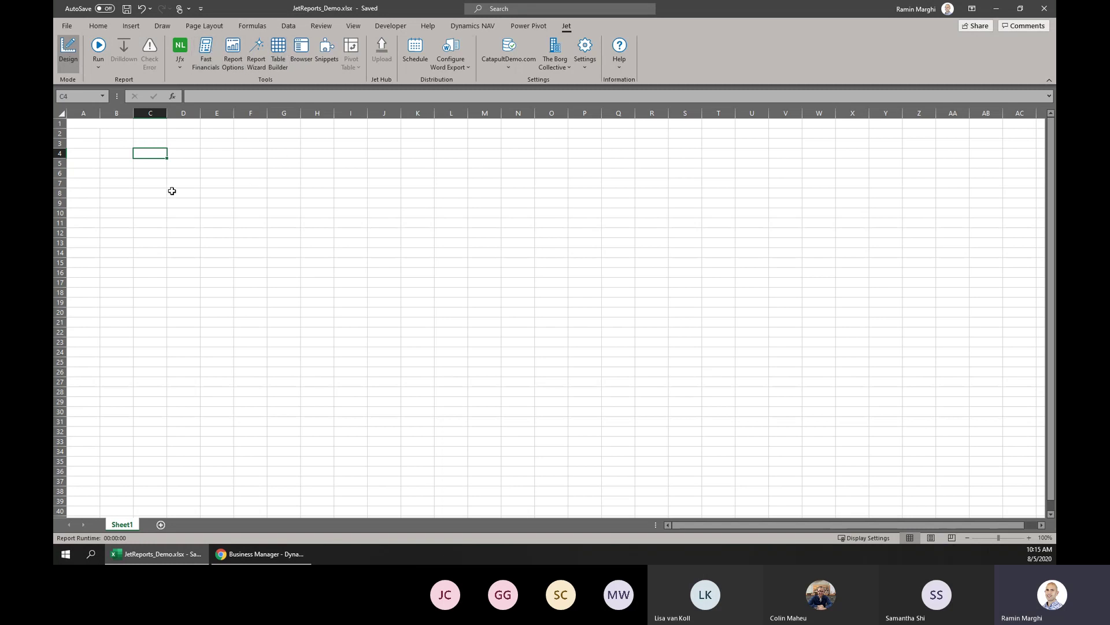
# With Fast Financials, insert accounts 11000 to 11600 at cell B2 with account number, name, amount and budget columns.
pyautogui.click(123, 142)
pyautogui.click(153, 174)
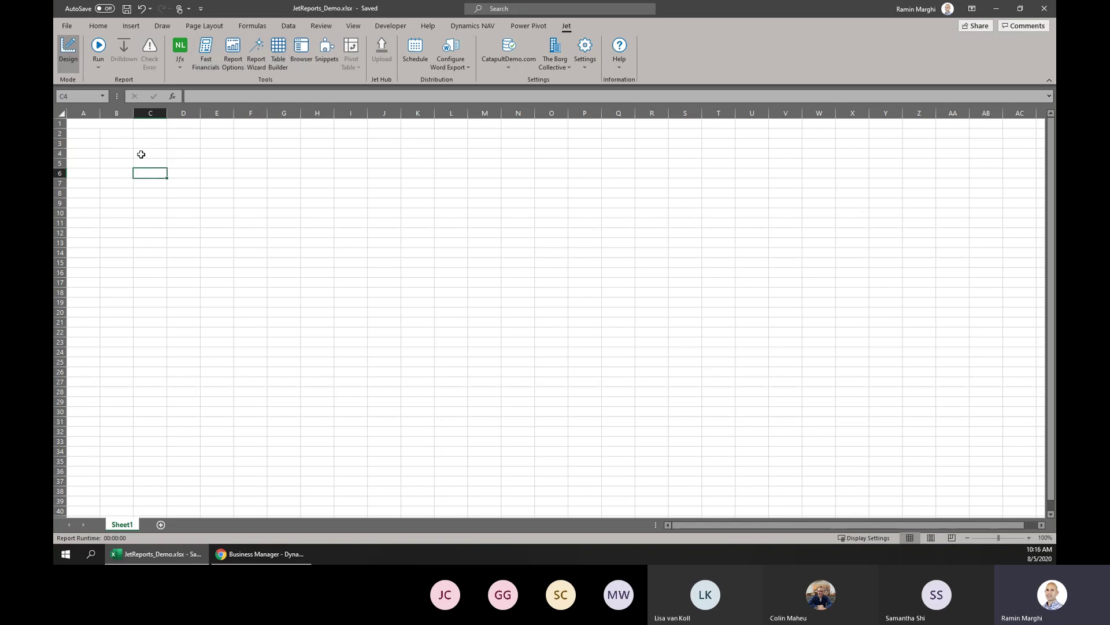
pyautogui.click(142, 154)
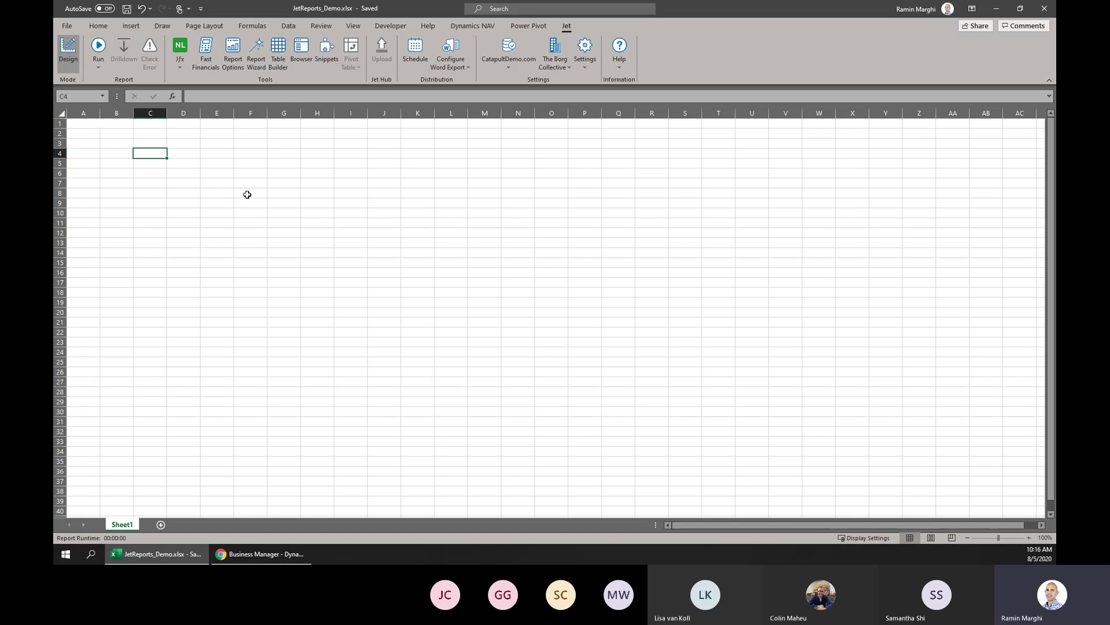
pyautogui.click(209, 64)
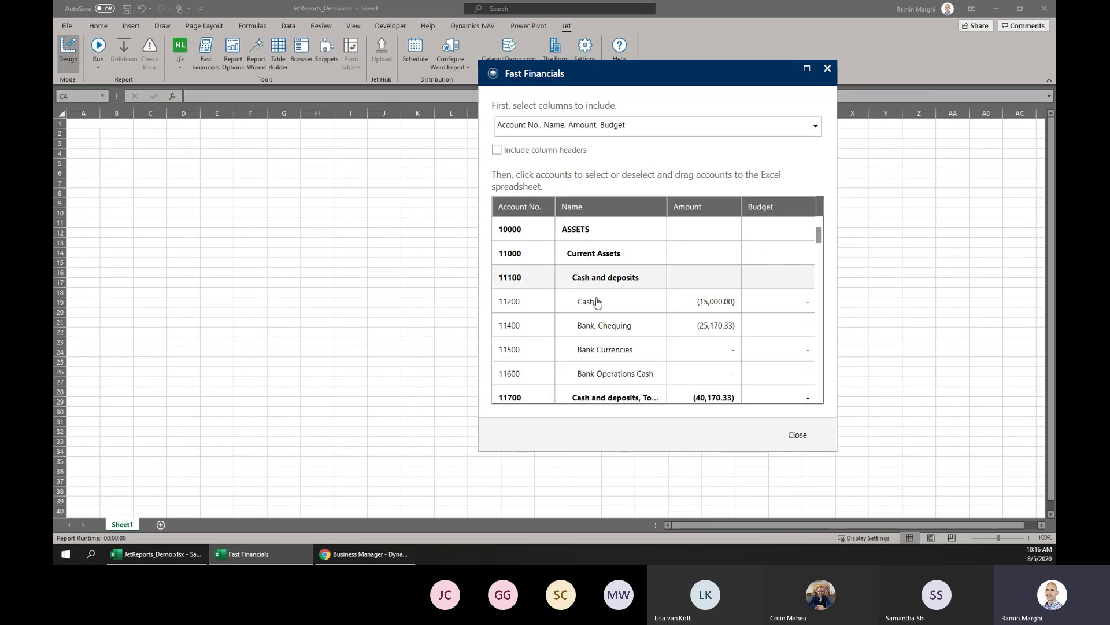
pyautogui.scroll(-4, 606, 313)
pyautogui.scroll(4, 606, 313)
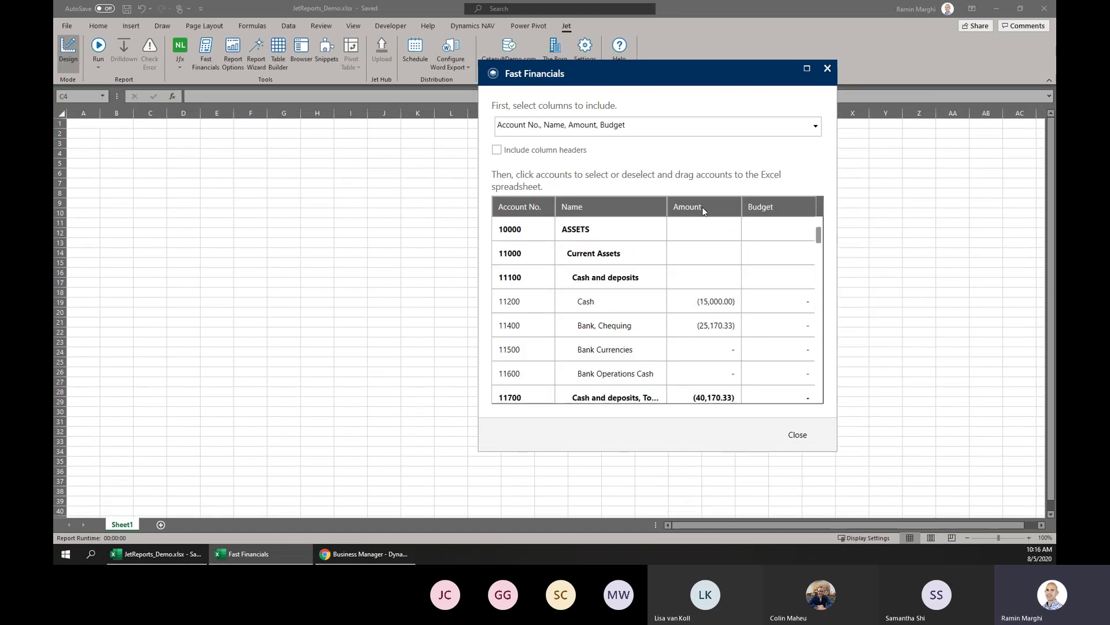
pyautogui.click(608, 130)
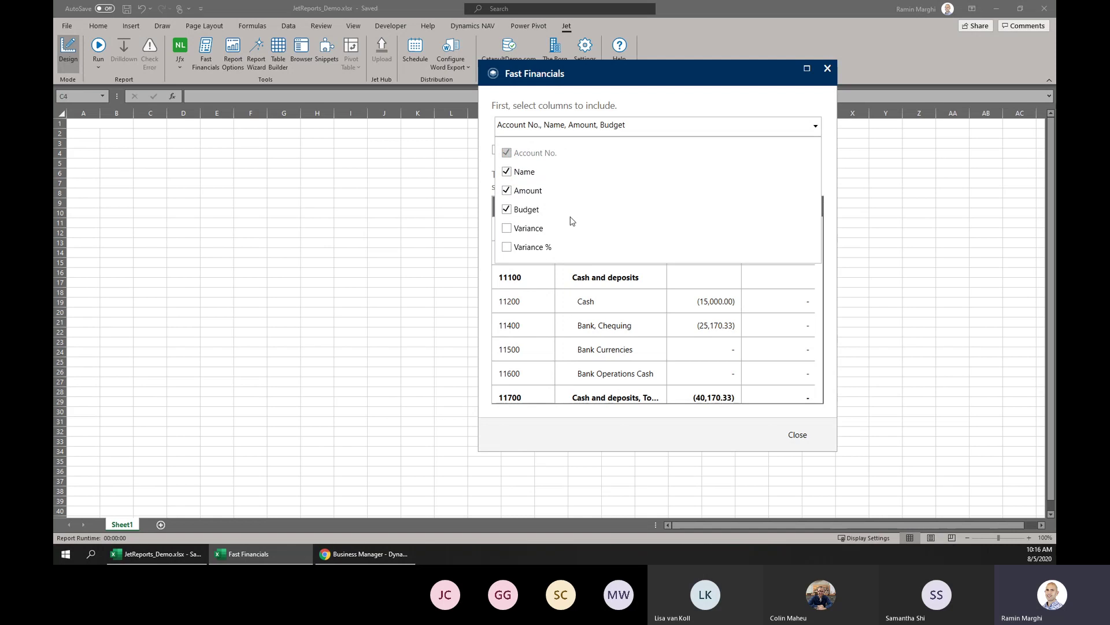
pyautogui.click(570, 126)
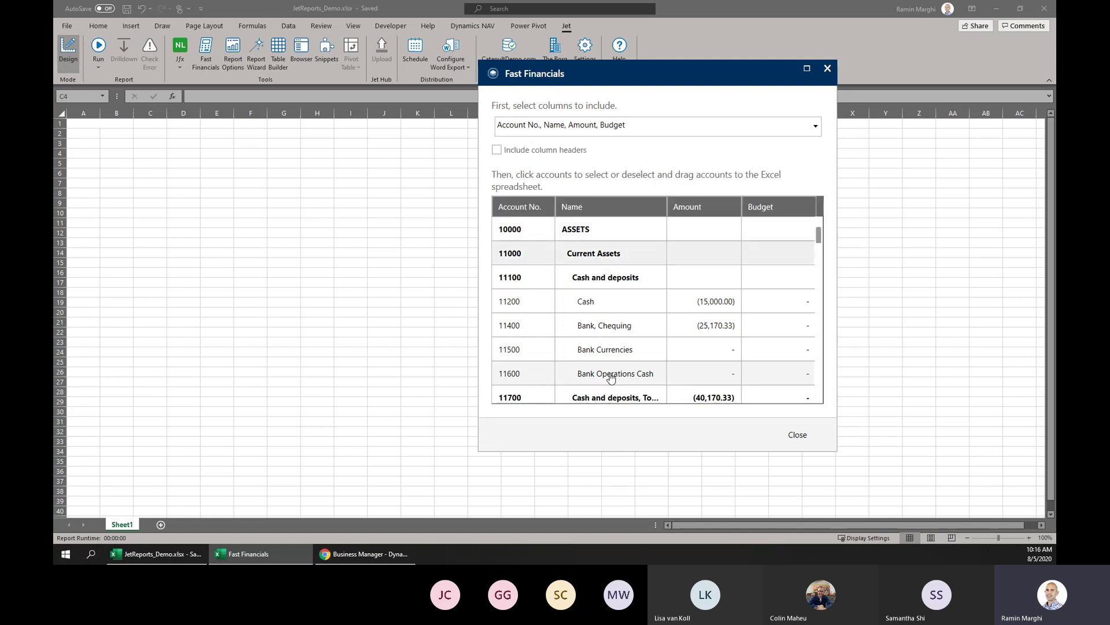
pyautogui.moveTo(624, 302); pyautogui.dragTo(121, 134)
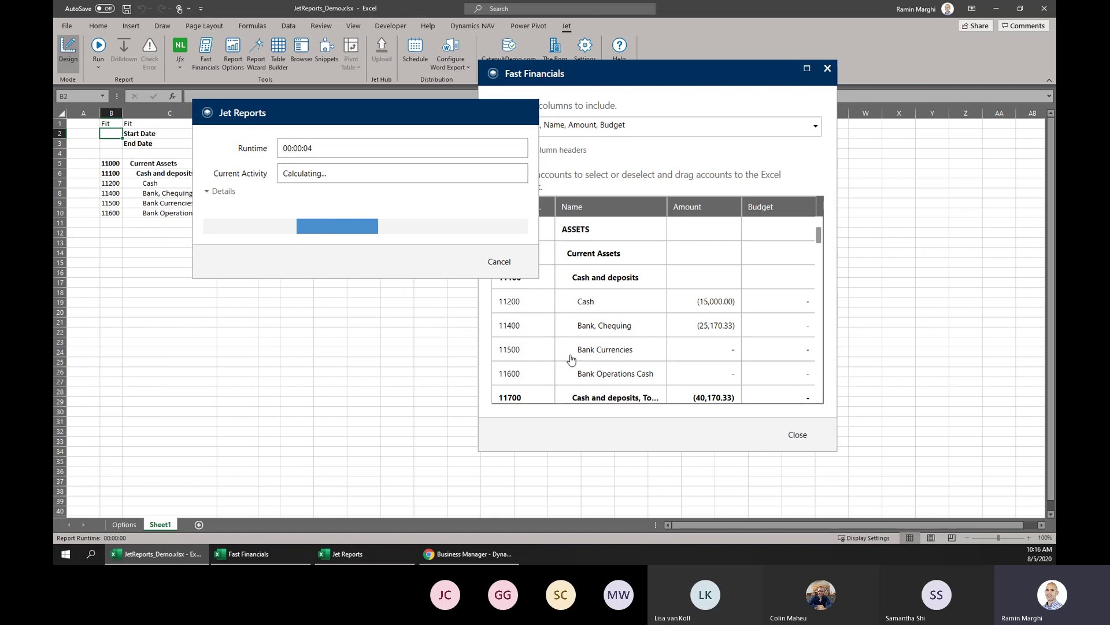
pyautogui.click(797, 434)
# Inspect the Cash amount's formula and the budget and name cells of the inserted accounts.
pyautogui.click(237, 183)
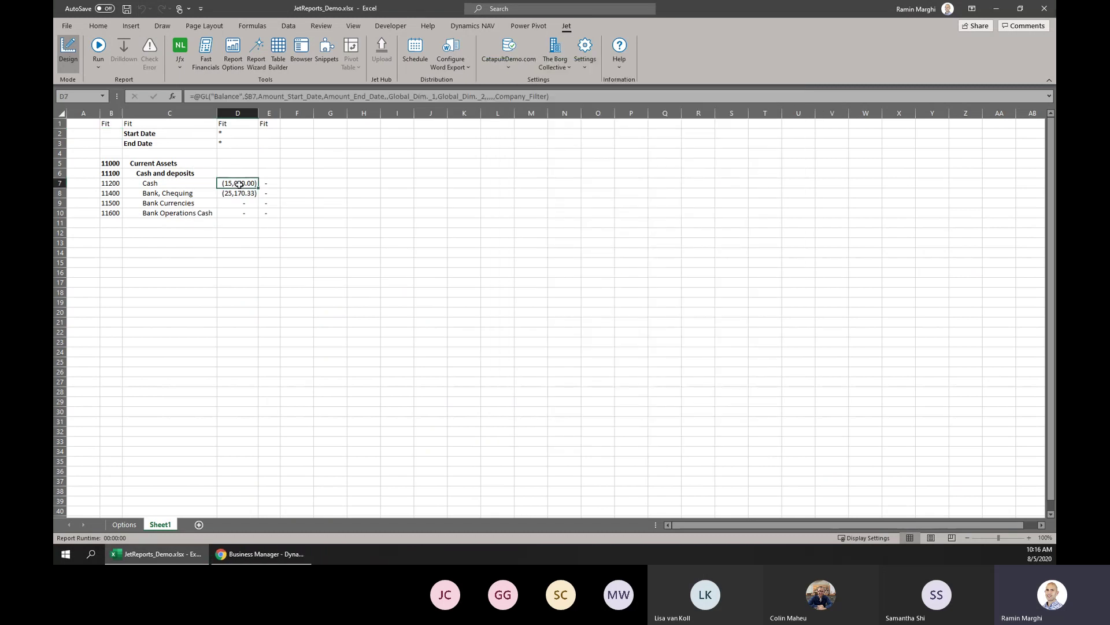
pyautogui.click(269, 213)
pyautogui.click(169, 193)
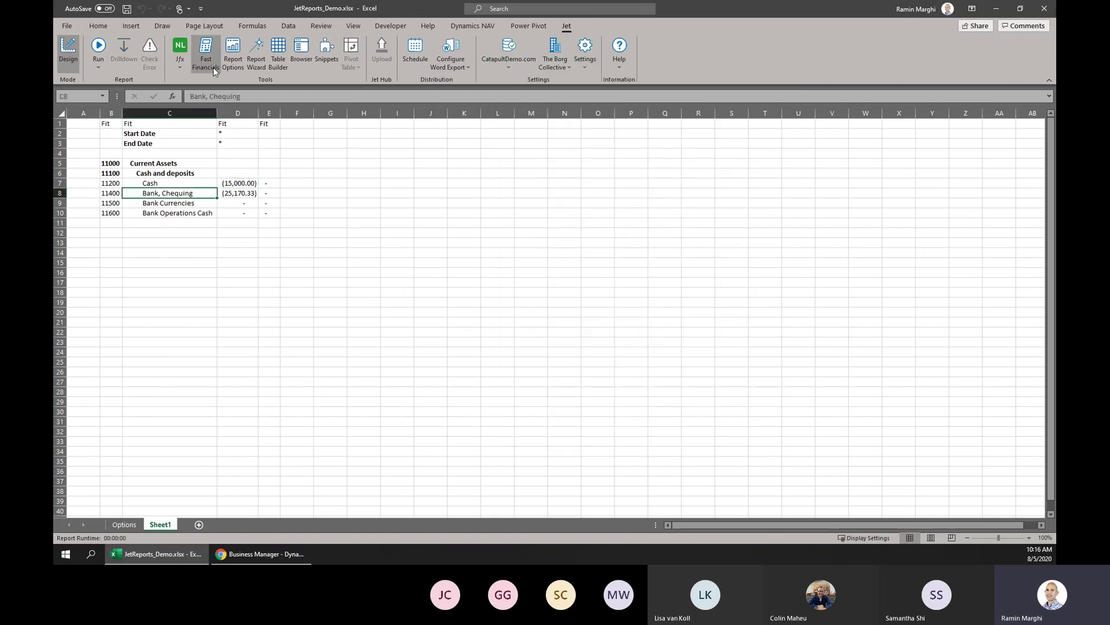
# Start running the report with a start date of 1/1/2020 and an end date of 8/5/2020.
pyautogui.click(98, 46)
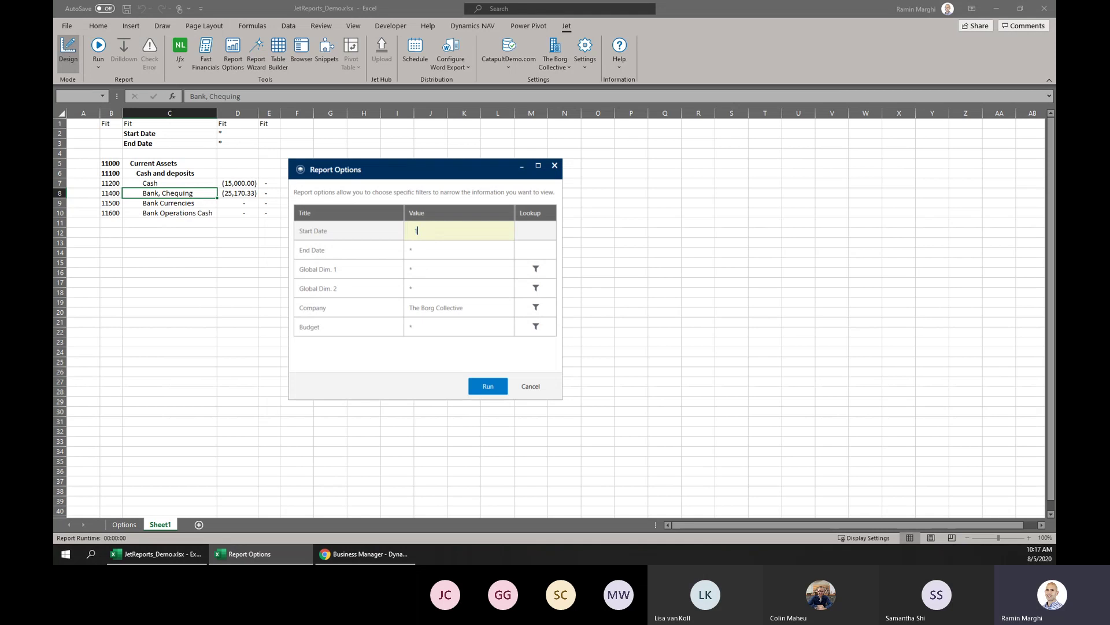
pyautogui.write('02')
pyautogui.press('Tab')
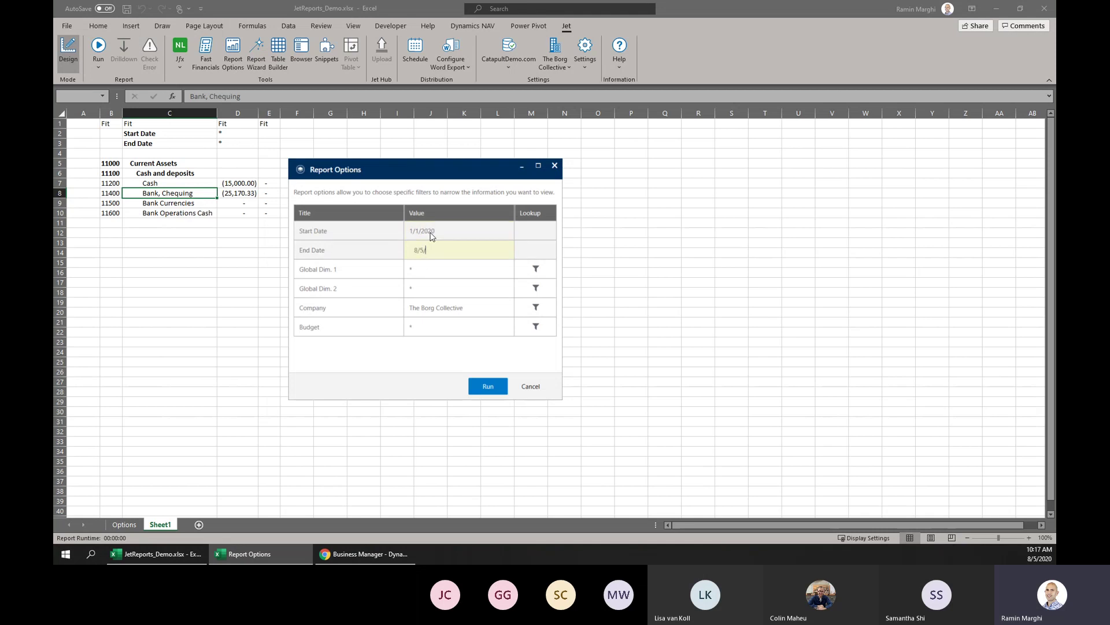
pyautogui.press('Tab')
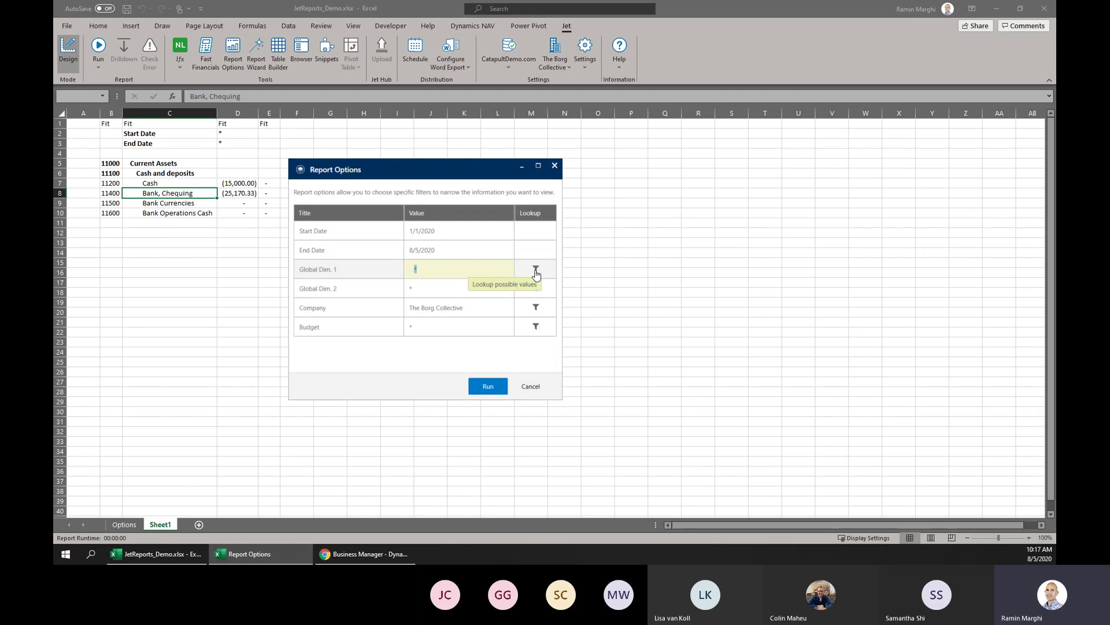
# Filter Global Dim. 1 in the report options to the ADMIN, DISTRIBUTION and MARKETING codes.
pyautogui.click(534, 269)
pyautogui.click(354, 215)
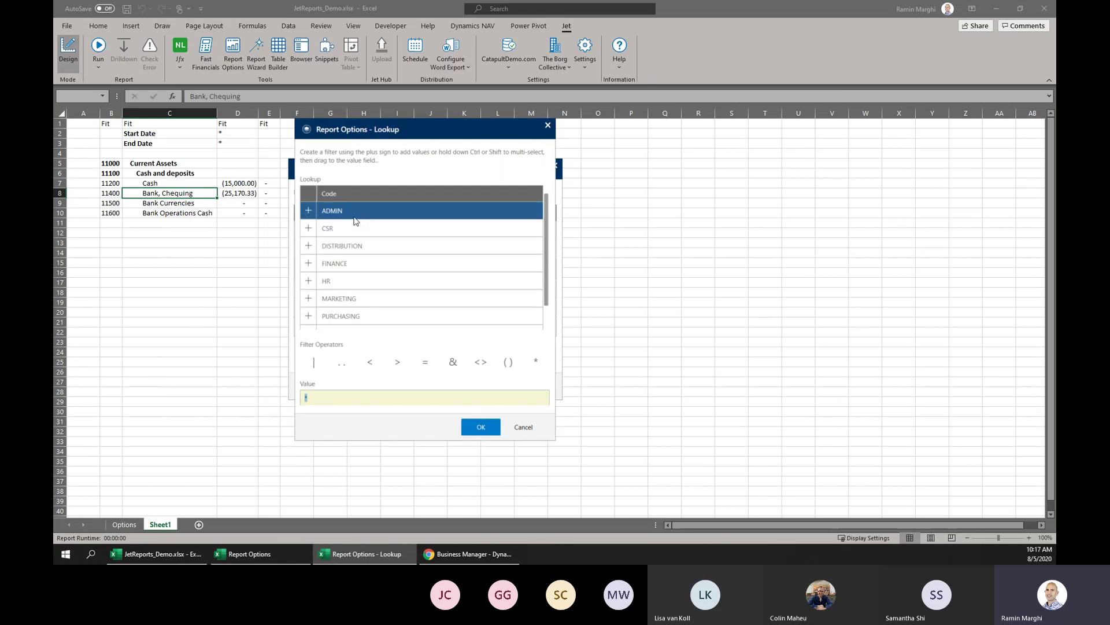
pyautogui.keyDown('ctrl'); pyautogui.click(354, 245); pyautogui.keyUp('ctrl')
pyautogui.keyDown('ctrl'); pyautogui.click(359, 296); pyautogui.keyUp('ctrl')
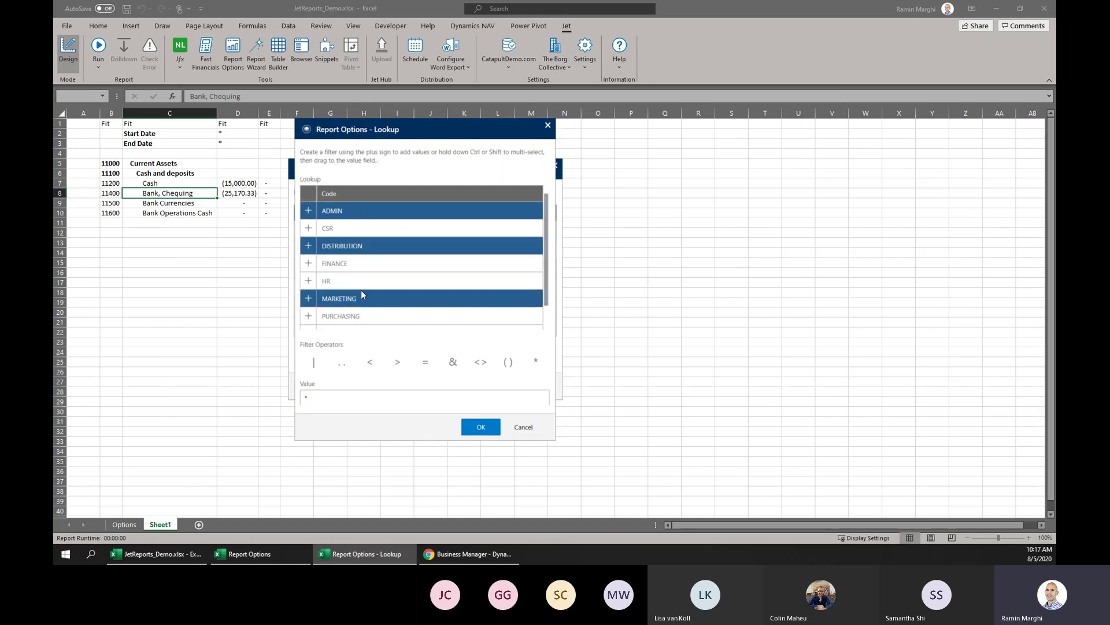
pyautogui.click(466, 426)
pyautogui.click(491, 291)
pyautogui.click(536, 288)
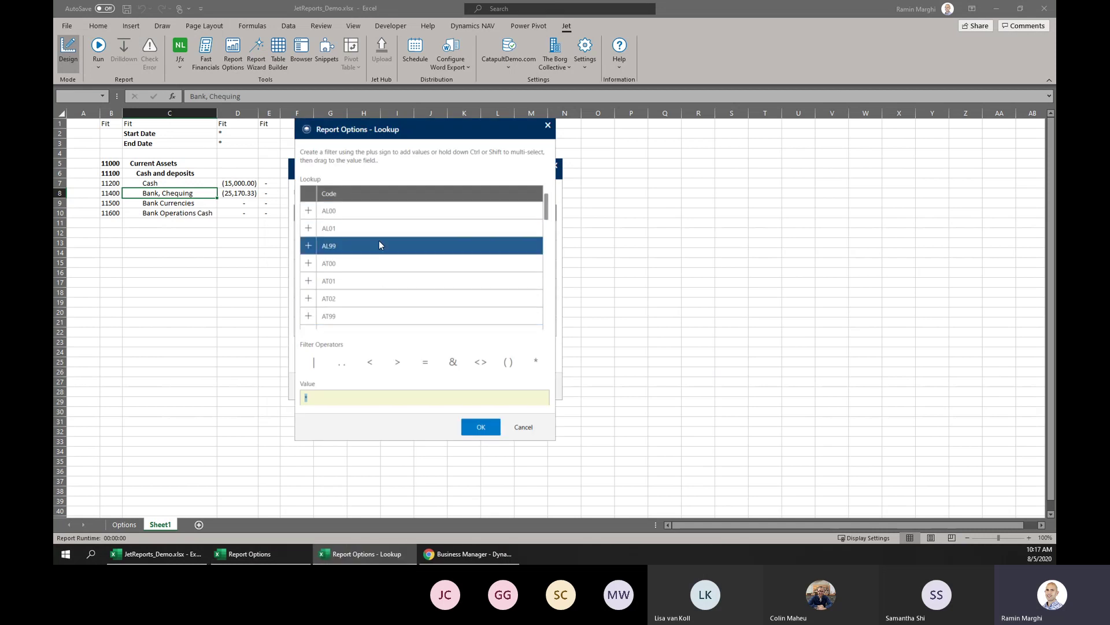
pyautogui.click(382, 229)
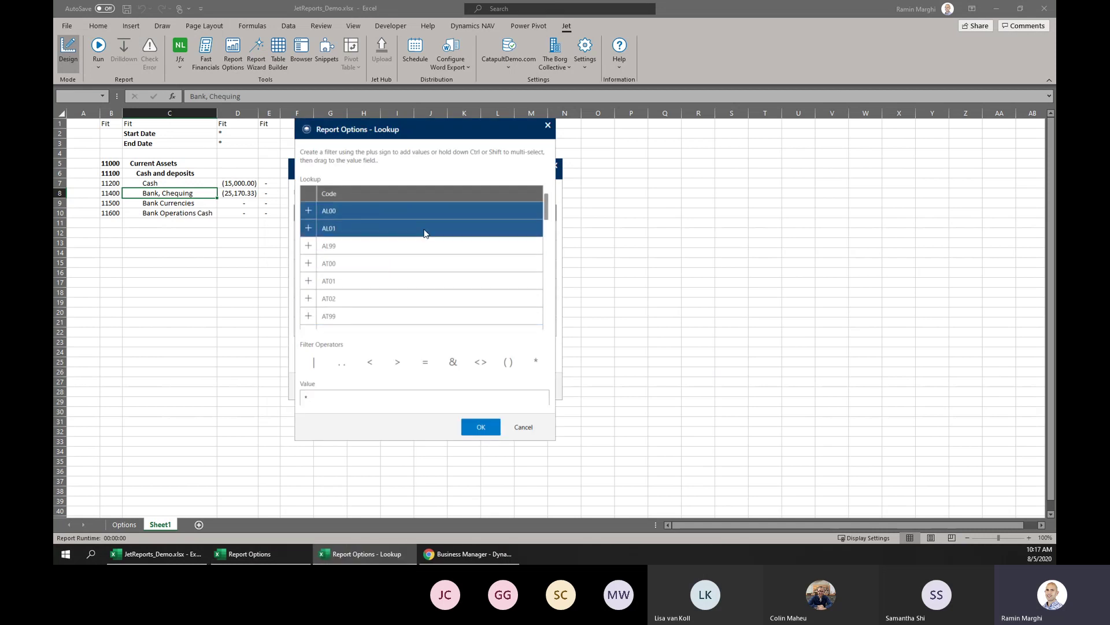
pyautogui.click(520, 430)
# Run the report, try drilling down into the Bank, Chequing amount in the web client, and return to the workbook.
pyautogui.click(490, 385)
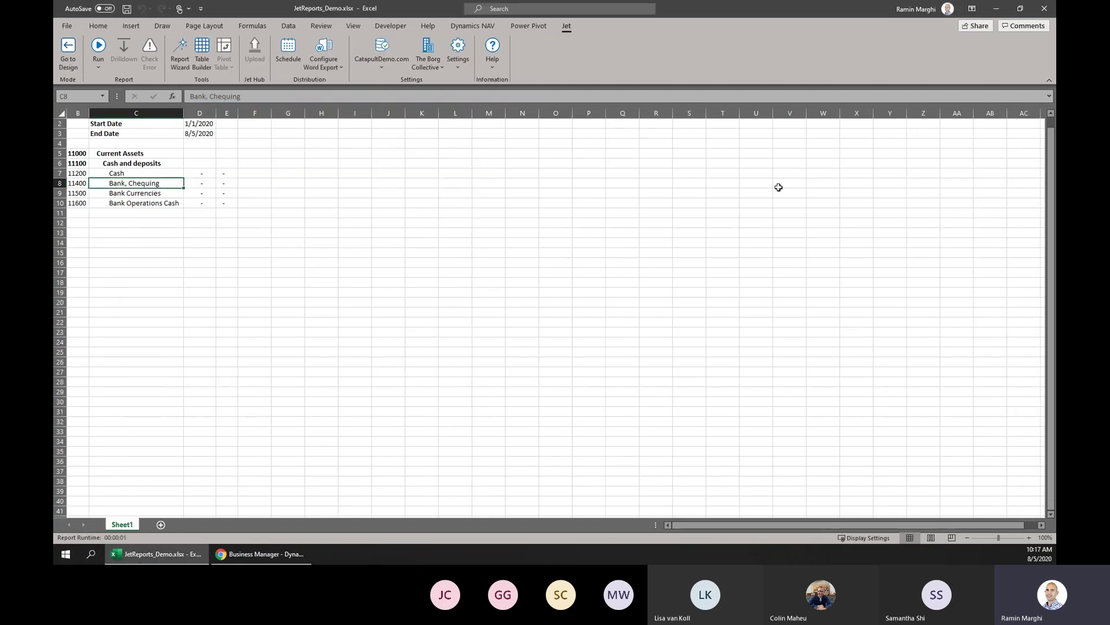
pyautogui.click(190, 184)
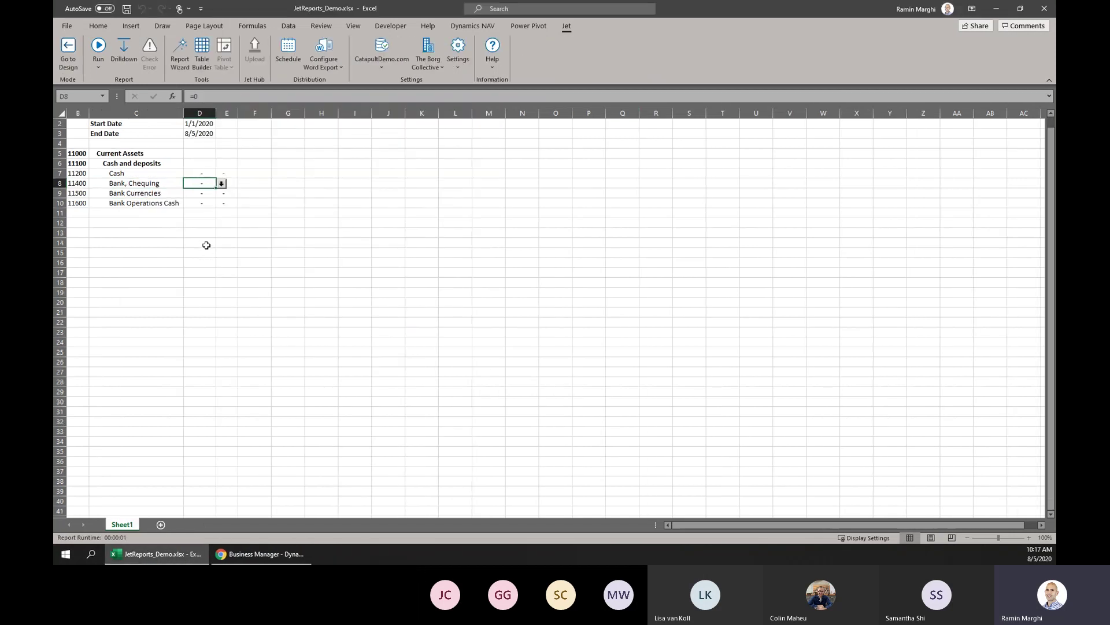
pyautogui.click(221, 184)
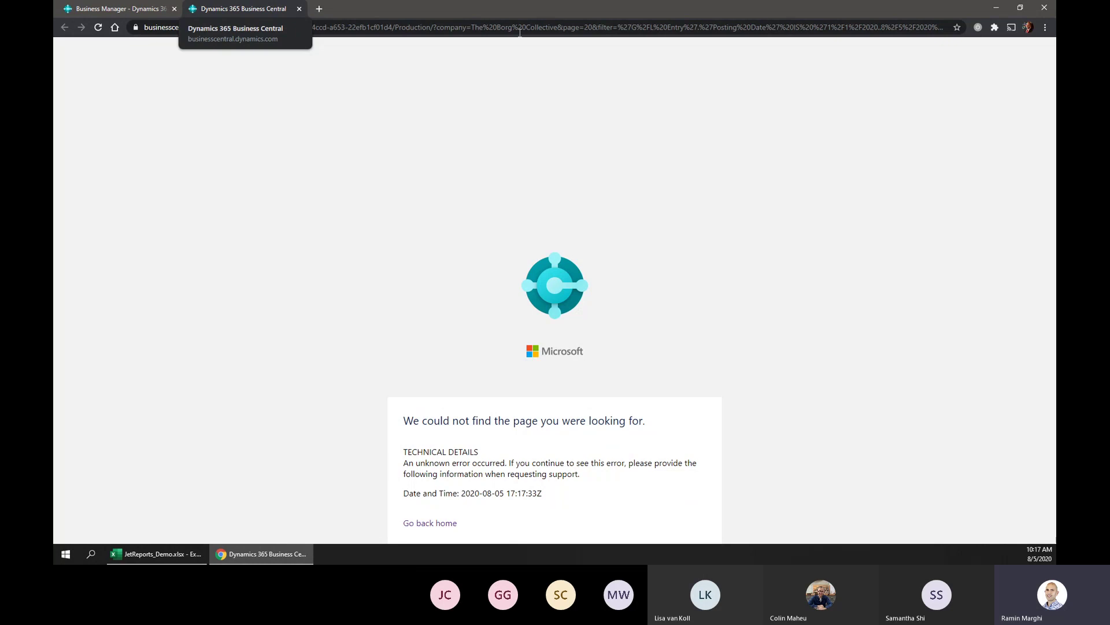
pyautogui.middleClick(247, 11)
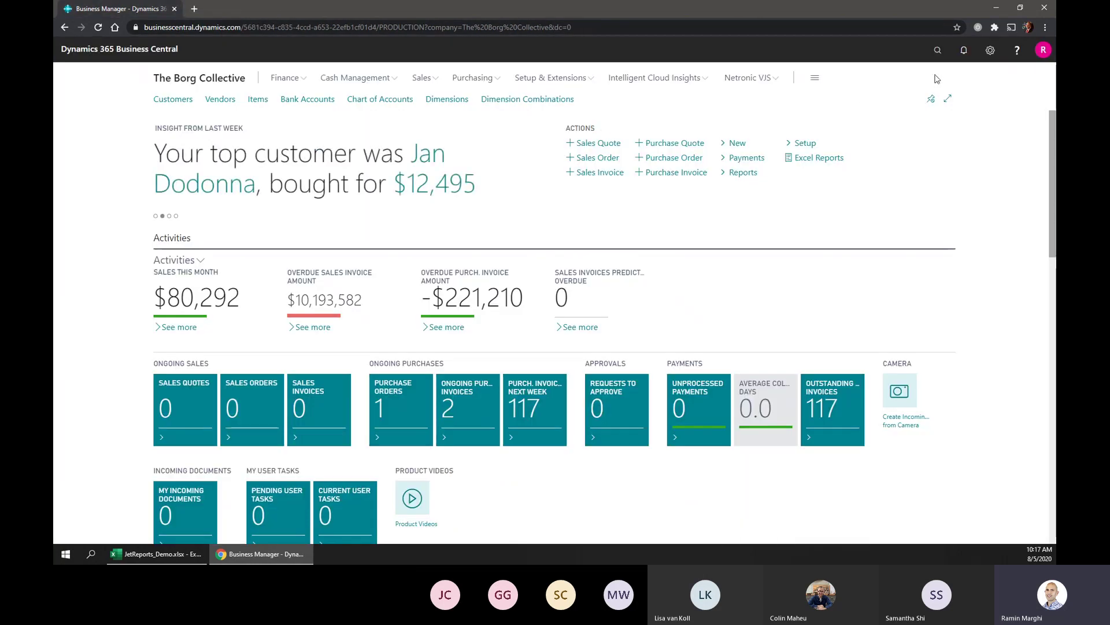
pyautogui.click(996, 8)
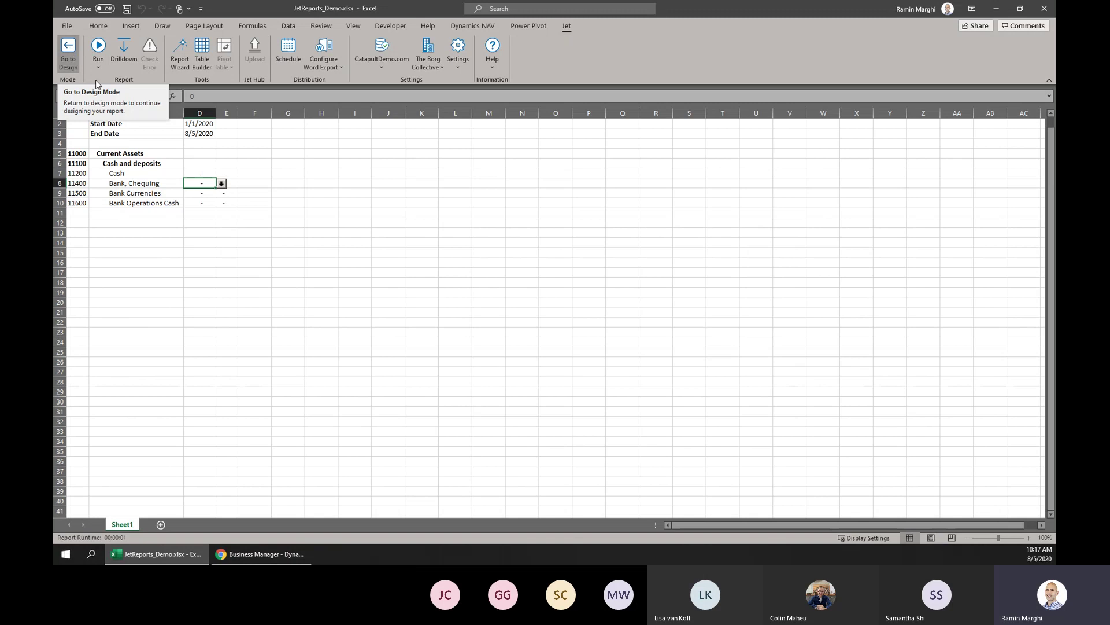
# Configure the data source's drilldown to use the Jet data grid.
pyautogui.click(466, 73)
pyautogui.click(468, 99)
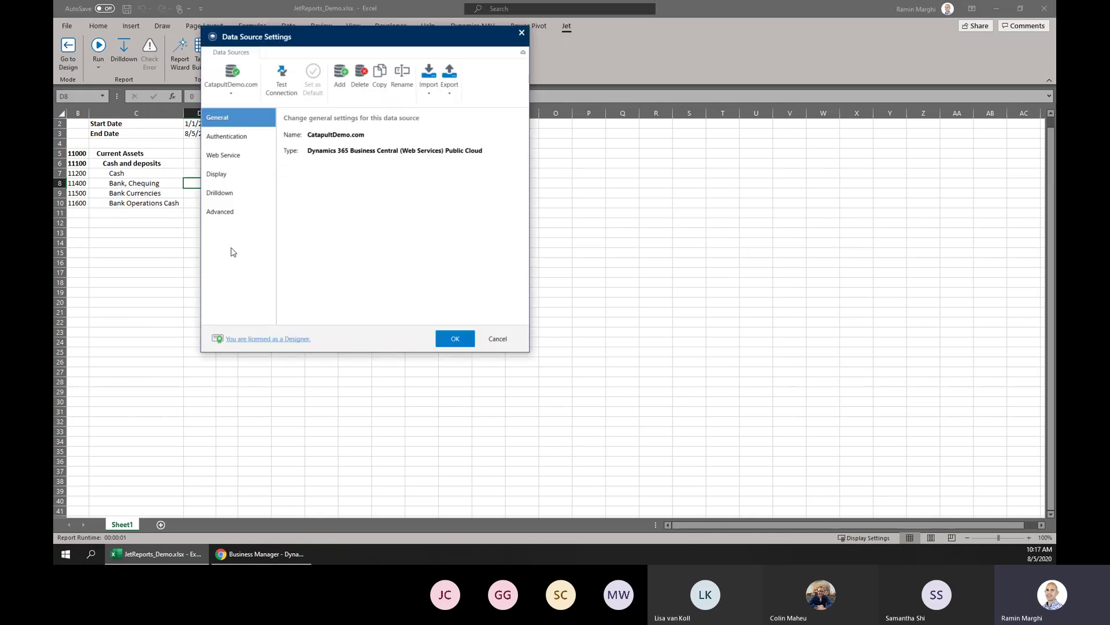
pyautogui.click(232, 198)
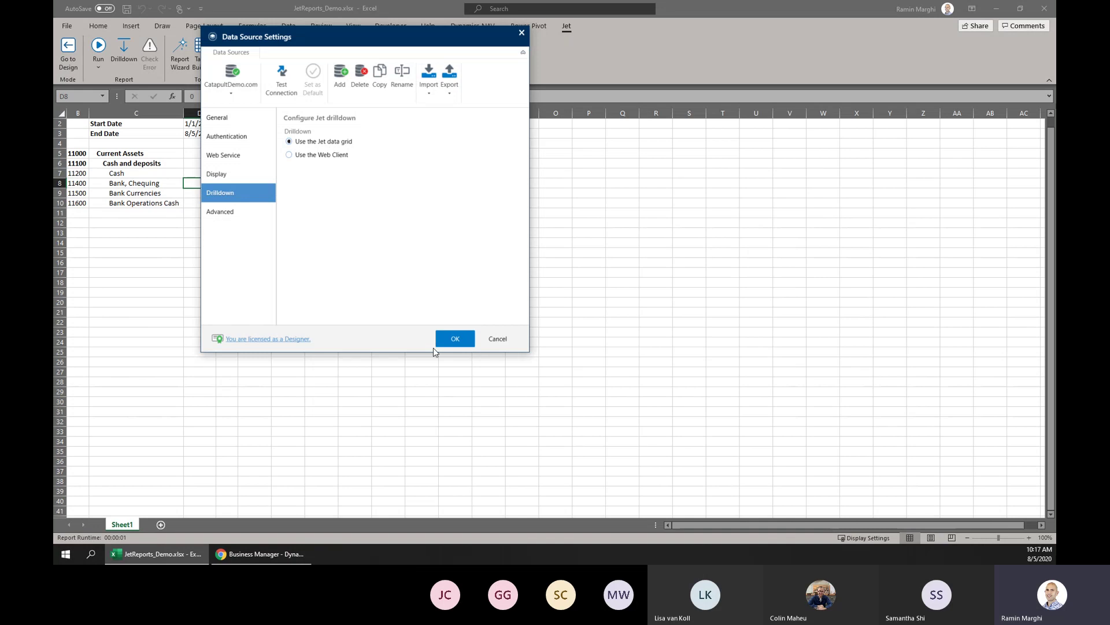
pyautogui.click(455, 338)
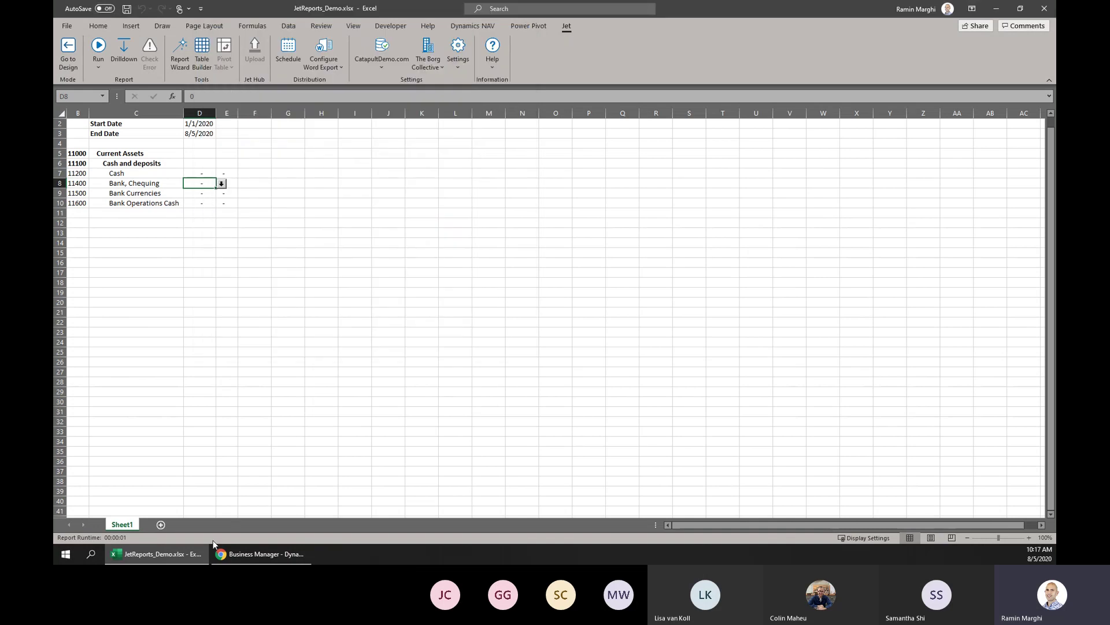
# Drill down into the Bank, Chequing amount, check the Excel export option, and close the drilldown window.
pyautogui.click(219, 183)
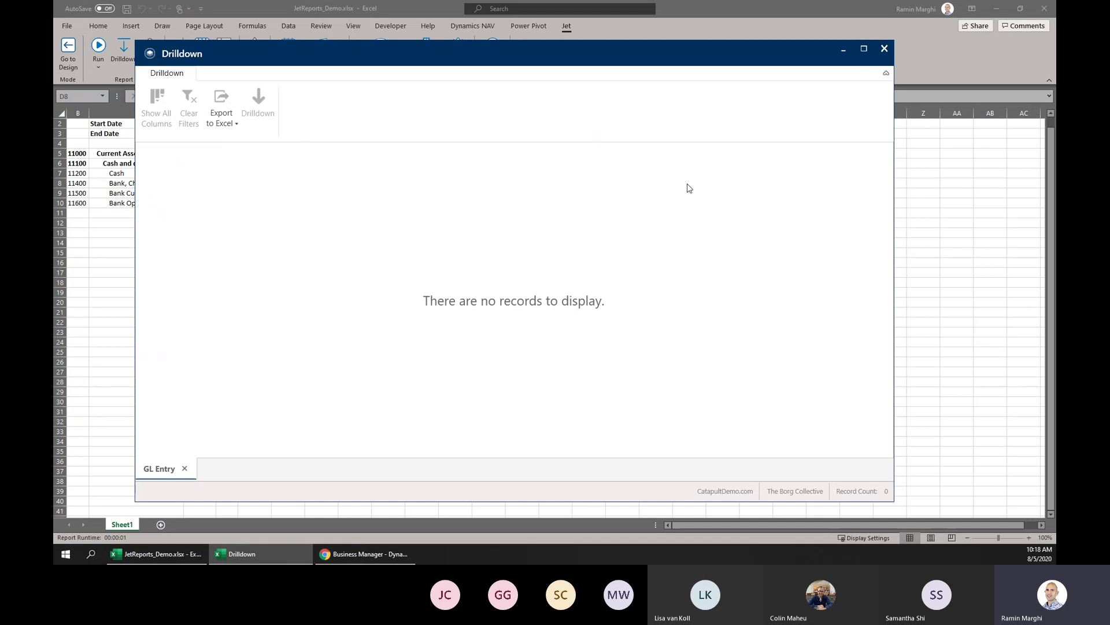
pyautogui.click(228, 123)
pyautogui.click(879, 54)
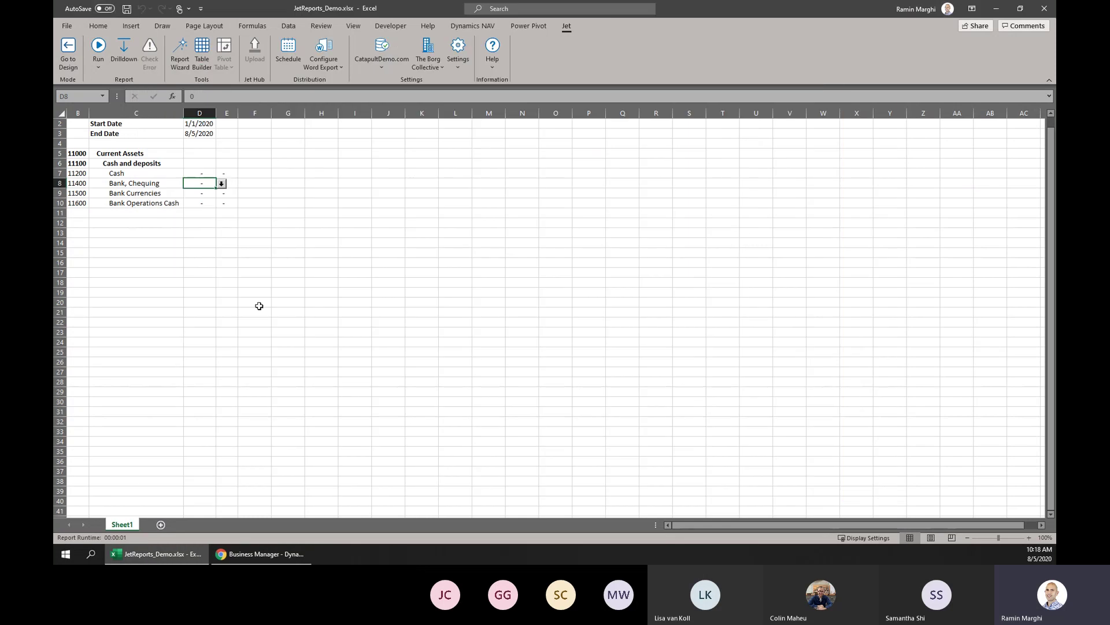
# Return the report to design mode and open its report options.
pyautogui.click(257, 305)
pyautogui.click(223, 254)
pyautogui.click(68, 52)
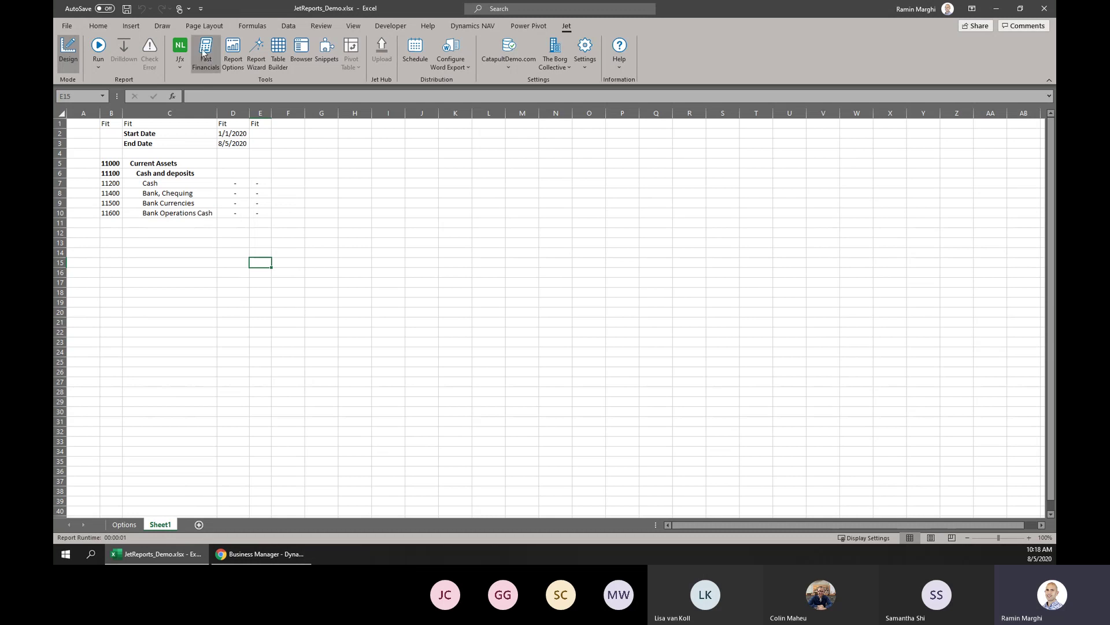
pyautogui.click(235, 52)
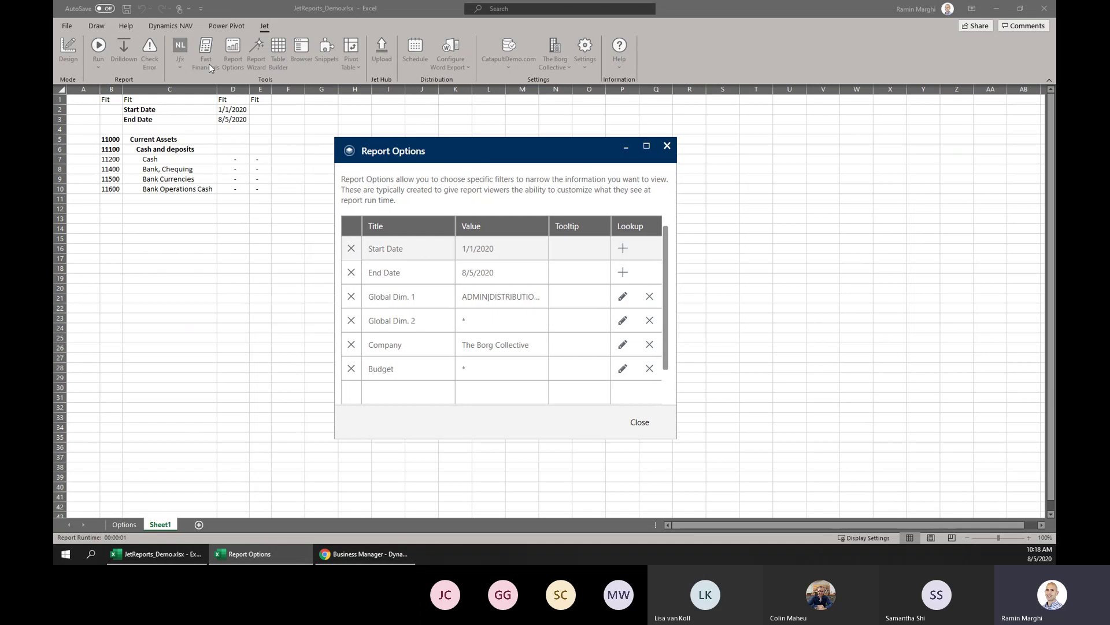
pyautogui.click(378, 393)
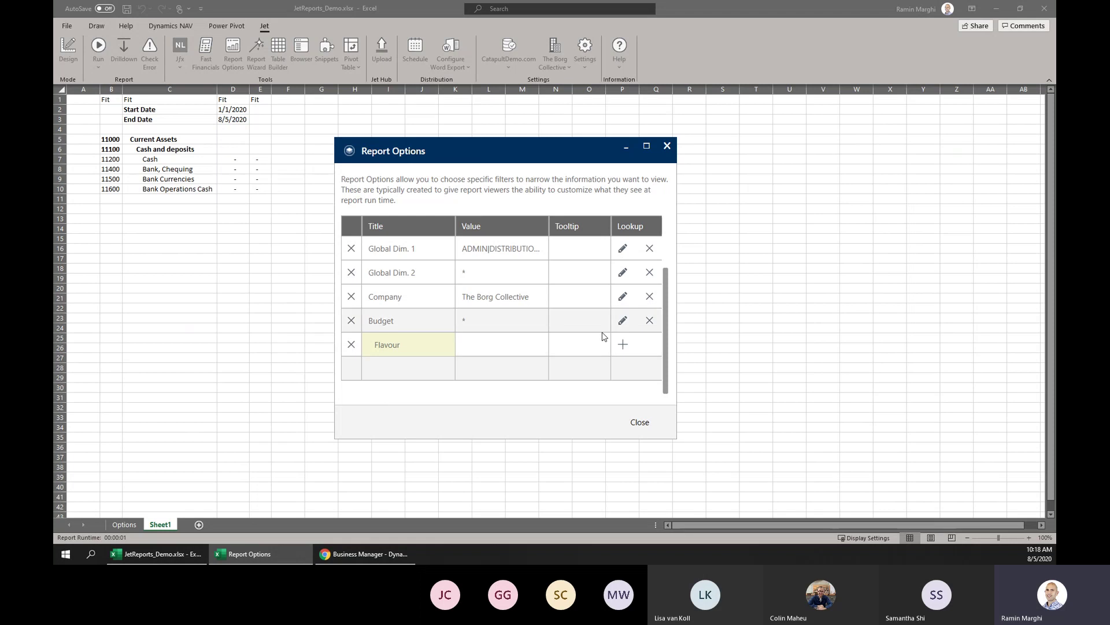
pyautogui.click(472, 349)
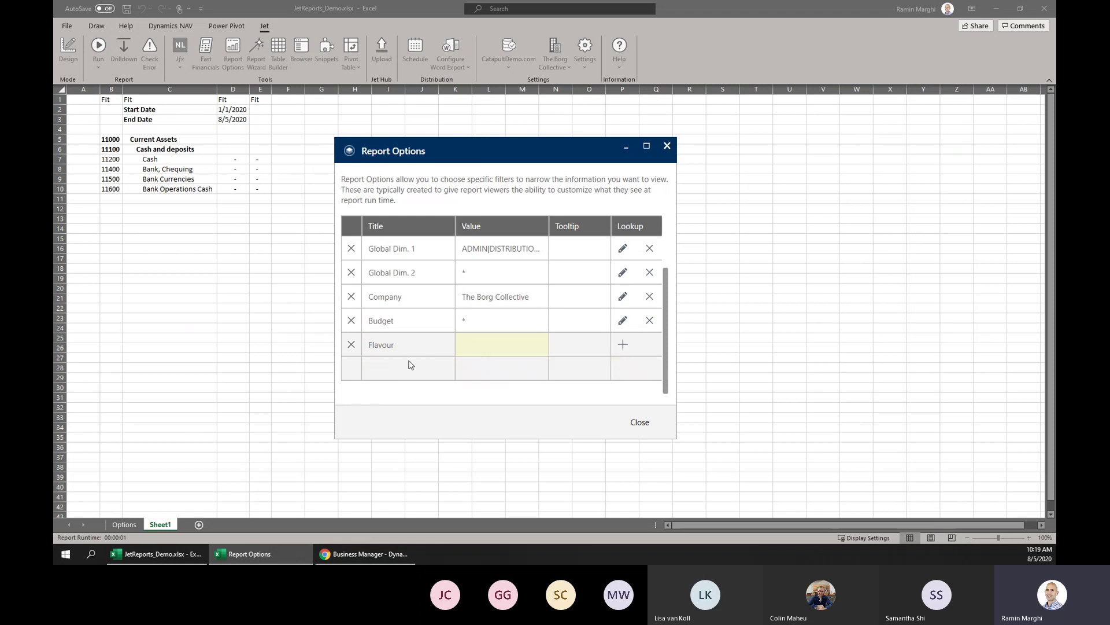
pyautogui.click(351, 344)
pyautogui.click(568, 323)
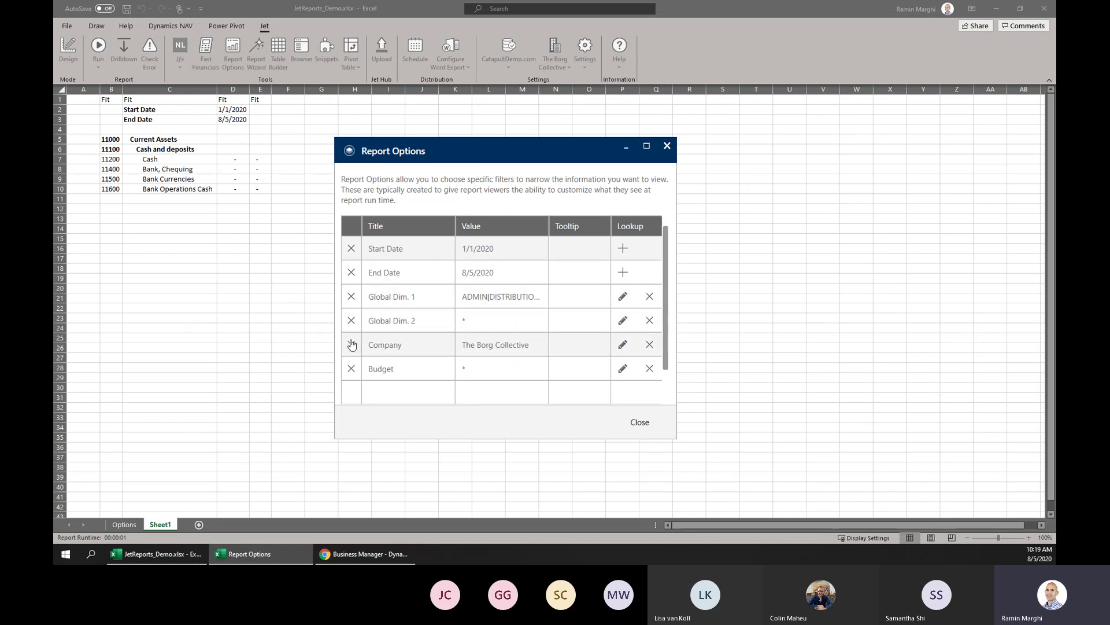
# Remove the Budget and Global Dim. 2 report options and close the report options.
pyautogui.click(351, 370)
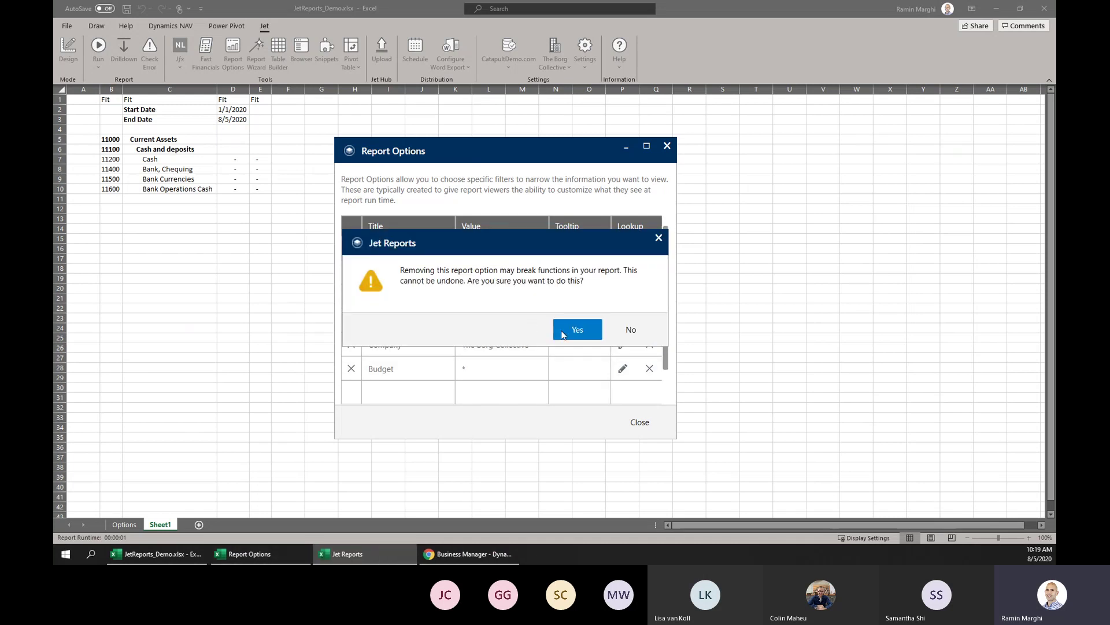
pyautogui.click(566, 333)
pyautogui.click(351, 320)
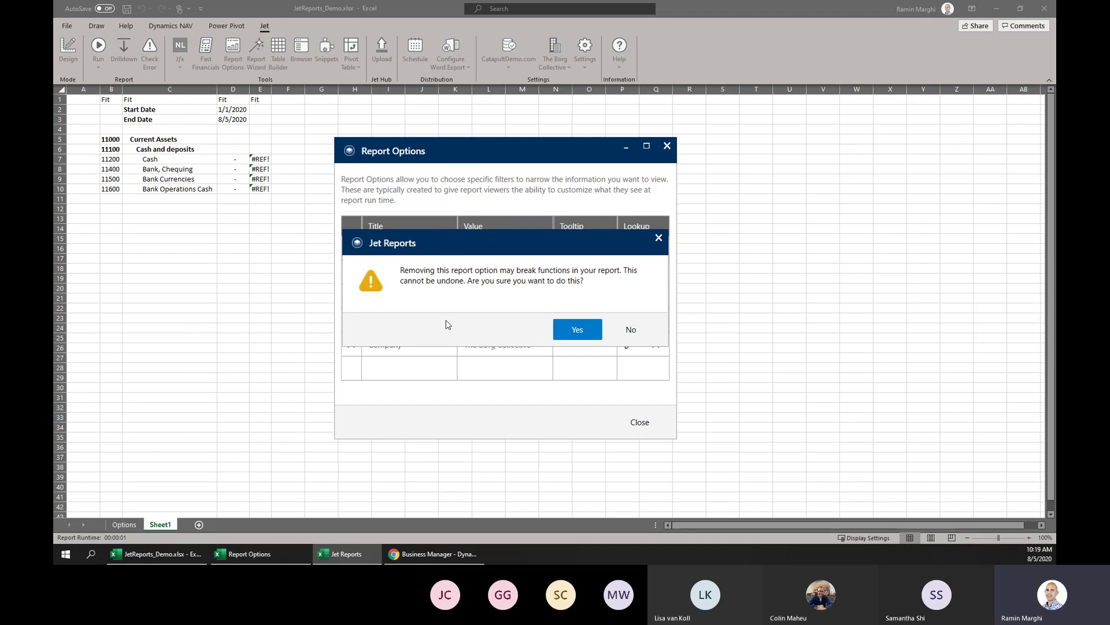
pyautogui.click(568, 322)
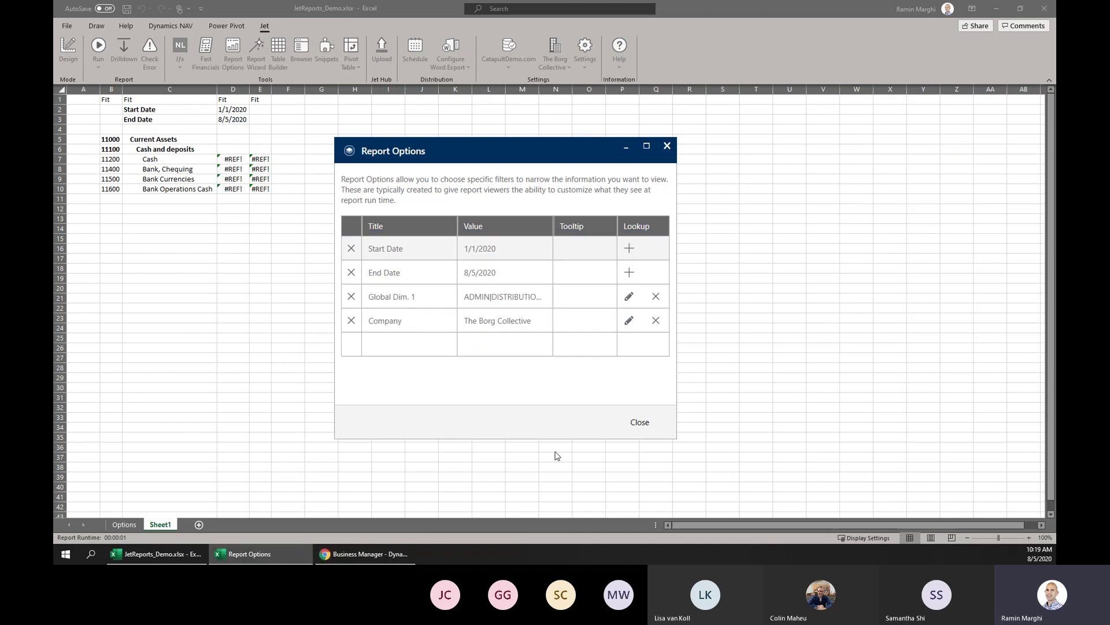
pyautogui.click(636, 421)
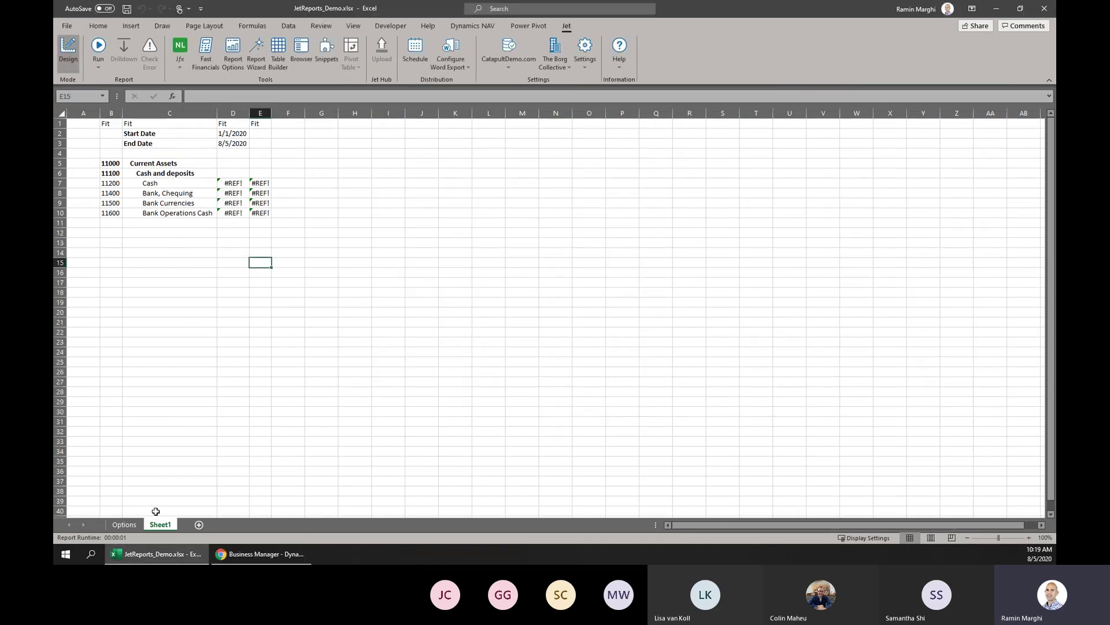
pyautogui.click(230, 194)
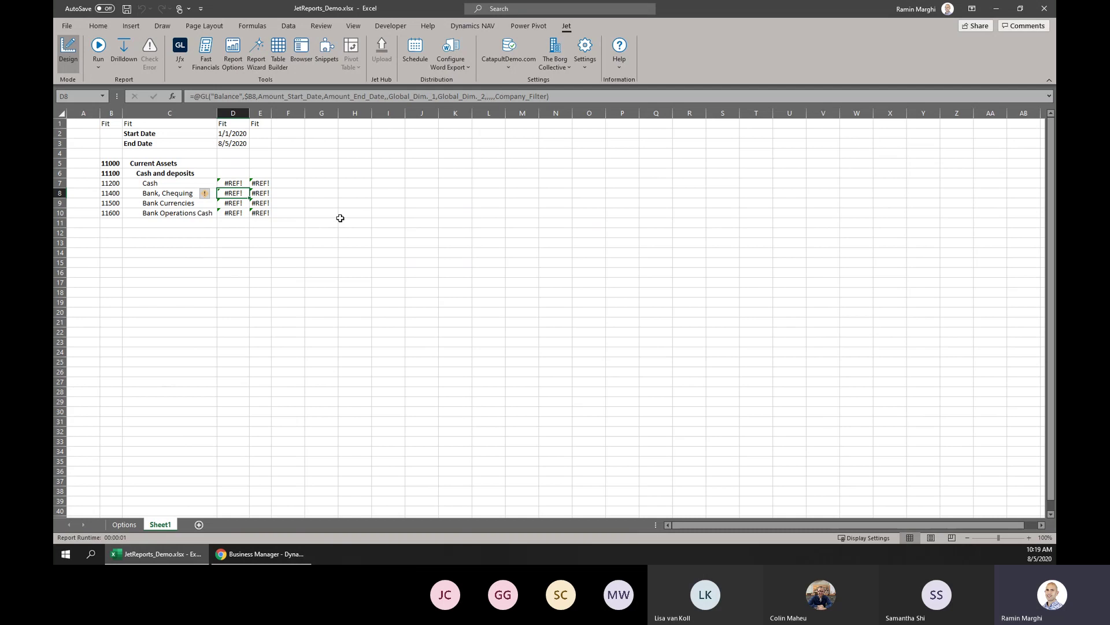
pyautogui.click(246, 254)
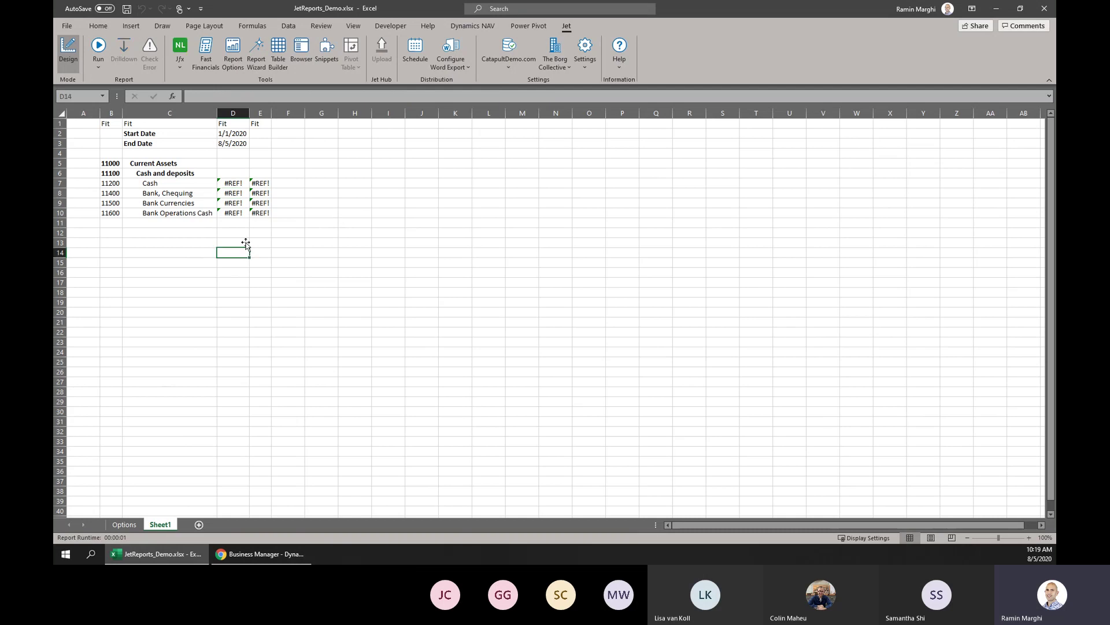
# Start a Report Wizard report for The Borg Collective on the CatapultDemo.com data source, using the G/L Account table.
pyautogui.click(261, 58)
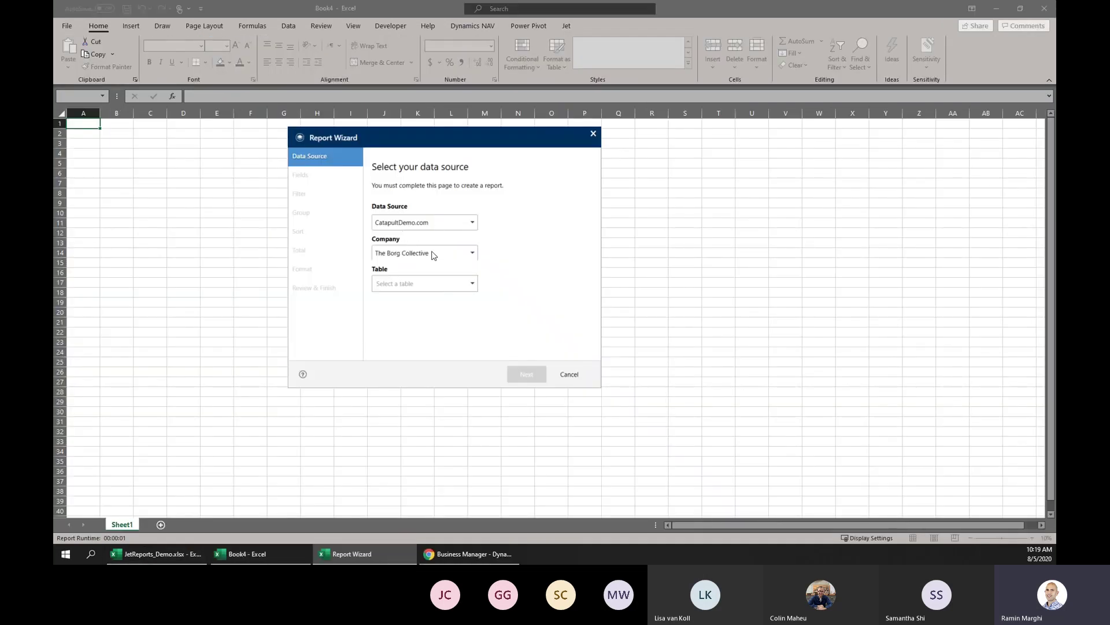
pyautogui.click(470, 285)
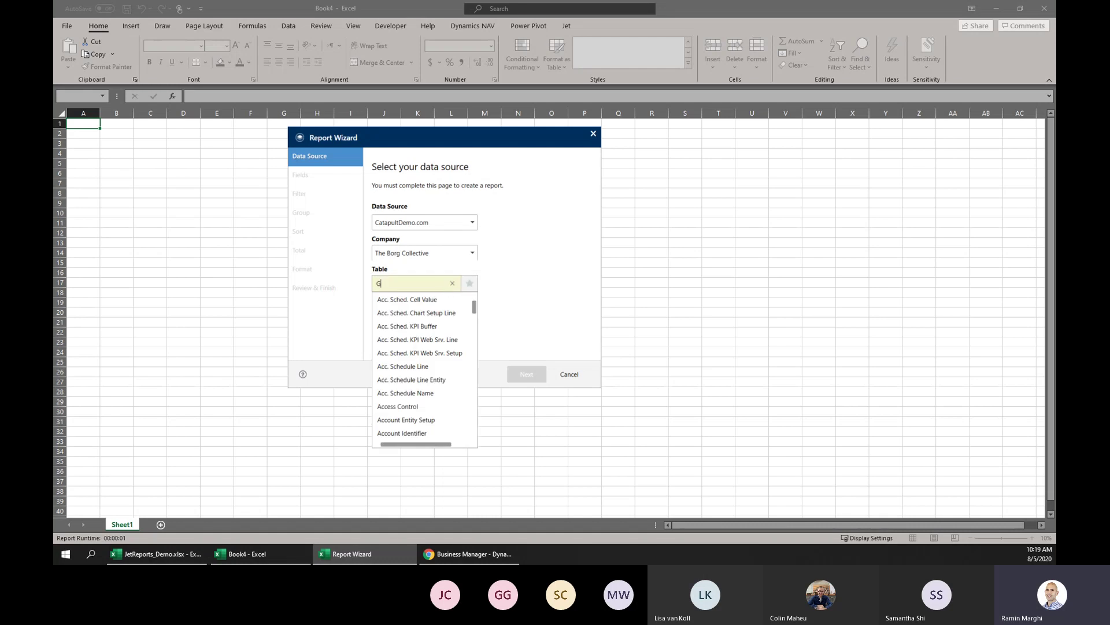
pyautogui.write('G/L Acc')
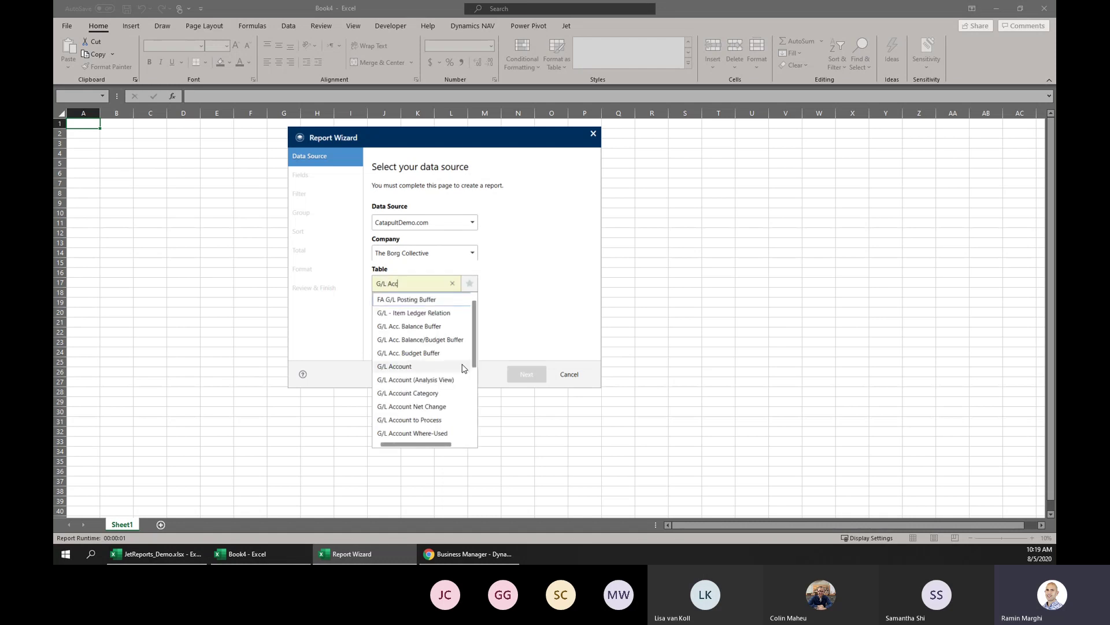
pyautogui.click(424, 342)
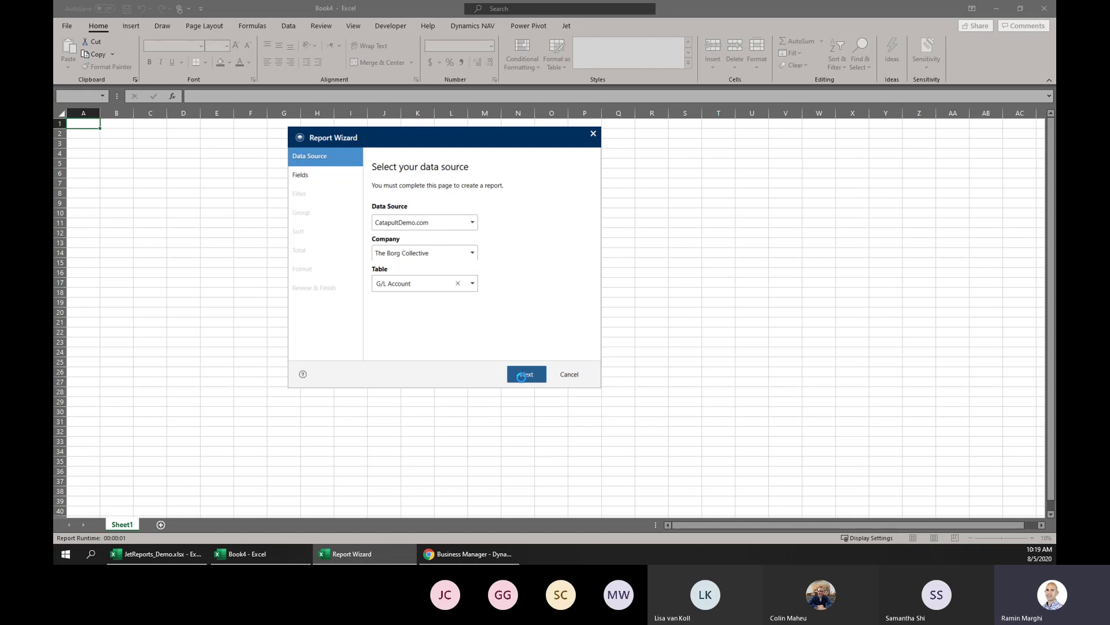
pyautogui.press('Return')
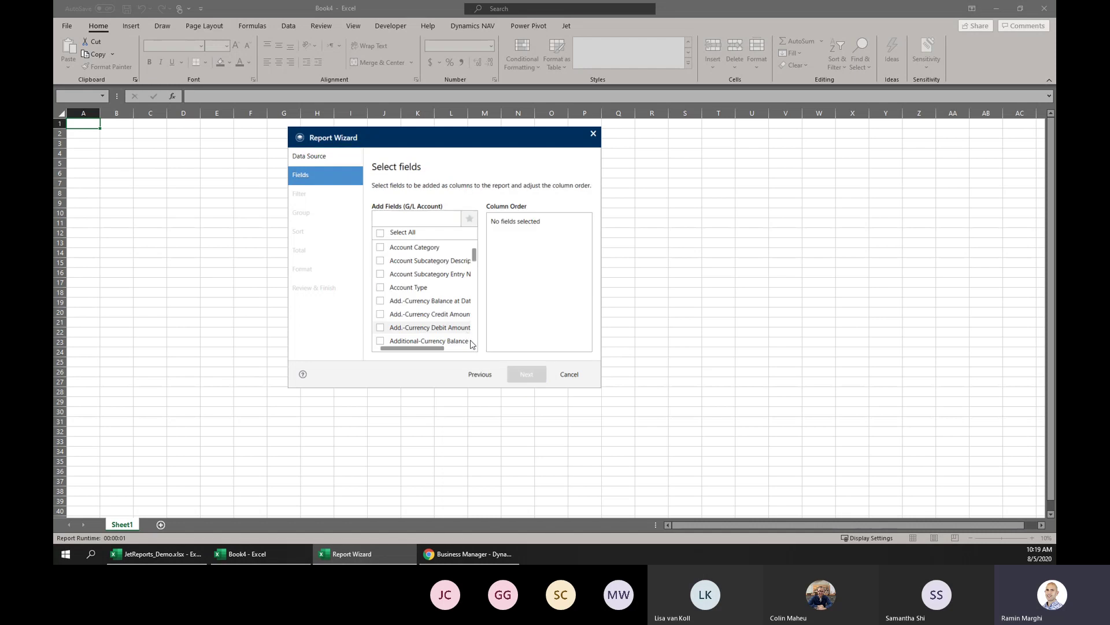
# Add the No. and Name fields as the report's first two columns.
pyautogui.click(425, 216)
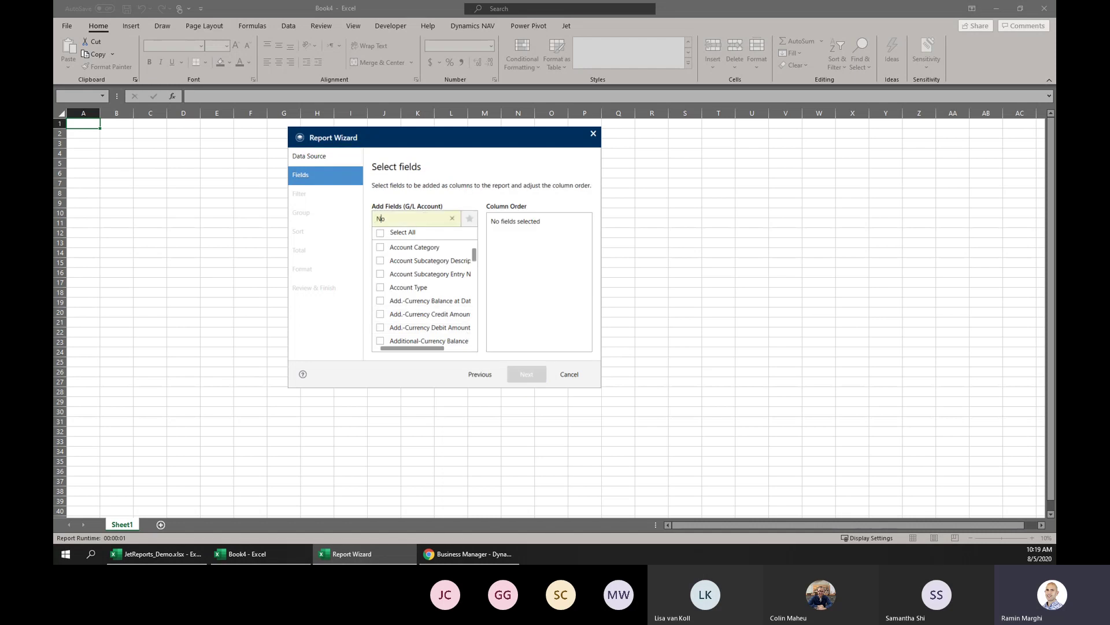
pyautogui.write('No.')
pyautogui.click(380, 274)
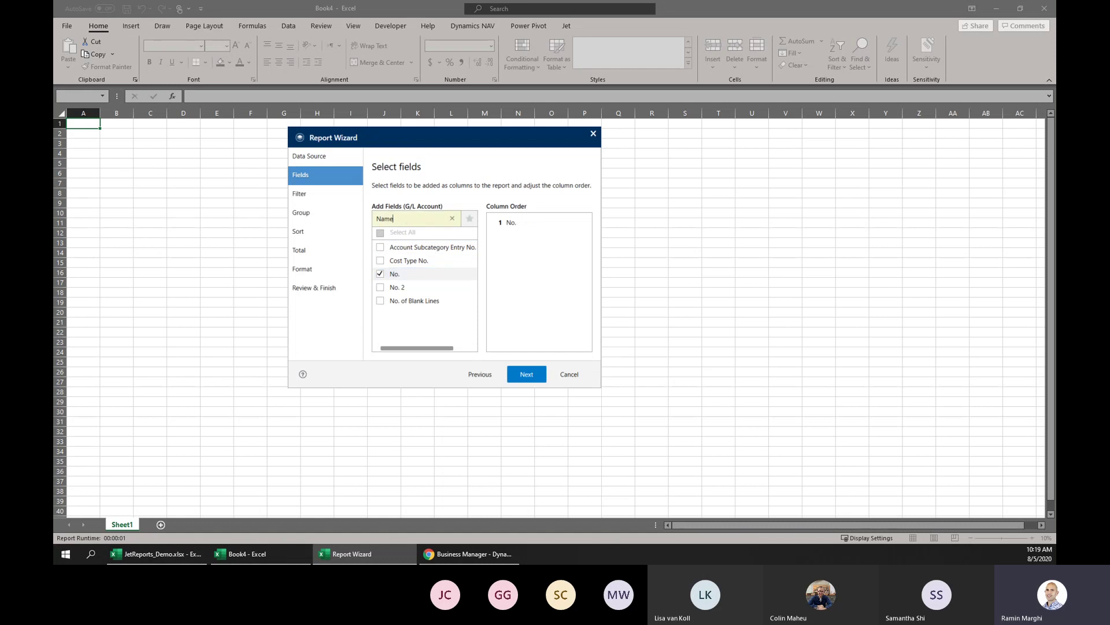
pyautogui.press('Return')
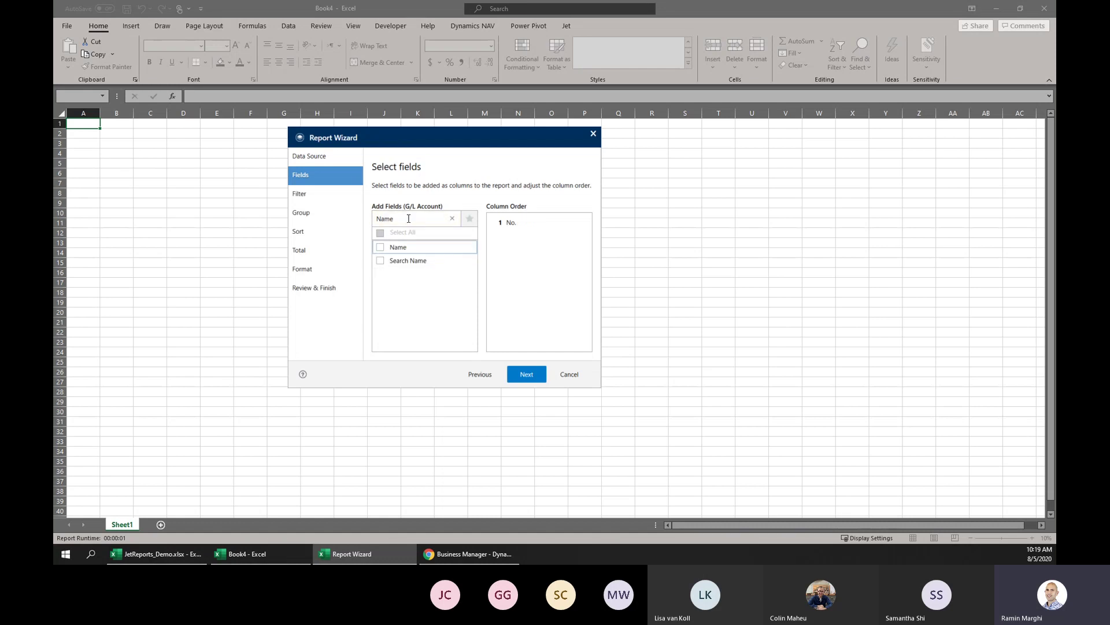
pyautogui.click(380, 247)
# Add the Account Category and Account Subcategory Descript. fields to the report columns.
pyautogui.doubleClick(414, 216)
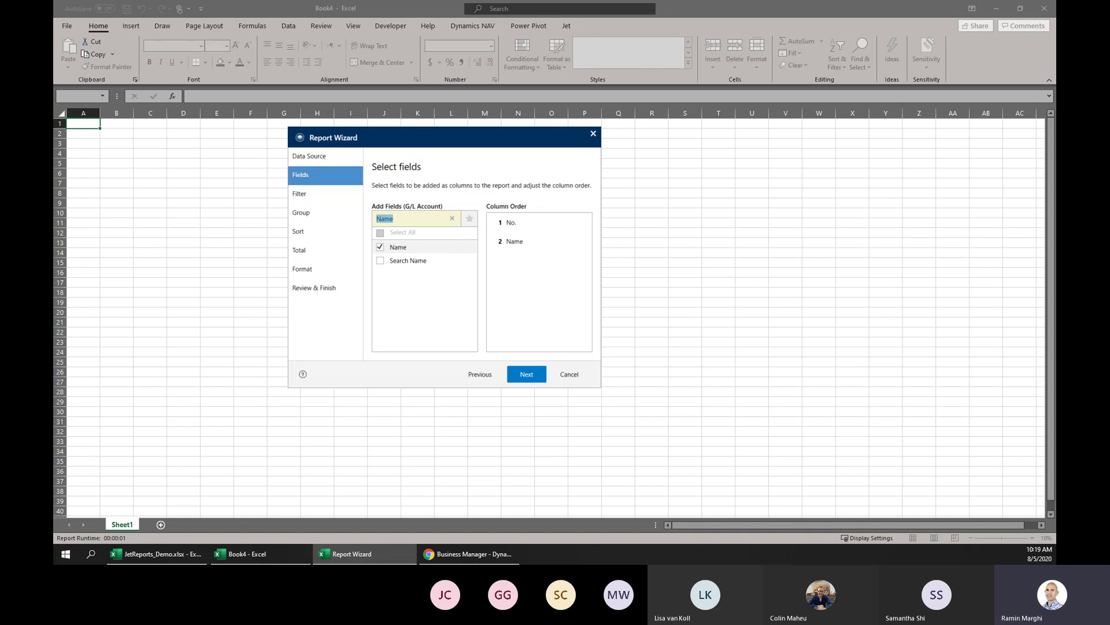
pyautogui.write('Cat')
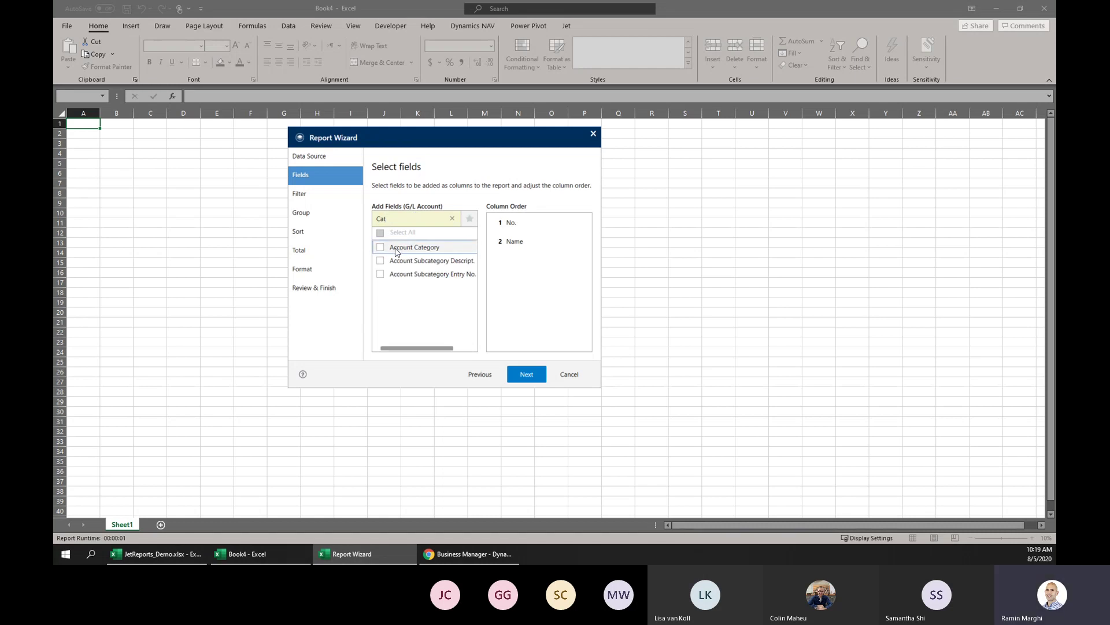
pyautogui.click(397, 249)
pyautogui.click(397, 260)
# Add the Net Change field as the fifth column and continue to the filters.
pyautogui.click(422, 217)
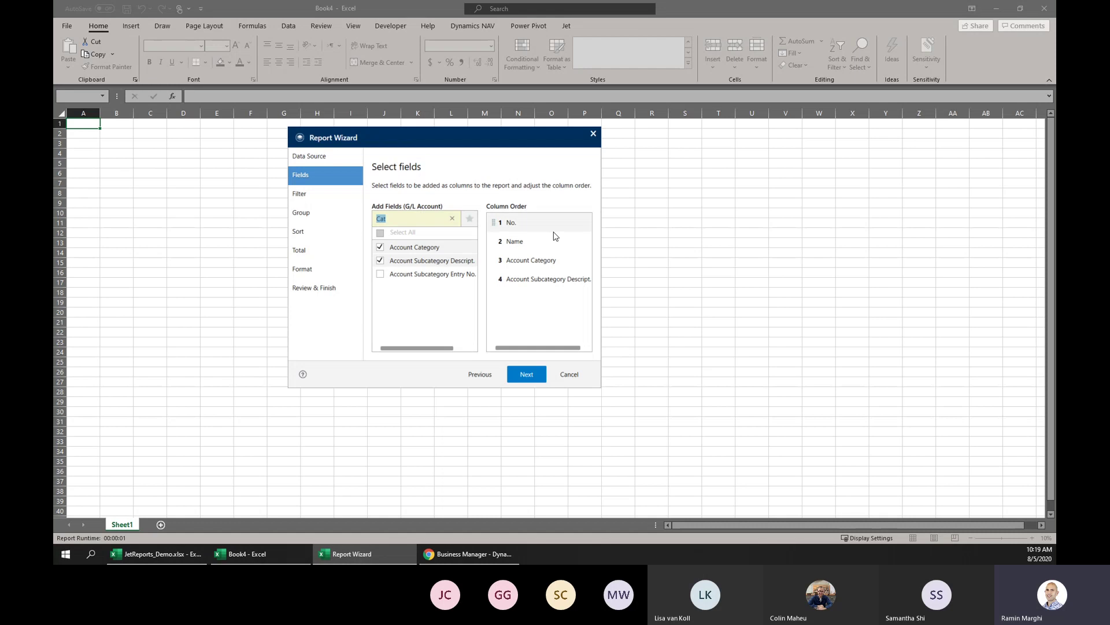
pyautogui.click(453, 219)
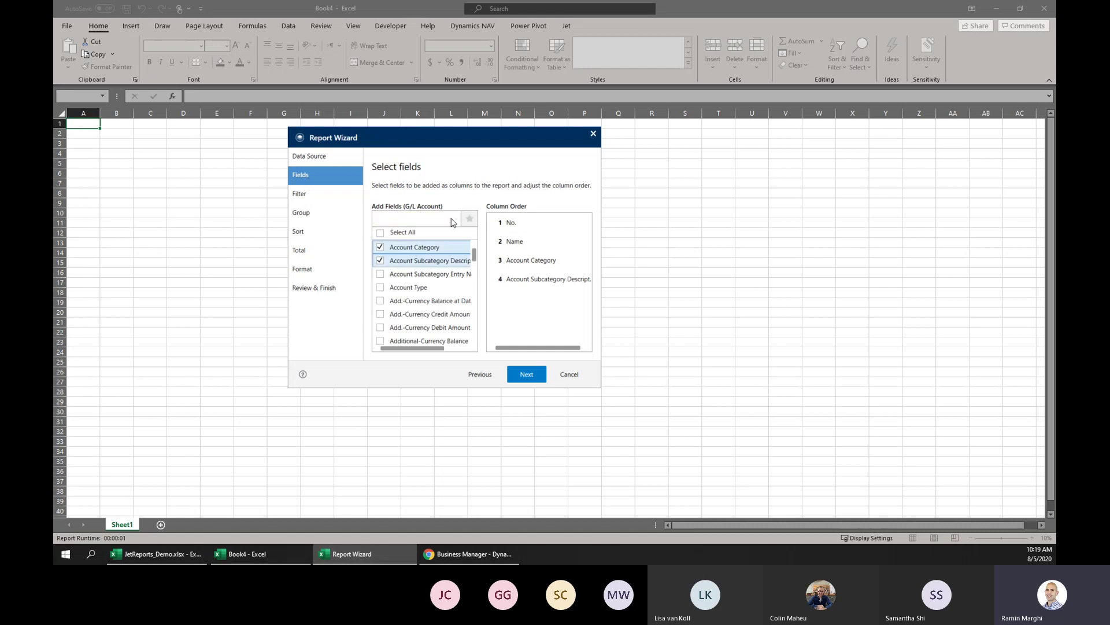
pyautogui.click(435, 220)
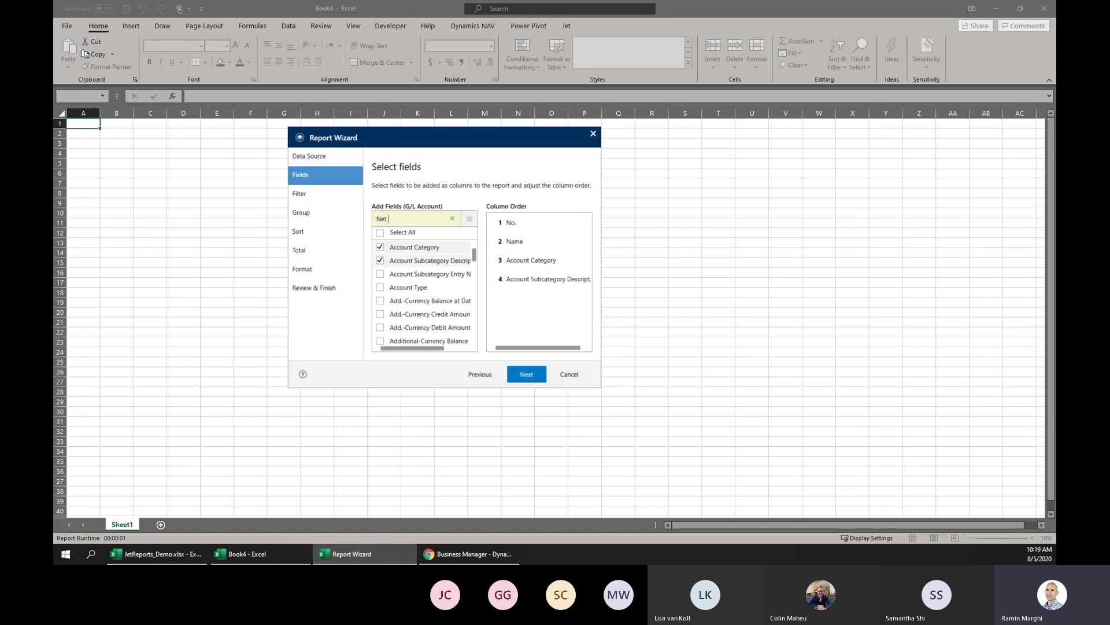
pyautogui.click(380, 260)
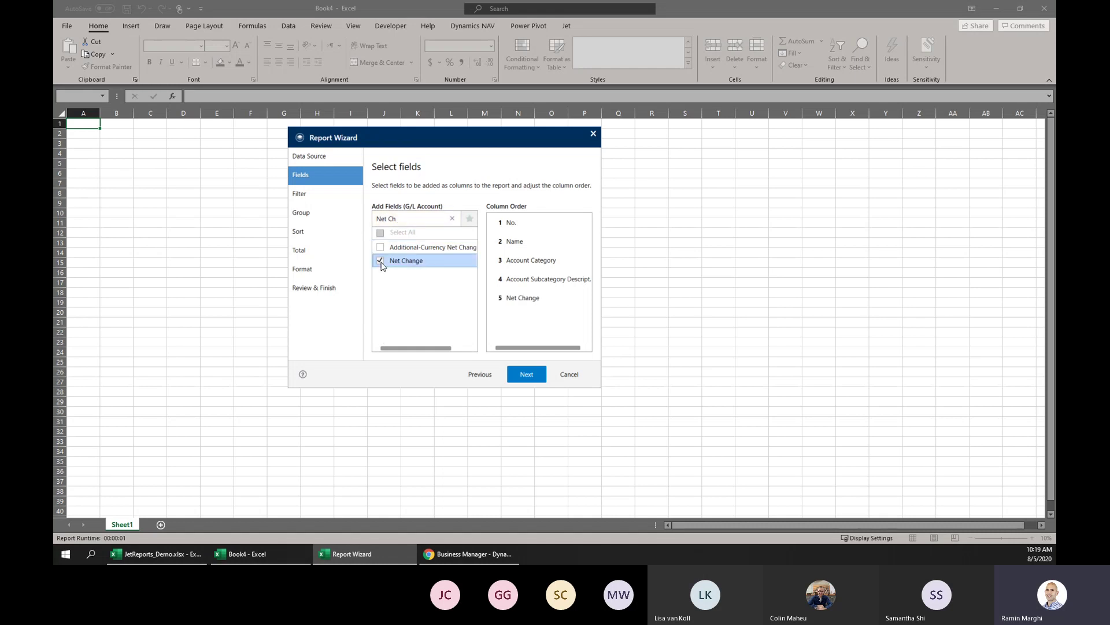
pyautogui.click(523, 380)
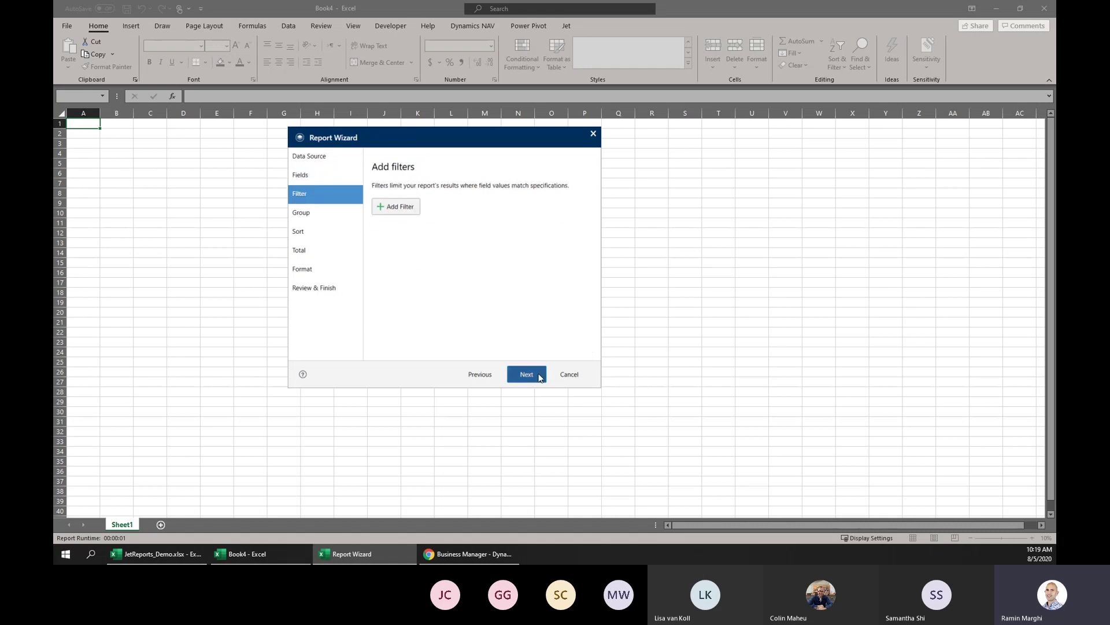
# Add a Date Filter of 01/01/2020..08/05/2020 and make it a report option set at run time.
pyautogui.click(393, 206)
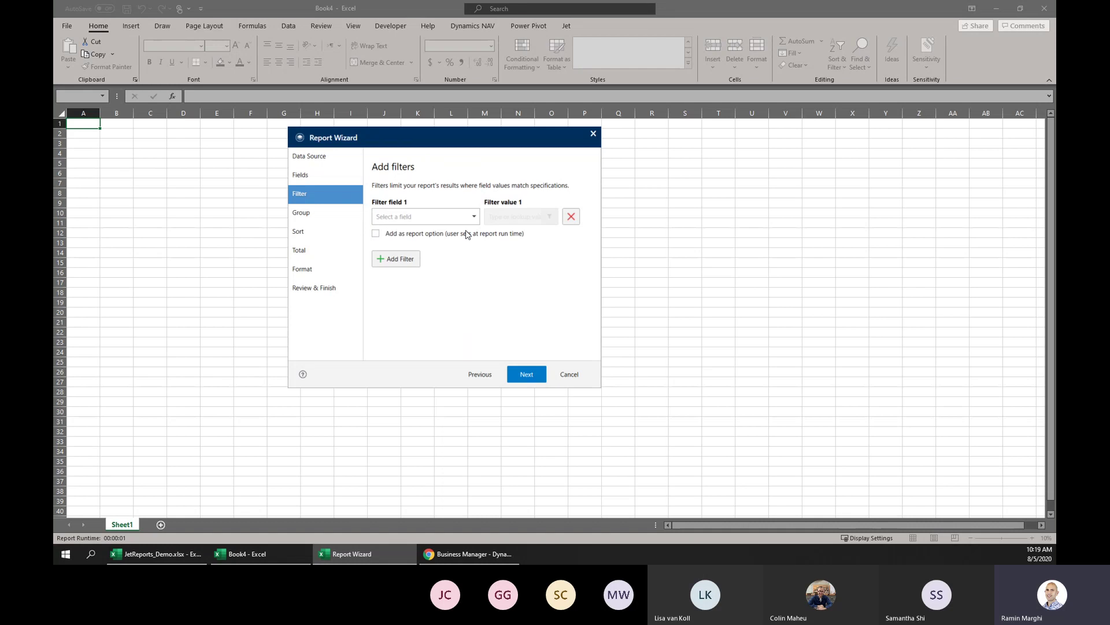
pyautogui.click(441, 217)
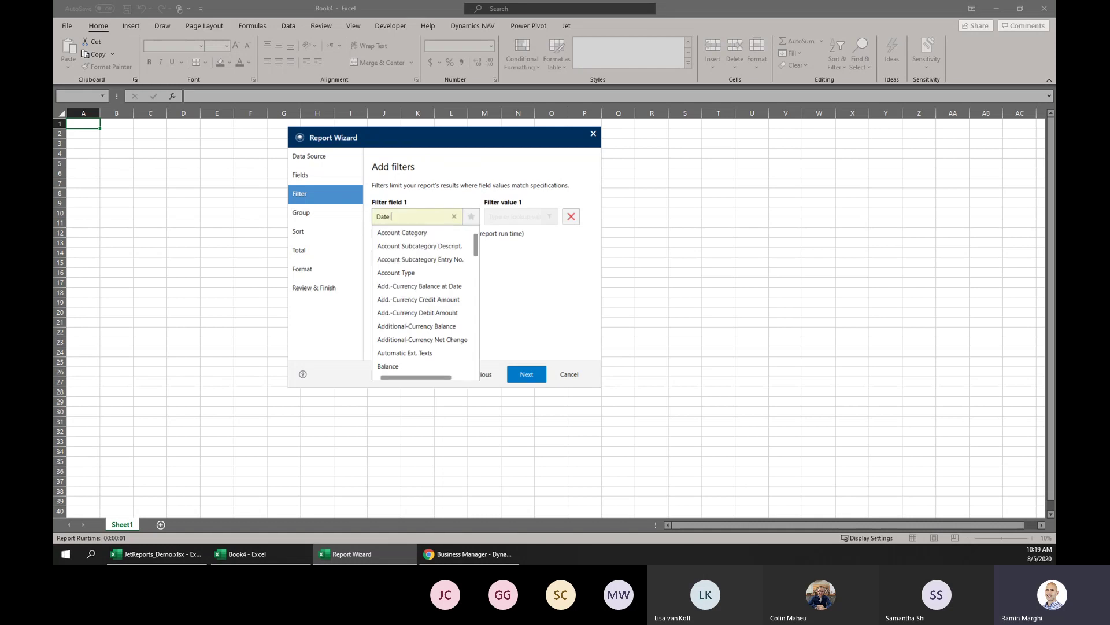
pyautogui.write('Date F')
pyautogui.press('Return')
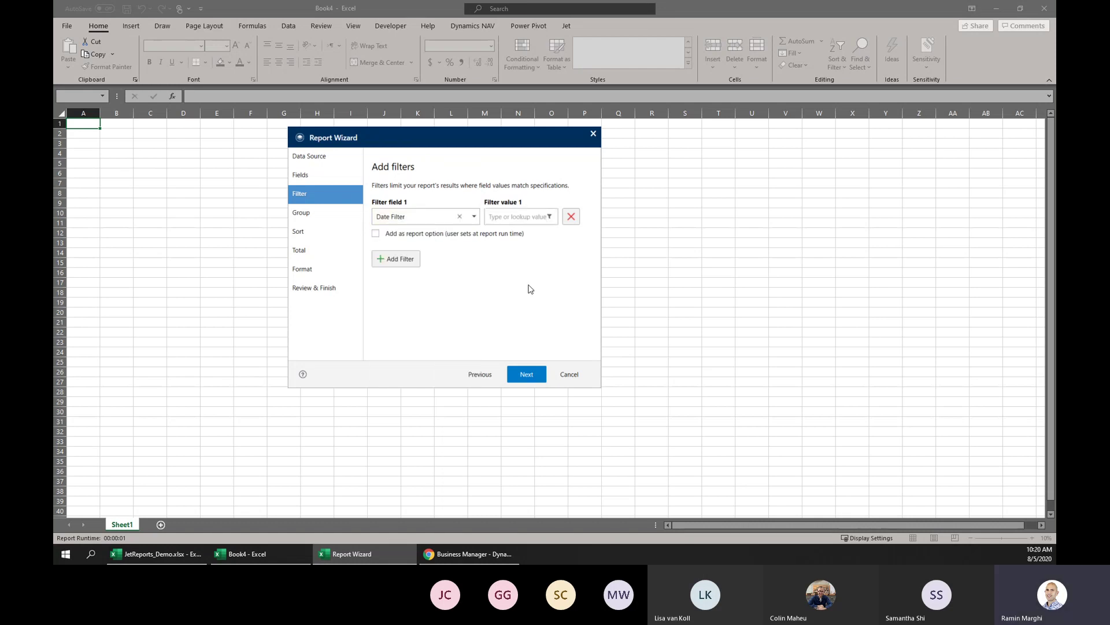
pyautogui.click(529, 214)
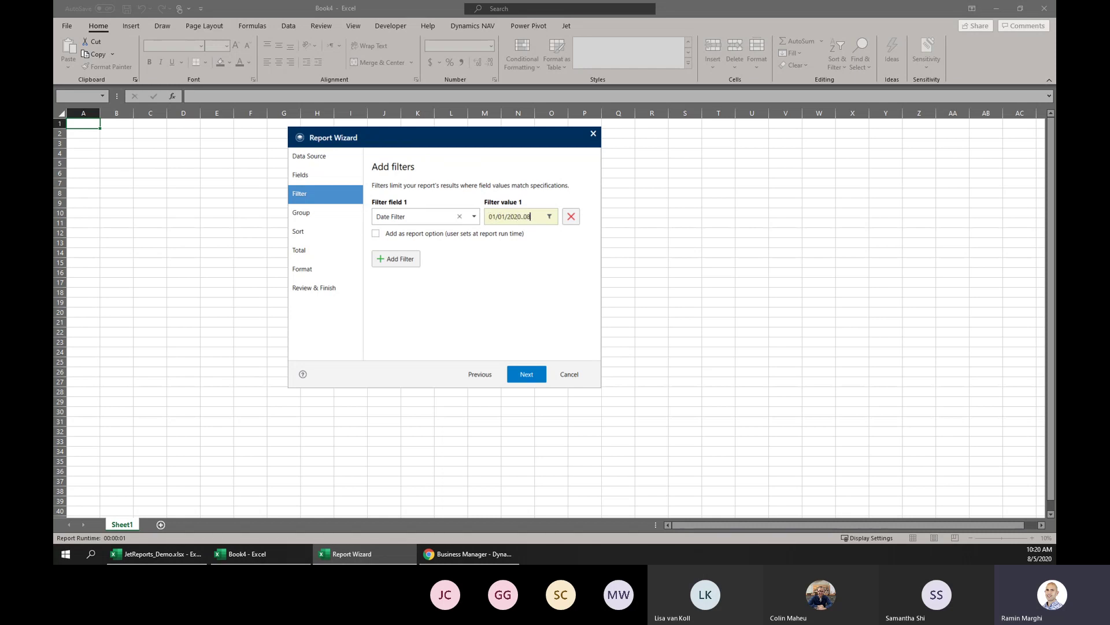
pyautogui.write('01/01/2020..08/05/2020')
pyautogui.click(375, 234)
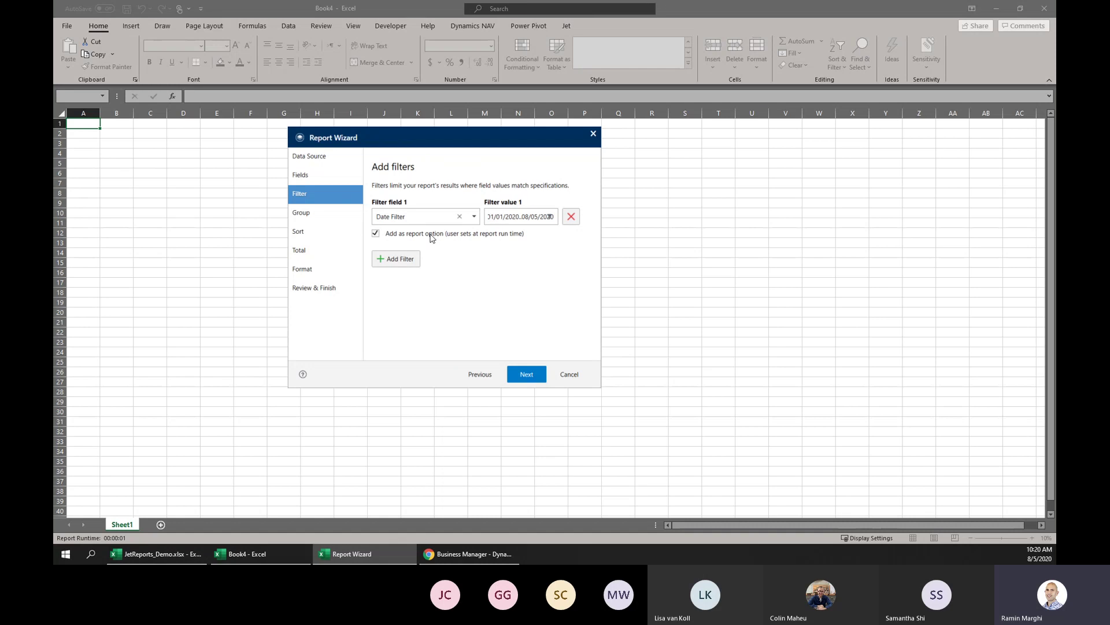
# Add a second filter restricting Account Type to Posting and continue to grouping.
pyautogui.click(419, 258)
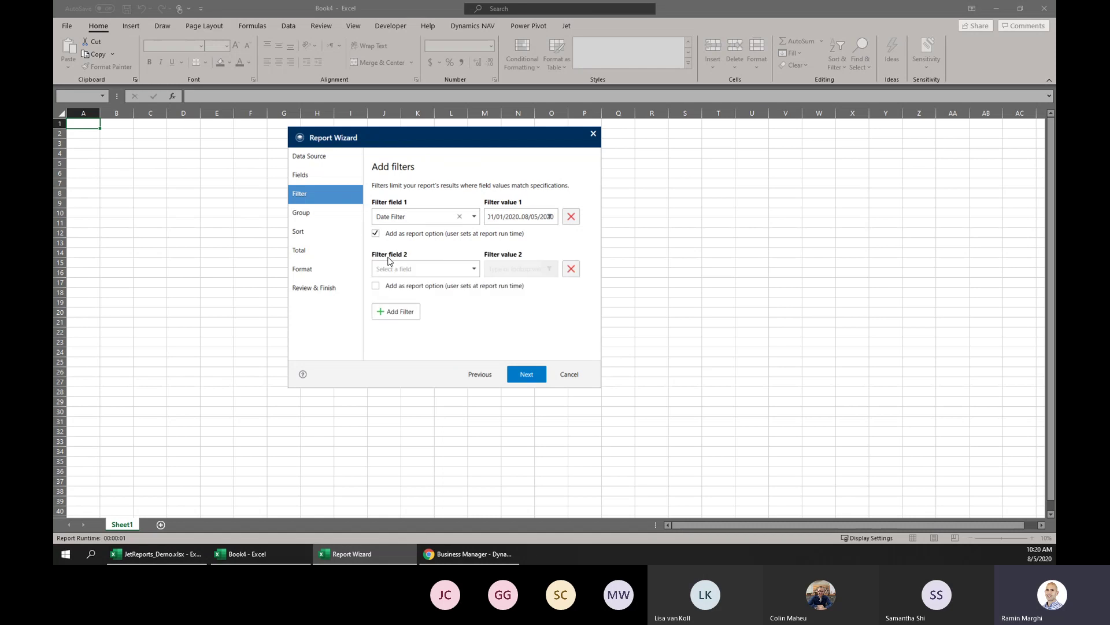
pyautogui.click(438, 270)
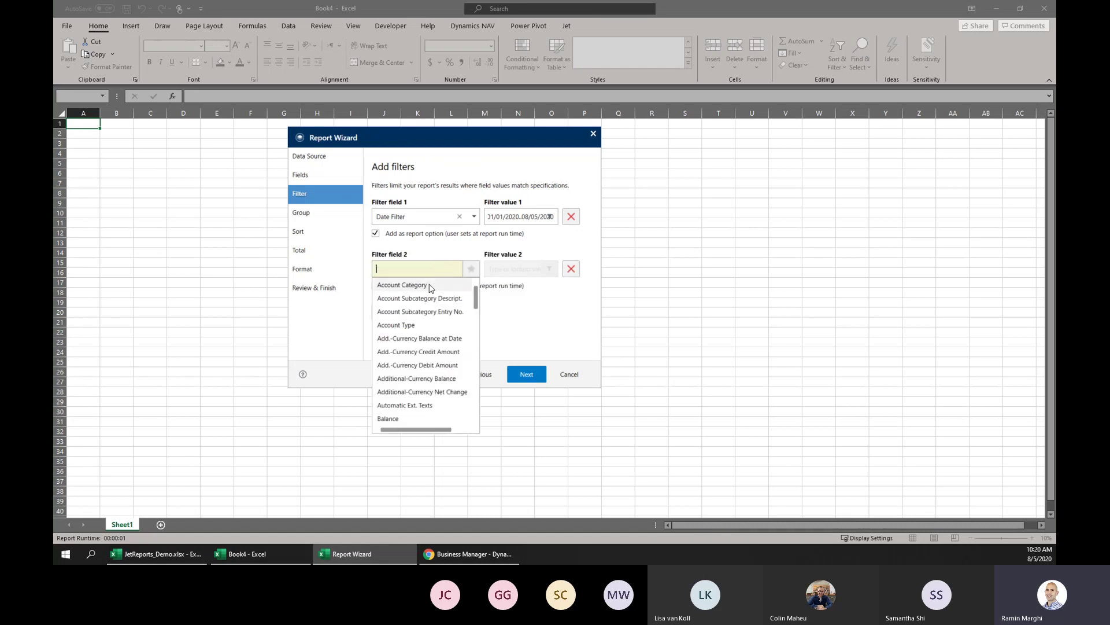
pyautogui.click(399, 325)
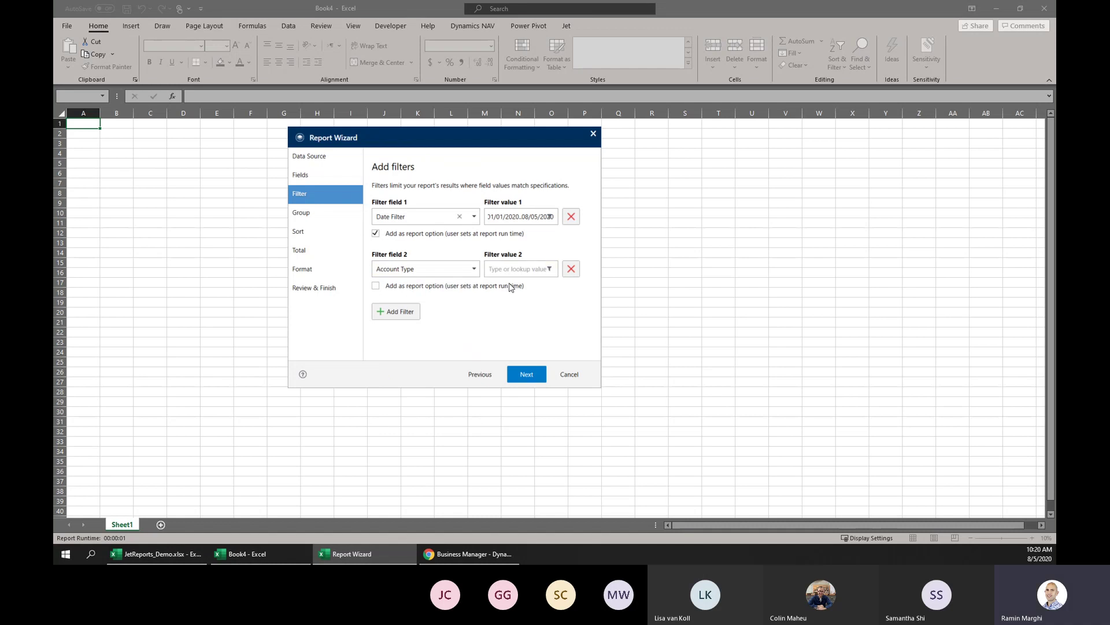
pyautogui.click(530, 272)
pyautogui.click(549, 269)
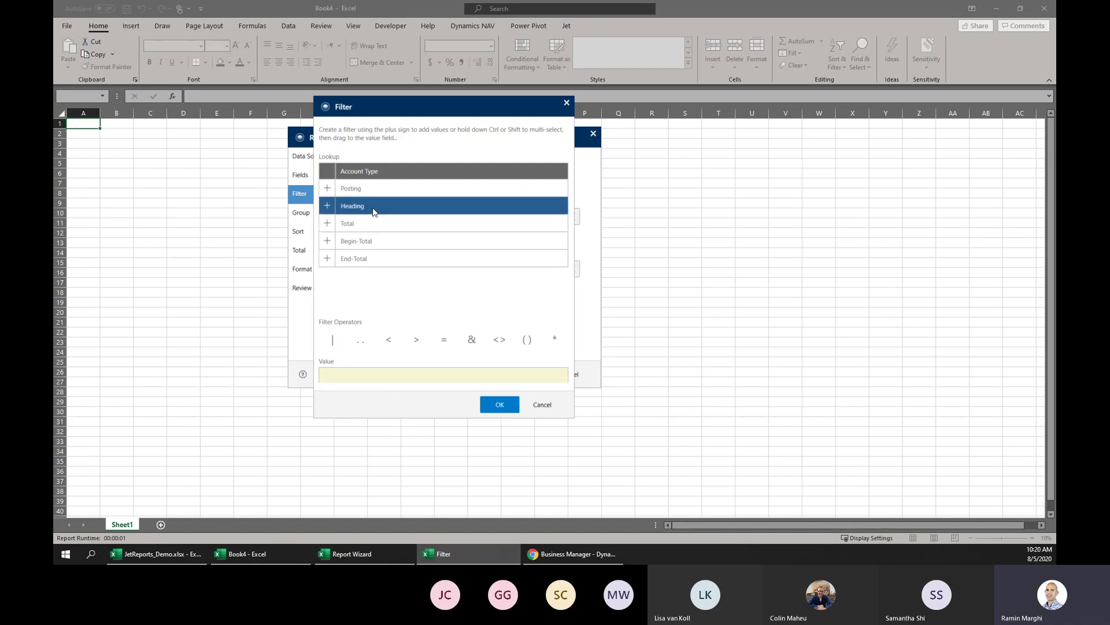
pyautogui.click(376, 189)
pyautogui.click(500, 404)
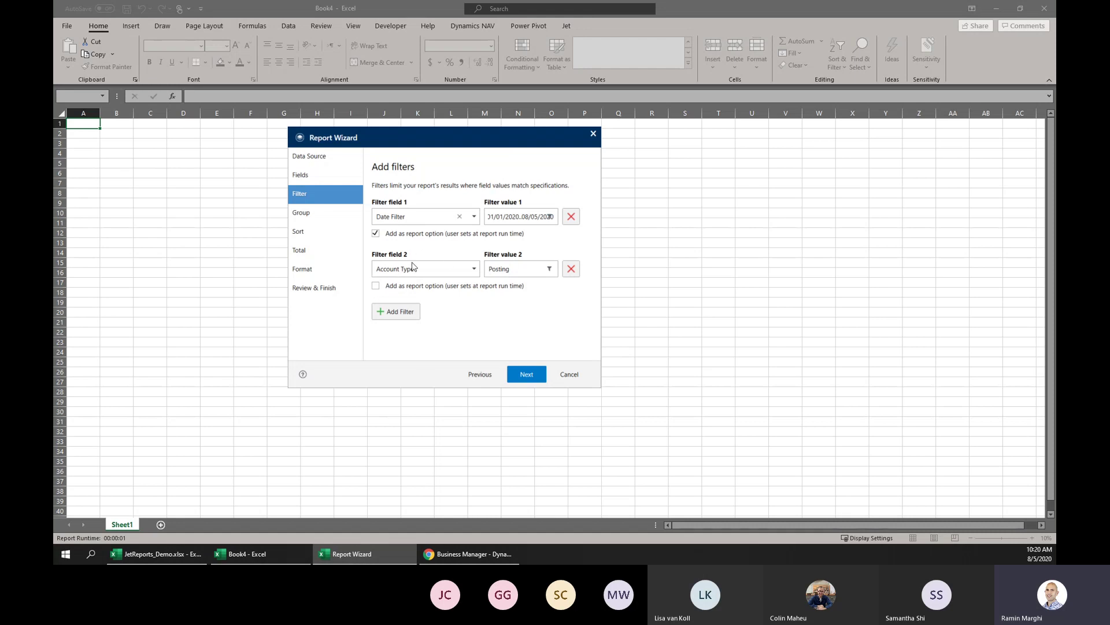
pyautogui.click(530, 376)
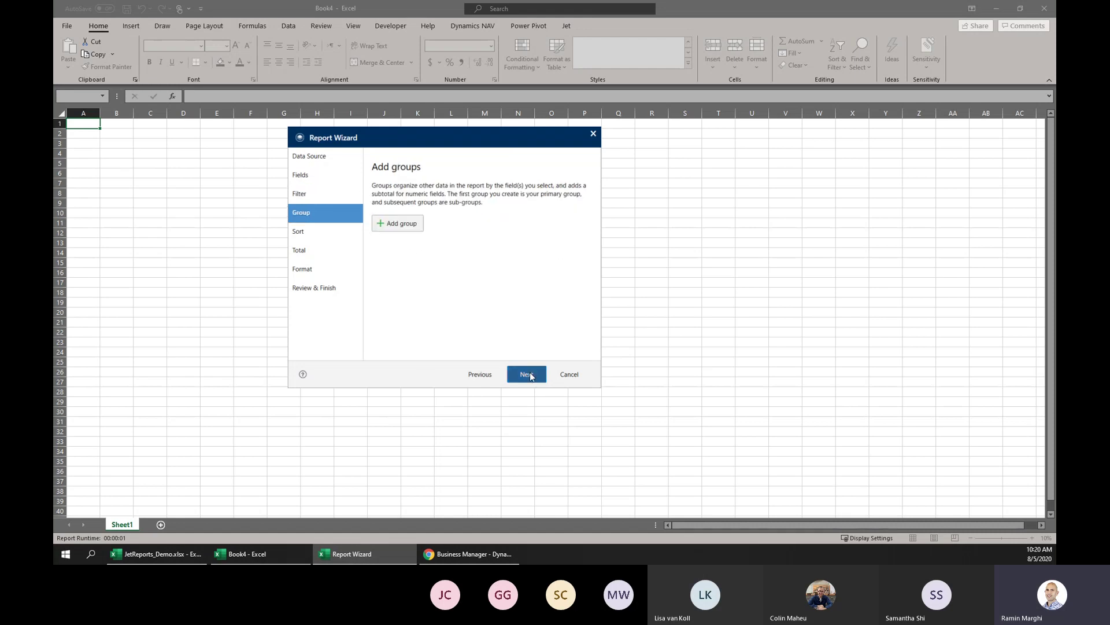
# Group the report by Account Subcategory Descript. and continue to sorting.
pyautogui.click(397, 223)
pyautogui.click(409, 233)
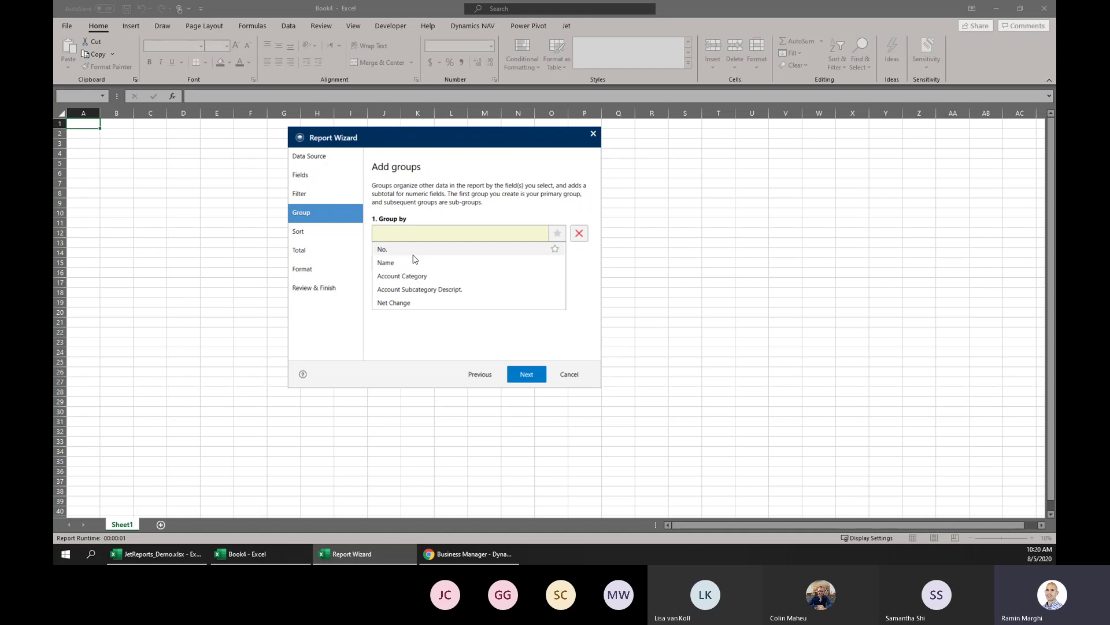
pyautogui.click(428, 297)
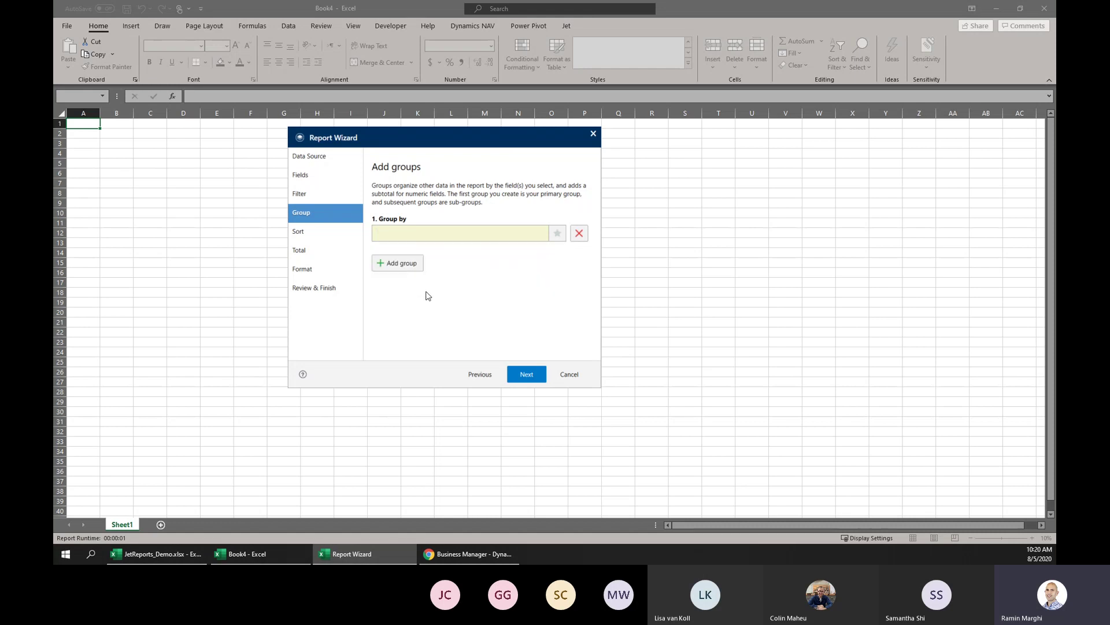
pyautogui.click(526, 374)
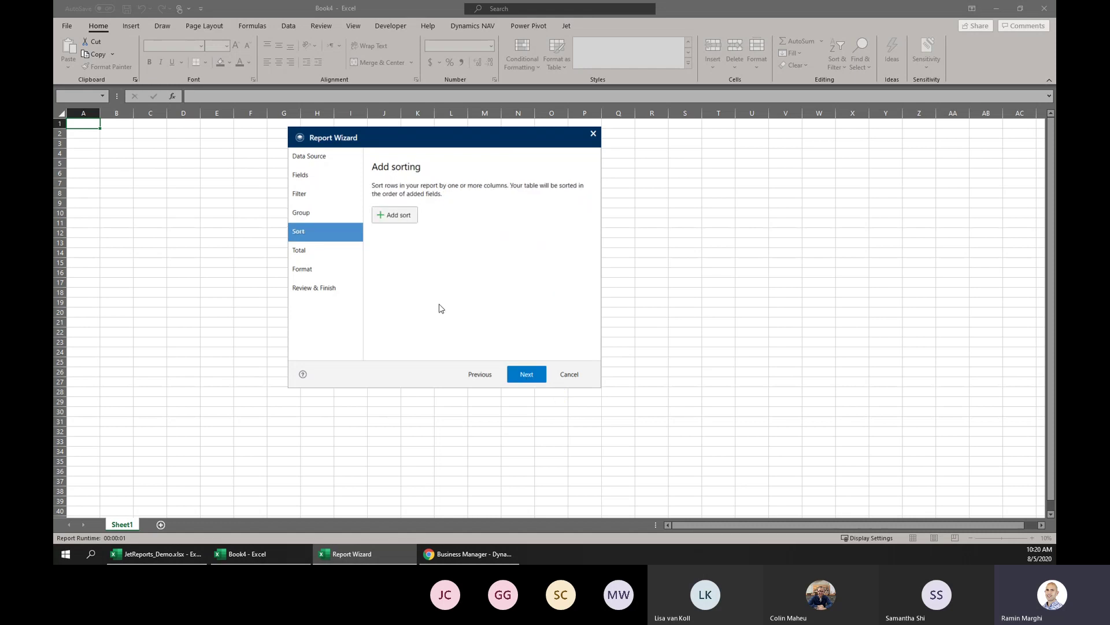
# Skip sorting, keep the Net Change total and basic Excel formatting, and generate the report after reviewing the selections.
pyautogui.click(527, 373)
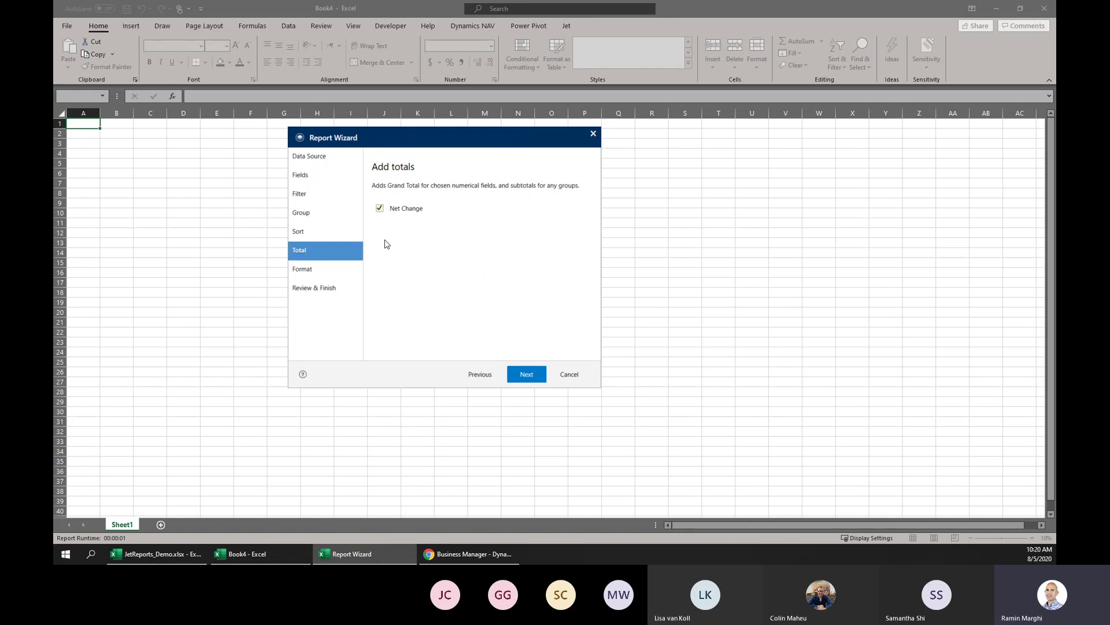
pyautogui.click(526, 375)
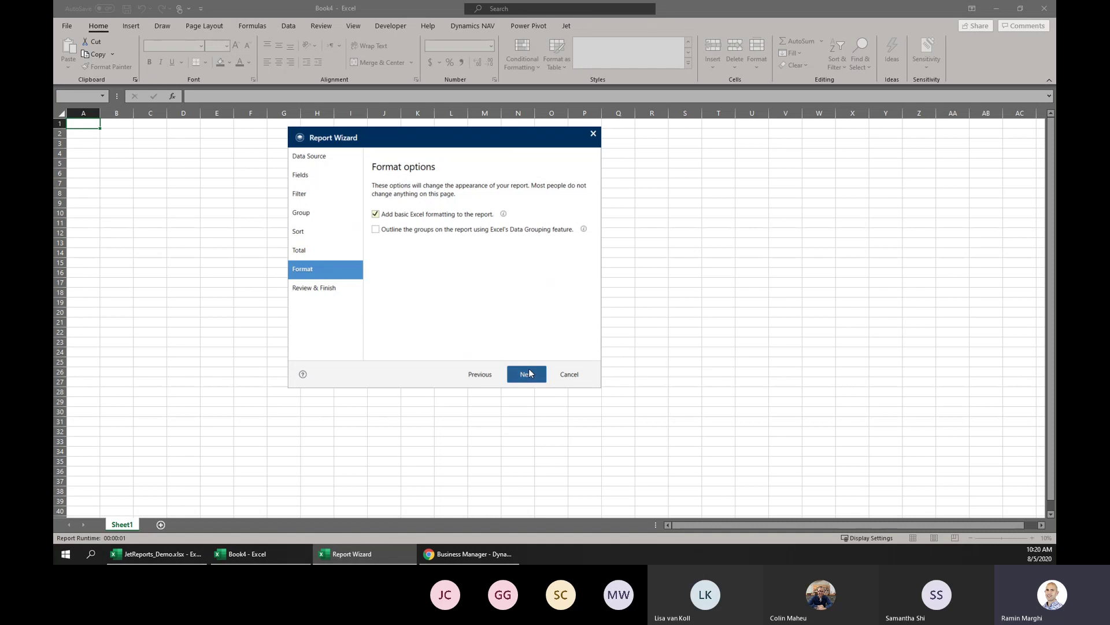
pyautogui.click(530, 373)
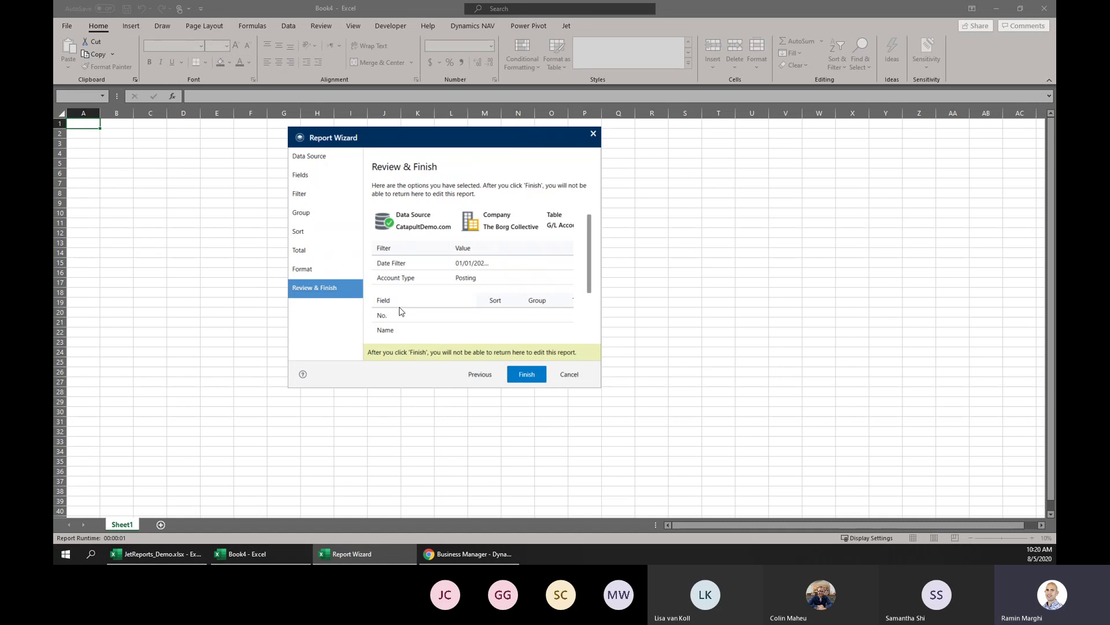
pyautogui.scroll(-2, 467, 278)
pyautogui.scroll(2, 470, 277)
pyautogui.click(525, 375)
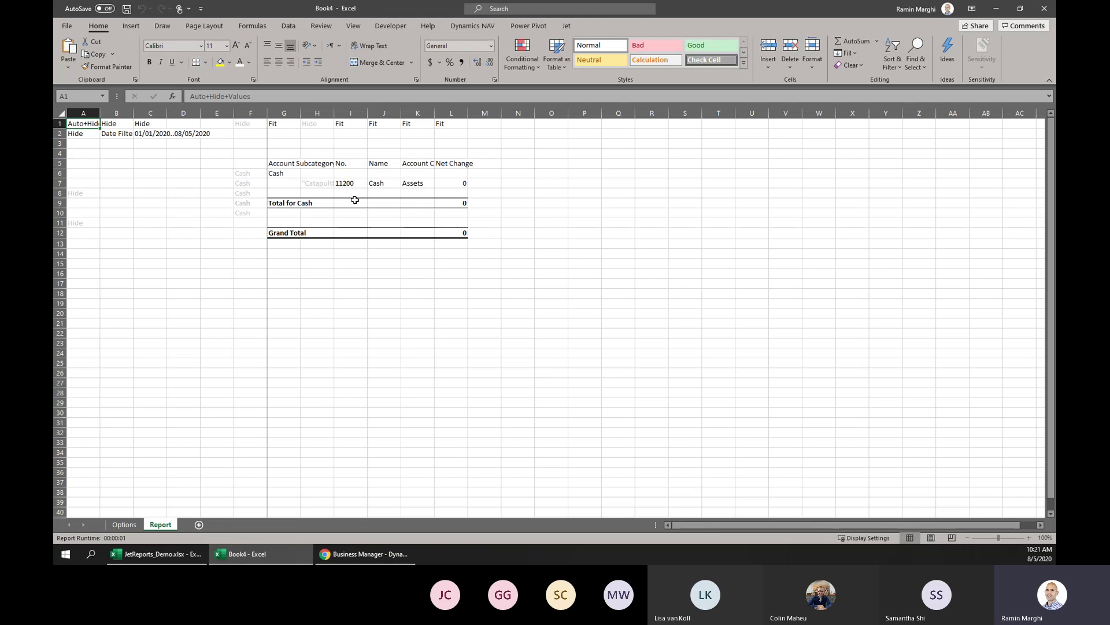
# Run the report with its Date Filter option set to 01/01/2020..01/31/2020.
pyautogui.click(350, 302)
pyautogui.click(567, 26)
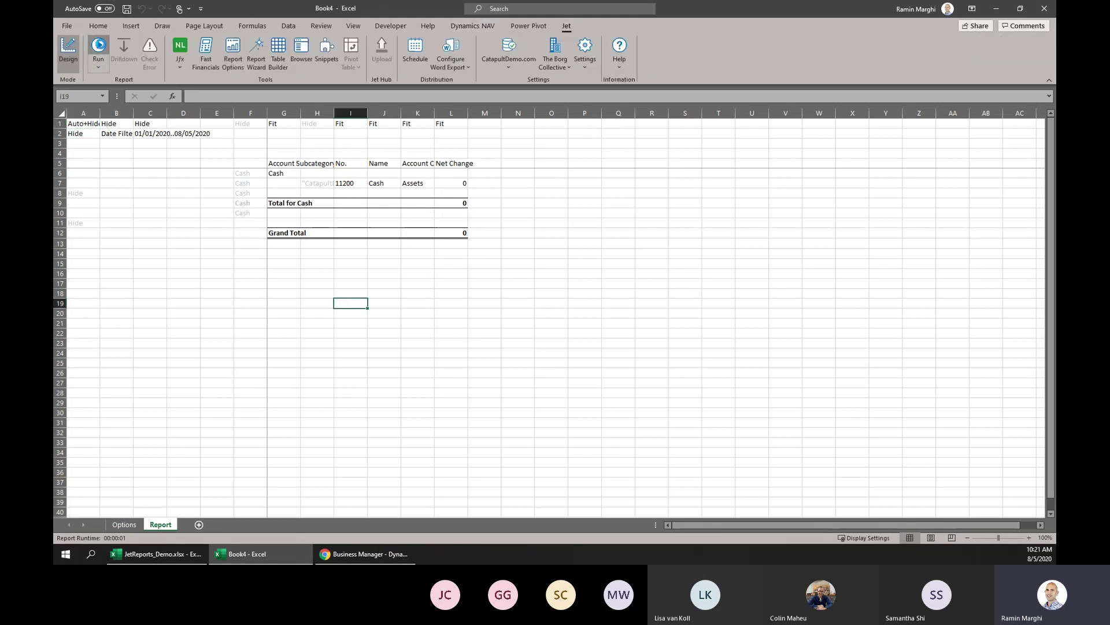
pyautogui.click(98, 52)
pyautogui.click(676, 294)
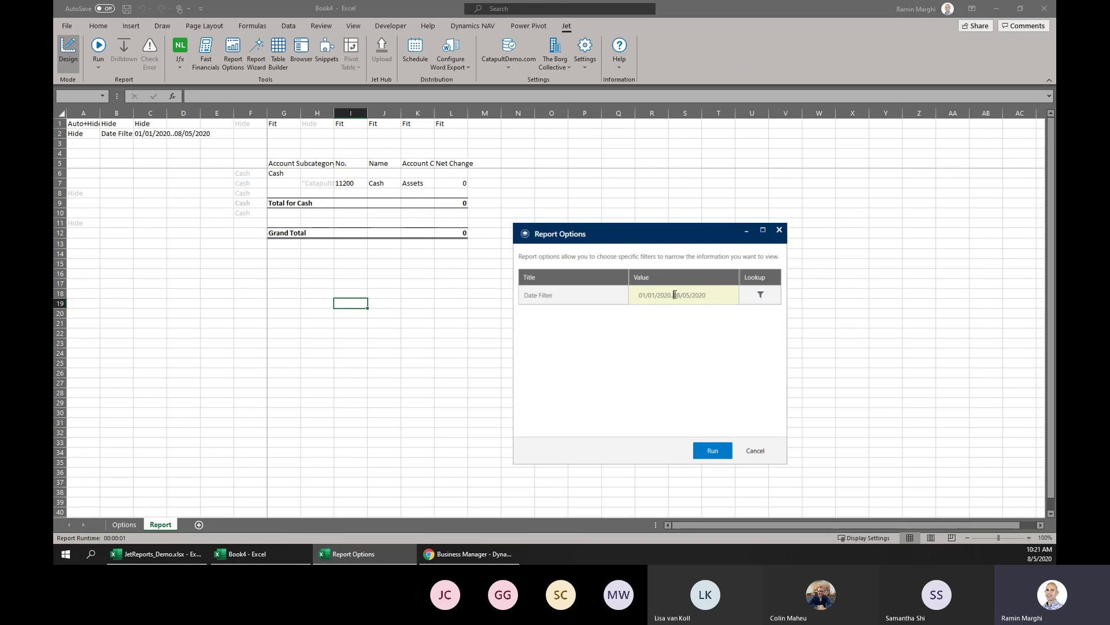
pyautogui.moveTo(675, 295); pyautogui.dragTo(852, 310)
pyautogui.write('01/31/2020')
pyautogui.click(728, 450)
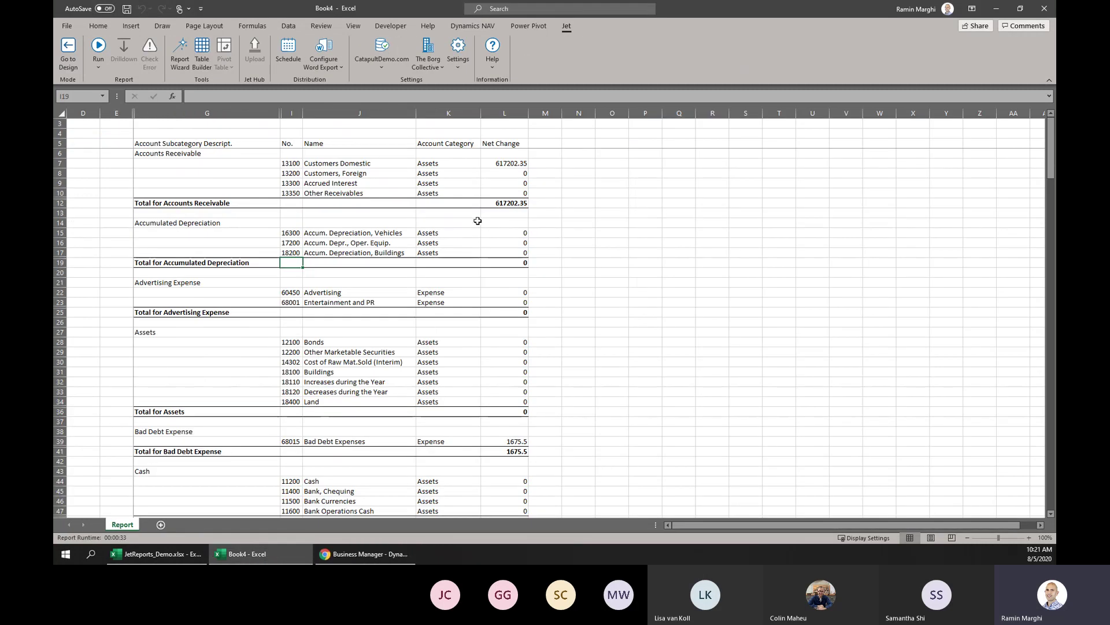
# Review the generated report's account subcategory groups, their total rows and the Net Change amounts.
pyautogui.scroll(-12, 473, 262)
pyautogui.scroll(13, 471, 263)
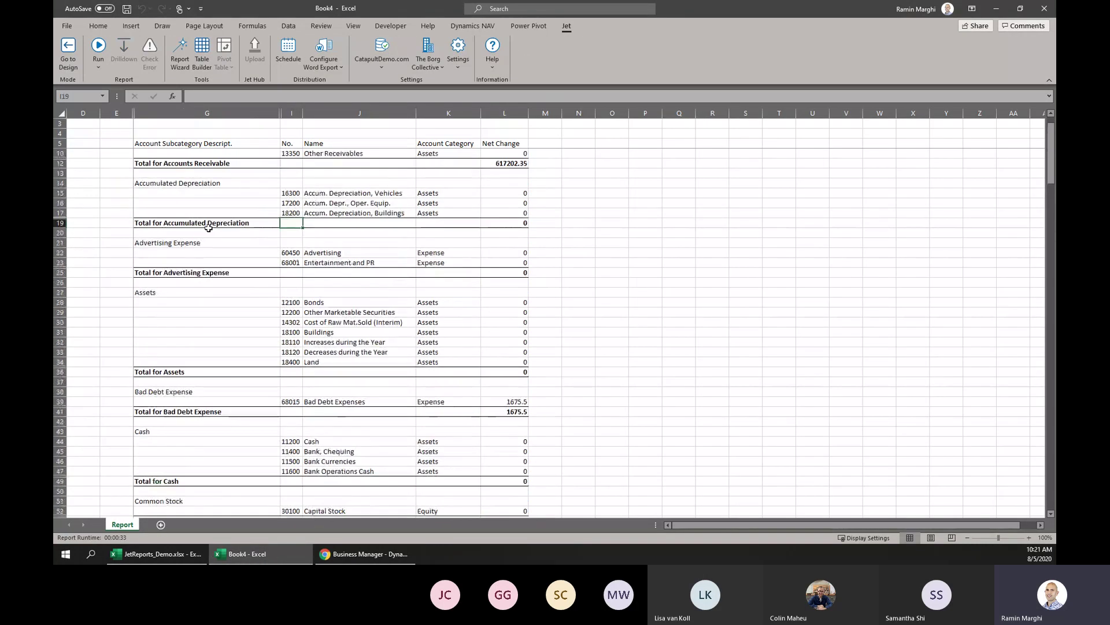
pyautogui.moveTo(173, 145); pyautogui.dragTo(169, 222)
pyautogui.click(173, 203)
pyautogui.moveTo(172, 262); pyautogui.dragTo(172, 312)
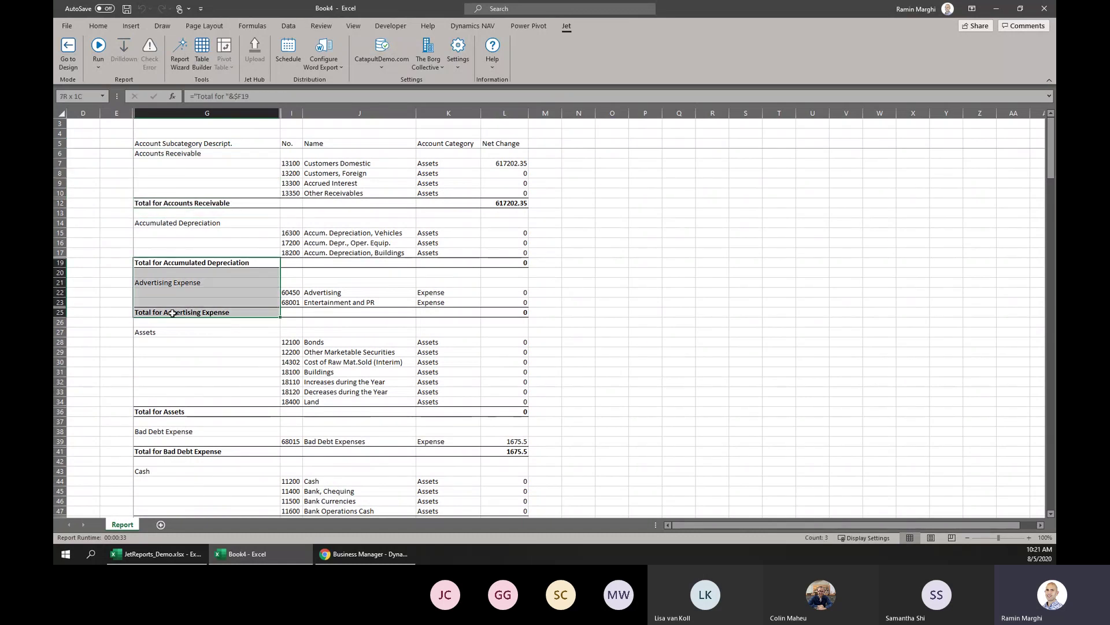
pyautogui.scroll(-5, 173, 334)
pyautogui.scroll(3, 172, 333)
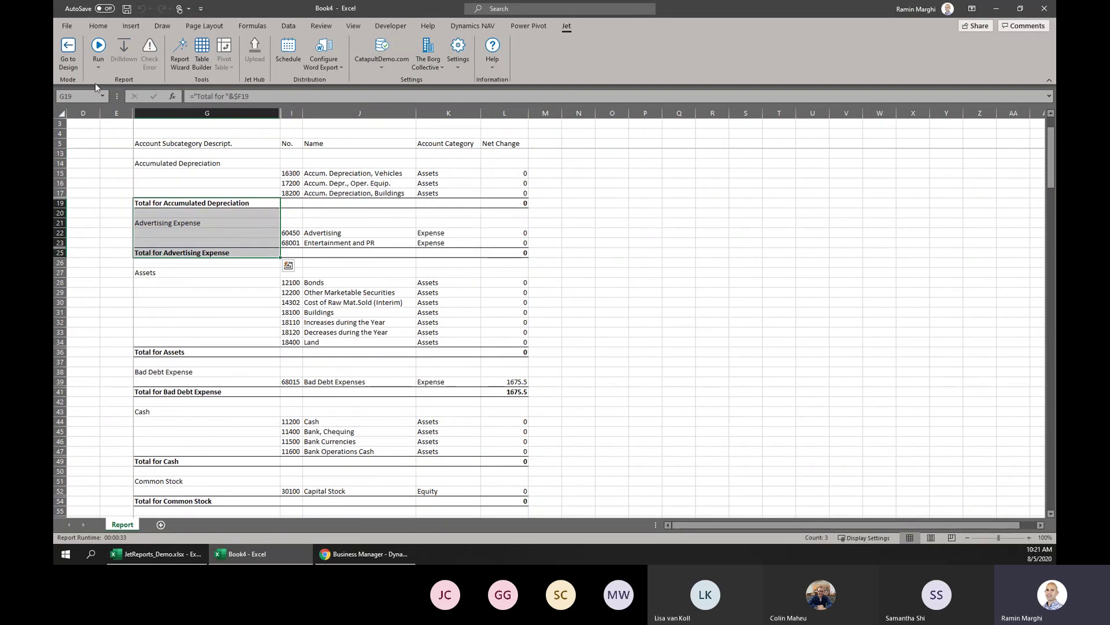
pyautogui.click(503, 303)
pyautogui.click(501, 381)
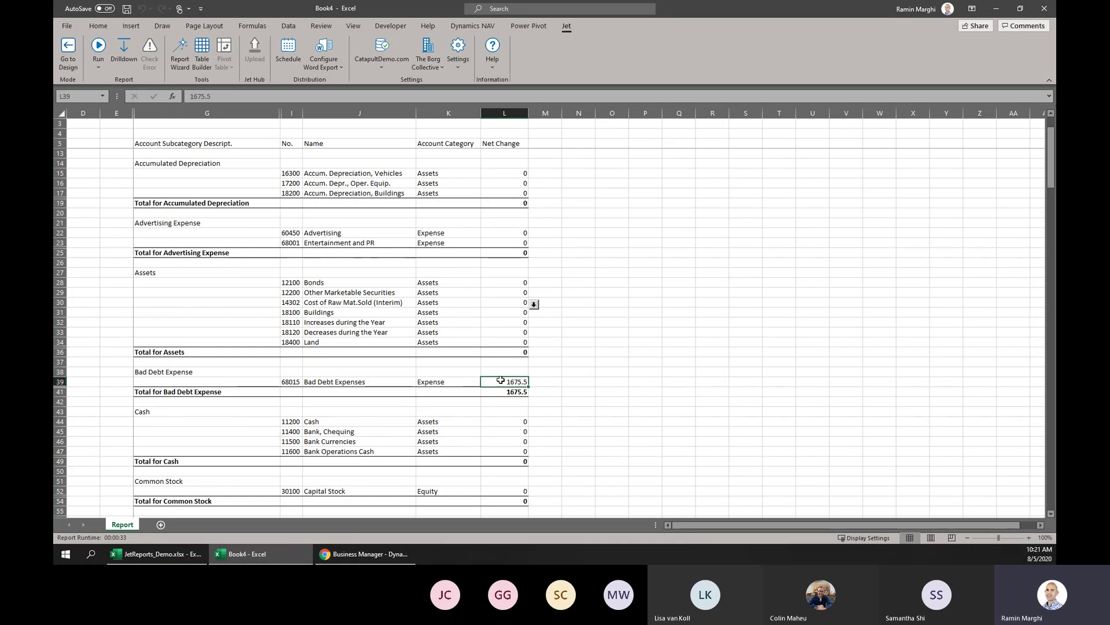
# Return the report to design mode and format the Net Change column with comma separators and no decimals.
pyautogui.click(68, 49)
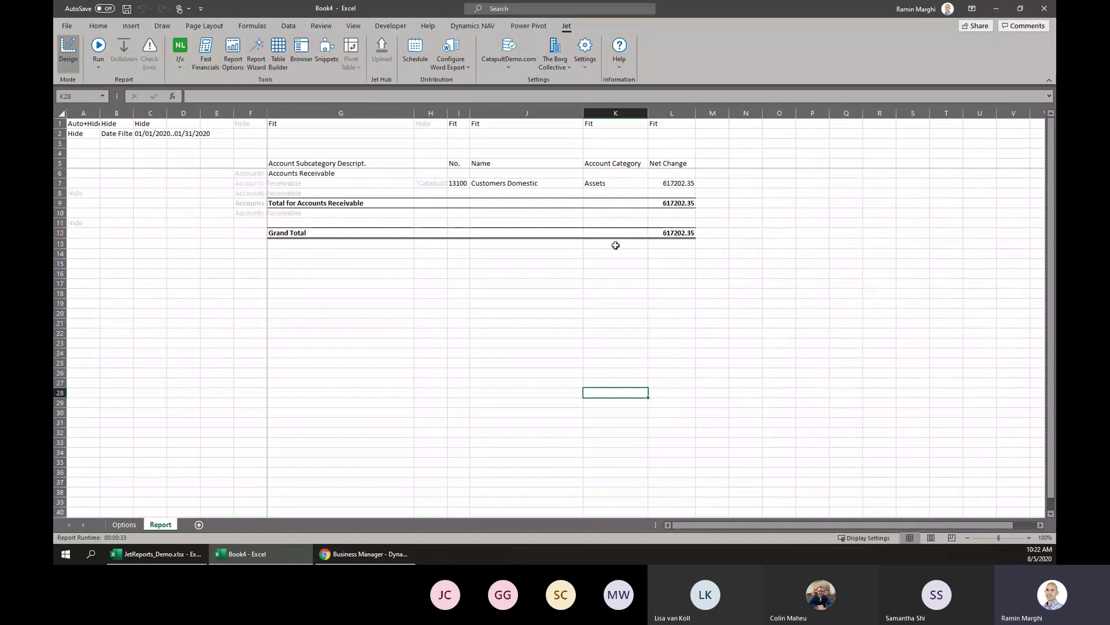
pyautogui.click(672, 113)
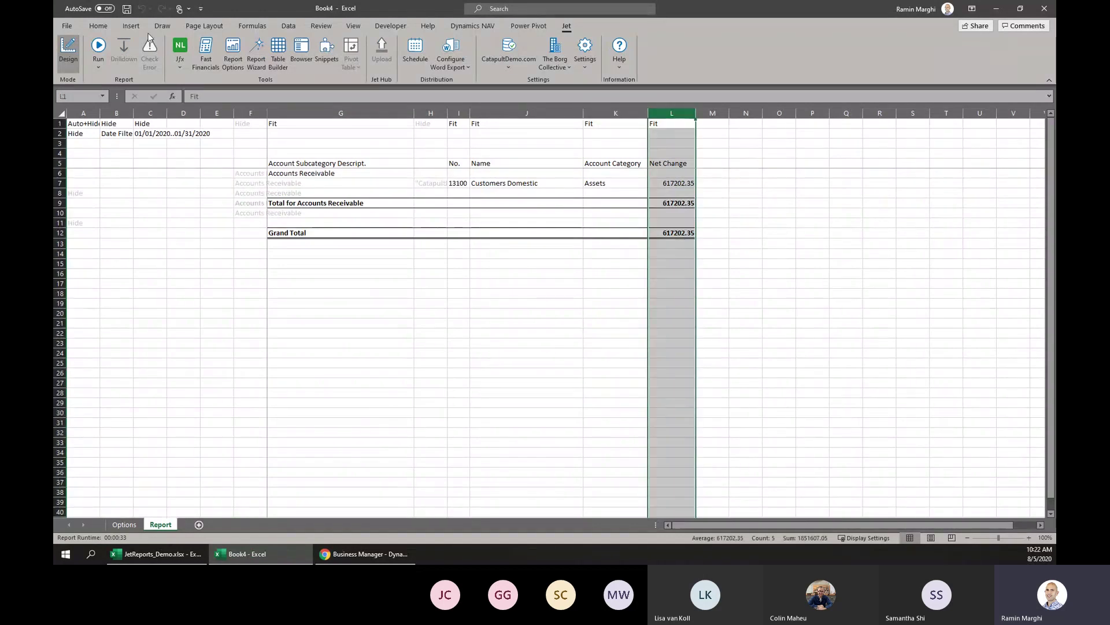
pyautogui.click(98, 25)
pyautogui.click(461, 62)
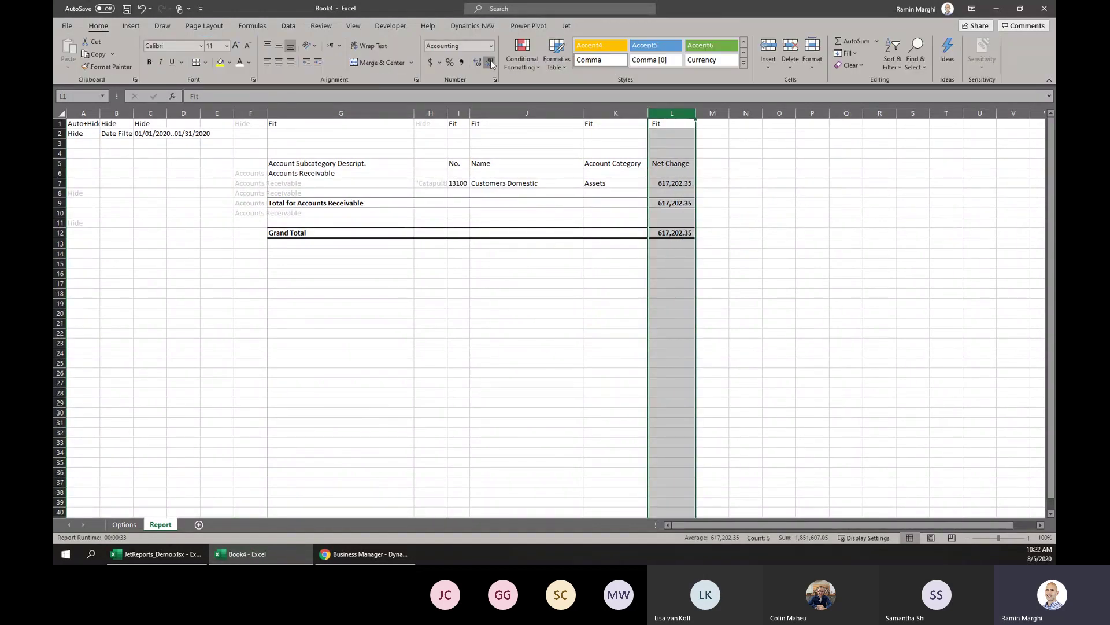
pyautogui.click(490, 62)
pyautogui.click(490, 62)
pyautogui.click(520, 324)
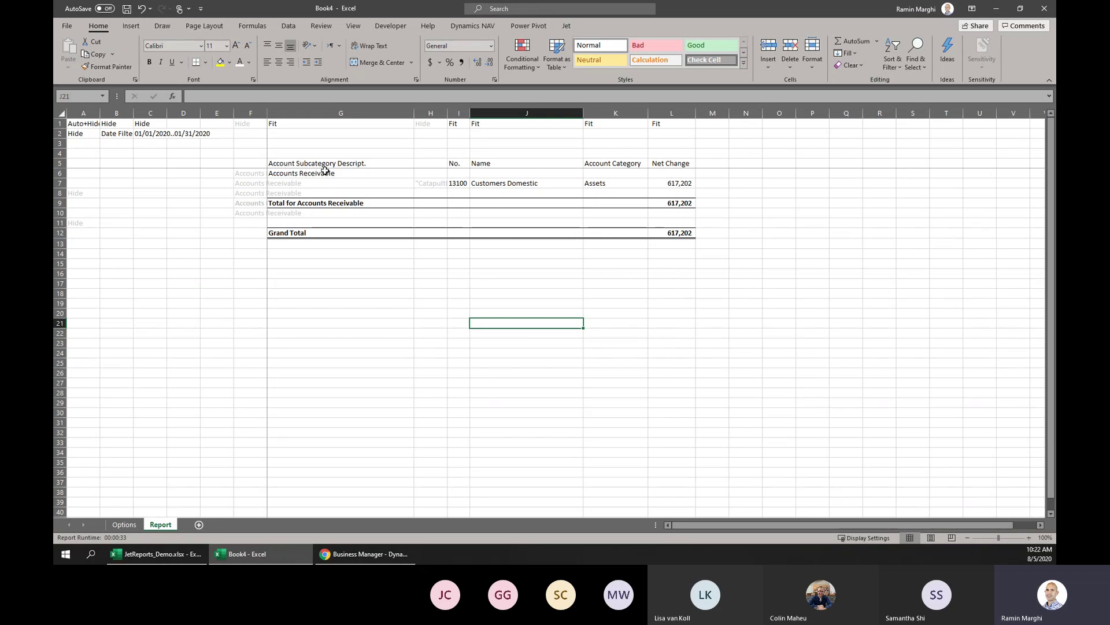
# Drill down into the Net Change value of the Customers Domestic account, then close the drilldown.
pyautogui.click(683, 186)
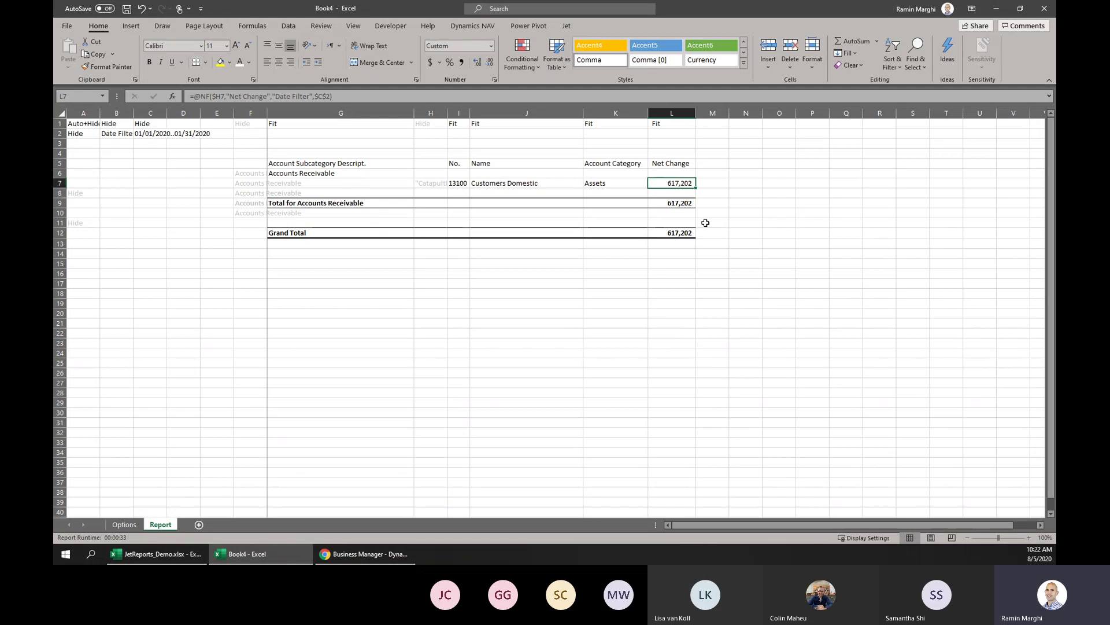
pyautogui.click(565, 26)
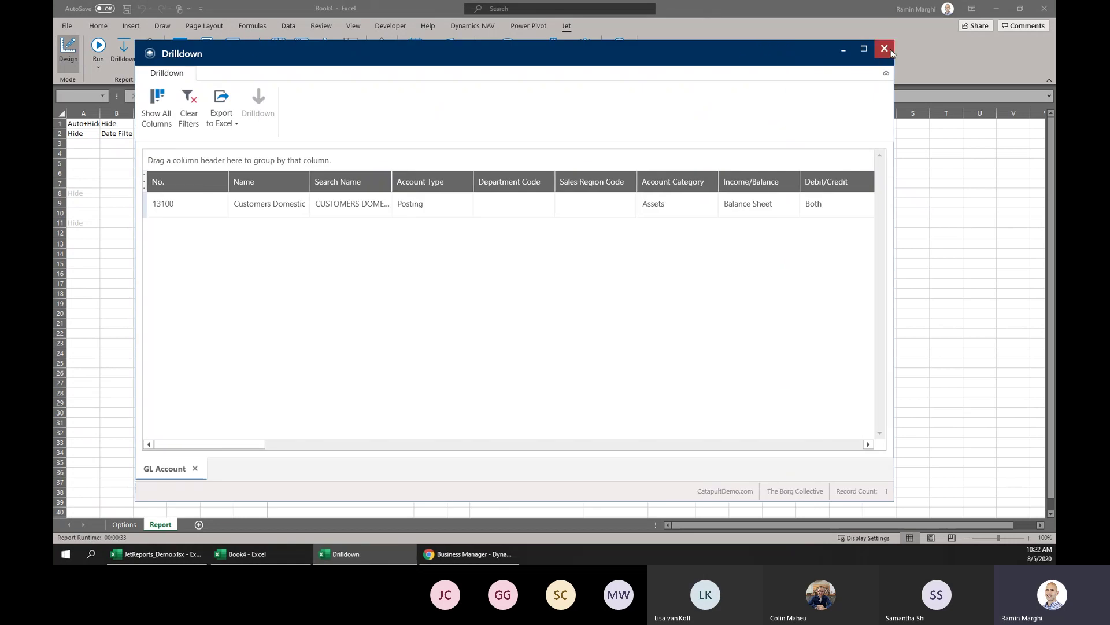
pyautogui.click(885, 49)
pyautogui.click(505, 312)
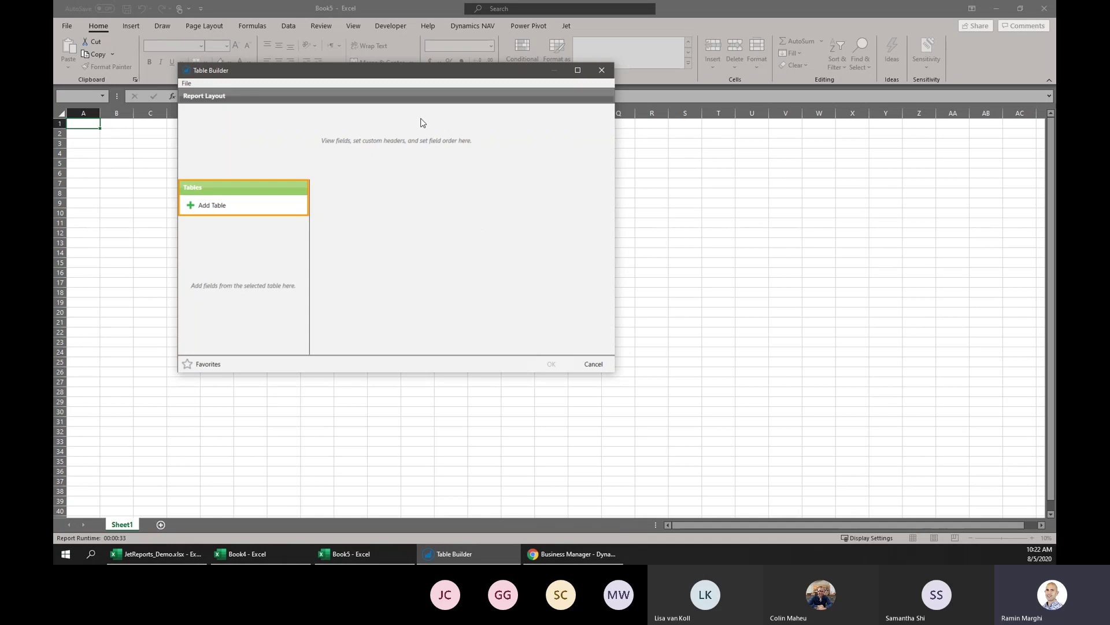
# Add the Vendor table to the new Table Builder report in the blank workbook.
pyautogui.moveTo(360, 79); pyautogui.dragTo(420, 153)
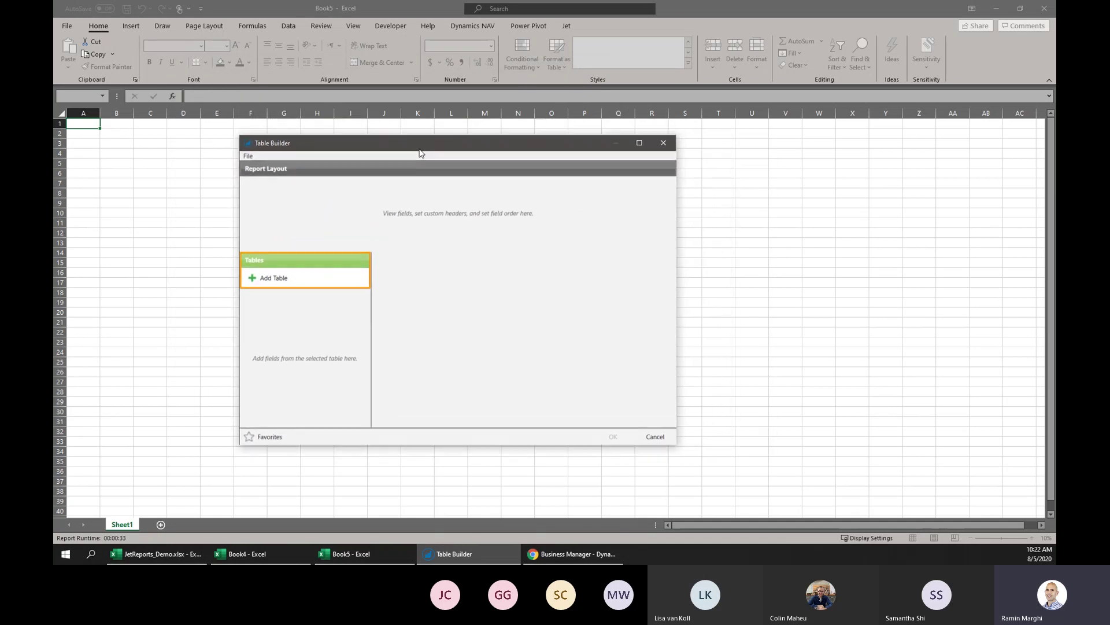
pyautogui.click(278, 280)
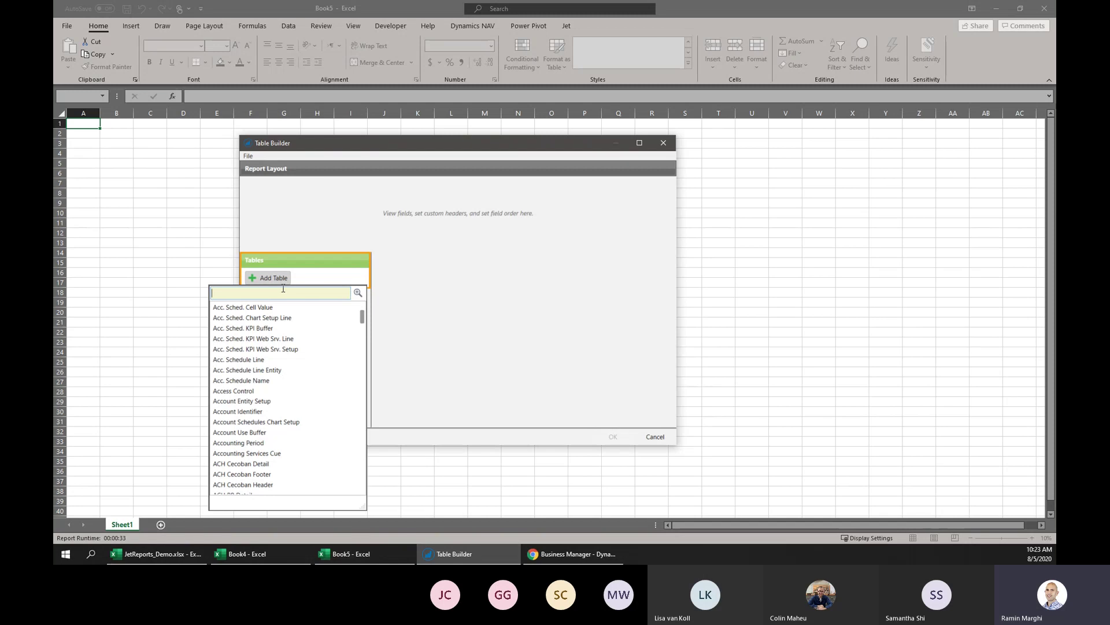
pyautogui.write('Vendor')
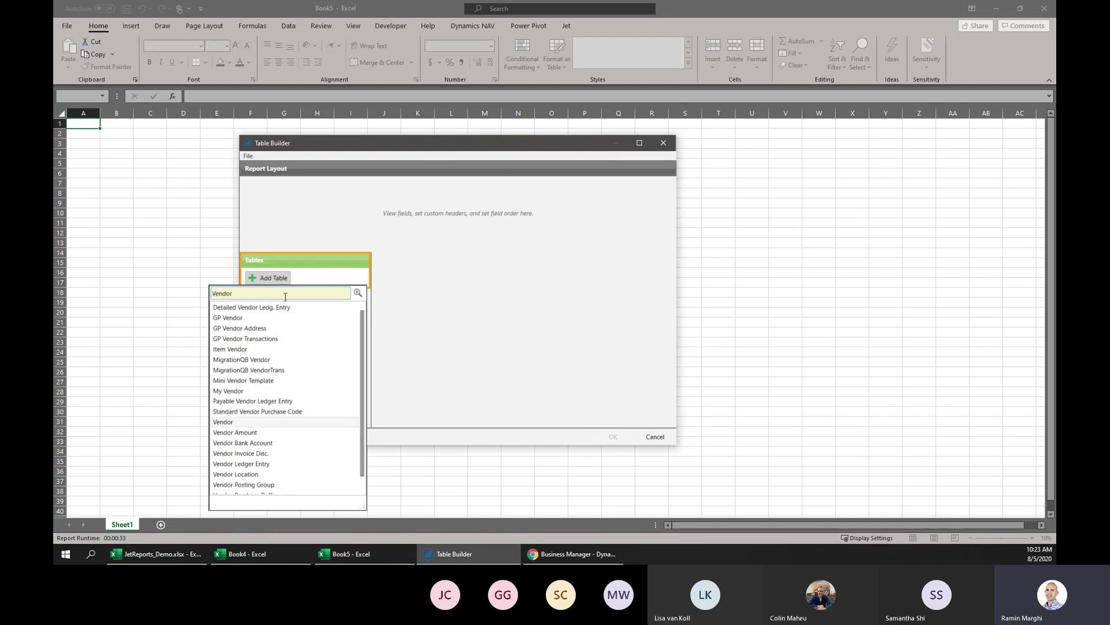
pyautogui.click(254, 425)
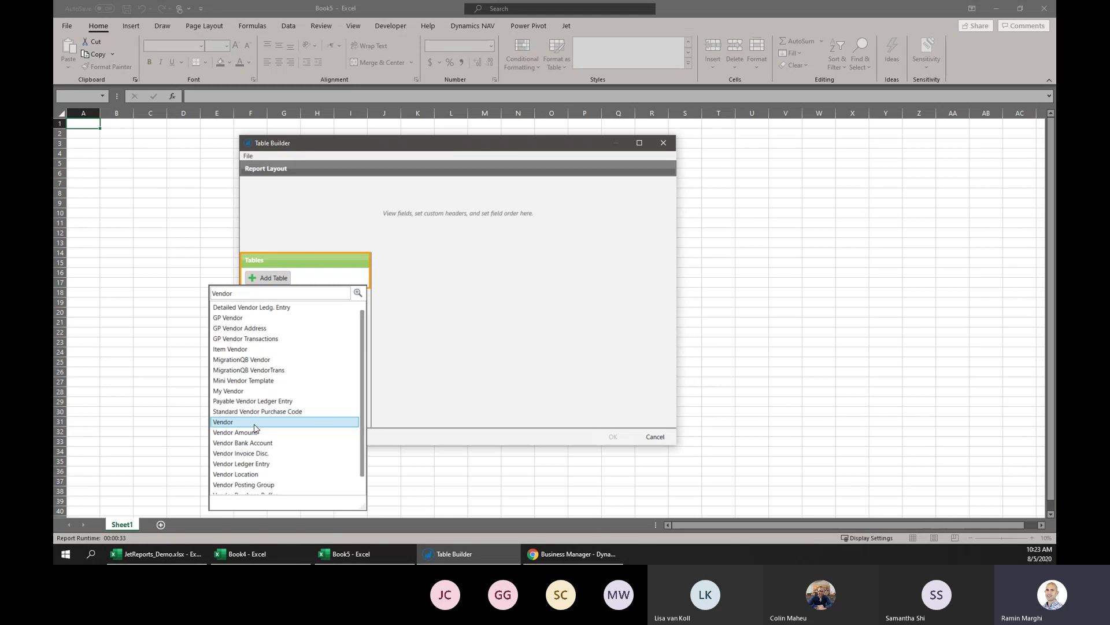
pyautogui.click(254, 428)
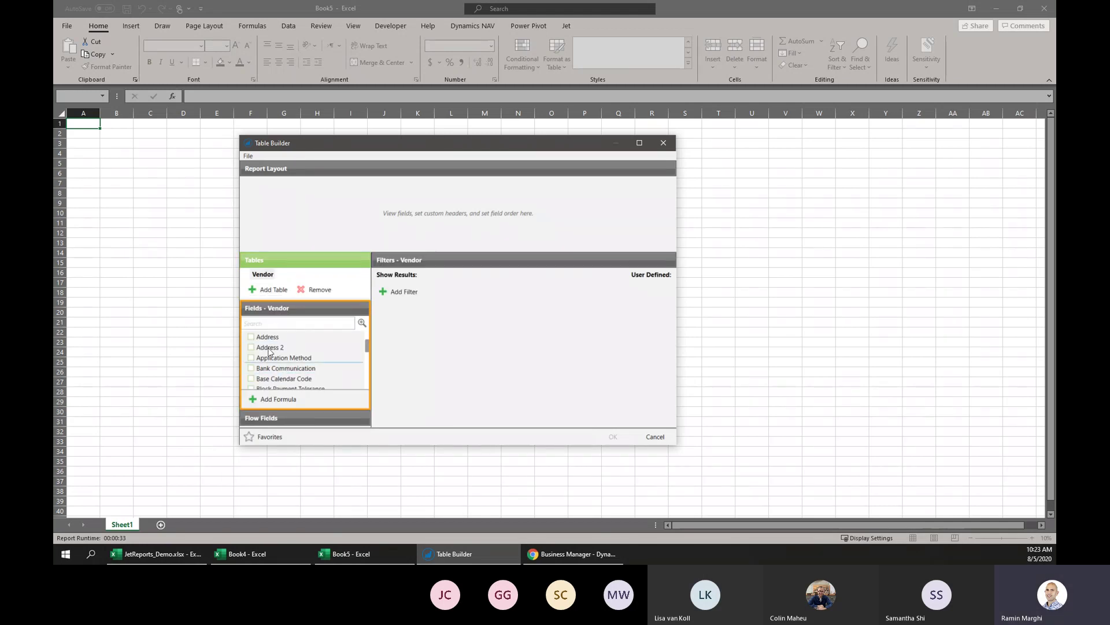
# Add the No., Name and Vendor Posting Group fields from the Vendor table to the report layout.
pyautogui.scroll(-6, 270, 355)
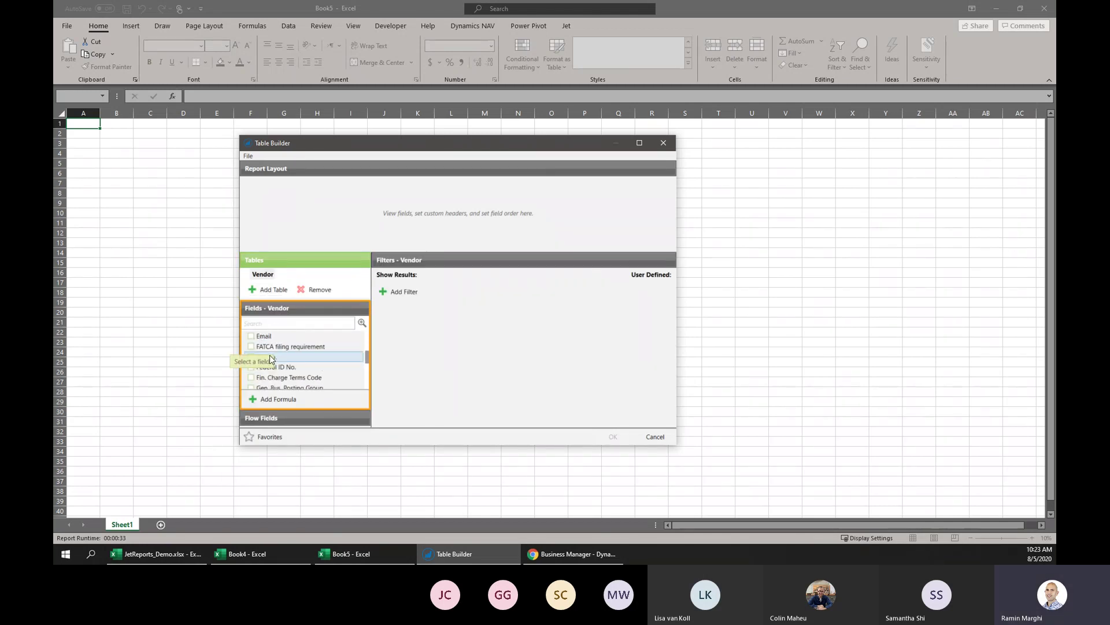
pyautogui.click(276, 324)
pyautogui.write('No.')
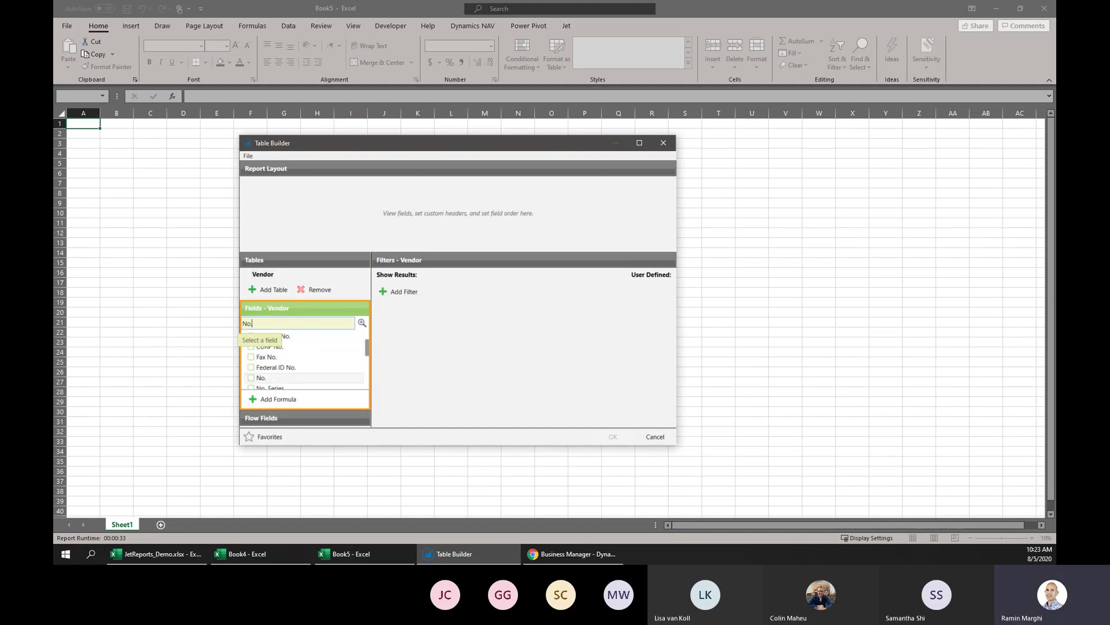
pyautogui.click(252, 379)
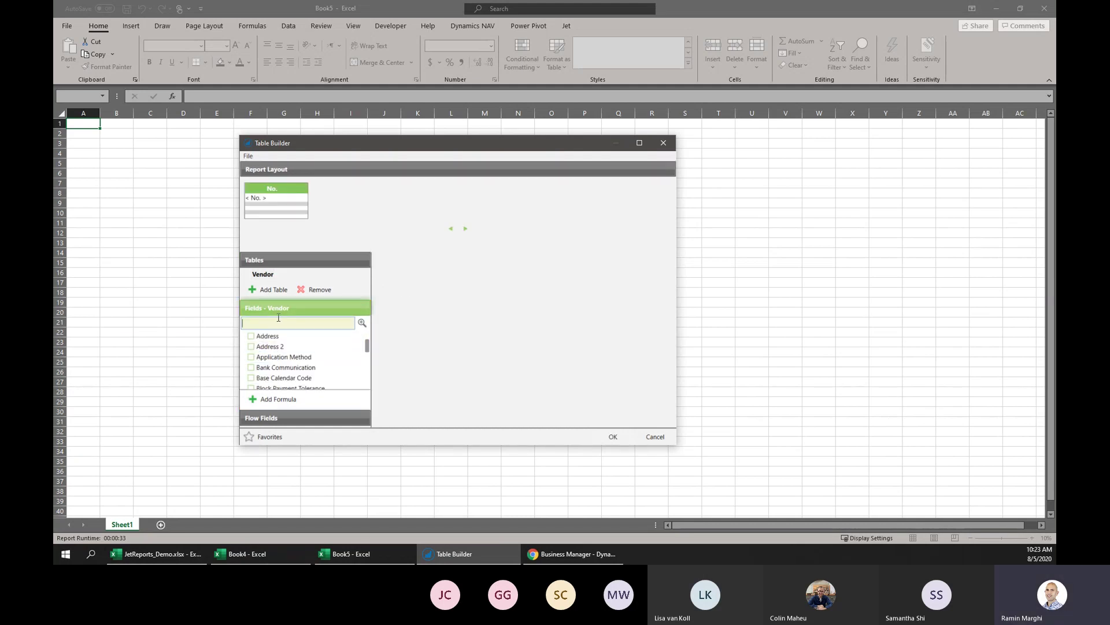
pyautogui.write('Name')
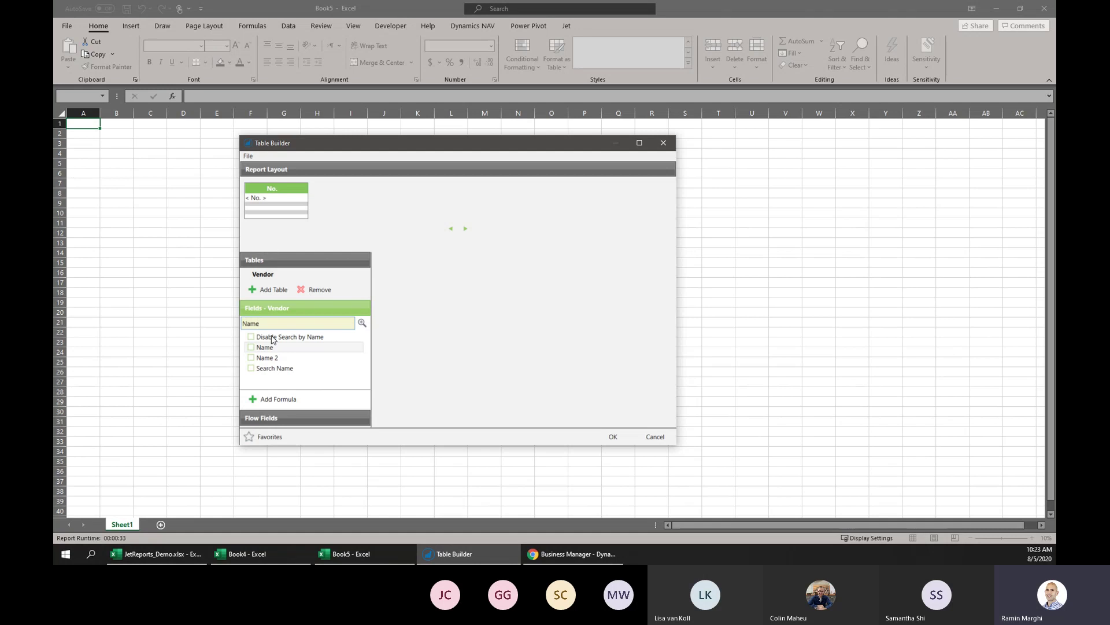
pyautogui.click(252, 347)
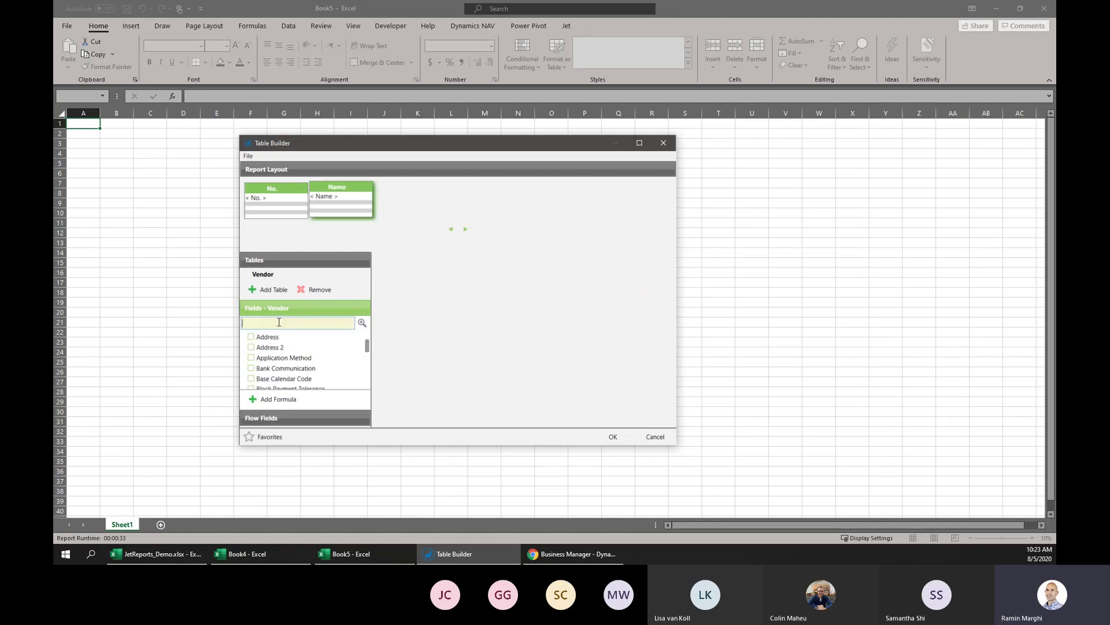
pyautogui.write('Posting')
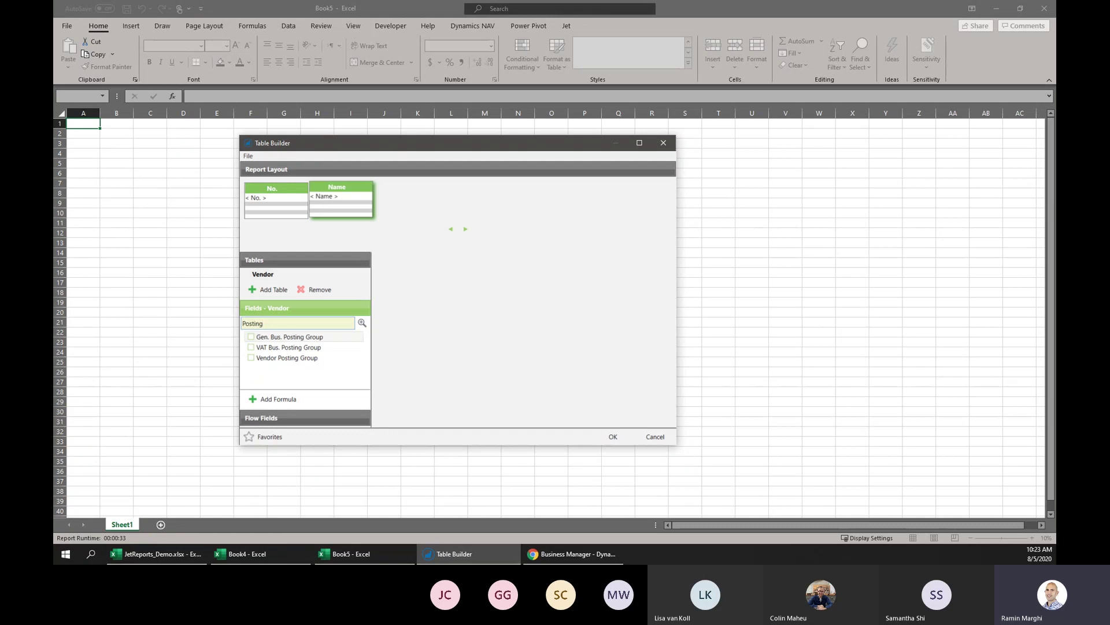
pyautogui.click(251, 357)
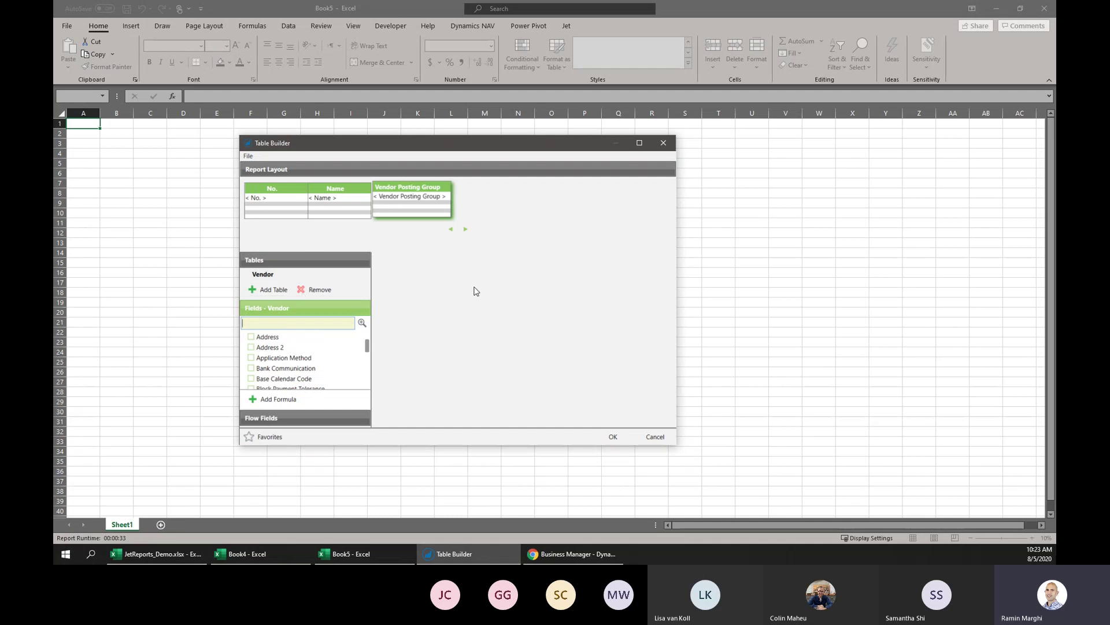
# Add the Vendor Ledger Entry table beneath the Vendor table.
pyautogui.click(274, 290)
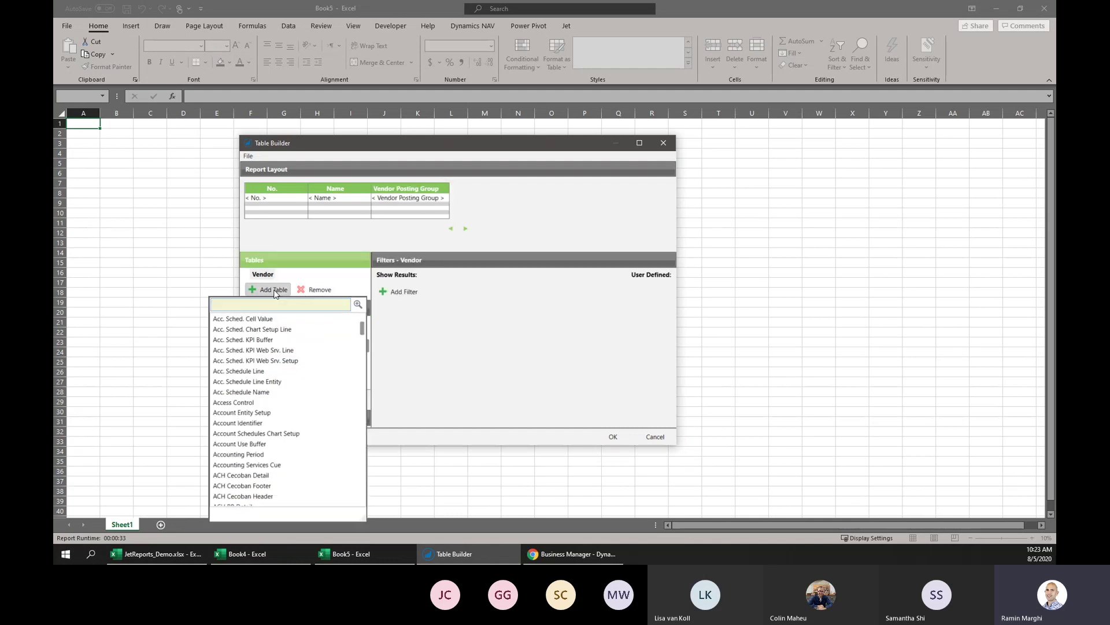
pyautogui.write('Vendor Led')
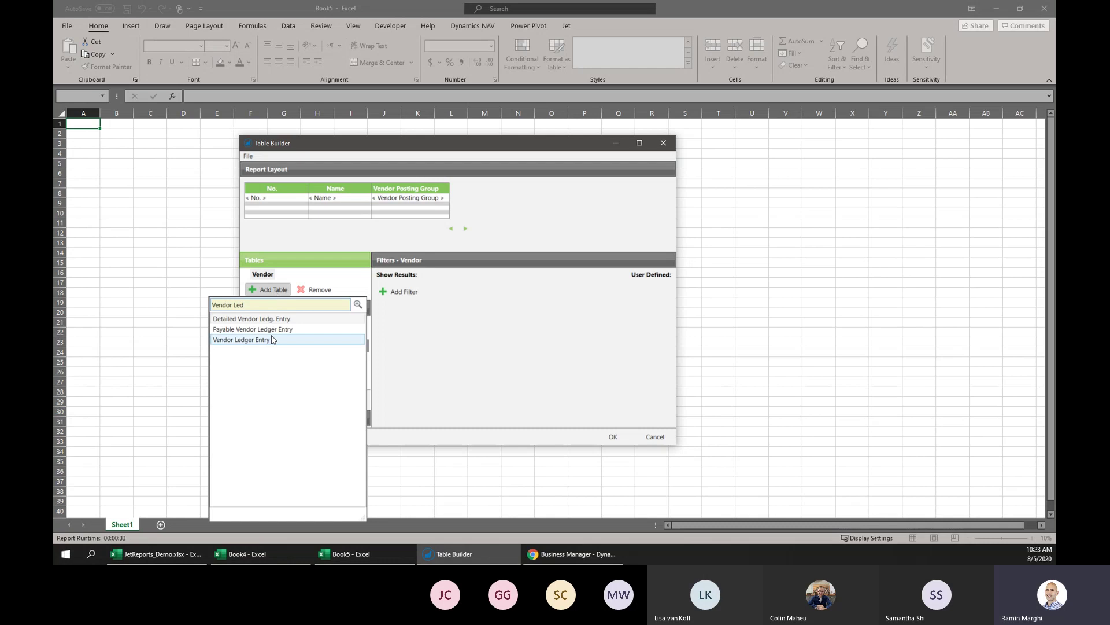
pyautogui.click(268, 340)
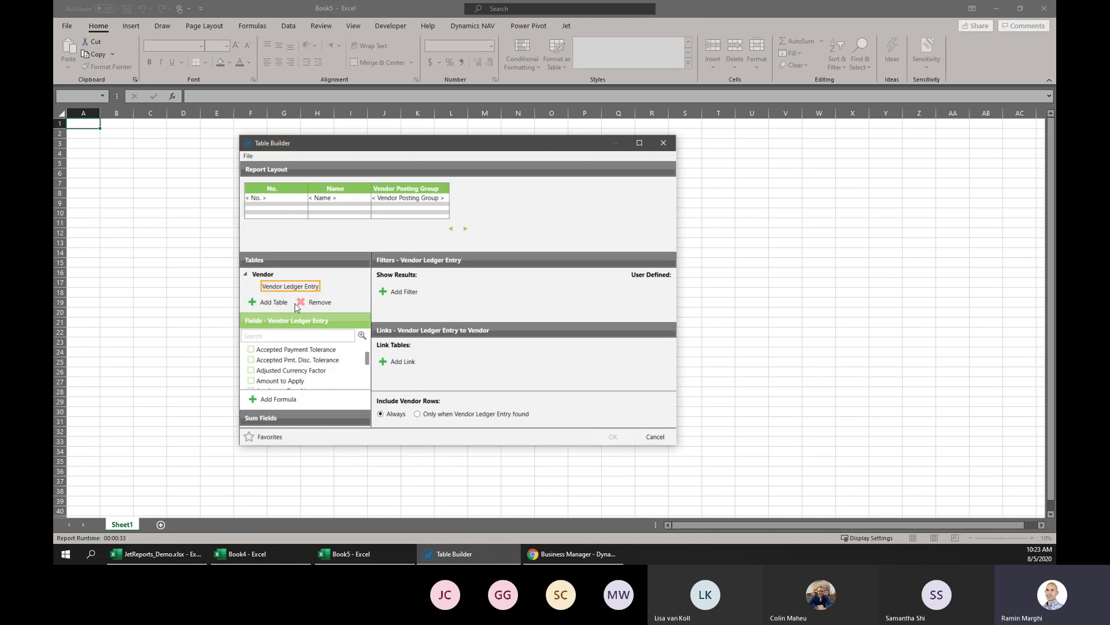
# Link Vendor Ledger Entry to Vendor where Vendor No. equals No., including vendor rows only when a Vendor Ledger Entry is found.
pyautogui.click(409, 368)
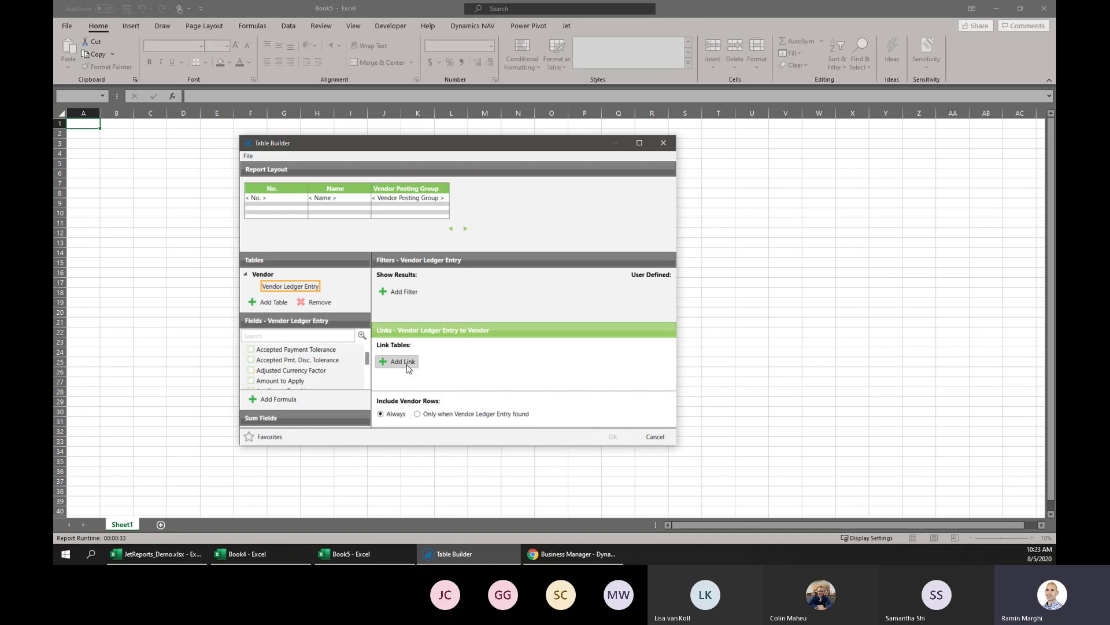
pyautogui.click(473, 362)
pyautogui.write('Ven')
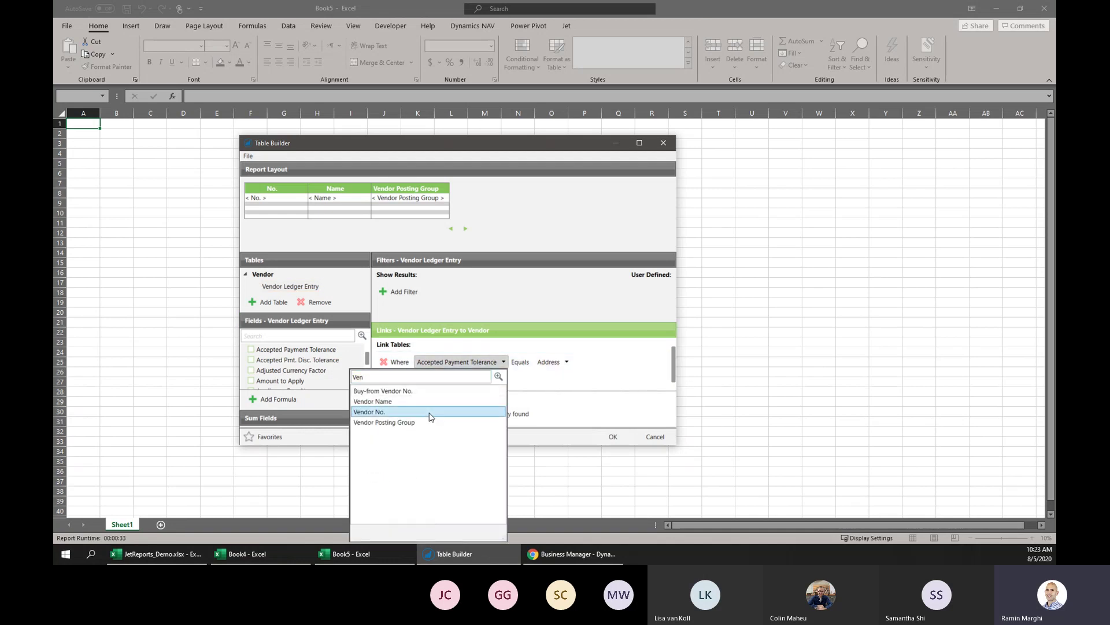
pyautogui.click(429, 412)
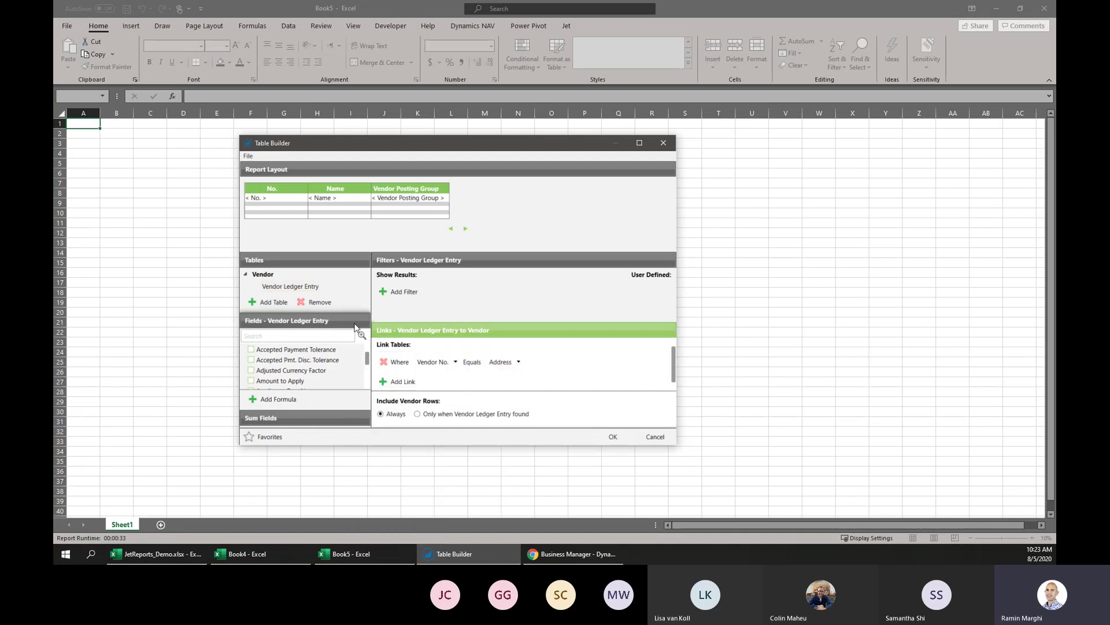
pyautogui.click(519, 362)
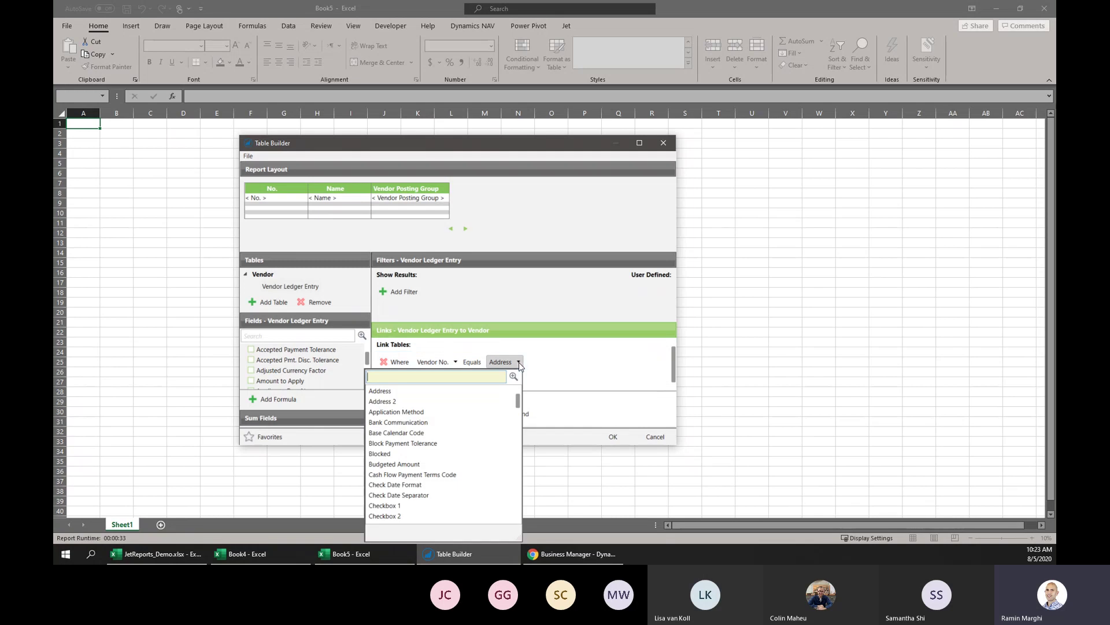
pyautogui.write('No.')
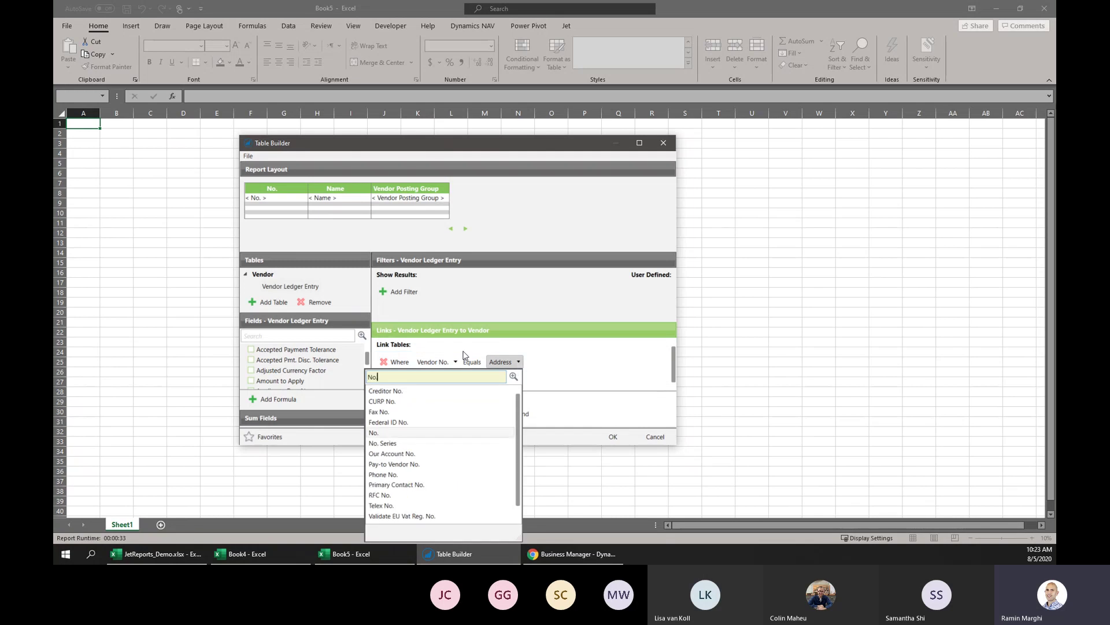
pyautogui.click(391, 433)
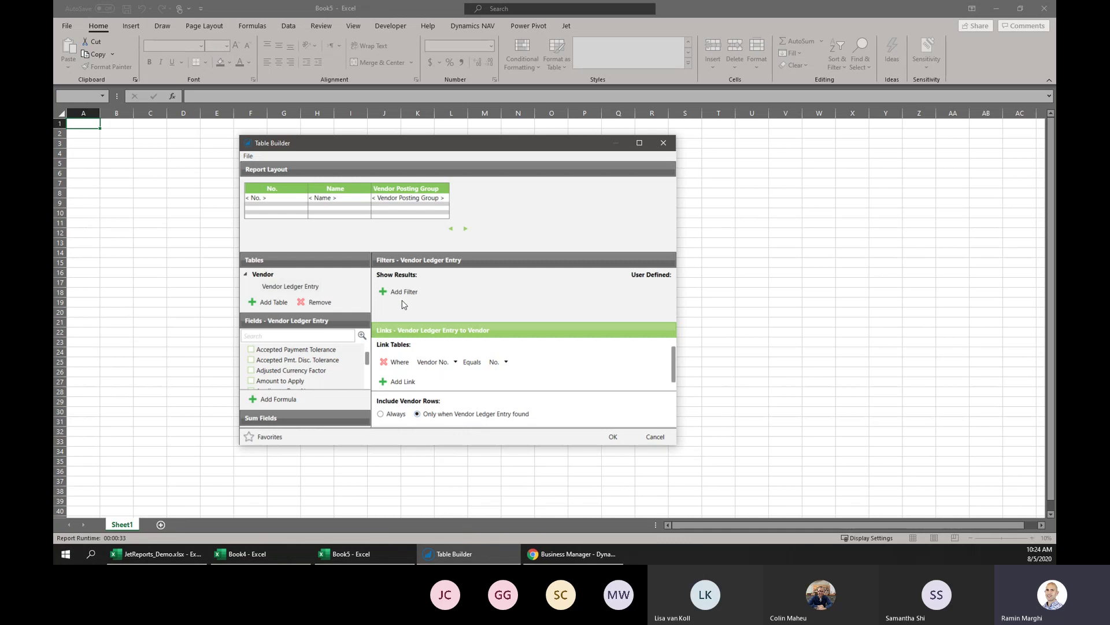
# Add the Document Type, Document No. and Posting Date fields from the Vendor Ledger Entry table to the report layout.
pyautogui.click(285, 289)
pyautogui.scroll(-12, 283, 370)
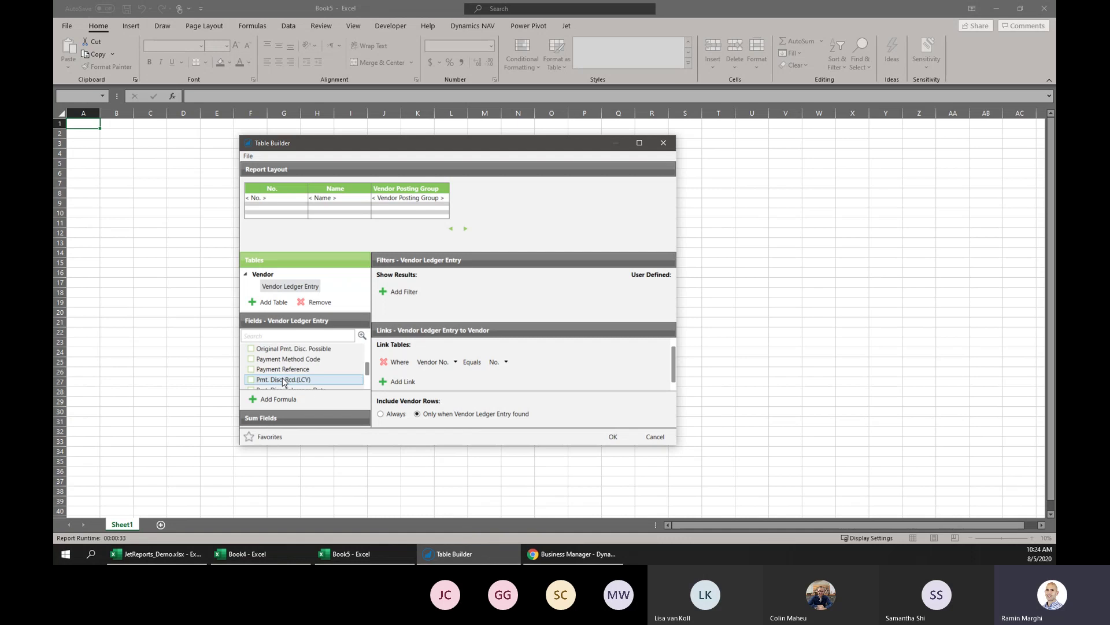
pyautogui.scroll(12, 282, 370)
pyautogui.click(278, 337)
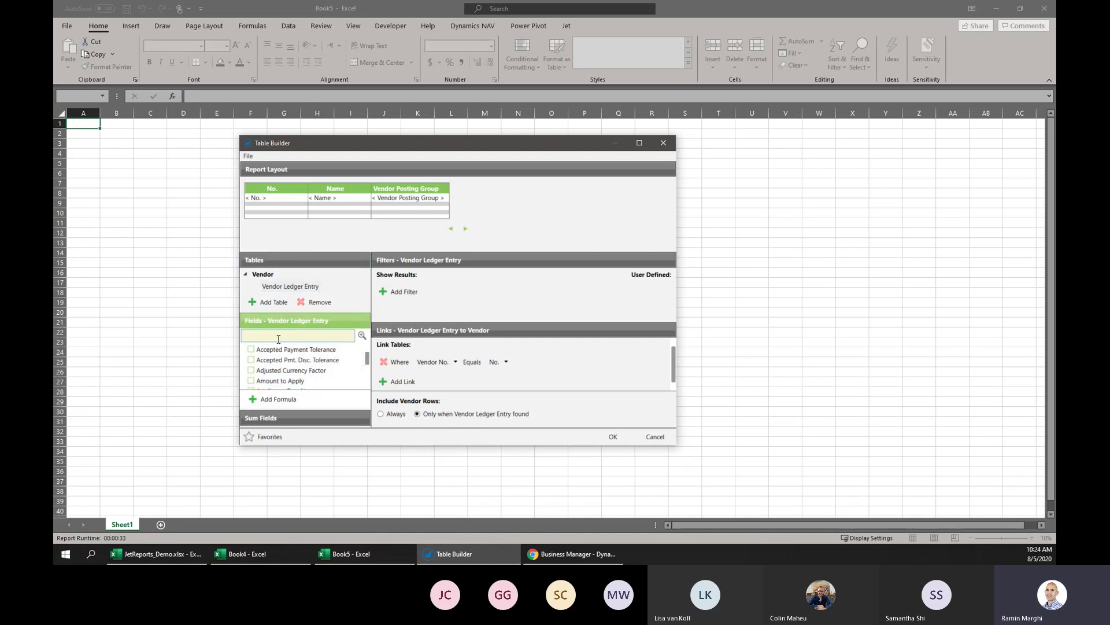
pyautogui.write('Docu')
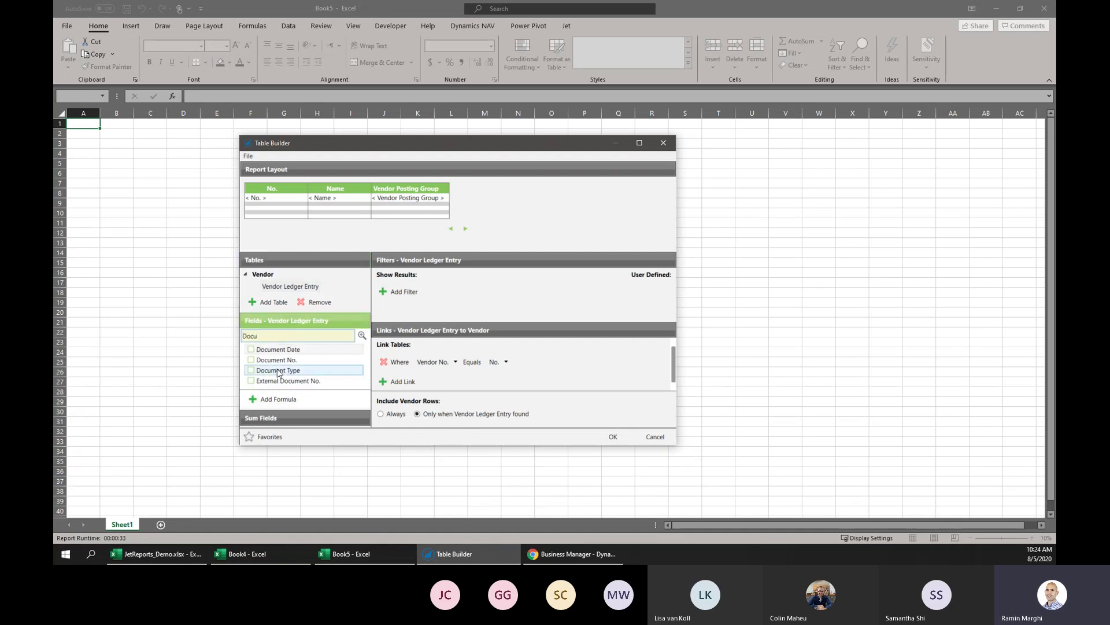
pyautogui.click(251, 370)
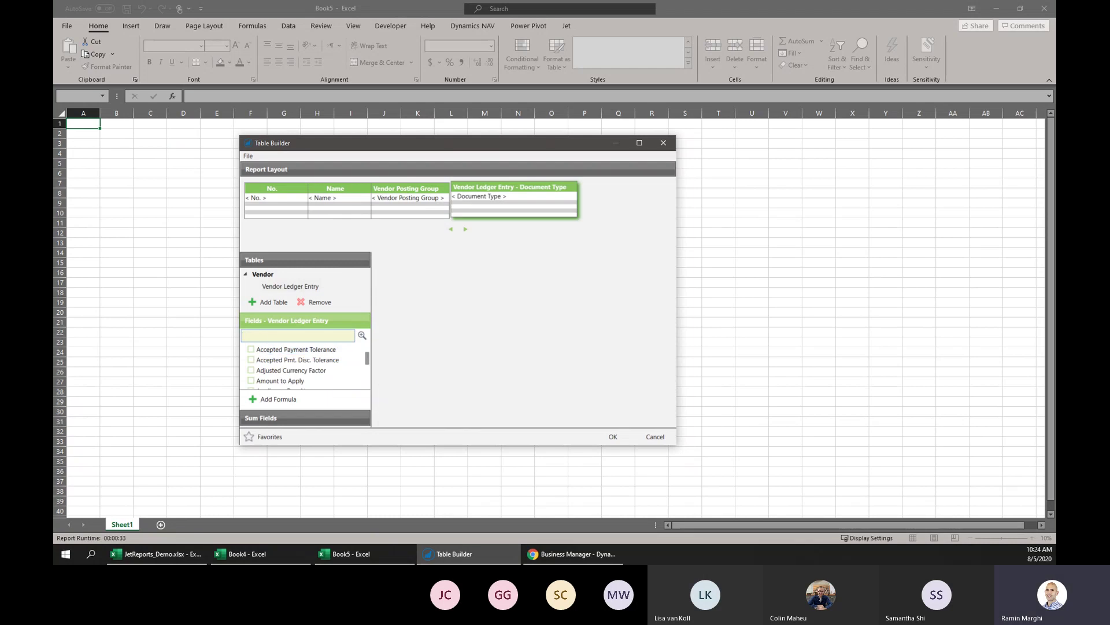
pyautogui.write('Document')
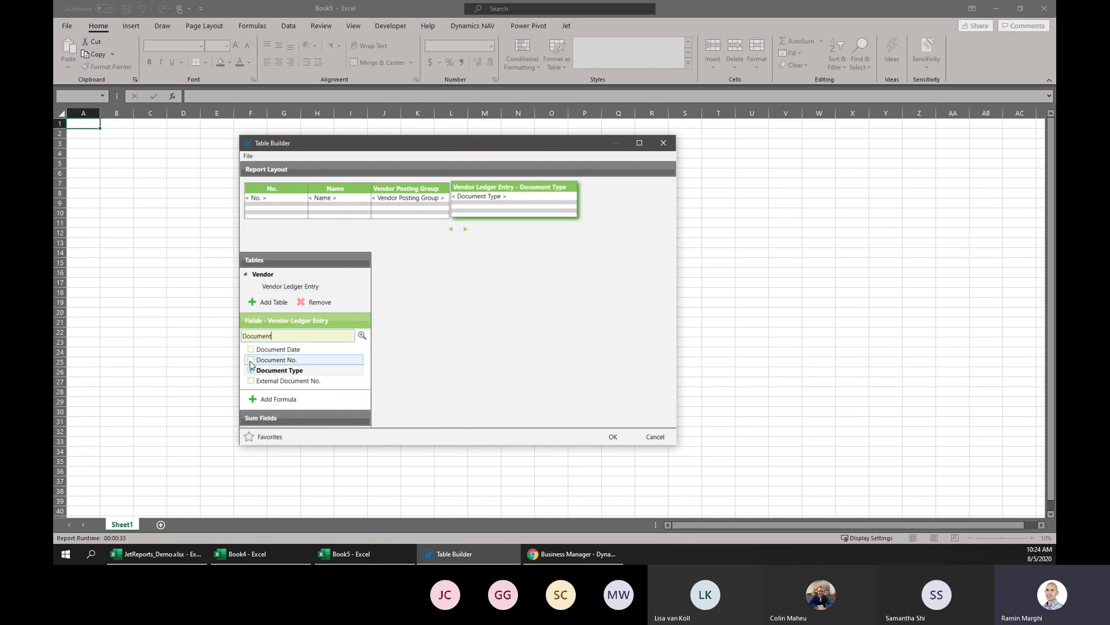
pyautogui.click(251, 360)
pyautogui.write('Posting')
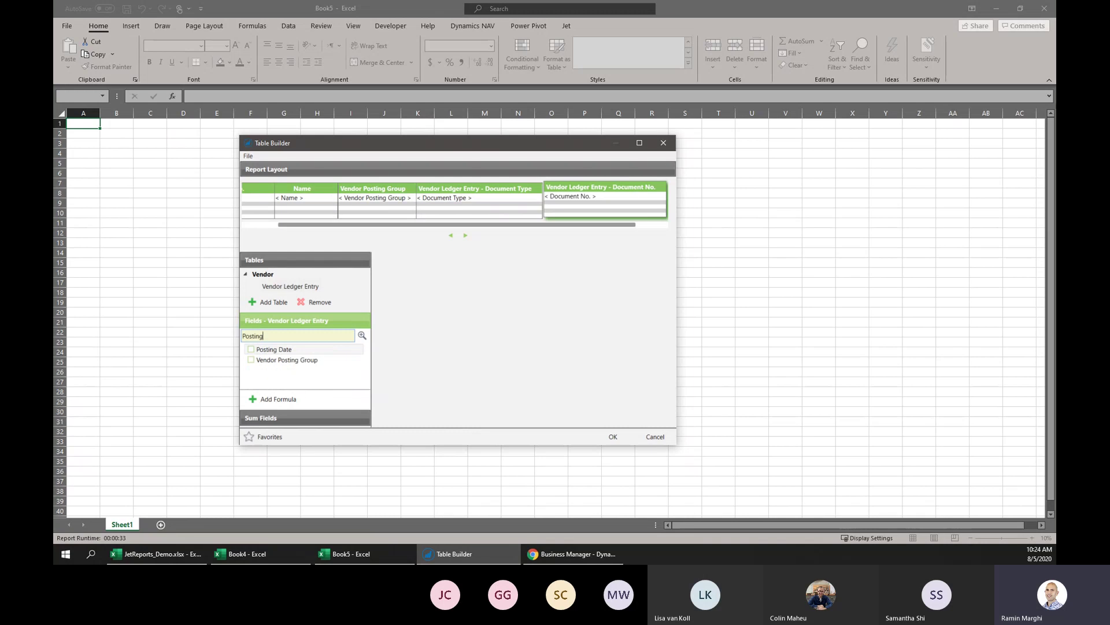
pyautogui.click(251, 349)
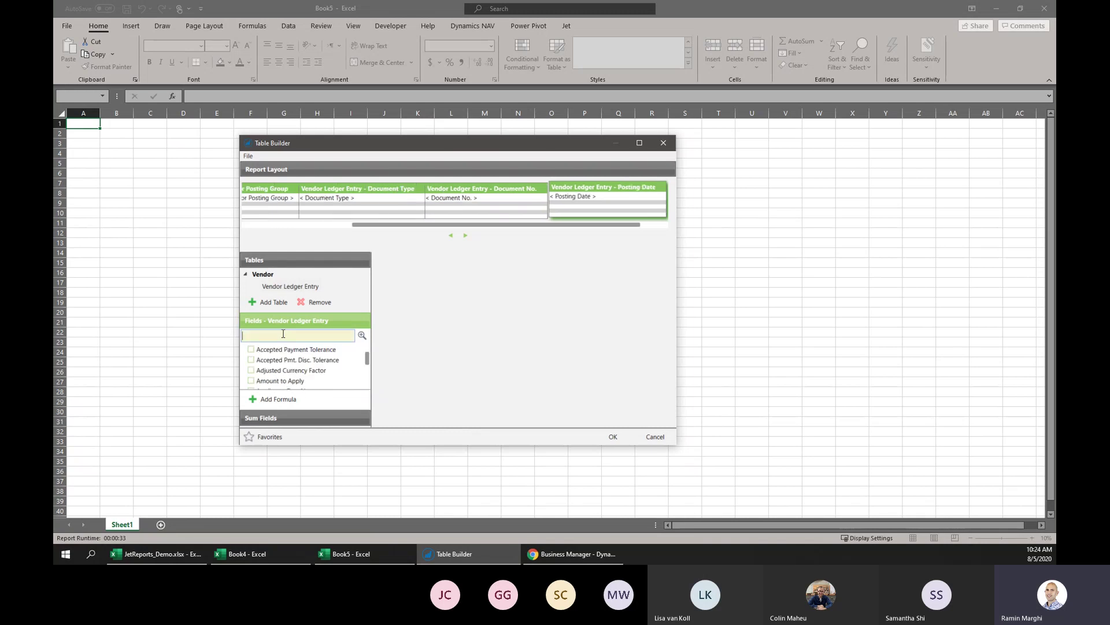
# Add the Amount sum field from Vendor Ledger Entry to the report layout.
pyautogui.write('Amou')
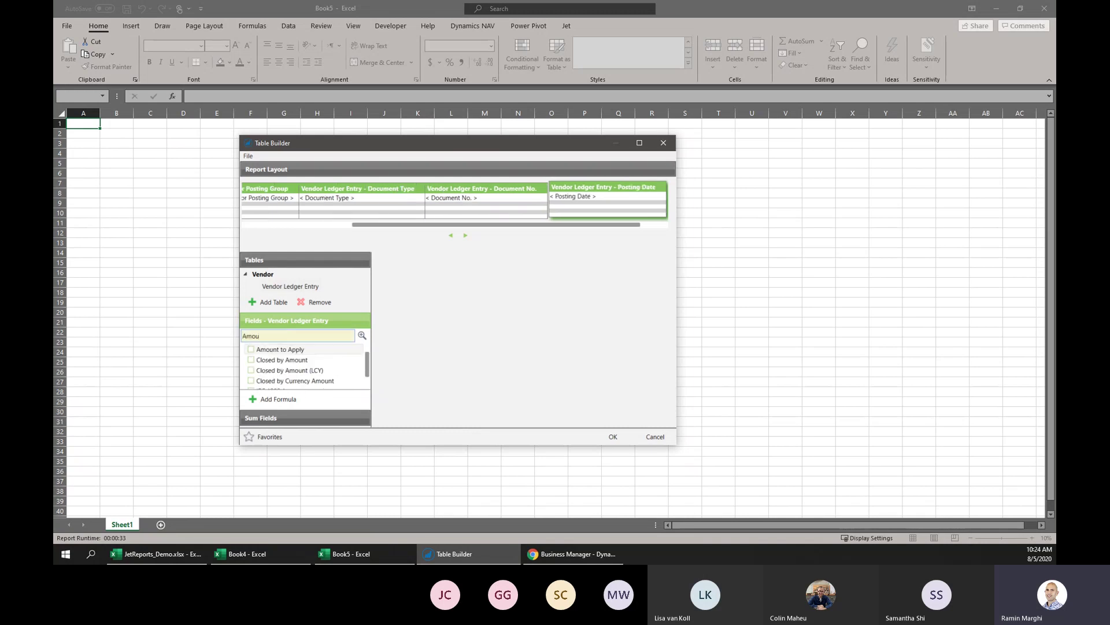
pyautogui.click(272, 418)
pyautogui.click(280, 389)
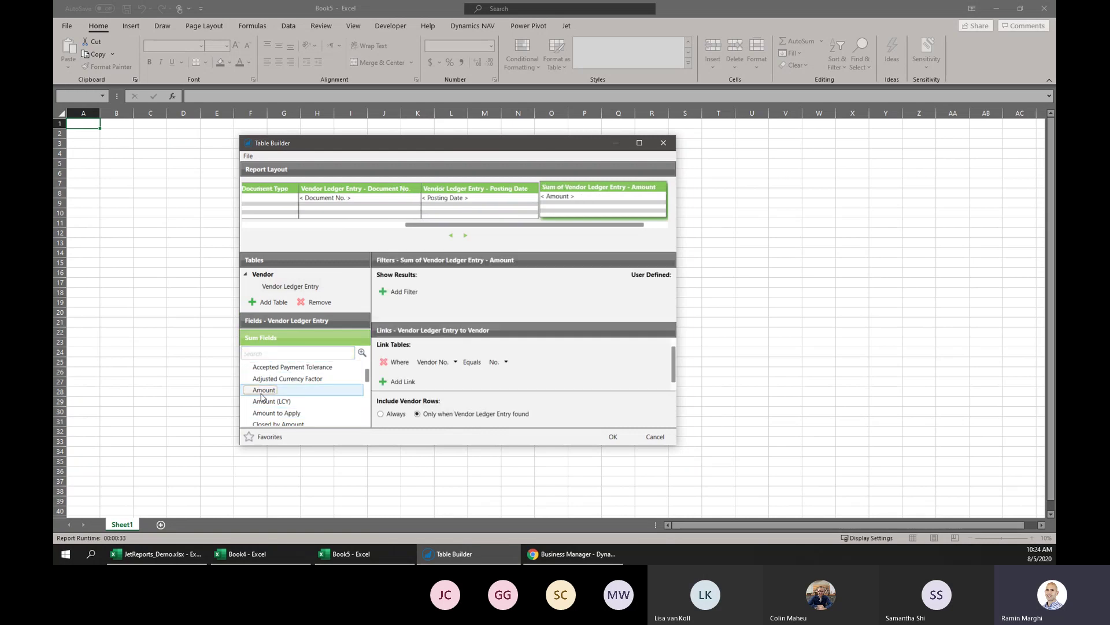
# Enlarge the Table Builder window and rename the Vendor Posting Group column heading to Posting Group.
pyautogui.moveTo(676, 444); pyautogui.dragTo(862, 522)
pyautogui.click(495, 226)
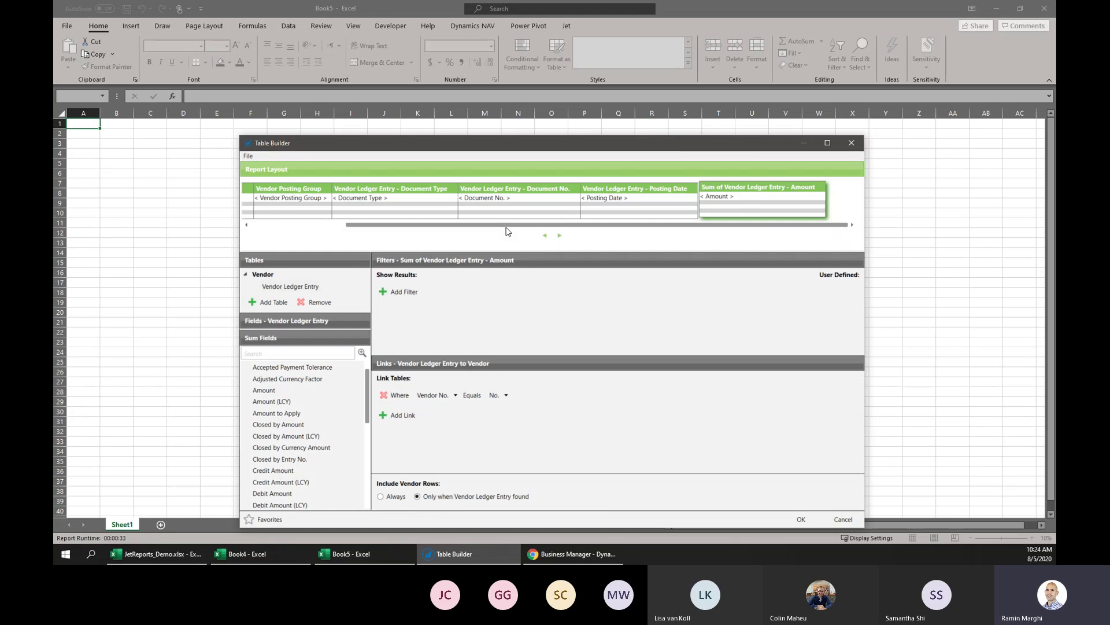
pyautogui.moveTo(496, 226); pyautogui.dragTo(291, 186)
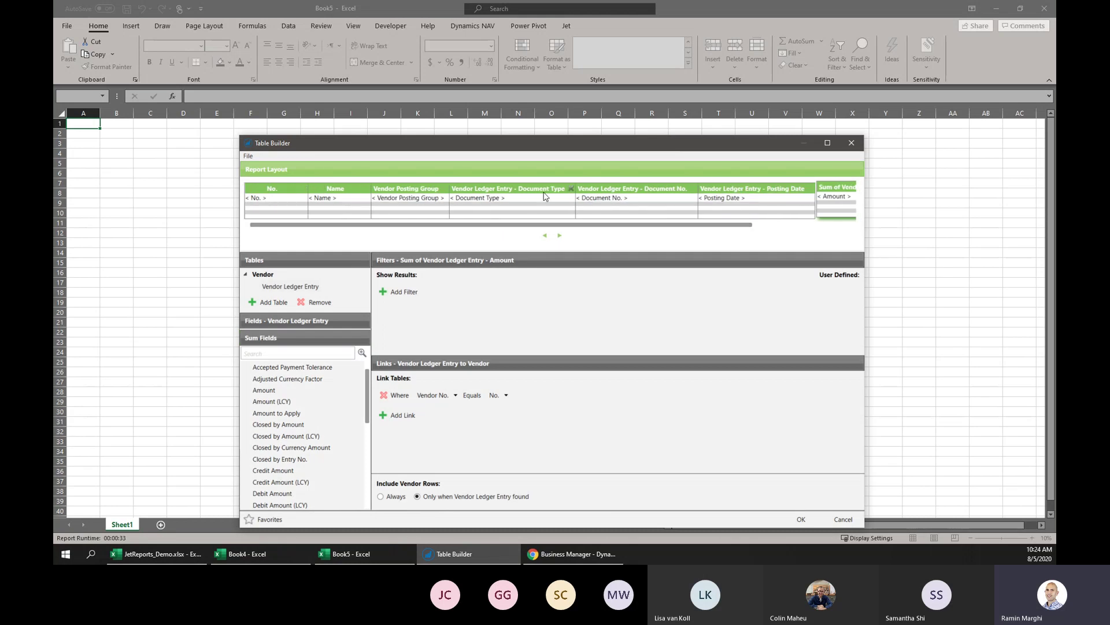
pyautogui.click(421, 189)
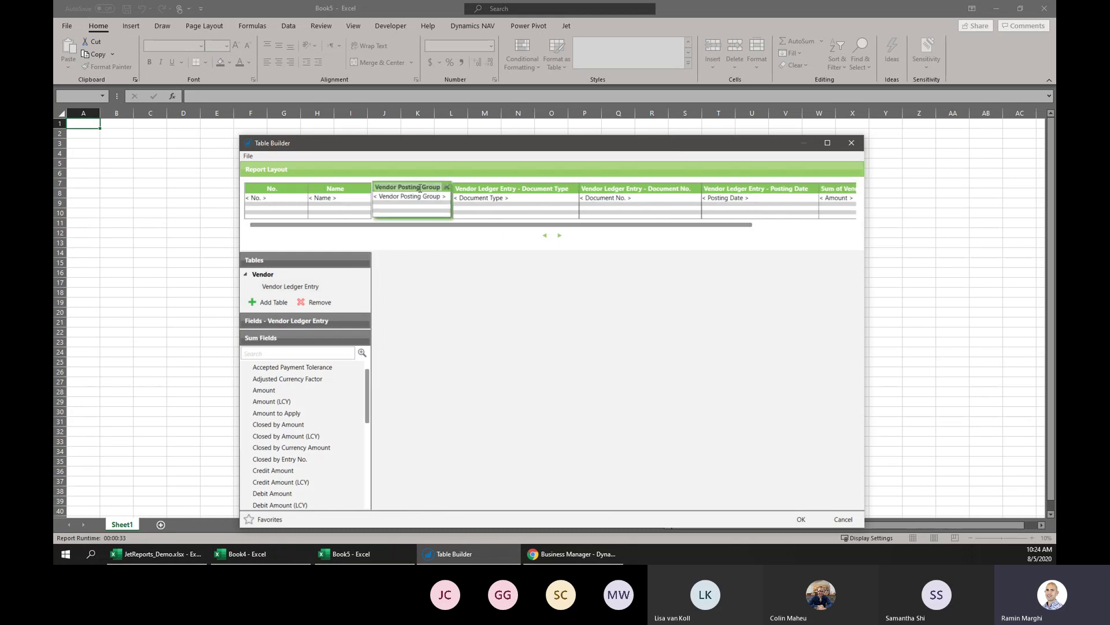
pyautogui.click(421, 188)
pyautogui.write('Posting ')
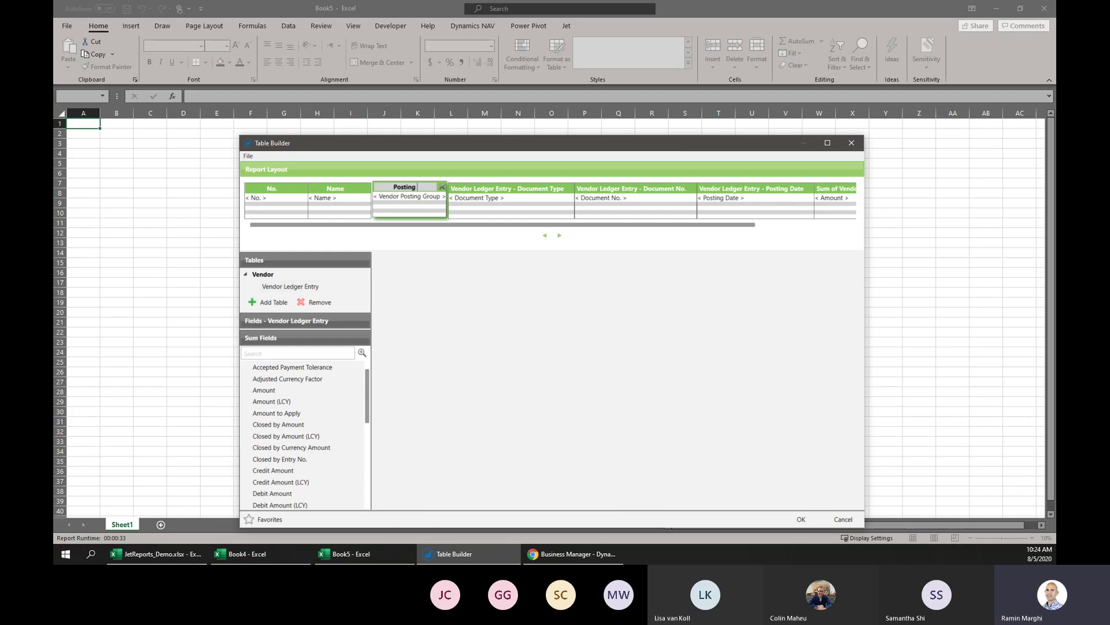
pyautogui.write('Group')
# Rename the Document Type and Document No. column headings to Doc. Type and Doc. No.
pyautogui.click(479, 193)
pyautogui.click(479, 192)
pyautogui.write('Dpo')
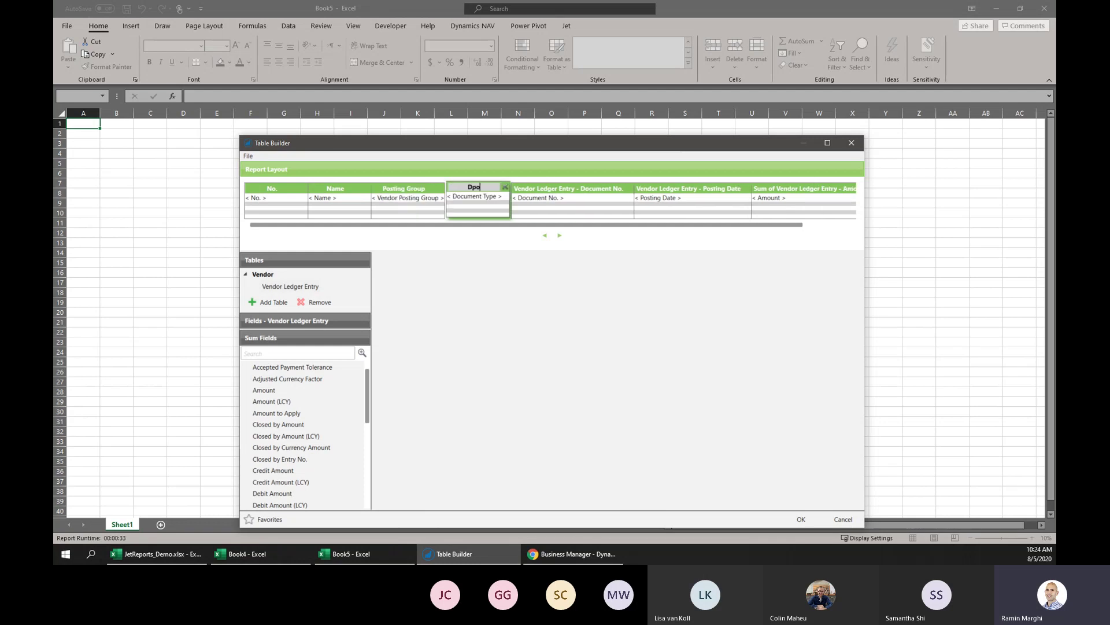
pyautogui.press('BackSpace')
pyautogui.press('BackSpace')
pyautogui.write('oc. Type')
pyautogui.click(578, 188)
pyautogui.click(579, 187)
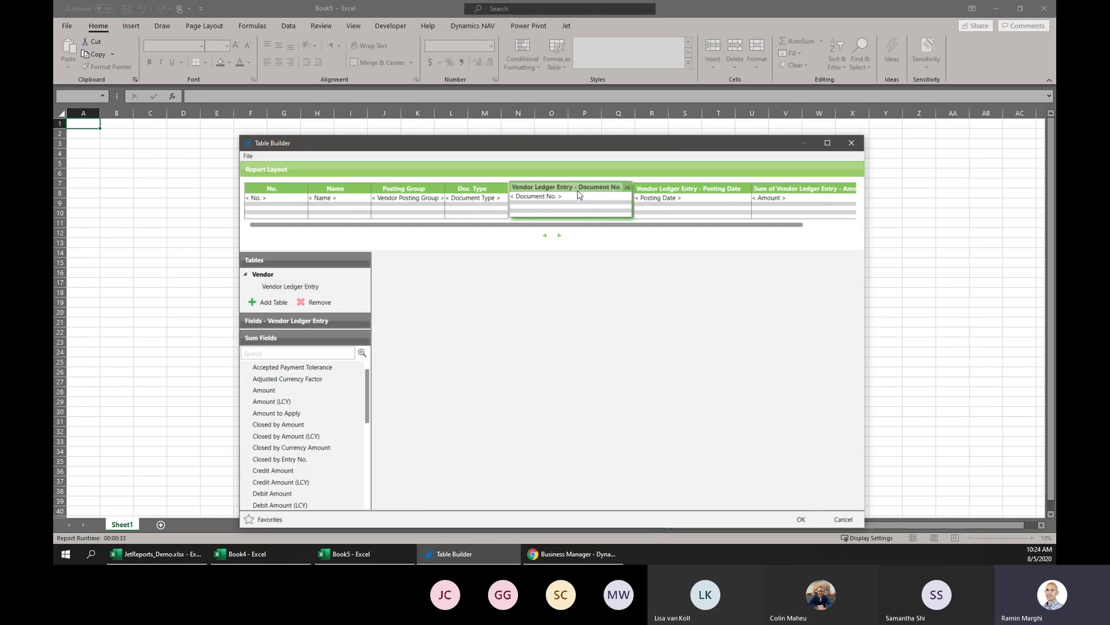
pyautogui.write('Doc. No.')
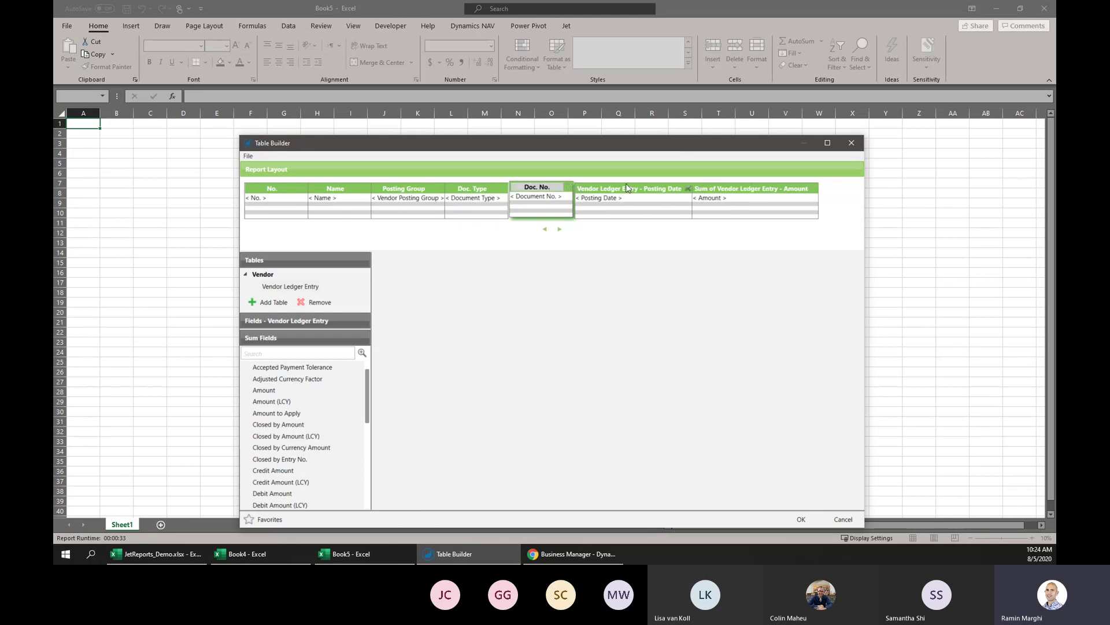
# Shorten the ledger entry posting date heading to Posting Date and move that column directly after Posting Group.
pyautogui.click(627, 188)
pyautogui.click(627, 188)
pyautogui.write('P')
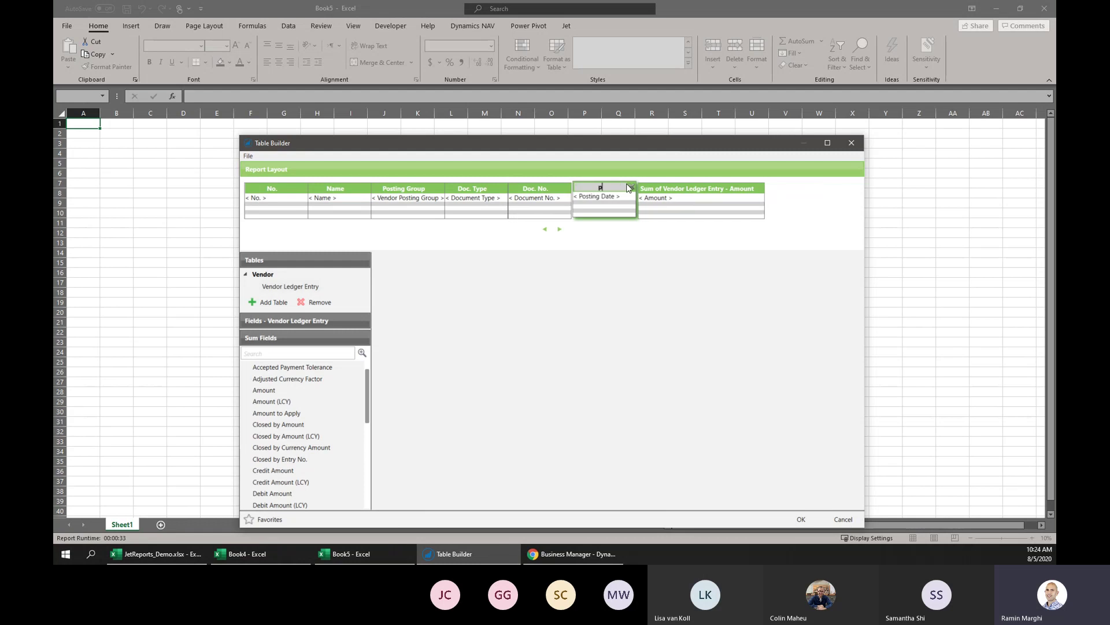
pyautogui.write('osting Date')
pyautogui.click(642, 188)
pyautogui.moveTo(601, 188); pyautogui.dragTo(463, 196)
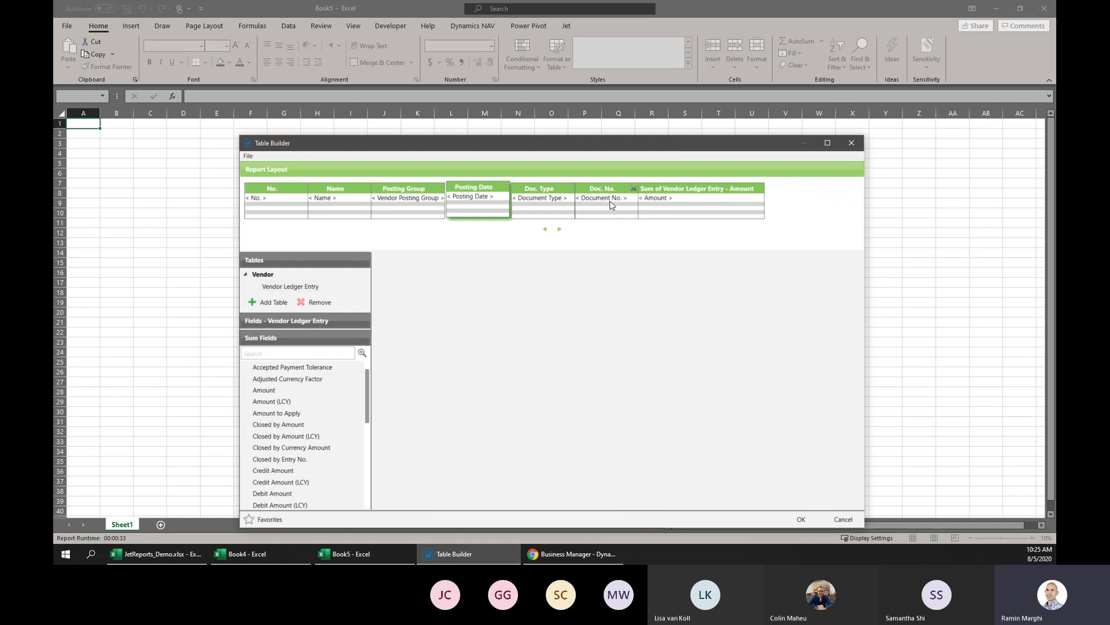
pyautogui.moveTo(471, 193); pyautogui.dragTo(495, 194)
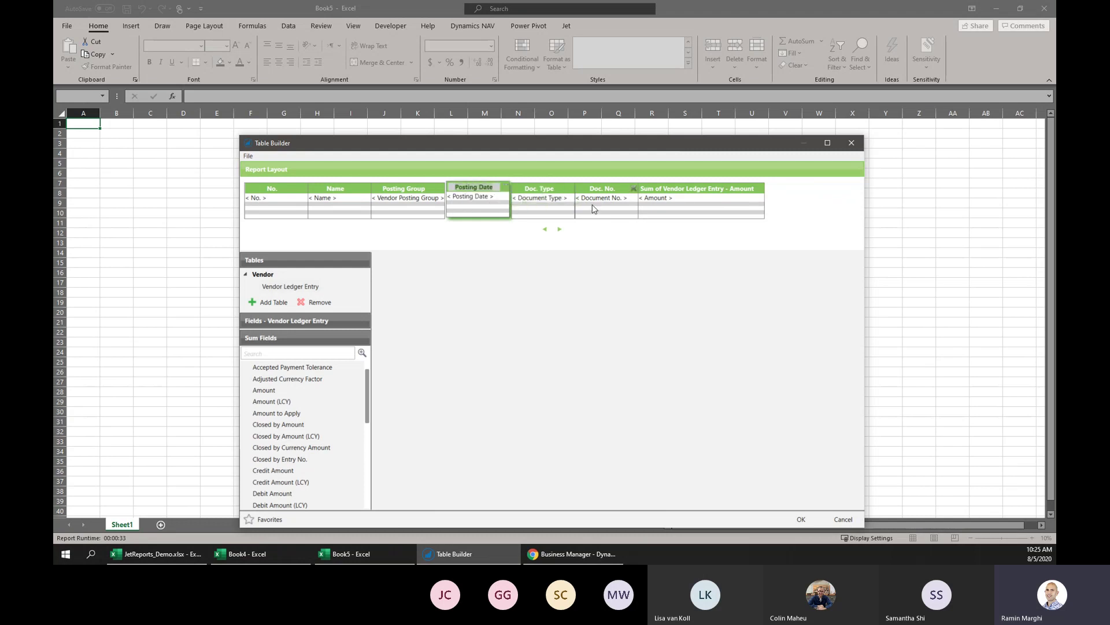
# Rename the summed ledger entry amount column heading to Amount.
pyautogui.click(669, 195)
pyautogui.doubleClick(671, 187)
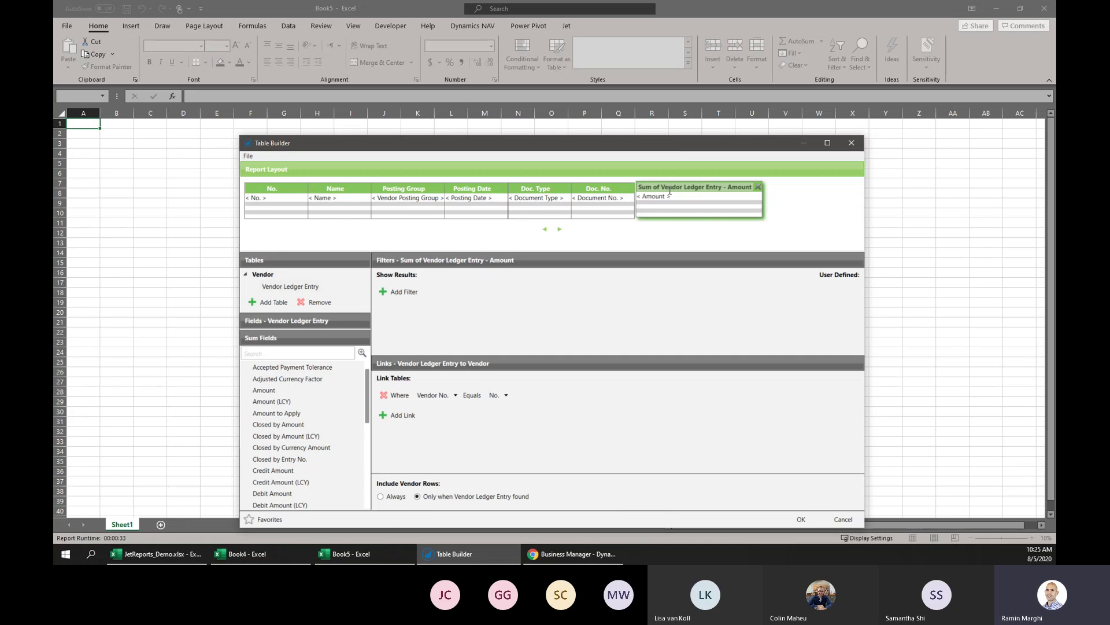
pyautogui.write('Amount')
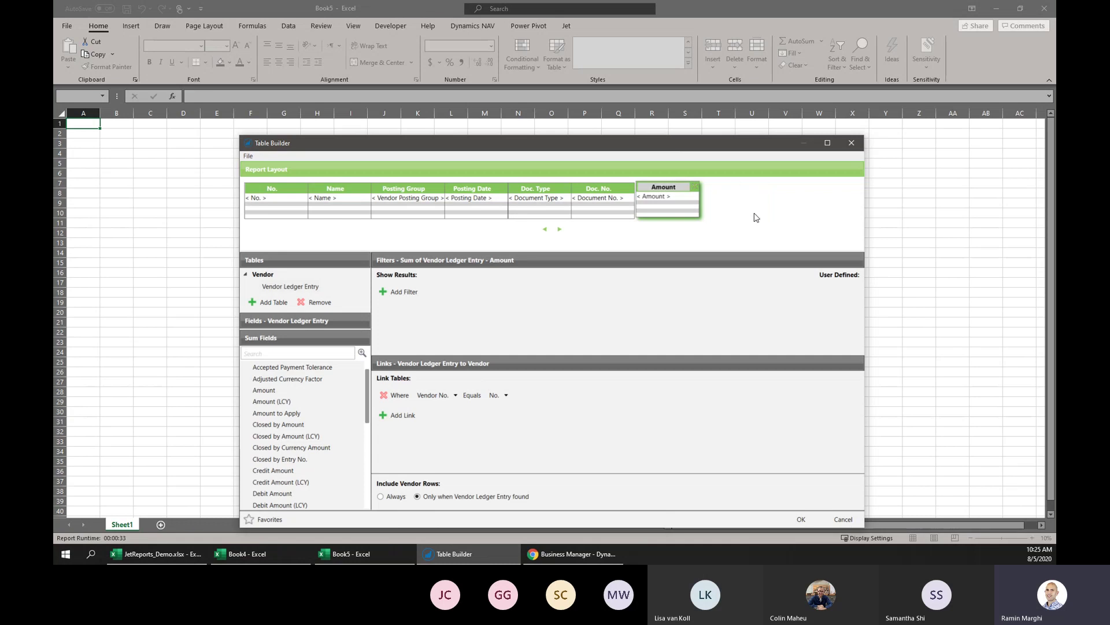
pyautogui.press('Return')
# Add a user-defined filter to the Amount sum where Posting Date equals 01/01/2020..08/05/2020.
pyautogui.click(275, 338)
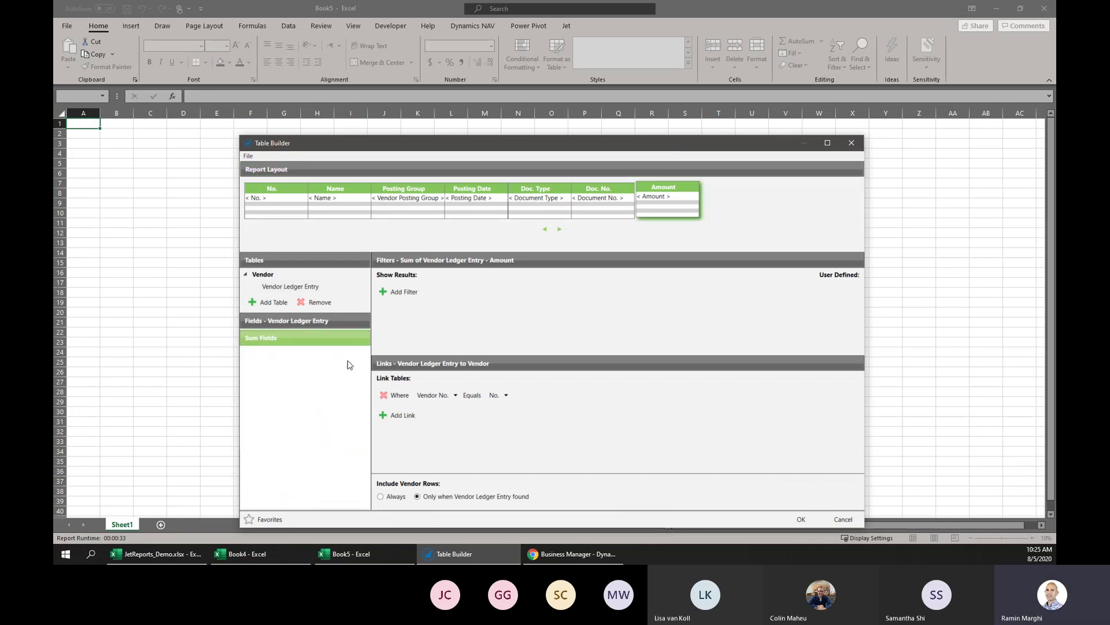
pyautogui.click(404, 292)
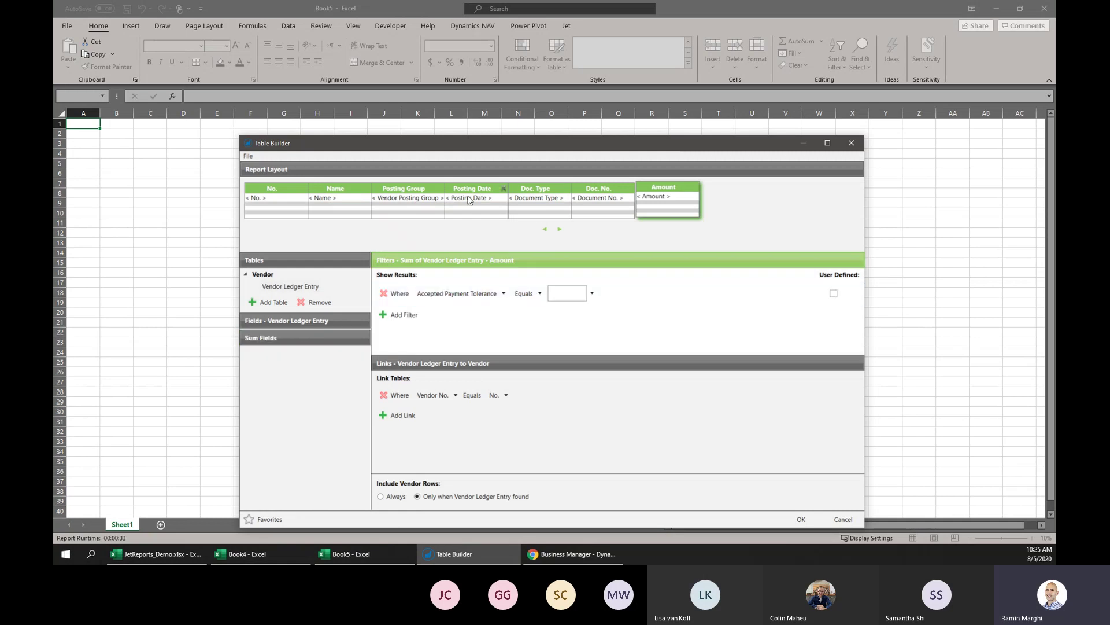
pyautogui.click(480, 294)
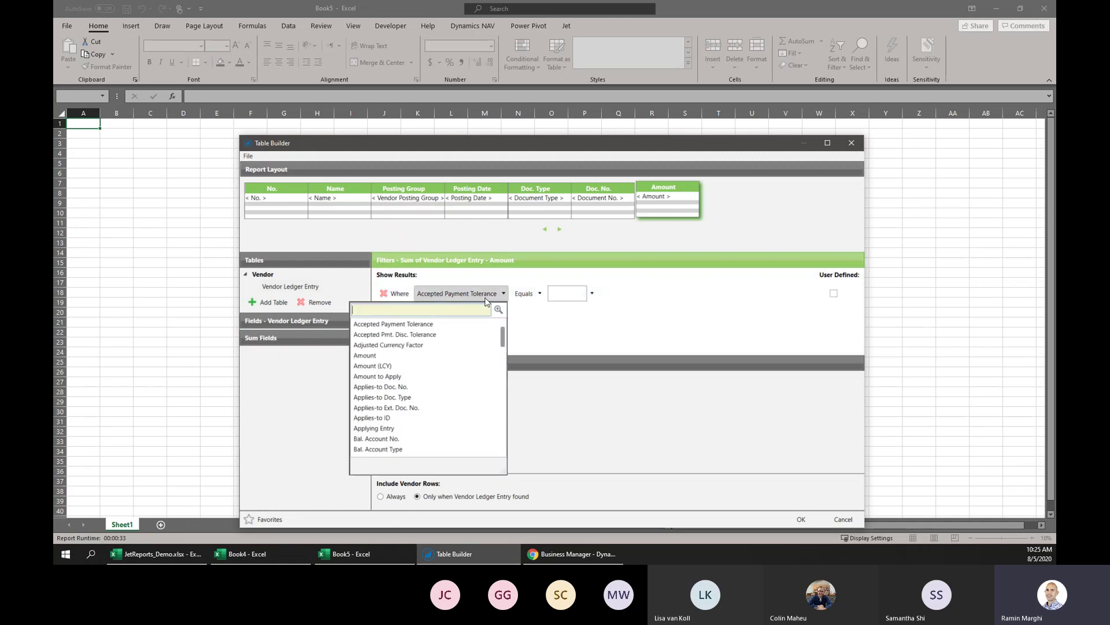
pyautogui.write('Postin')
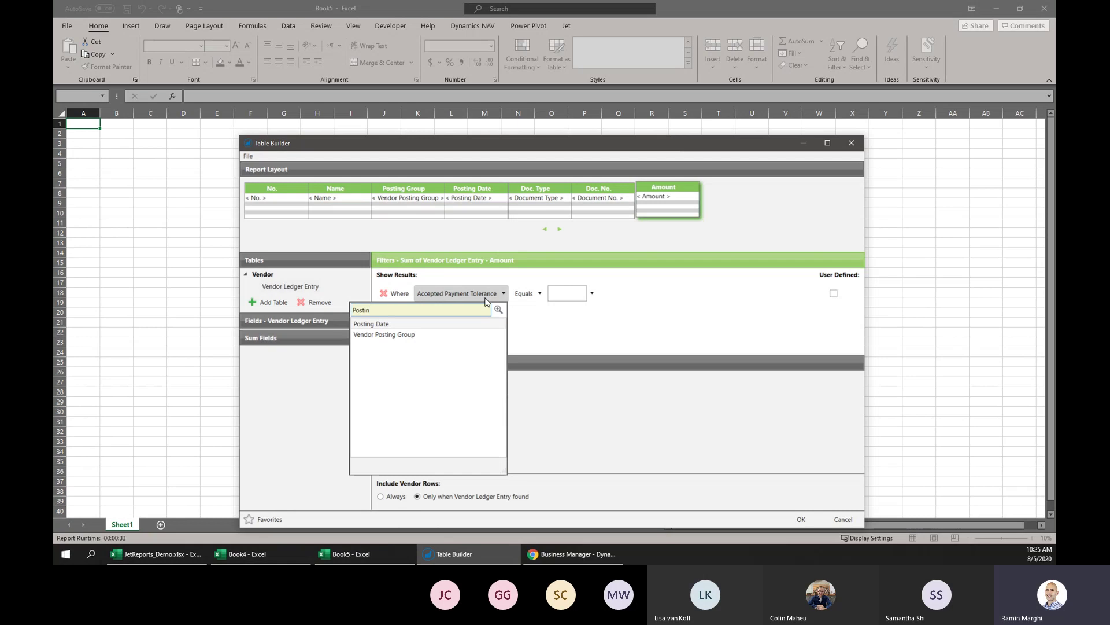
pyautogui.click(463, 325)
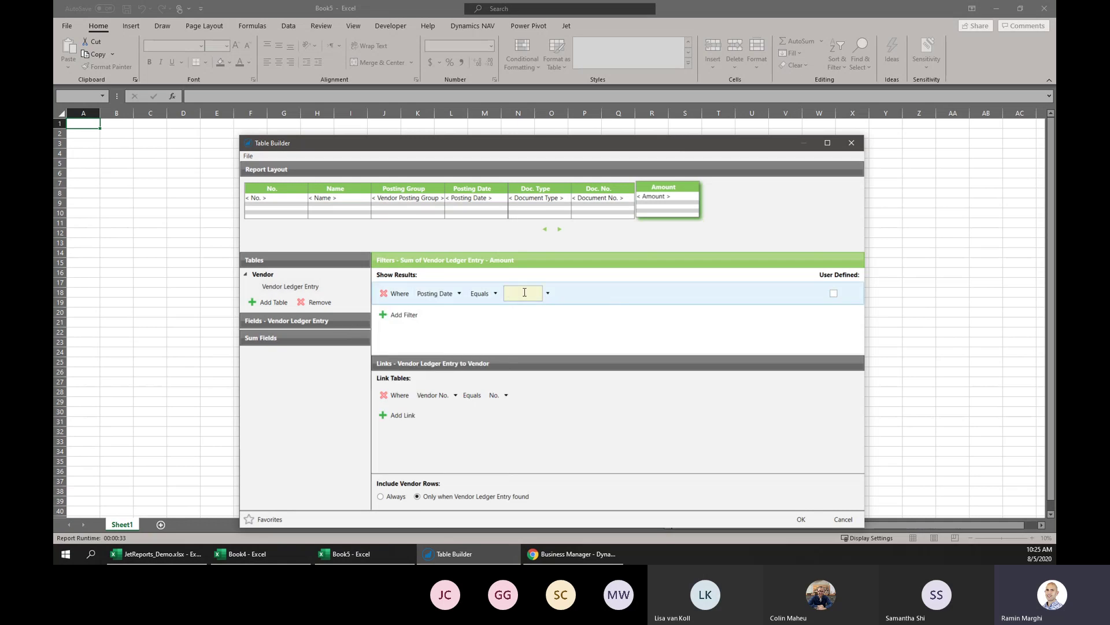
pyautogui.write('01/01/2020..08/05/2020')
pyautogui.click(833, 294)
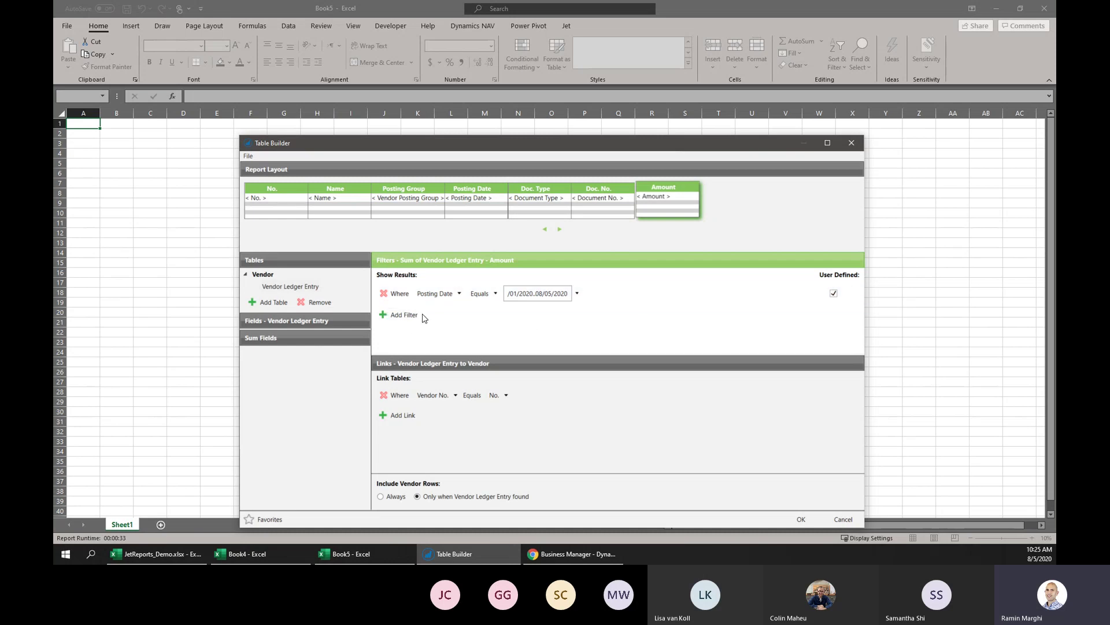
# Add a user-defined filter to the Vendor table where Vendor Posting Group equals *.
pyautogui.click(265, 275)
pyautogui.click(384, 293)
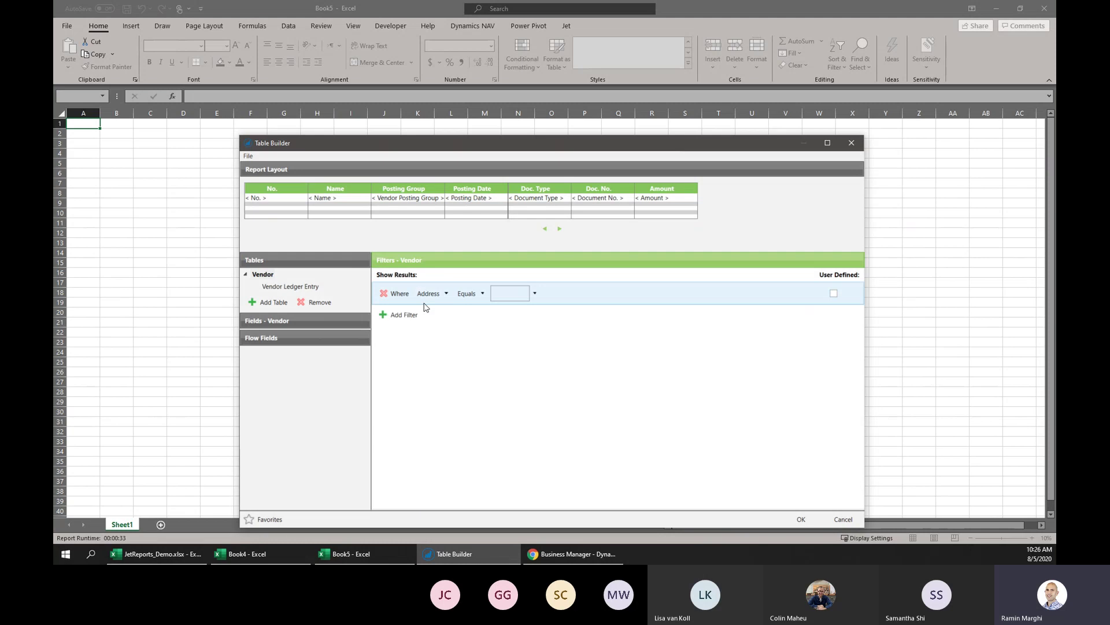
pyautogui.click(442, 293)
pyautogui.write('Vendo')
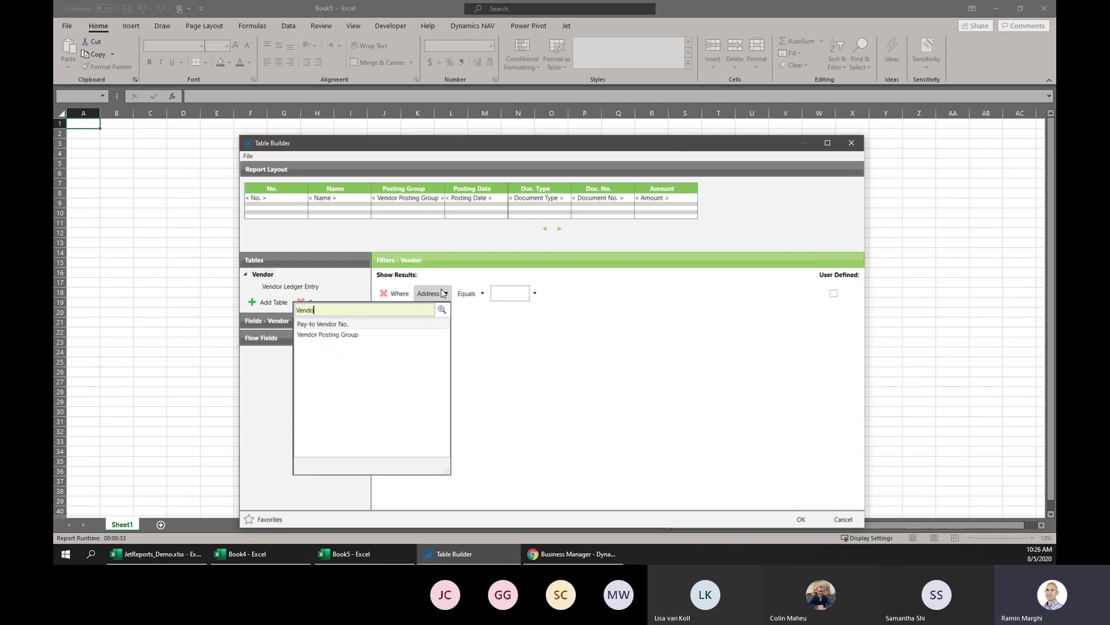
pyautogui.click(408, 335)
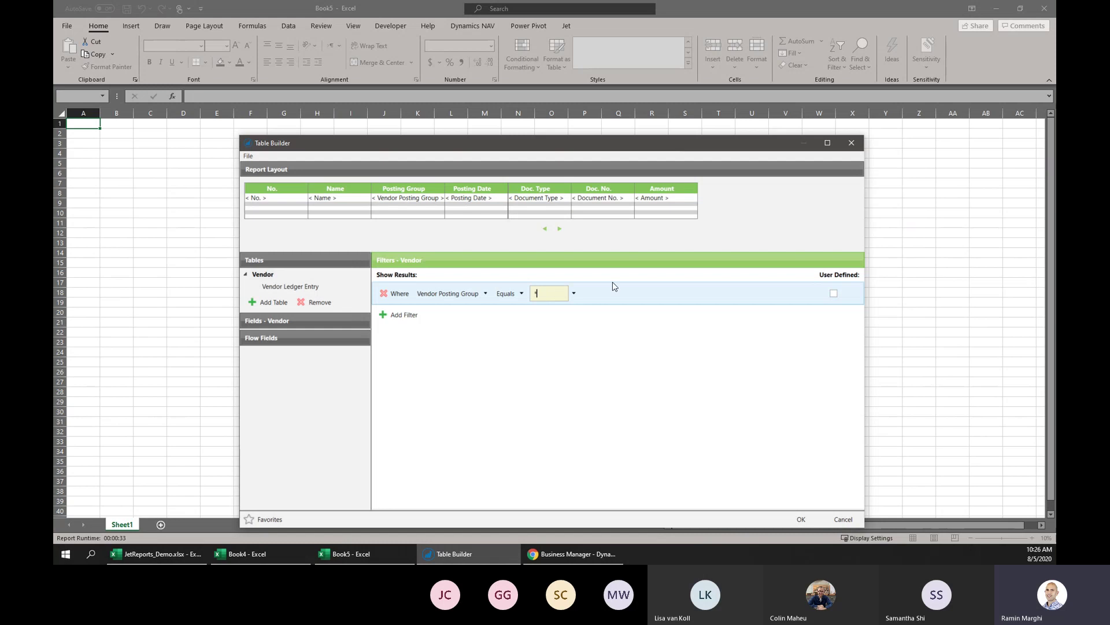
pyautogui.click(834, 294)
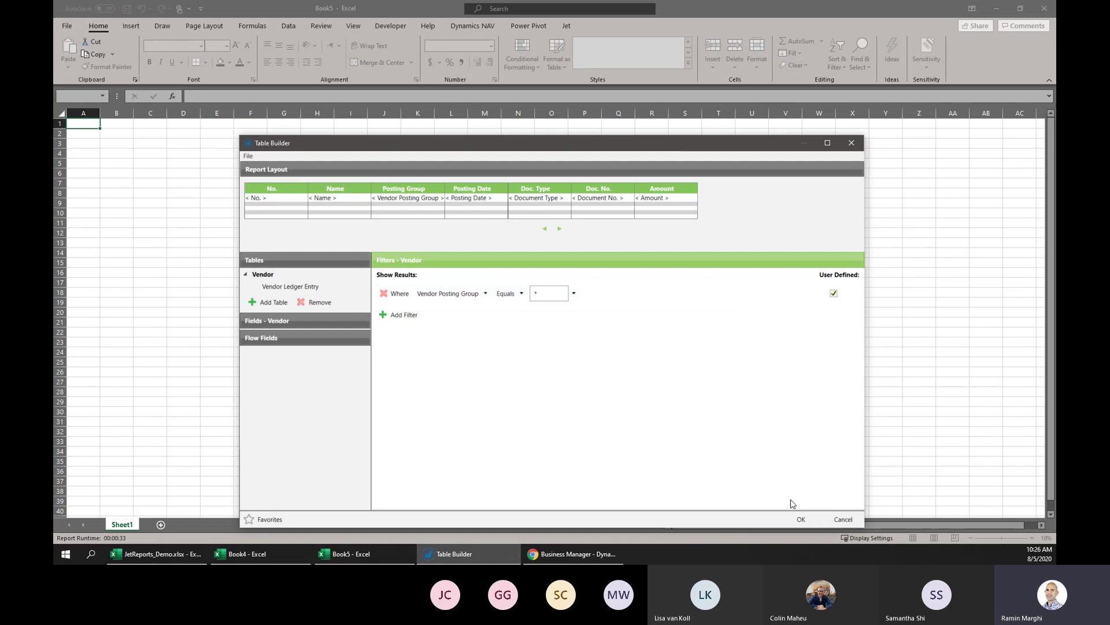
# Generate the vendor report without saving a Table Builder template and run it with the existing Vendor Posting Group and Posting Date options.
pyautogui.click(801, 519)
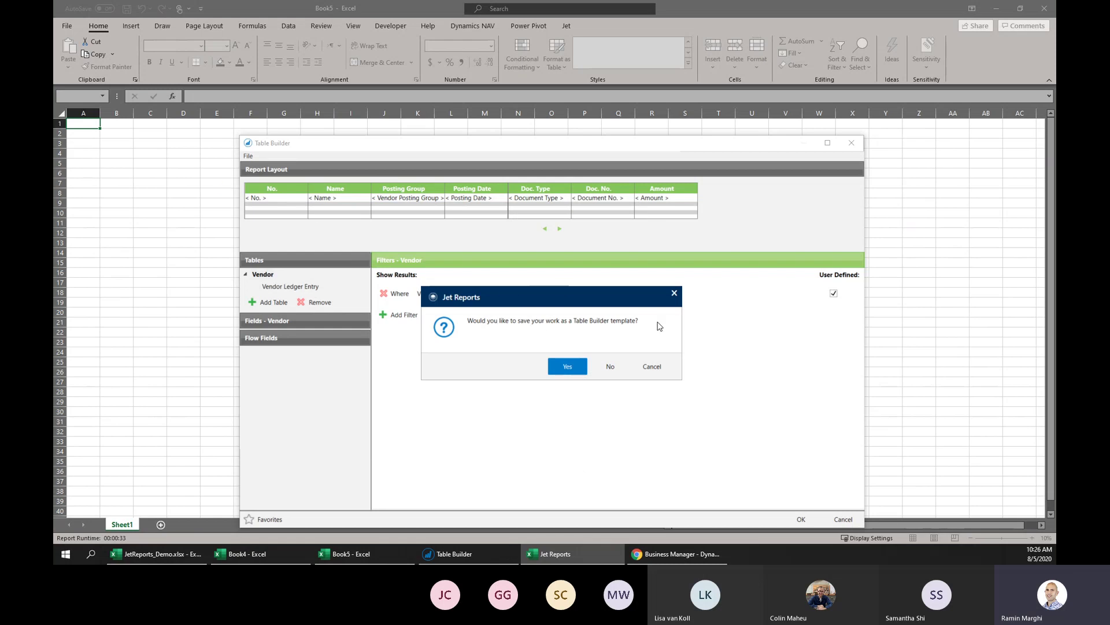
pyautogui.click(610, 367)
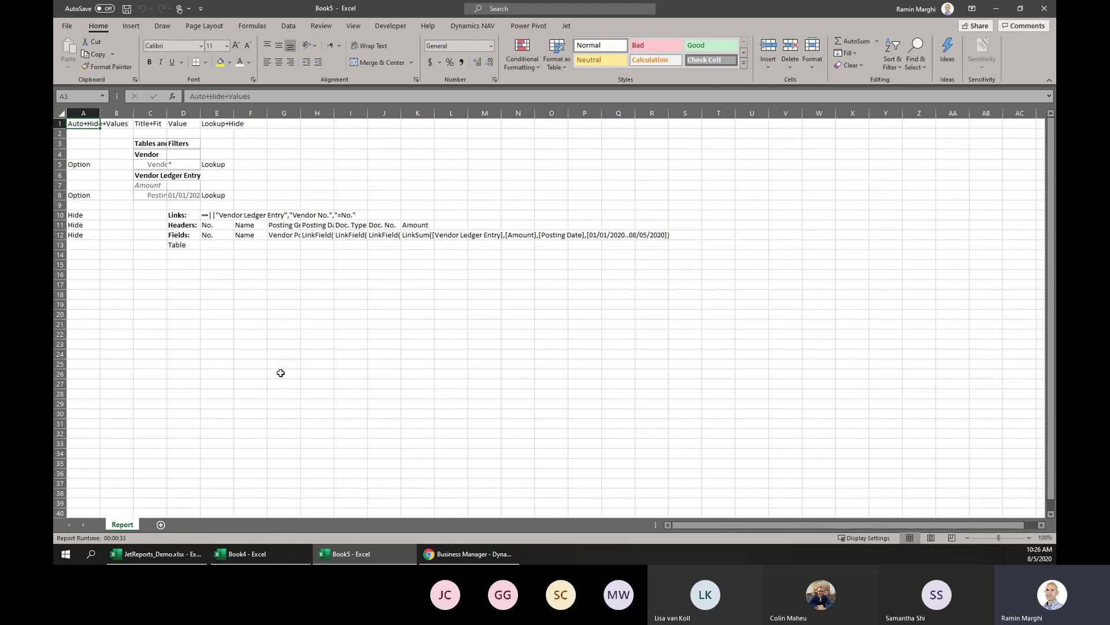
pyautogui.click(566, 25)
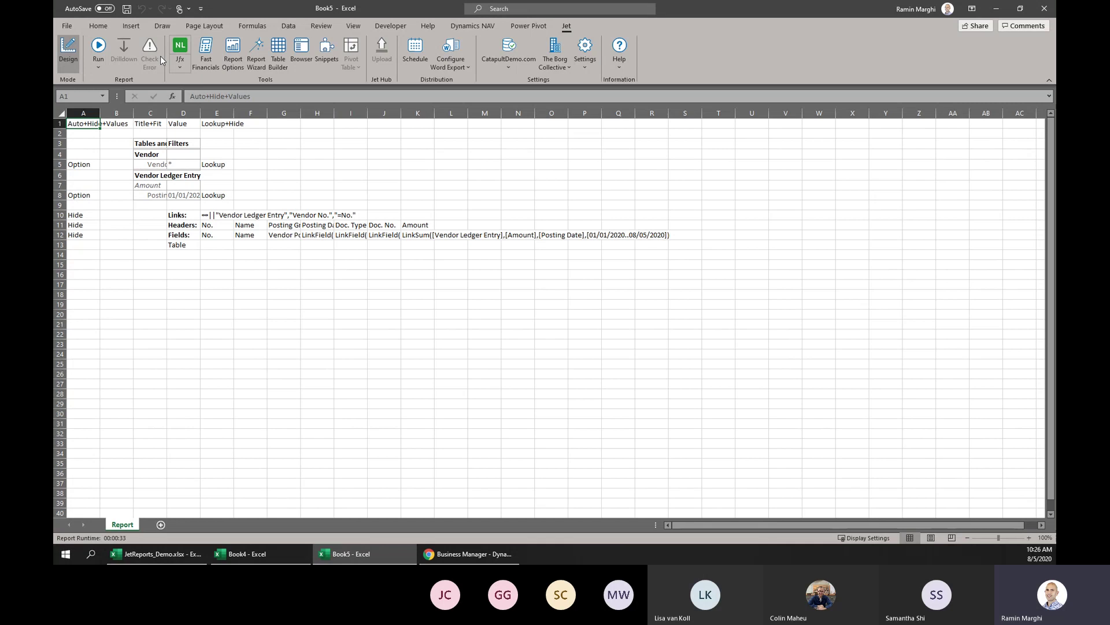
pyautogui.click(99, 49)
pyautogui.moveTo(682, 236); pyautogui.dragTo(468, 171)
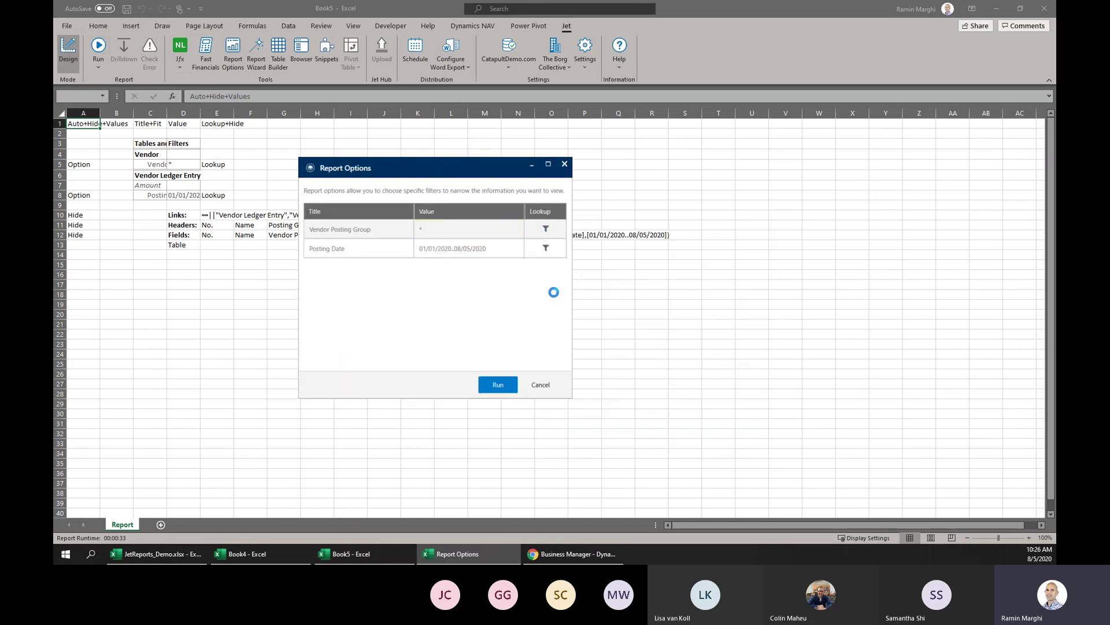
pyautogui.click(533, 425)
pyautogui.click(498, 386)
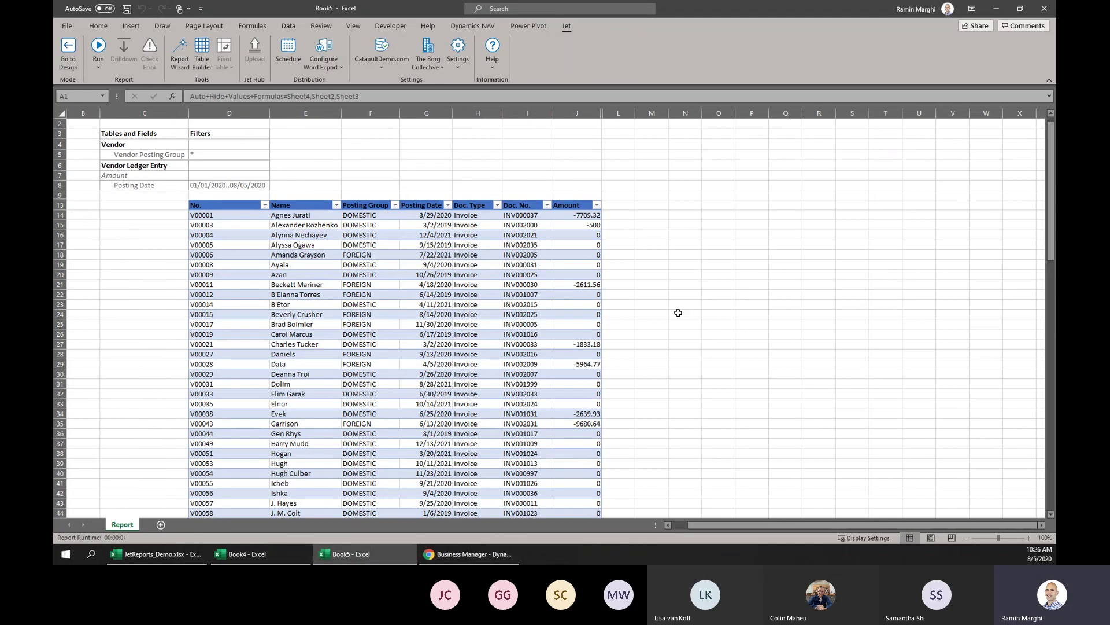
# Review the generated vendor table and create a PivotTable from it on a new worksheet.
pyautogui.scroll(-14, 359, 295)
pyautogui.scroll(-20, 360, 295)
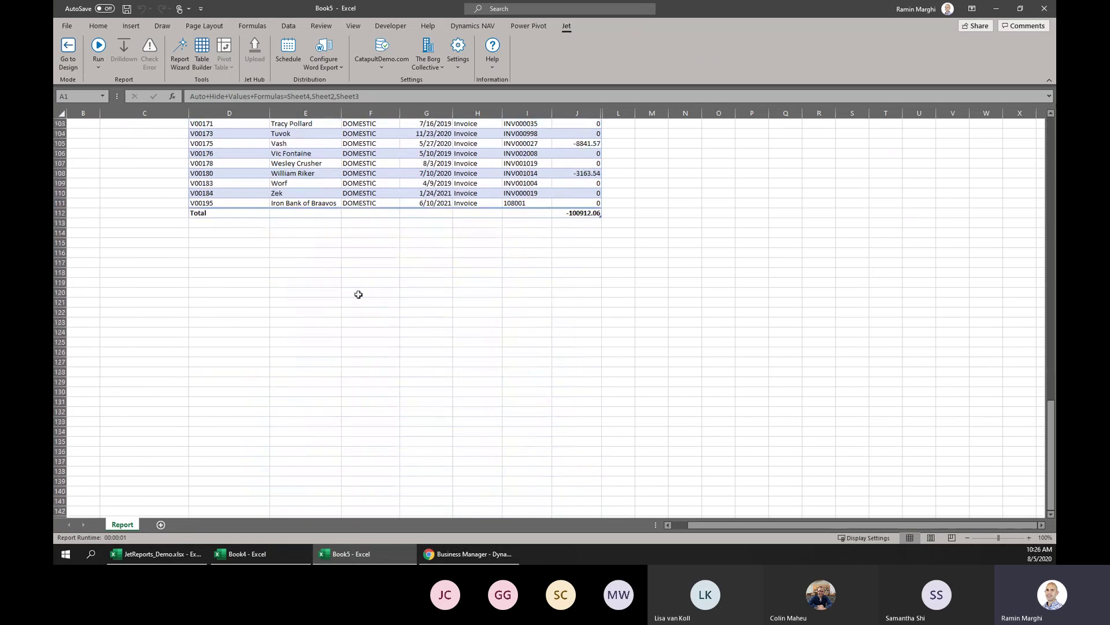
pyautogui.scroll(18, 359, 295)
pyautogui.scroll(16, 359, 295)
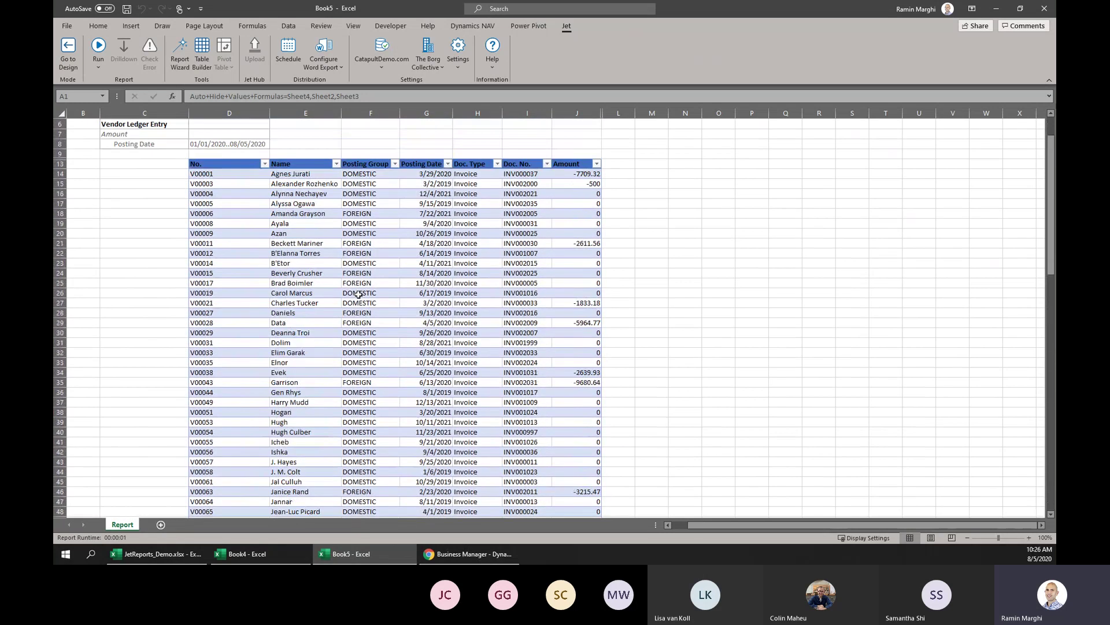
pyautogui.click(301, 263)
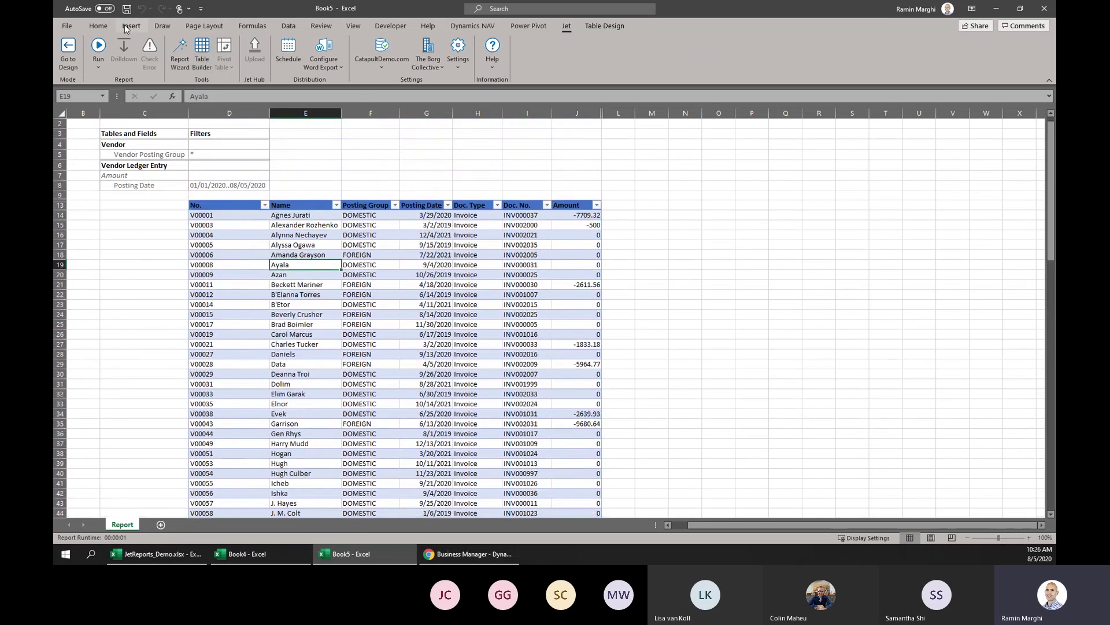
pyautogui.click(605, 25)
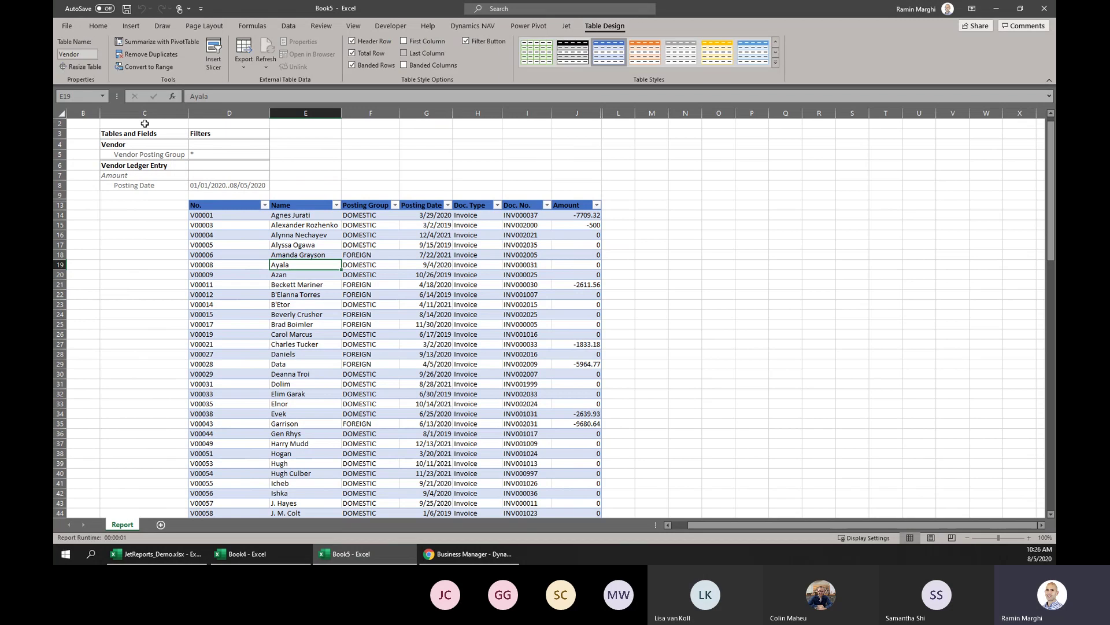
pyautogui.click(131, 25)
pyautogui.click(72, 49)
pyautogui.click(454, 314)
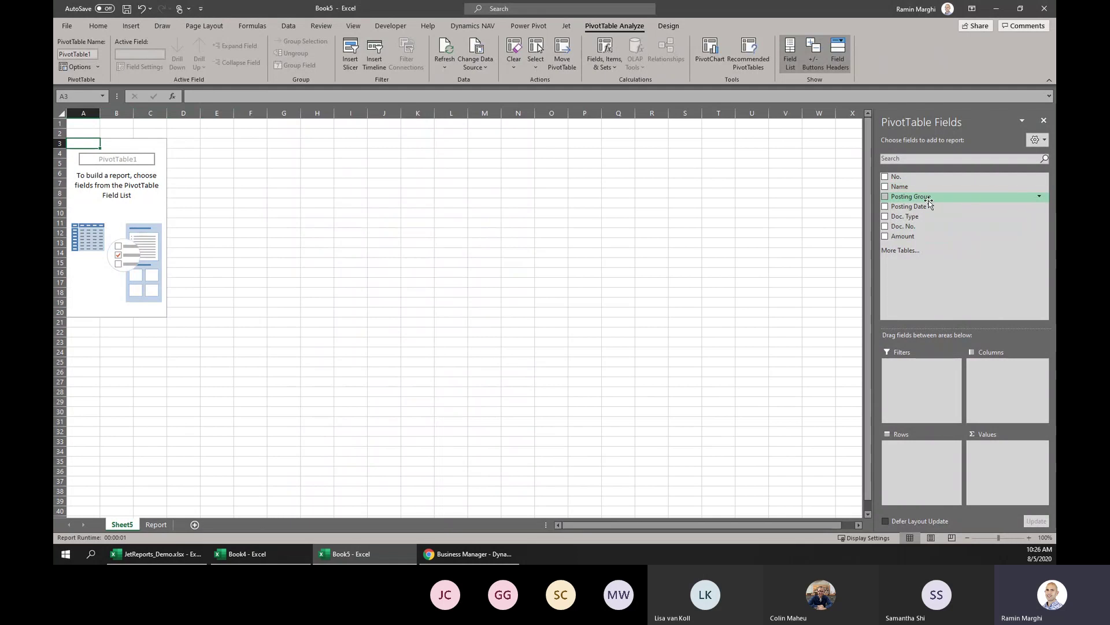
# Add Posting Group and Name as PivotTable rows, in that order, and Amount as the summed value.
pyautogui.moveTo(922, 198); pyautogui.dragTo(912, 467)
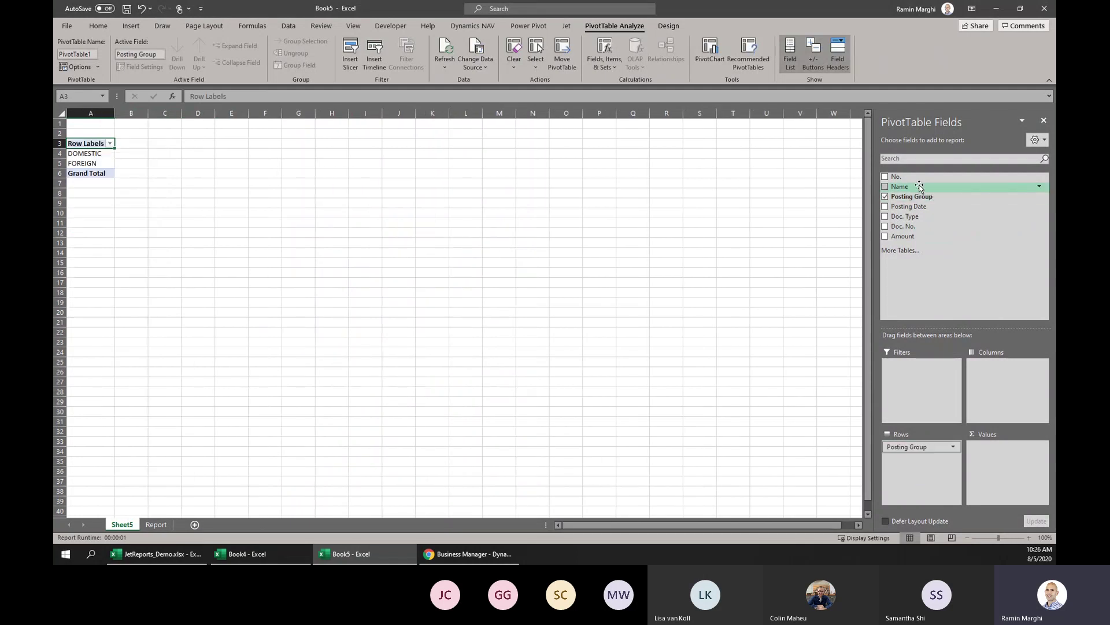
pyautogui.moveTo(913, 186); pyautogui.dragTo(933, 464)
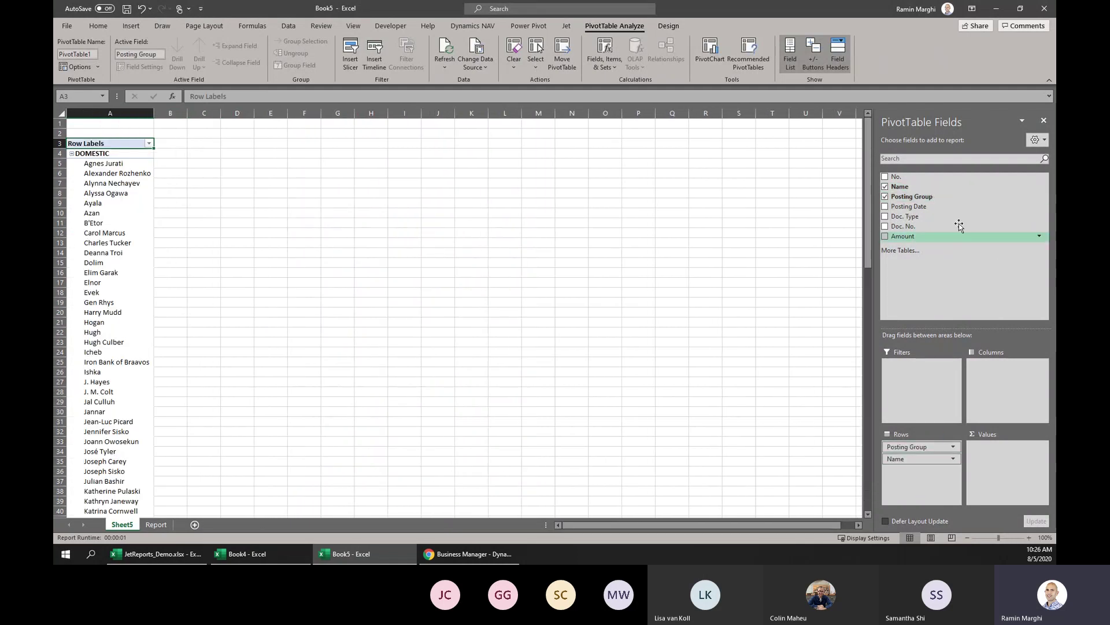
pyautogui.moveTo(904, 236); pyautogui.dragTo(992, 486)
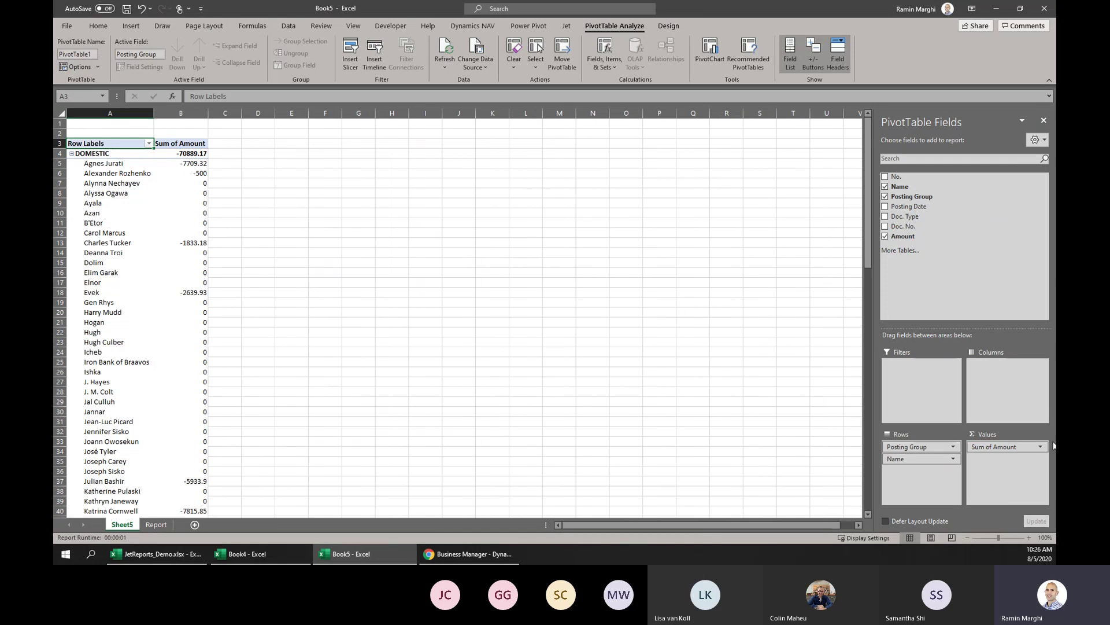
# Format the Sum of Amount values as Accounting with 0 decimal places and no currency symbol.
pyautogui.click(1042, 447)
pyautogui.click(1007, 438)
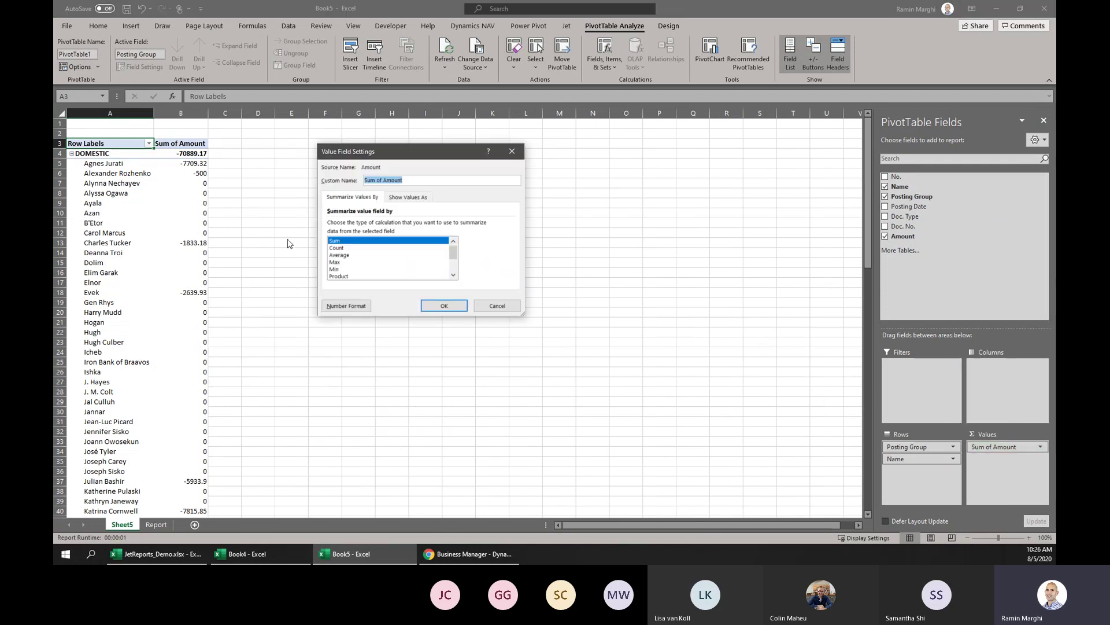
pyautogui.click(347, 306)
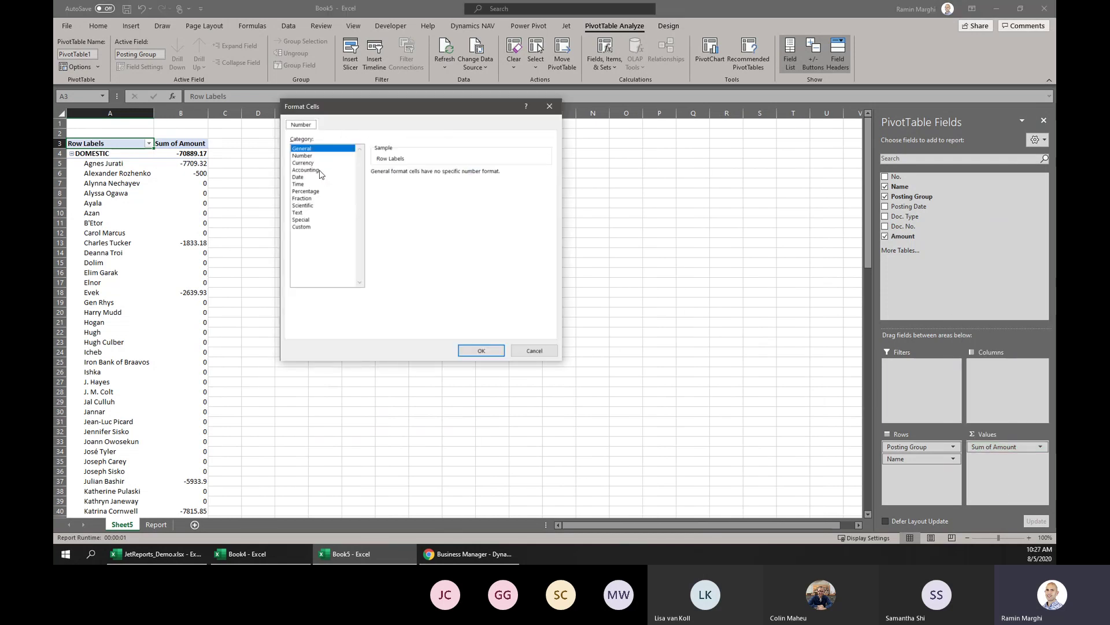
pyautogui.click(319, 171)
pyautogui.click(448, 185)
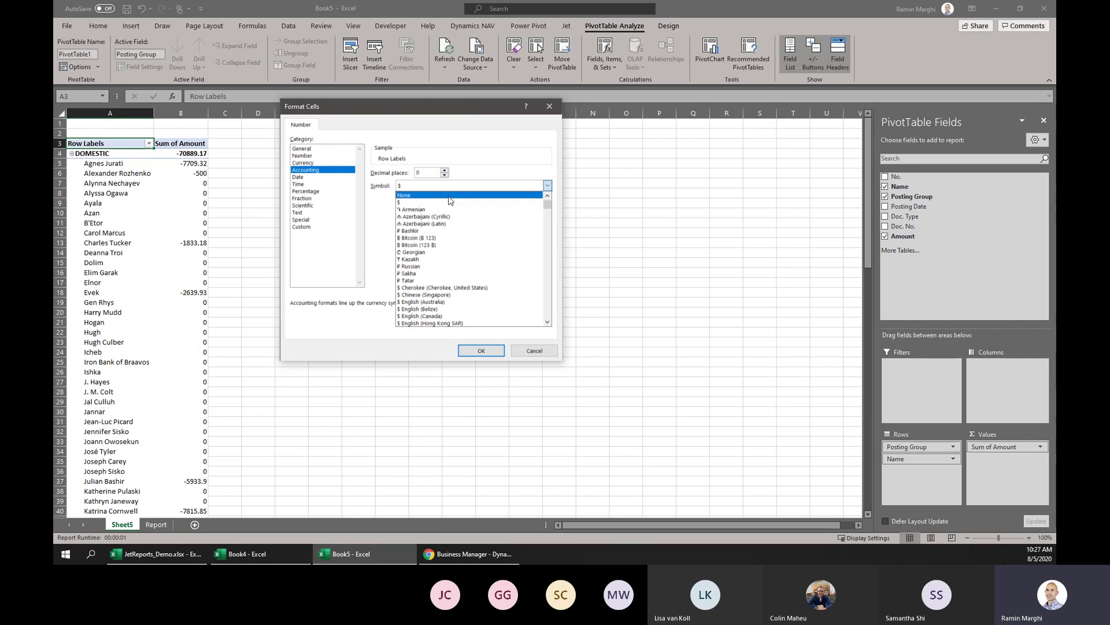
pyautogui.click(449, 199)
pyautogui.click(481, 350)
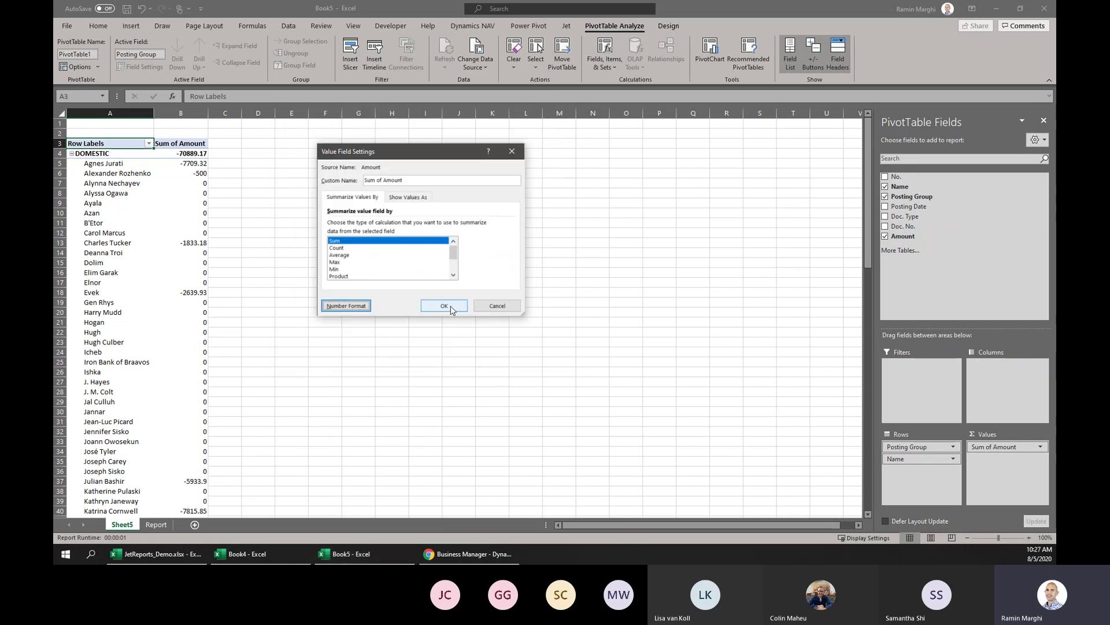
pyautogui.click(443, 305)
pyautogui.scroll(-5, 181, 365)
pyautogui.scroll(5, 180, 376)
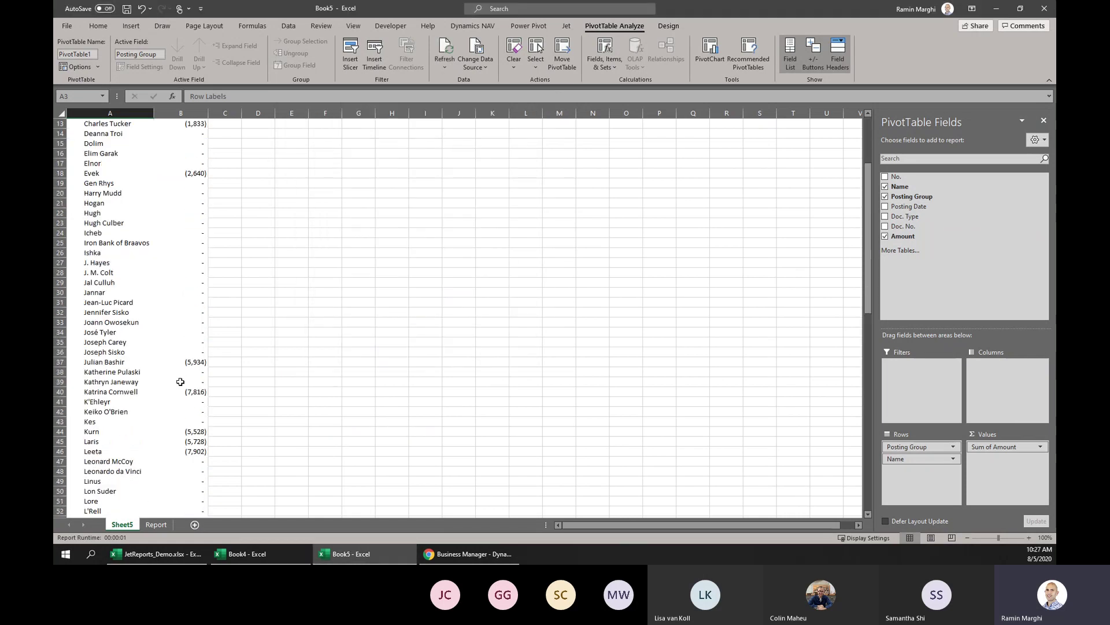
# Add a Posting Group slicer beside the PivotTable, try FOREIGN, and filter the data to DOMESTIC.
pyautogui.click(180, 212)
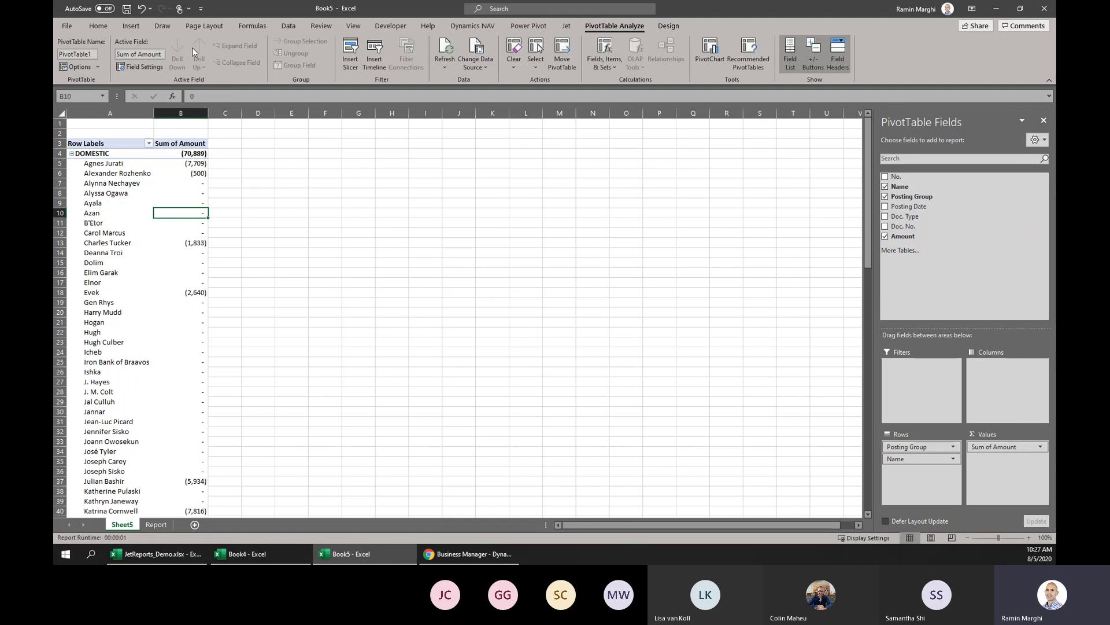
pyautogui.click(131, 26)
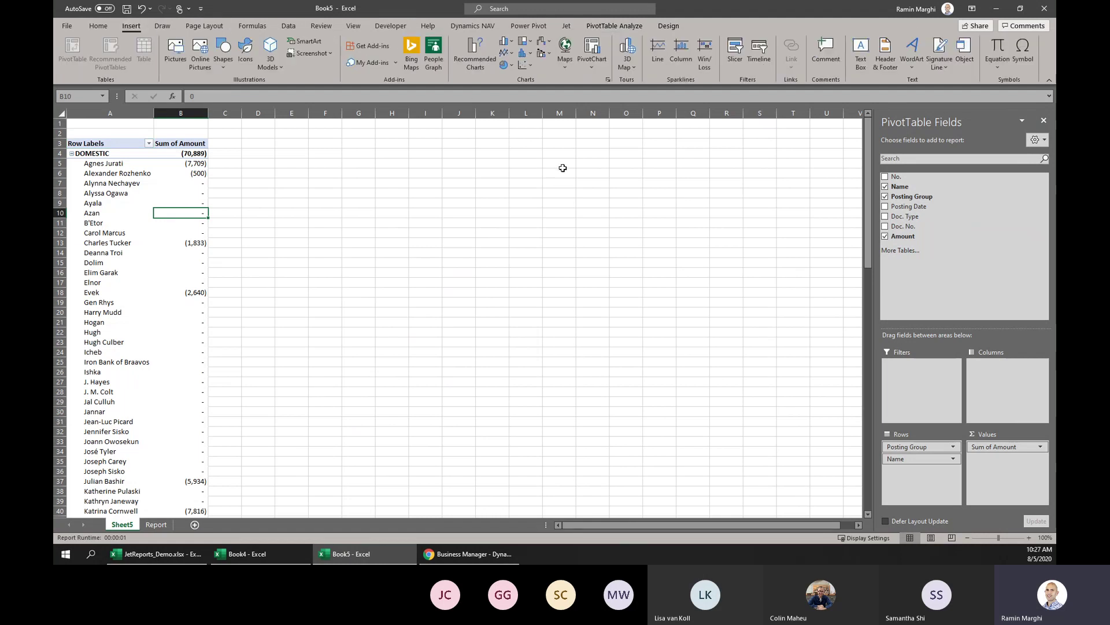
pyautogui.scroll(-1, 563, 168)
pyautogui.click(735, 51)
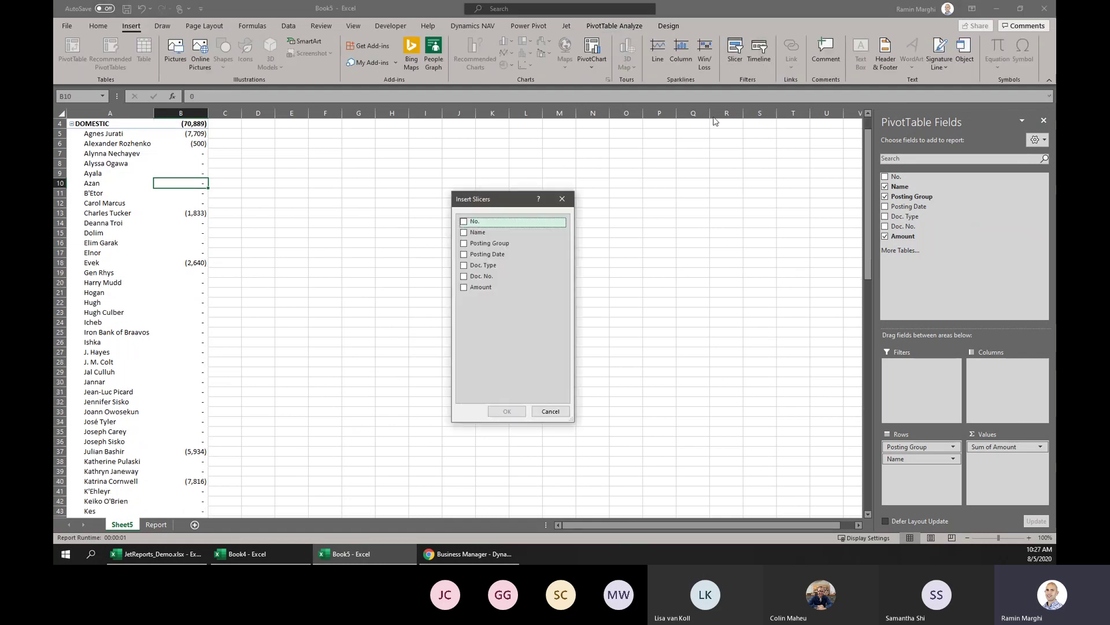
pyautogui.click(464, 243)
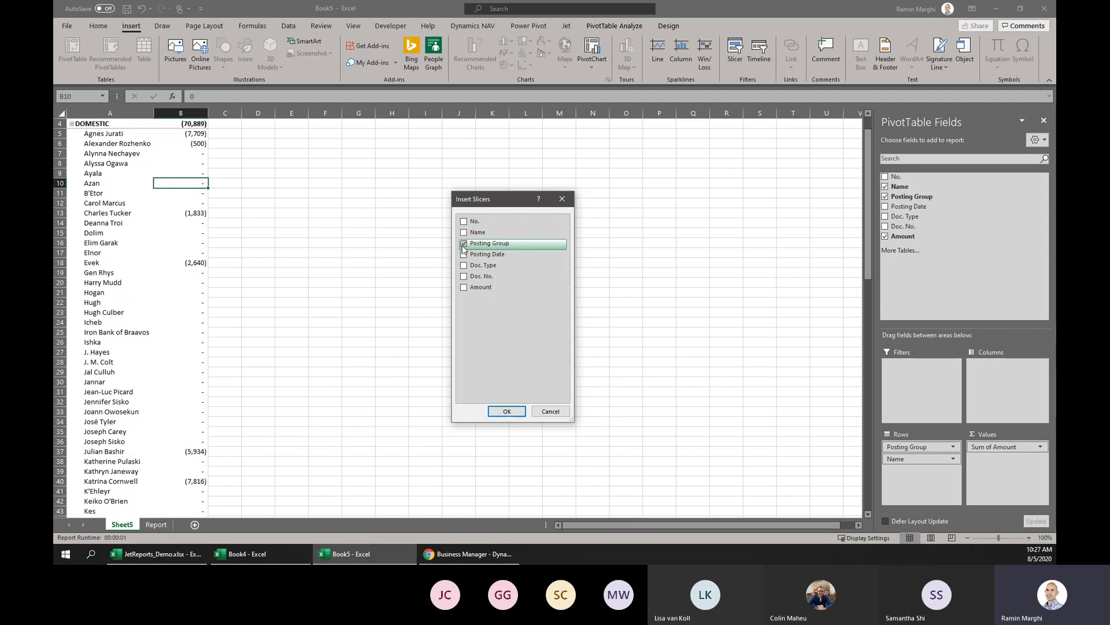
pyautogui.click(507, 411)
pyautogui.moveTo(482, 258); pyautogui.dragTo(375, 155)
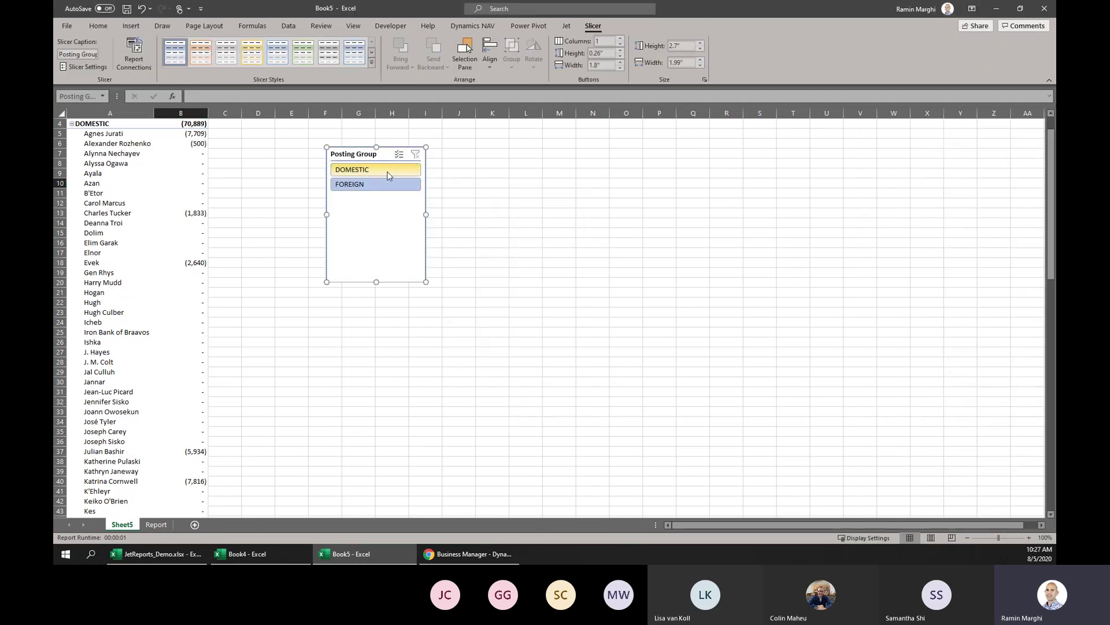
pyautogui.click(383, 184)
pyautogui.click(380, 170)
# Insert a Posting Date timeline for the PivotTable and place it directly below the Posting Group slicer.
pyautogui.click(192, 184)
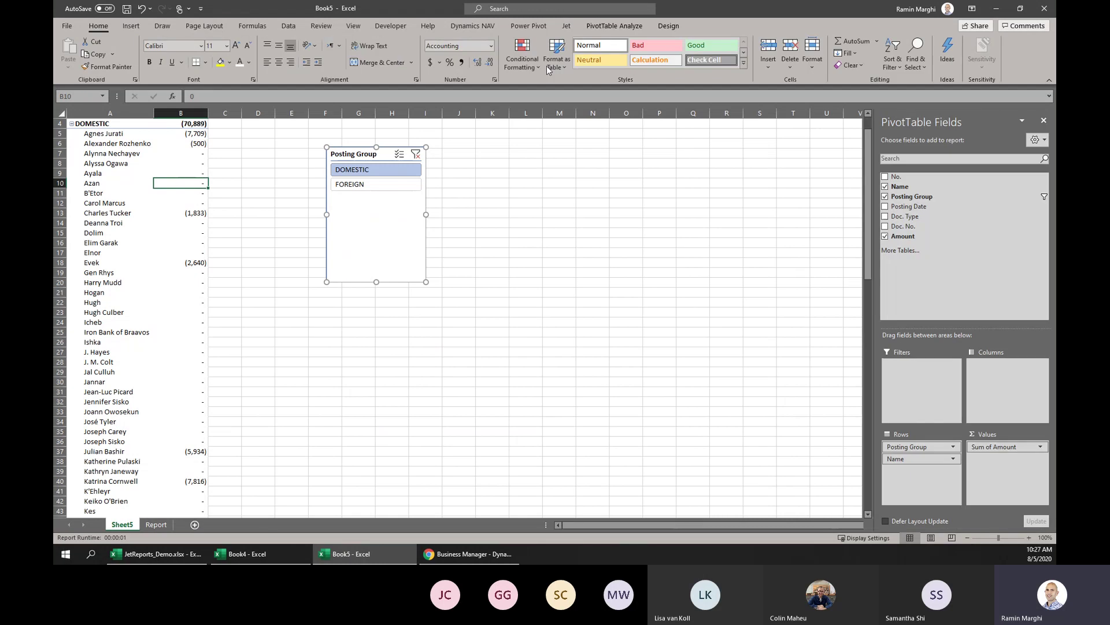
pyautogui.click(131, 25)
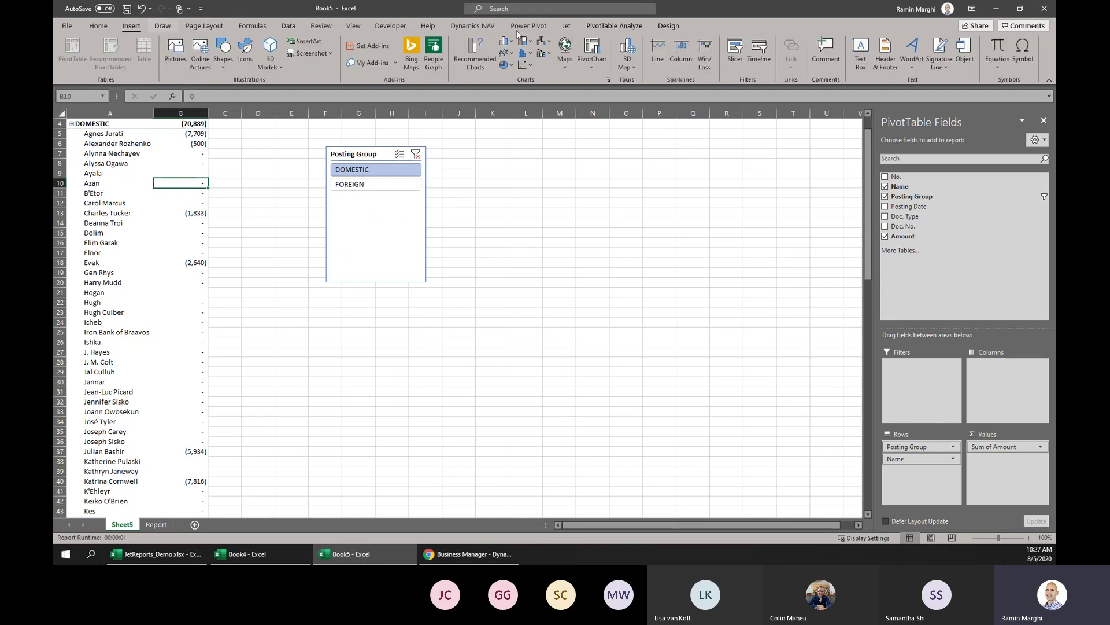
pyautogui.click(759, 52)
pyautogui.click(463, 261)
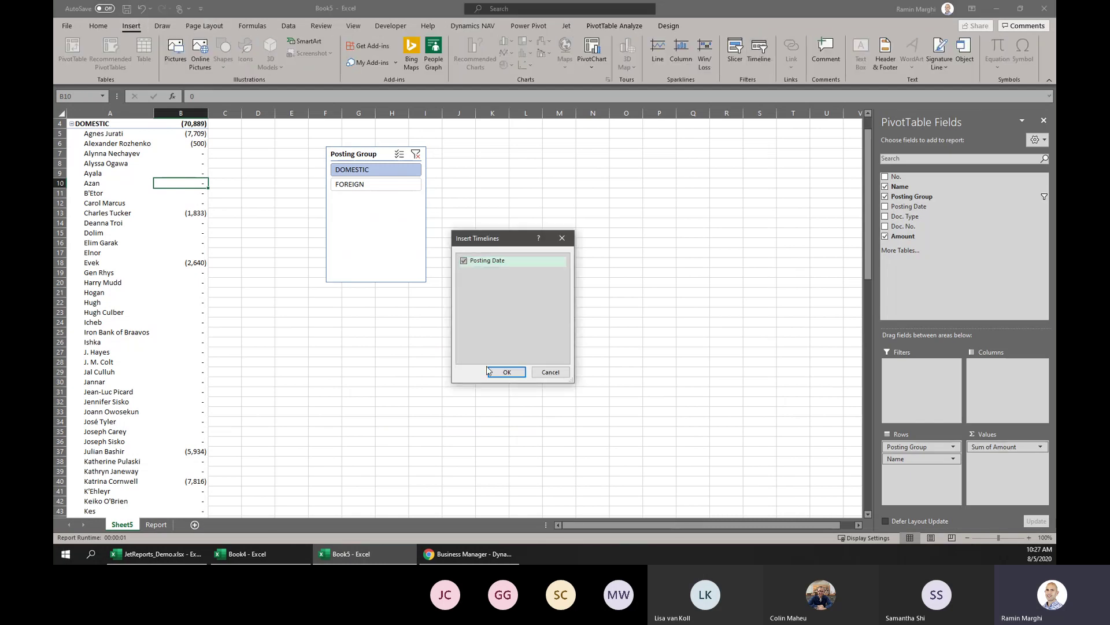
pyautogui.click(505, 372)
pyautogui.moveTo(465, 297); pyautogui.dragTo(411, 297)
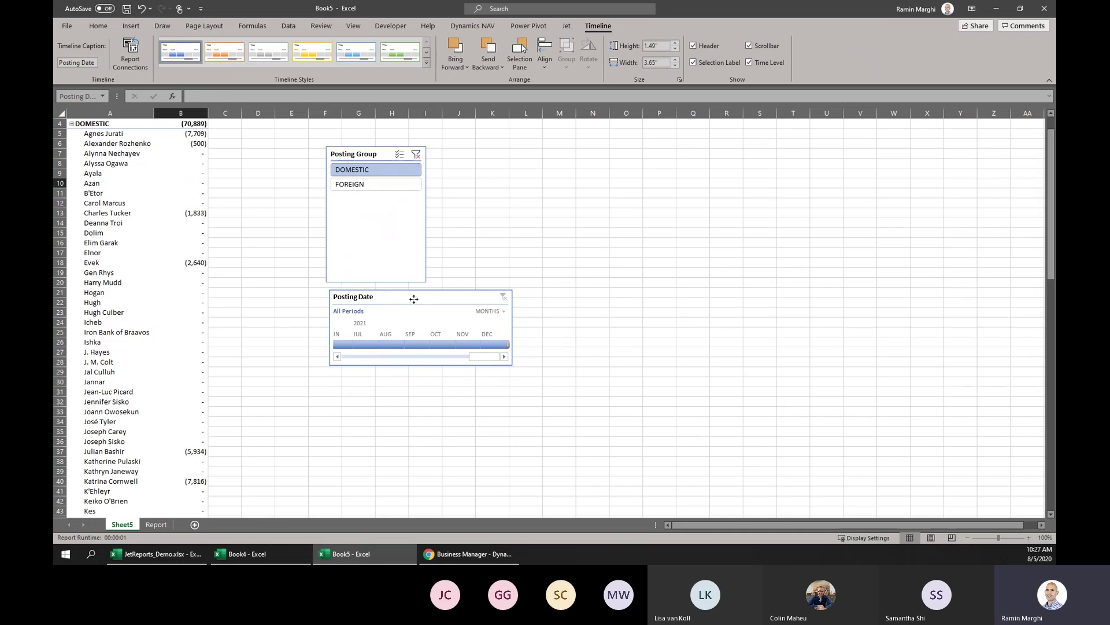
# Try the Posting Date timeline on each month from January to April 2020 and on Q1 2020, and clear its filter.
pyautogui.moveTo(466, 357); pyautogui.dragTo(377, 359)
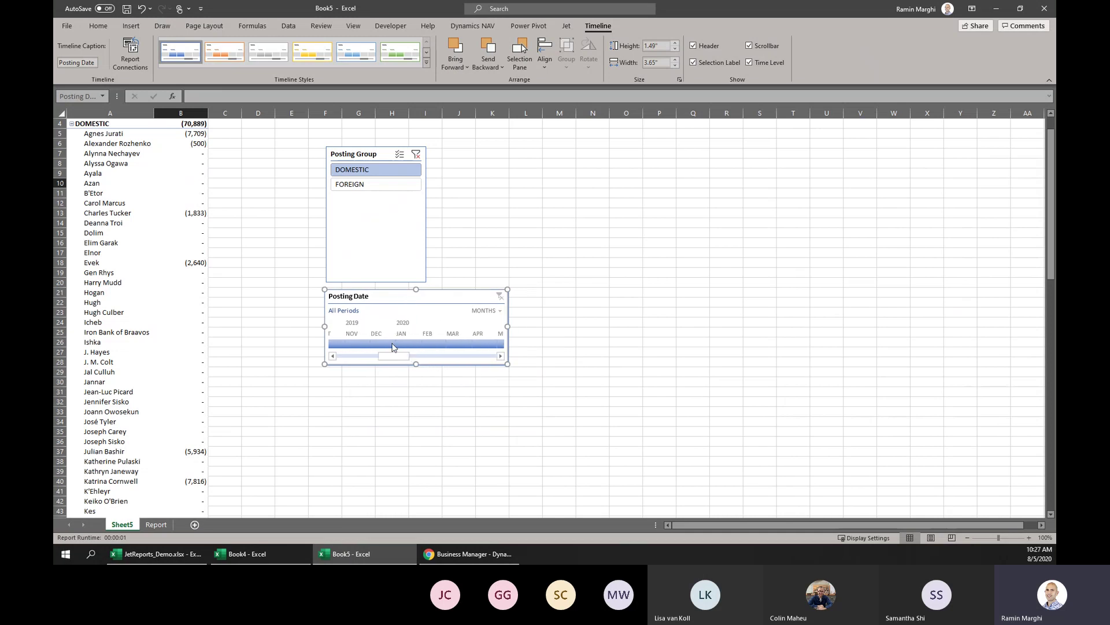
pyautogui.click(408, 344)
pyautogui.scroll(1, 86, 127)
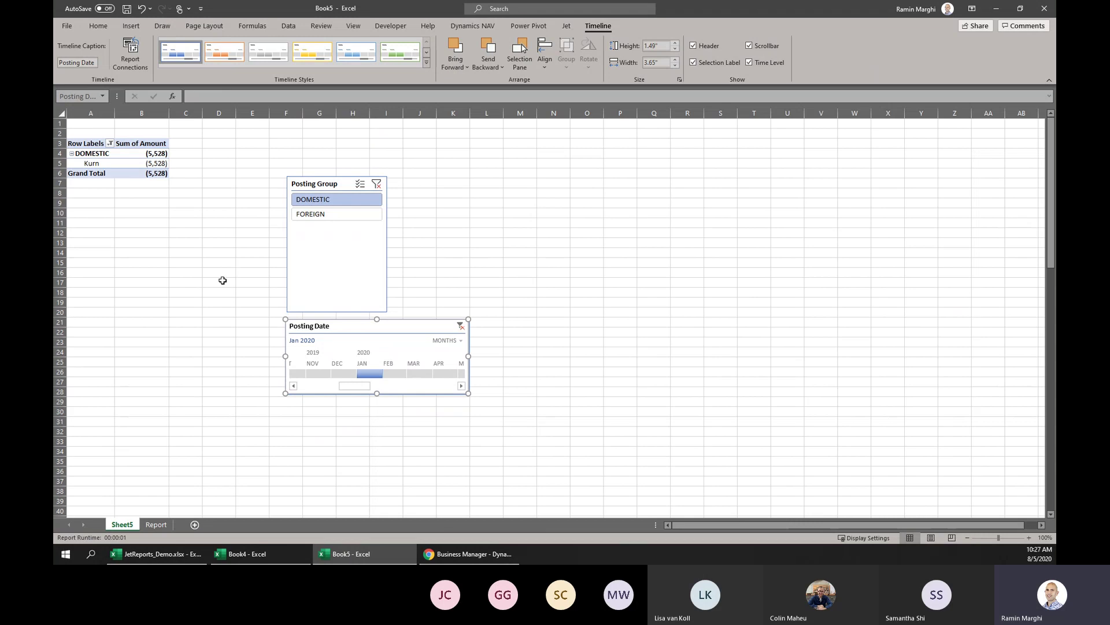
pyautogui.click(397, 374)
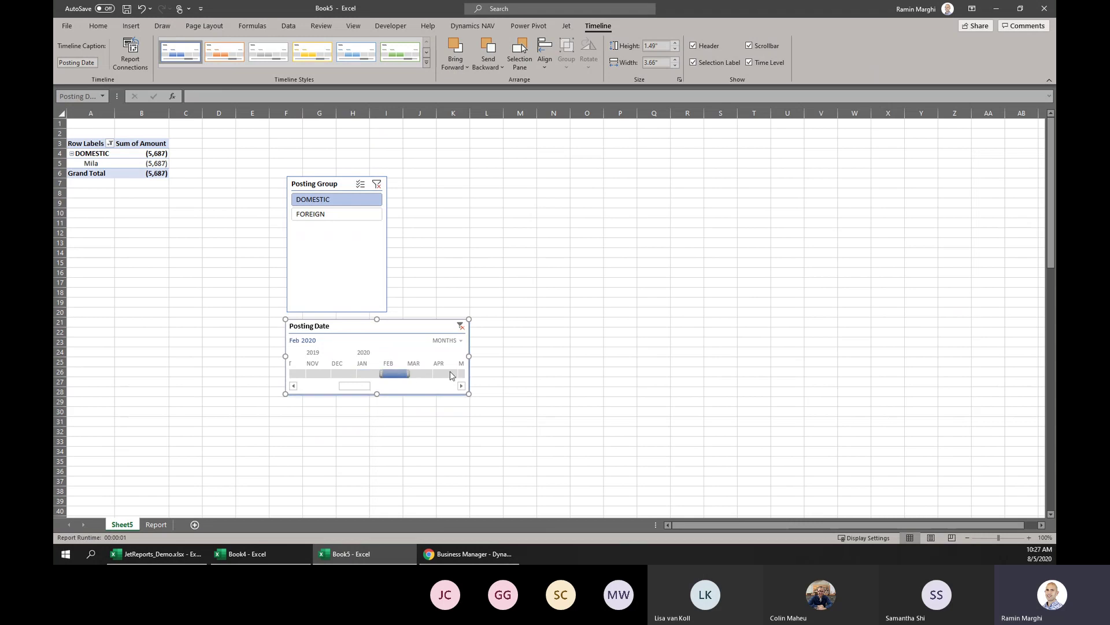
pyautogui.click(422, 374)
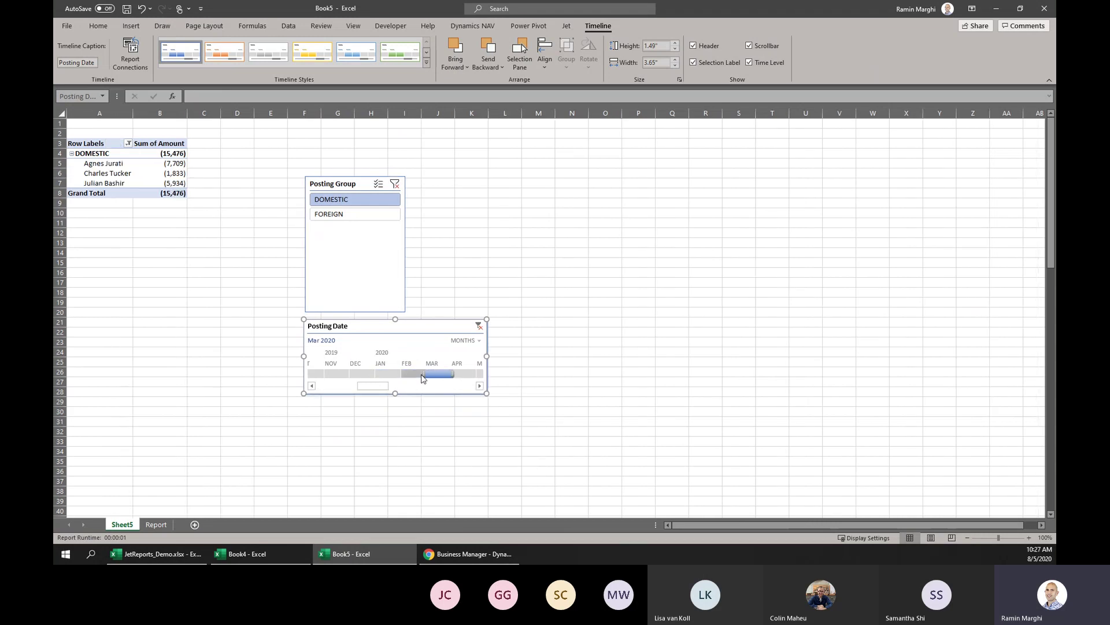
pyautogui.click(460, 375)
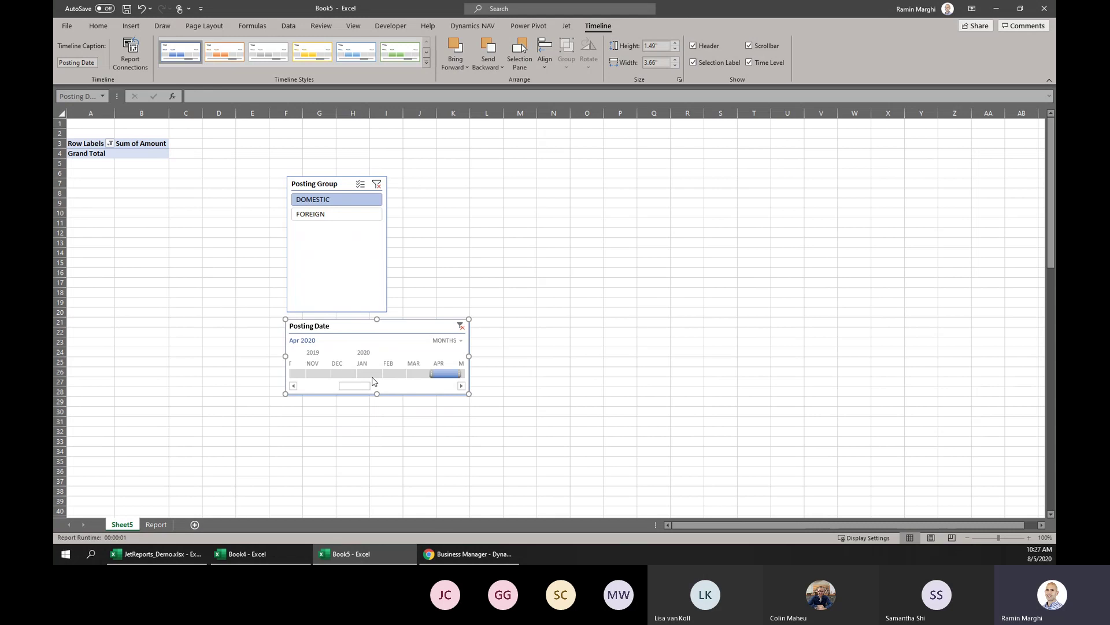
pyautogui.click(371, 375)
pyautogui.moveTo(381, 374); pyautogui.dragTo(431, 374)
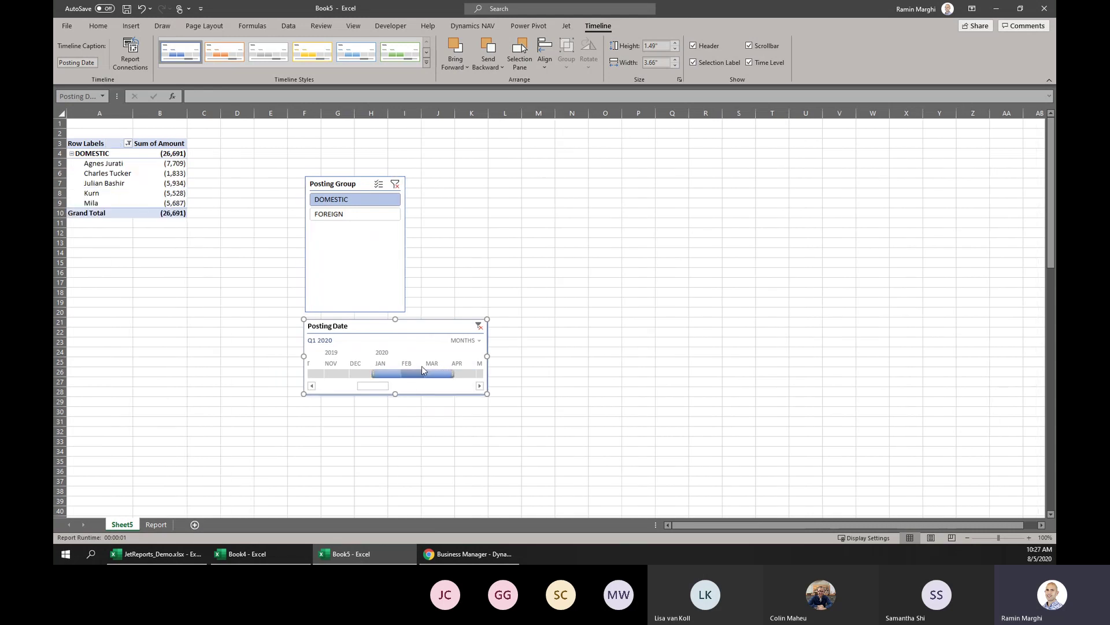
pyautogui.click(479, 325)
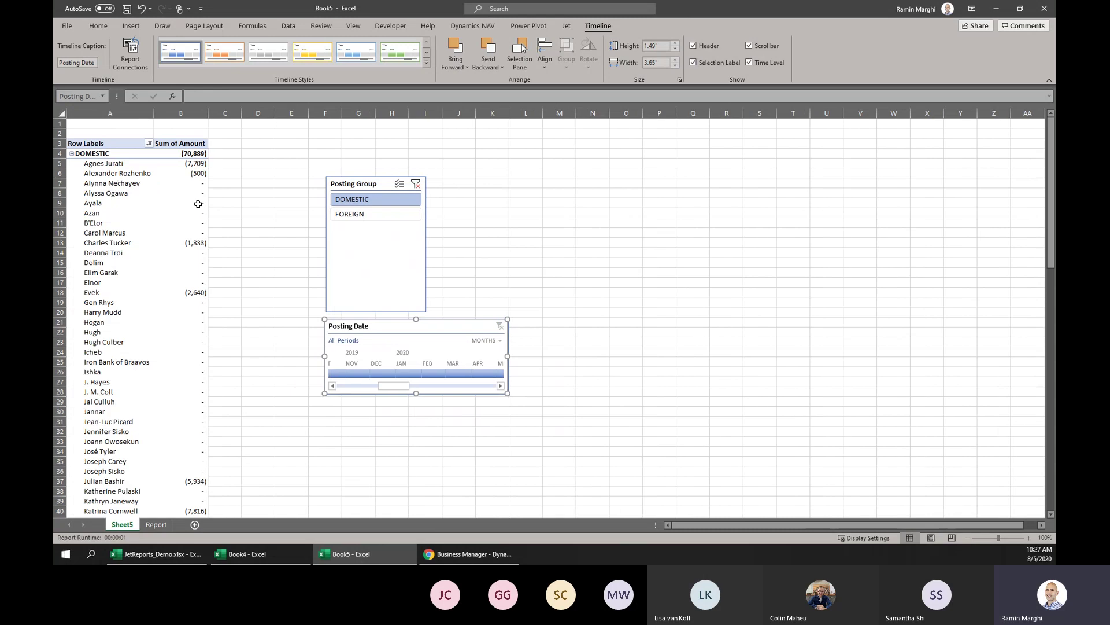
# Insert a column PivotChart based on the PivotTable and place it beside the Posting Group slicer.
pyautogui.click(116, 213)
pyautogui.click(131, 26)
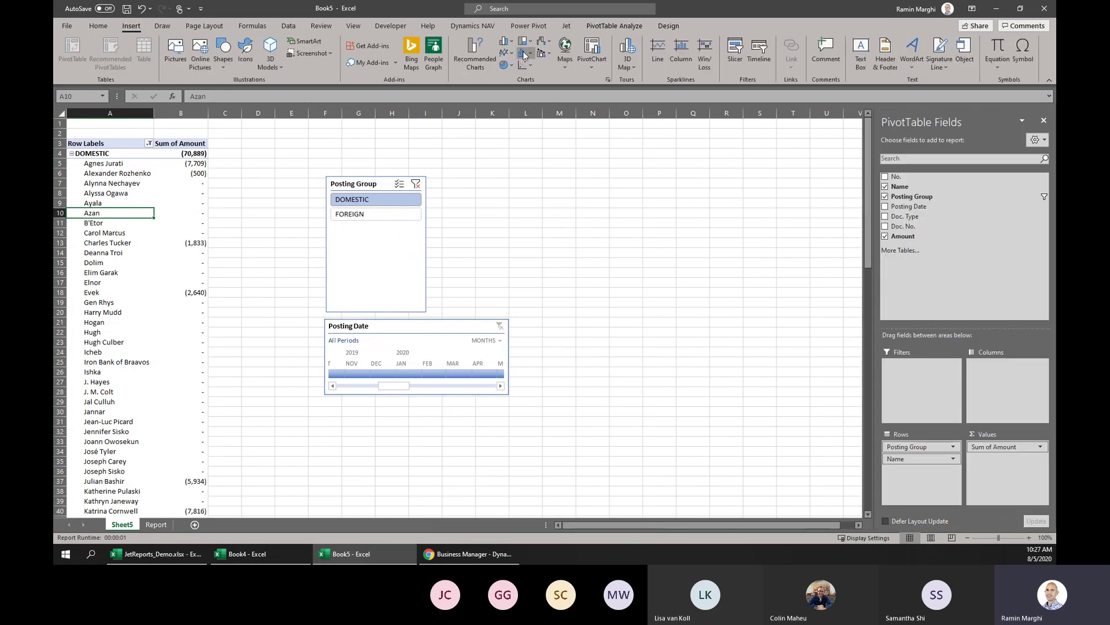
pyautogui.click(504, 43)
pyautogui.click(527, 170)
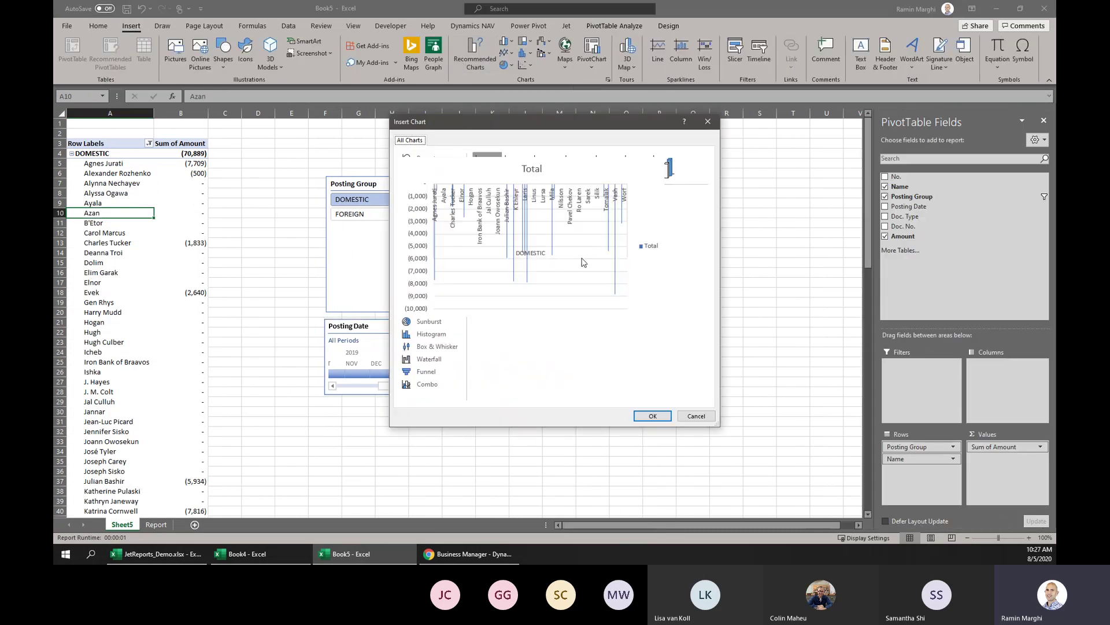
pyautogui.click(650, 416)
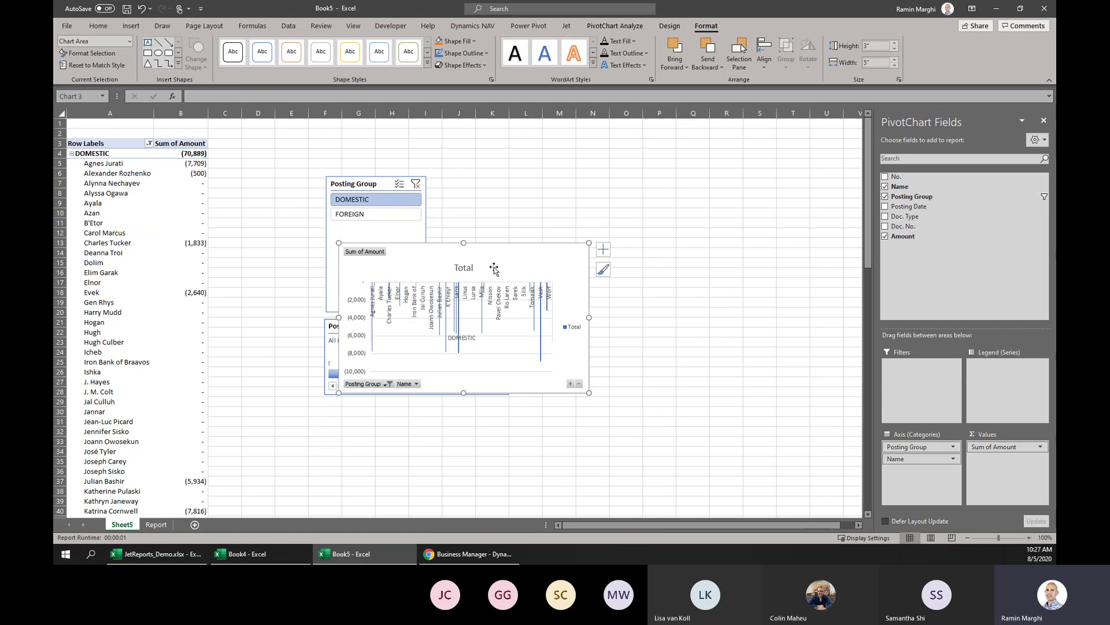
pyautogui.moveTo(498, 266); pyautogui.dragTo(625, 220)
# Try the FOREIGN item in the Posting Group slicer with the chart, and clear the slicer's filter.
pyautogui.click(373, 214)
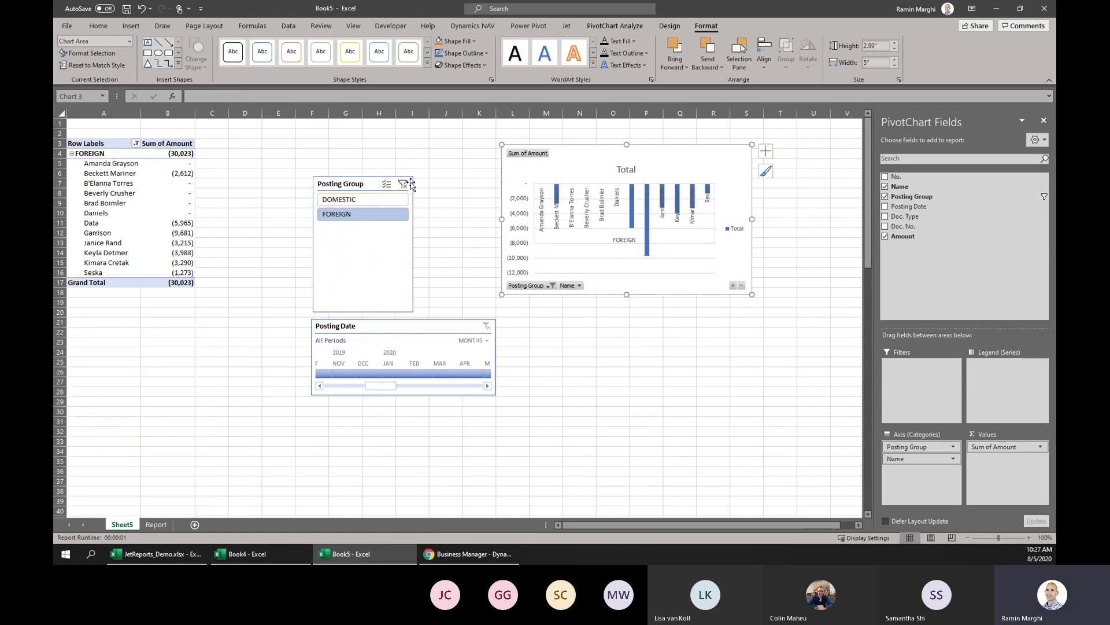
pyautogui.click(403, 184)
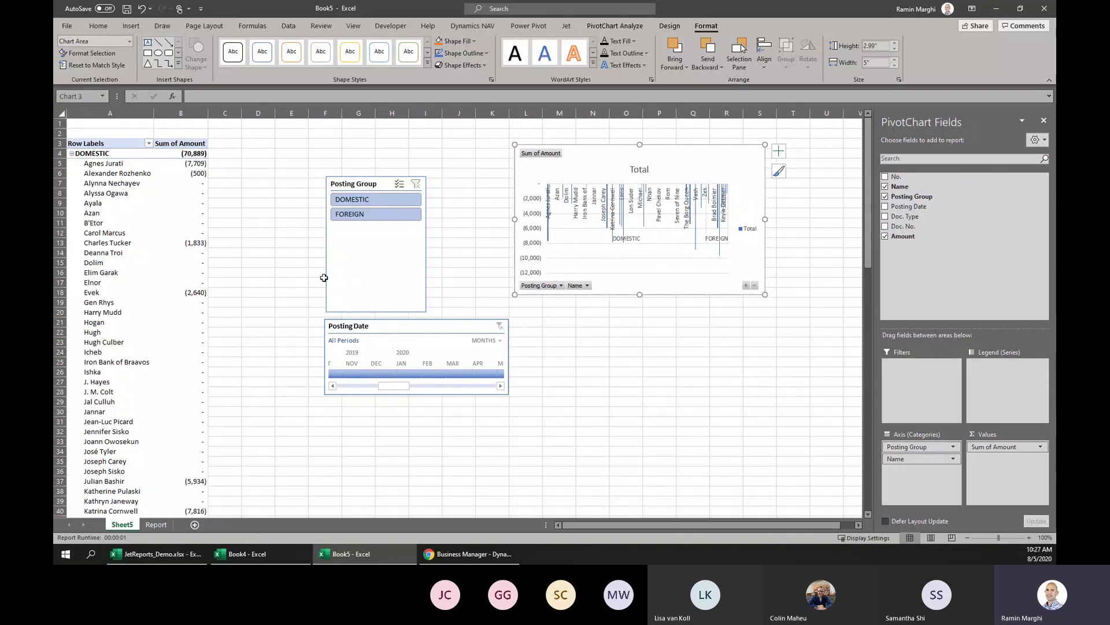
# Rerun the vendor report with the Vendor Posting Group option set to DOMESTIC.
pyautogui.click(173, 292)
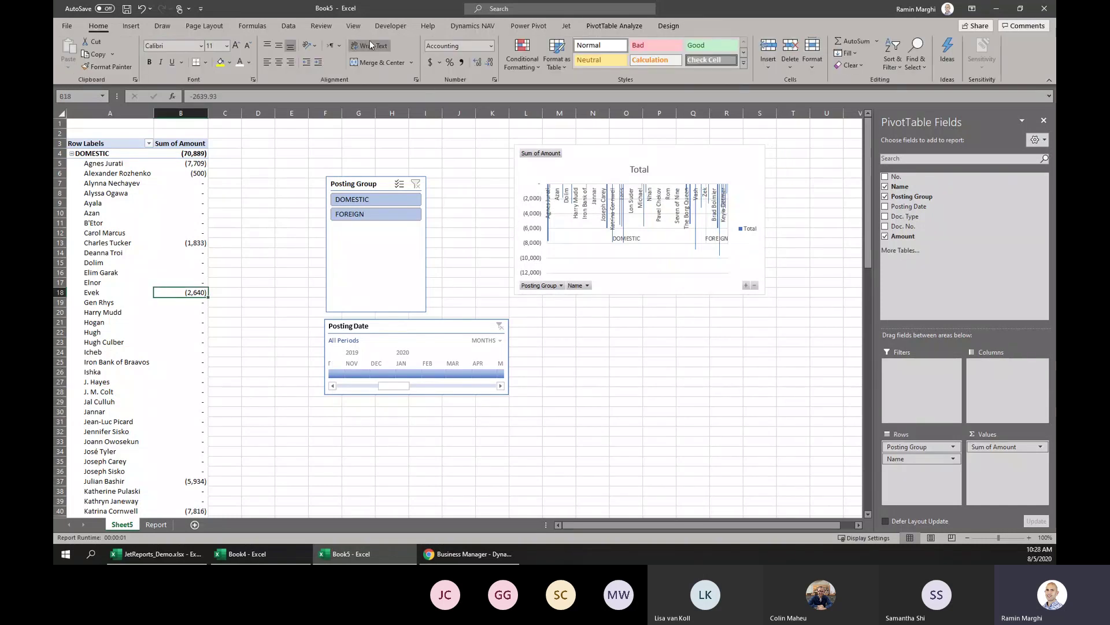
pyautogui.click(132, 27)
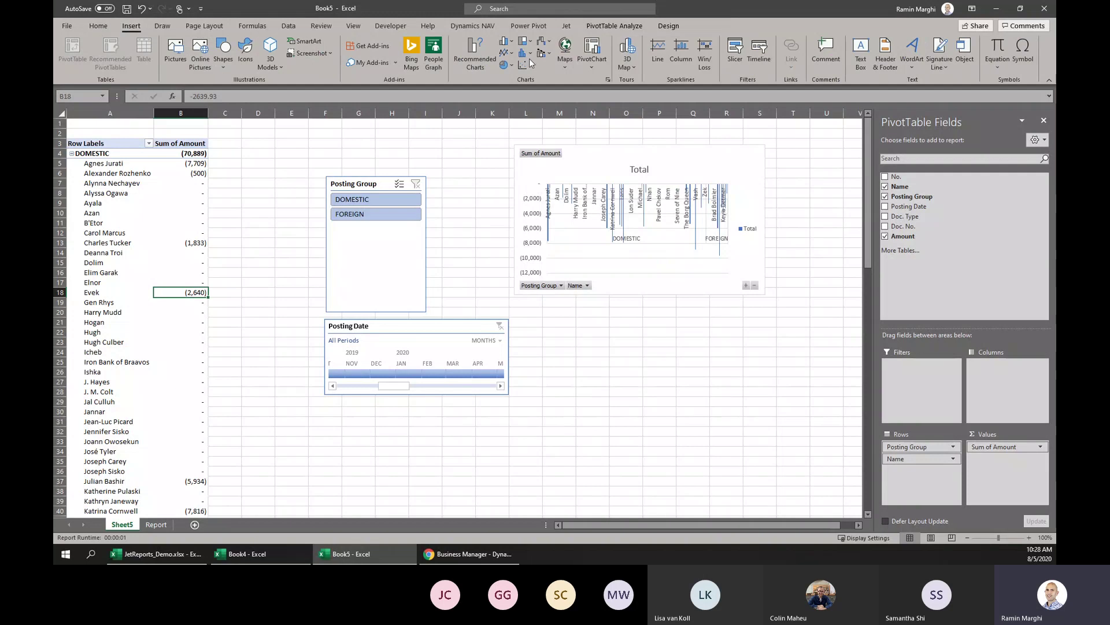
pyautogui.click(567, 26)
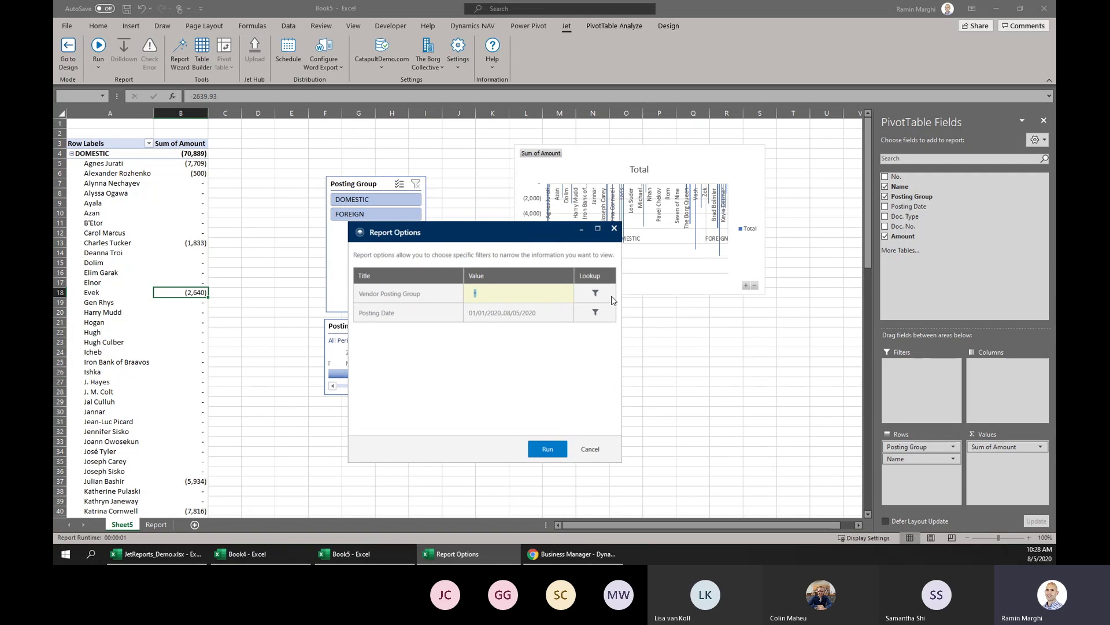
pyautogui.click(596, 294)
pyautogui.click(536, 486)
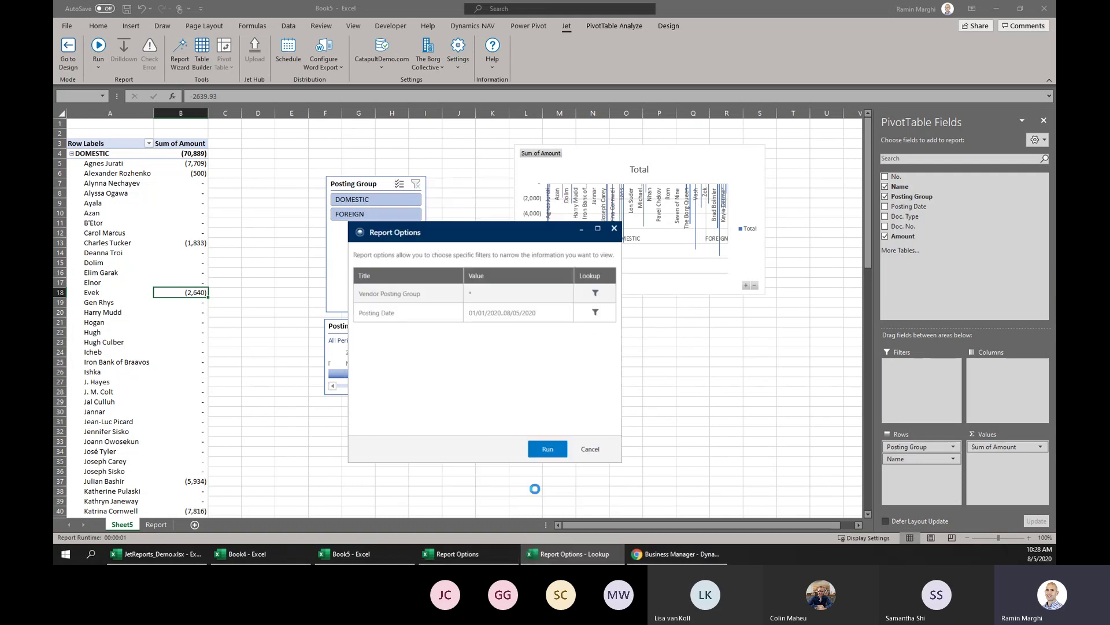
pyautogui.click(542, 449)
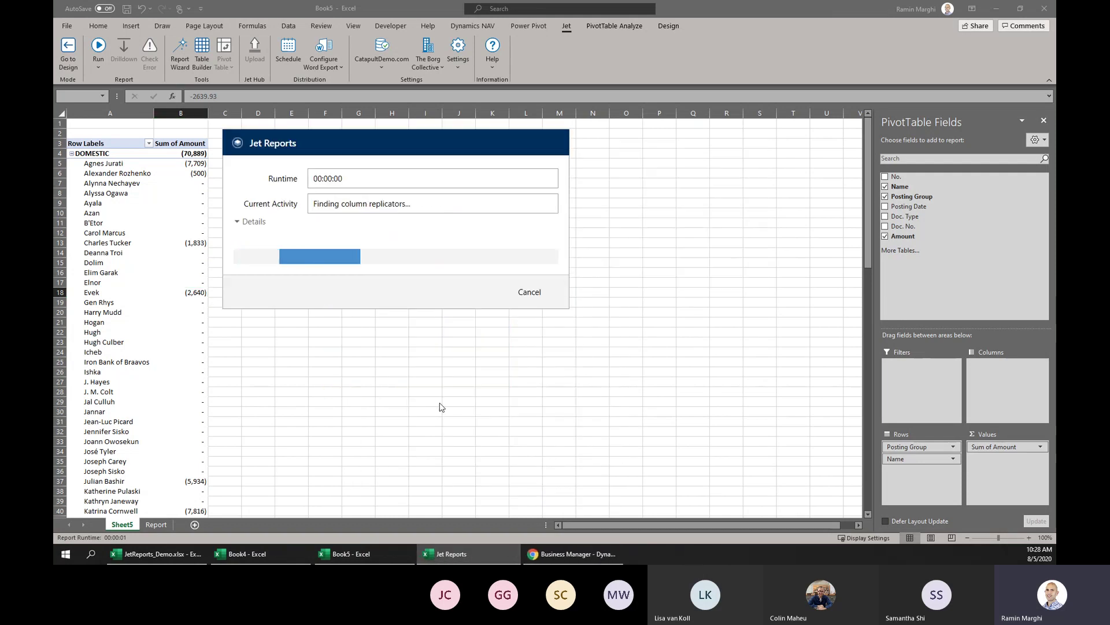
# Check the refreshed PivotTable by trying FOREIGN and DOMESTIC in the Posting Group slicer, and clear its filter.
pyautogui.scroll(-18, 136, 353)
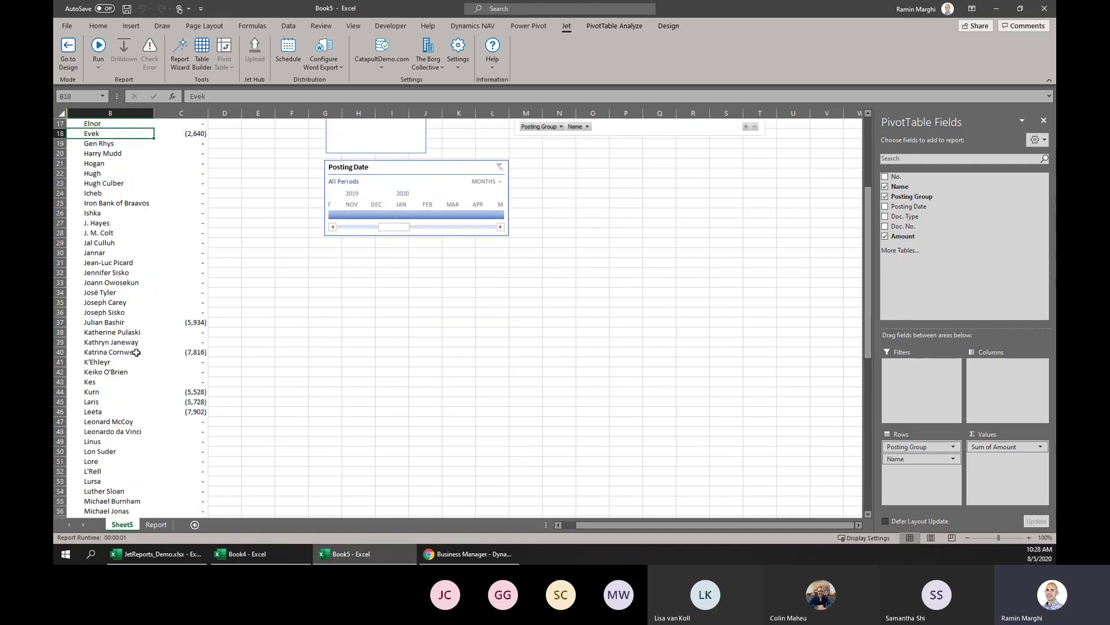
pyautogui.scroll(18, 140, 383)
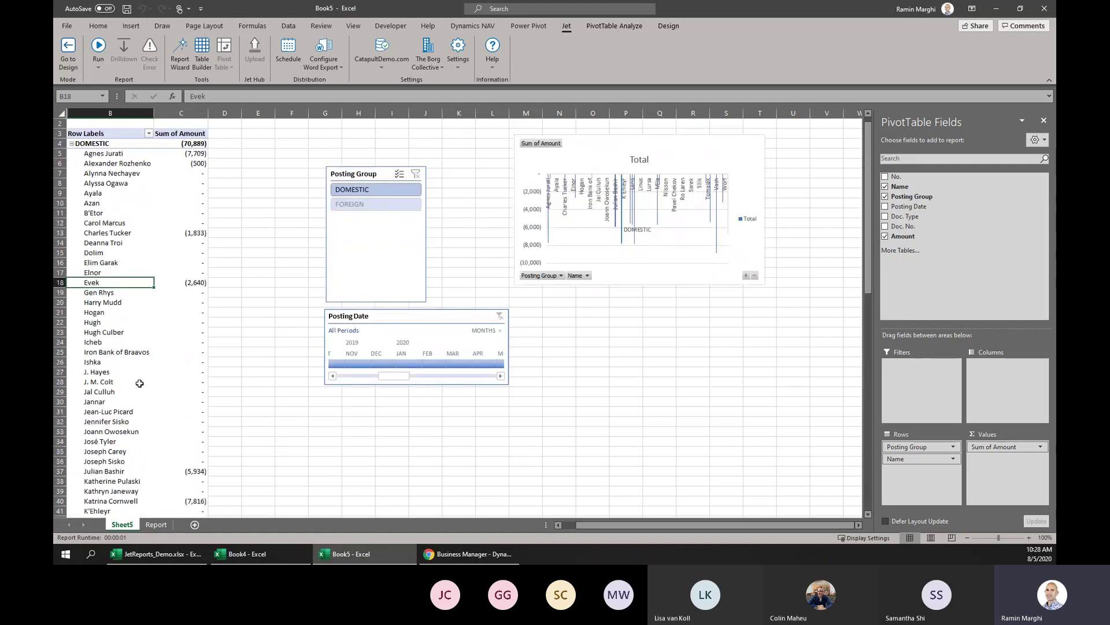
pyautogui.click(365, 205)
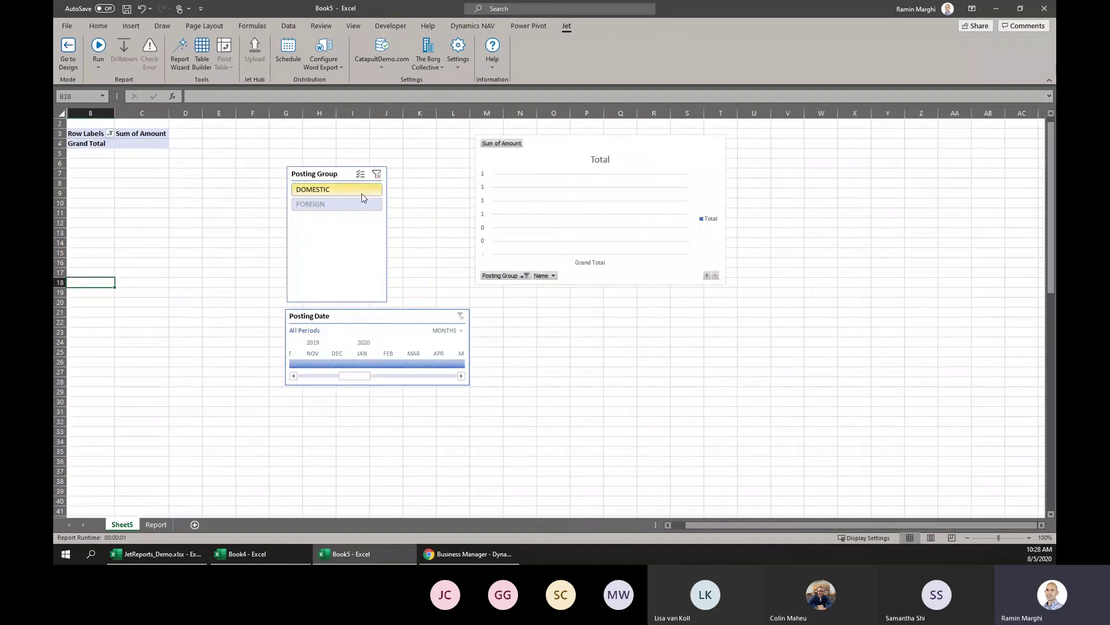
pyautogui.click(365, 188)
pyautogui.click(411, 174)
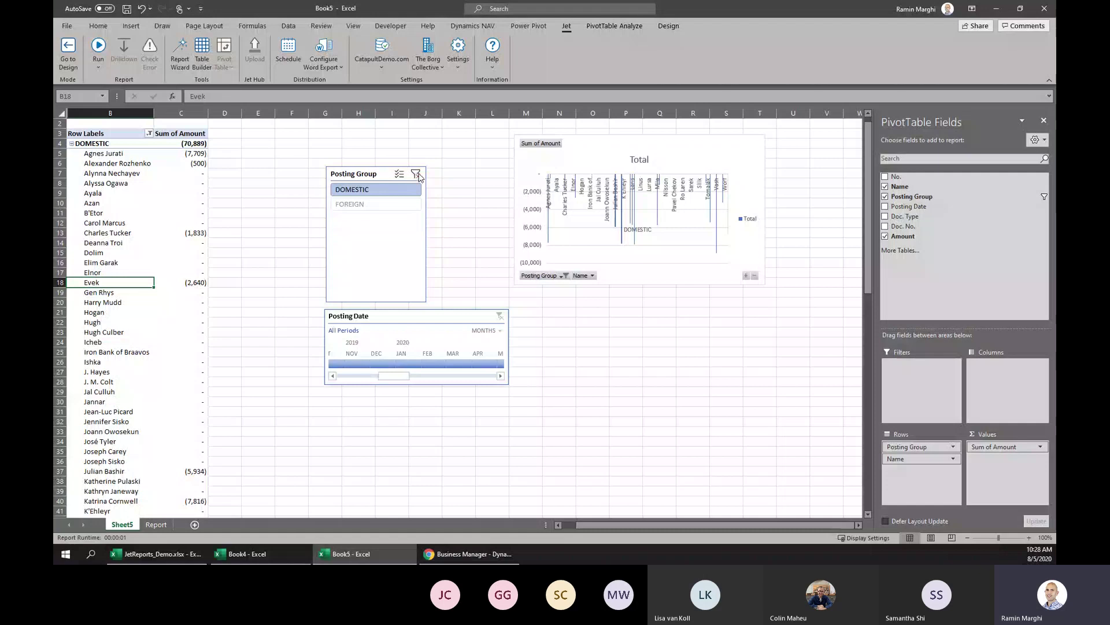
# Set the Posting Group slicer to hide items with no data.
pyautogui.rightClick(360, 175)
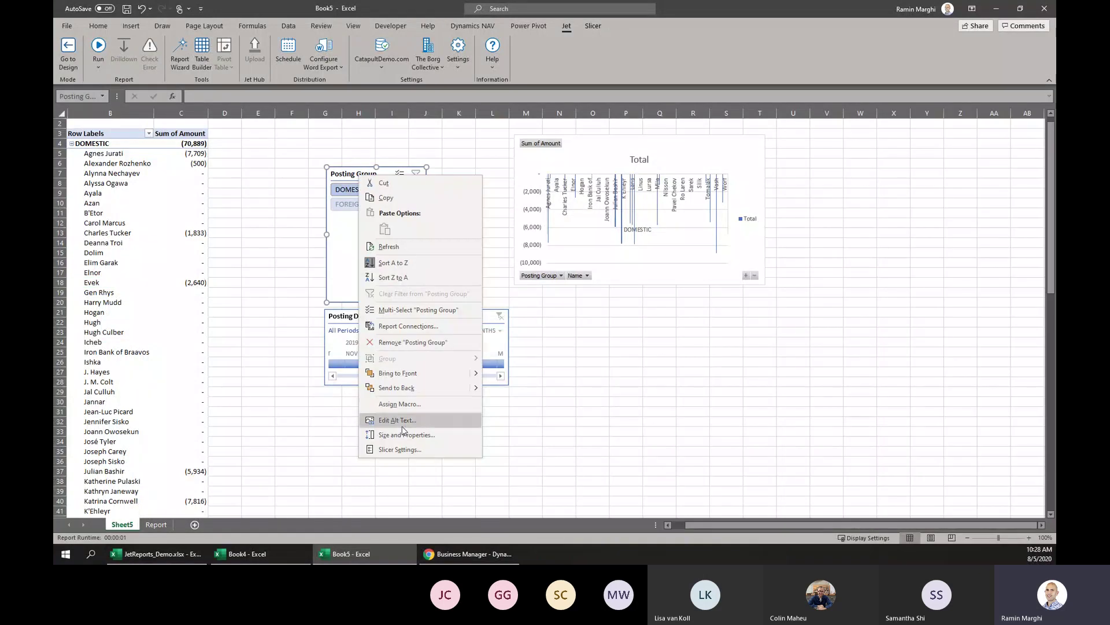
pyautogui.click(400, 450)
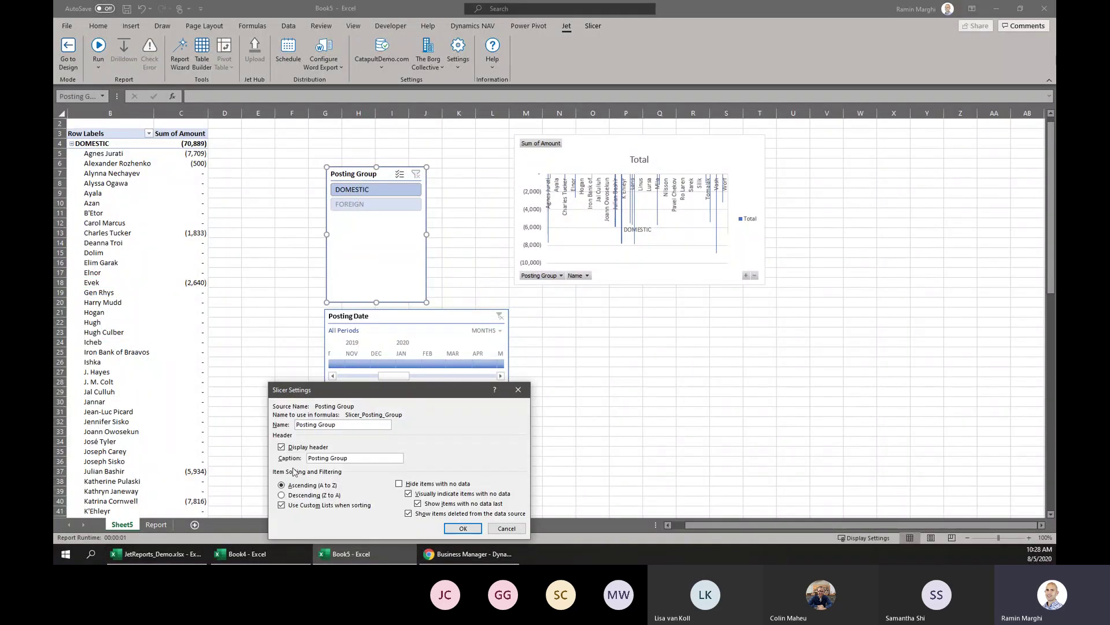
pyautogui.click(431, 483)
pyautogui.click(469, 529)
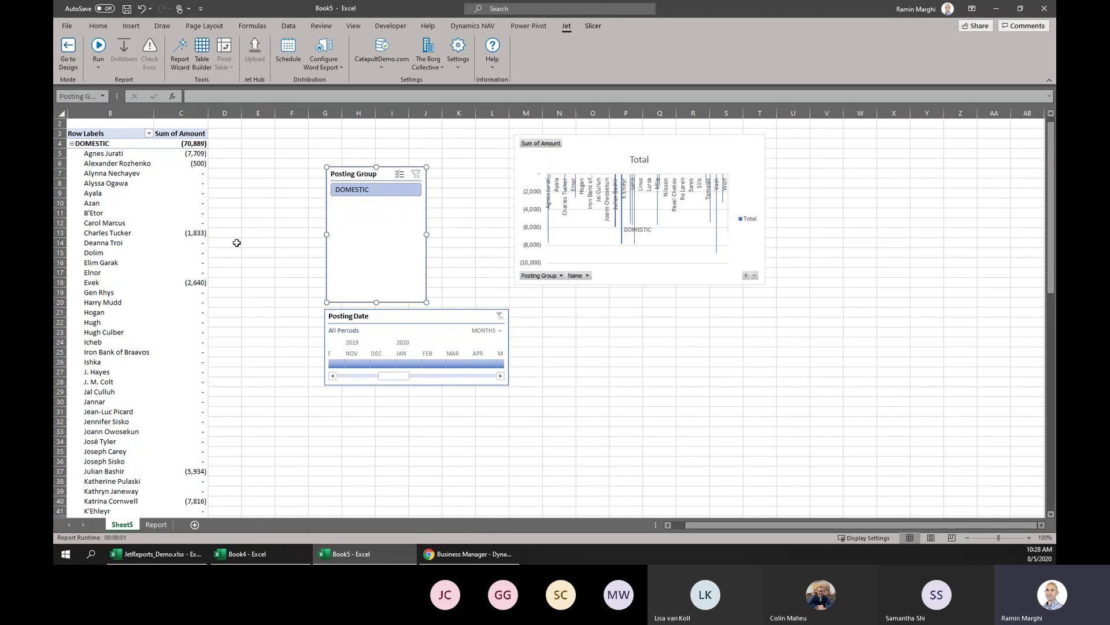
# Examine the Report sheet's filters and vendor table for the refreshed posting group data.
pyautogui.click(157, 203)
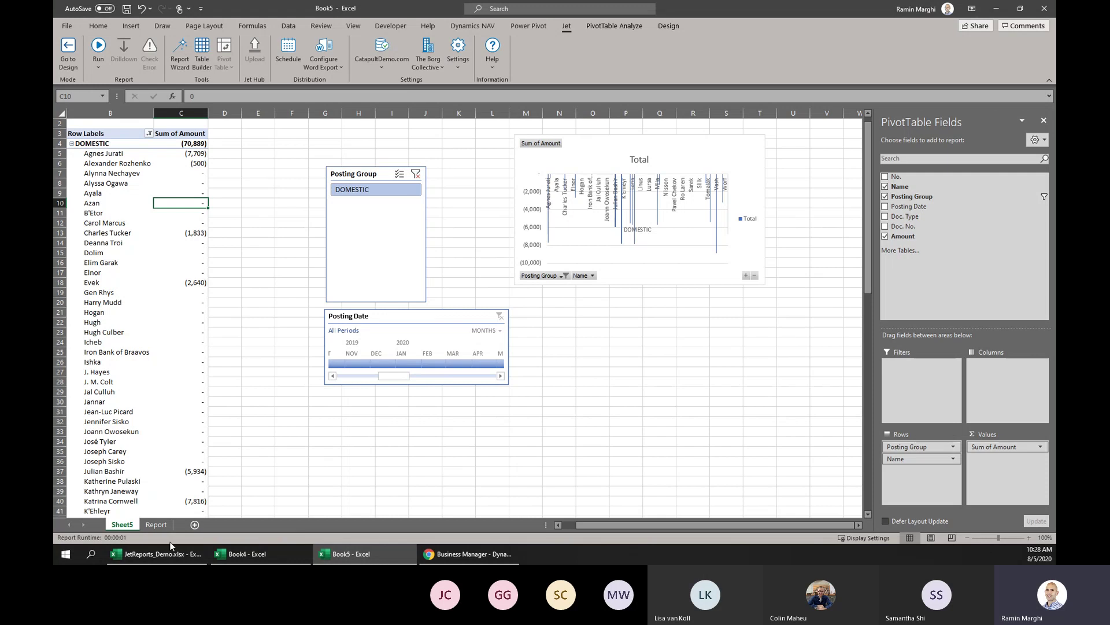
pyautogui.click(156, 524)
pyautogui.click(309, 242)
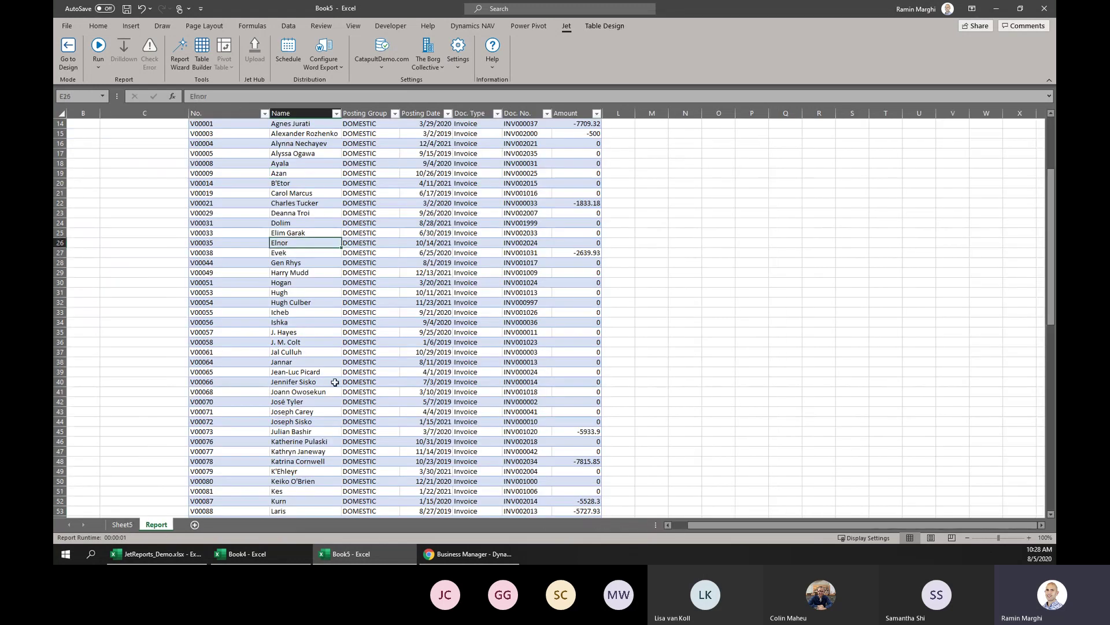
pyautogui.scroll(4, 335, 382)
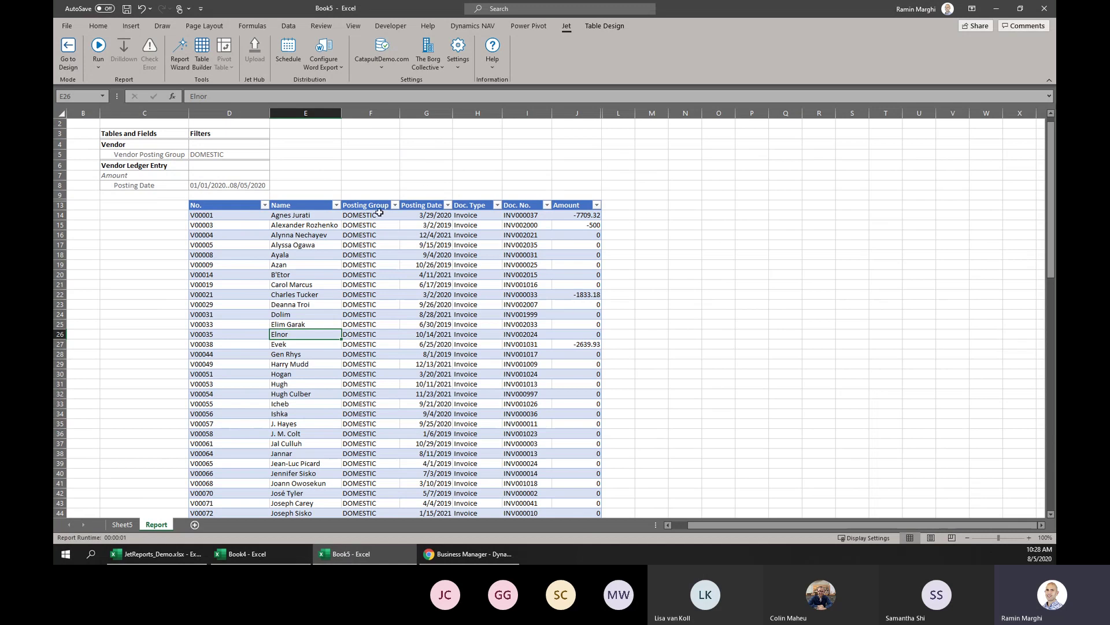
pyautogui.click(694, 214)
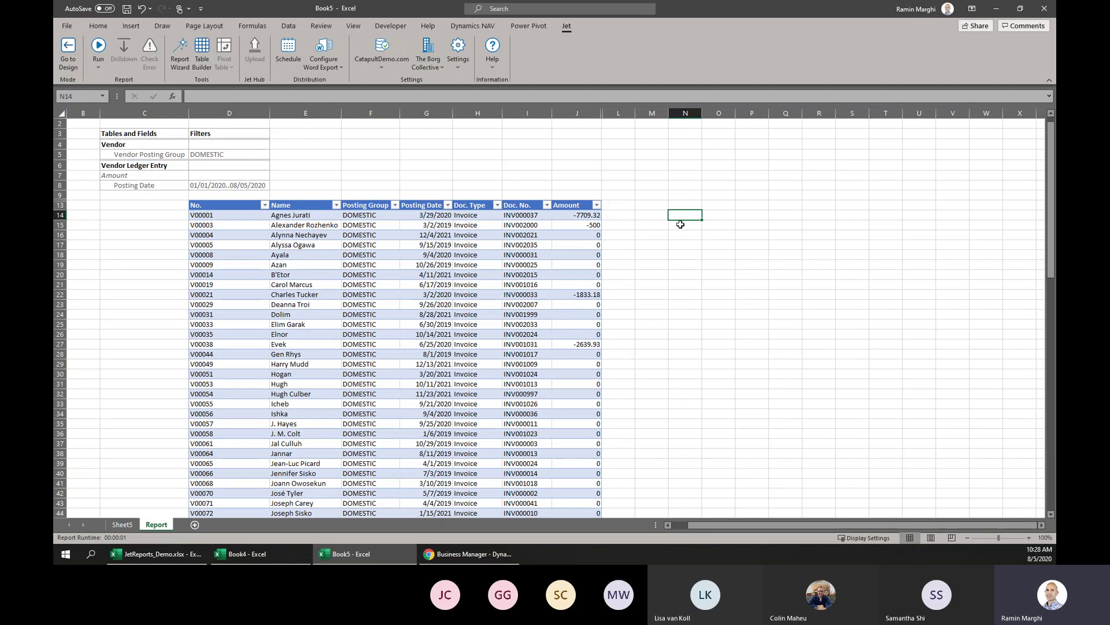
# Create a blank workbook and initialise it as a Jet report in Design mode.
pyautogui.hotkey('ctrl', 'n')
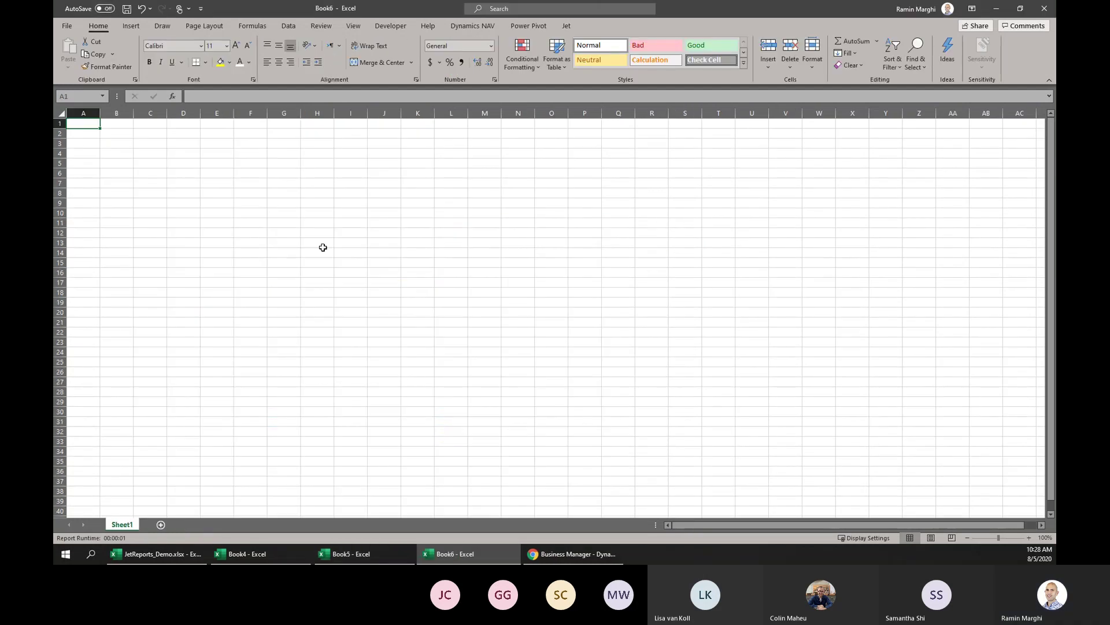
pyautogui.click(567, 25)
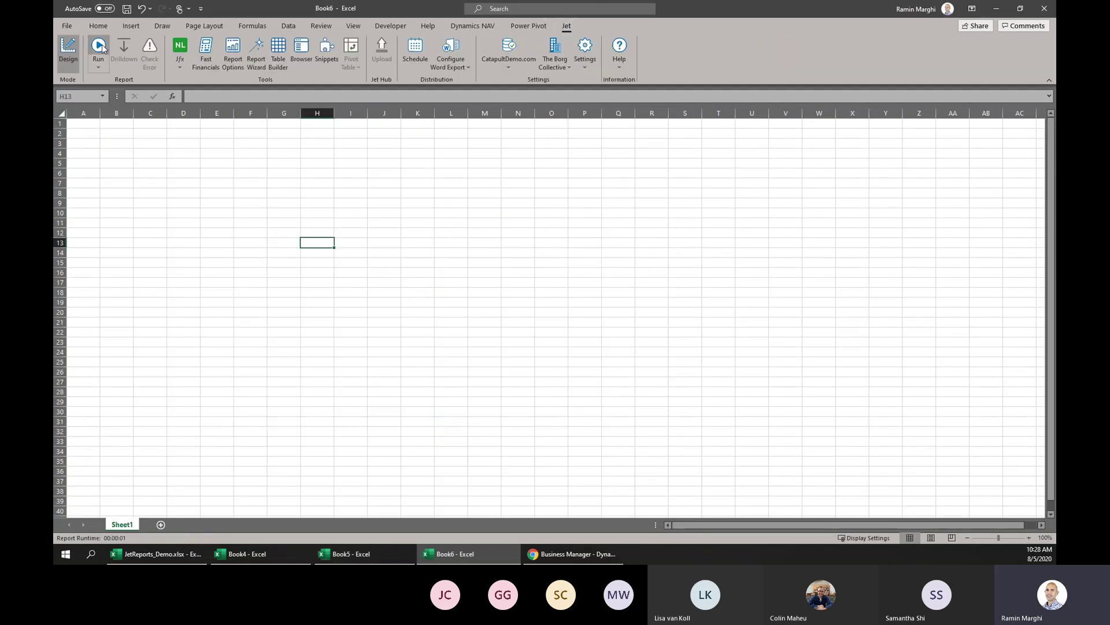
pyautogui.click(68, 48)
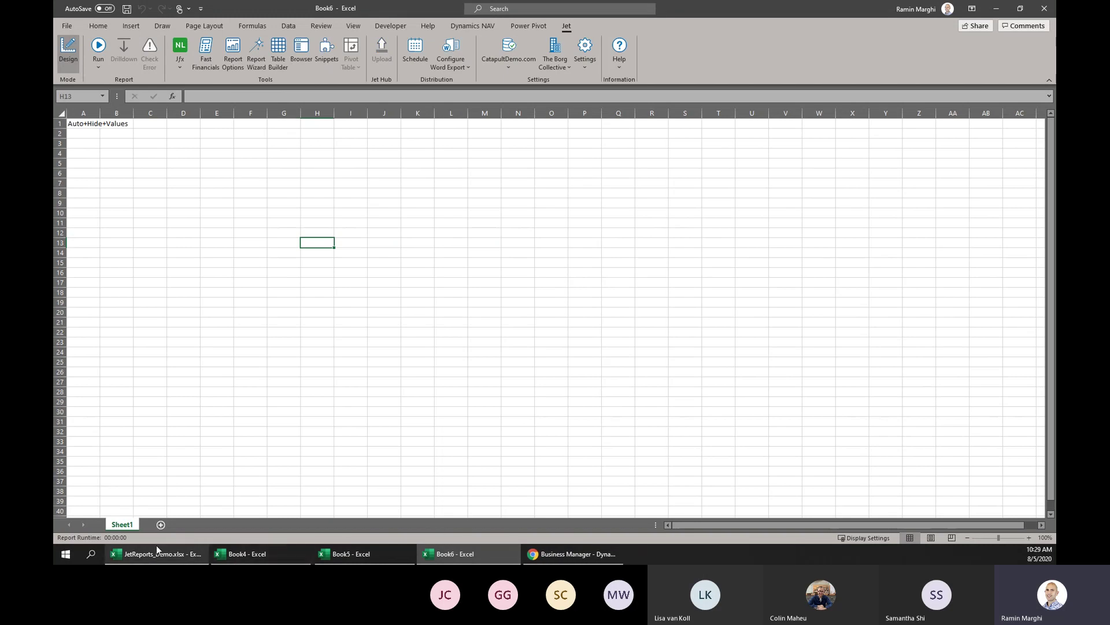
# Close the Book5 and Book4 workbooks without saving their changes.
pyautogui.click(385, 553)
pyautogui.hotkey('ctrl', 'w')
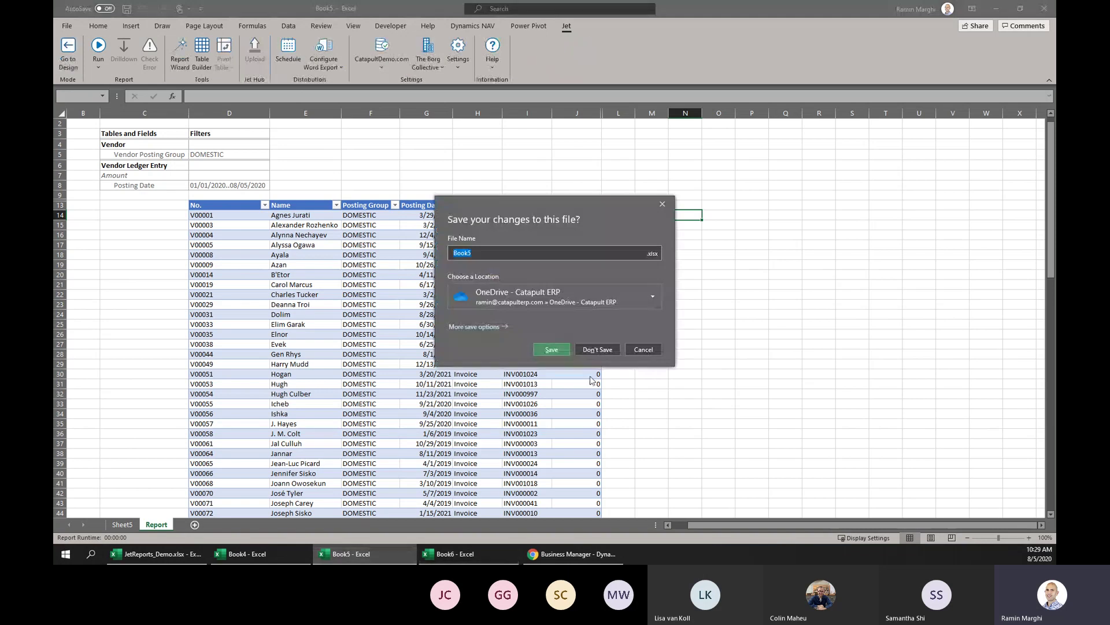
pyautogui.click(596, 350)
pyautogui.click(289, 552)
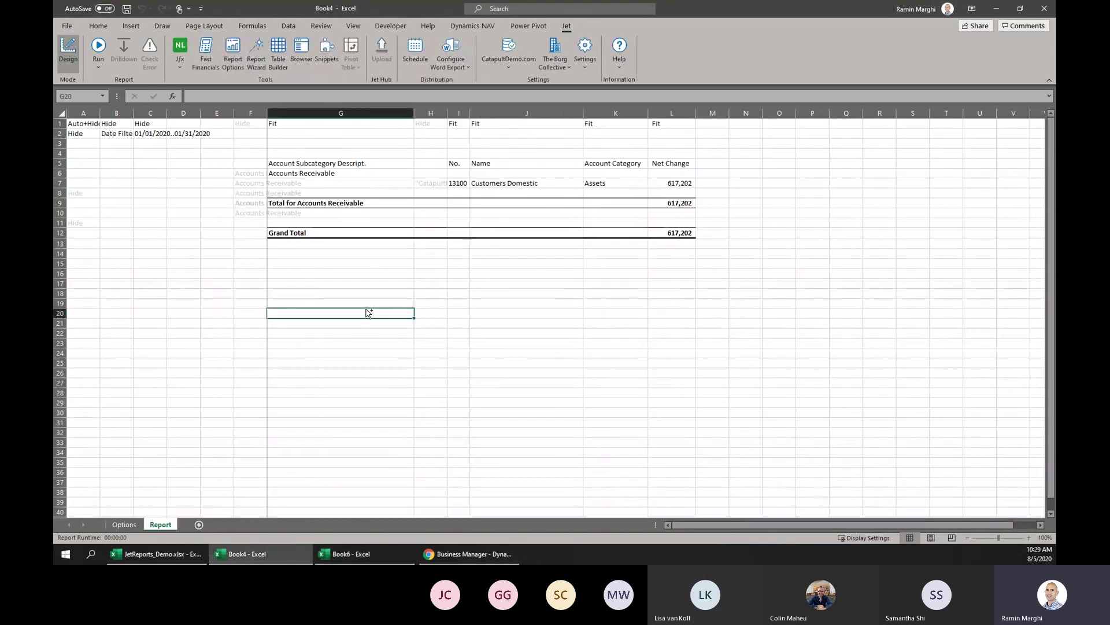
pyautogui.hotkey('ctrl', 'w')
pyautogui.click(597, 349)
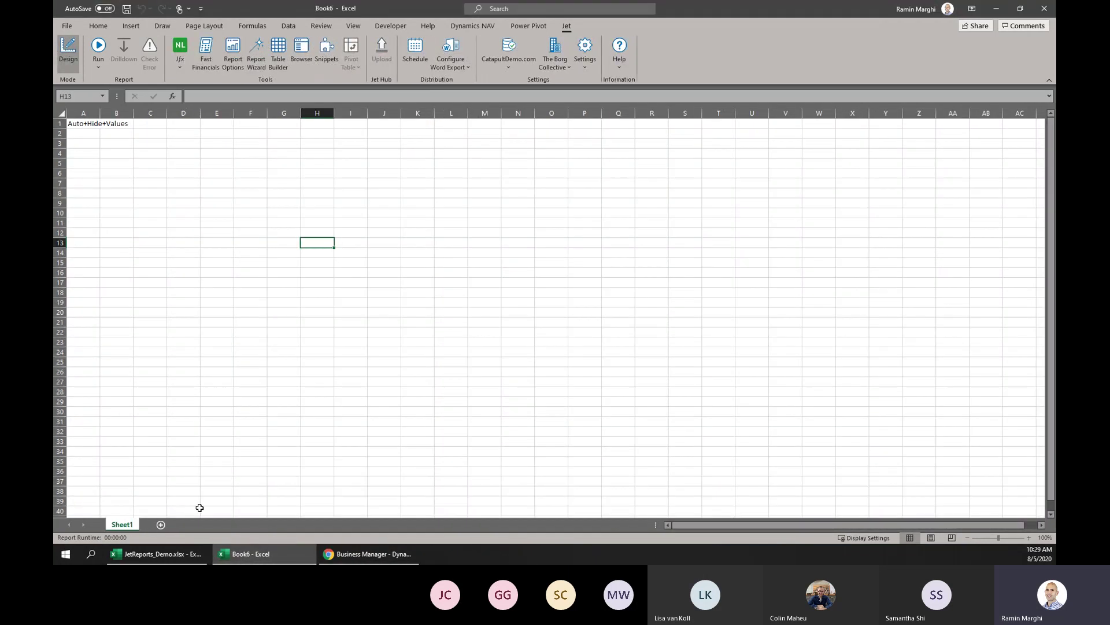
# Look at the account report in JetReports_Demo.xlsx and return to the new blank workbook.
pyautogui.click(237, 58)
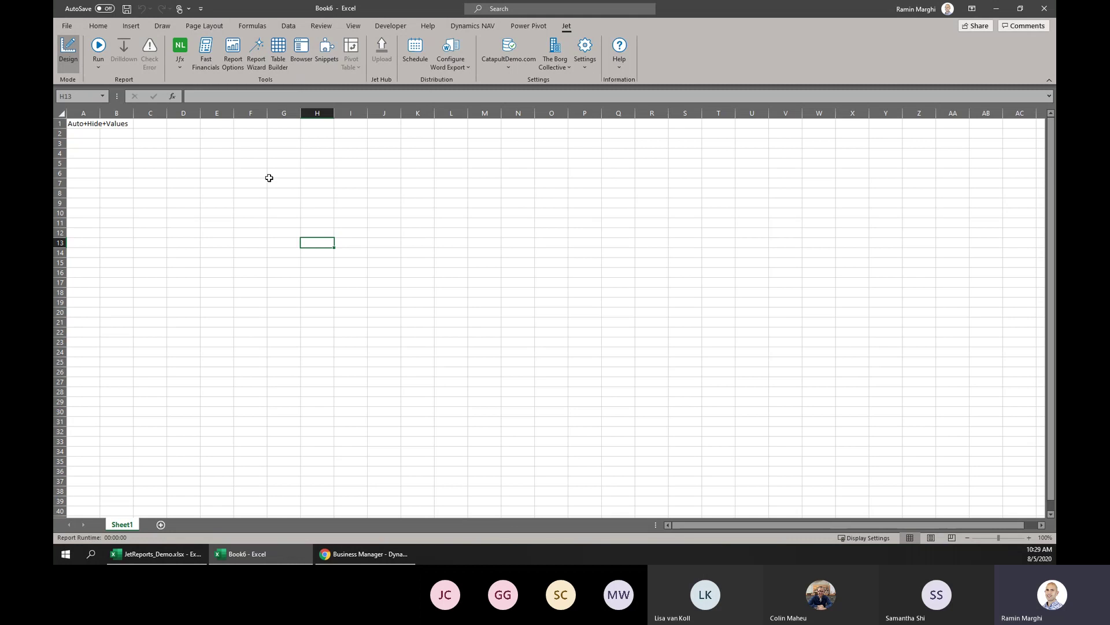
pyautogui.click(150, 152)
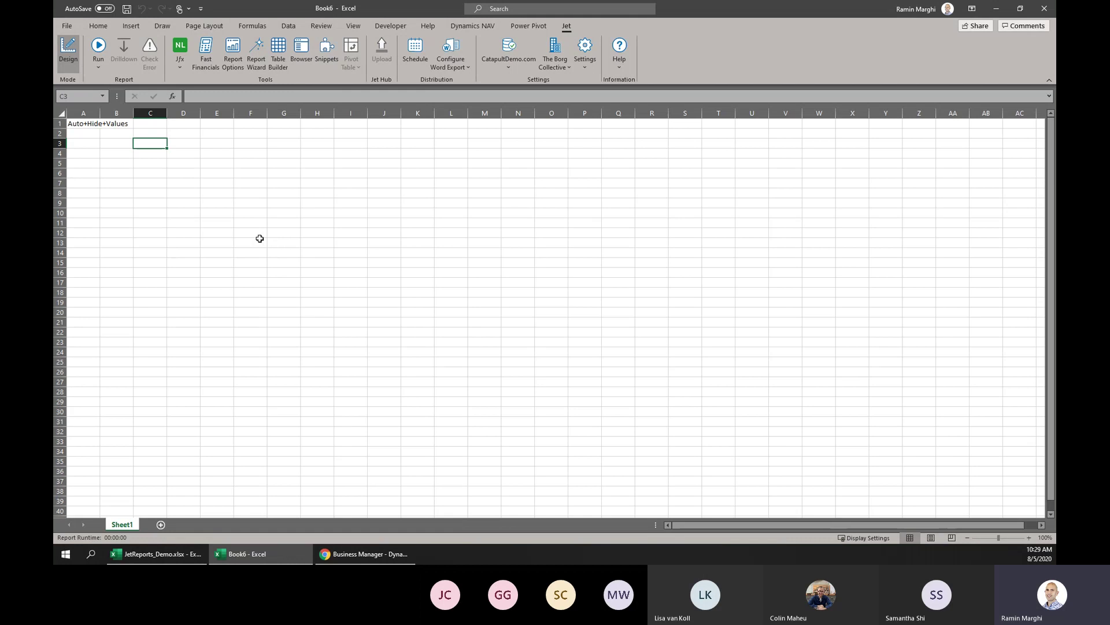
pyautogui.click(187, 556)
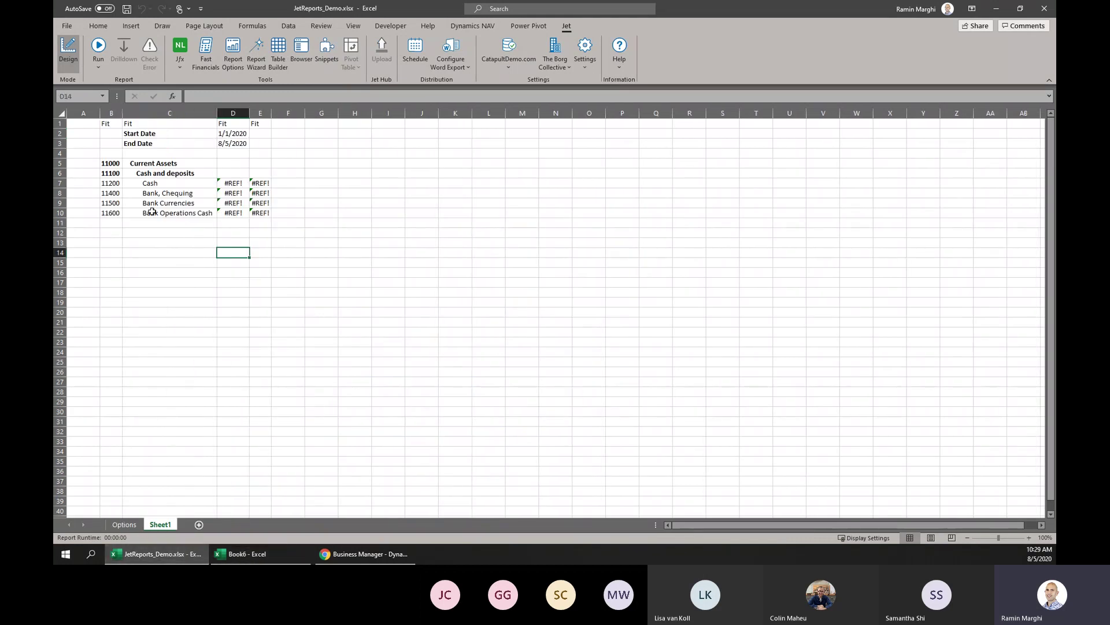
pyautogui.click(247, 554)
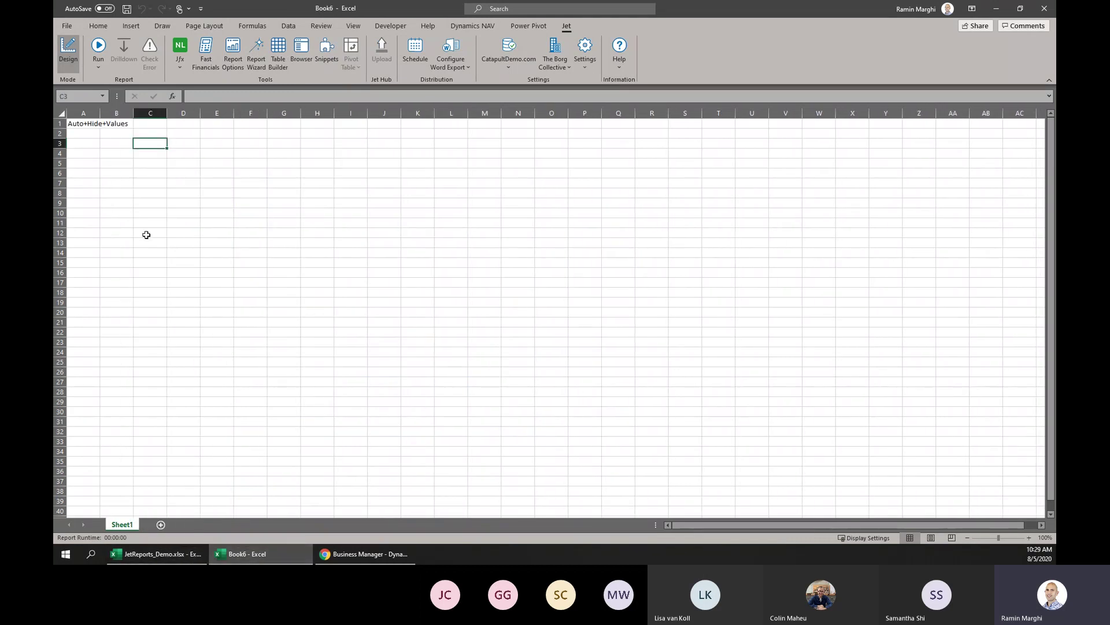
pyautogui.moveTo(157, 161); pyautogui.dragTo(156, 490)
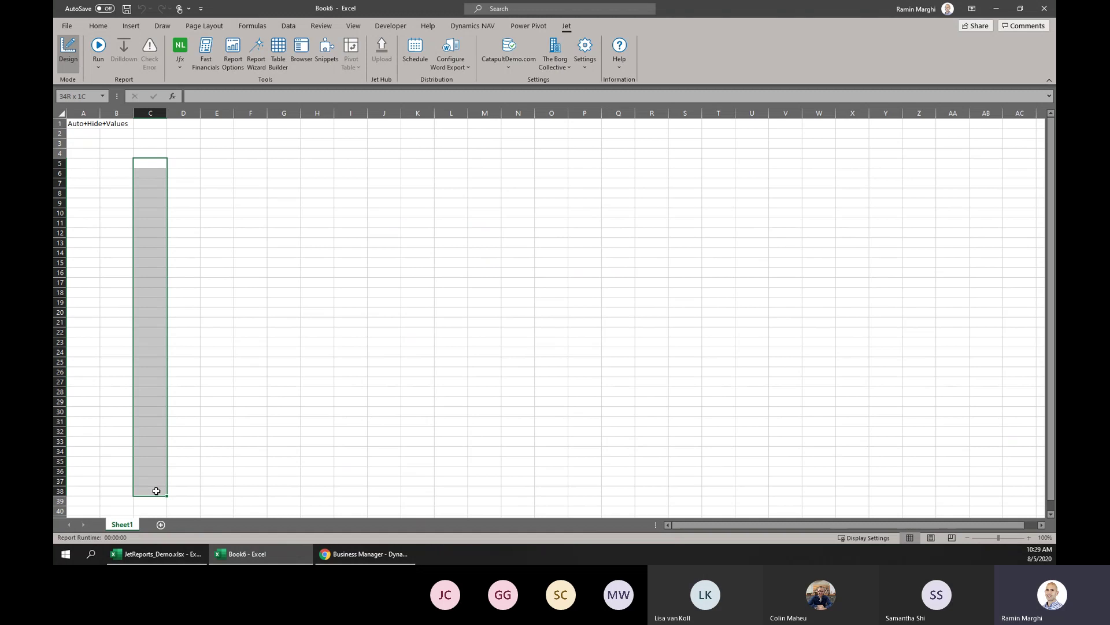
pyautogui.moveTo(181, 162); pyautogui.dragTo(513, 168)
pyautogui.click(441, 271)
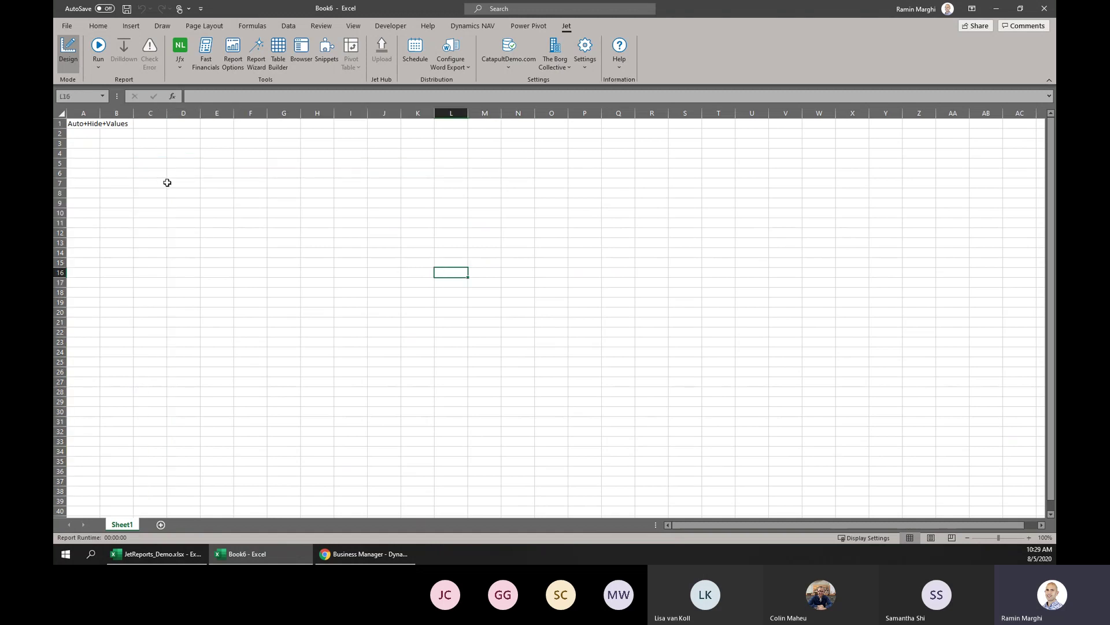
pyautogui.click(185, 170)
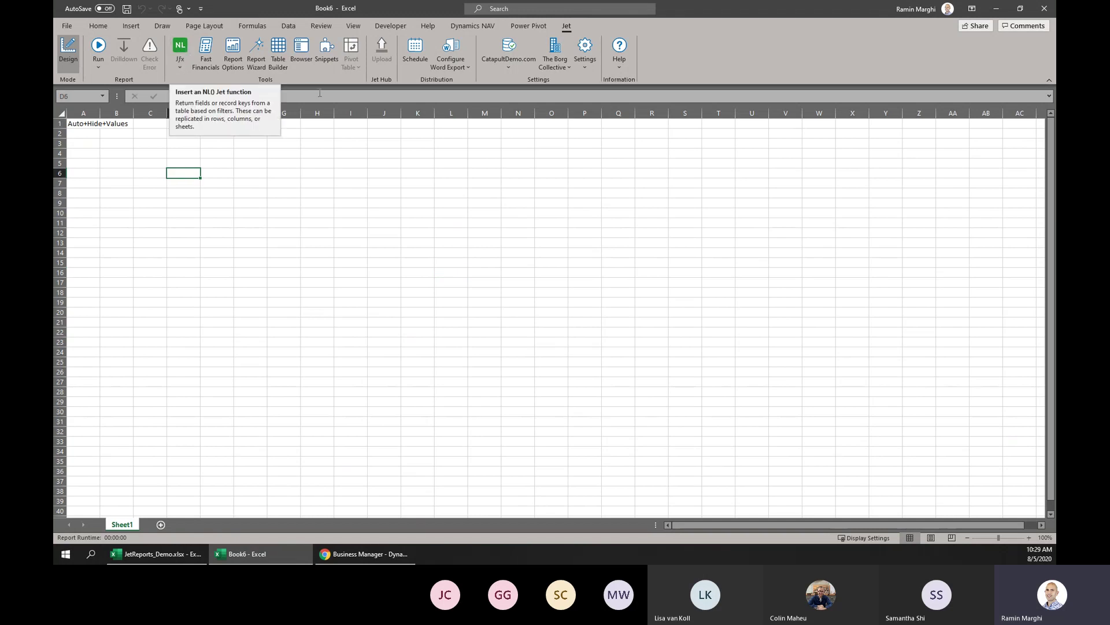
pyautogui.click(265, 98)
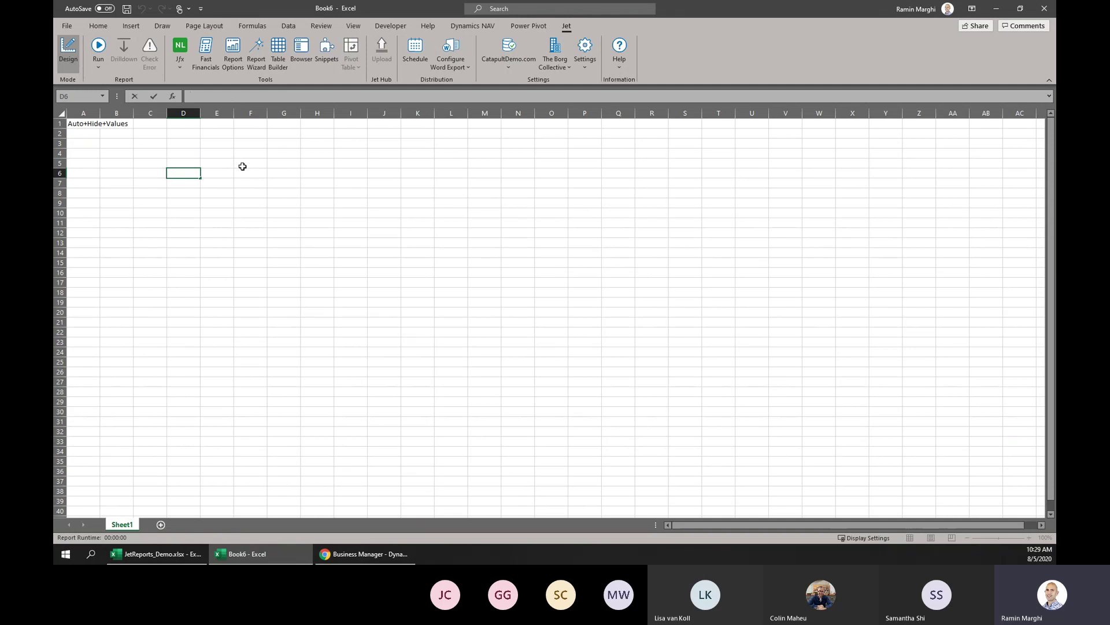
pyautogui.click(154, 162)
pyautogui.click(154, 192)
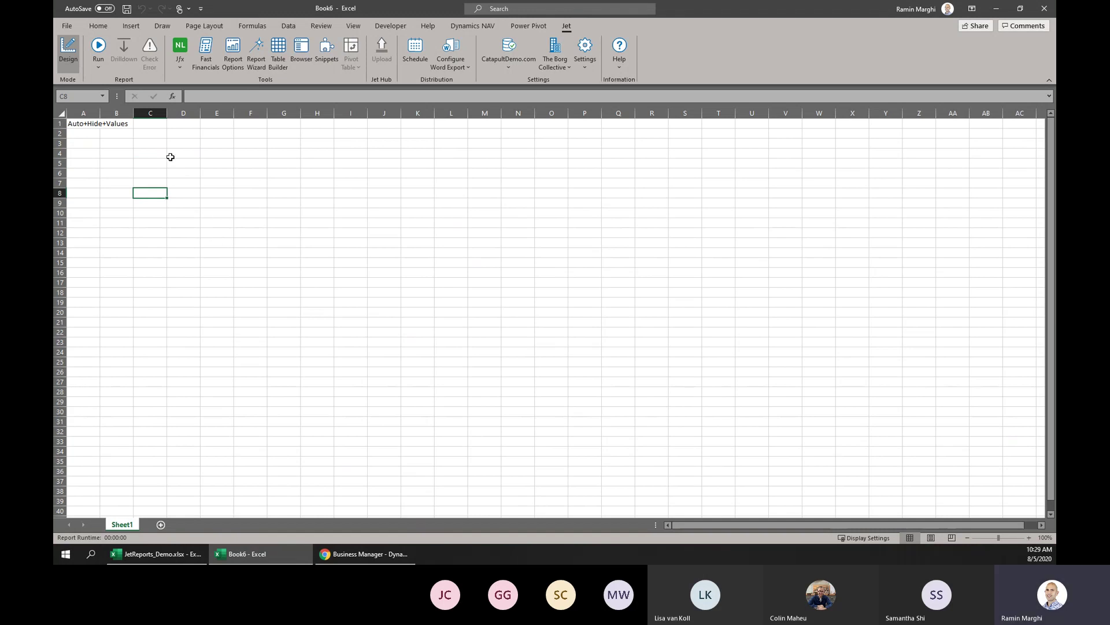
# Autofit column A and enter =NL("Rows","G/L Account","No.","Account Type","Posting") in cell C7.
pyautogui.doubleClick(98, 111)
pyautogui.click(168, 183)
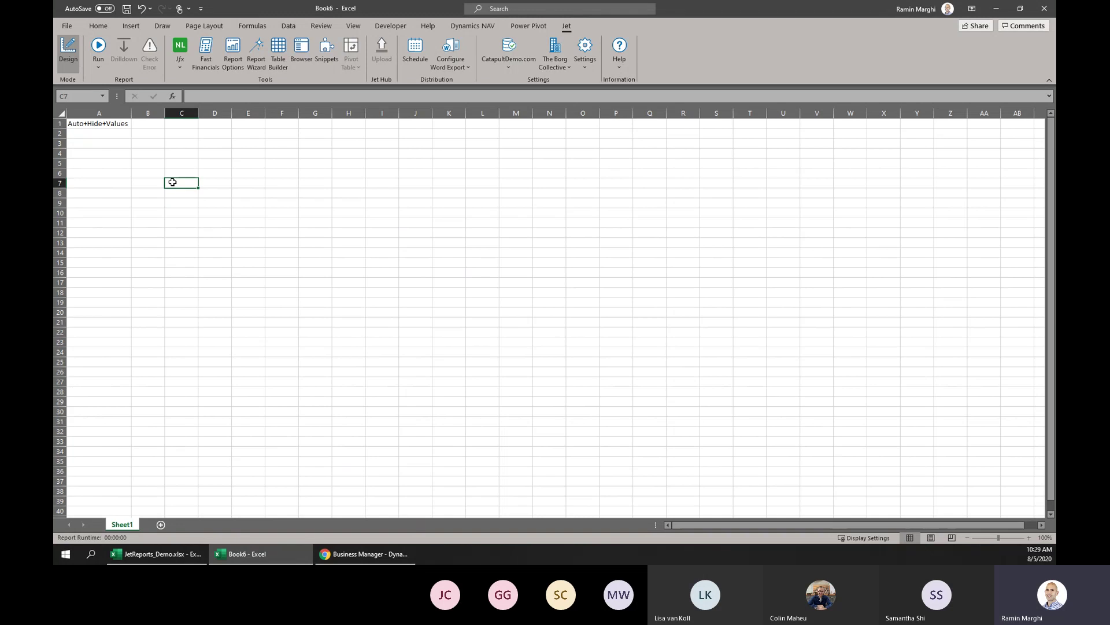
pyautogui.write('=NL("')
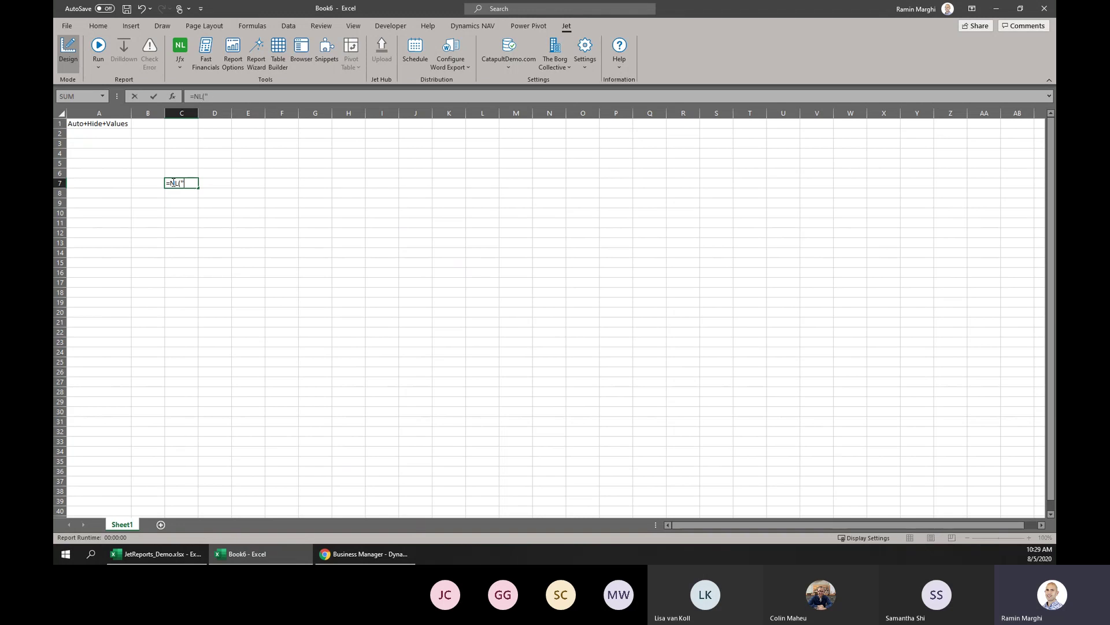
pyautogui.write('Rows","G/L Account","No.",')
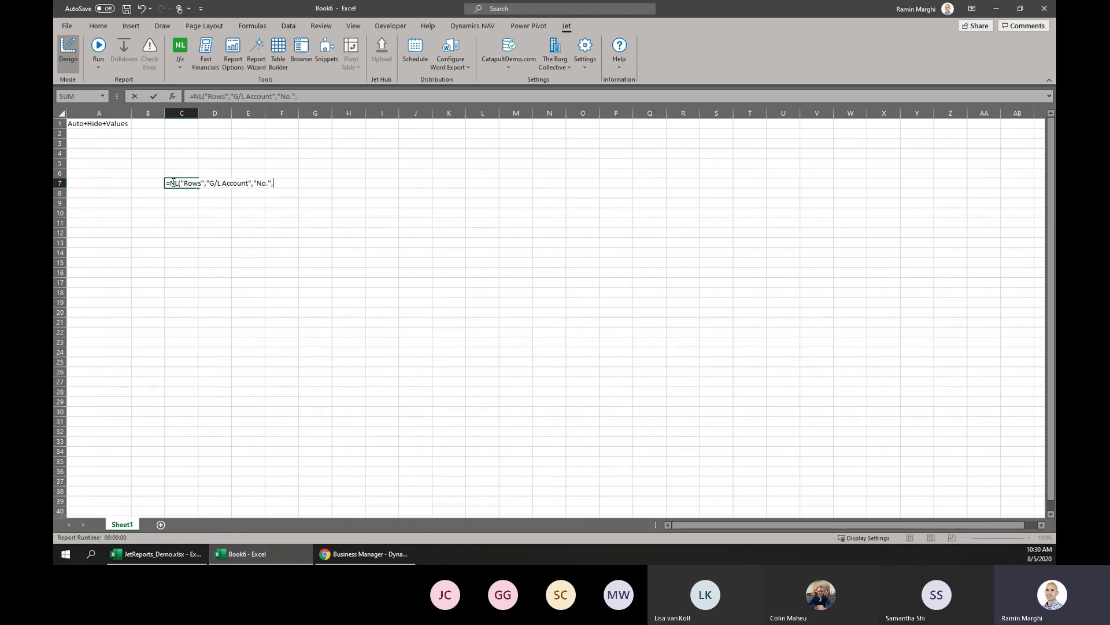
pyautogui.write('"Account Type","Posting')
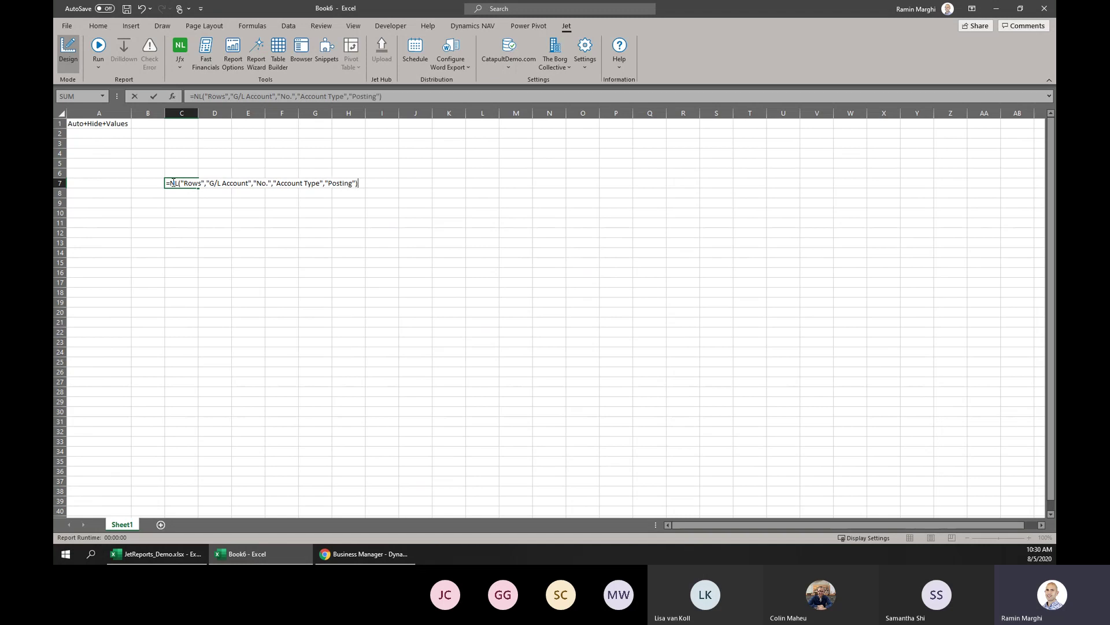
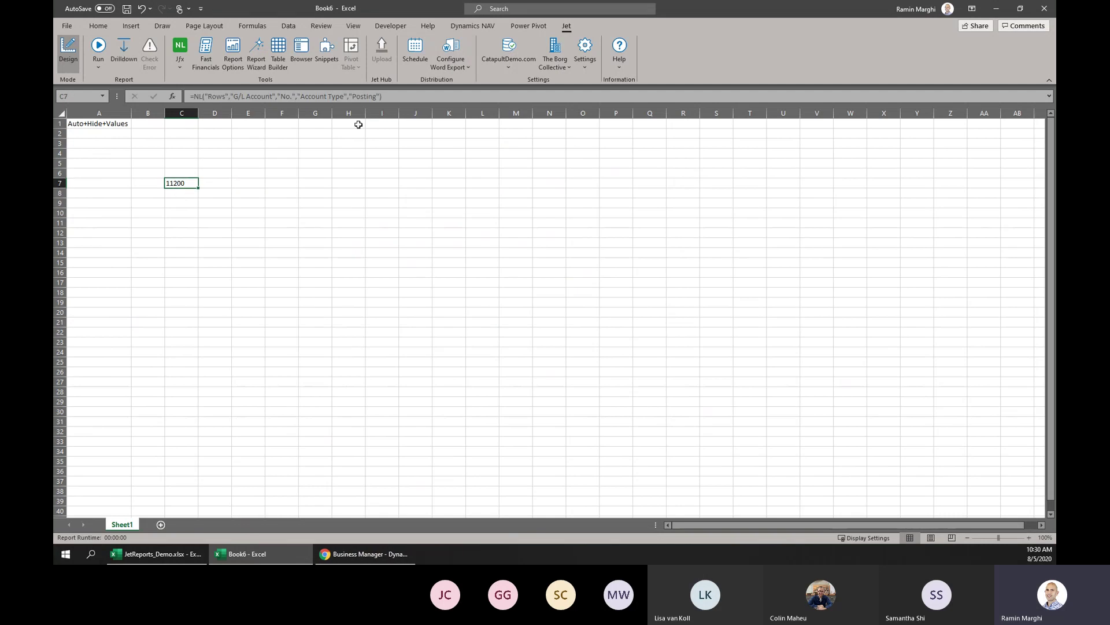
# Examine the What, Table and Field choices for C7's NL function in the Jet Function Wizard.
pyautogui.click(180, 46)
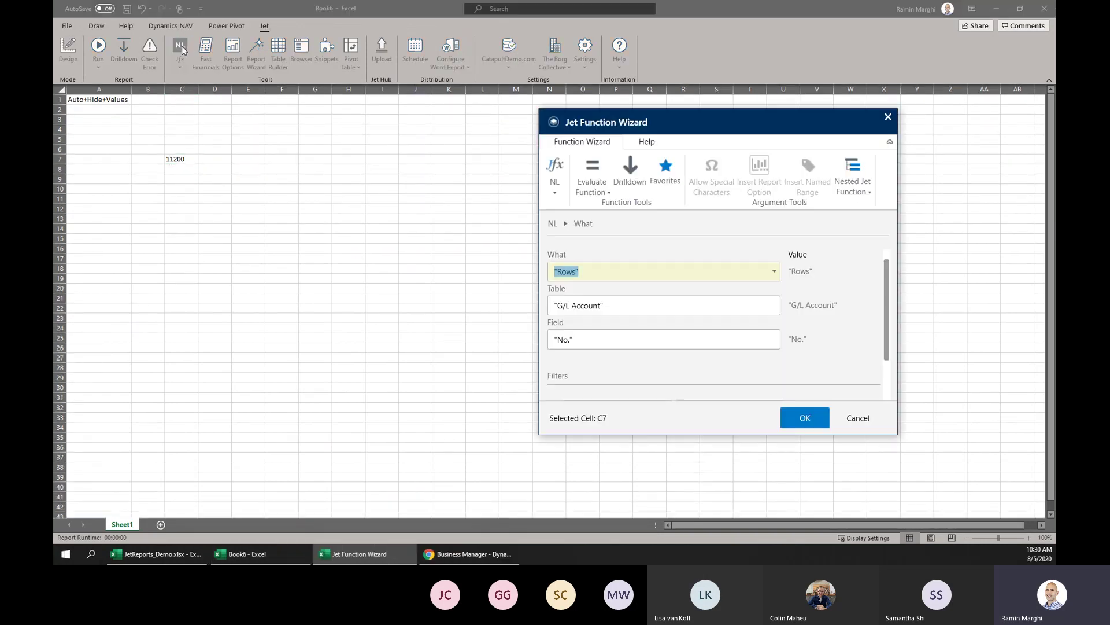
pyautogui.click(775, 271)
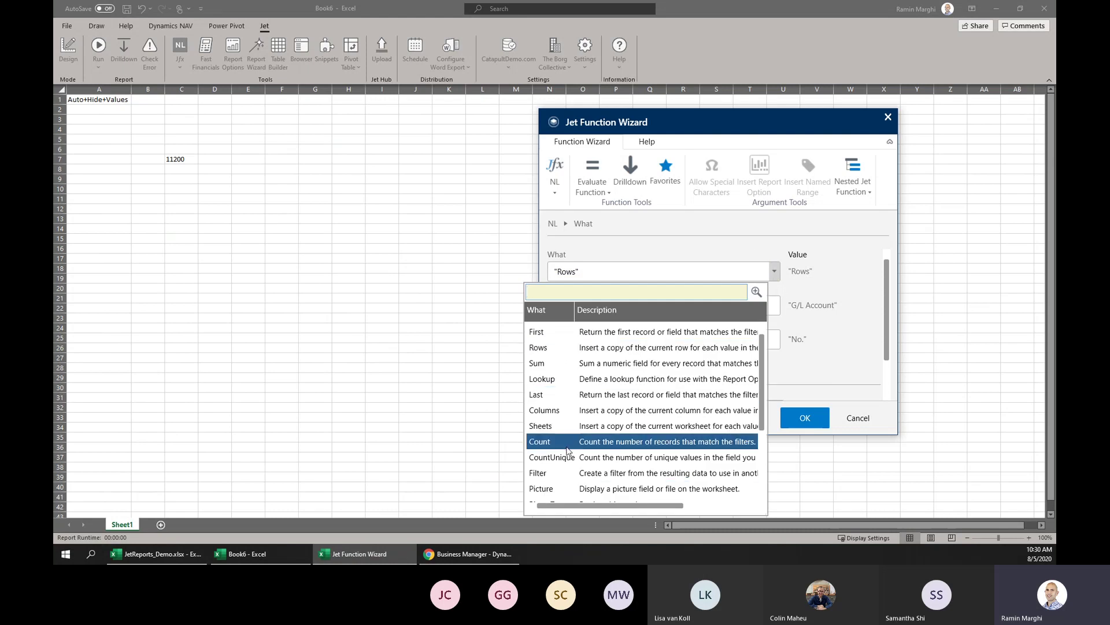
pyautogui.click(854, 304)
pyautogui.click(664, 305)
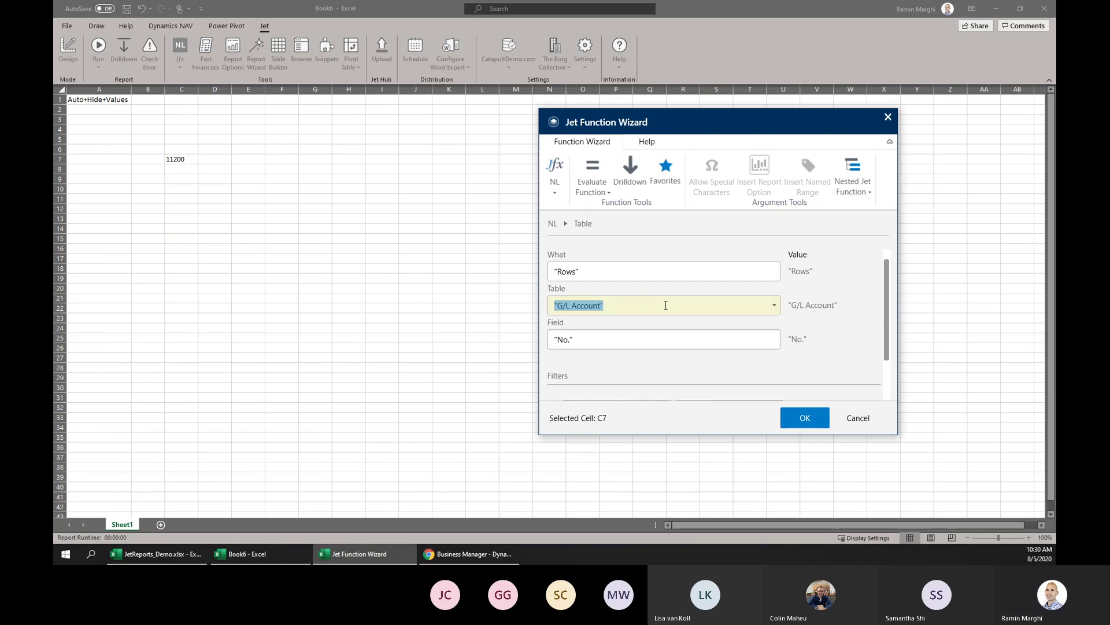
pyautogui.click(774, 305)
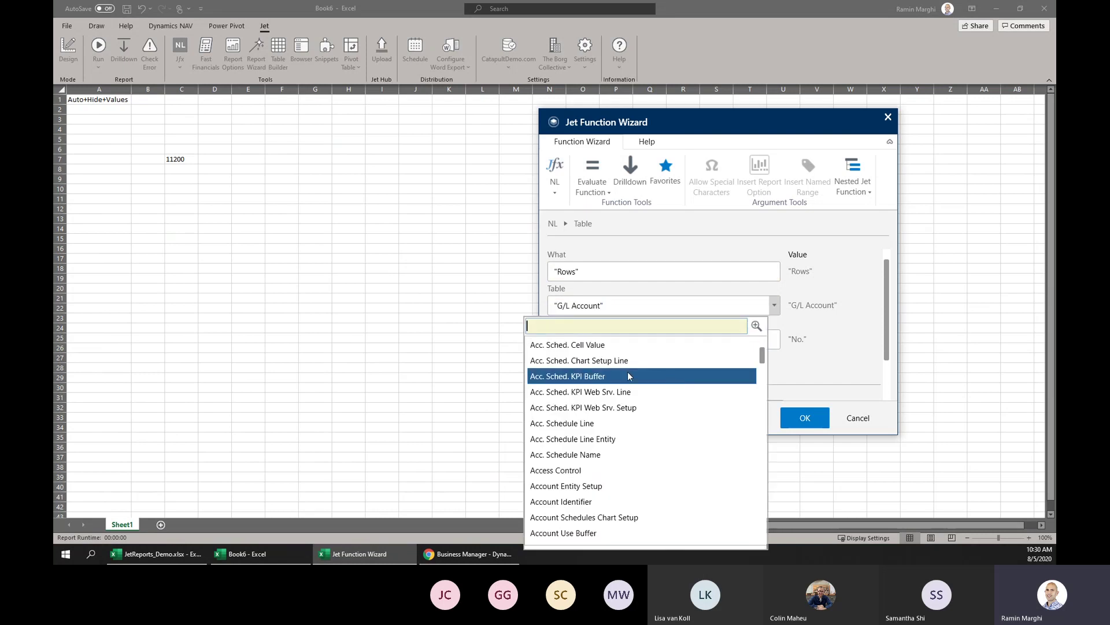
pyautogui.click(862, 314)
pyautogui.click(748, 342)
pyautogui.click(773, 340)
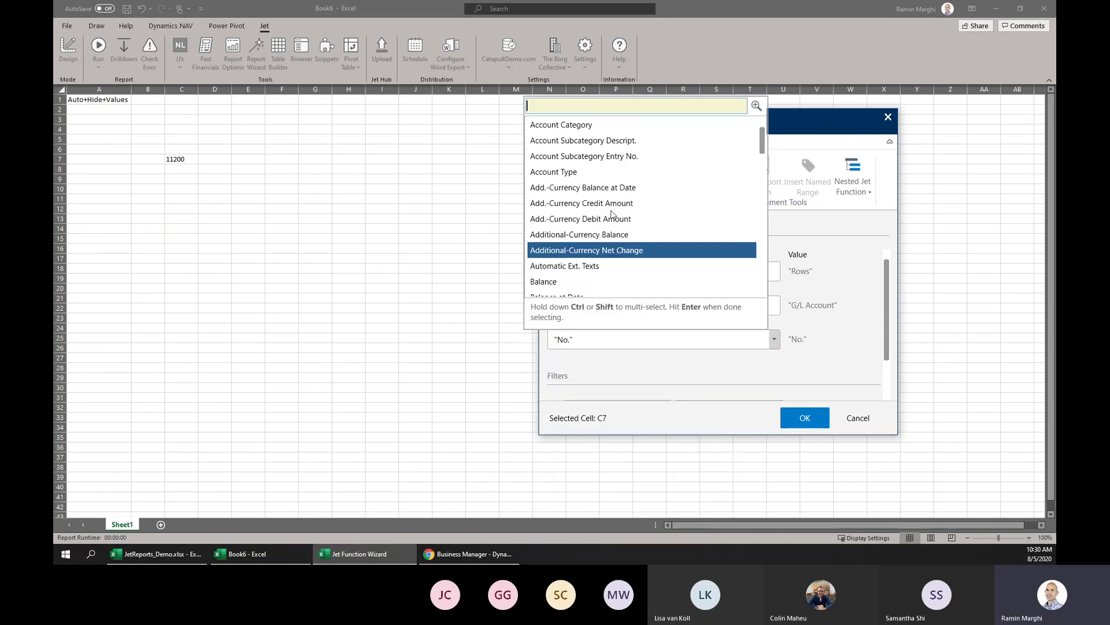
pyautogui.click(861, 351)
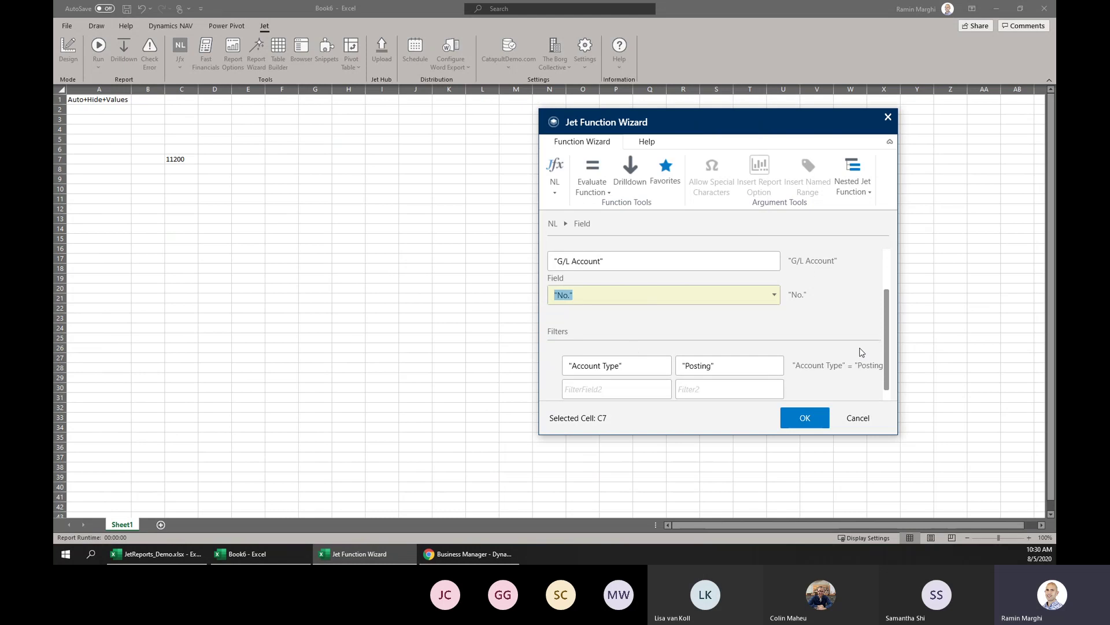
# Add a second filter, Limit= with value 10, to C7's NL function and apply it.
pyautogui.click(632, 368)
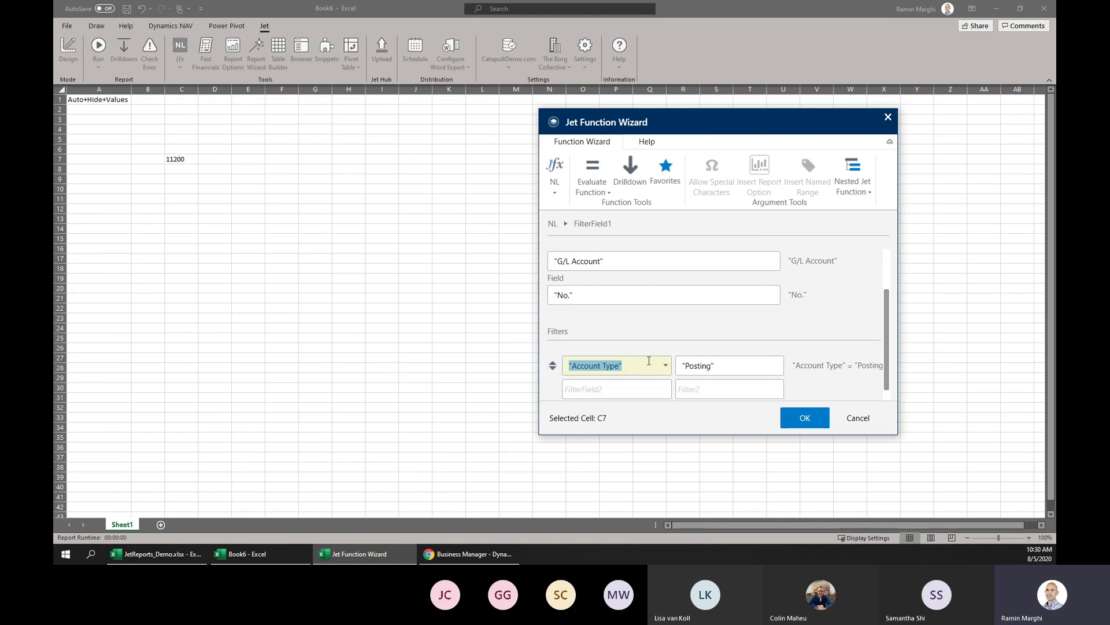
pyautogui.click(643, 390)
pyautogui.click(666, 388)
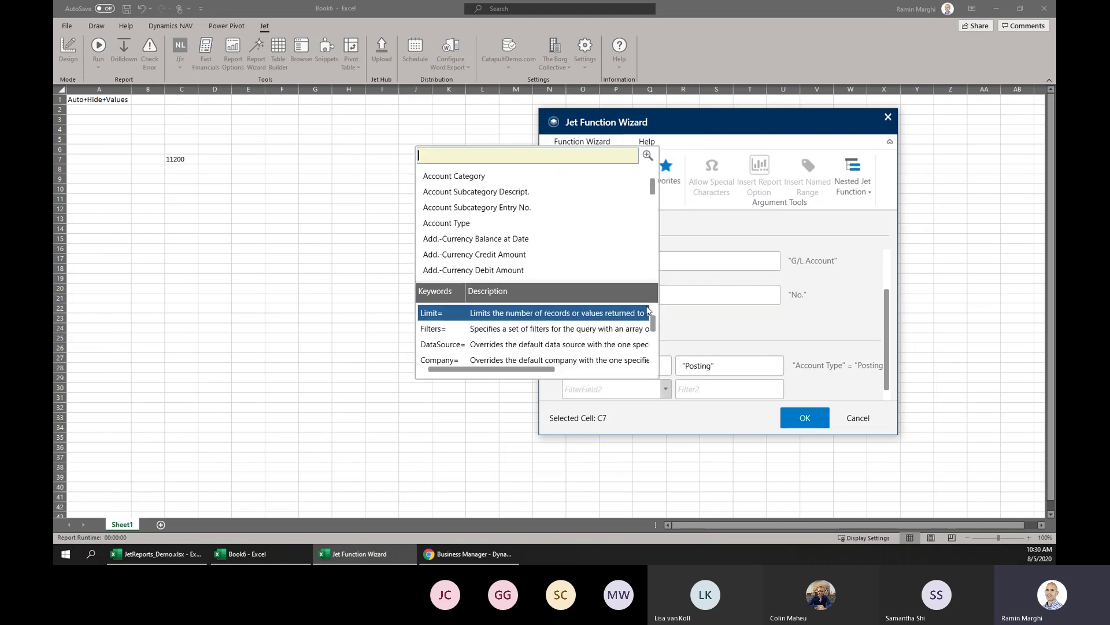
pyautogui.scroll(-3, 510, 219)
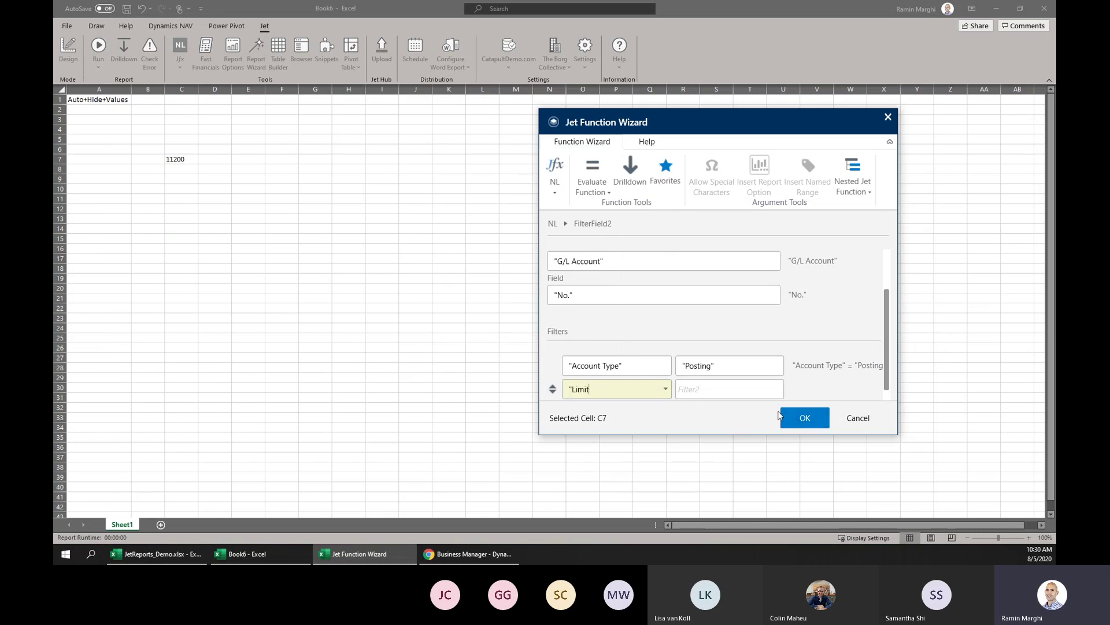
pyautogui.press('Tab')
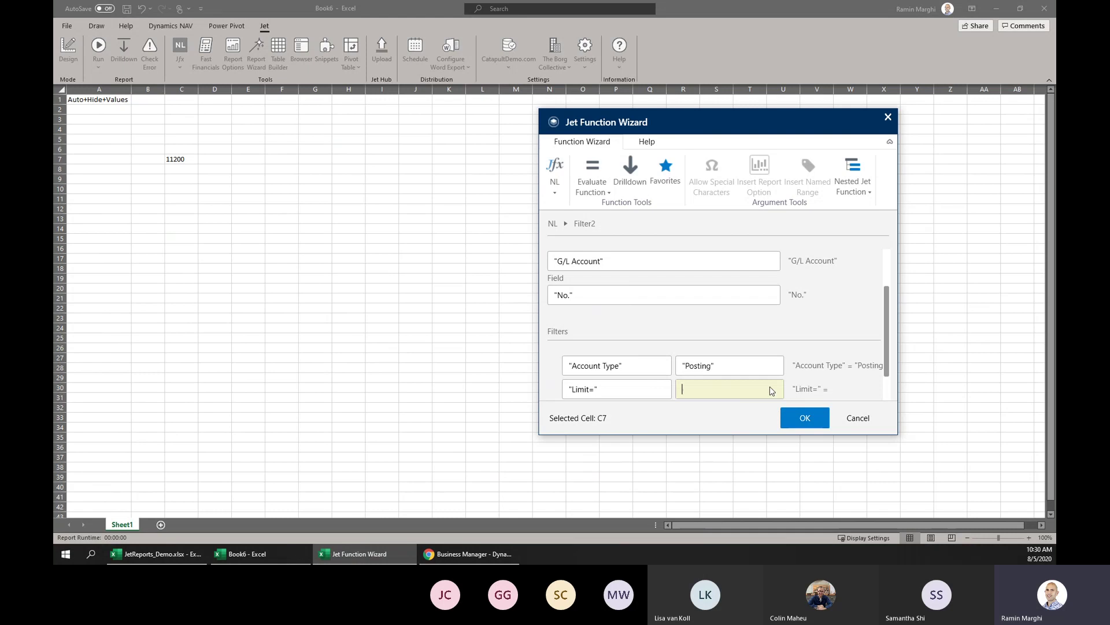
pyautogui.write('10')
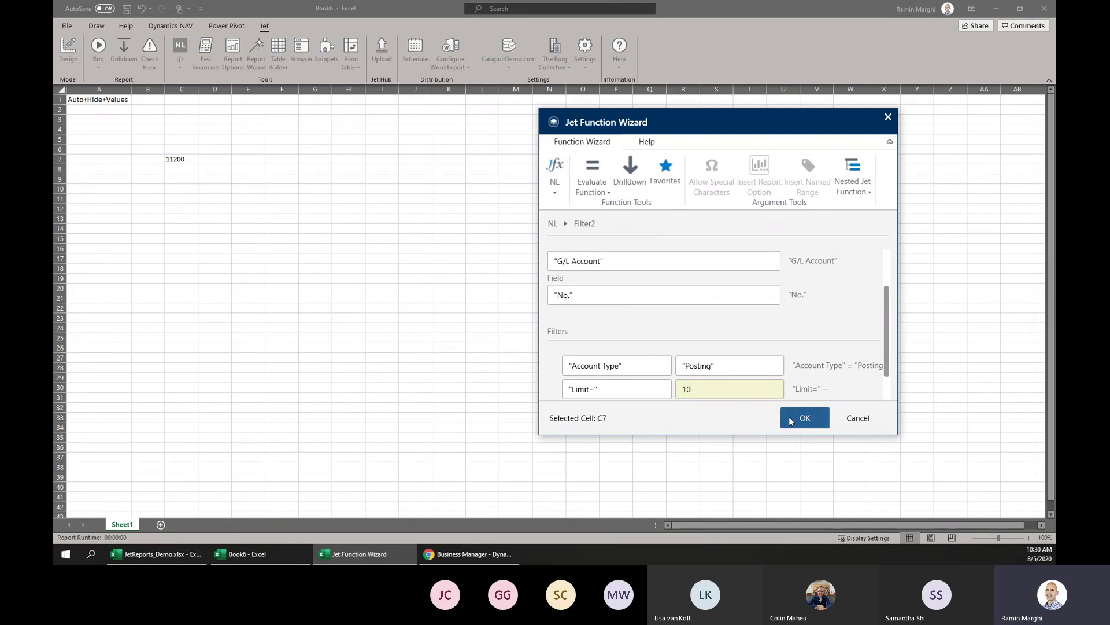
pyautogui.click(598, 425)
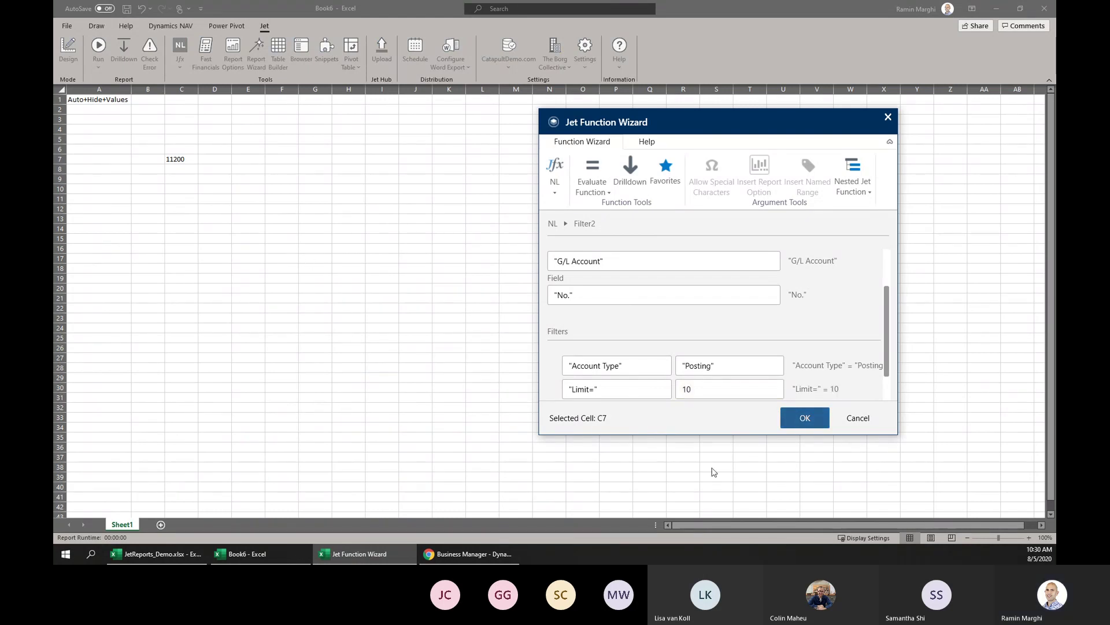
pyautogui.click(795, 425)
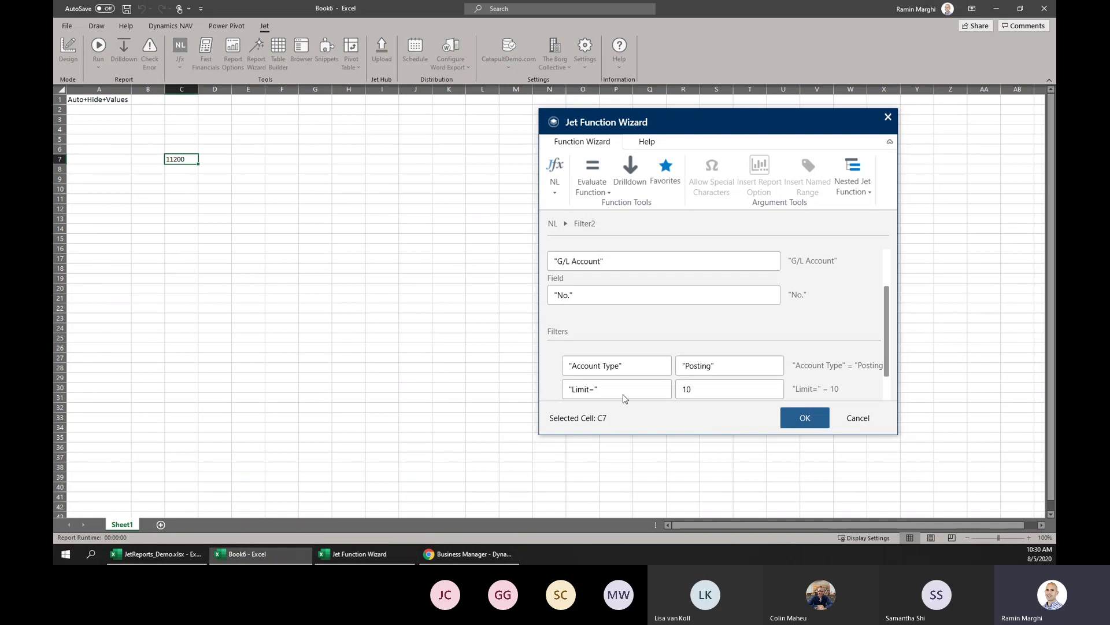
# Try the Link= and Company= keywords as the third filter of C7's NL function, discarding the changes.
pyautogui.click(180, 206)
pyautogui.click(180, 182)
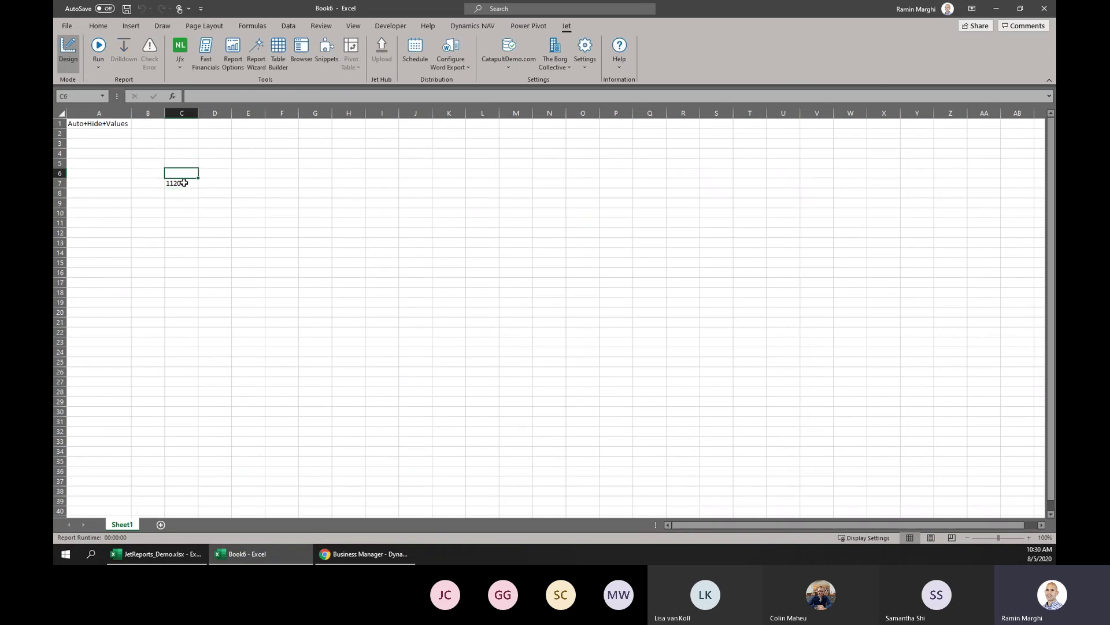
pyautogui.click(180, 48)
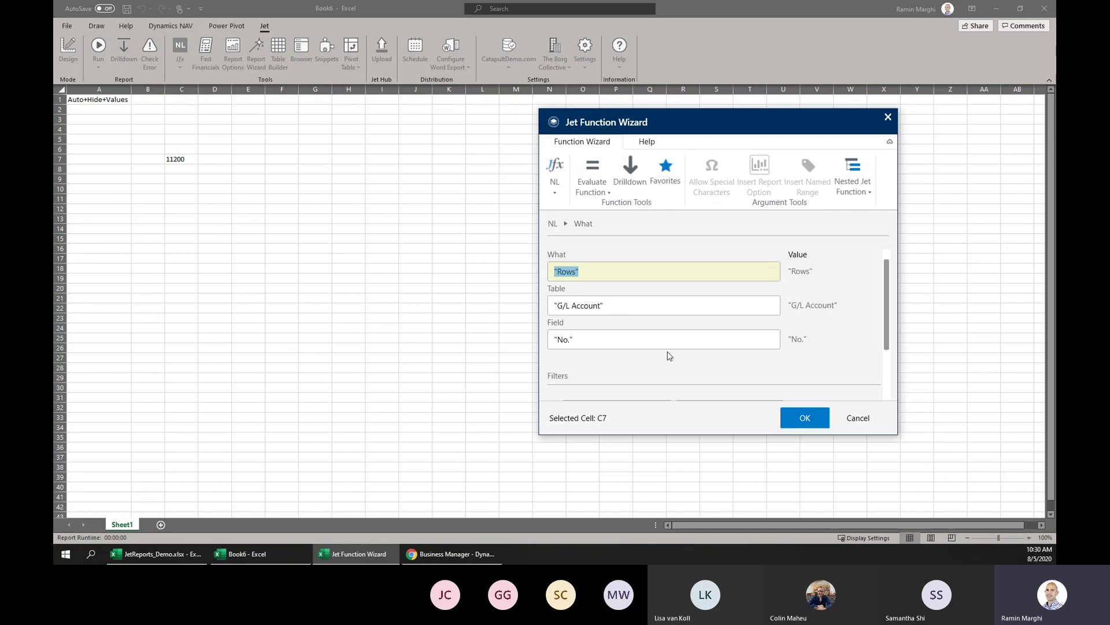
pyautogui.scroll(-5, 665, 354)
pyautogui.click(645, 391)
pyautogui.click(666, 389)
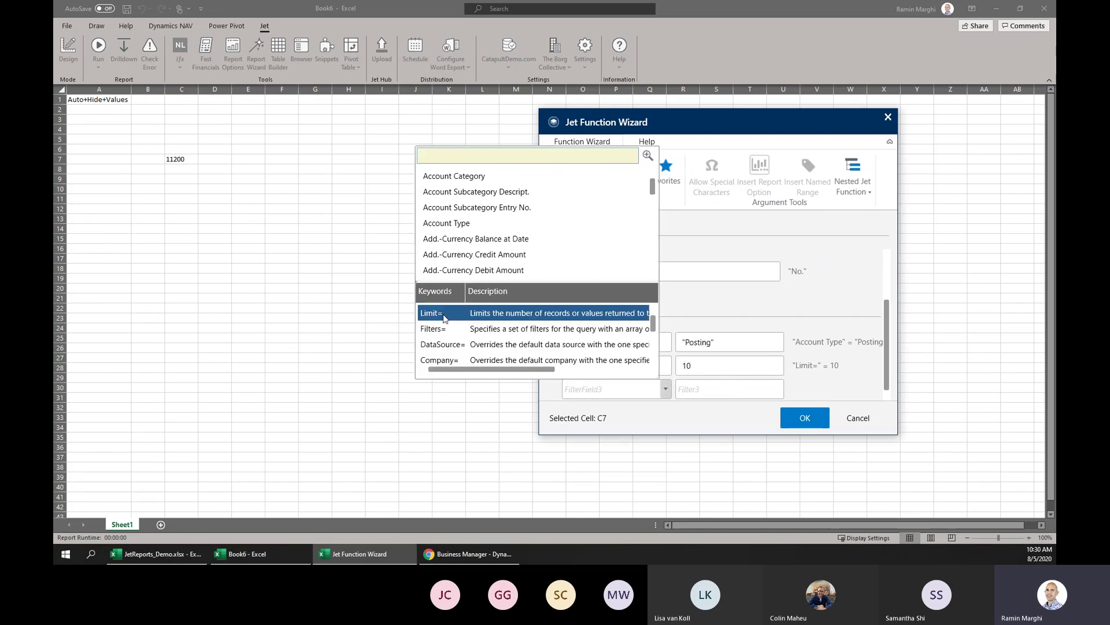
pyautogui.click(460, 361)
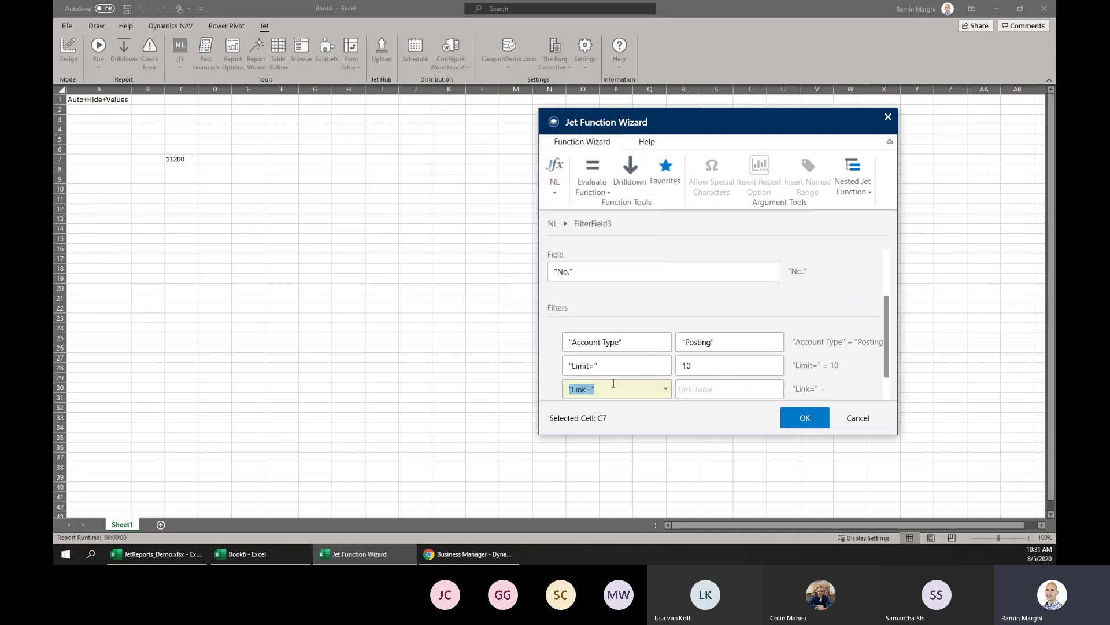
pyautogui.click(666, 389)
pyautogui.scroll(-2, 484, 321)
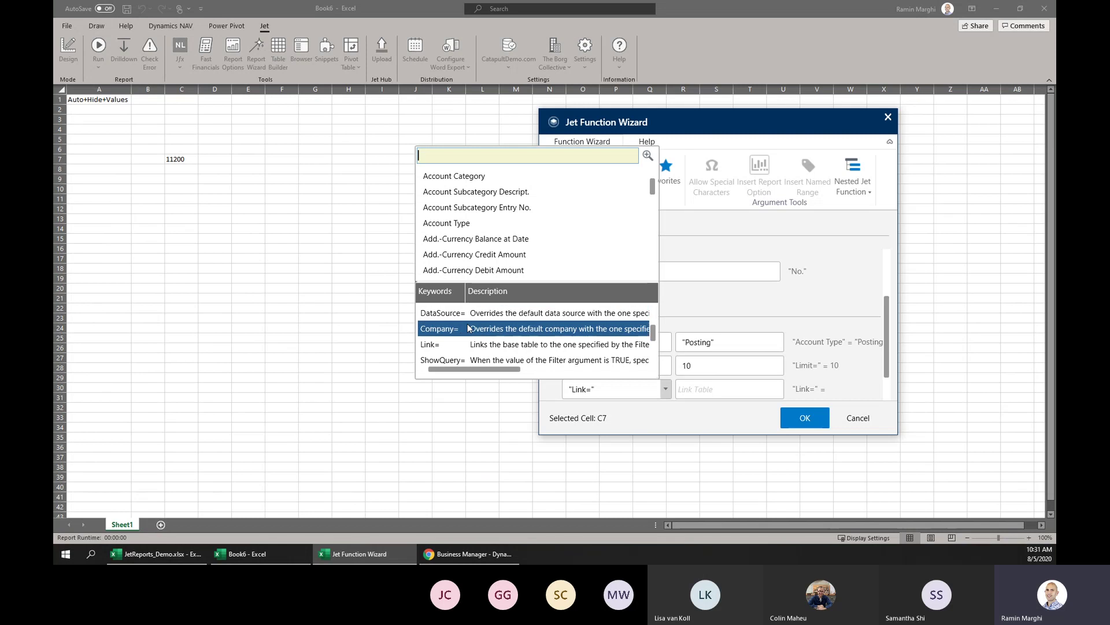
pyautogui.click(460, 330)
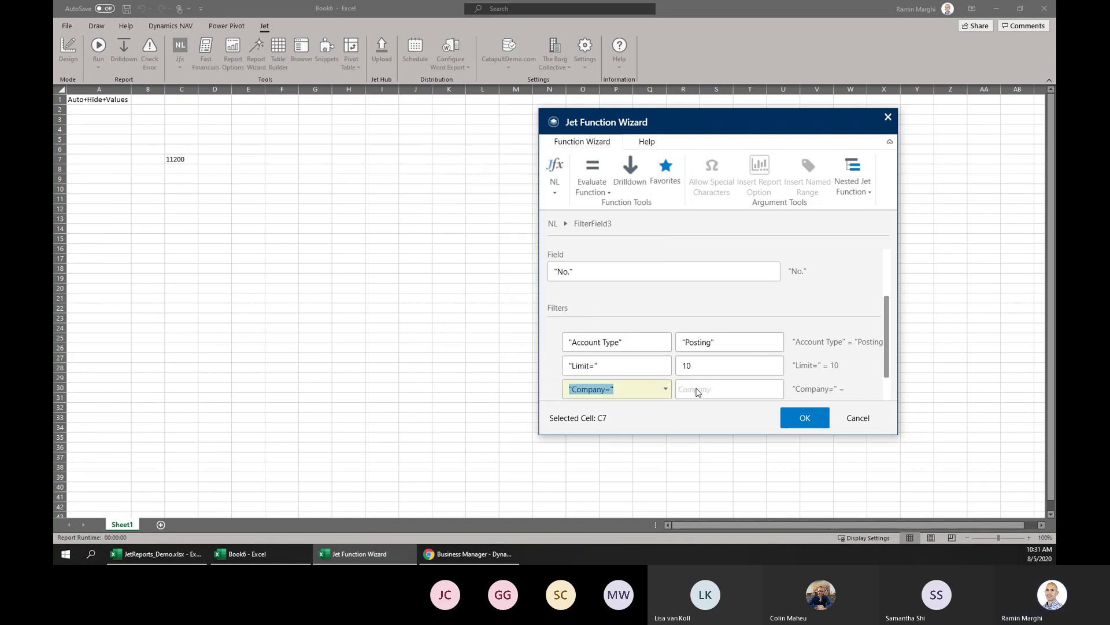
pyautogui.click(778, 389)
pyautogui.click(778, 391)
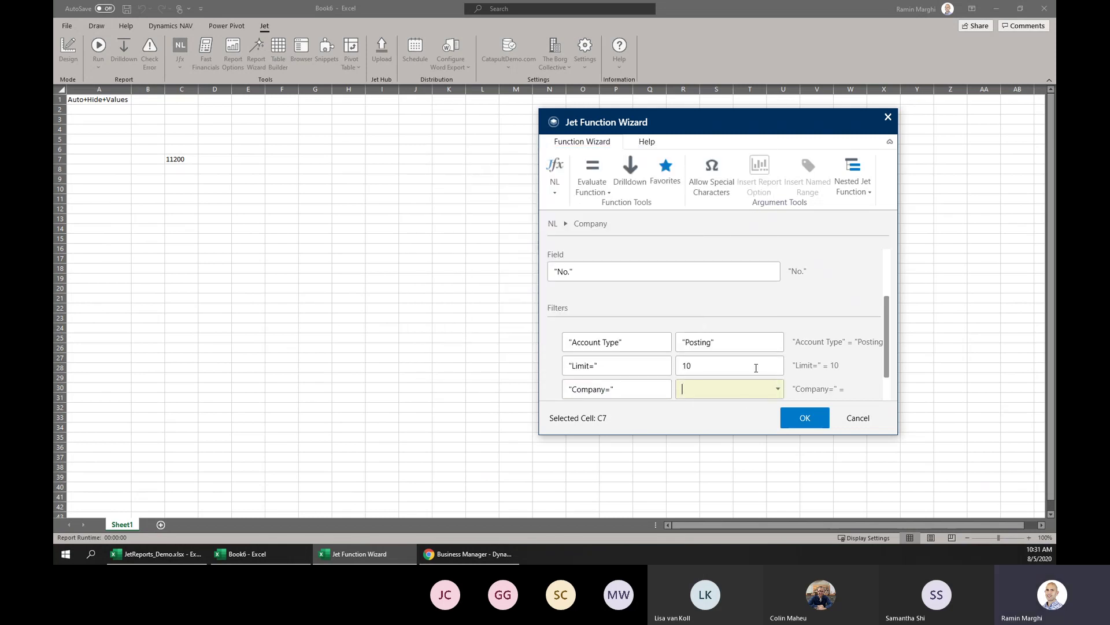
pyautogui.click(857, 418)
pyautogui.click(183, 162)
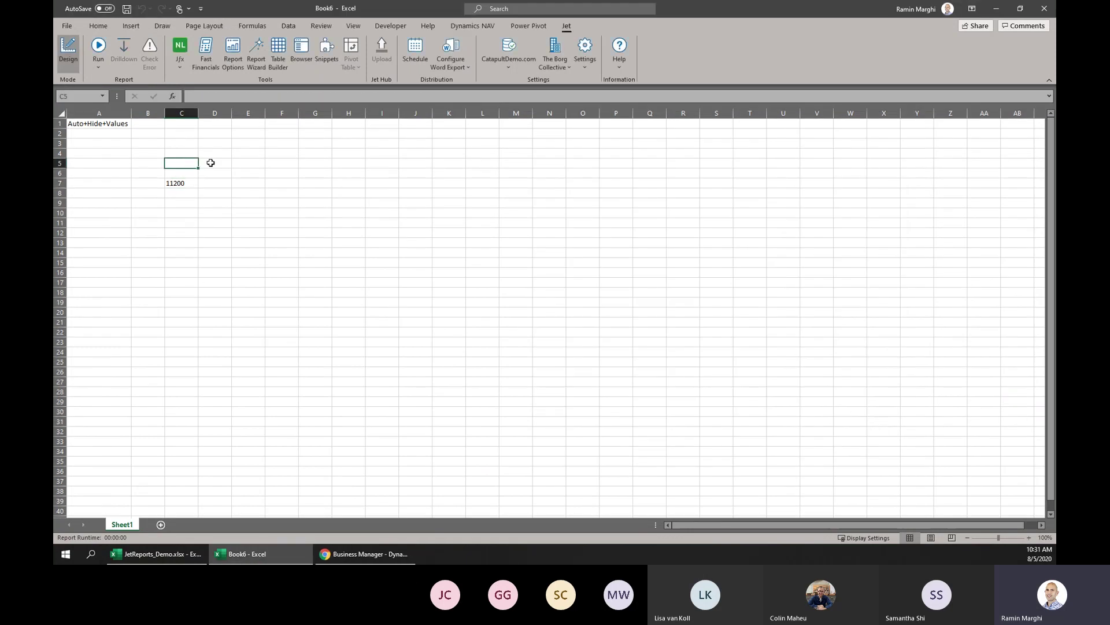
pyautogui.moveTo(199, 162); pyautogui.dragTo(316, 163)
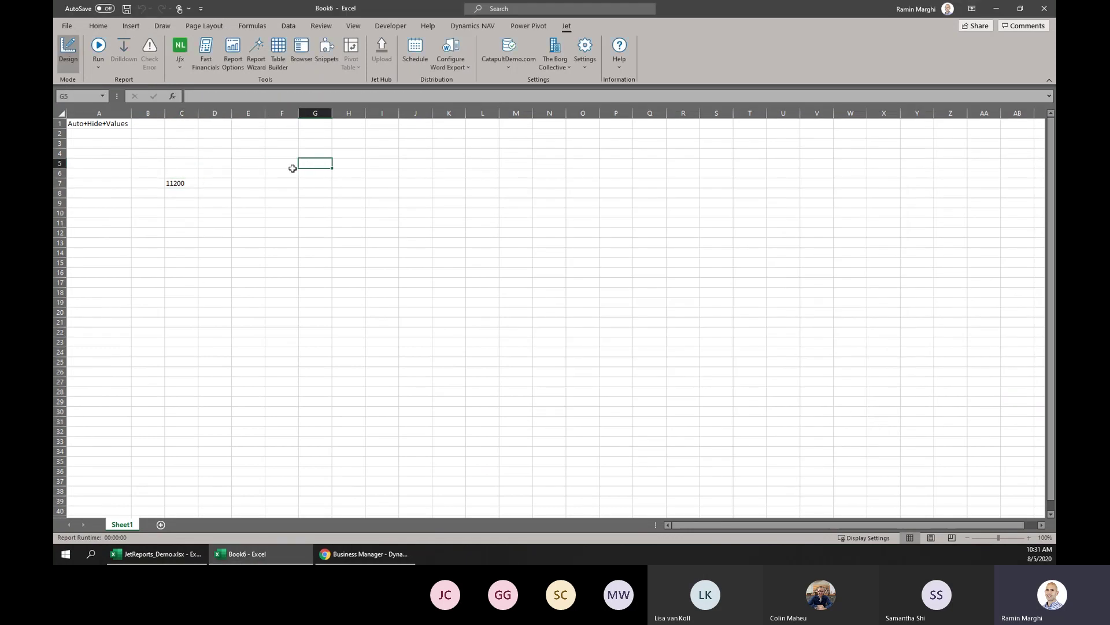
pyautogui.click(172, 184)
pyautogui.click(176, 165)
pyautogui.click(215, 163)
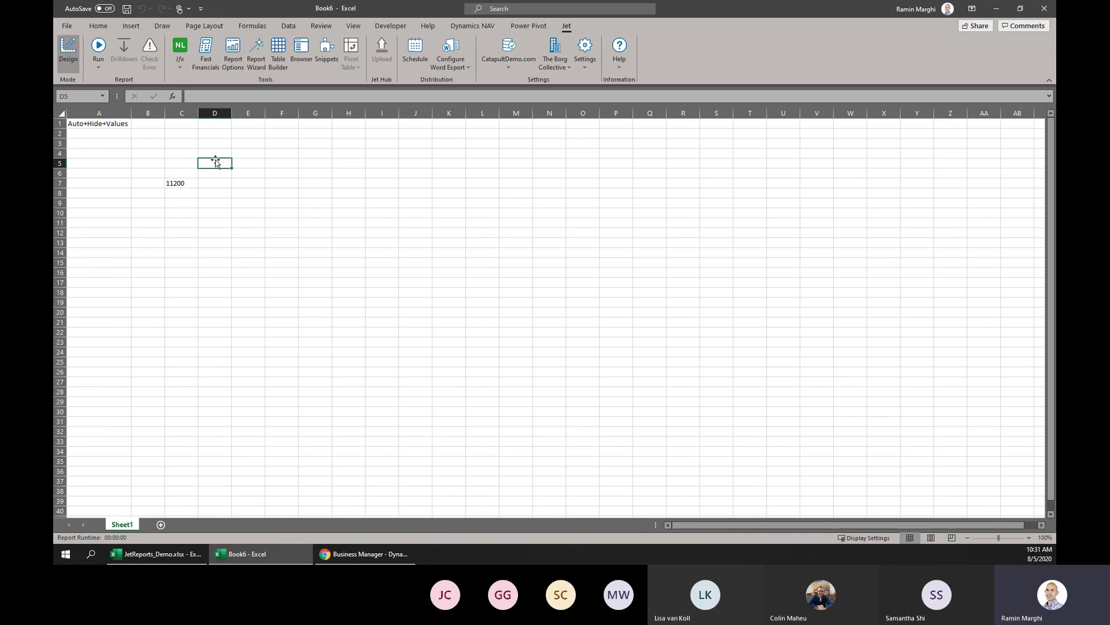
pyautogui.click(245, 162)
pyautogui.click(281, 164)
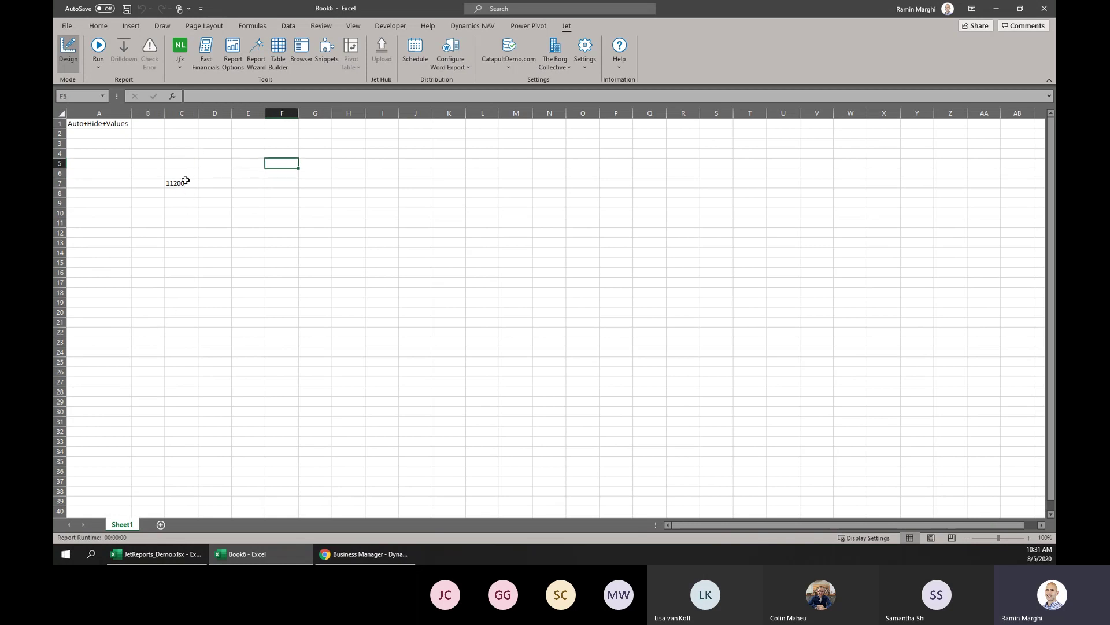
# Enter =NL("Rows","G/L Account","") in cell D7, accepting the formula correction.
pyautogui.click(227, 182)
pyautogui.write('=N')
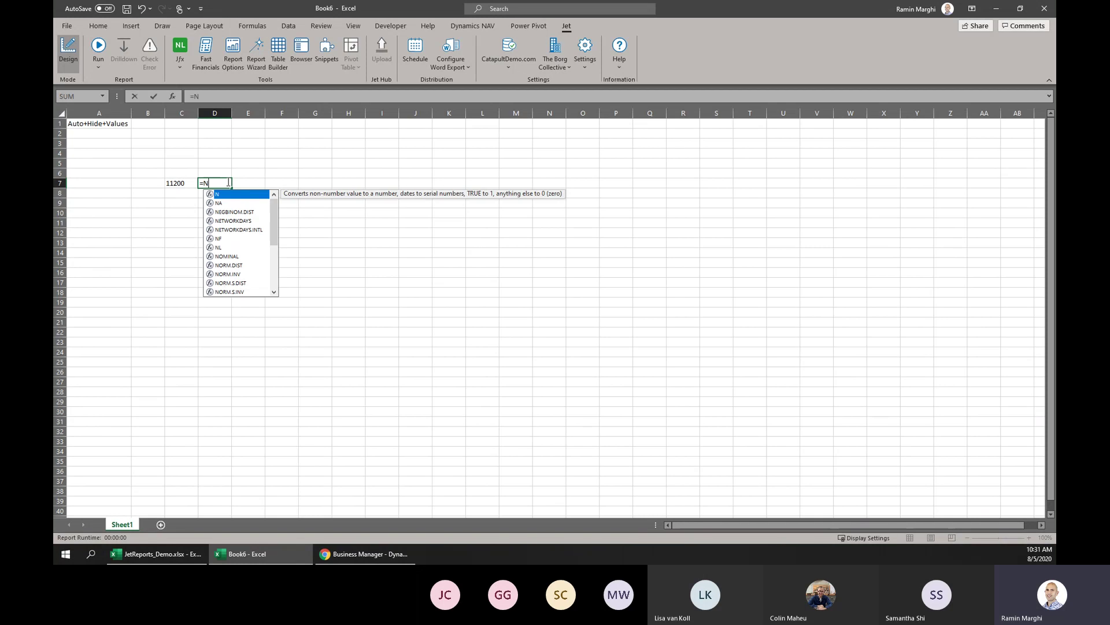
pyautogui.write('L("Rows"')
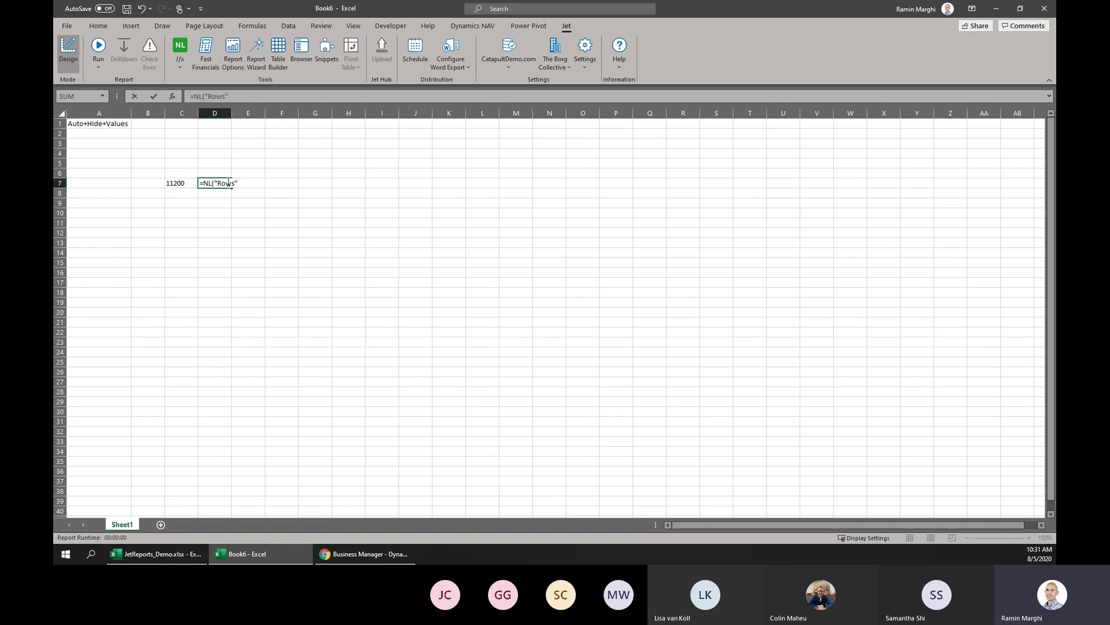
pyautogui.write(',"G/L Account","')
pyautogui.press('Return')
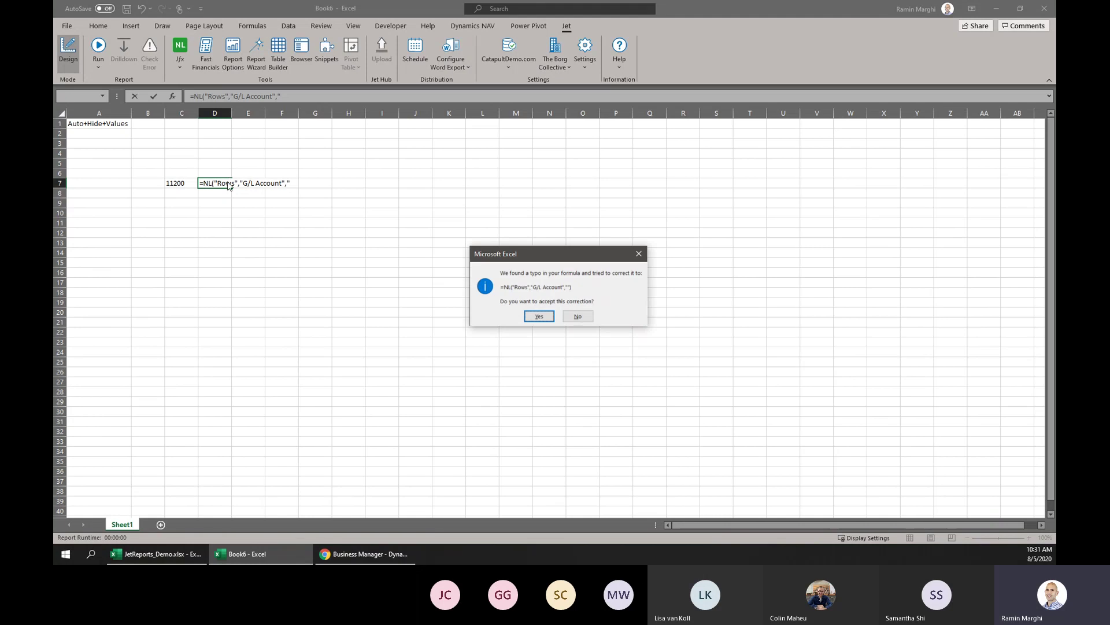
pyautogui.press('Return')
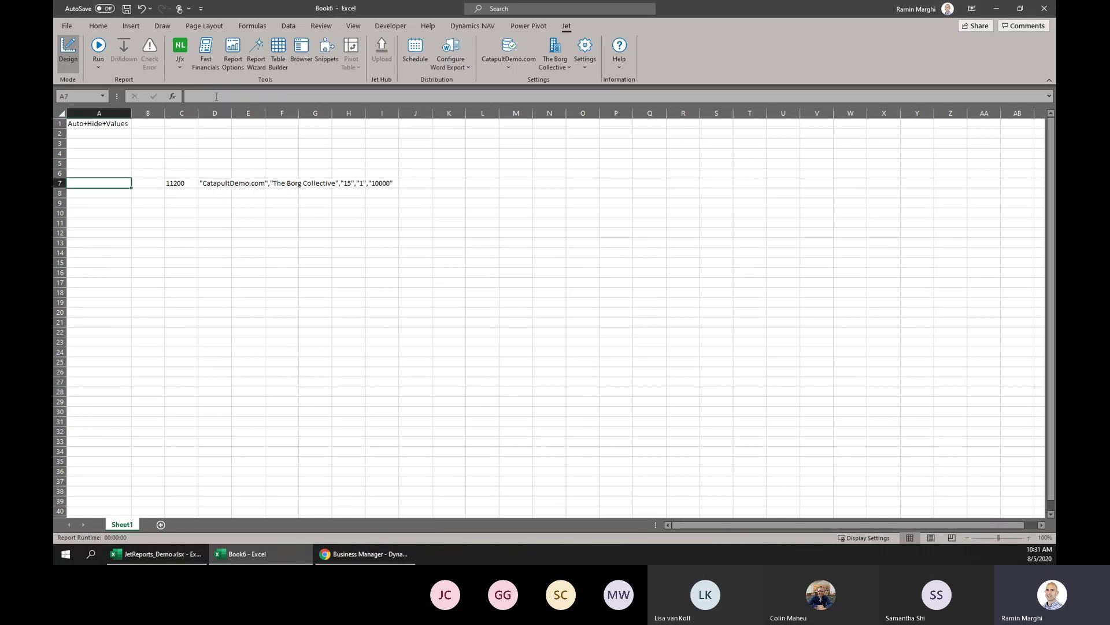
# Edit D7's formula to =NL("First","G/L Account","Name","No.").
pyautogui.click(210, 183)
pyautogui.click(218, 96)
pyautogui.doubleClick(218, 96)
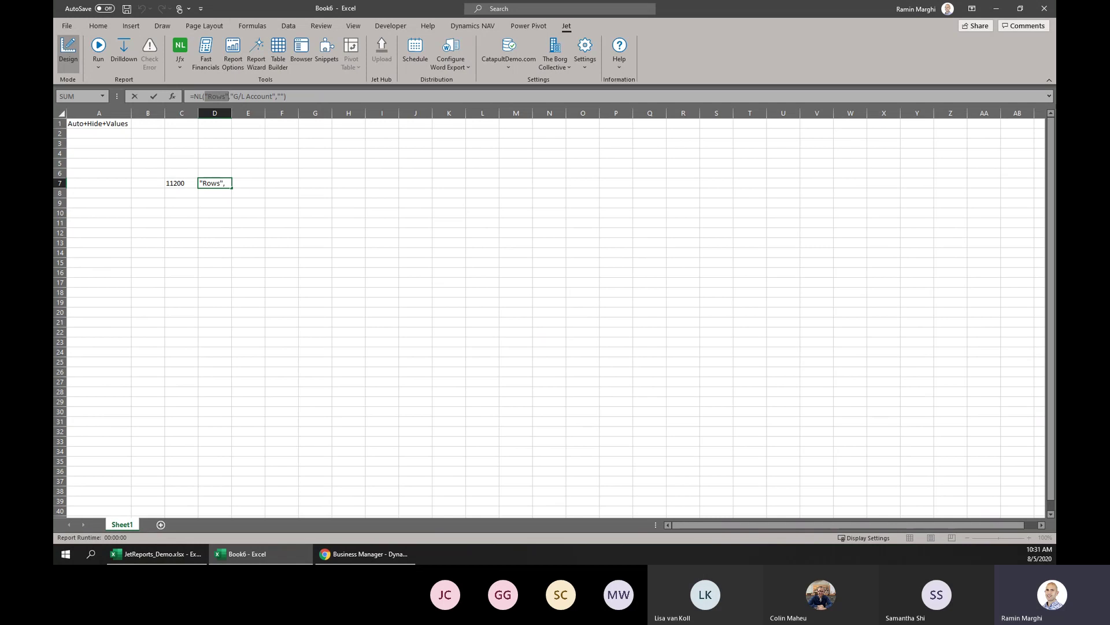
pyautogui.write('First')
pyautogui.write('Name')
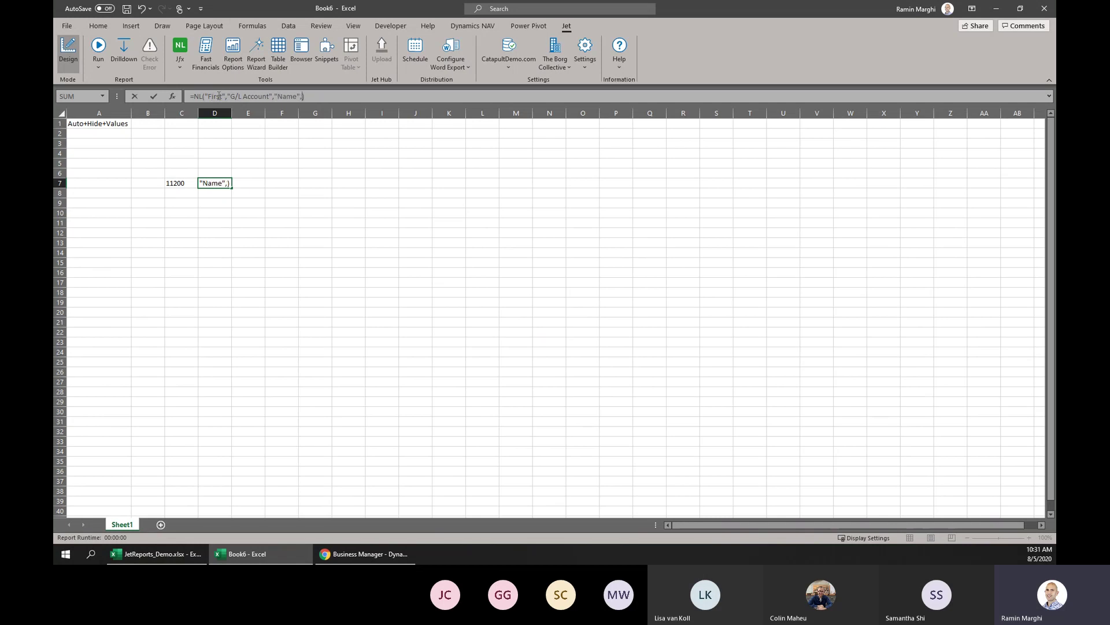
pyautogui.write(',"No."')
pyautogui.click(176, 183)
pyautogui.click(211, 184)
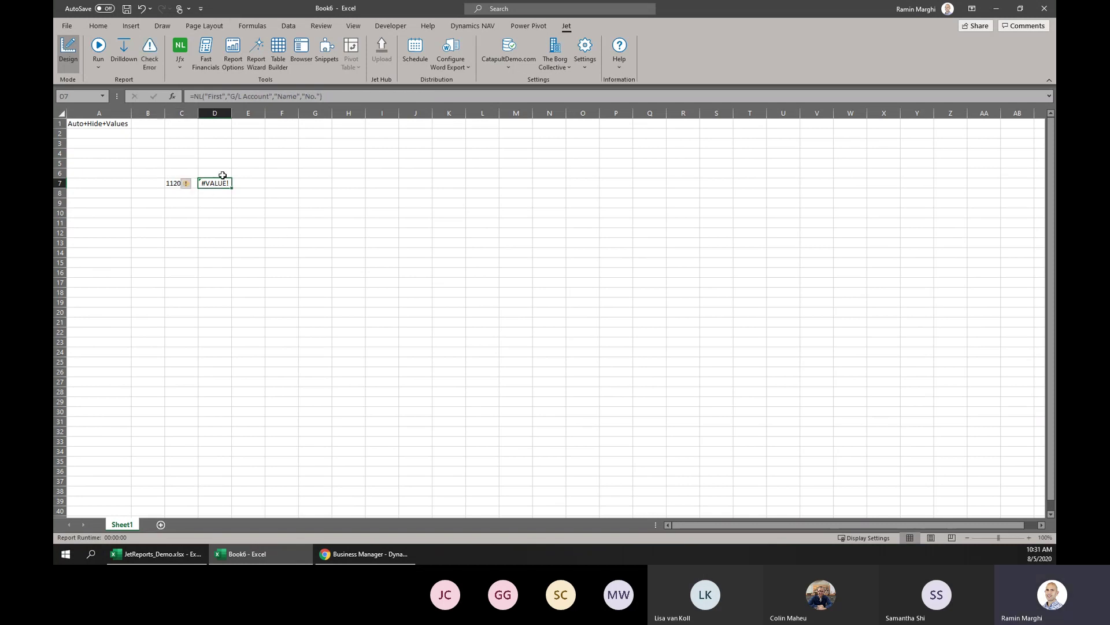
# Complete D7's "No." filter with the column-absolute reference $C7.
pyautogui.click(342, 95)
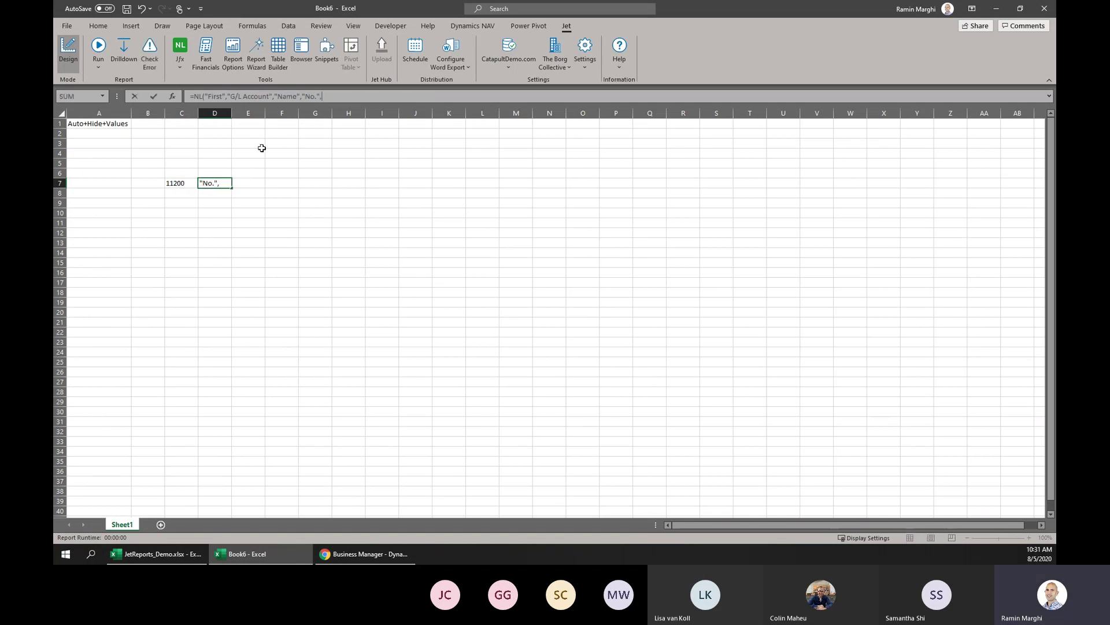
pyautogui.write(',')
pyautogui.click(189, 181)
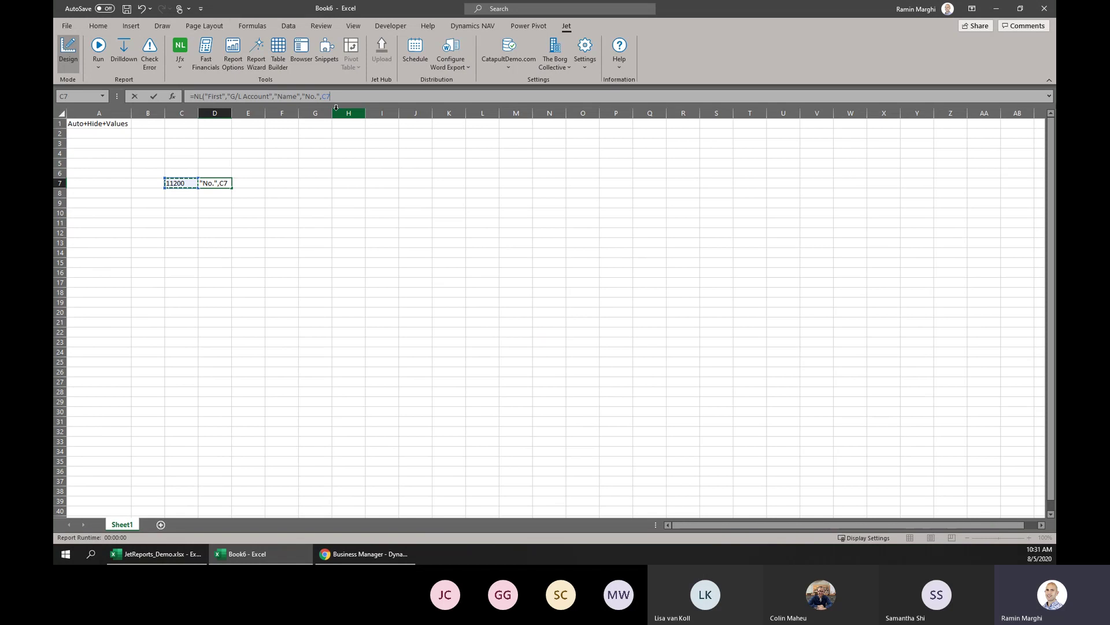
pyautogui.press('F4')
pyautogui.press('F4')
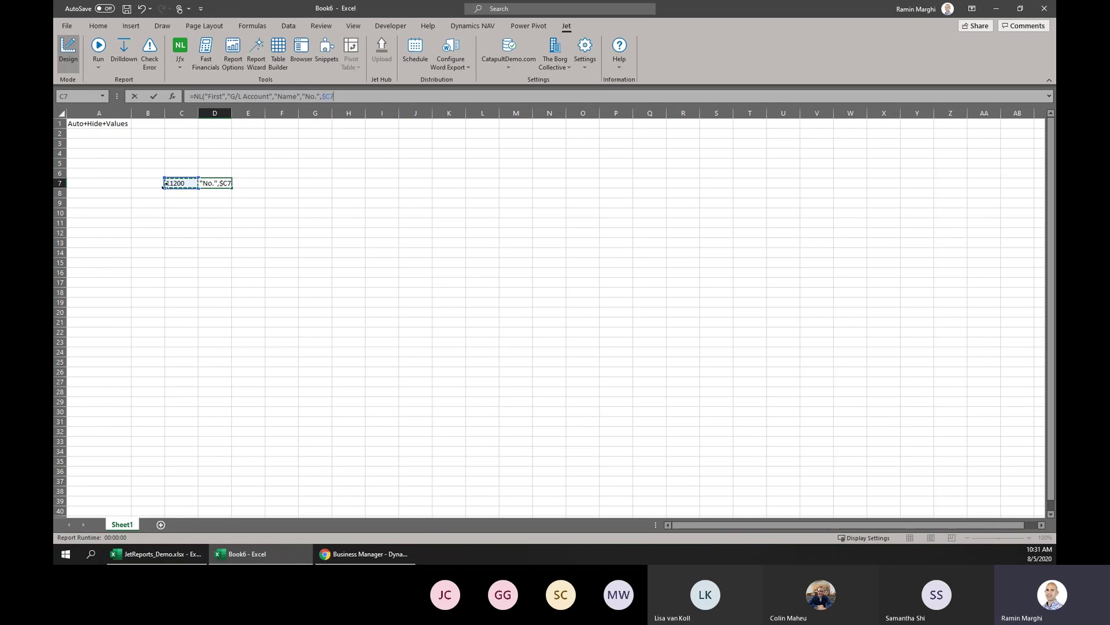
pyautogui.hotkey('ctrl', 'Return')
pyautogui.press('Return')
pyautogui.press('Up')
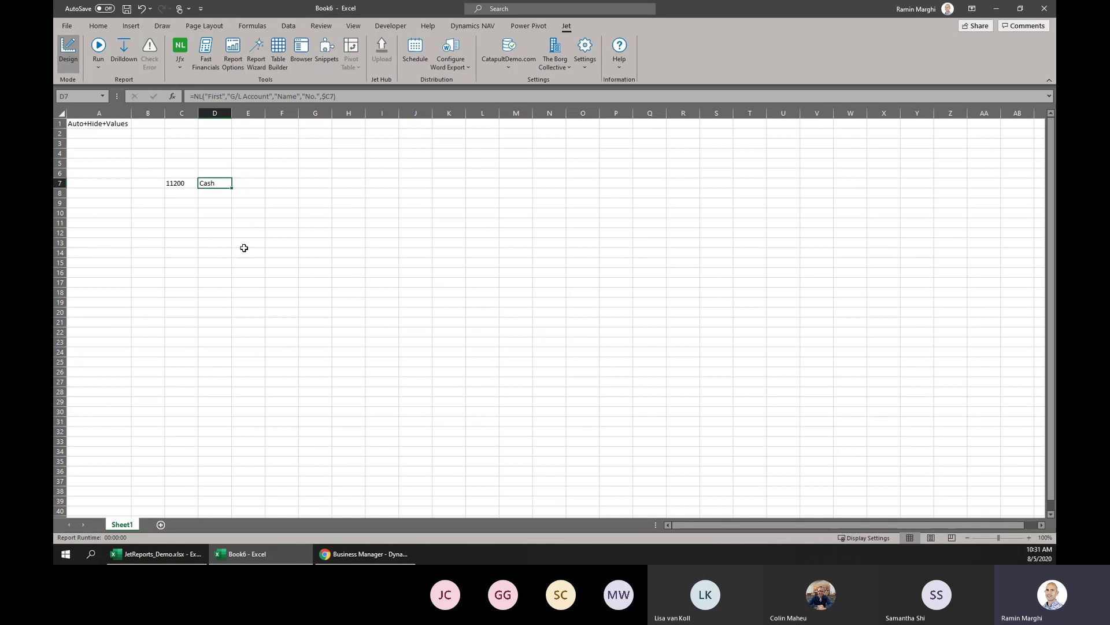
# Enter the column headers No. in C6 and Name in D6.
pyautogui.click(180, 173)
pyautogui.write('No.')
pyautogui.press('Tab')
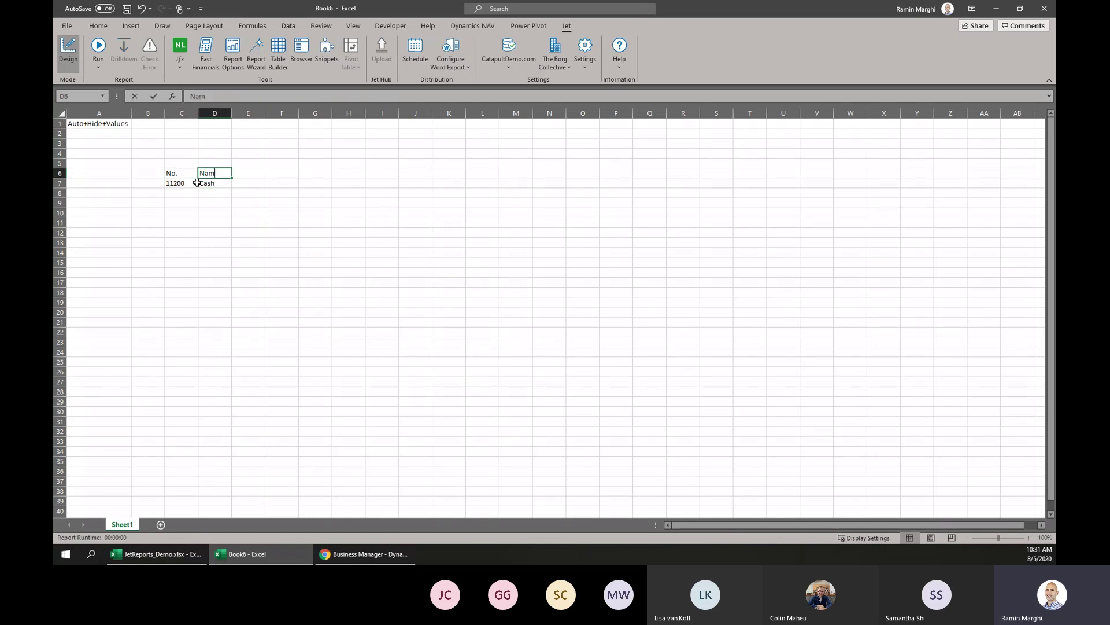
pyautogui.write('Name')
pyautogui.press('Return')
pyautogui.press('Left')
# Format the headers in C6:D6 as bold with a light grey fill and a bottom border.
pyautogui.click(197, 173)
pyautogui.moveTo(197, 173); pyautogui.dragTo(215, 173)
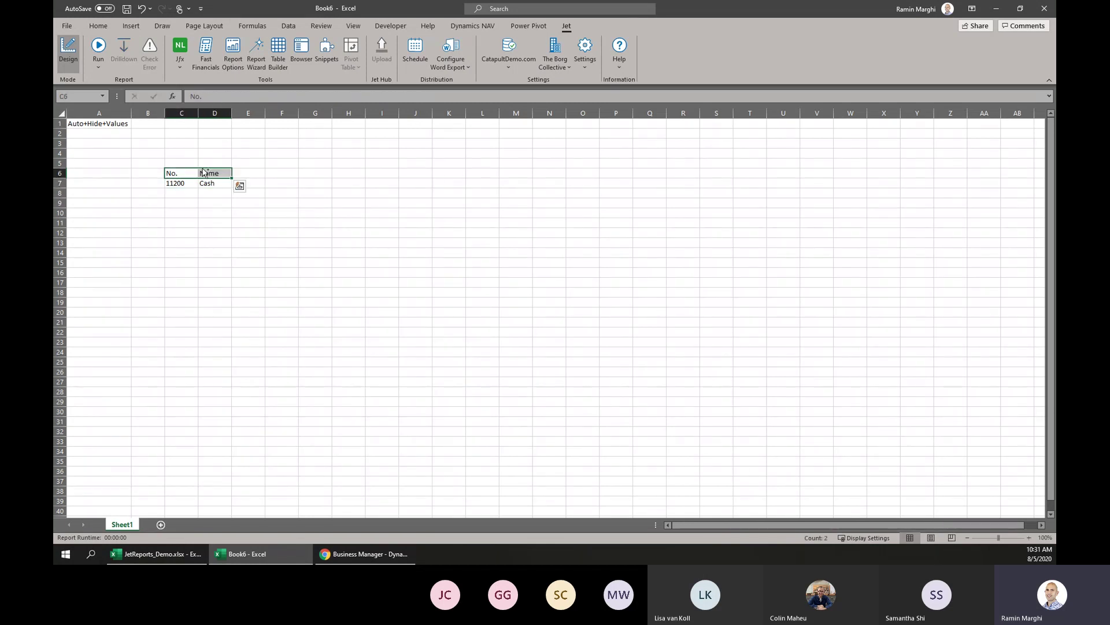
pyautogui.hotkey('ctrl', 'b')
pyautogui.click(107, 28)
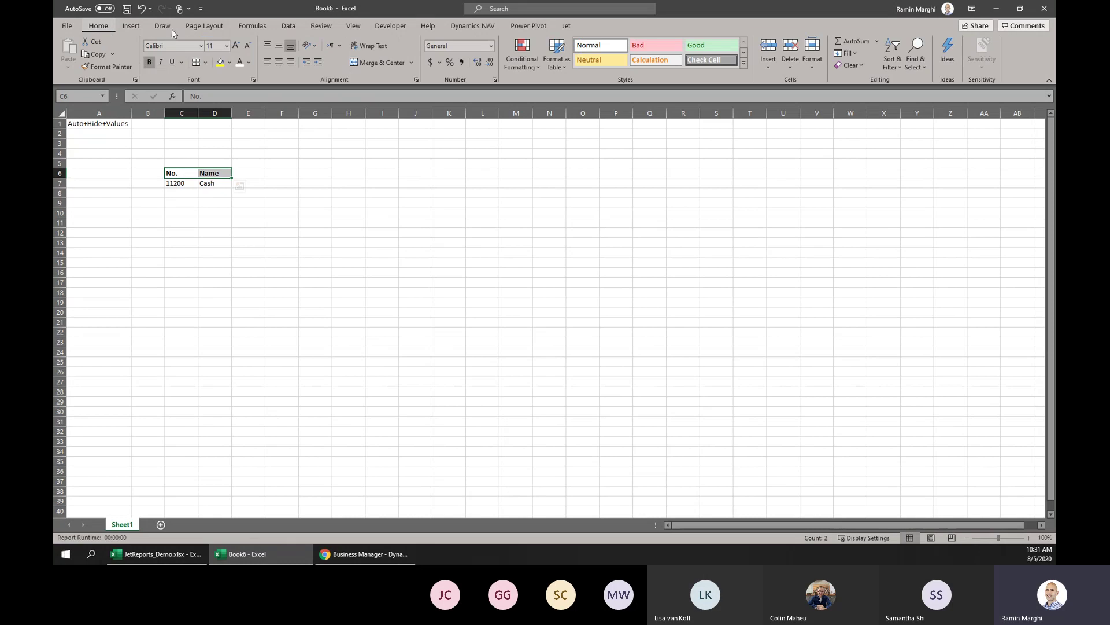
pyautogui.click(230, 62)
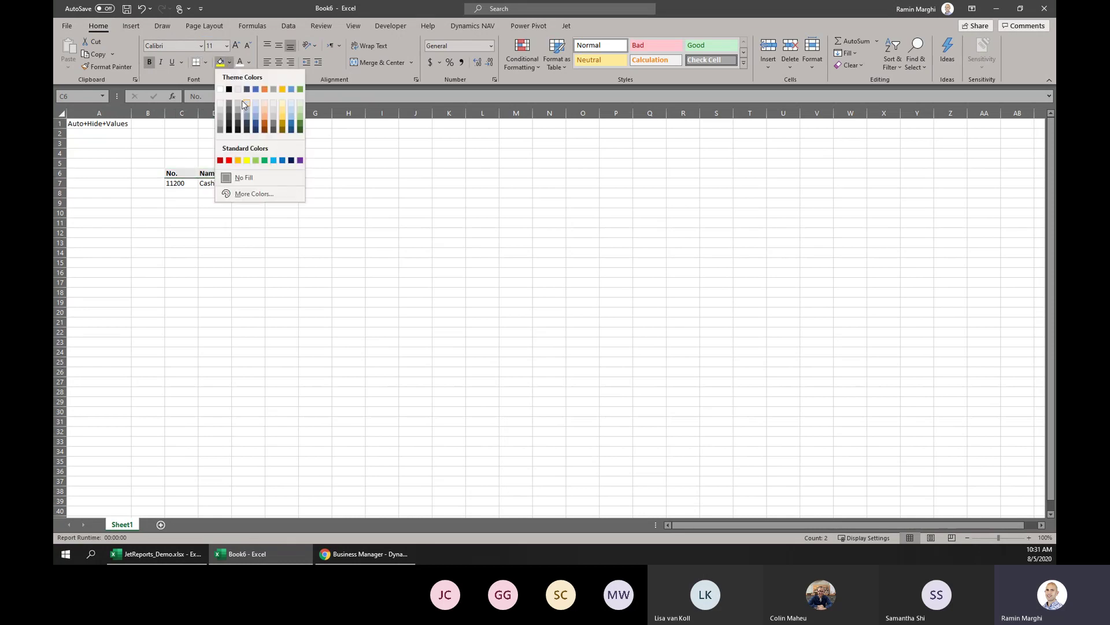
pyautogui.click(325, 210)
pyautogui.click(325, 211)
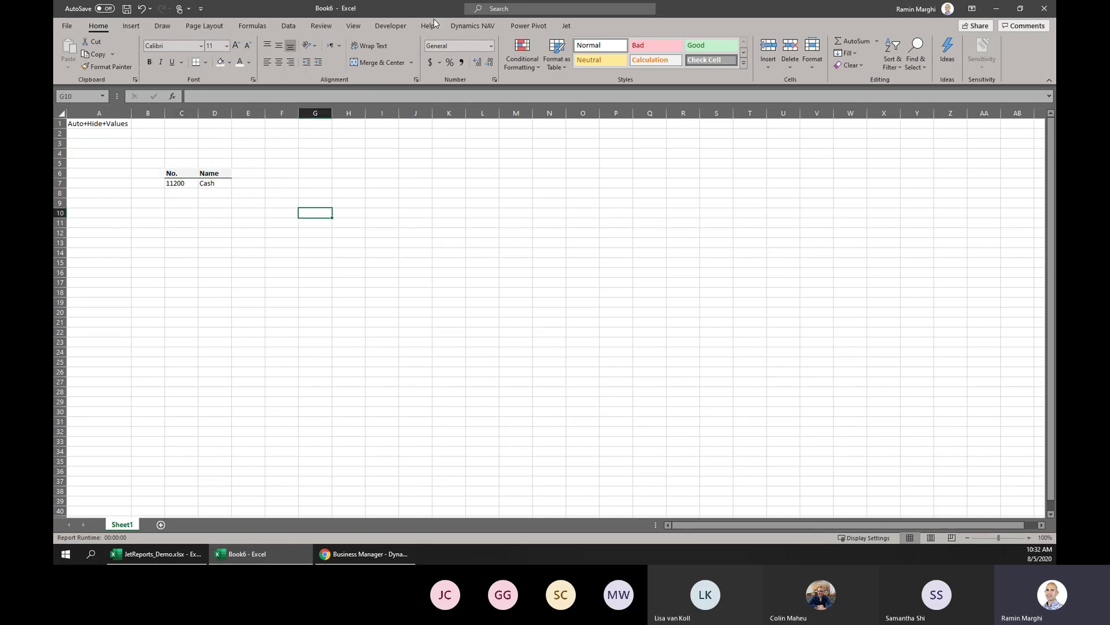
# Run the Jet report, check the listed G/L accounts and autofit column D to the account names.
pyautogui.click(565, 26)
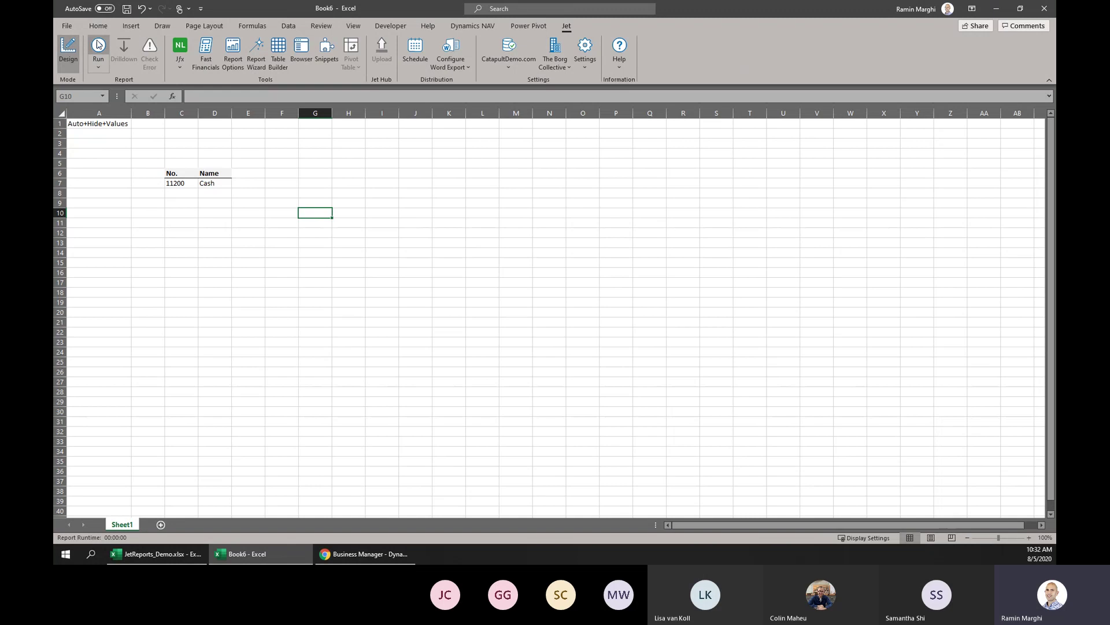
pyautogui.click(98, 45)
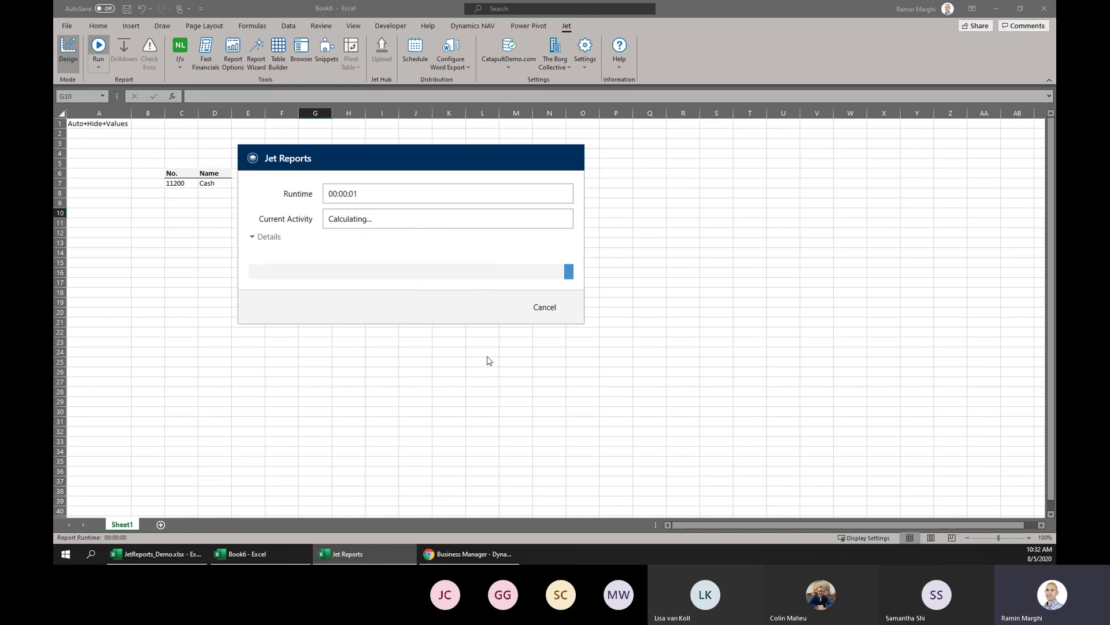
pyautogui.click(120, 167)
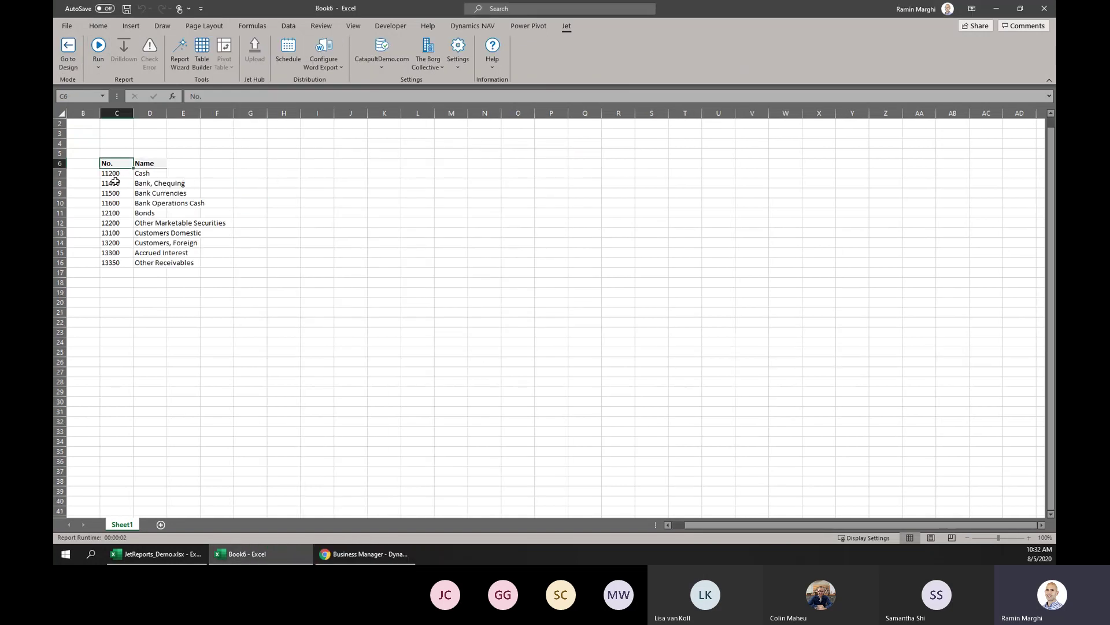
pyautogui.moveTo(115, 181); pyautogui.dragTo(121, 286)
pyautogui.click(127, 320)
pyautogui.moveTo(111, 173); pyautogui.dragTo(113, 263)
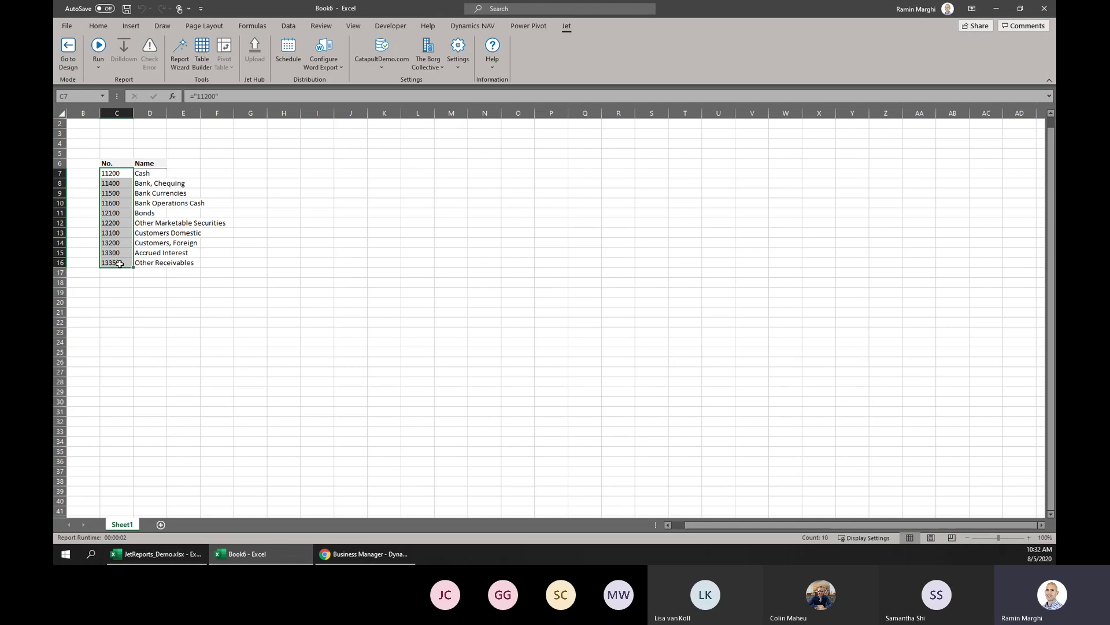
pyautogui.doubleClick(167, 112)
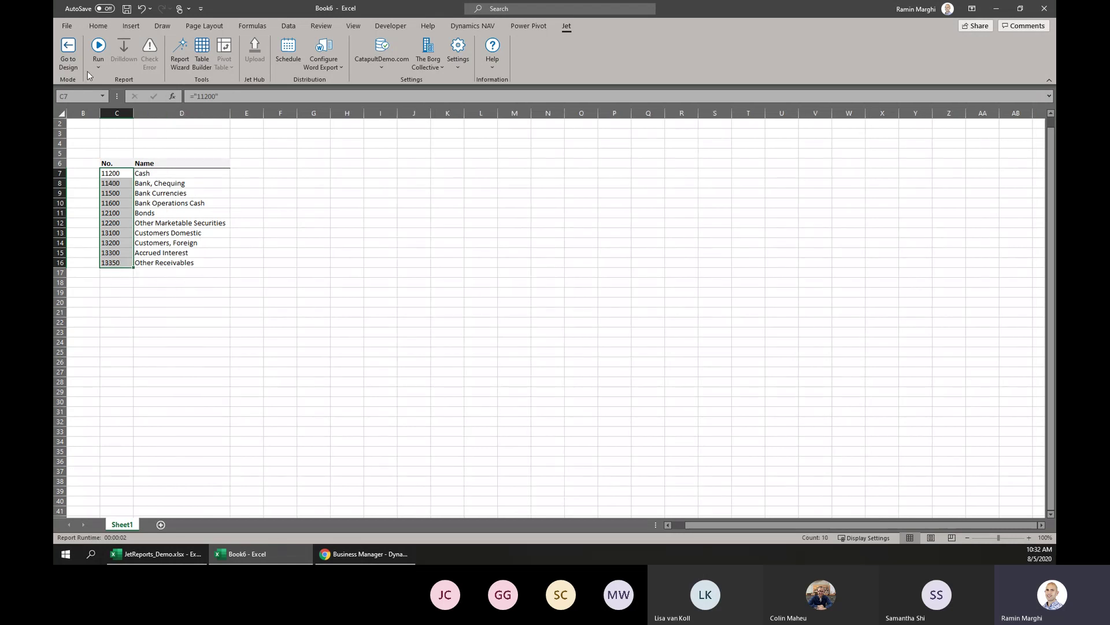
# Return to Design mode and enter =NL("Sheets","Dimension Value","Code","Dimension Code","DEPARTMENT") in cell B2.
pyautogui.click(68, 51)
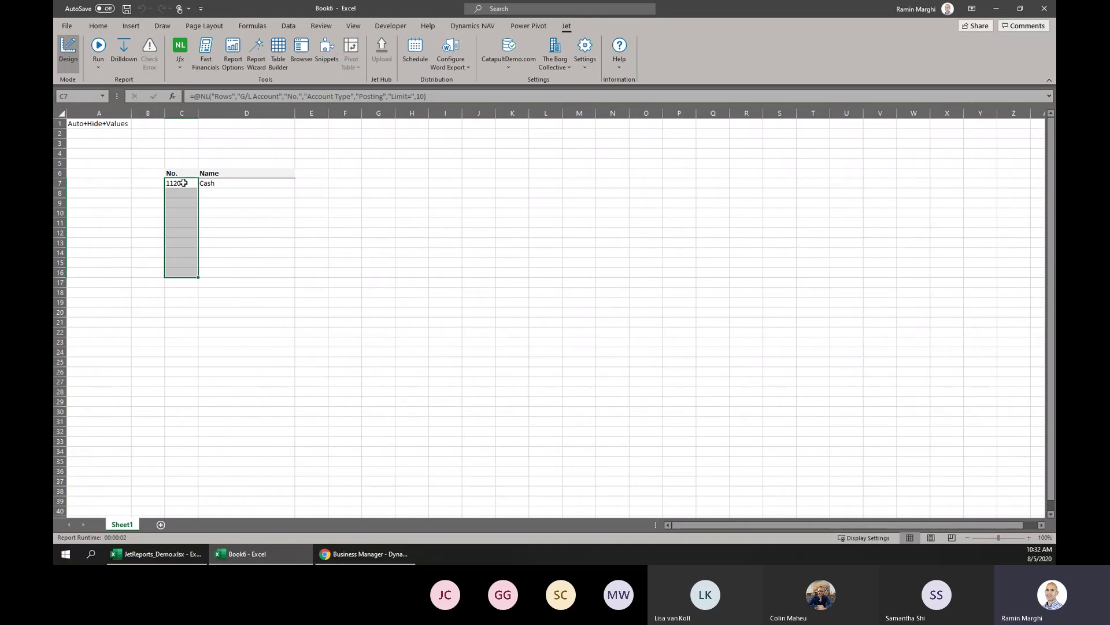
pyautogui.moveTo(181, 182); pyautogui.dragTo(231, 263)
pyautogui.click(211, 203)
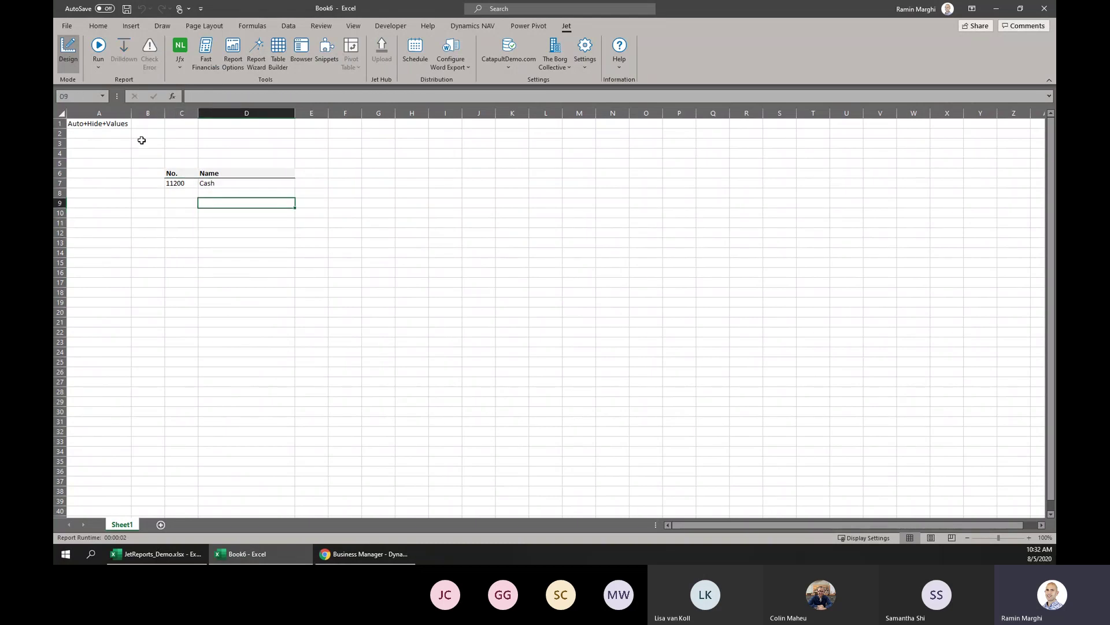
pyautogui.click(141, 135)
pyautogui.write('=')
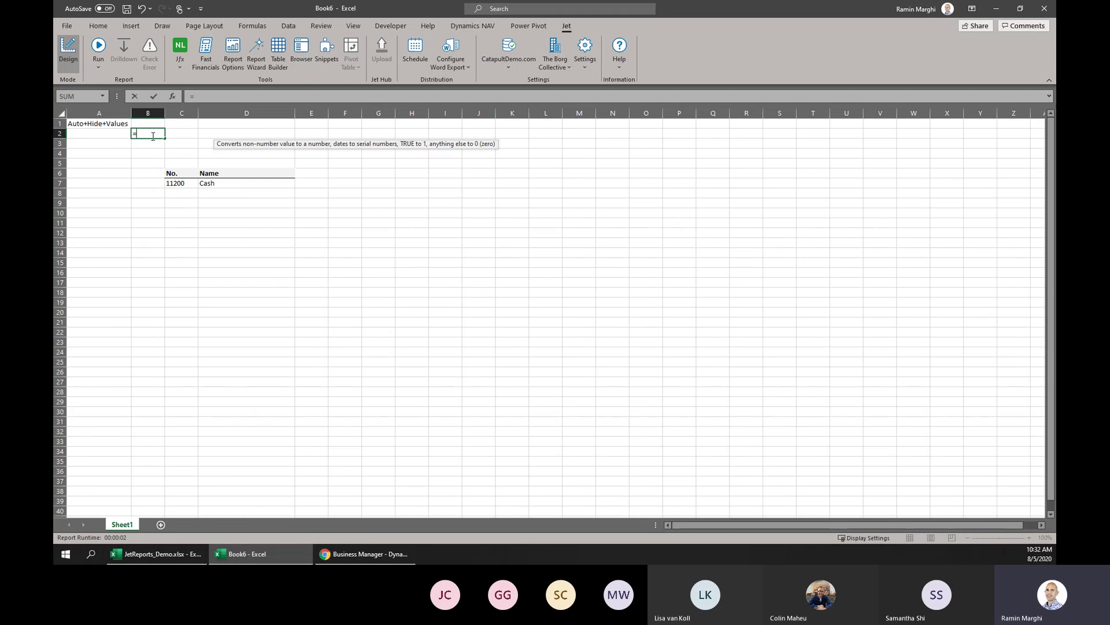
pyautogui.write('NL("Sheets",')
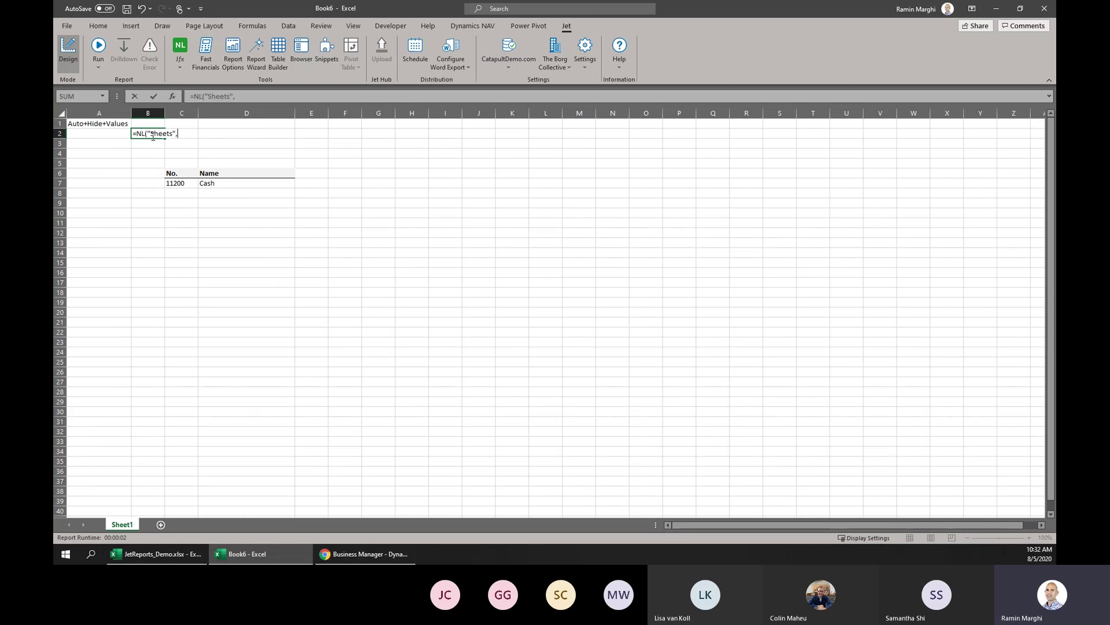
pyautogui.write('"Dimension Value","Code","')
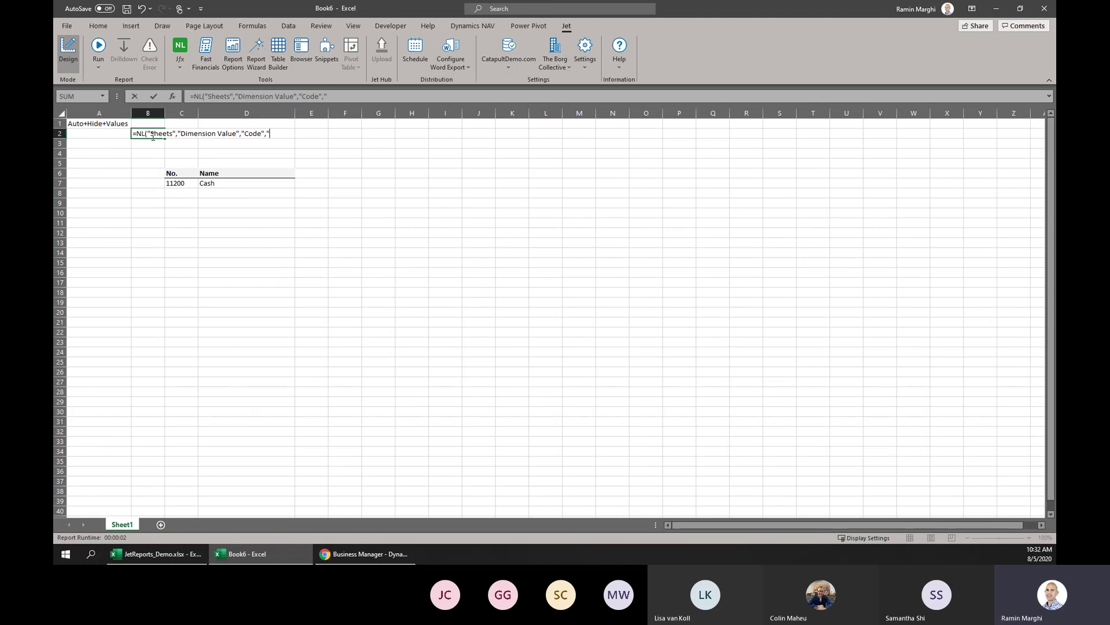
pyautogui.write('Dimens')
pyautogui.write('ion V')
pyautogui.write('ode","DEPARTMENT")')
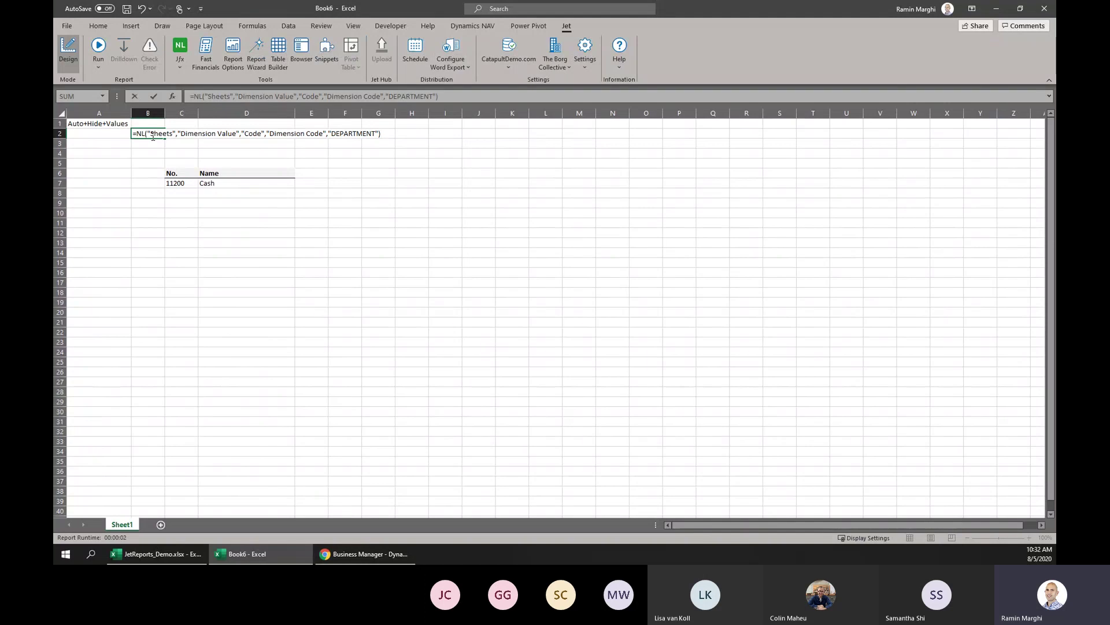
pyautogui.press('Return')
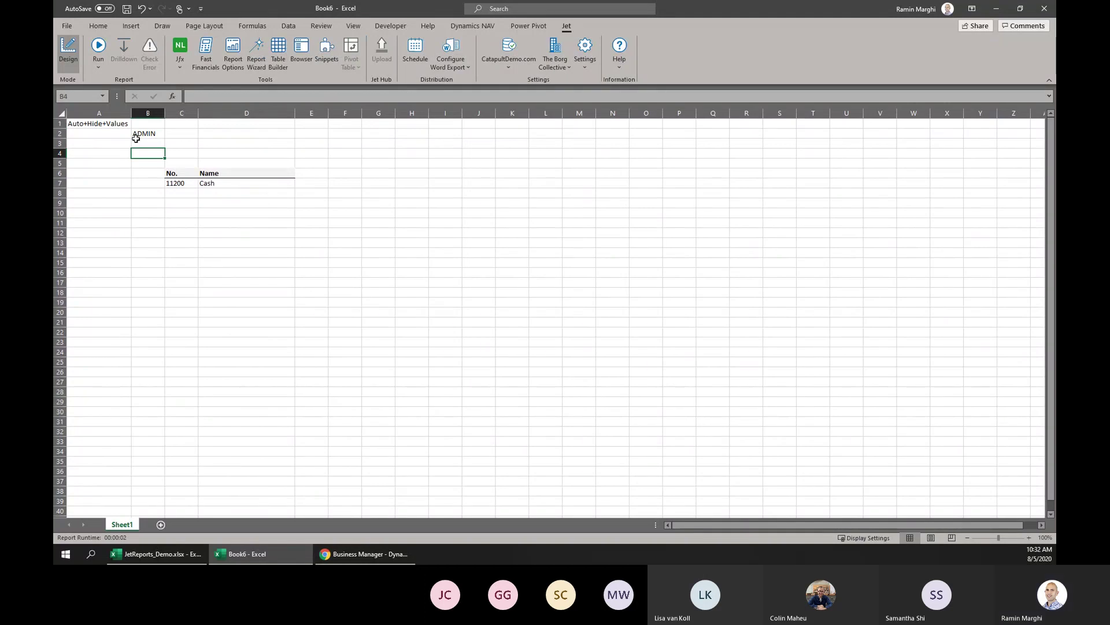
# Check B2's Sheets function and run the report to generate one sheet per department.
pyautogui.click(139, 138)
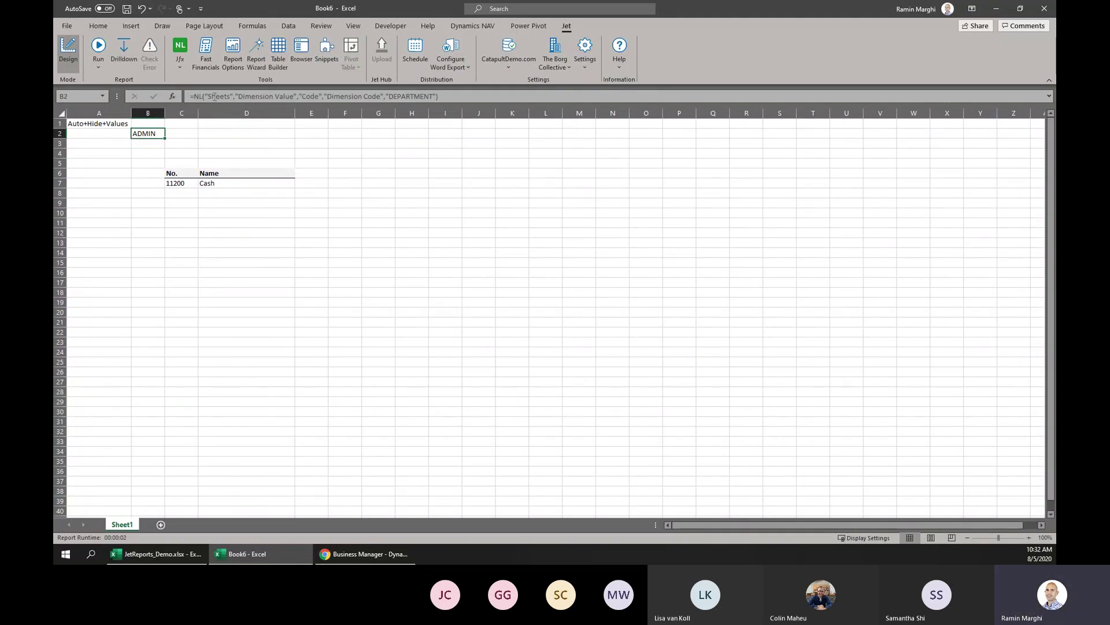
pyautogui.moveTo(175, 183); pyautogui.dragTo(176, 364)
pyautogui.click(151, 136)
pyautogui.click(99, 47)
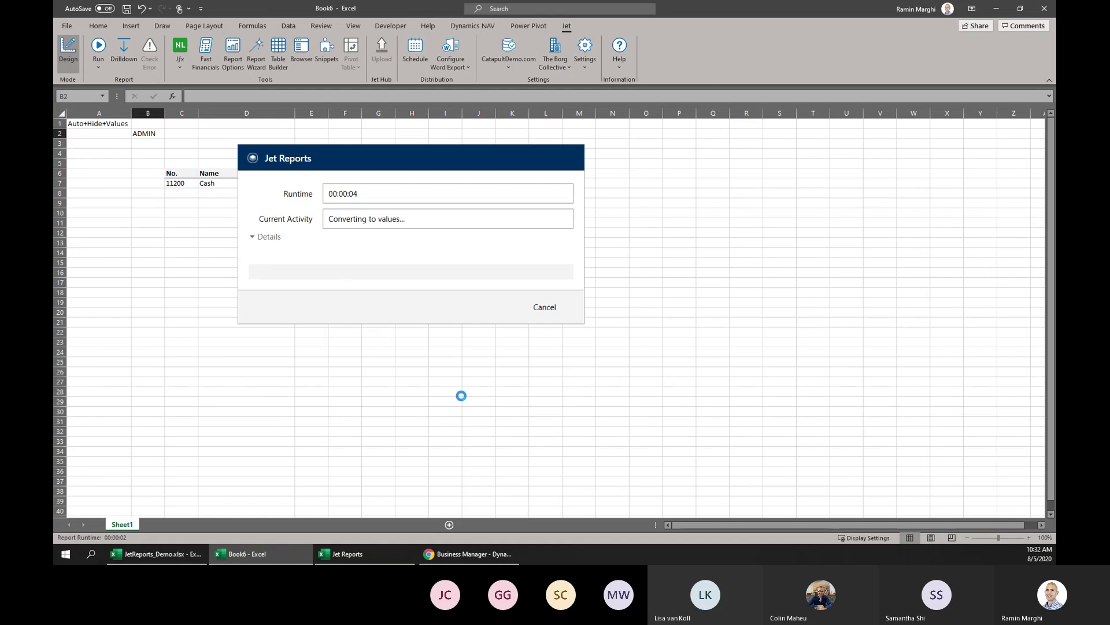
# Examine the account lists on the generated department sheets from CSR to SALES and ADMIN, and return to Design mode.
pyautogui.click(154, 524)
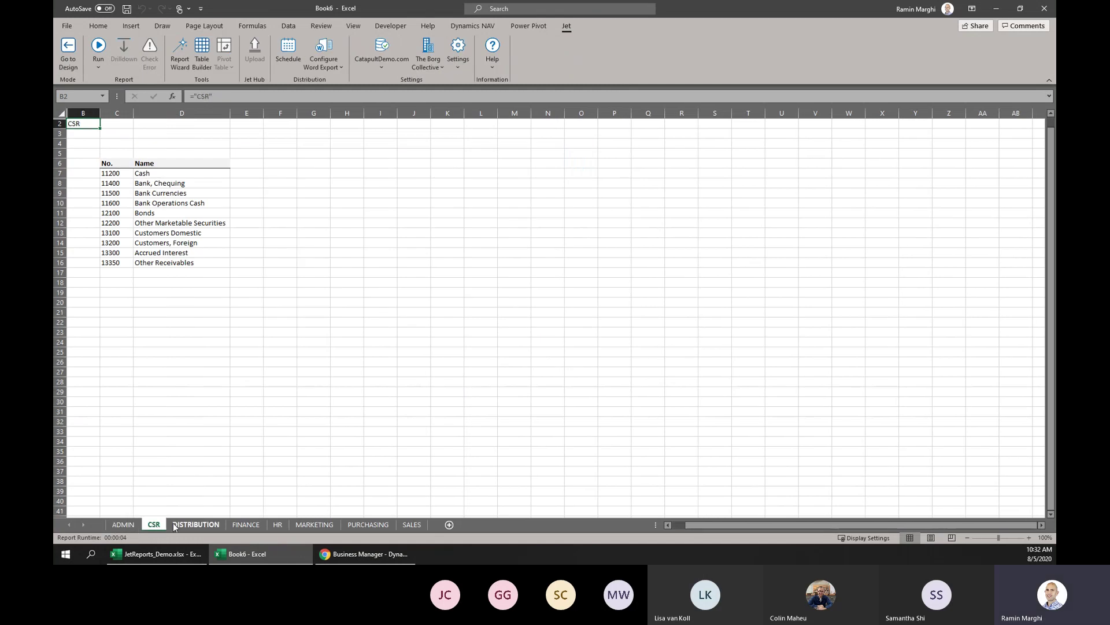
pyautogui.click(196, 524)
pyautogui.click(246, 524)
pyautogui.click(278, 524)
pyautogui.click(299, 529)
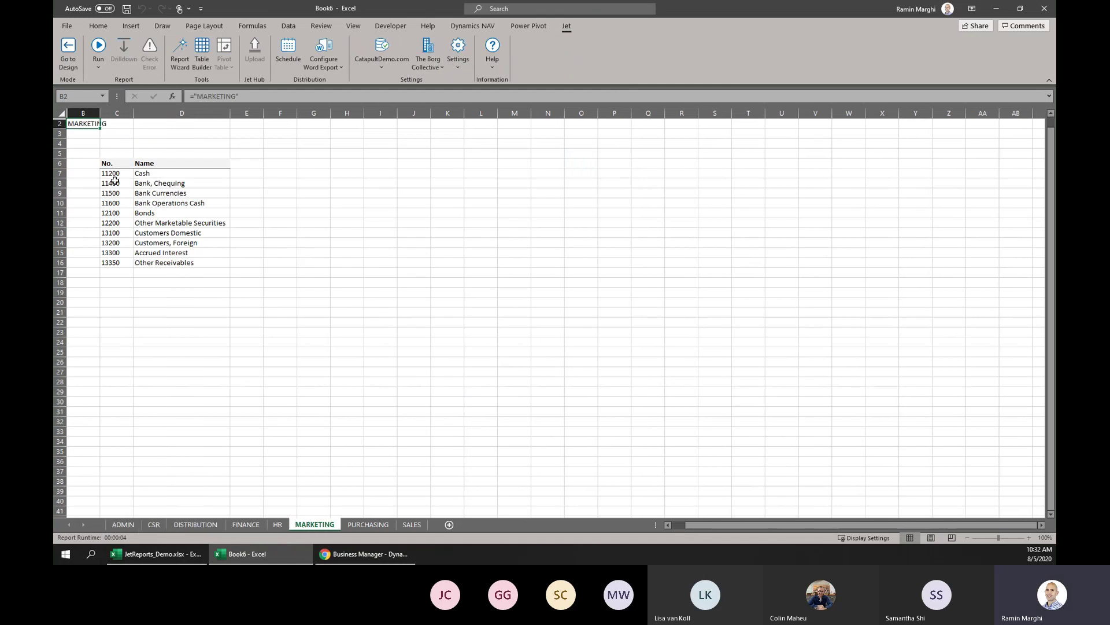
pyautogui.click(368, 525)
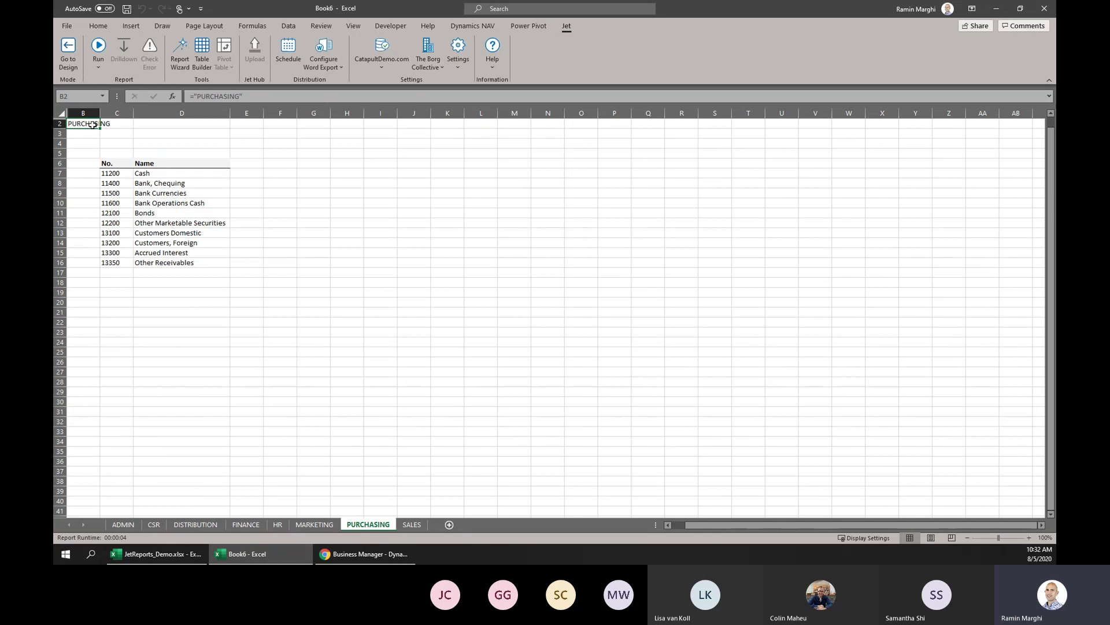
pyautogui.click(412, 525)
pyautogui.click(124, 524)
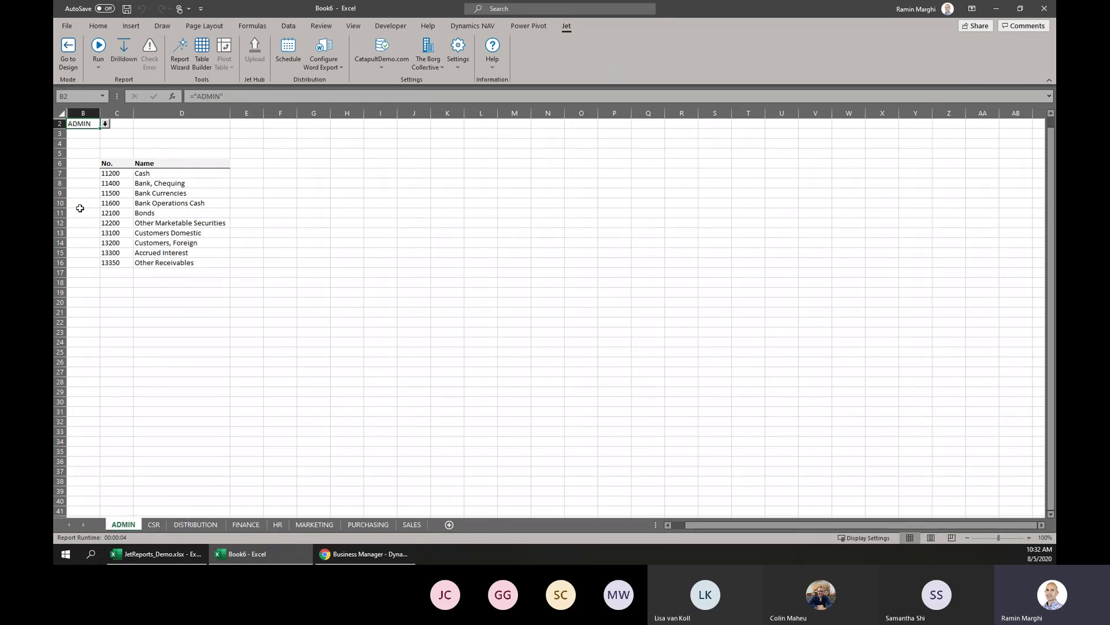
pyautogui.moveTo(110, 174); pyautogui.dragTo(116, 273)
pyautogui.click(64, 49)
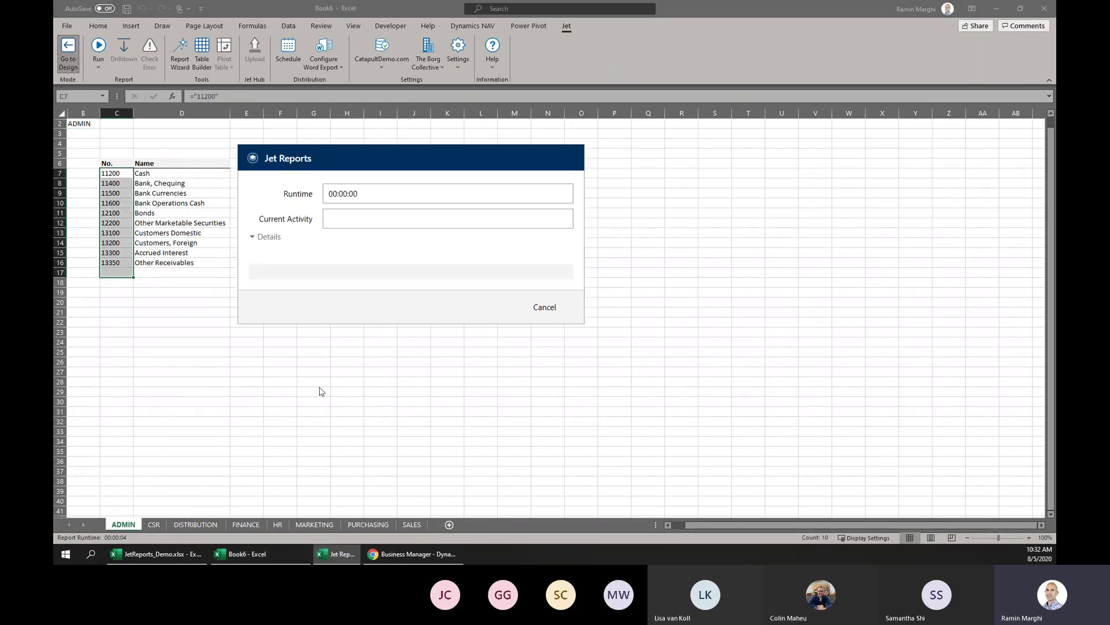
# Enter =NL("Columns","Date","Period Start","Period Start","01/01/2020..8/5/2020","Period Type","Month") in cell E6, beside the Name header.
pyautogui.click(307, 171)
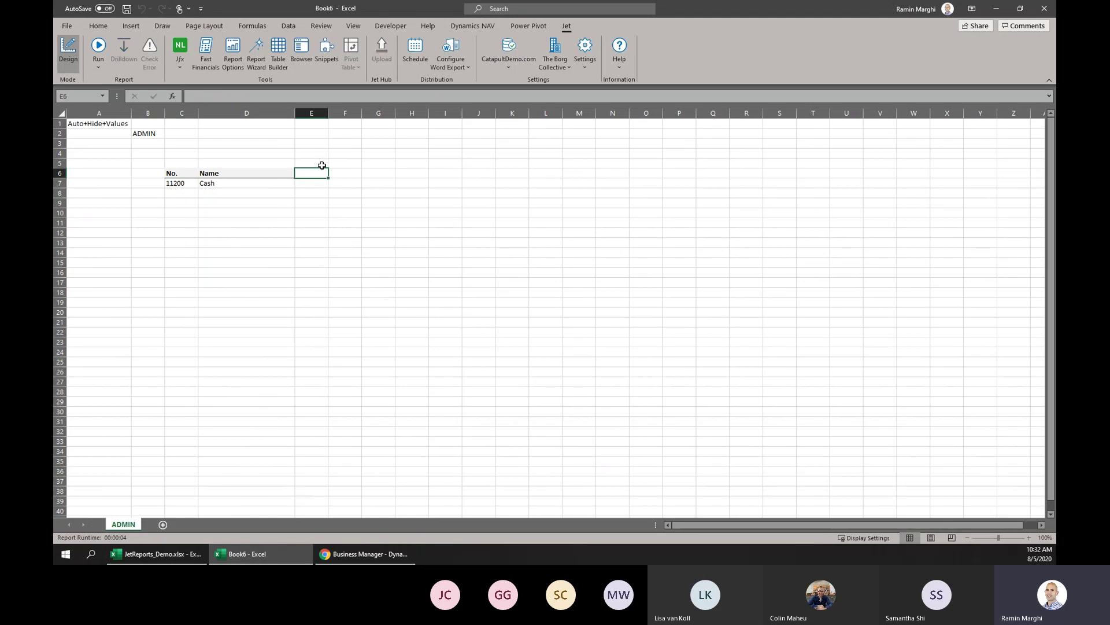
pyautogui.moveTo(315, 162); pyautogui.dragTo(401, 163)
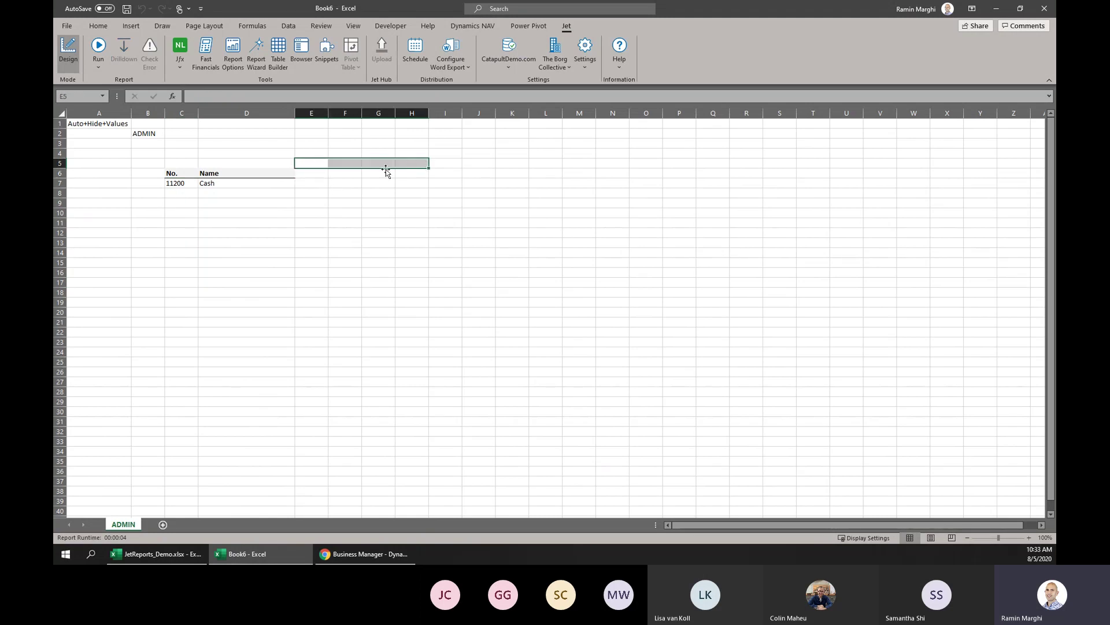
pyautogui.click(310, 174)
pyautogui.write('=N')
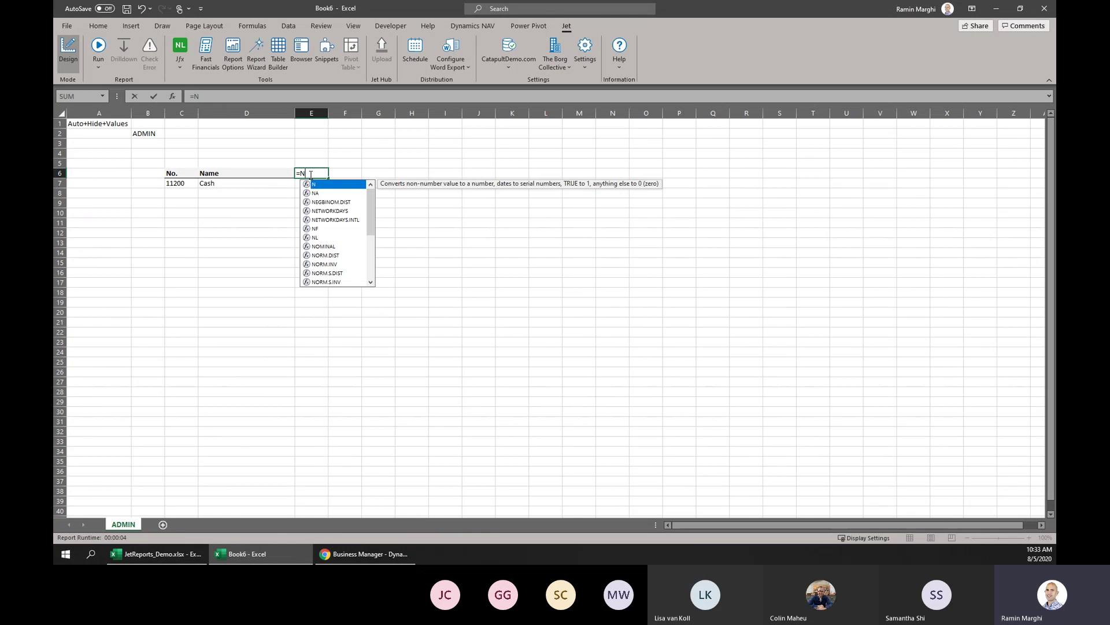
pyautogui.write('L("Colum')
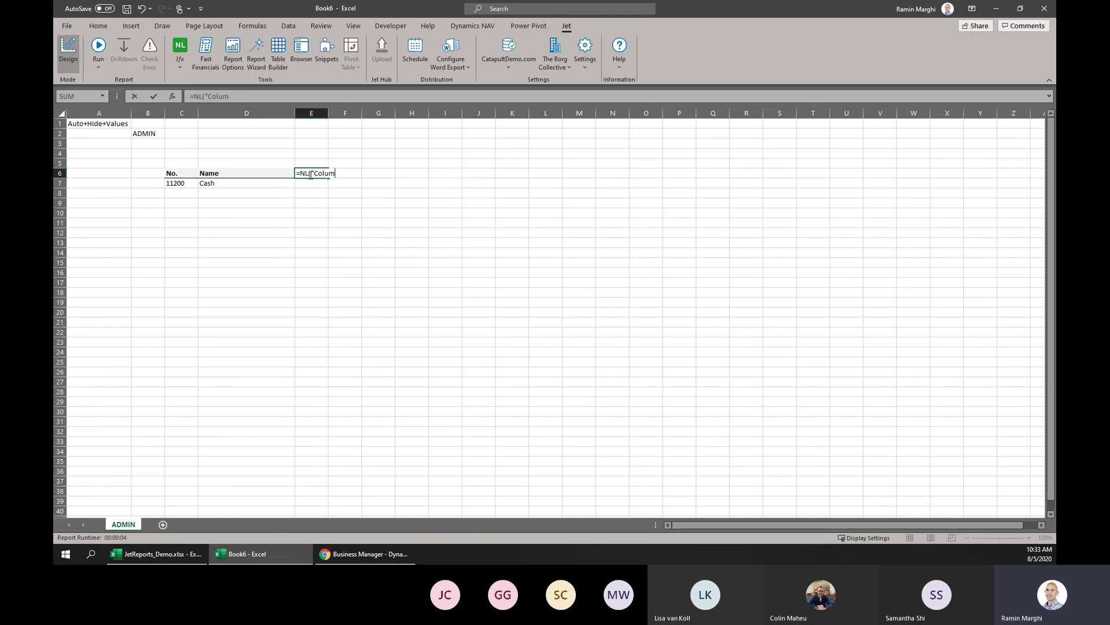
pyautogui.write('ns","Dat')
pyautogui.write('e",Per')
pyautogui.press('BackSpace')
pyautogui.press('BackSpace')
pyautogui.write('eriod Stat')
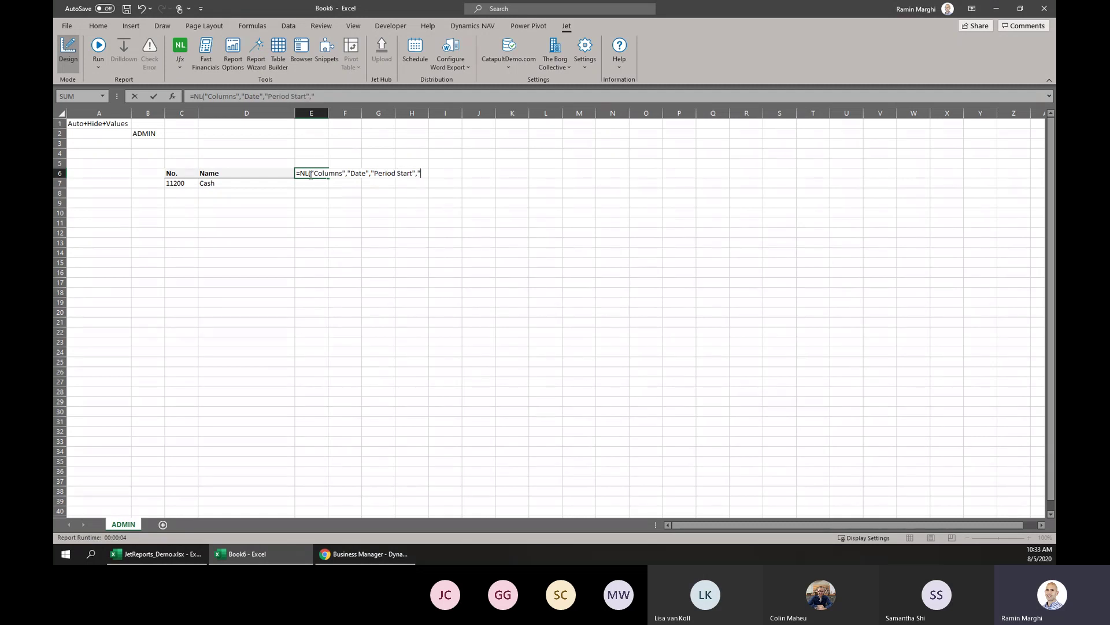
pyautogui.write('rt","Period Start","01/01/2')
pyautogui.write('020.')
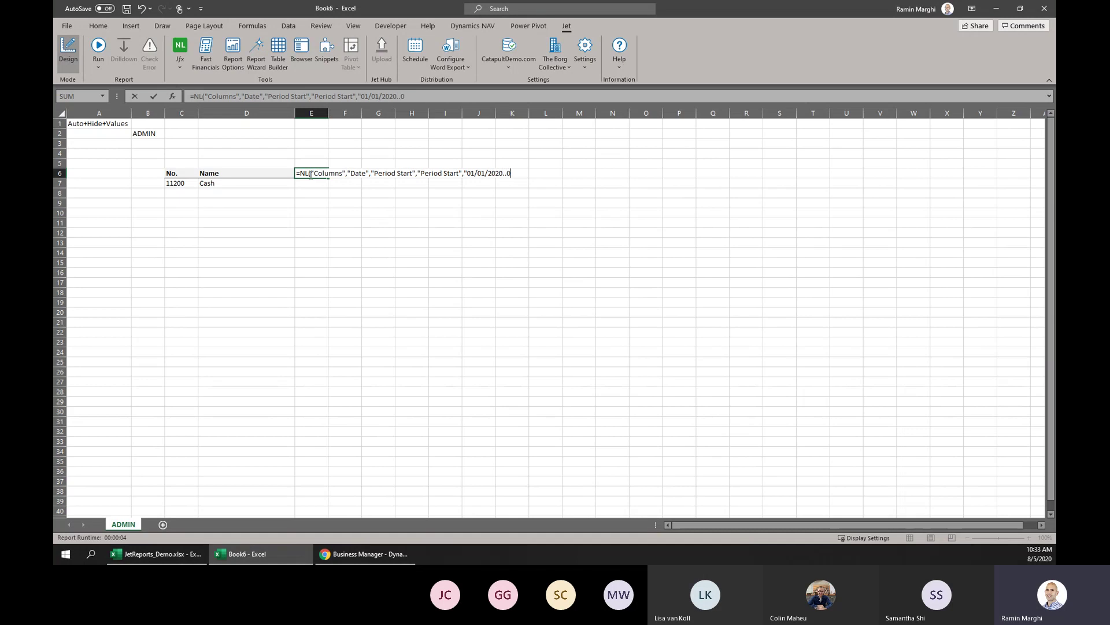
pyautogui.write('.8/5/20202')
pyautogui.write(',"Period Ty')
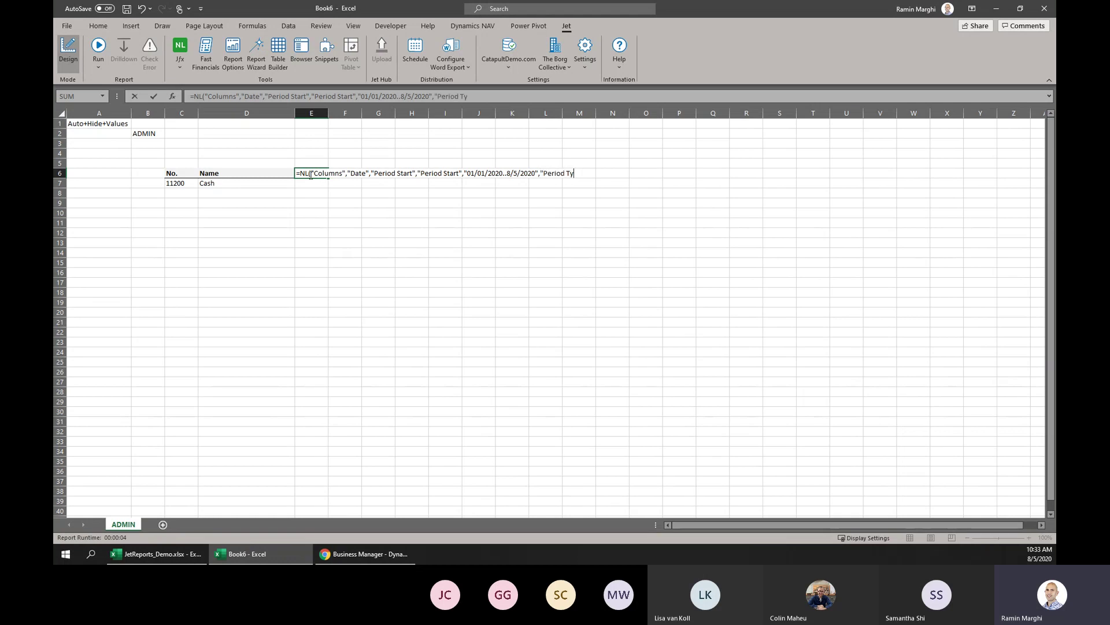
pyautogui.write('pe","Month"')
pyautogui.press('Return')
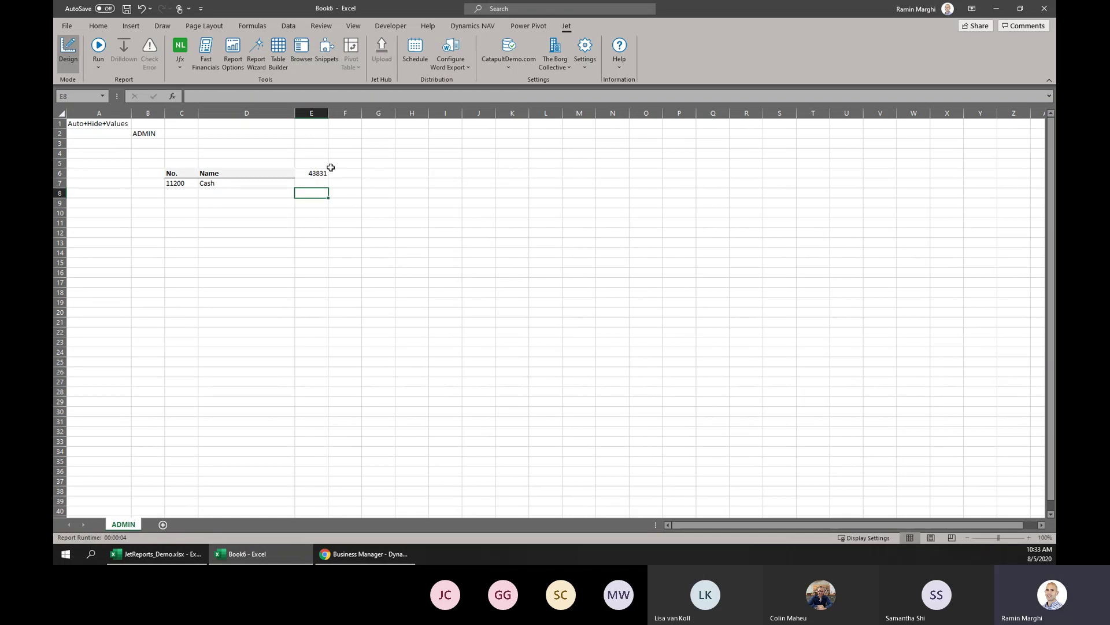
# Format the period start value in cell E6 as a Short Date.
pyautogui.click(322, 172)
pyautogui.click(98, 26)
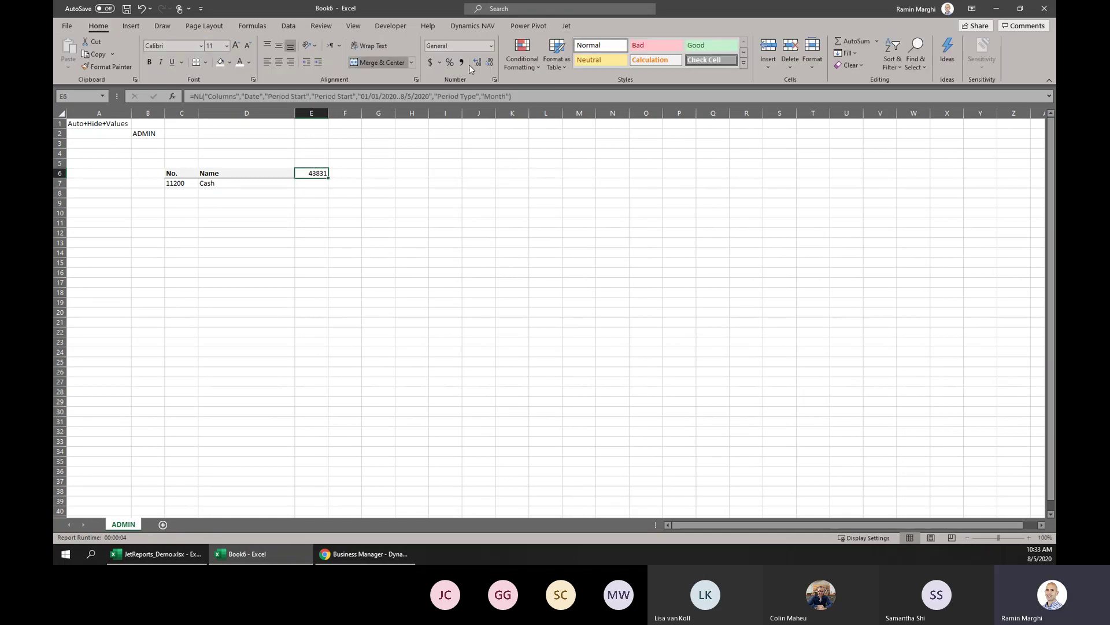
pyautogui.click(491, 46)
pyautogui.click(480, 166)
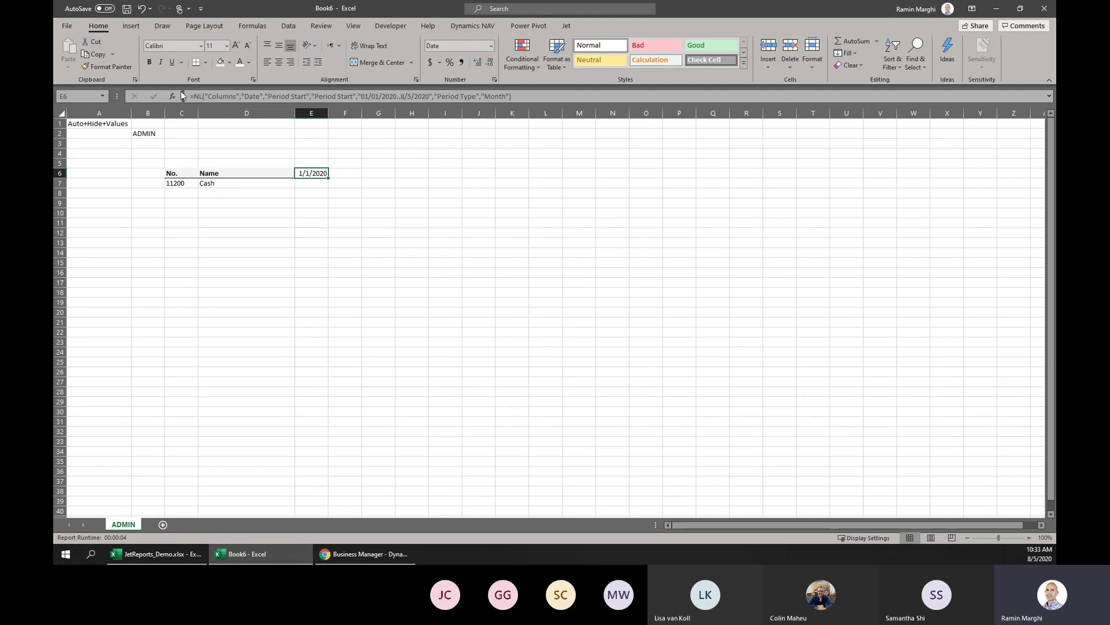
# Open the custom number format settings for cell E6 and clear the existing format code.
pyautogui.click(491, 46)
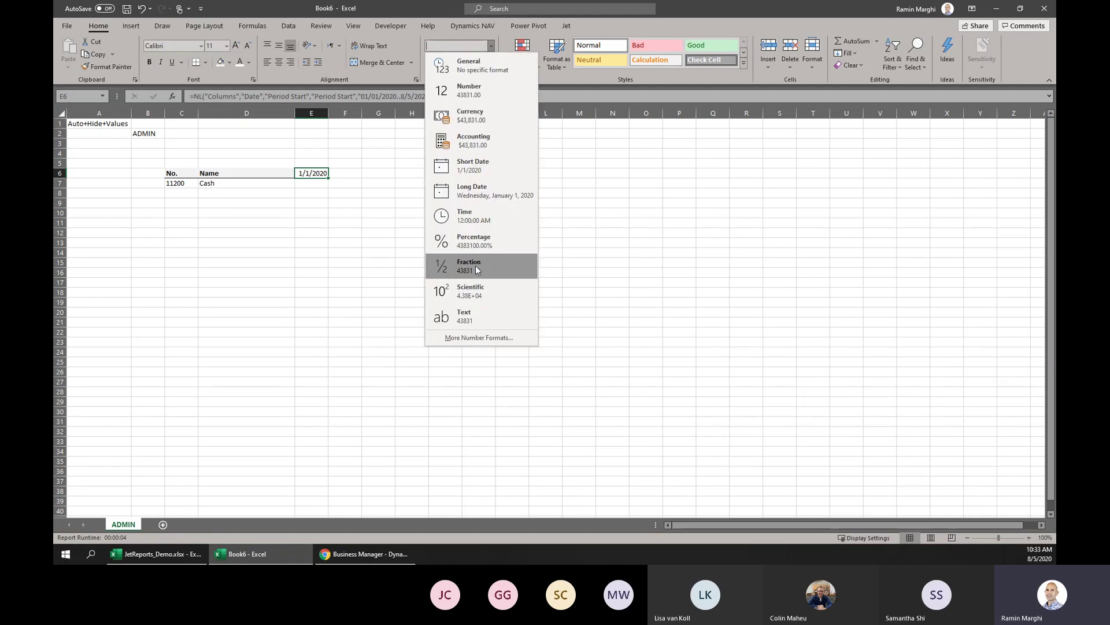
pyautogui.click(476, 338)
pyautogui.click(312, 226)
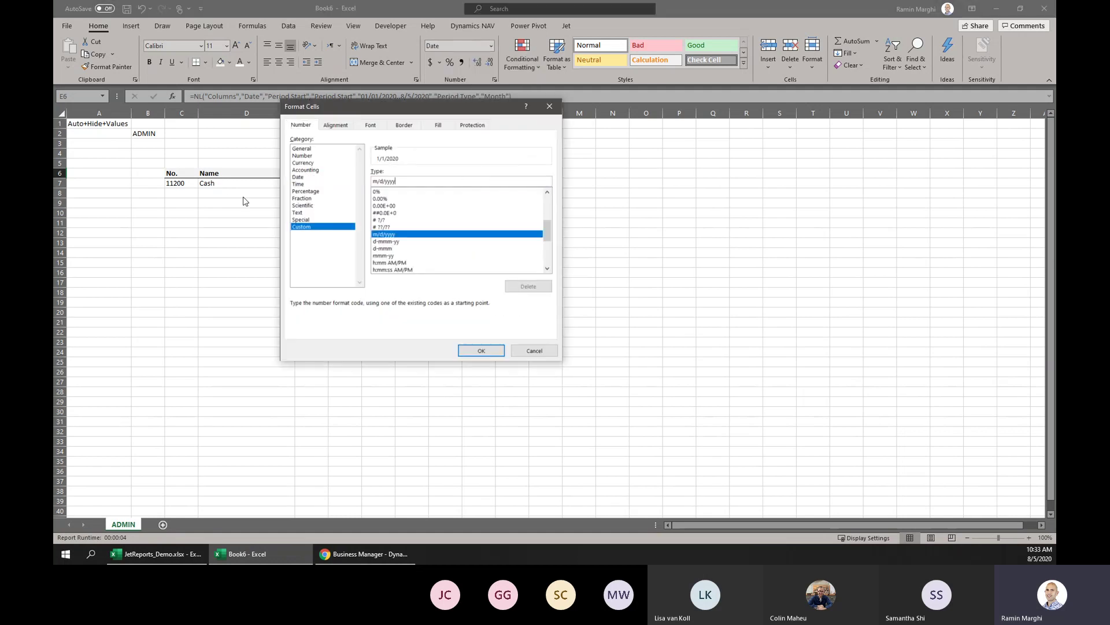
pyautogui.press('BackSpace')
pyautogui.press('BackSpace')
pyautogui.press('BackSpace')
pyautogui.press('BackSpace')
pyautogui.press('BackSpace')
pyautogui.press('BackSpace')
pyautogui.press('BackSpace')
pyautogui.press('BackSpace')
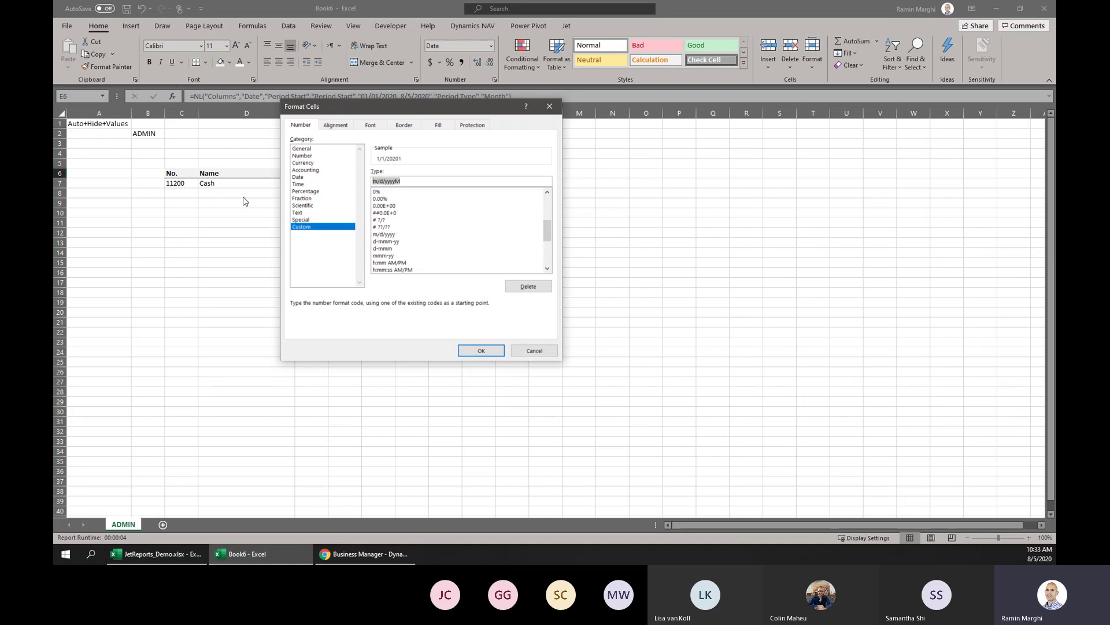
# Format the date header in E6 with the custom number format mmm/yy and make it bold.
pyautogui.write('mmm/yy')
pyautogui.press('Return')
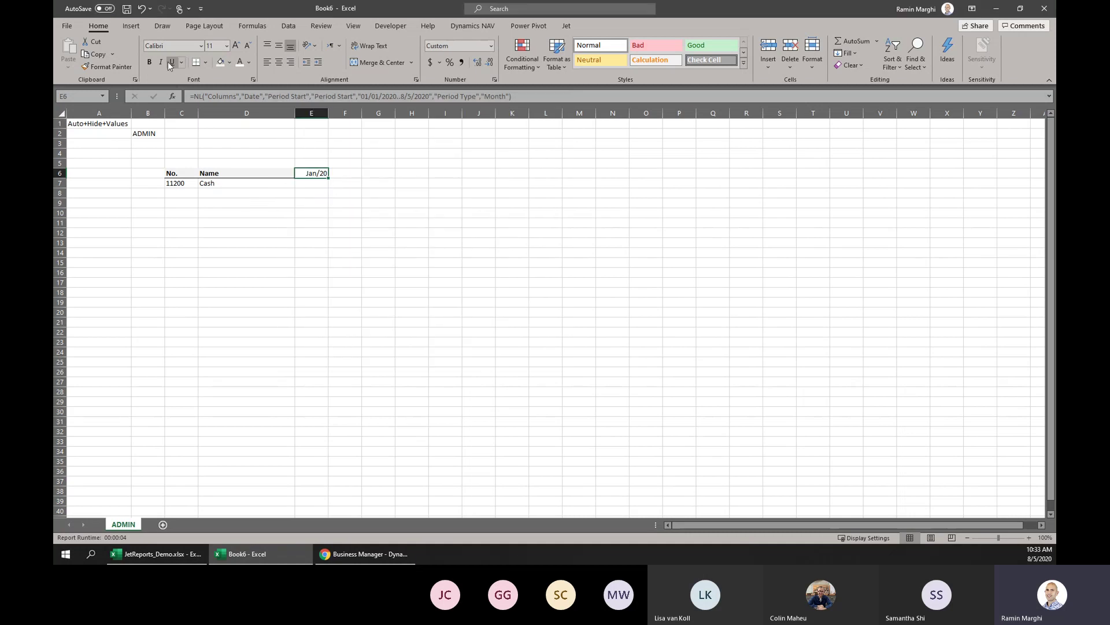
pyautogui.click(236, 173)
pyautogui.click(322, 172)
pyautogui.click(149, 62)
pyautogui.click(345, 243)
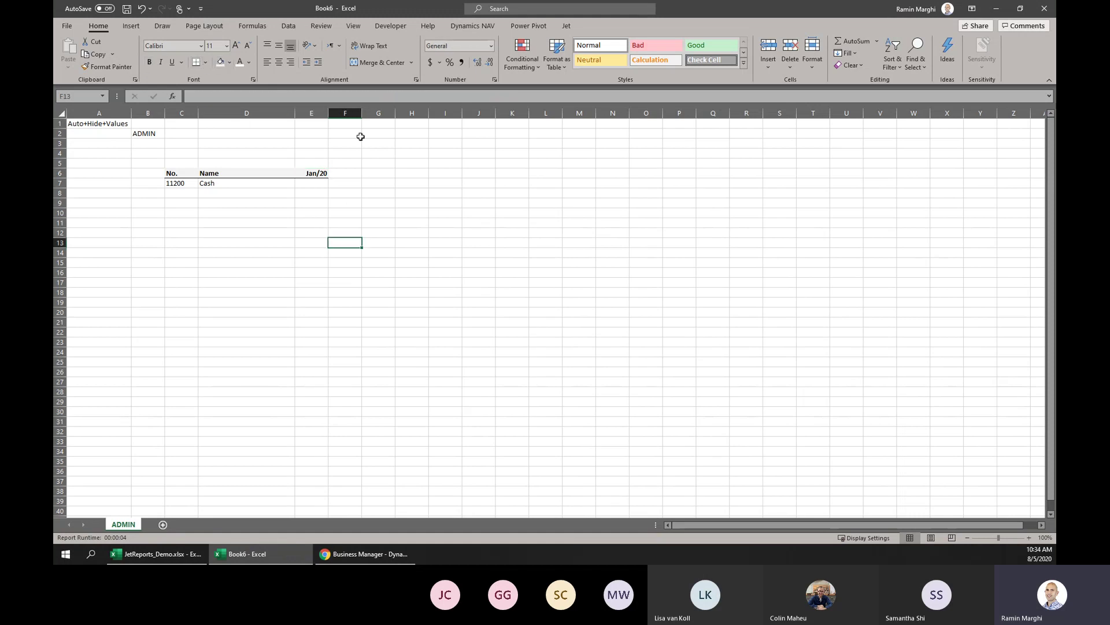
# Run the report, review the account numbers and the month column headings, and return to design mode.
pyautogui.click(321, 173)
pyautogui.click(566, 25)
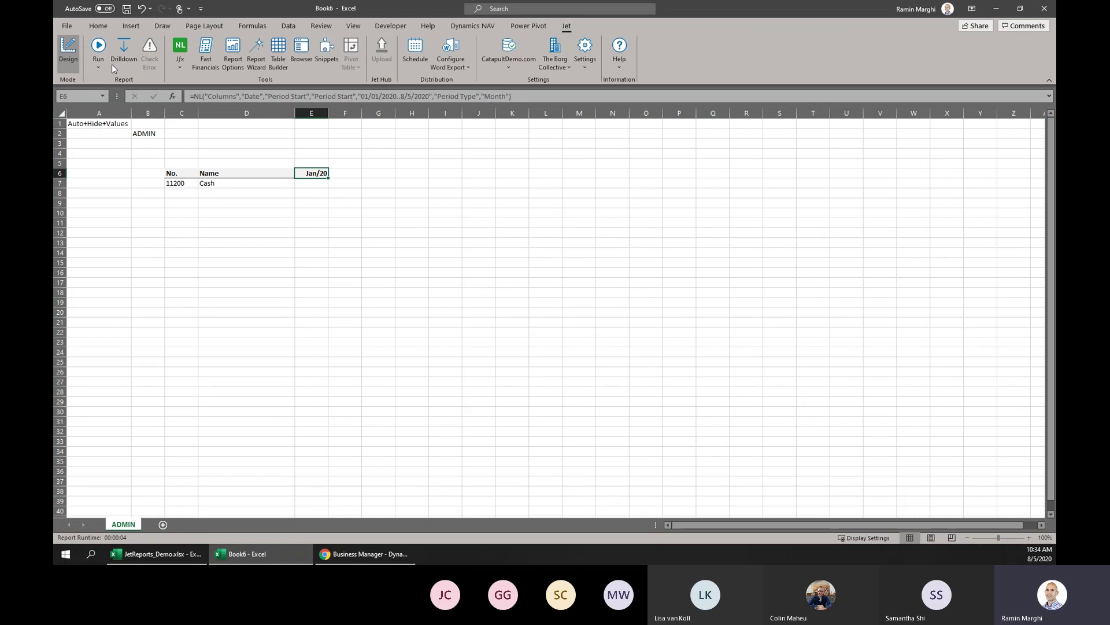
pyautogui.click(100, 52)
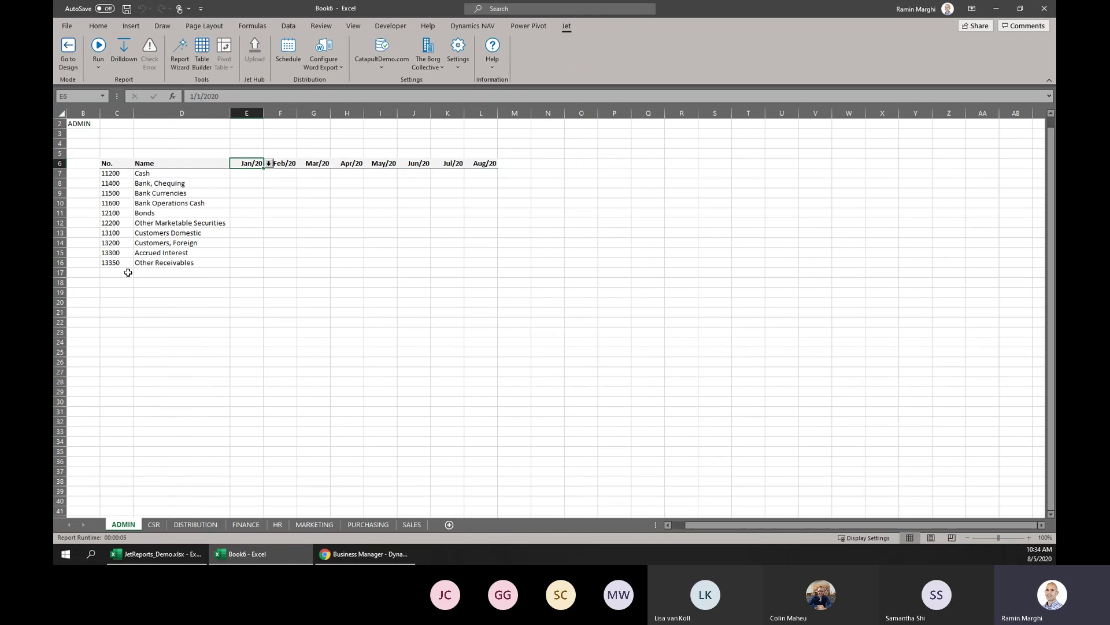
pyautogui.moveTo(114, 172); pyautogui.dragTo(110, 261)
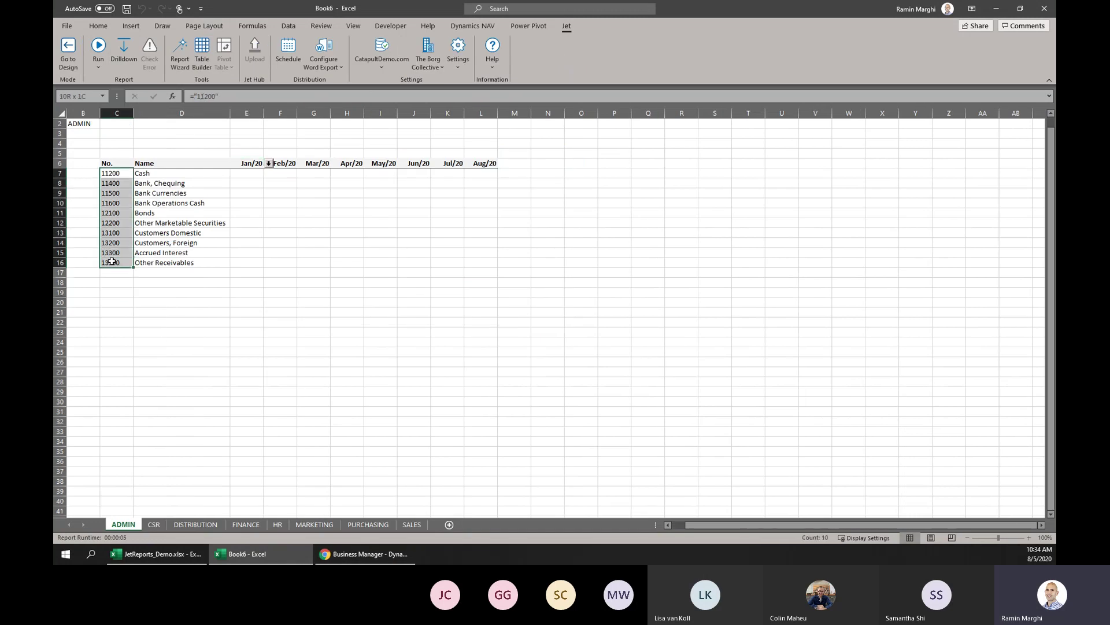
pyautogui.moveTo(243, 163); pyautogui.dragTo(485, 163)
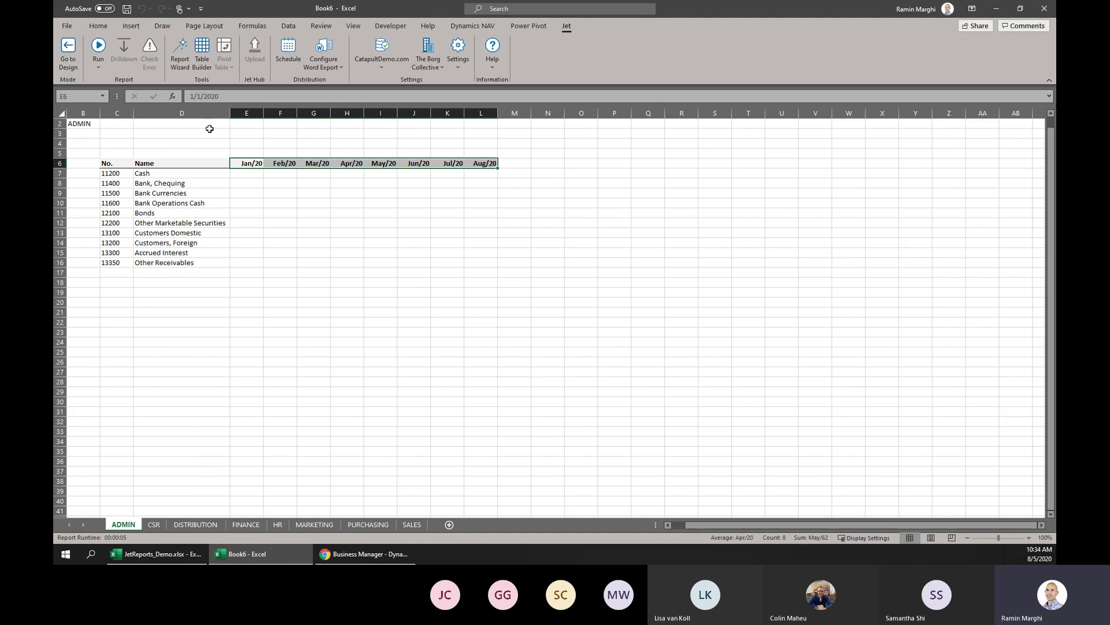
pyautogui.click(198, 322)
pyautogui.click(68, 53)
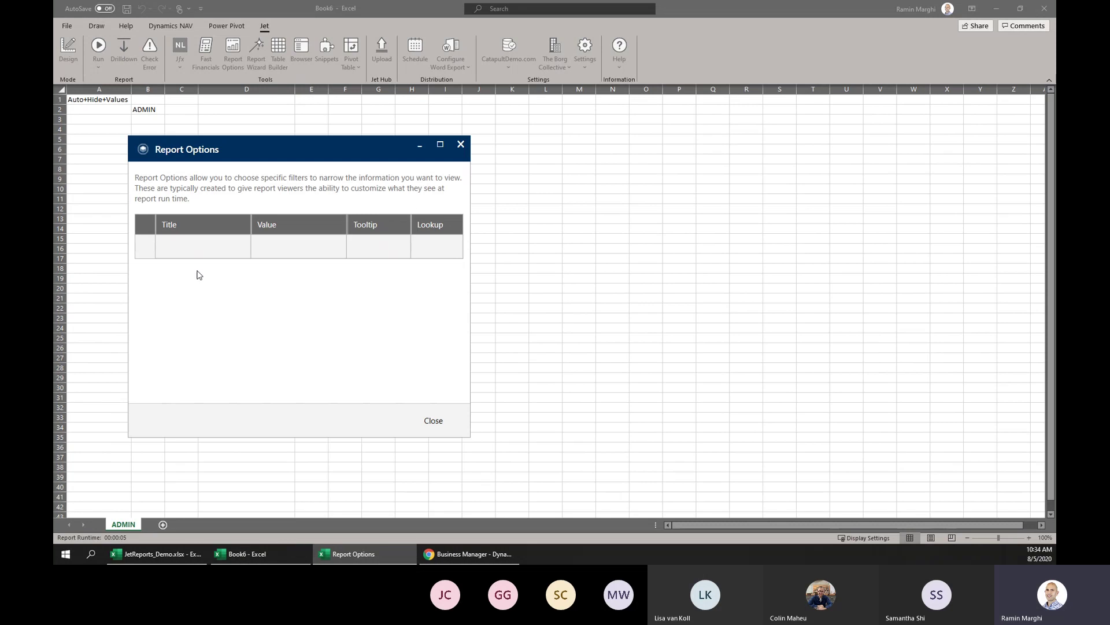
# Add a report option titled Date Range with the value 01/01/2020..03/31/2020 and close Report Options.
pyautogui.click(196, 249)
pyautogui.write('Date Range')
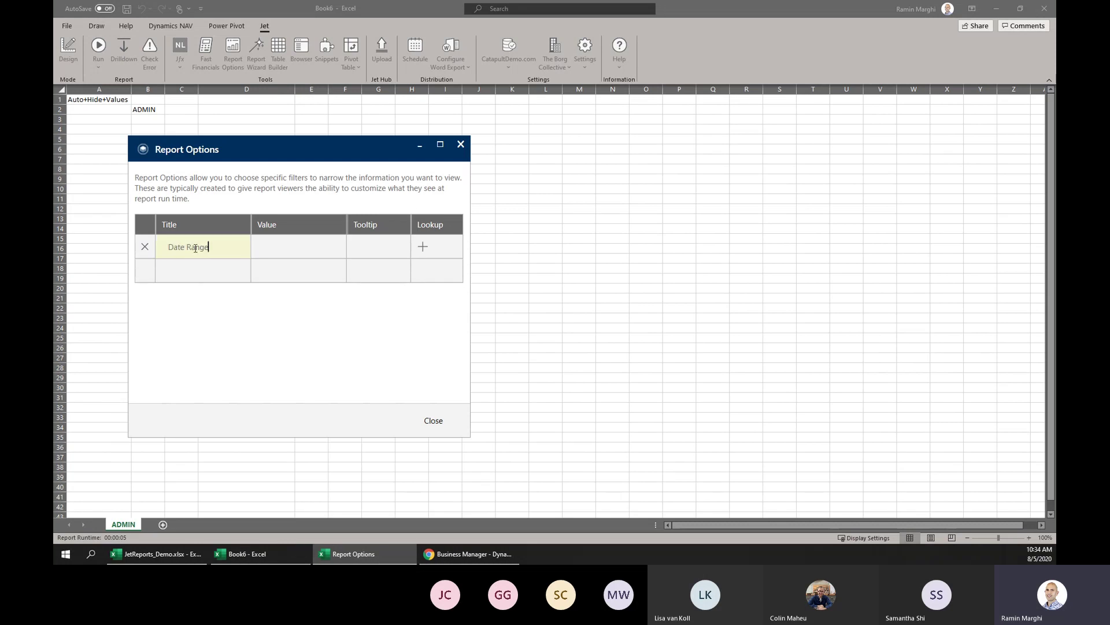
pyautogui.press('Tab')
pyautogui.write('01/0')
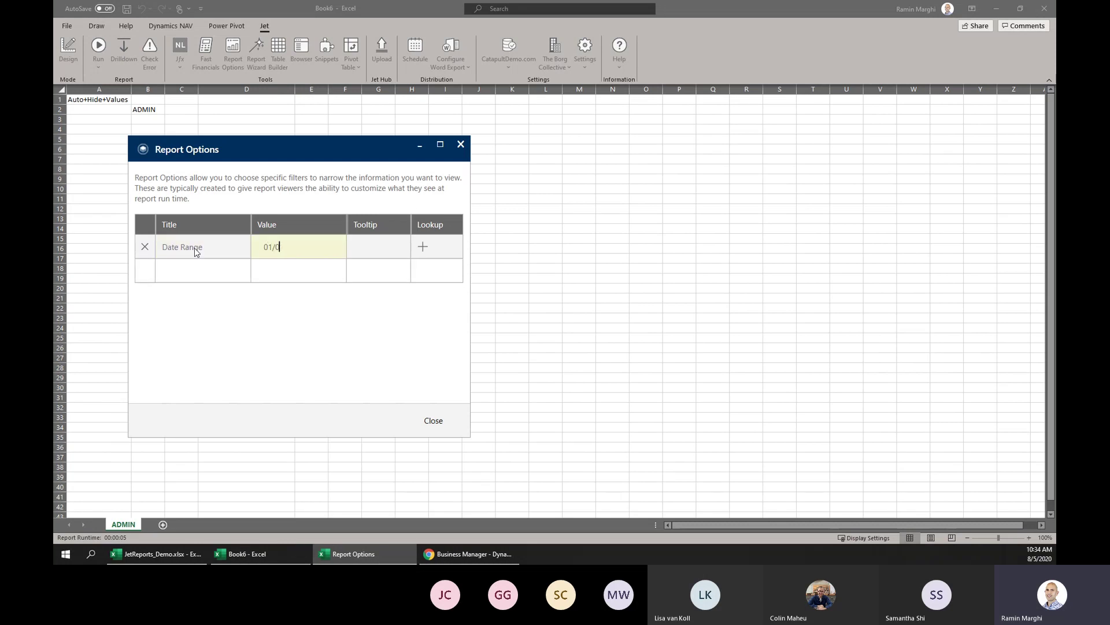
pyautogui.write('1/2020..03/31/2020')
pyautogui.press('Tab')
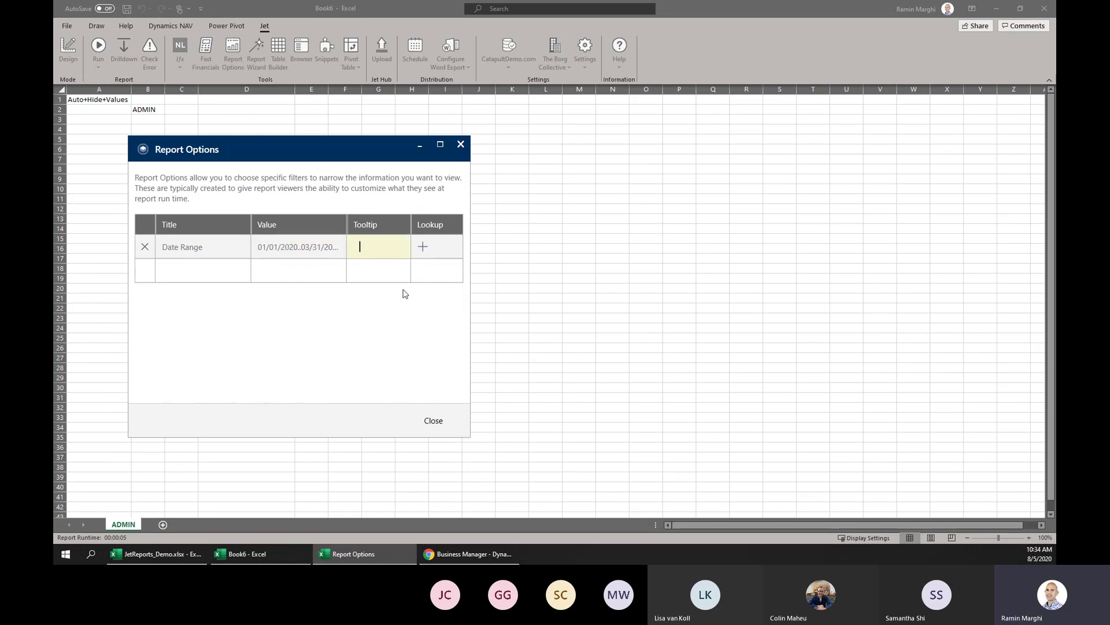
pyautogui.hotkey('shift', 'Tab')
pyautogui.click(436, 423)
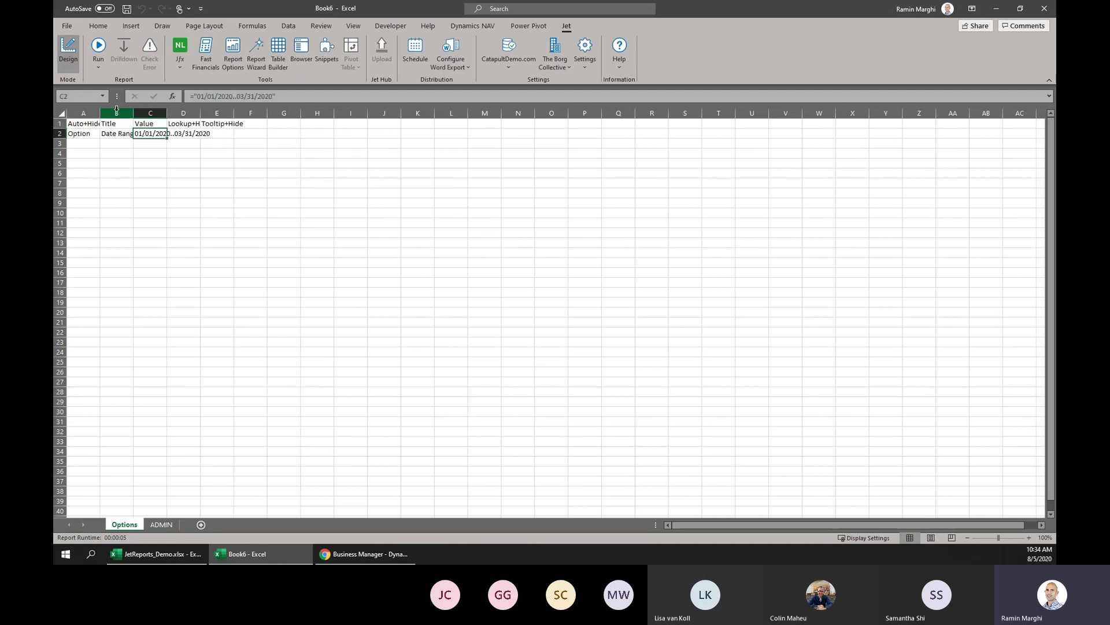
# Autofit all columns on the Options sheet and name the date range value cell C2 DateFilter.
pyautogui.click(61, 113)
pyautogui.doubleClick(105, 113)
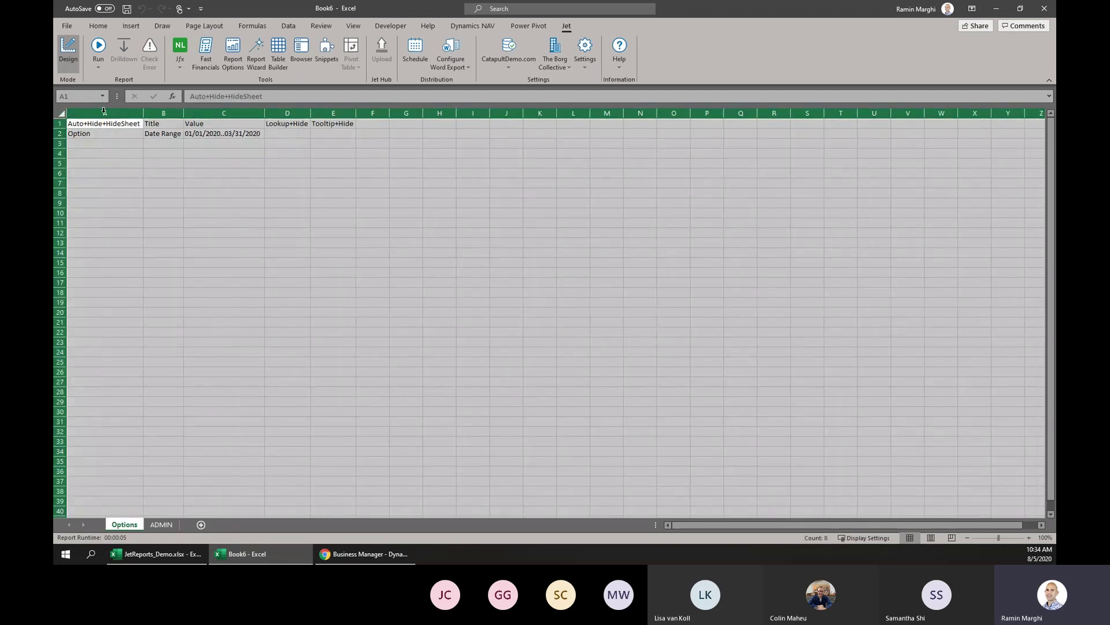
pyautogui.click(199, 133)
pyautogui.click(87, 94)
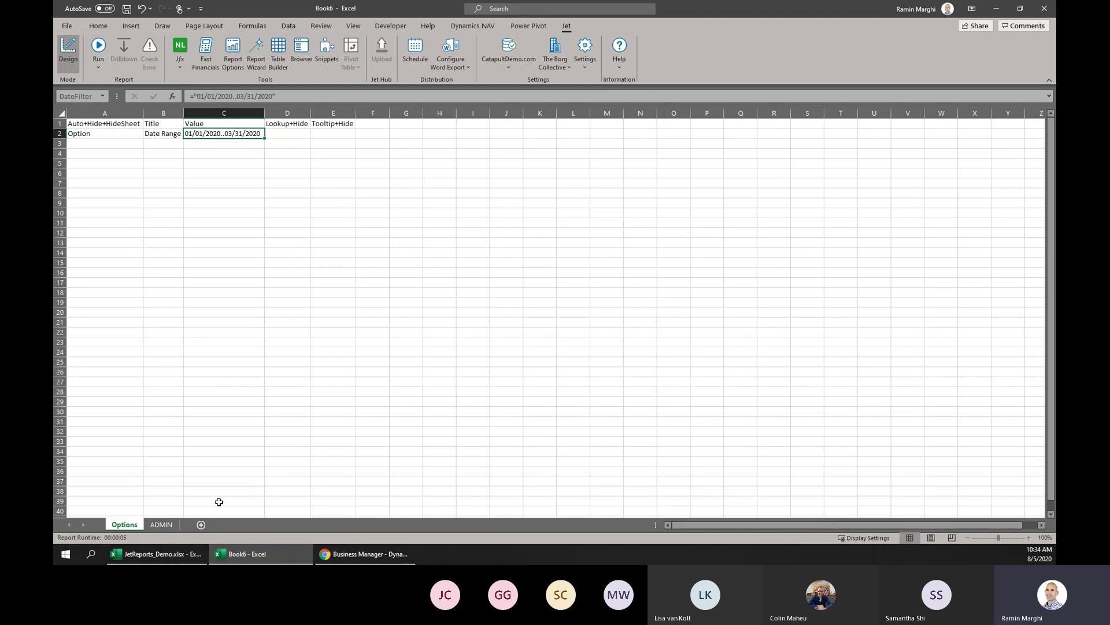
# On the ADMIN sheet, replace the hardcoded date range in E6's NL formula with DateFilter.
pyautogui.click(161, 524)
pyautogui.click(315, 172)
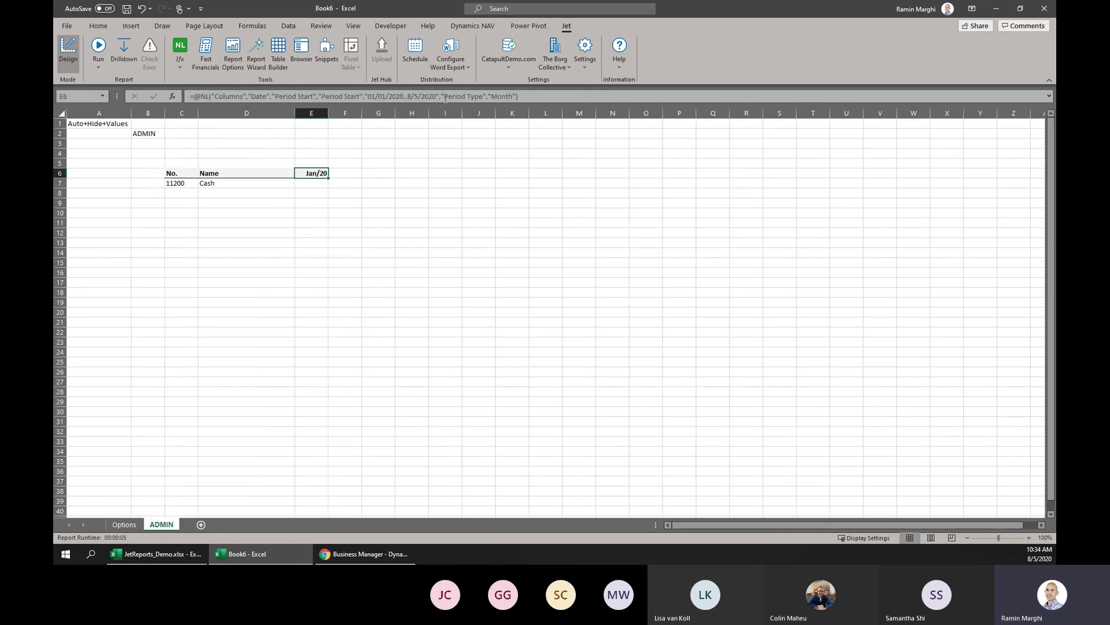
pyautogui.moveTo(365, 96); pyautogui.dragTo(436, 96)
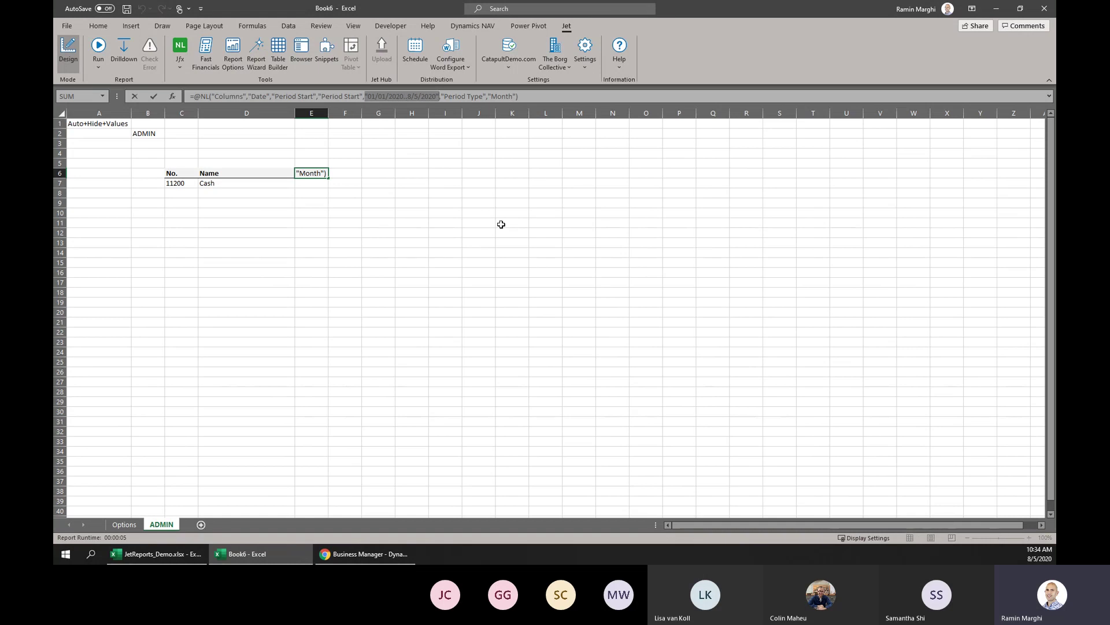
pyautogui.write('DATE(')
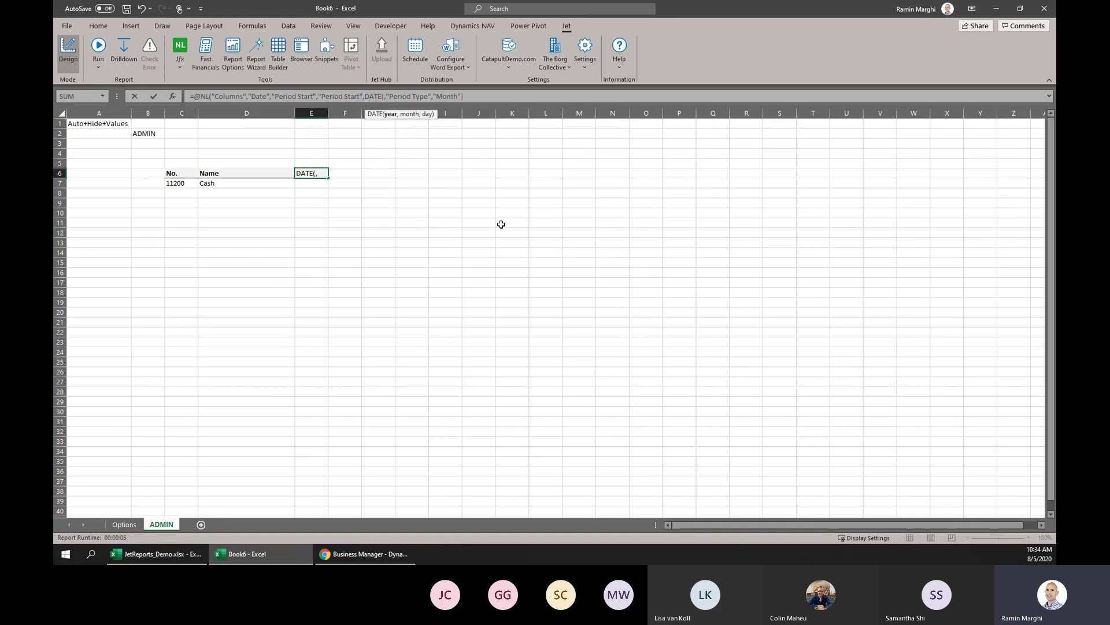
pyautogui.press('BackSpace')
pyautogui.press('BackSpace')
pyautogui.press('BackSpace')
pyautogui.press('BackSpace')
pyautogui.press('BackSpace')
pyautogui.write('Datr')
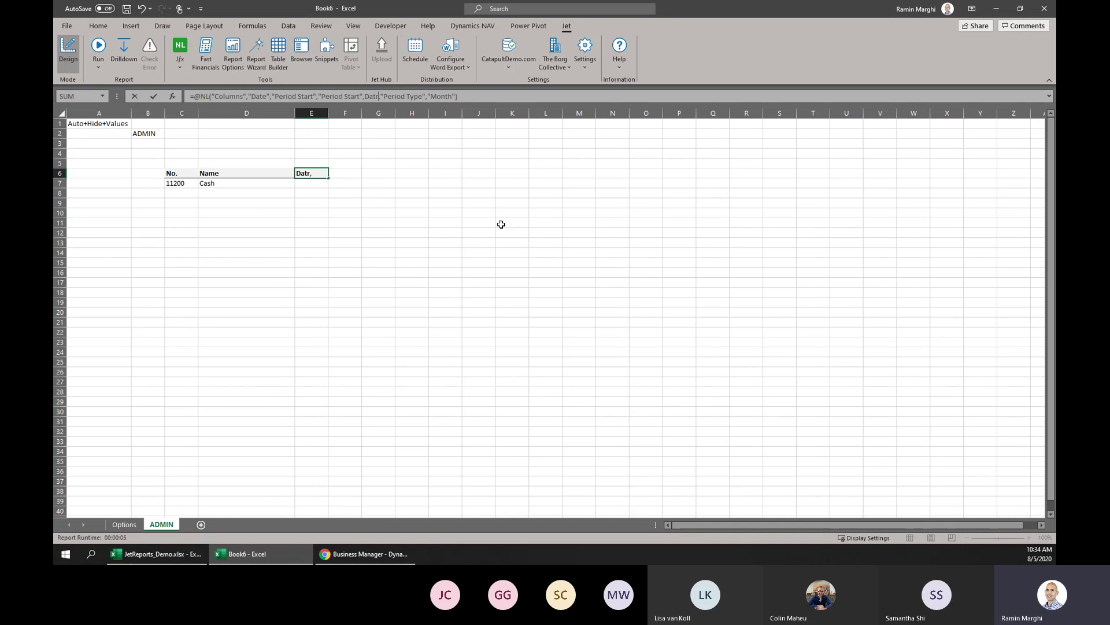
pyautogui.press('BackSpace')
pyautogui.write('eFilter')
pyautogui.press('Tab')
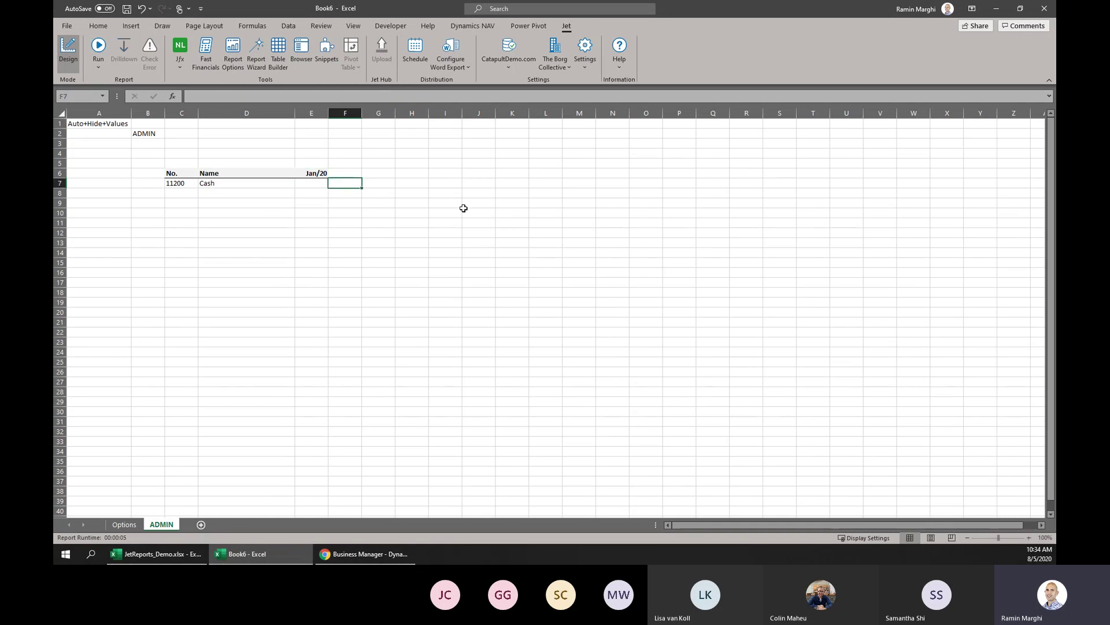
# Start a report run to check the Date Range option, cancel it, and inspect the department formula in B2.
pyautogui.click(465, 211)
pyautogui.click(317, 172)
pyautogui.click(98, 46)
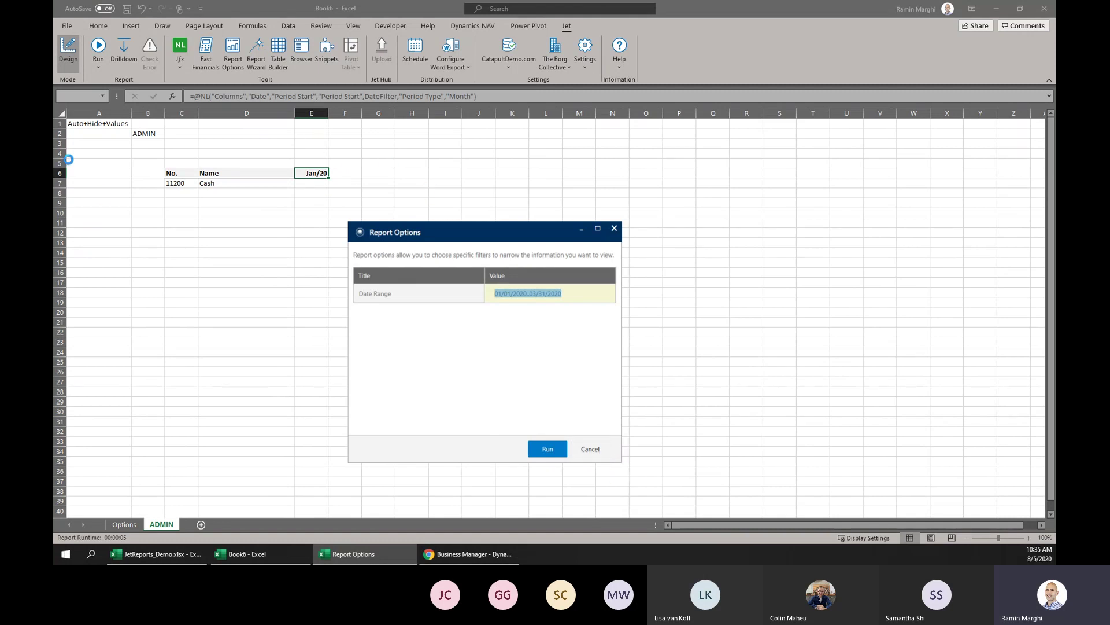
pyautogui.click(589, 449)
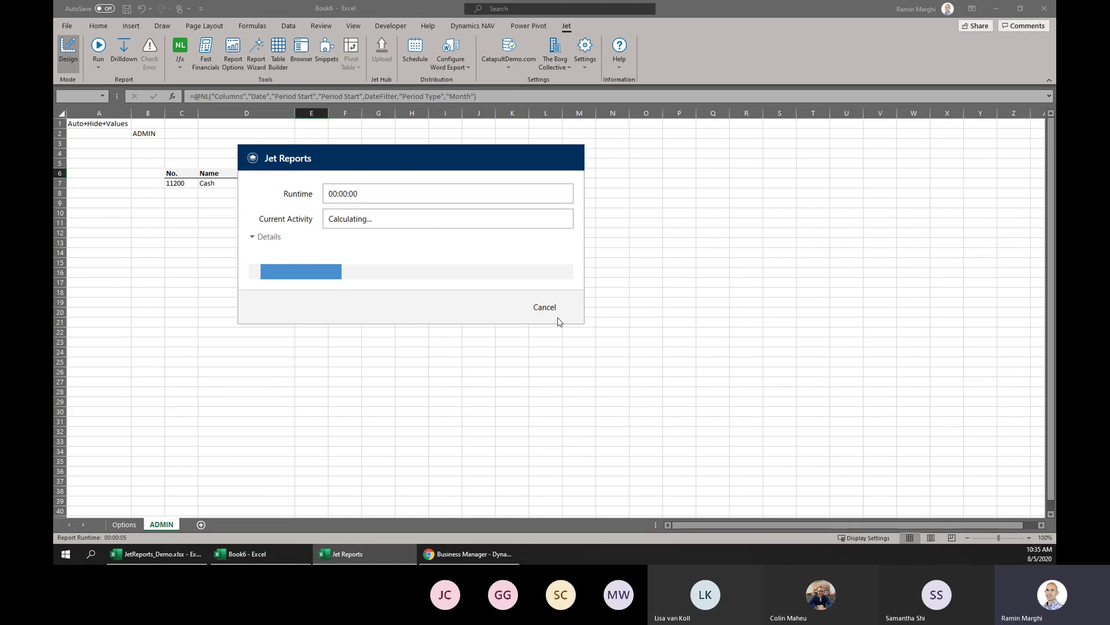
pyautogui.click(150, 138)
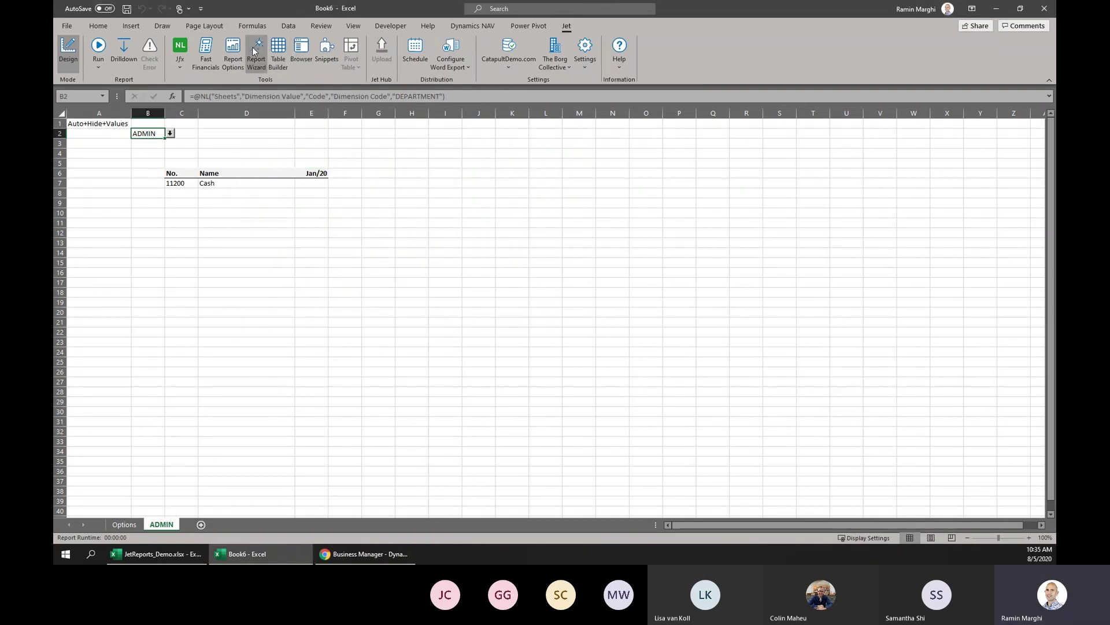
pyautogui.click(250, 274)
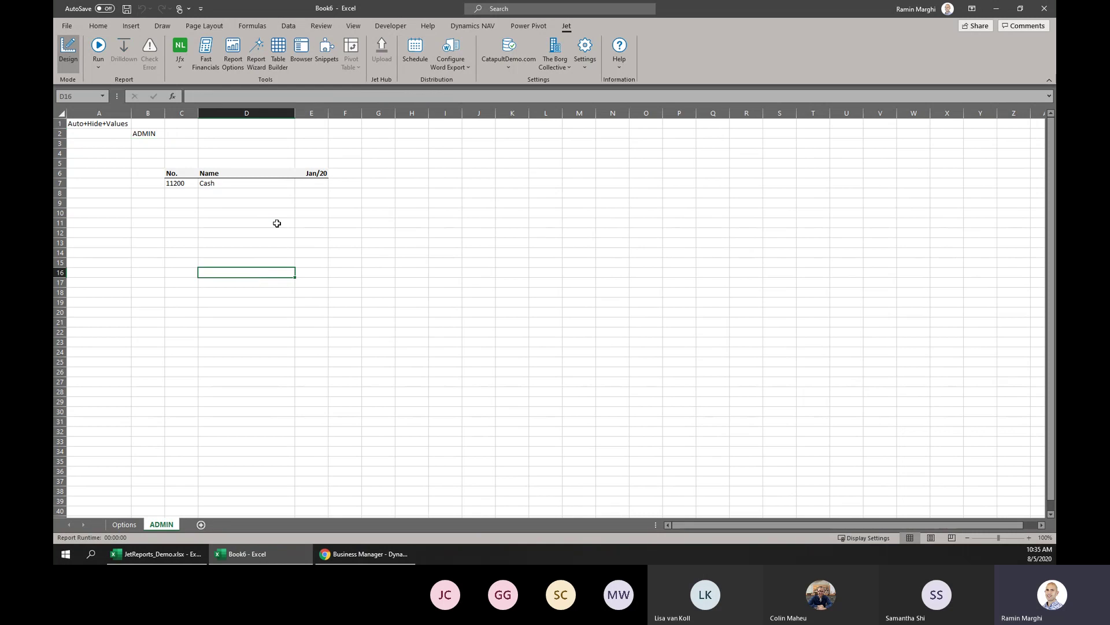
# Begin the formula in E7 with =NL("First","G/L Account","Balance At Date","Date Filter", for the account balance.
pyautogui.click(305, 183)
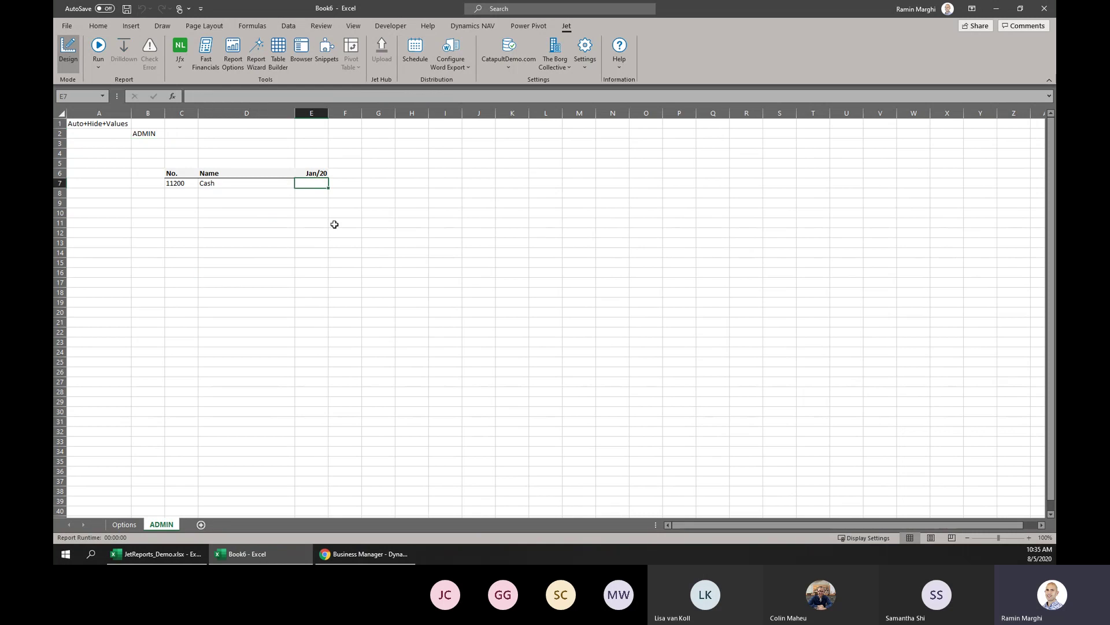
pyautogui.write('=NL(')
pyautogui.press('Up')
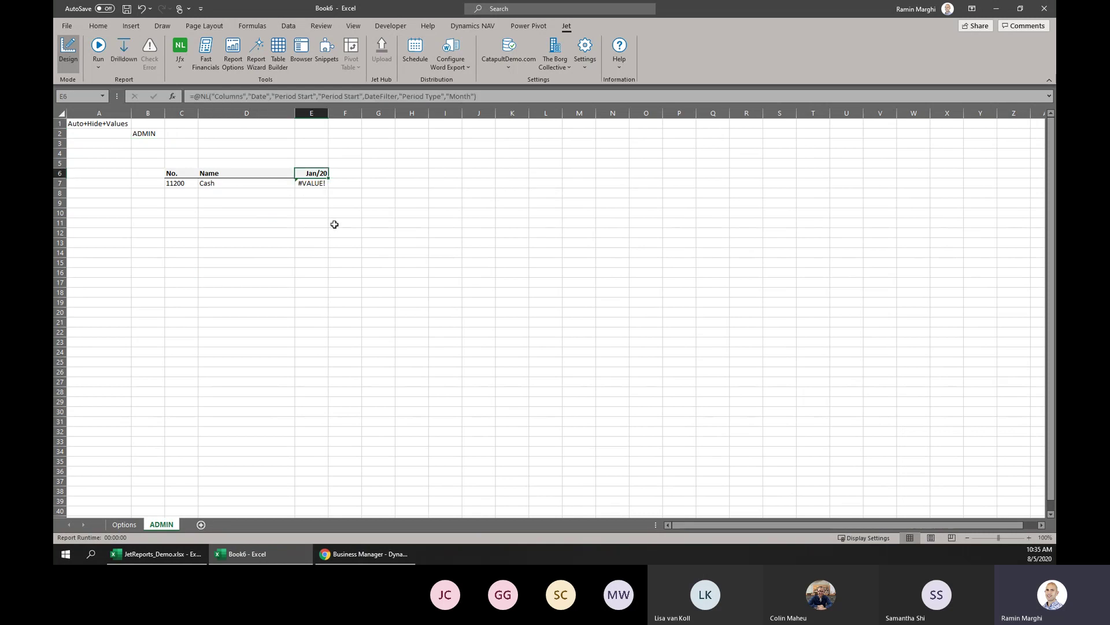
pyautogui.press('Down')
pyautogui.press('F2')
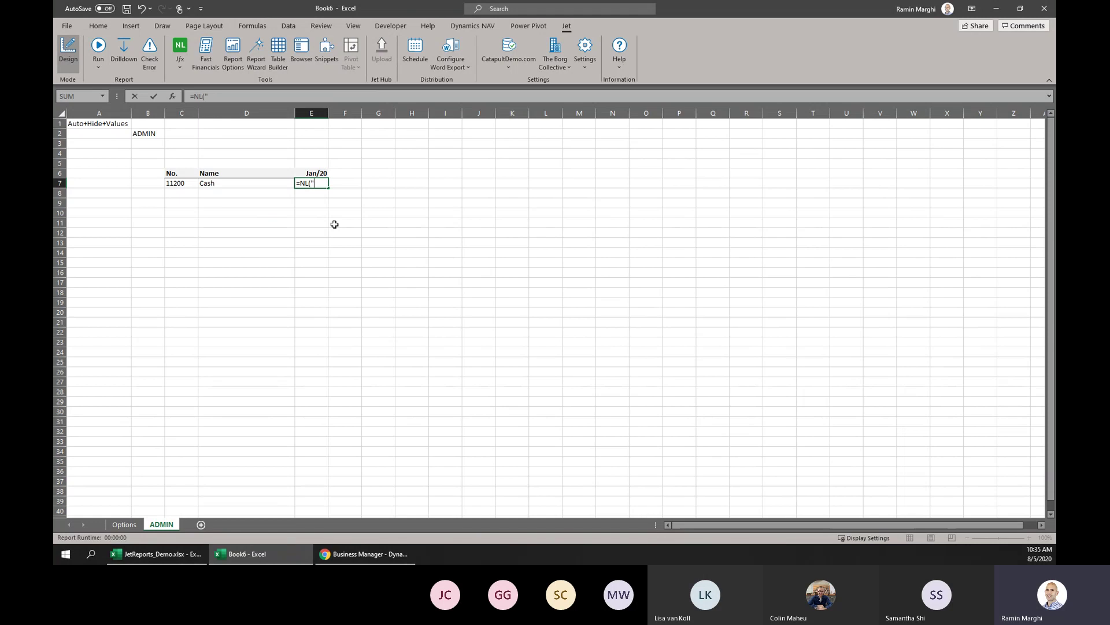
pyautogui.write('"Bala')
pyautogui.write('First')
pyautogui.write('","G/L Account')
pyautogui.write('","Balance')
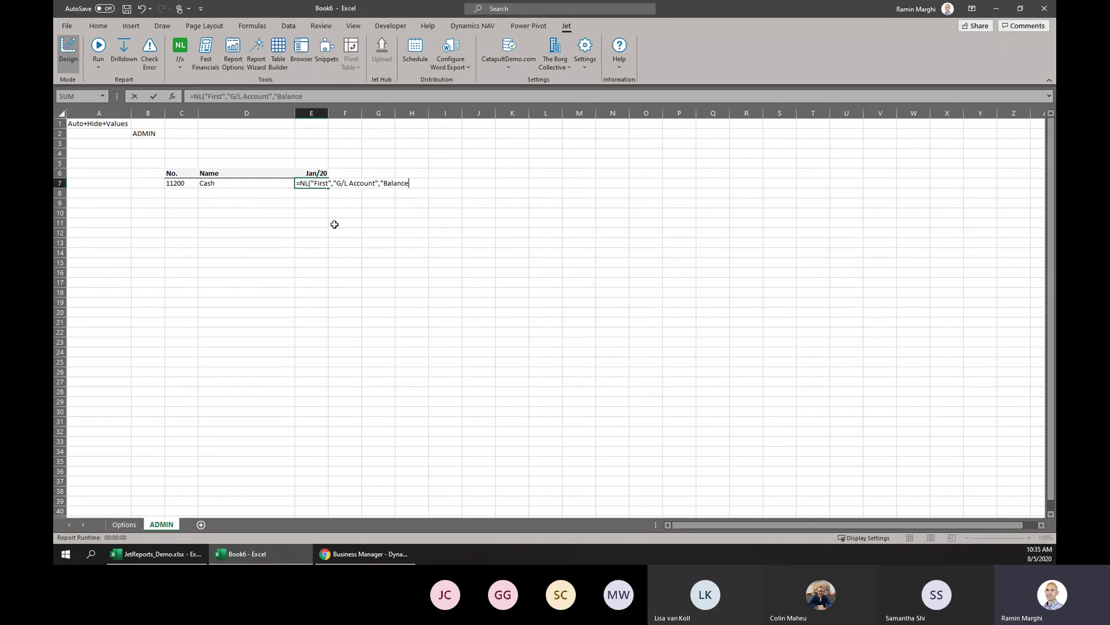
pyautogui.write(' At Date","Date Filter",')
pyautogui.click(318, 173)
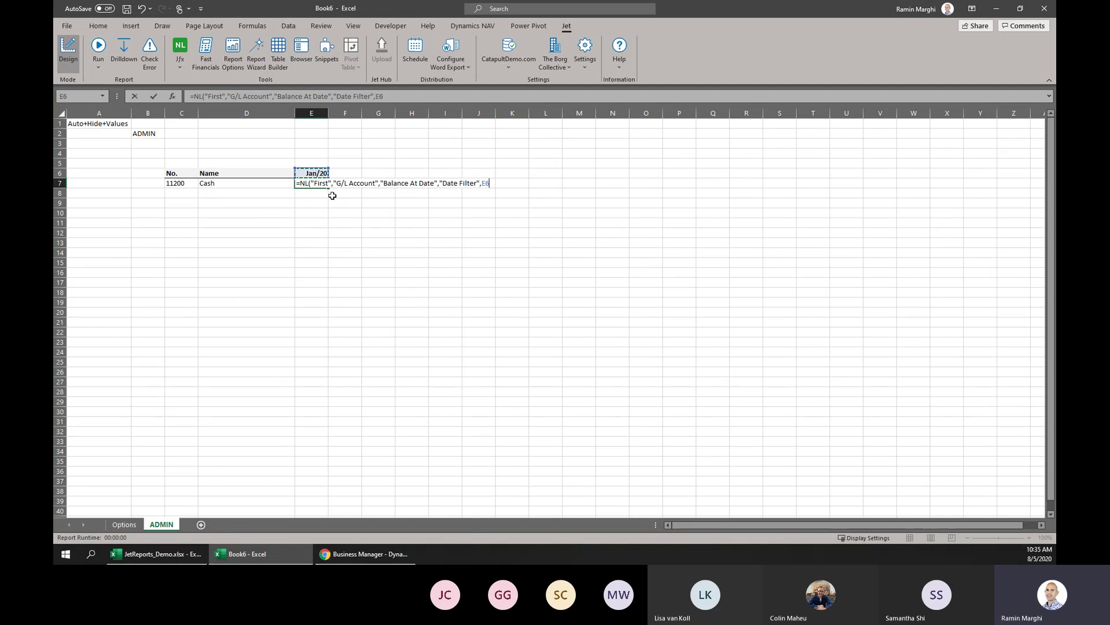
pyautogui.press('F4')
pyautogui.press('F4')
pyautogui.press('F4')
pyautogui.press('BackSpace')
pyautogui.press('BackSpace')
pyautogui.press('BackSpace')
# Supply EOMONTH(E$6,0) as the Date Filter value in the E7 formula.
pyautogui.write('EO')
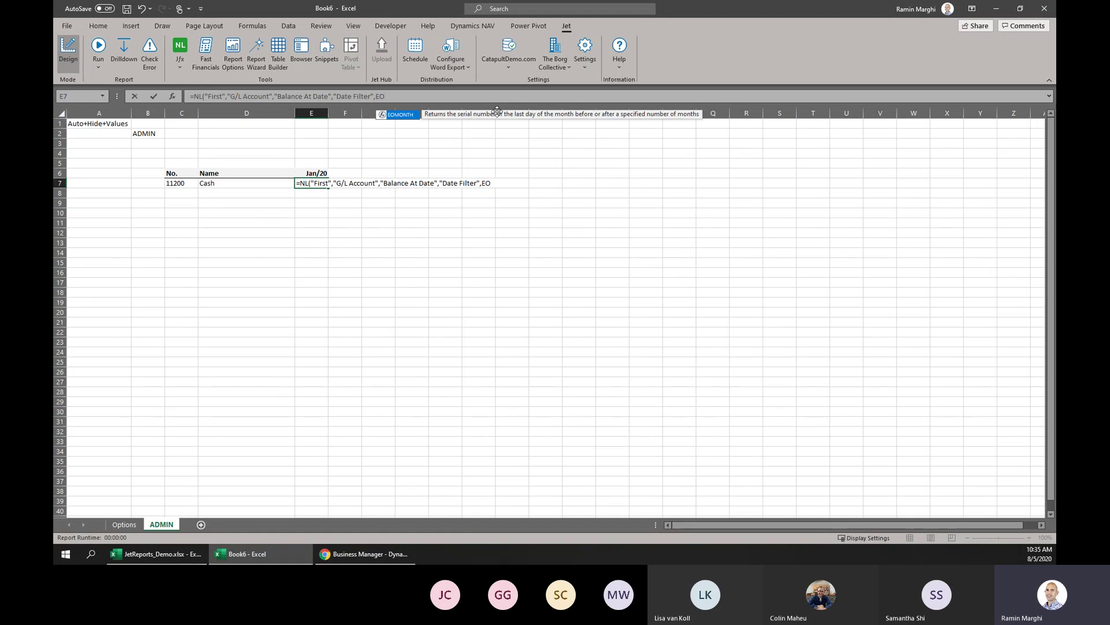
pyautogui.press('Tab')
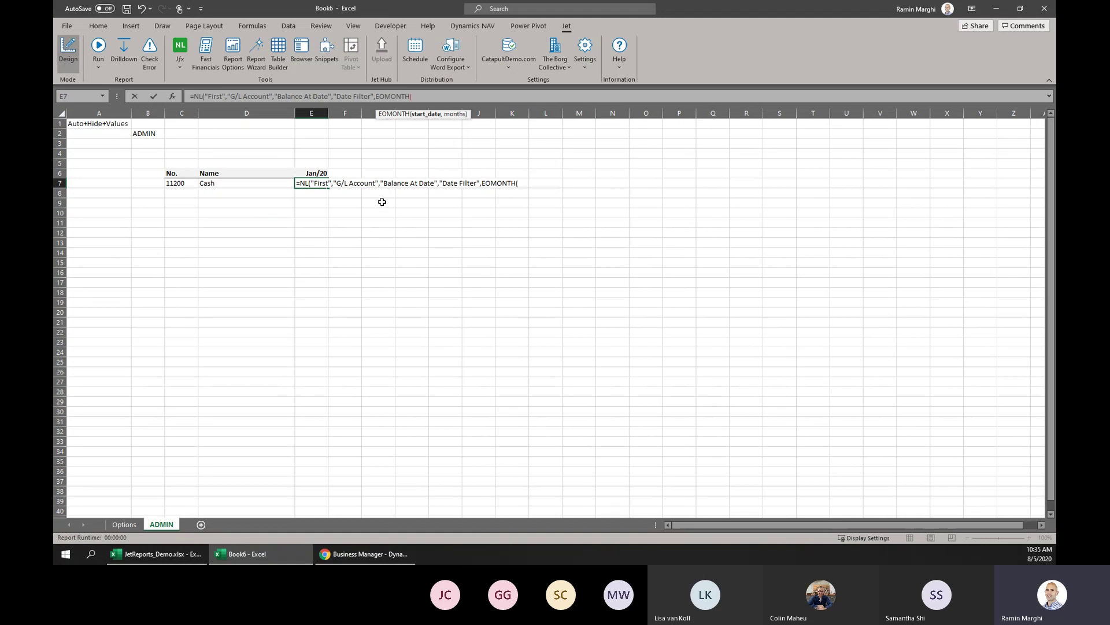
pyautogui.click(317, 173)
pyautogui.press('F4')
pyautogui.press('F4')
pyautogui.write(',0)')
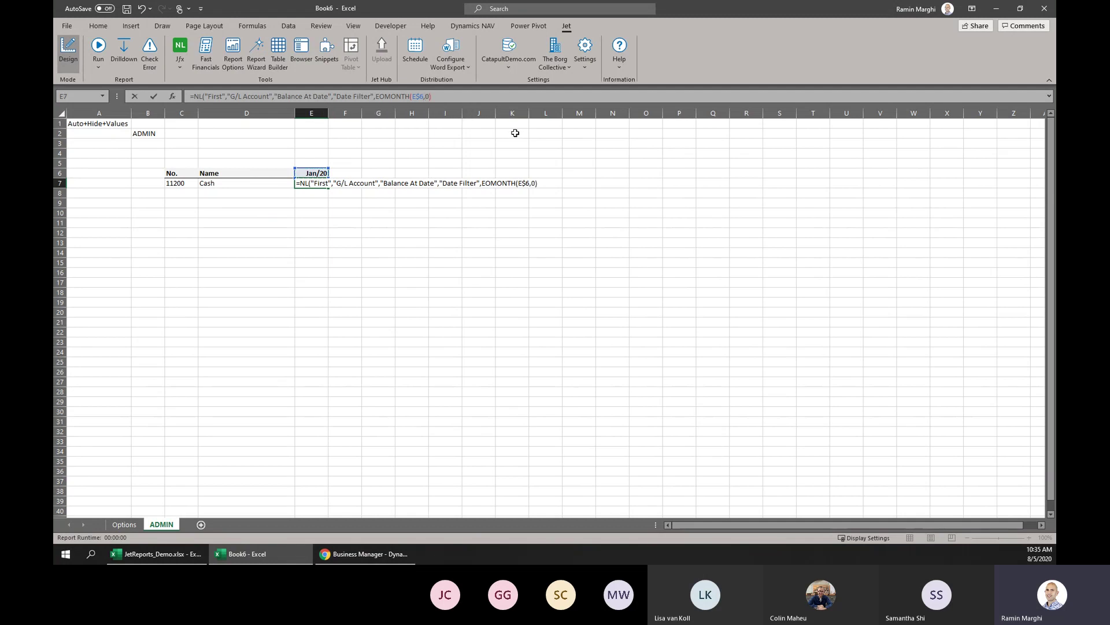
# Add the "Department Filter" argument with $B$2 to the E7 formula, and commit it with the closing-parenthesis correction.
pyautogui.write(',"Department Filter",')
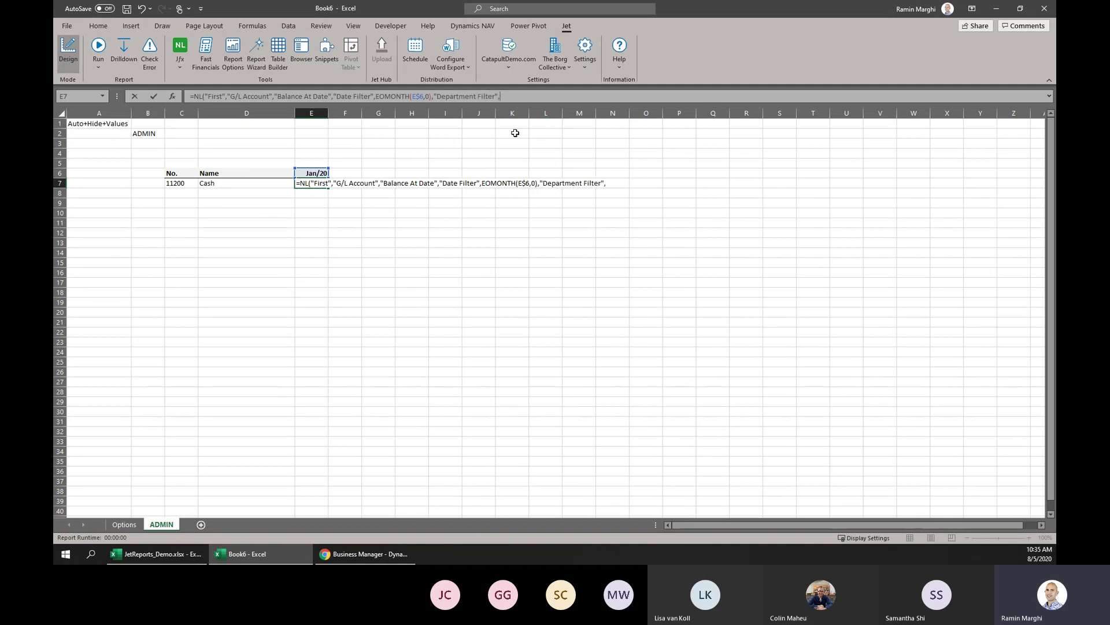
pyautogui.click(152, 133)
pyautogui.press('F4')
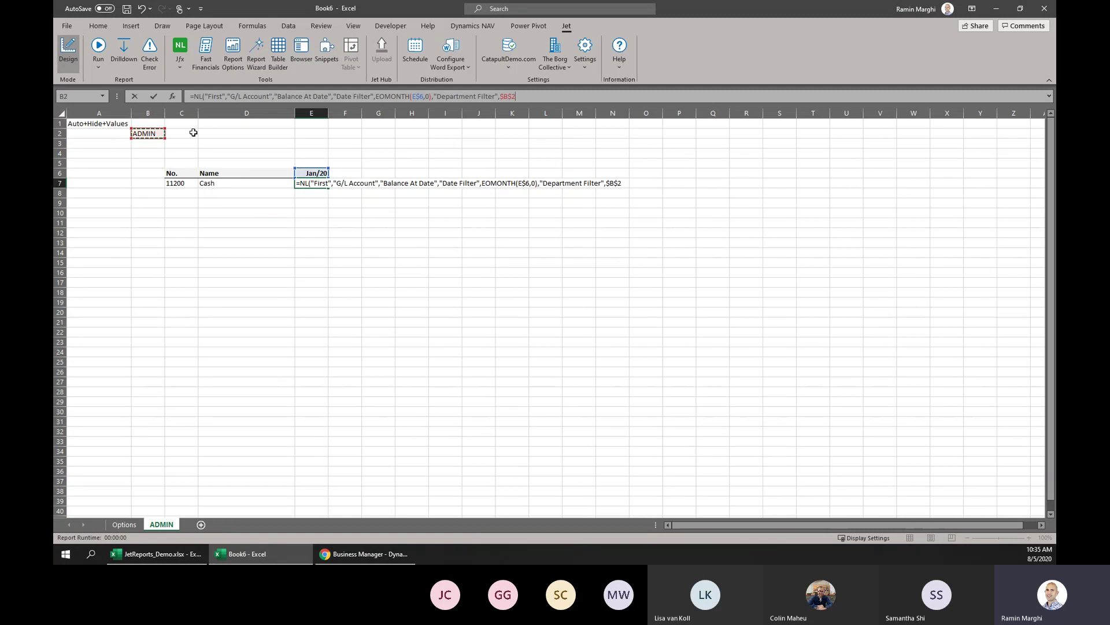
pyautogui.press('Return')
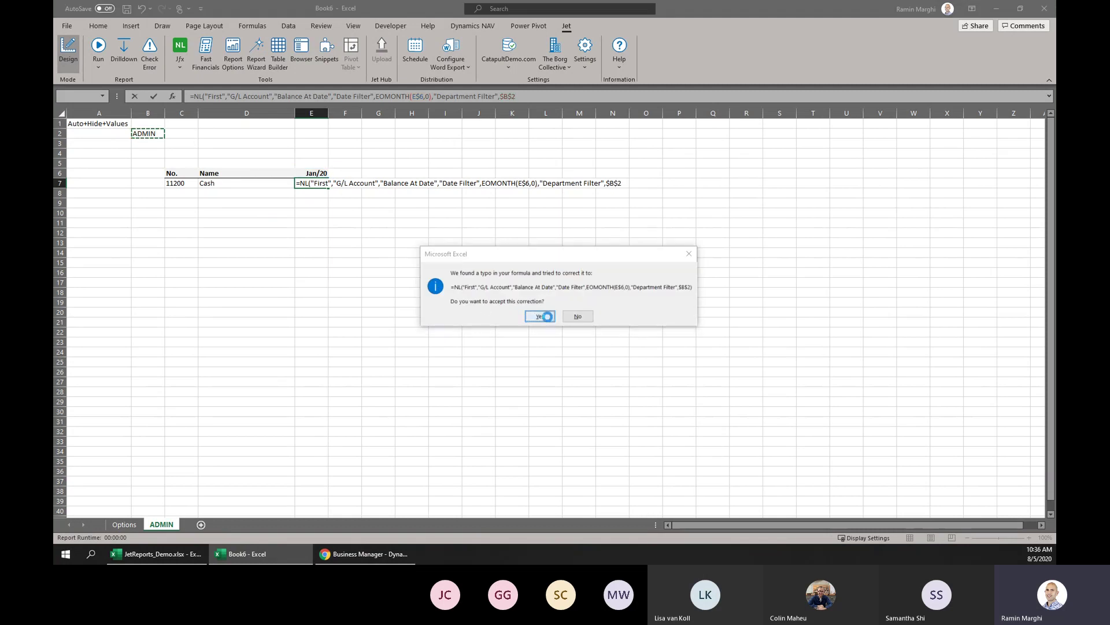
pyautogui.click(540, 316)
# Apply the Comma number style to the balance in E7.
pyautogui.click(317, 183)
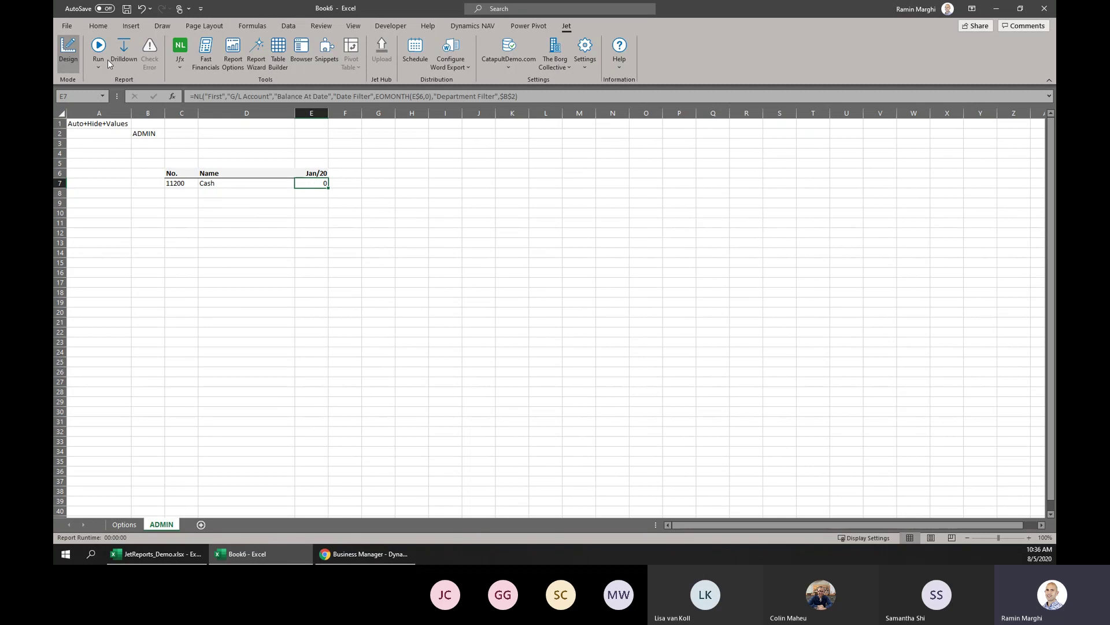
pyautogui.click(99, 26)
pyautogui.click(461, 62)
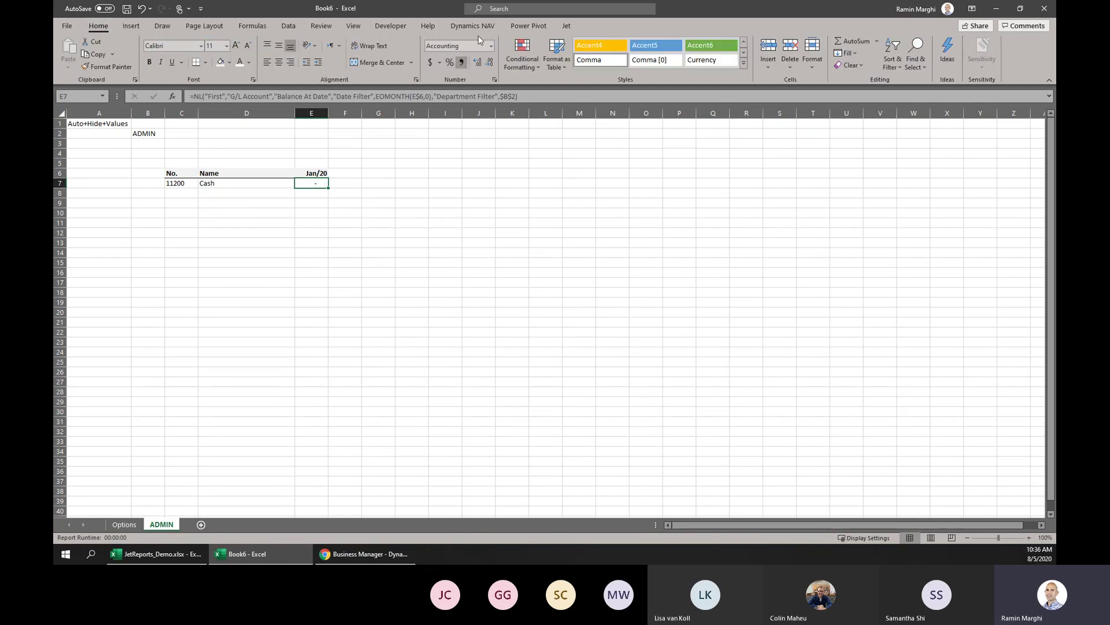
# Confirm "Department Filter" as the second filter field of the E7 formula by picking it in the Jet Function Wizard.
pyautogui.click(567, 25)
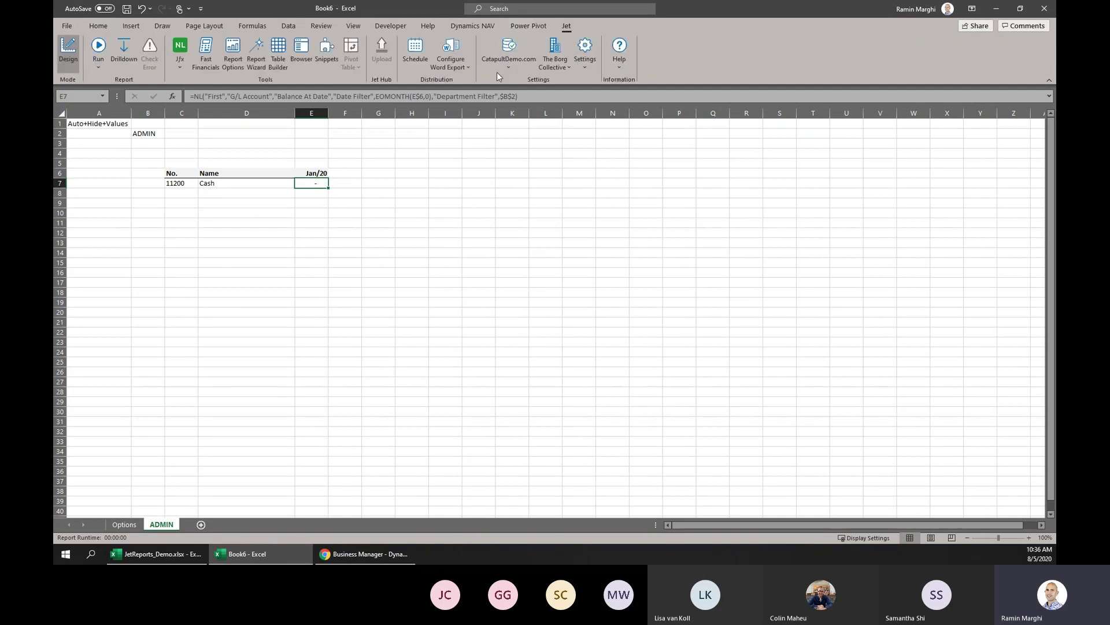
pyautogui.click(180, 48)
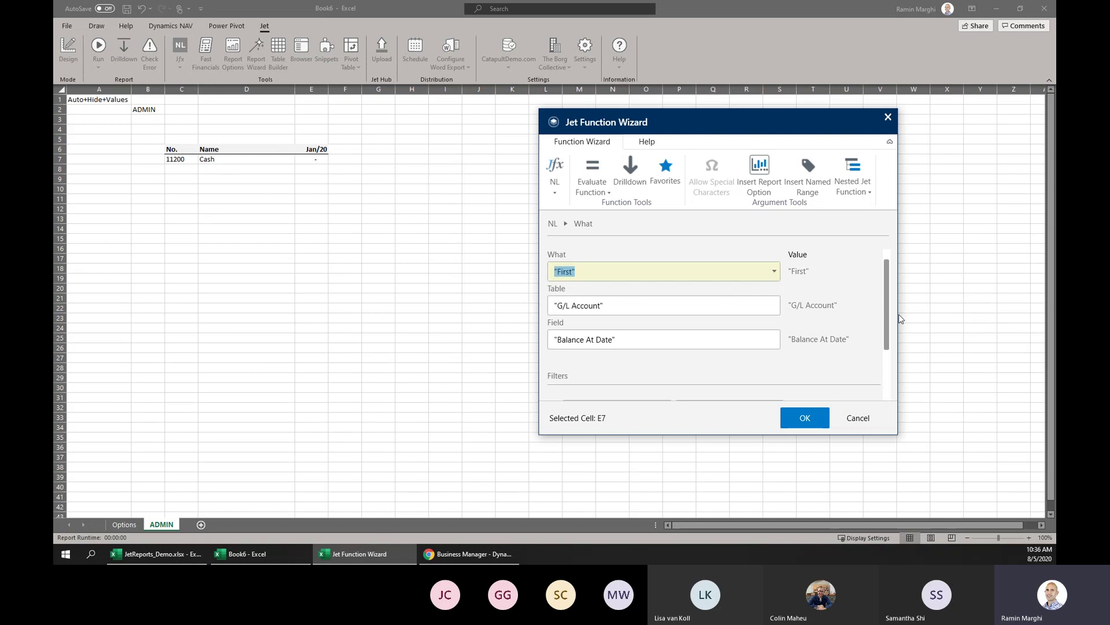
pyautogui.scroll(-2, 876, 383)
pyautogui.click(659, 368)
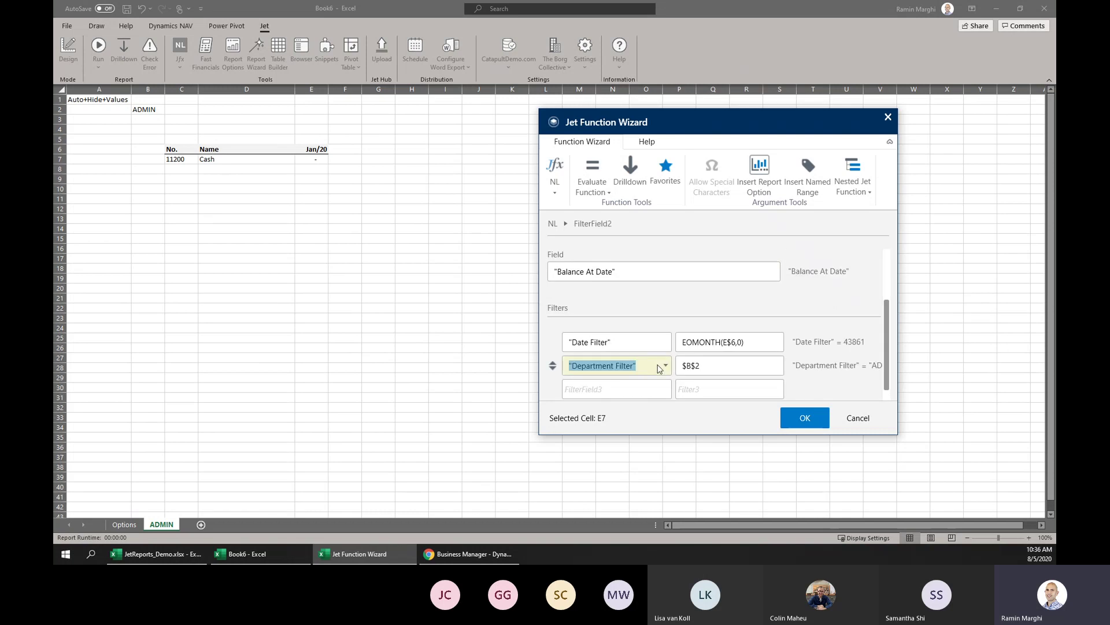
pyautogui.click(666, 366)
pyautogui.write('Dep')
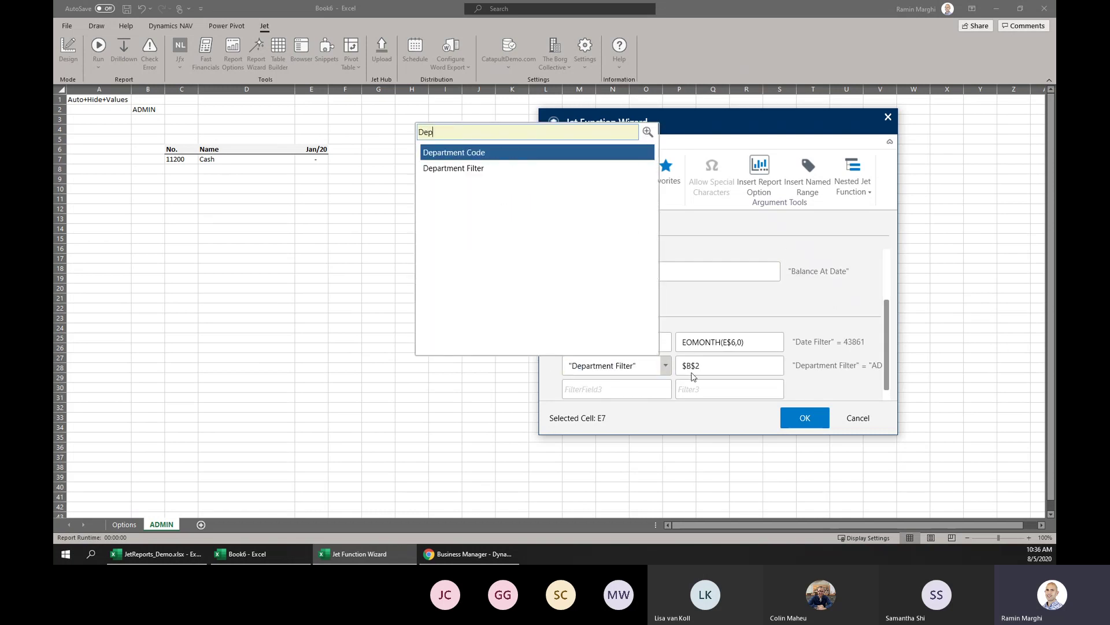
pyautogui.write('ar')
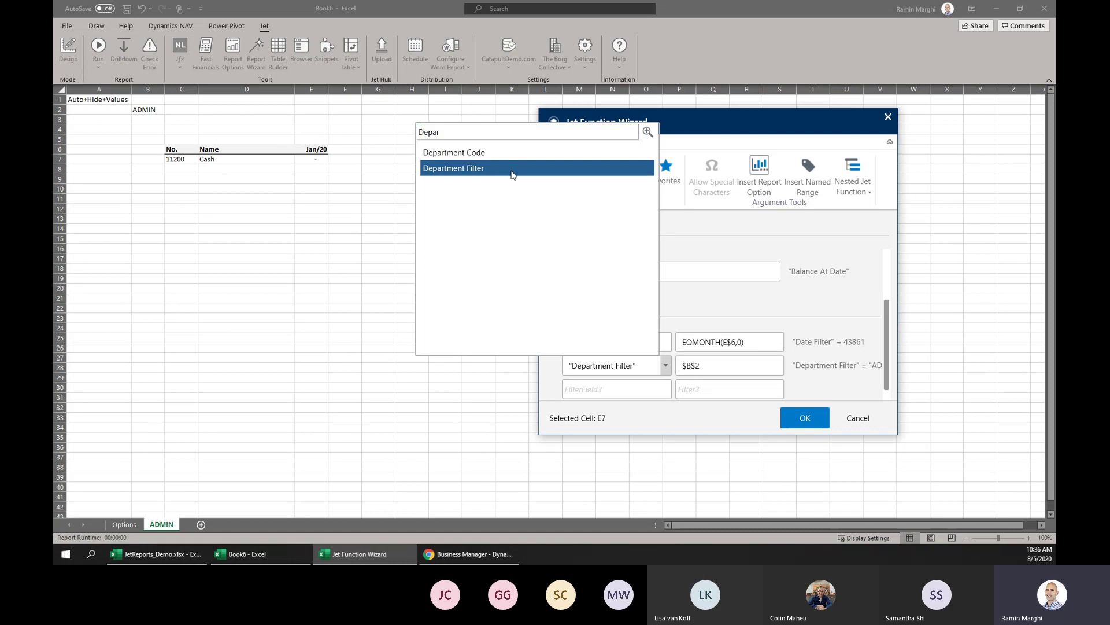
pyautogui.click(513, 169)
pyautogui.click(804, 417)
# Run the Jet report with the existing Date Range option.
pyautogui.click(307, 247)
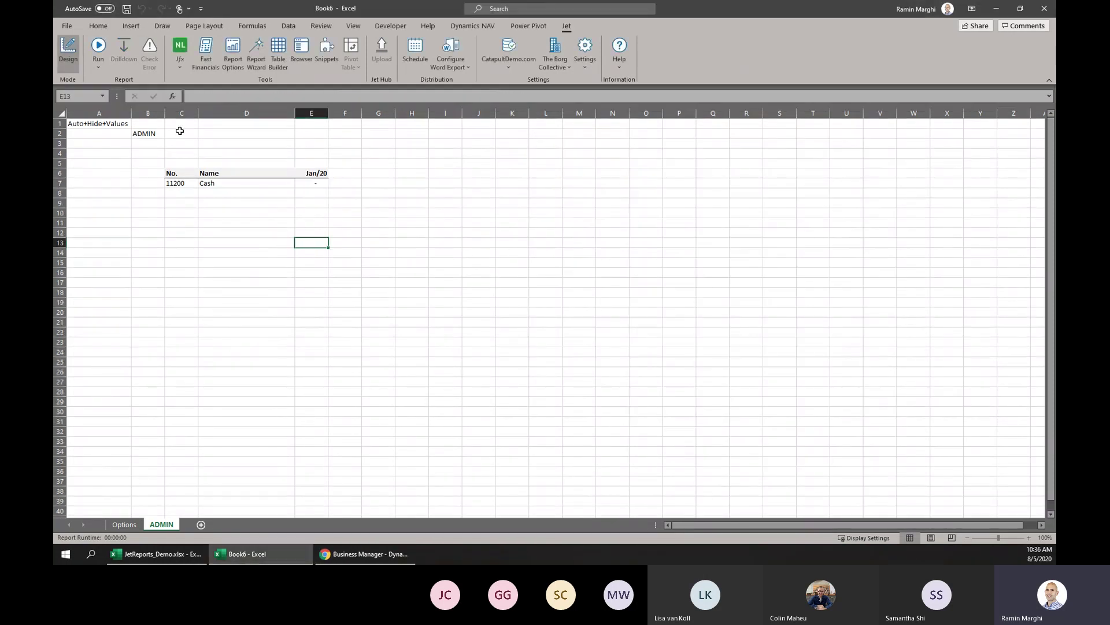
pyautogui.click(98, 46)
pyautogui.click(548, 450)
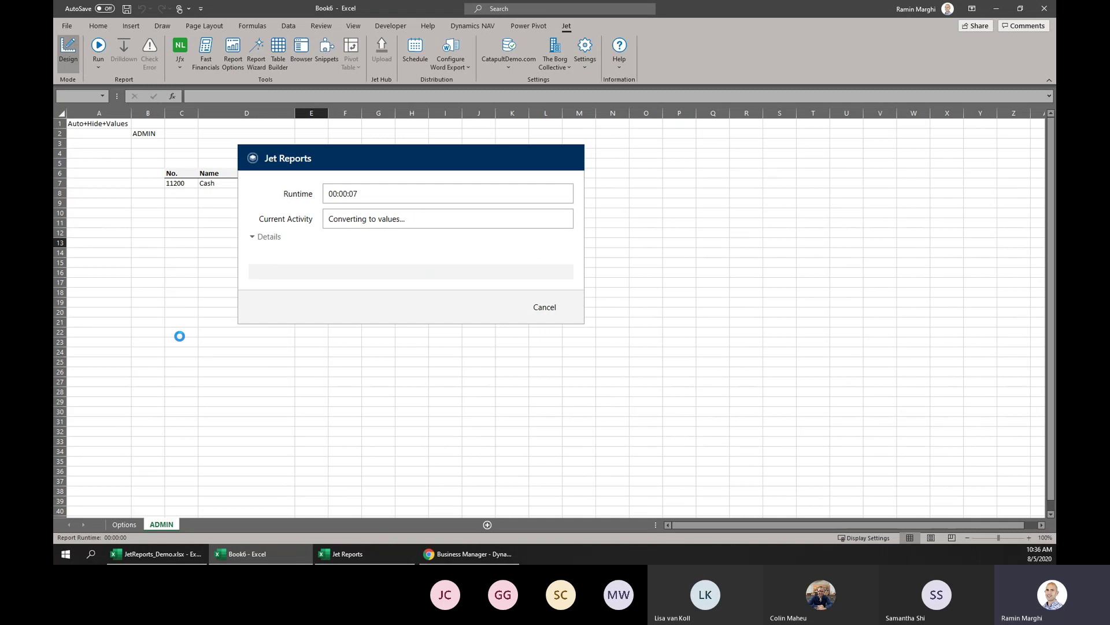
# Look through the generated department sheets and check their monthly account balances.
pyautogui.click(196, 525)
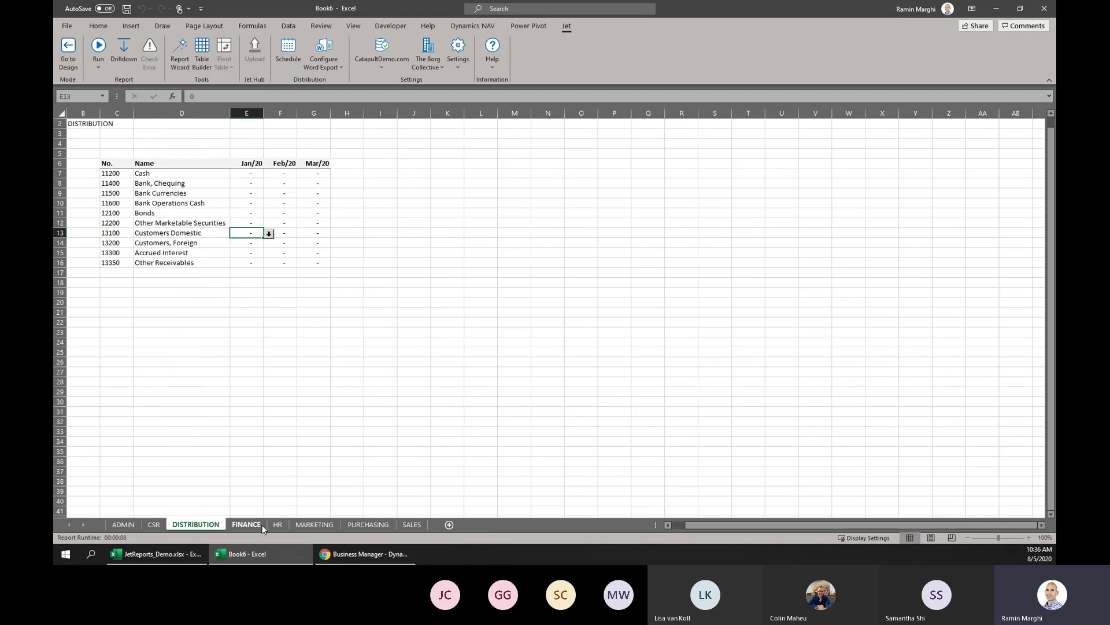
pyautogui.click(246, 525)
pyautogui.click(314, 525)
pyautogui.click(368, 525)
pyautogui.click(410, 525)
pyautogui.click(196, 525)
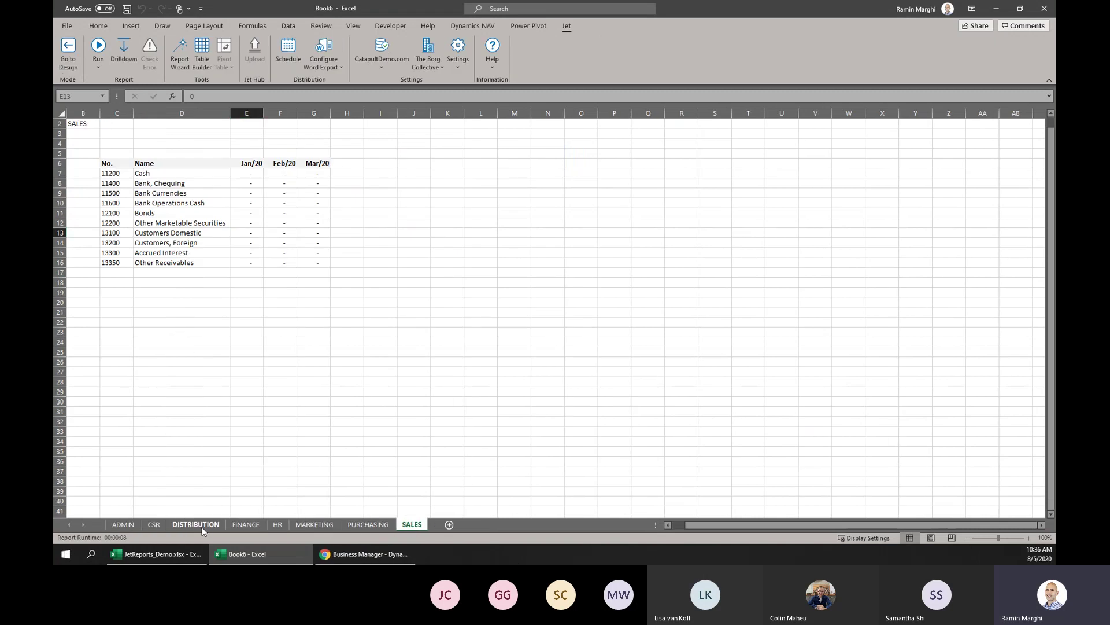
pyautogui.click(154, 525)
pyautogui.click(123, 525)
# In design mode, add the filter "Income/Balance","Income Statement" to the account rows formula in C7, and rerun the report.
pyautogui.click(62, 57)
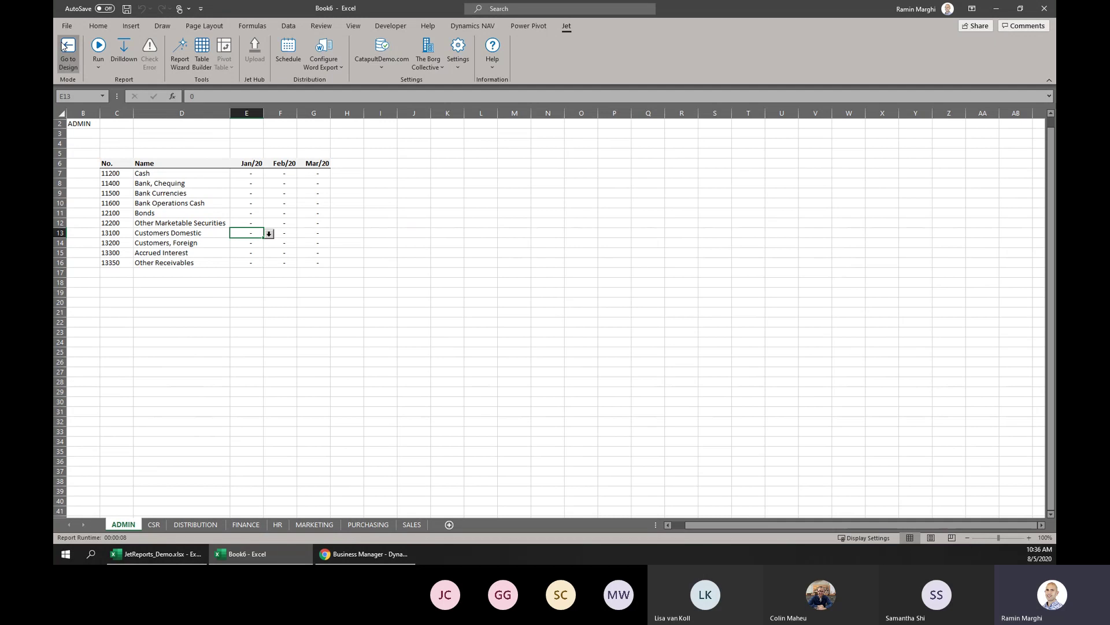
pyautogui.click(185, 183)
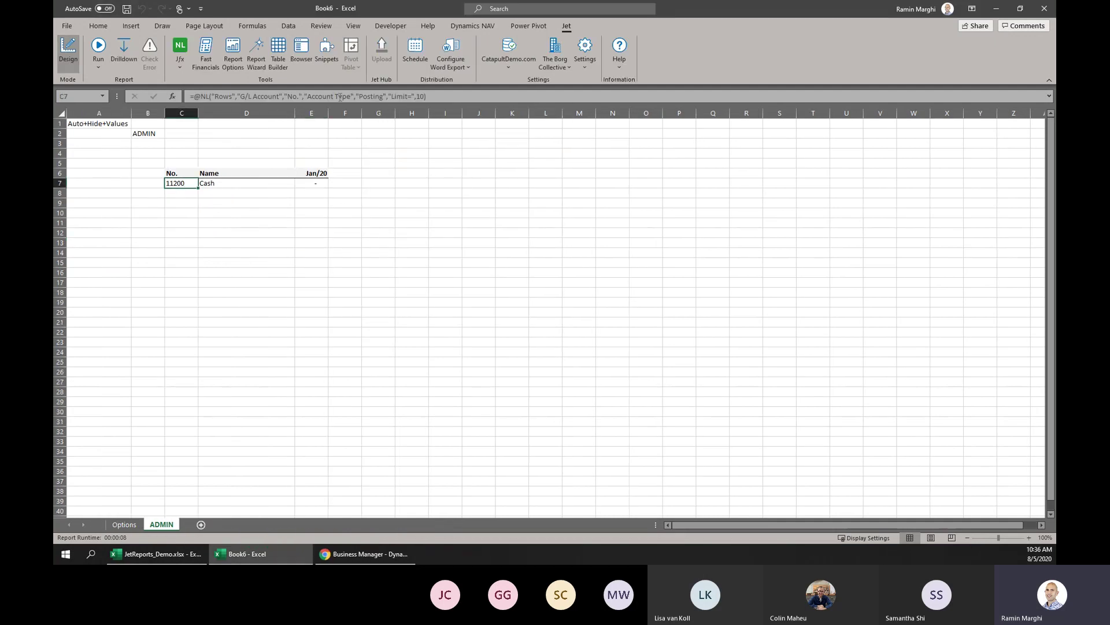
pyautogui.click(425, 96)
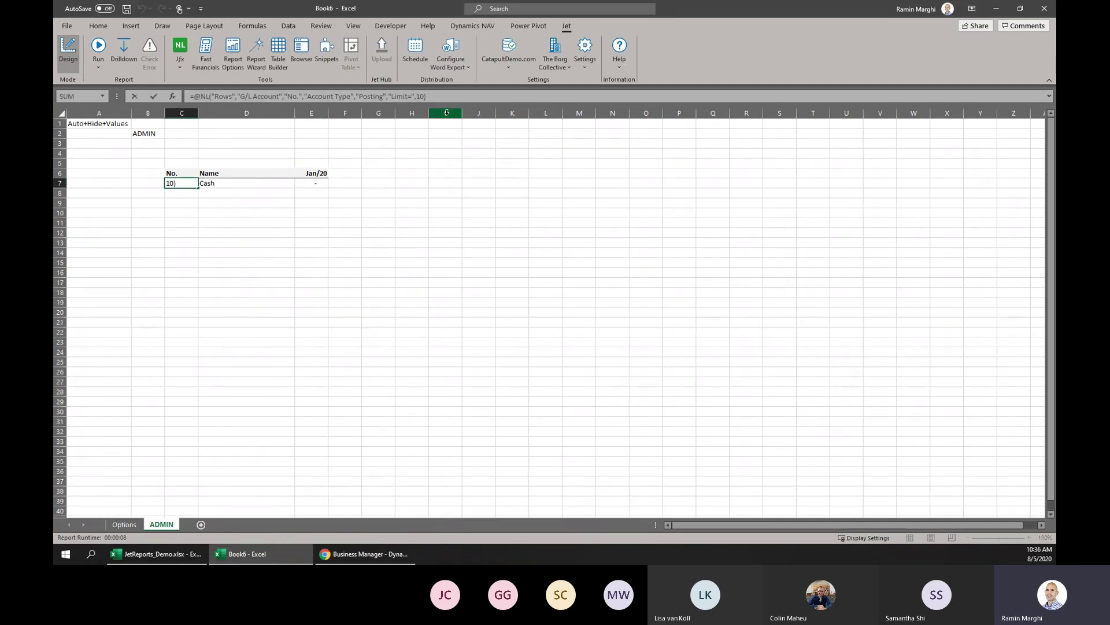
pyautogui.write(',"Income/Balance","IUncncome Statement"')
pyautogui.press('Return')
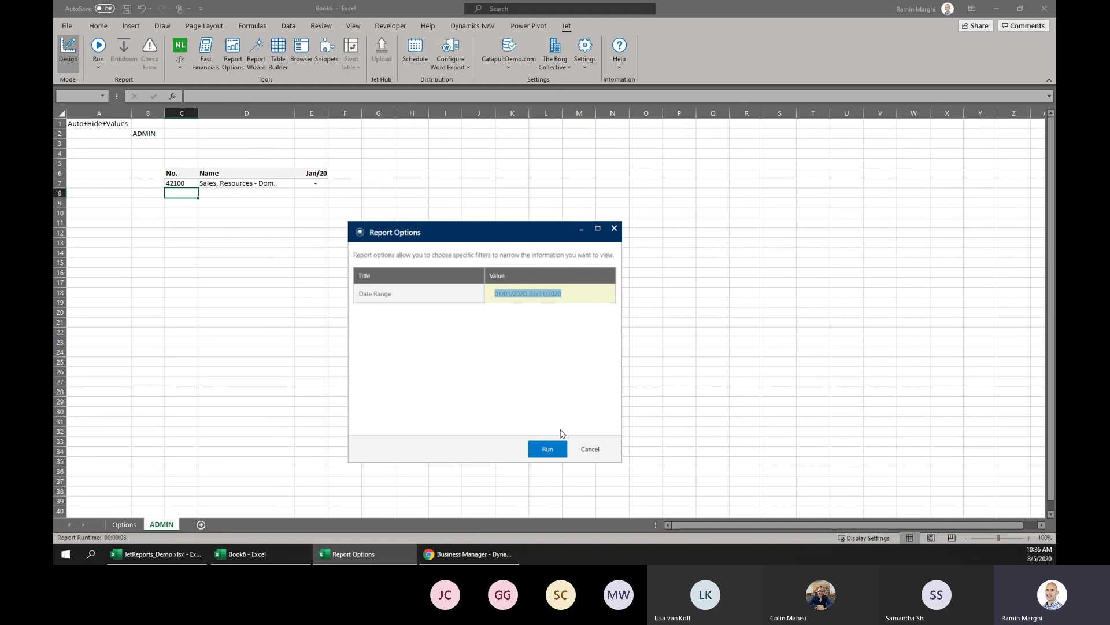
pyautogui.click(547, 452)
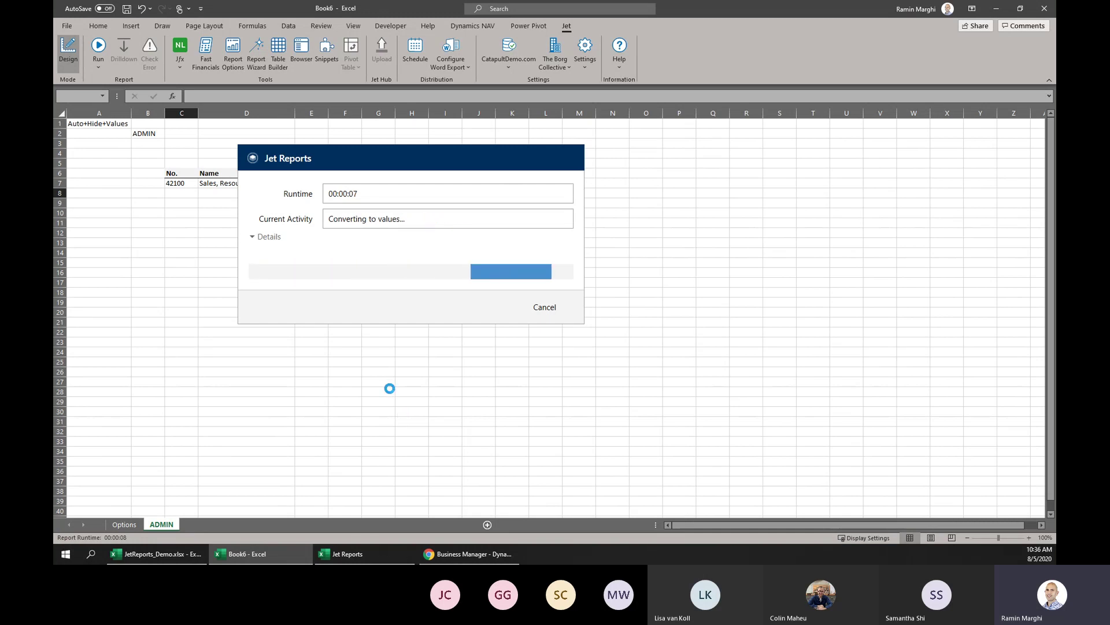
# Review the income statement accounts across the department sheets, checking the department, month, account and balance cells on DISTRIBUTION.
pyautogui.click(206, 524)
pyautogui.click(247, 525)
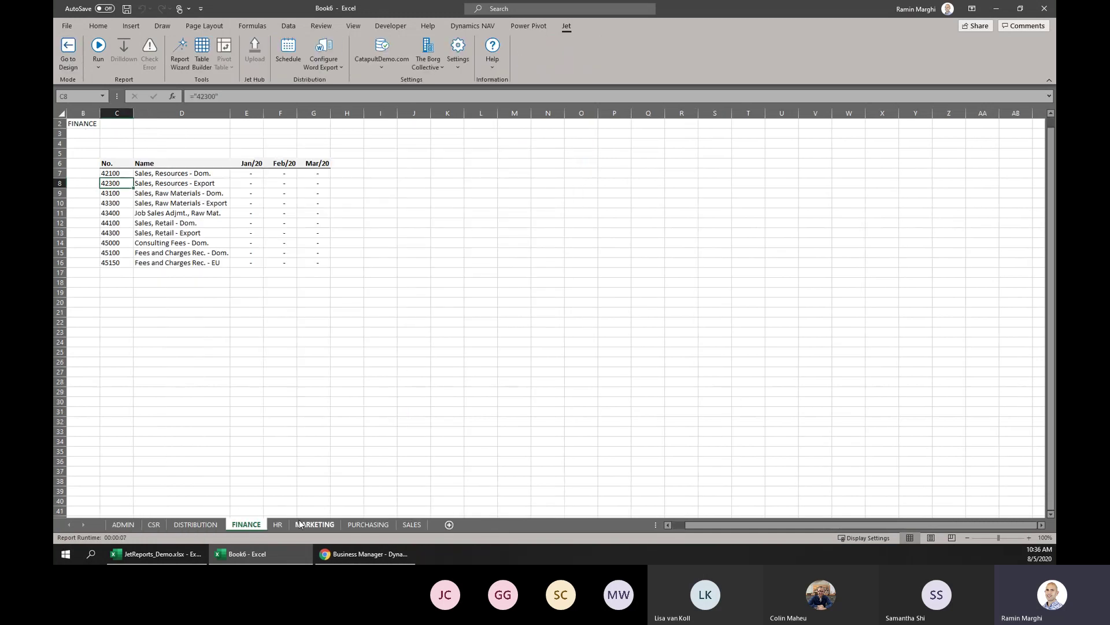
pyautogui.click(314, 525)
pyautogui.click(368, 524)
pyautogui.click(126, 525)
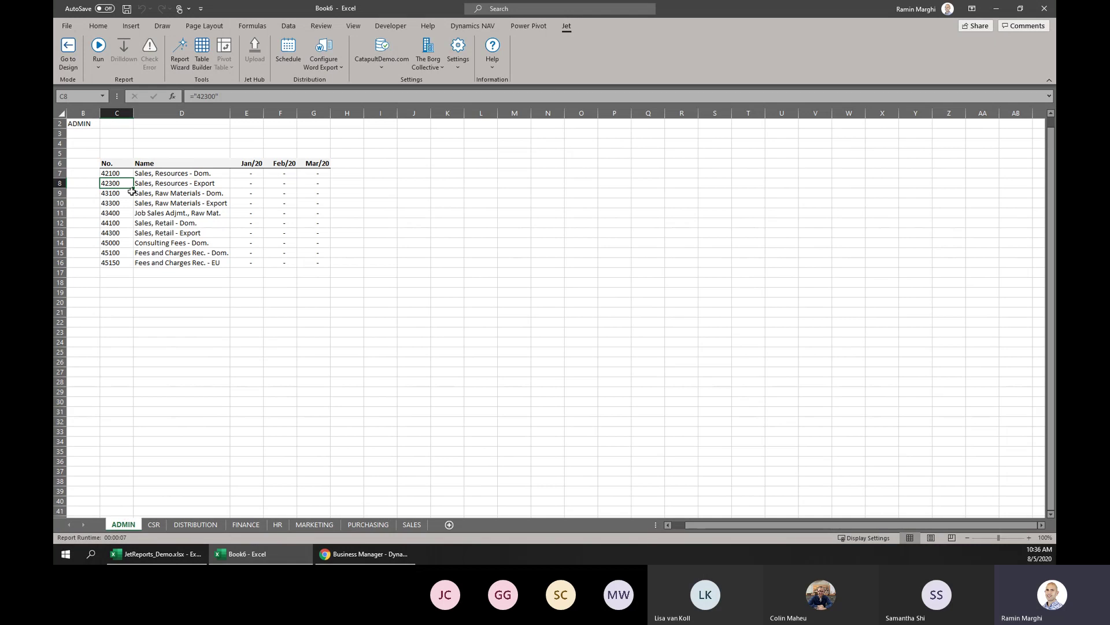
pyautogui.click(154, 524)
pyautogui.click(195, 524)
pyautogui.click(262, 209)
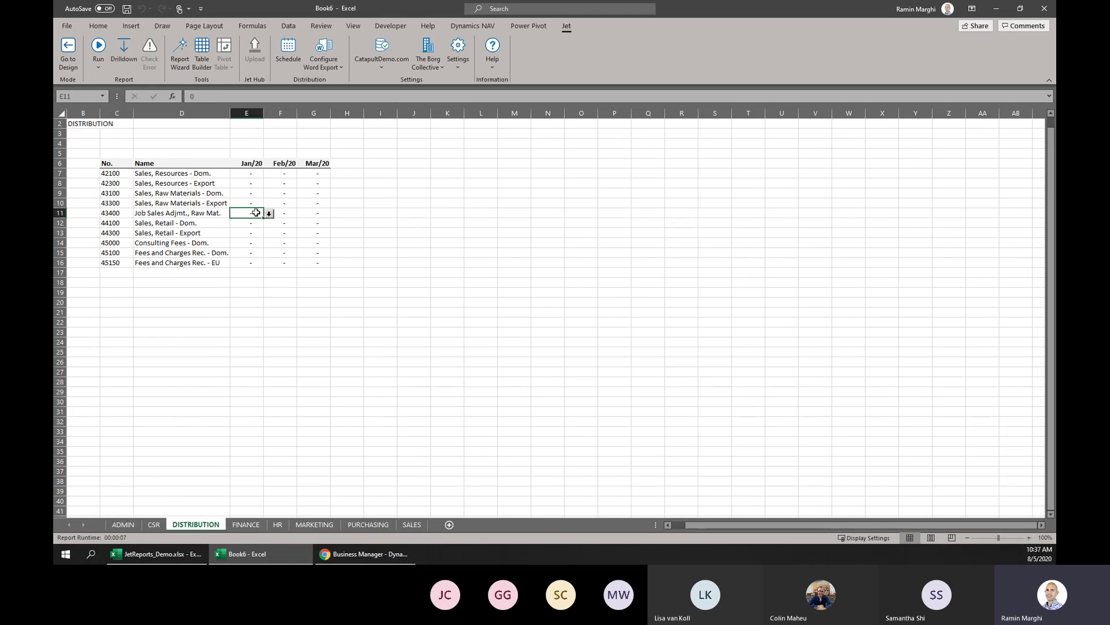
pyautogui.click(80, 124)
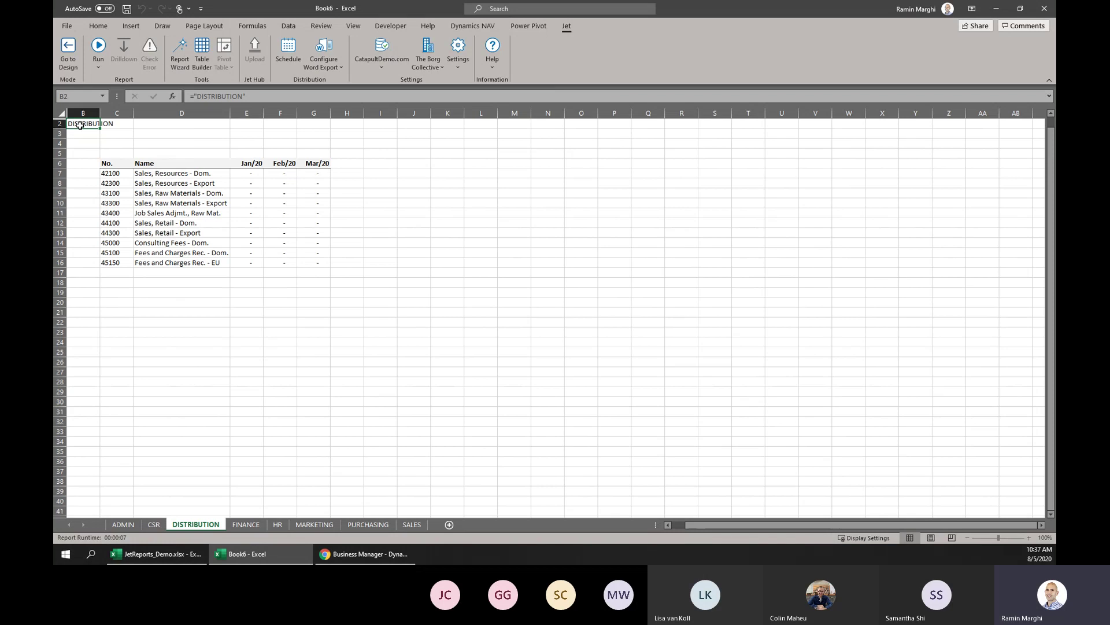
pyautogui.click(261, 166)
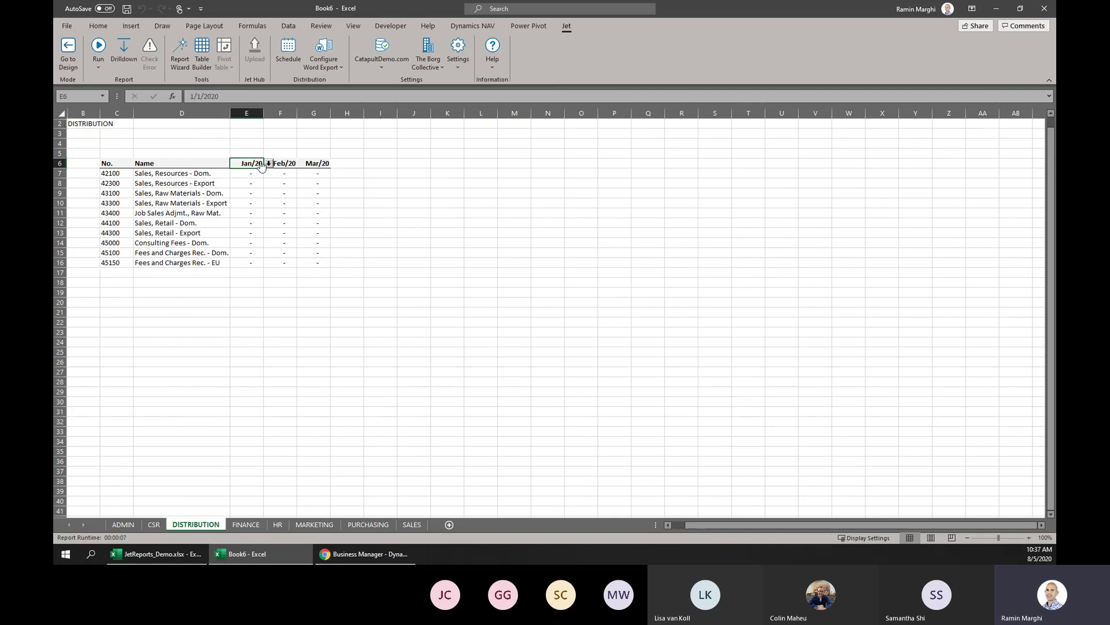
pyautogui.click(110, 225)
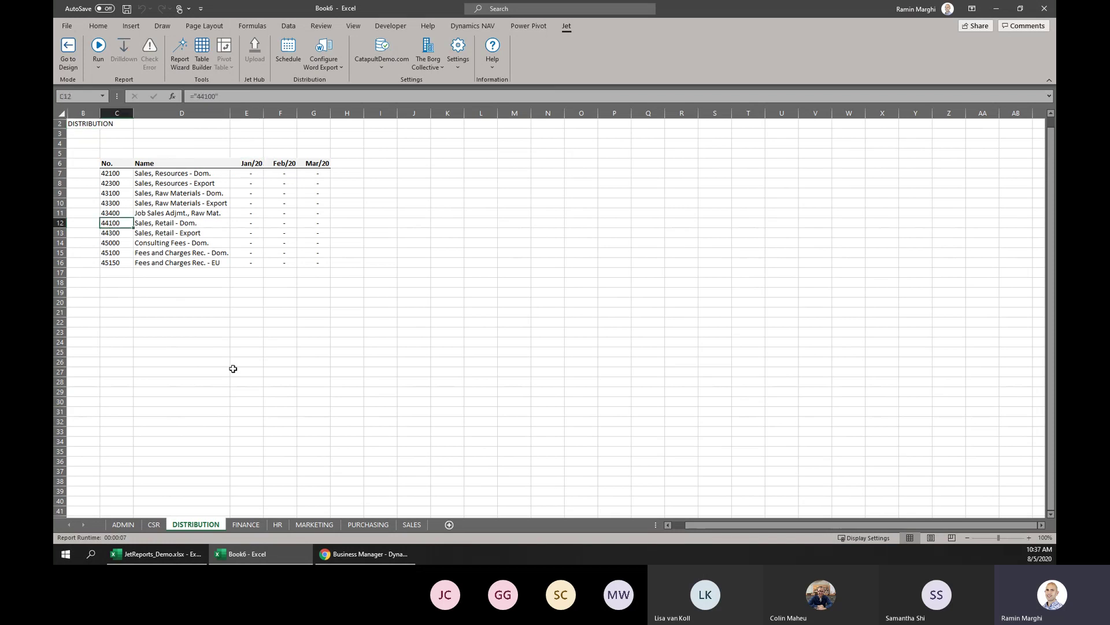
pyautogui.click(241, 204)
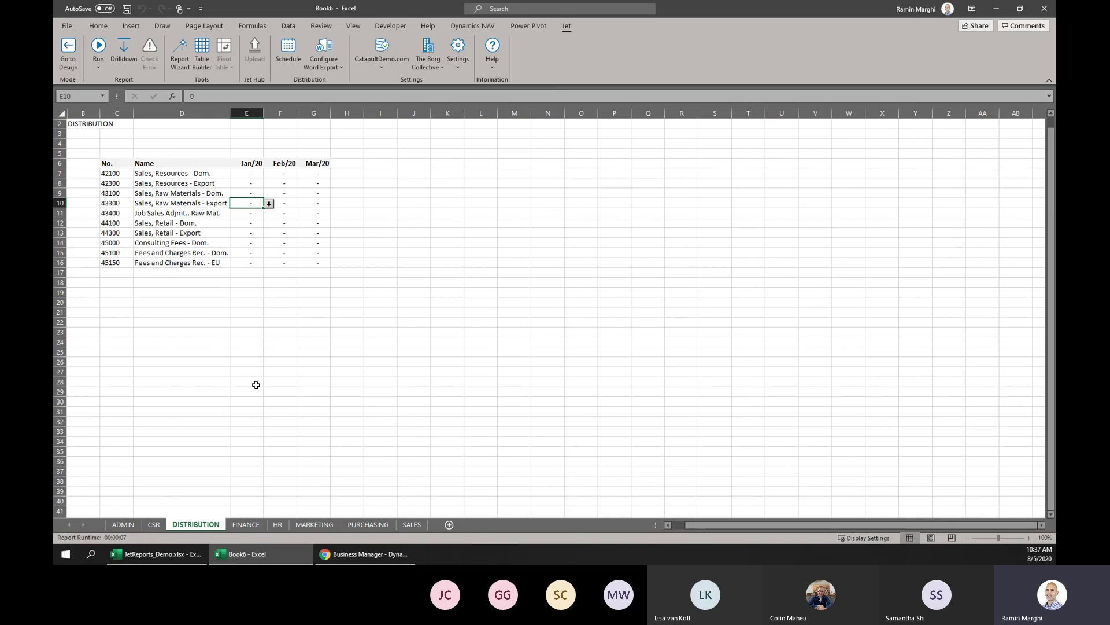
pyautogui.click(355, 525)
pyautogui.click(413, 525)
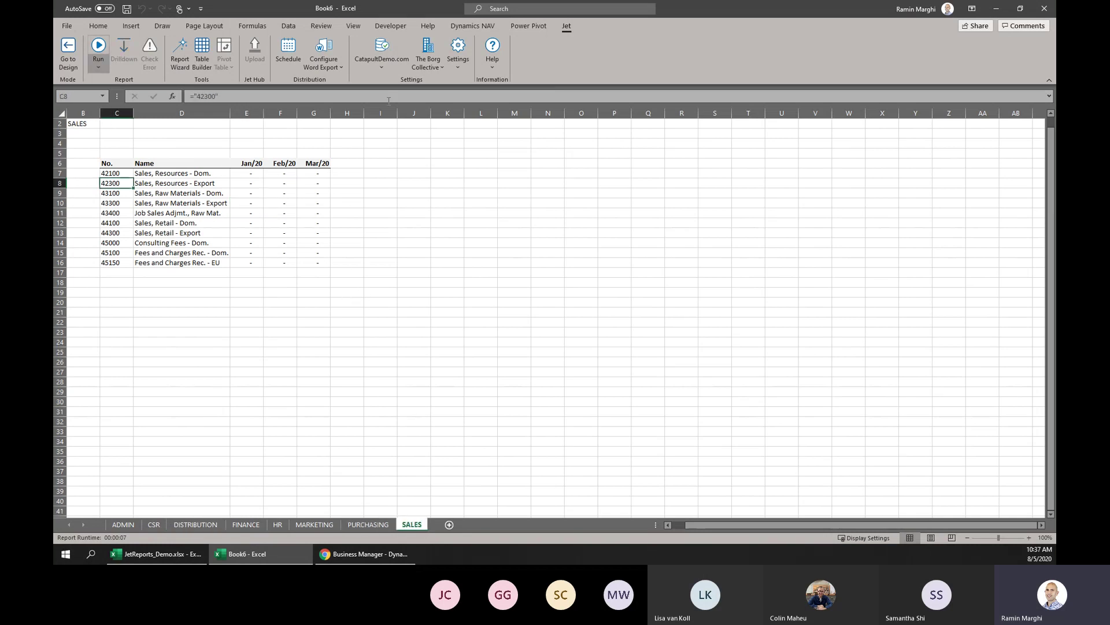
# Return to design mode and enter Hide in B1 of the ADMIN sheet to mark column B as hidden.
pyautogui.click(65, 55)
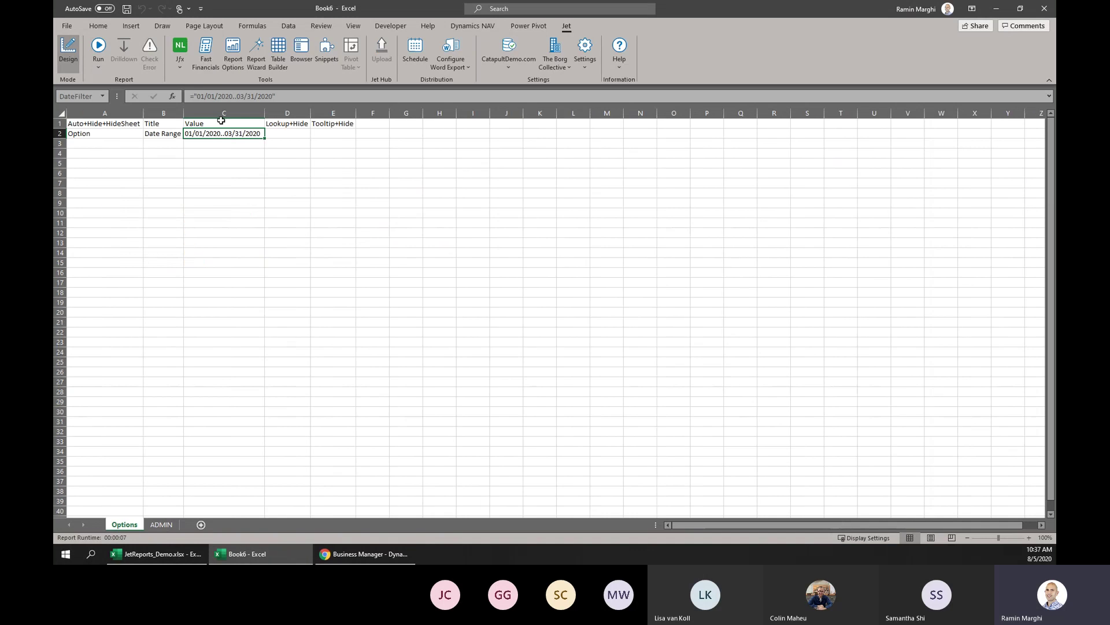
pyautogui.click(161, 524)
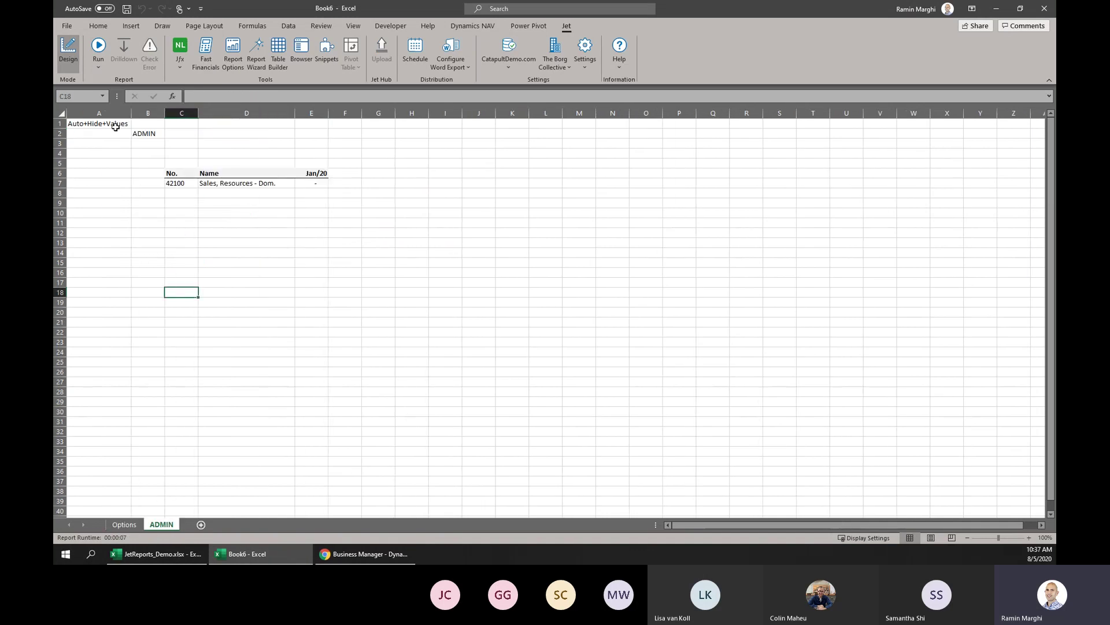
pyautogui.click(113, 124)
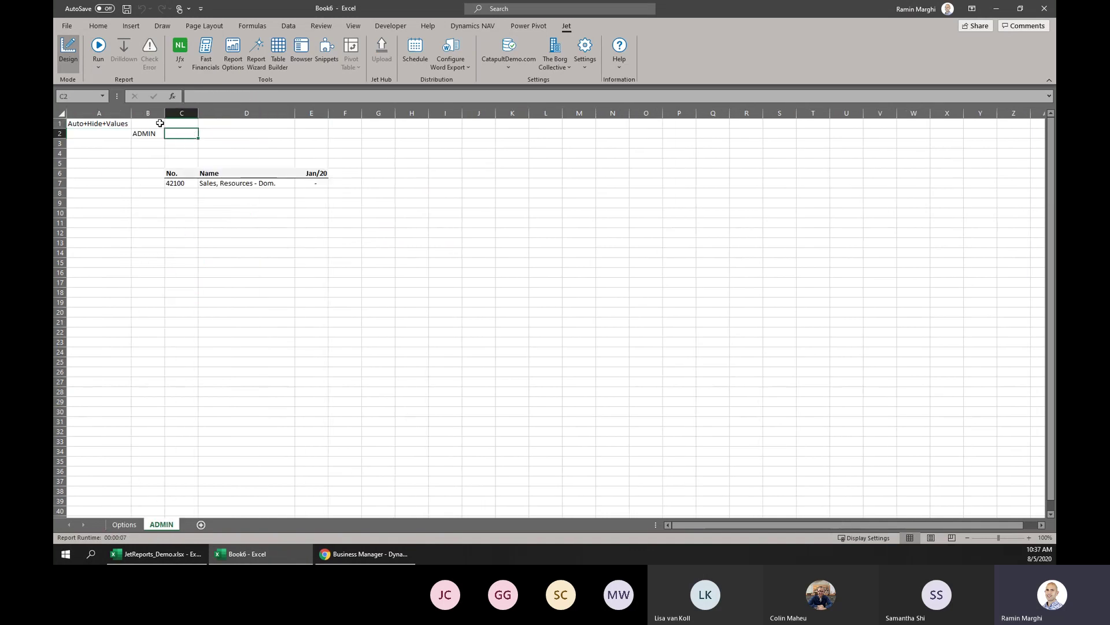
pyautogui.click(153, 134)
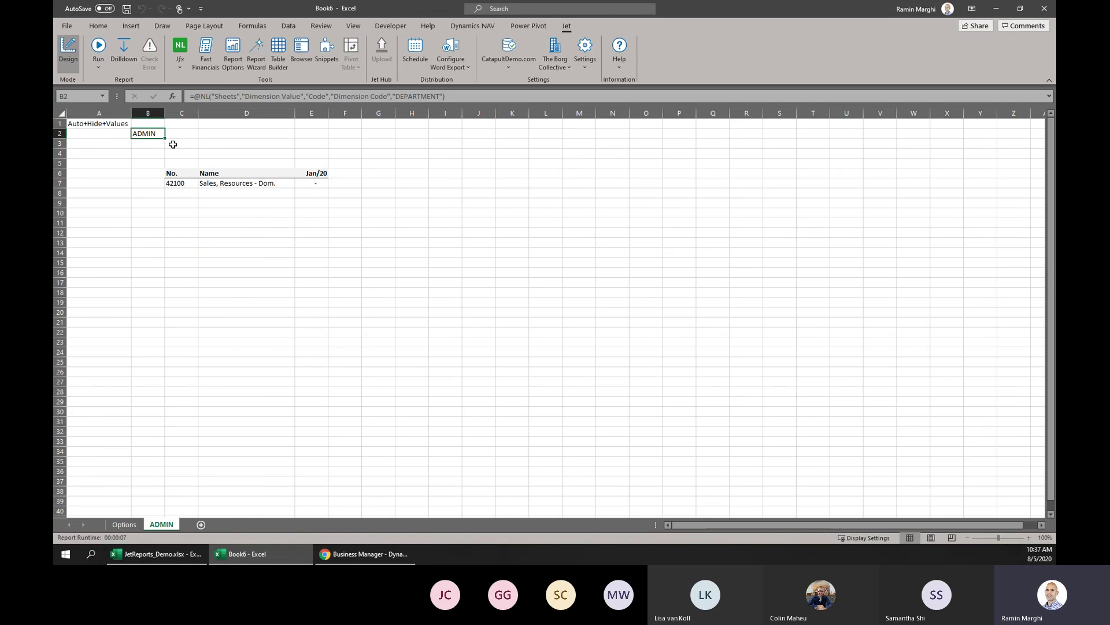
pyautogui.press('Up')
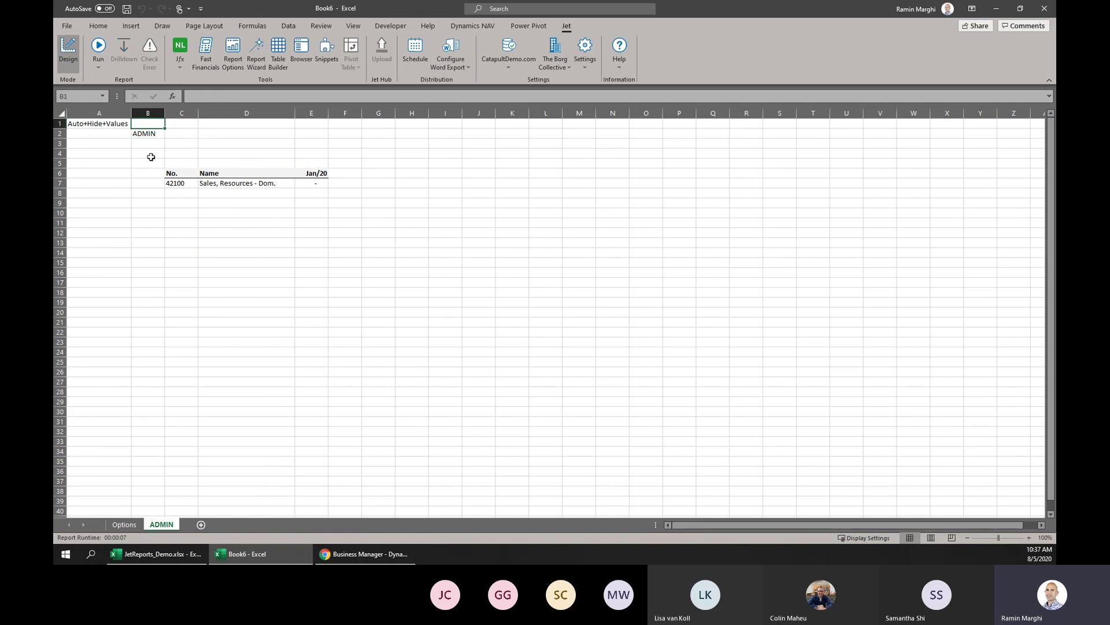
pyautogui.click(144, 139)
pyautogui.click(148, 122)
pyautogui.write('Hide')
pyautogui.press('Return')
pyautogui.click(148, 116)
# Enter Hide in A2 to mark row 2 as hidden.
pyautogui.click(78, 133)
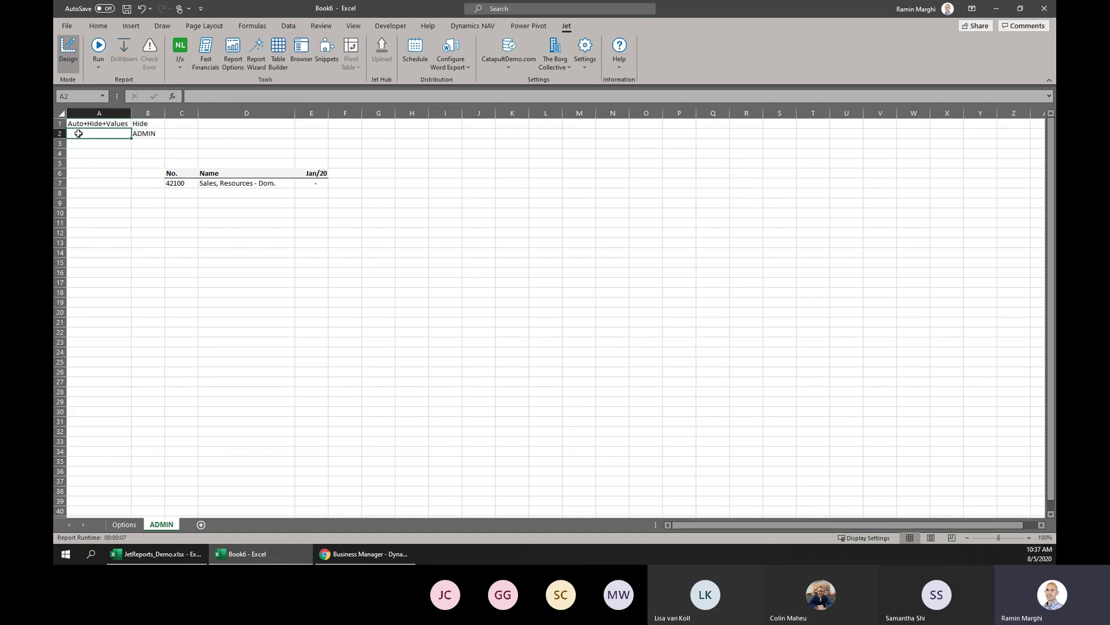
pyautogui.write('Hide')
pyautogui.press('Return')
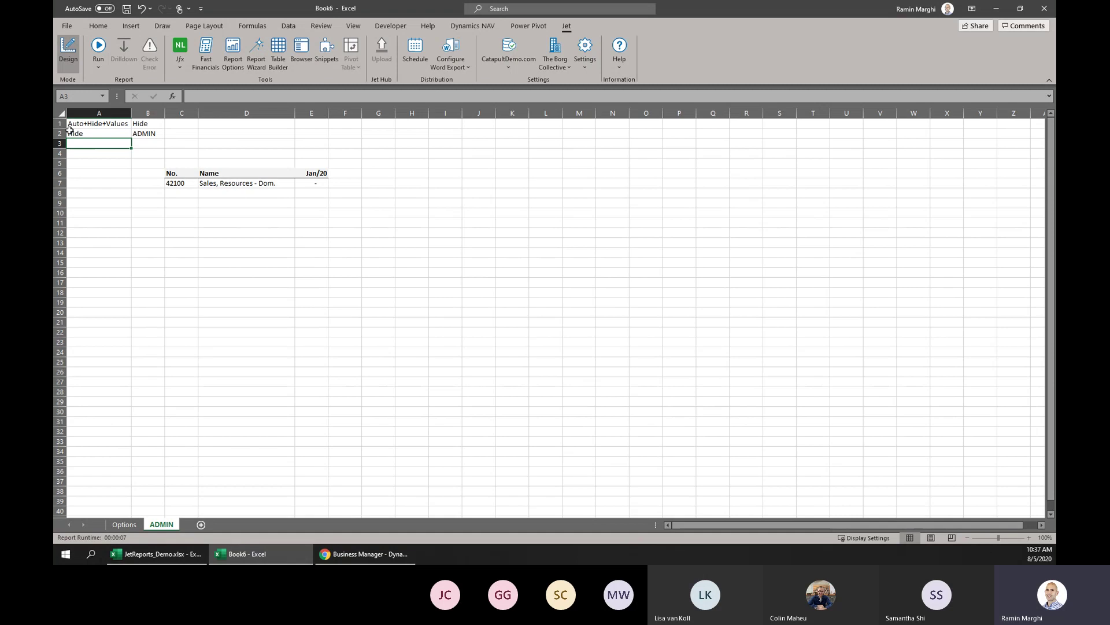
pyautogui.click(60, 133)
pyautogui.click(134, 205)
pyautogui.click(163, 124)
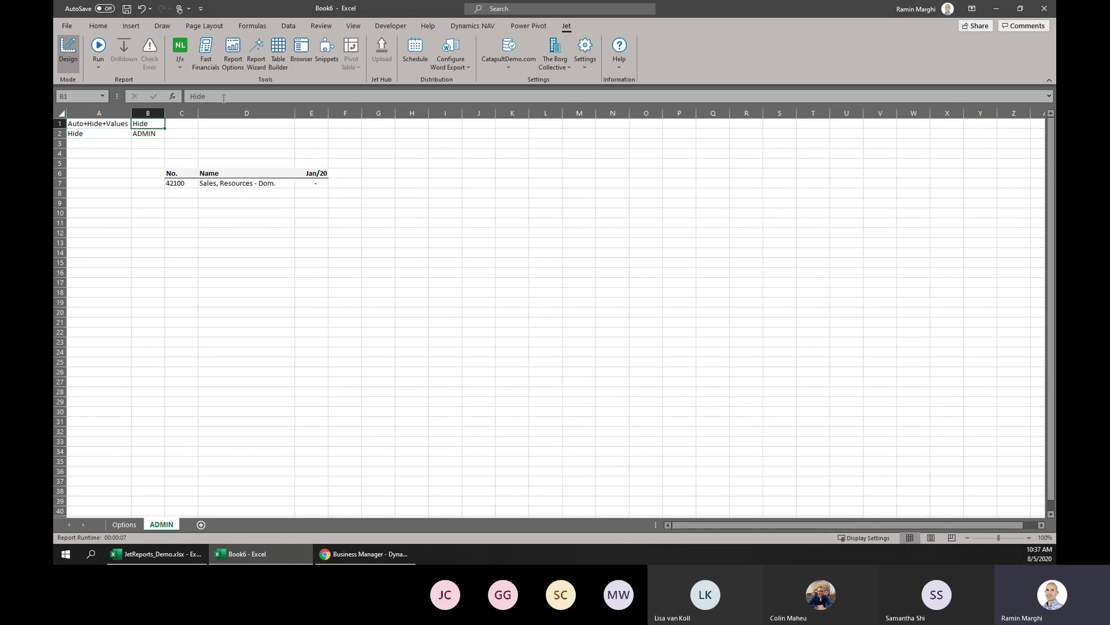
pyautogui.click(242, 99)
pyautogui.write('+?')
pyautogui.press('Escape')
# Insert a new column before column B and enter Hide+? in its first cell, B1.
pyautogui.rightClick(152, 114)
pyautogui.press('i')
pyautogui.click(153, 120)
pyautogui.write('Hi')
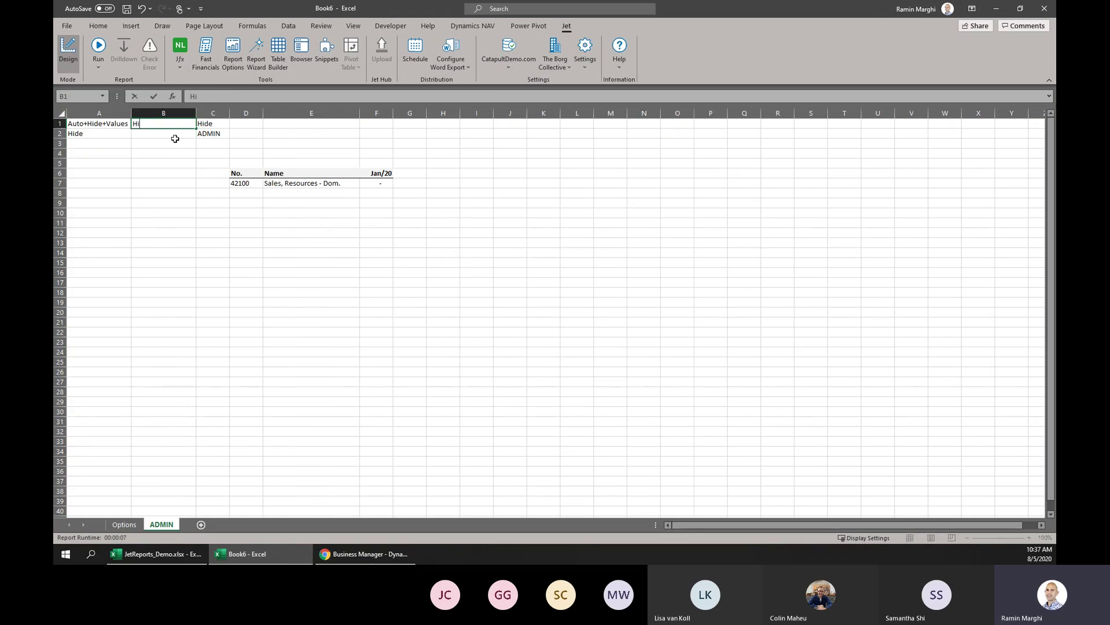
pyautogui.write('de+?')
pyautogui.press('Return')
# Enter =IF(SUM(F7:G7)=0,"Hide","Show") in B7 to conditionally hide the account row when its balances are zero.
pyautogui.press('Return')
pyautogui.press('Return')
pyautogui.press('Return')
pyautogui.press('Return')
pyautogui.press('Return')
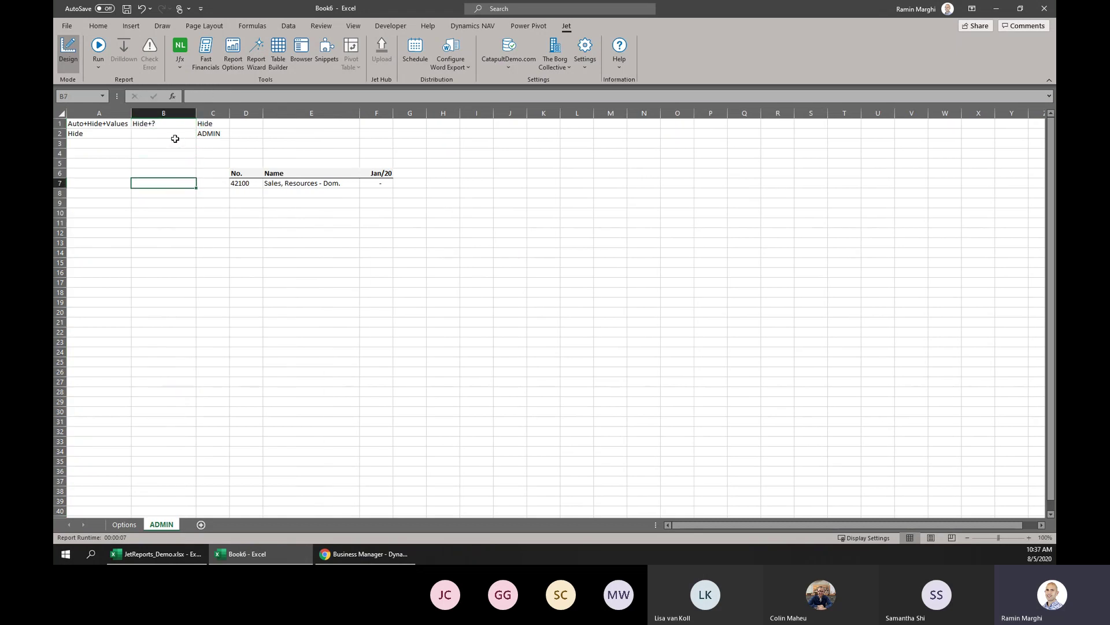
pyautogui.write('=IF(')
pyautogui.press('Right')
pyautogui.press('Right')
pyautogui.press('Right')
pyautogui.press('Right')
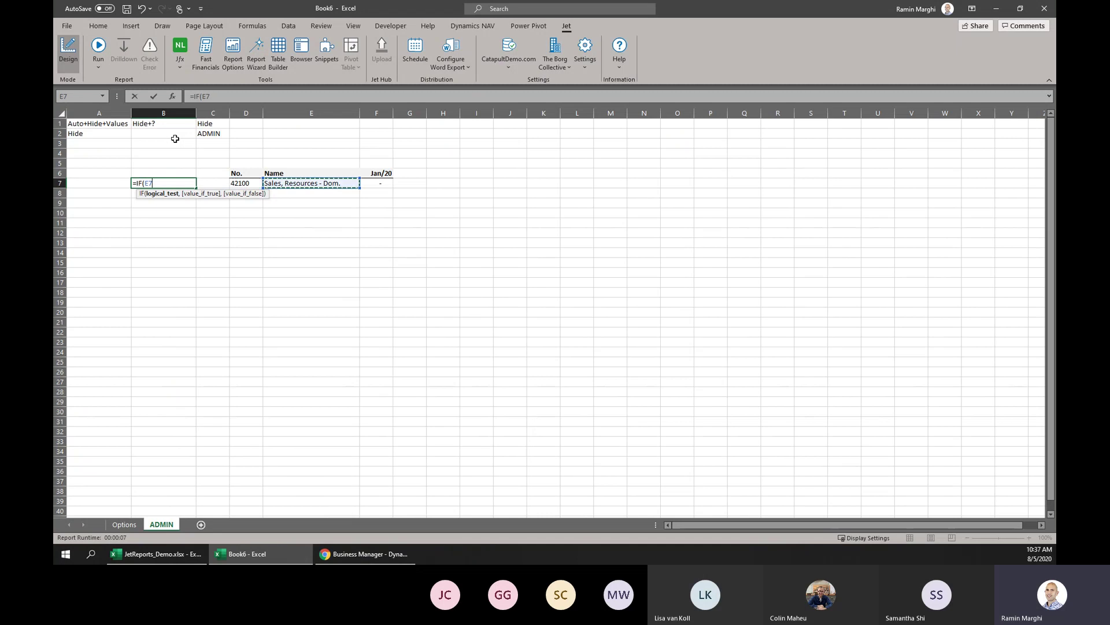
pyautogui.write('SUM(')
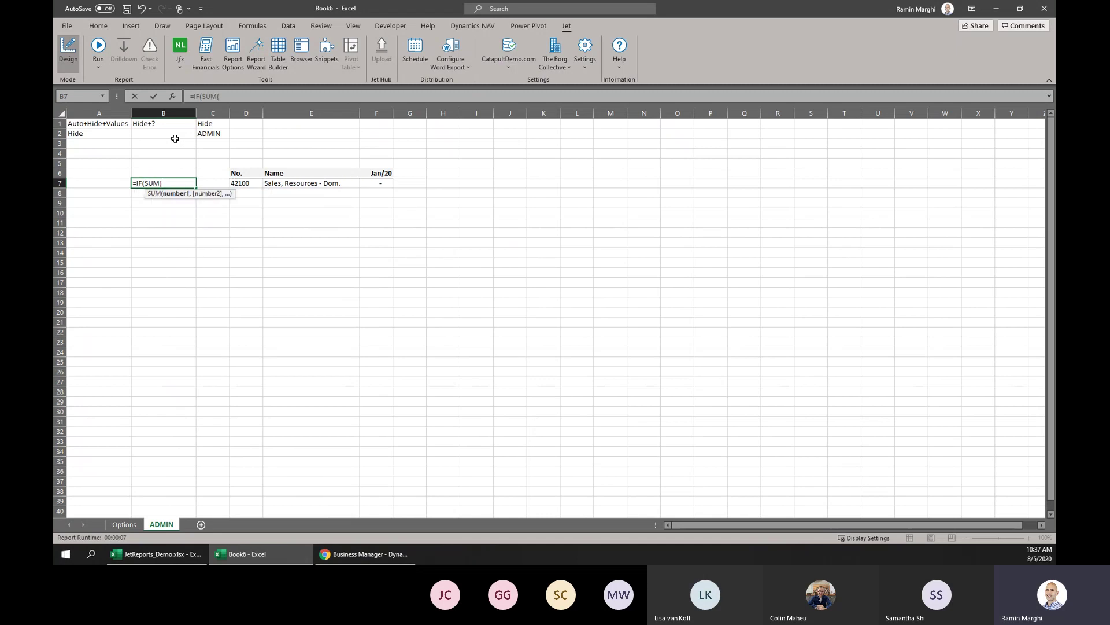
pyautogui.press('Right')
pyautogui.press('Right')
pyautogui.press('Right')
pyautogui.press('Right')
pyautogui.hotkey('shift', 'Right')
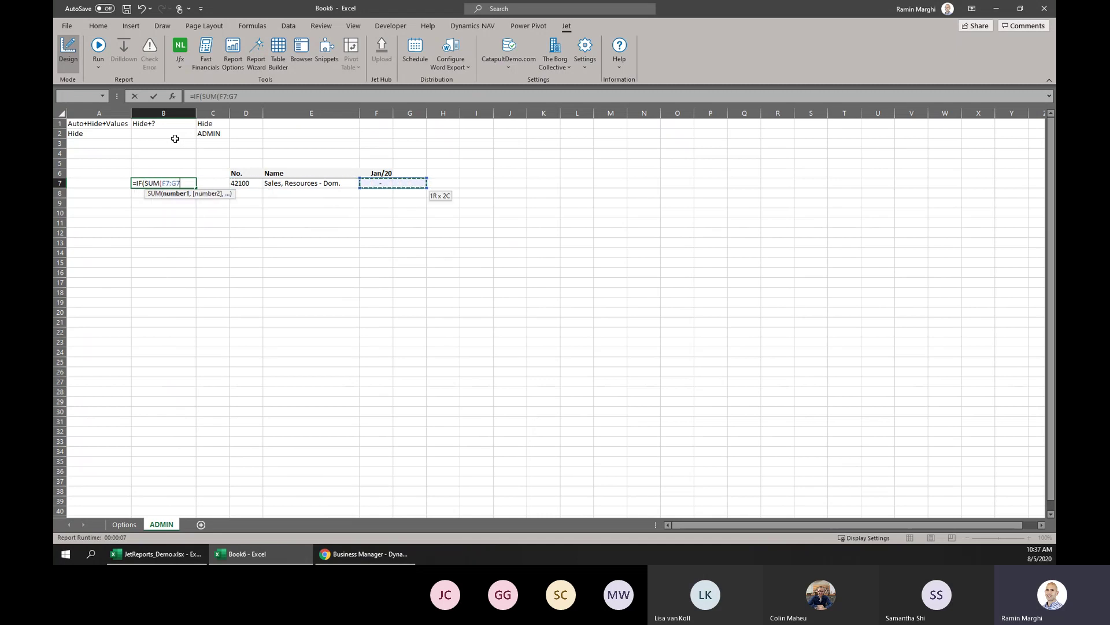
pyautogui.write(')=0,"')
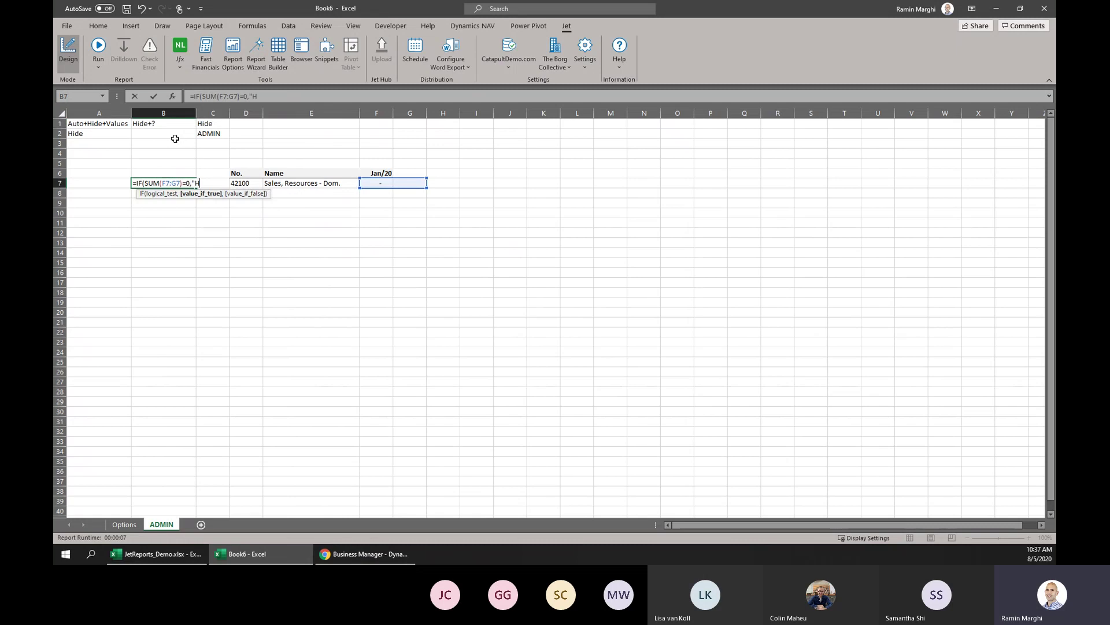
pyautogui.write('Hide","")')
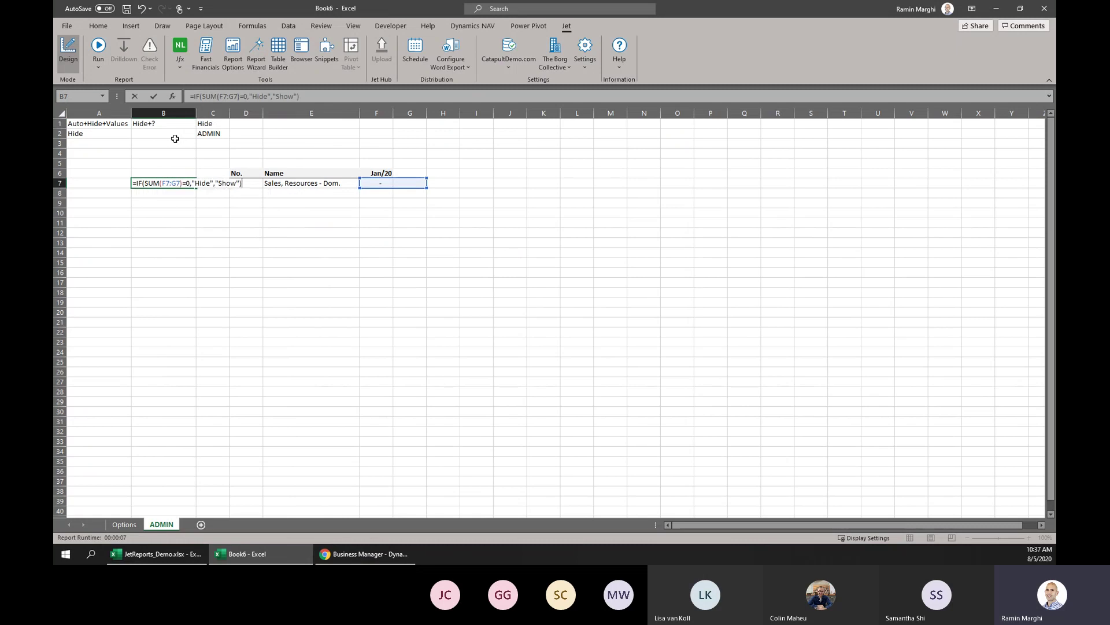
pyautogui.press('Return')
pyautogui.press('Return')
# Delete the inserted column B containing Hide+? and the conditional formula.
pyautogui.click(59, 183)
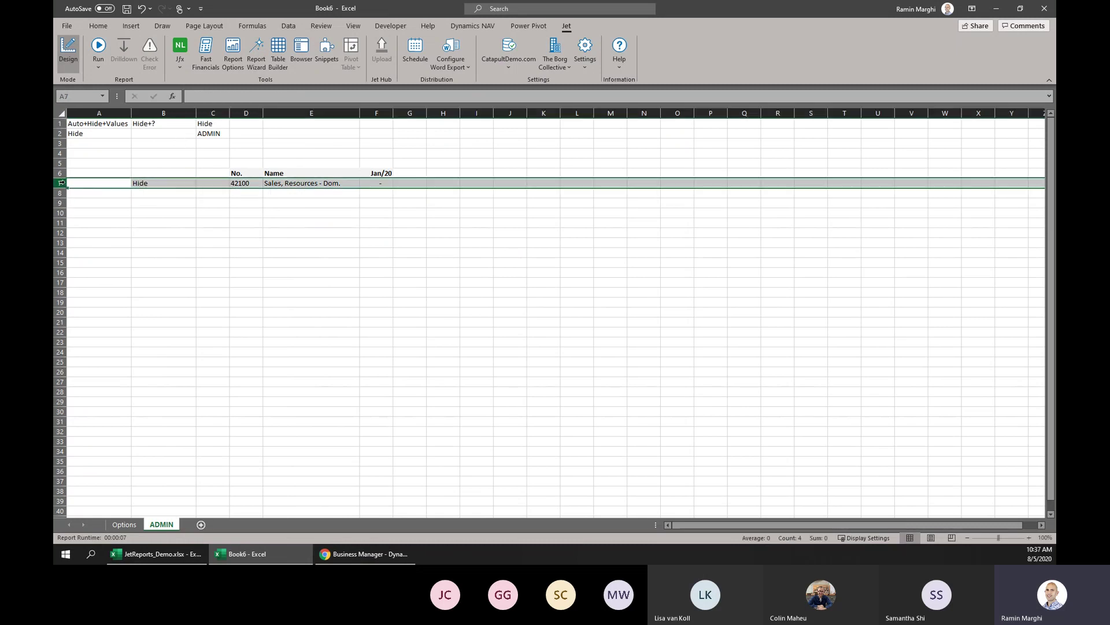
pyautogui.click(164, 185)
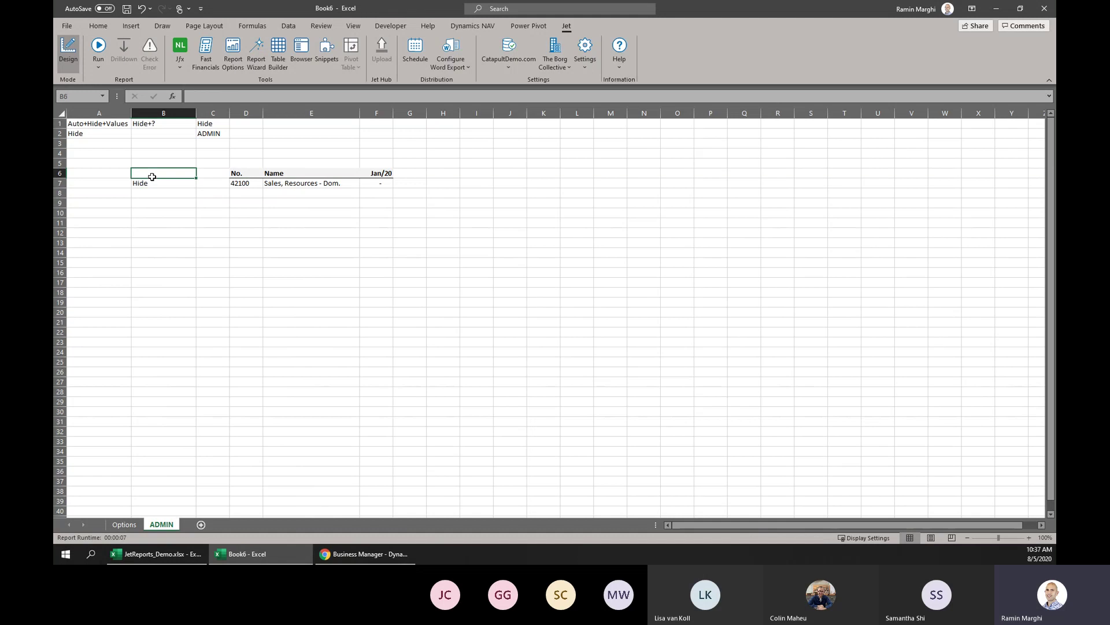
pyautogui.rightClick(161, 112)
pyautogui.click(179, 282)
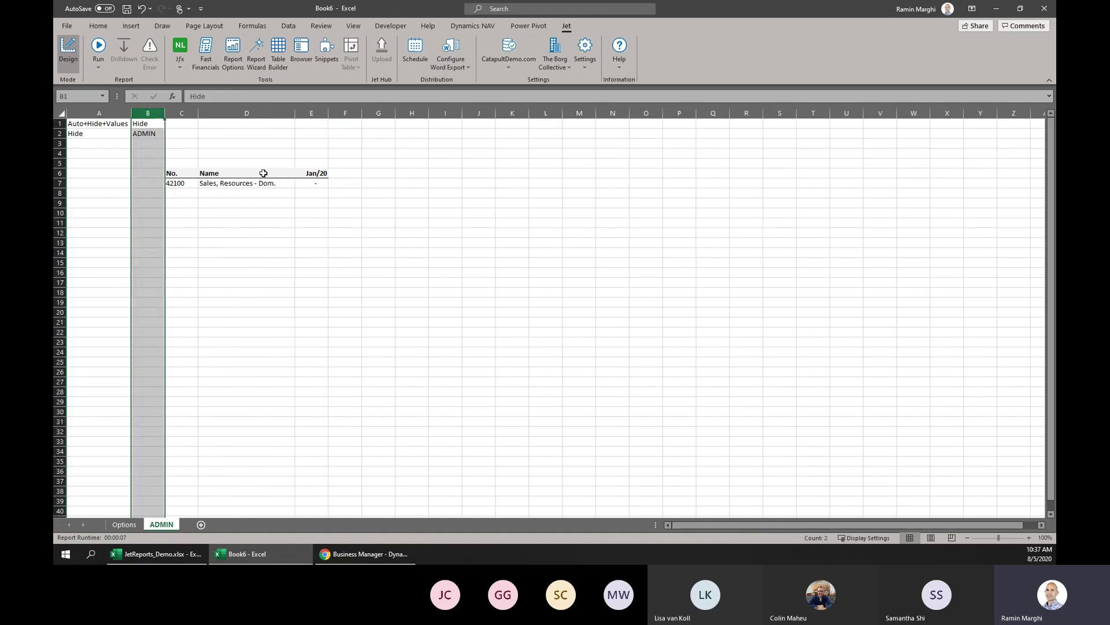
# Enter the title Dimensional Income Statement in C2 and move it down to C3.
pyautogui.click(181, 137)
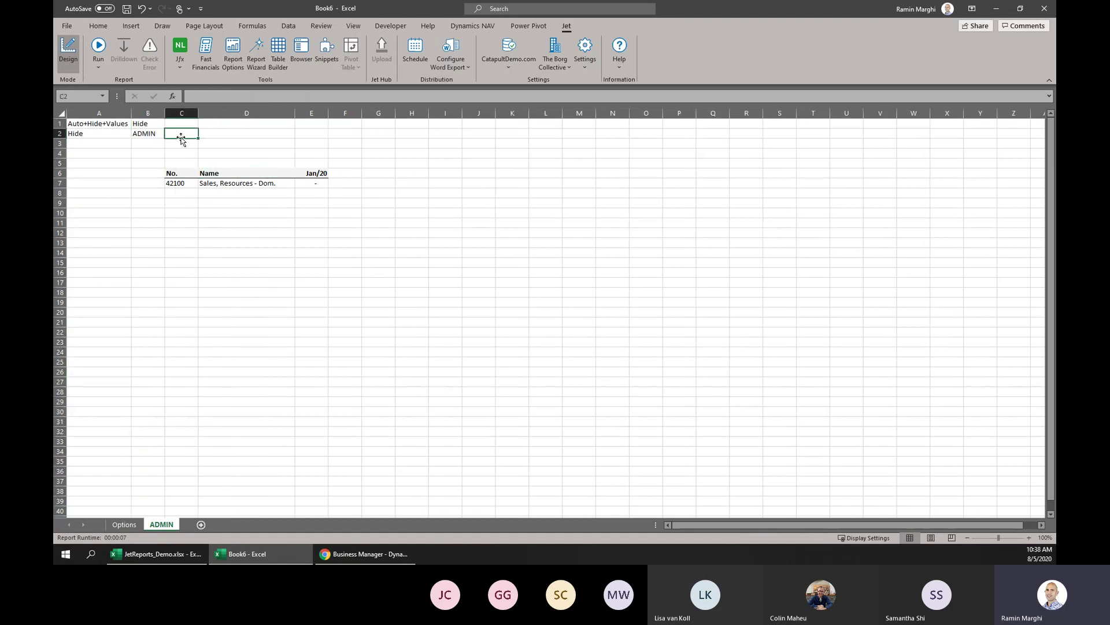
pyautogui.write('Dimensional I')
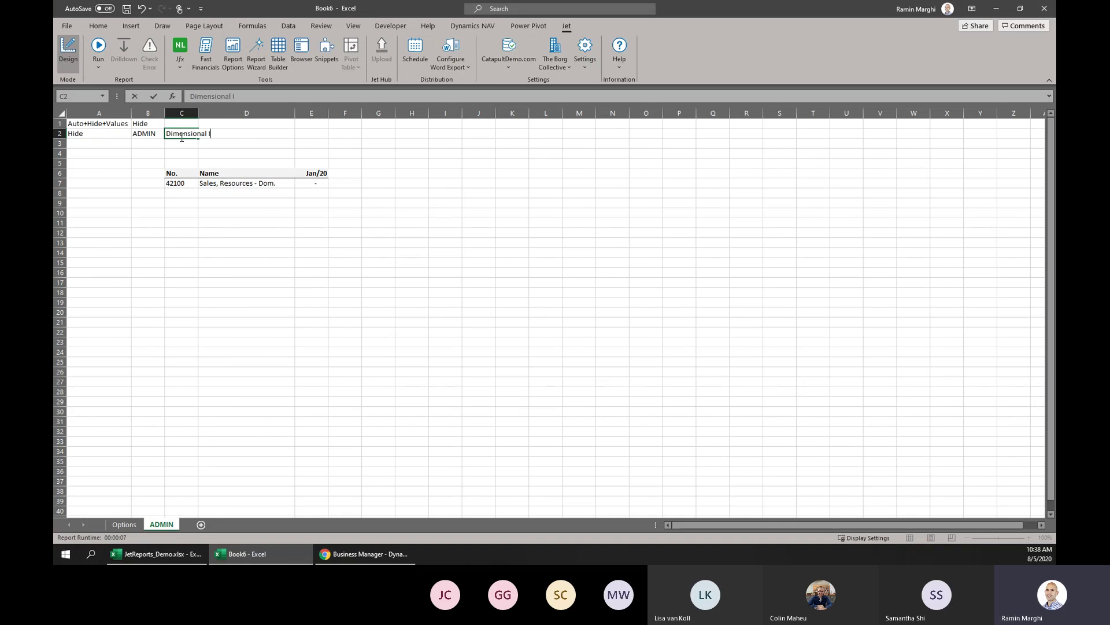
pyautogui.write('ncome Statement')
pyautogui.press('Return')
pyautogui.click(182, 137)
pyautogui.moveTo(181, 138); pyautogui.dragTo(181, 139)
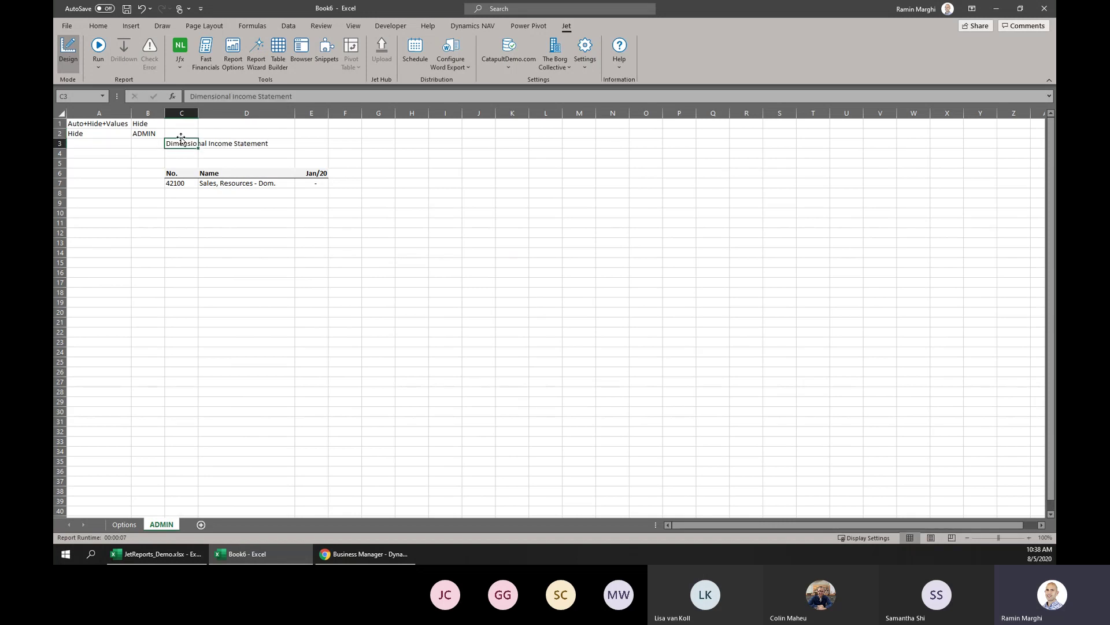
# Format the title in C3 as bold italic with font size 14.
pyautogui.hotkey('ctrl', 'b')
pyautogui.click(98, 26)
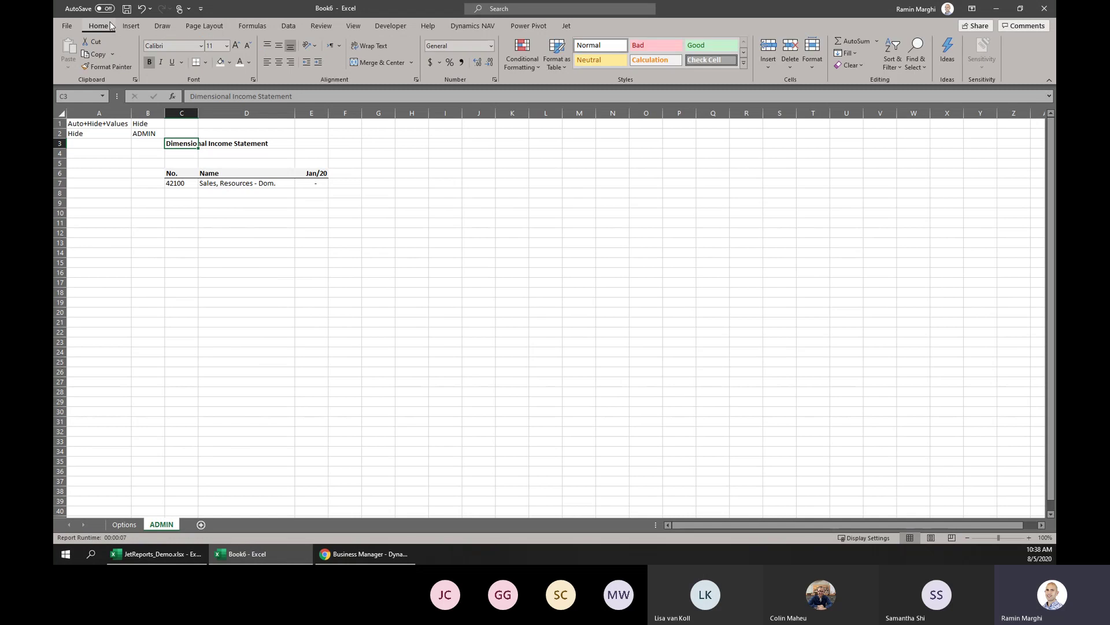
pyautogui.click(236, 45)
pyautogui.click(236, 45)
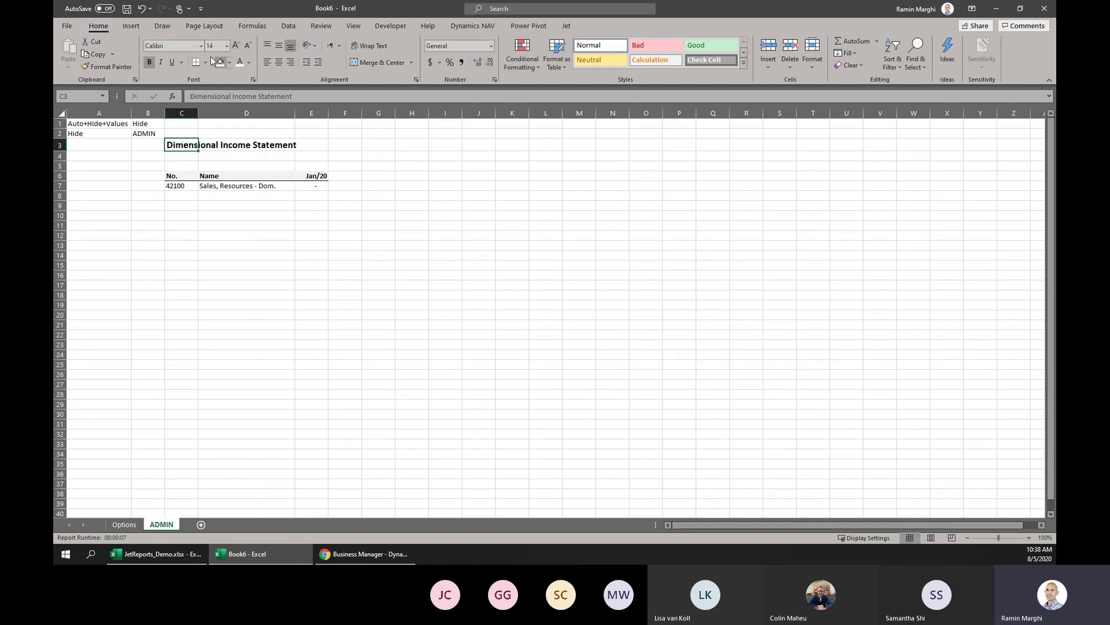
pyautogui.click(161, 62)
# Enter =NL("First","Dimension Value","Name","Code",$B$2,"Dimension Code","DEPARTMENT") in C4 and check its dimension code filter.
pyautogui.click(181, 154)
pyautogui.write('=NL("First')
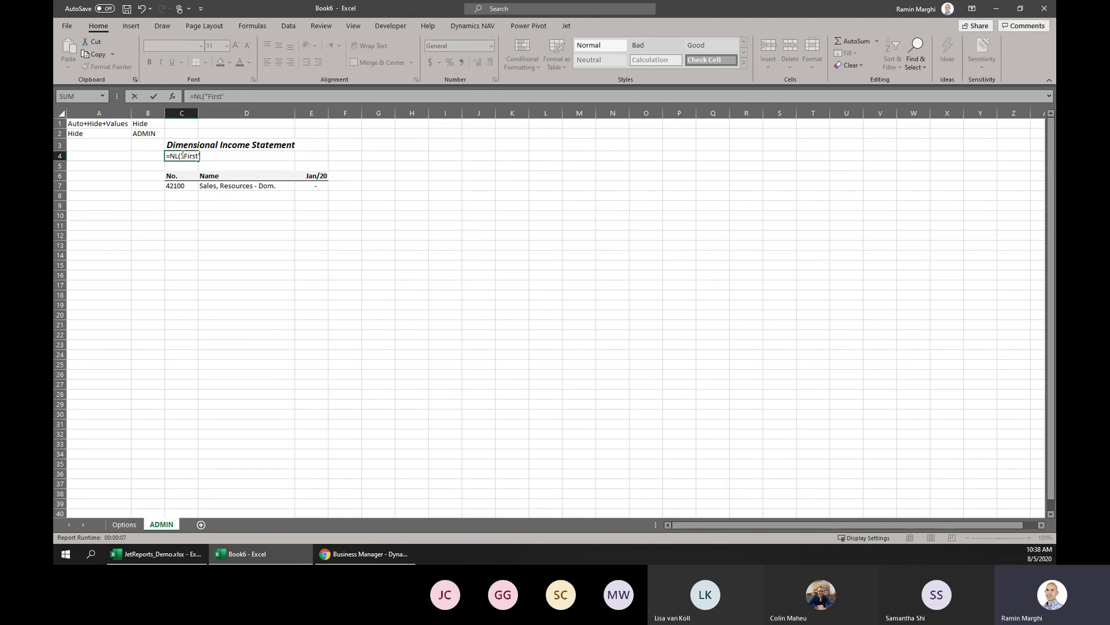
pyautogui.write('","Dimension Value","Name","C')
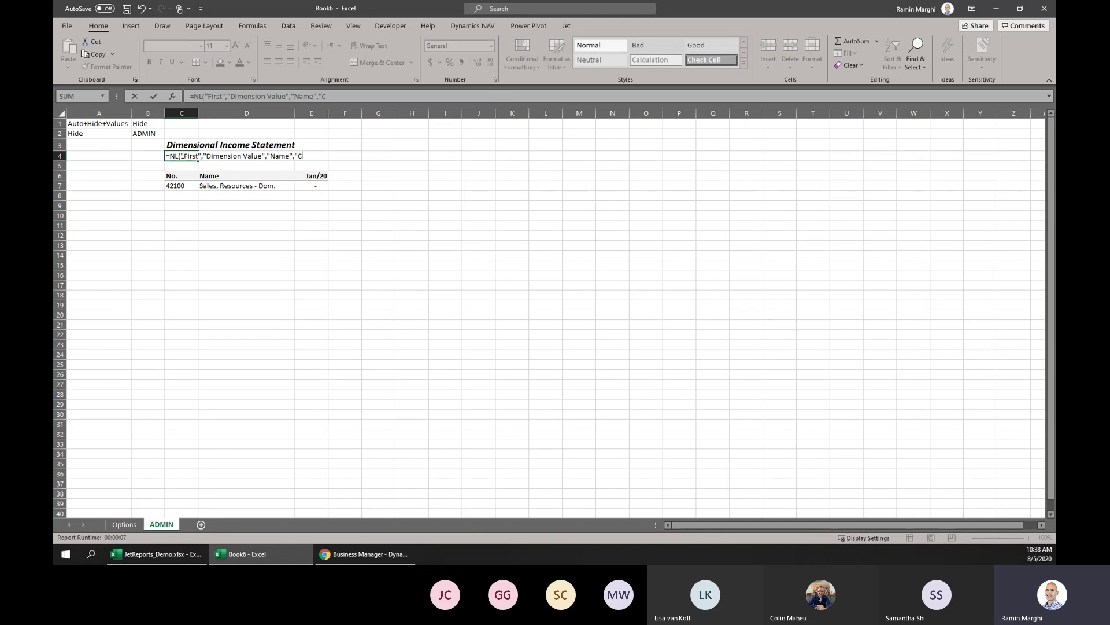
pyautogui.write('ode",')
pyautogui.click(150, 134)
pyautogui.press('F4')
pyautogui.write(',"Dim')
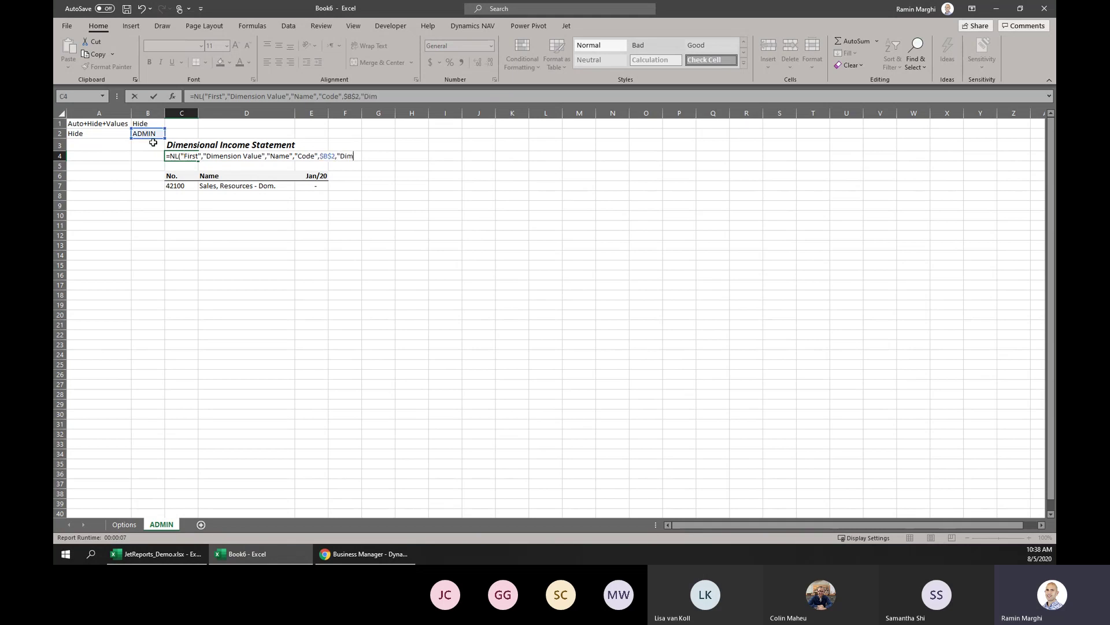
pyautogui.write('ension Code","DEPARTMENT')
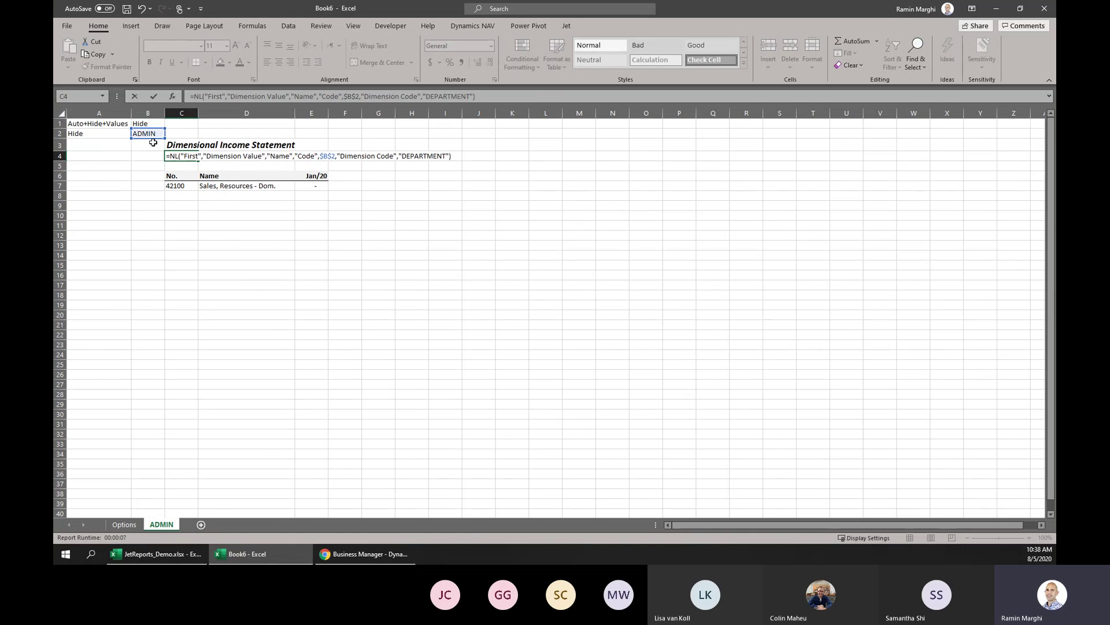
pyautogui.write('")')
pyautogui.press('Return')
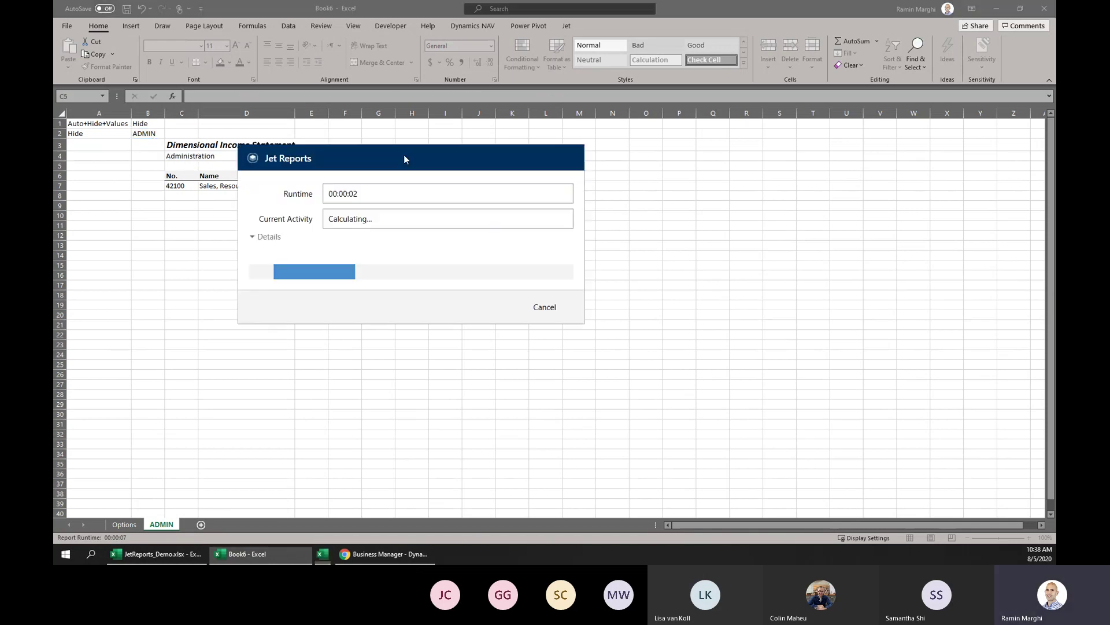
pyautogui.click(173, 154)
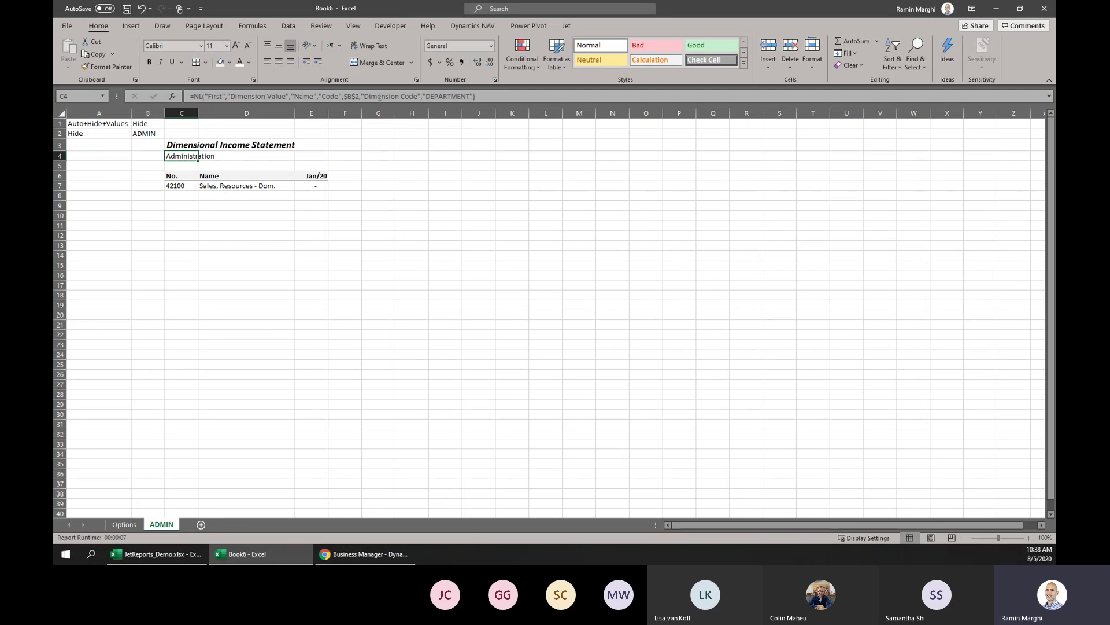
pyautogui.moveTo(364, 97); pyautogui.dragTo(470, 97)
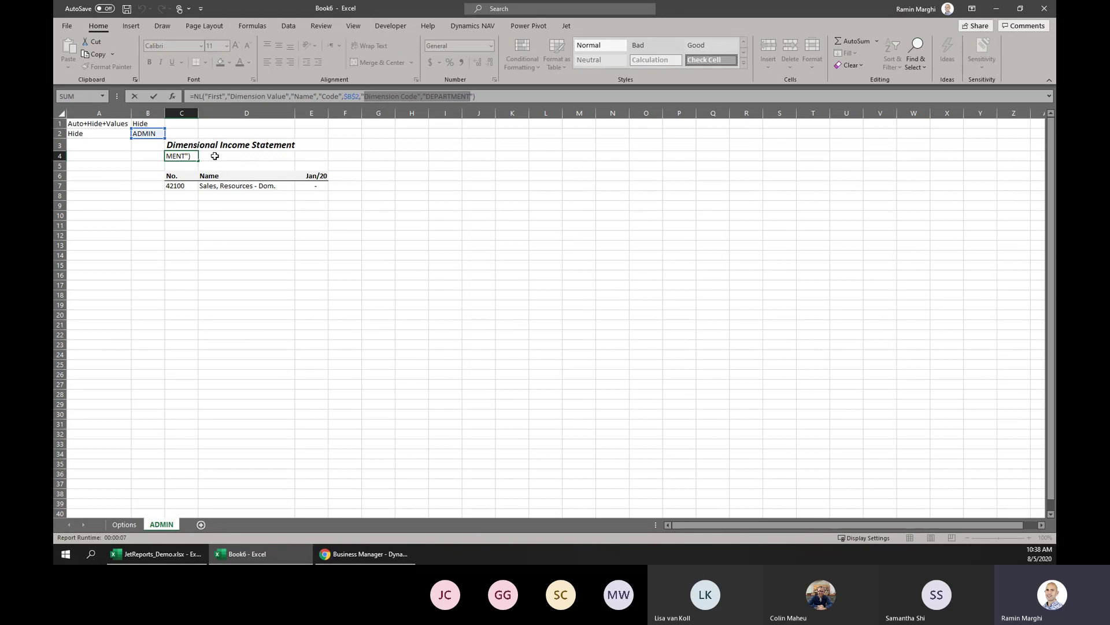
pyautogui.press('Escape')
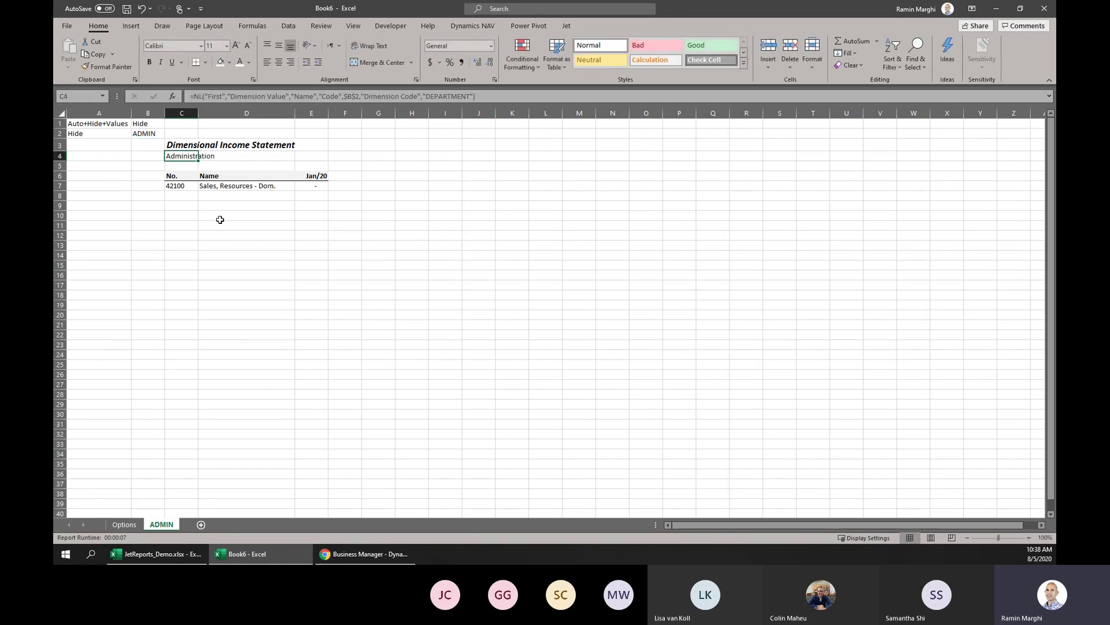
# Prefix the NL formula in C4 with the text "Deparment: " joined by an ampersand.
pyautogui.click(195, 96)
pyautogui.write('"Deparmtnet')
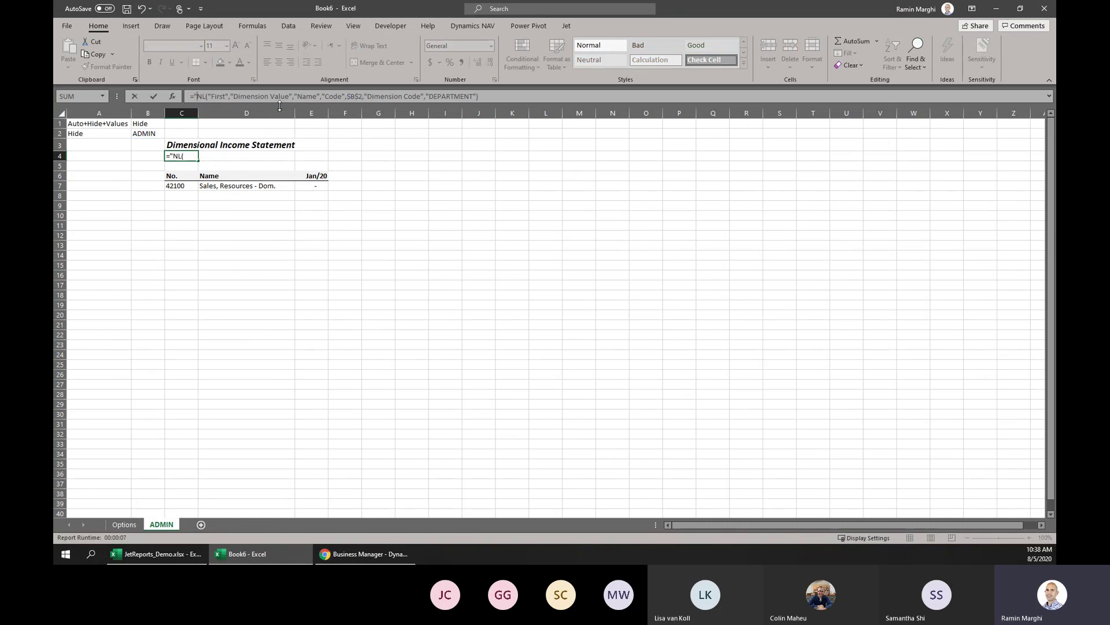
pyautogui.press('BackSpace')
pyautogui.press('BackSpace')
pyautogui.press('BackSpace')
pyautogui.press('BackSpace')
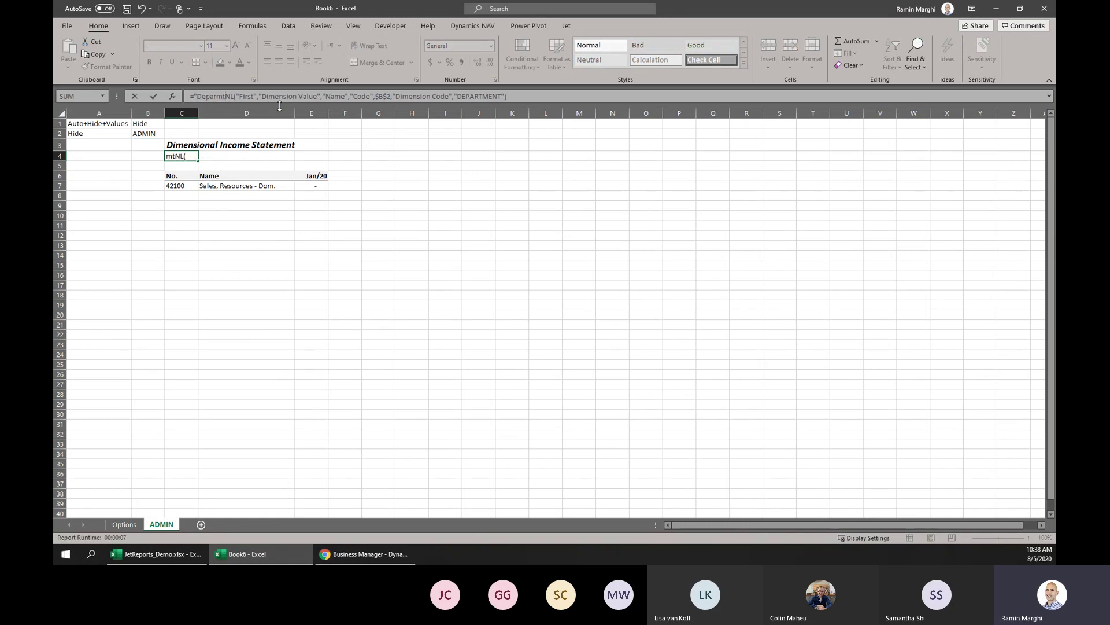
pyautogui.write('ent:"')
pyautogui.write('&')
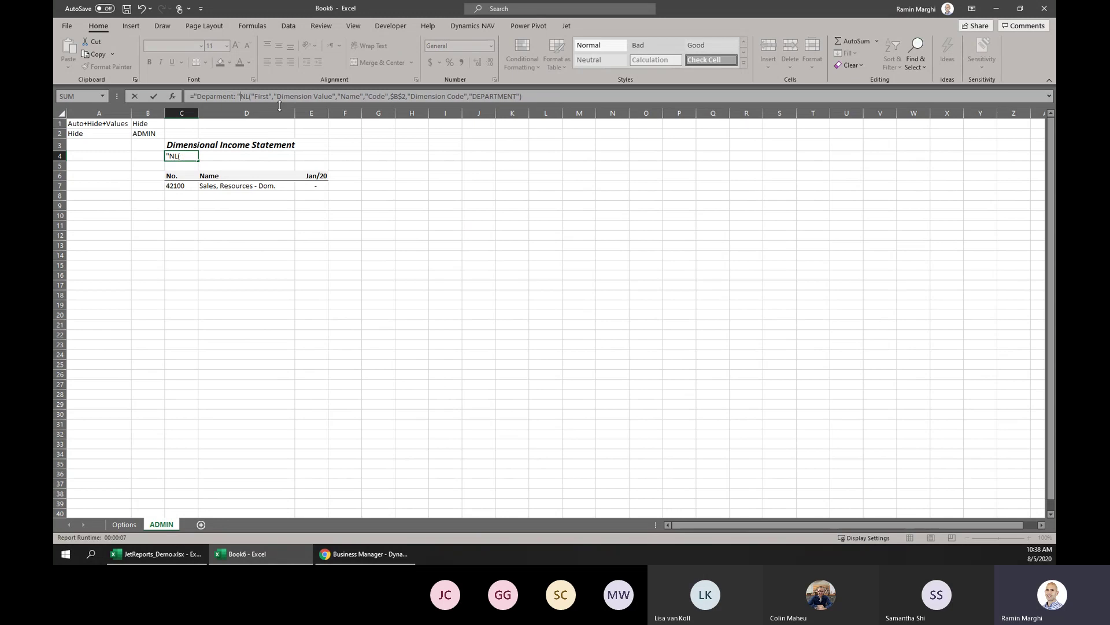
pyautogui.press('Return')
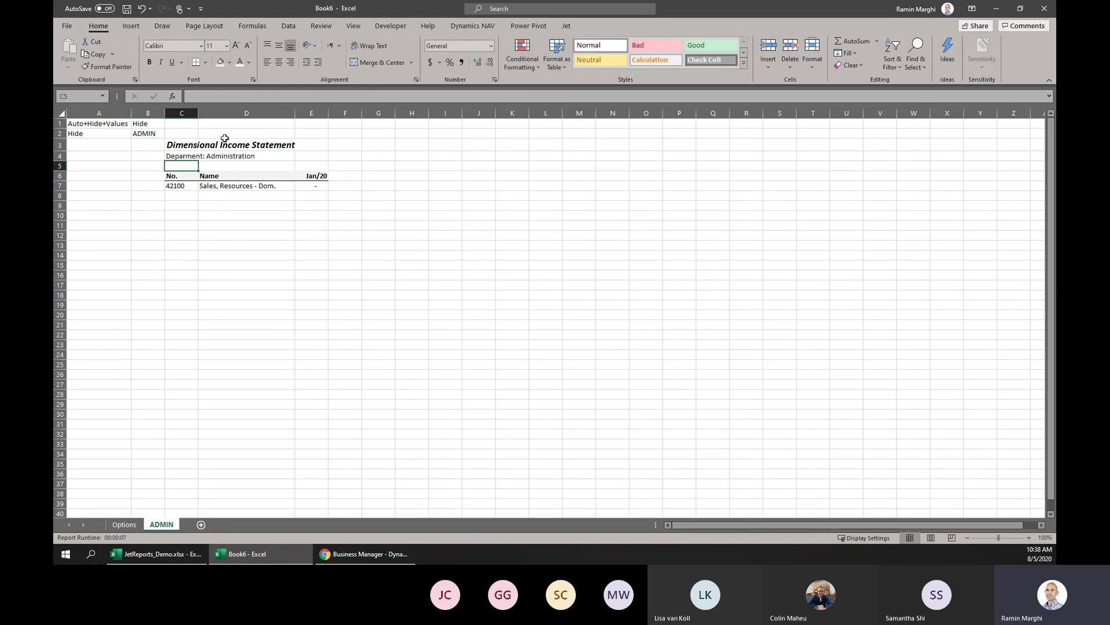
pyautogui.press('Up')
pyautogui.click(356, 303)
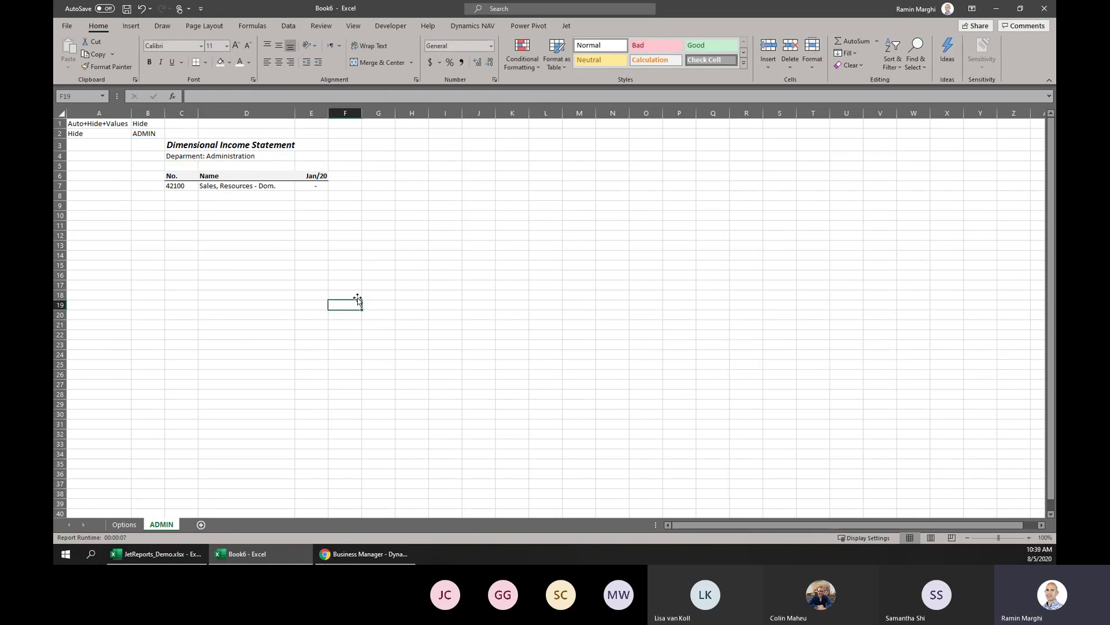
pyautogui.click(185, 154)
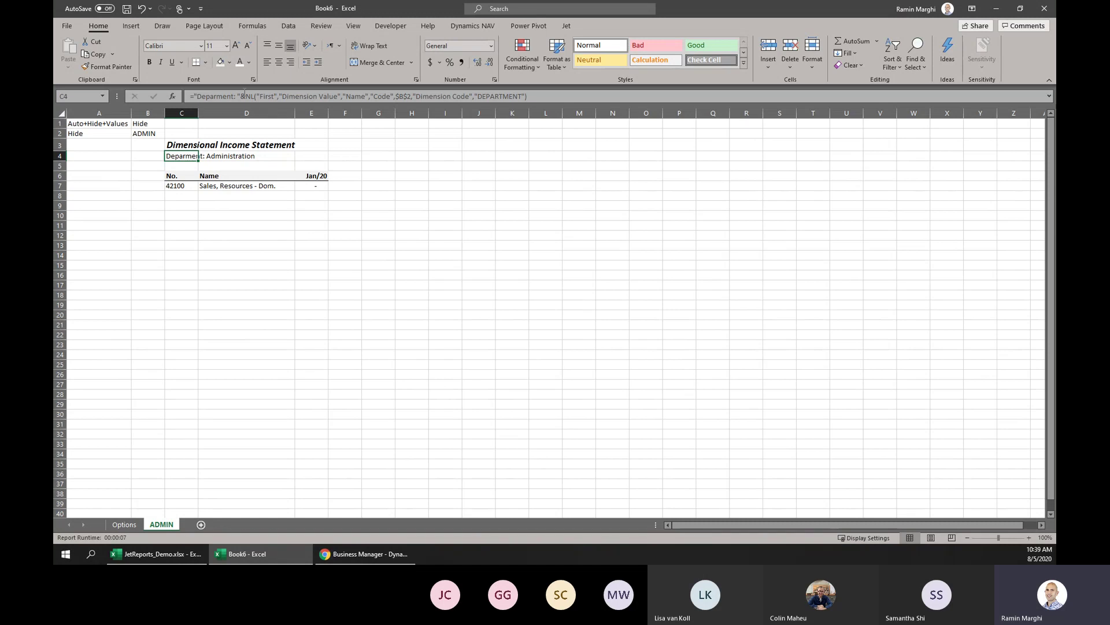
pyautogui.click(243, 96)
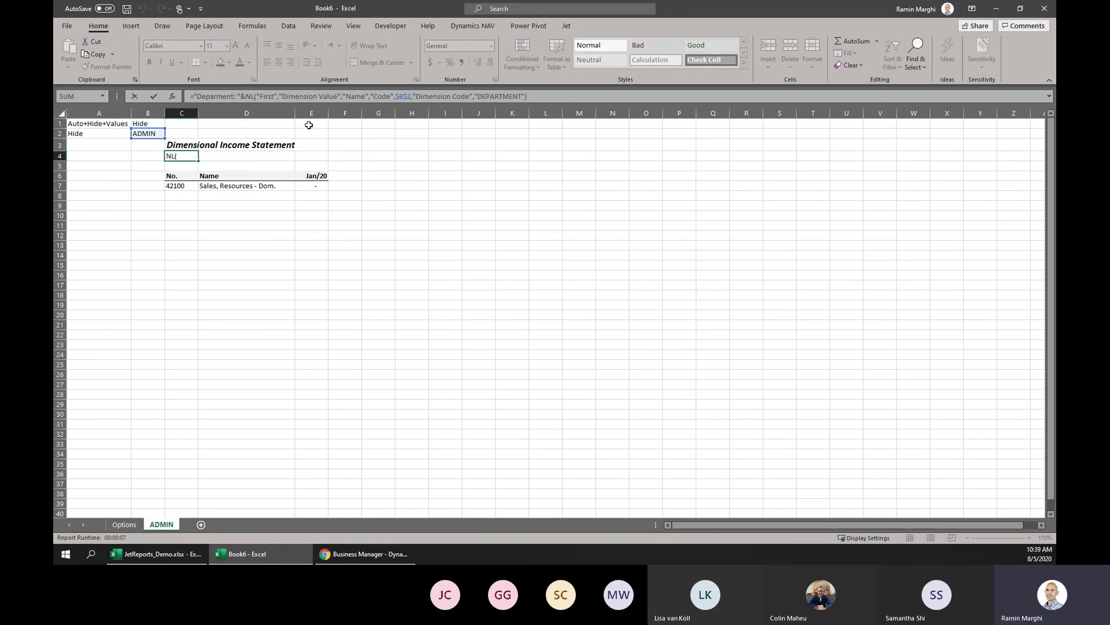
pyautogui.write('IF(')
pyautogui.press('End')
pyautogui.write('=')
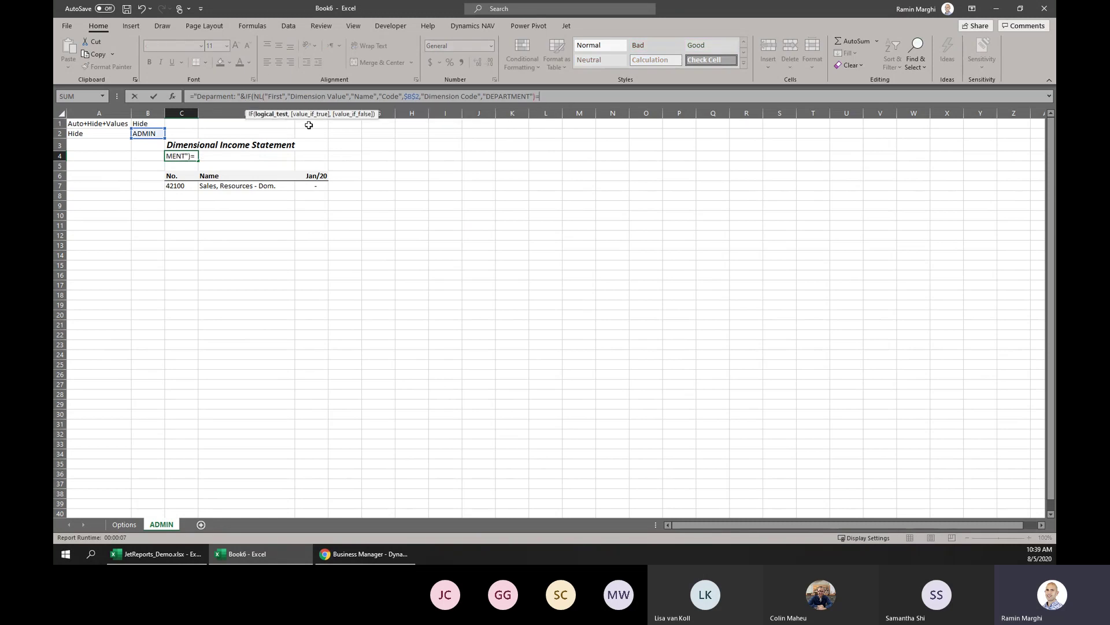
pyautogui.write('""')
pyautogui.press('Escape')
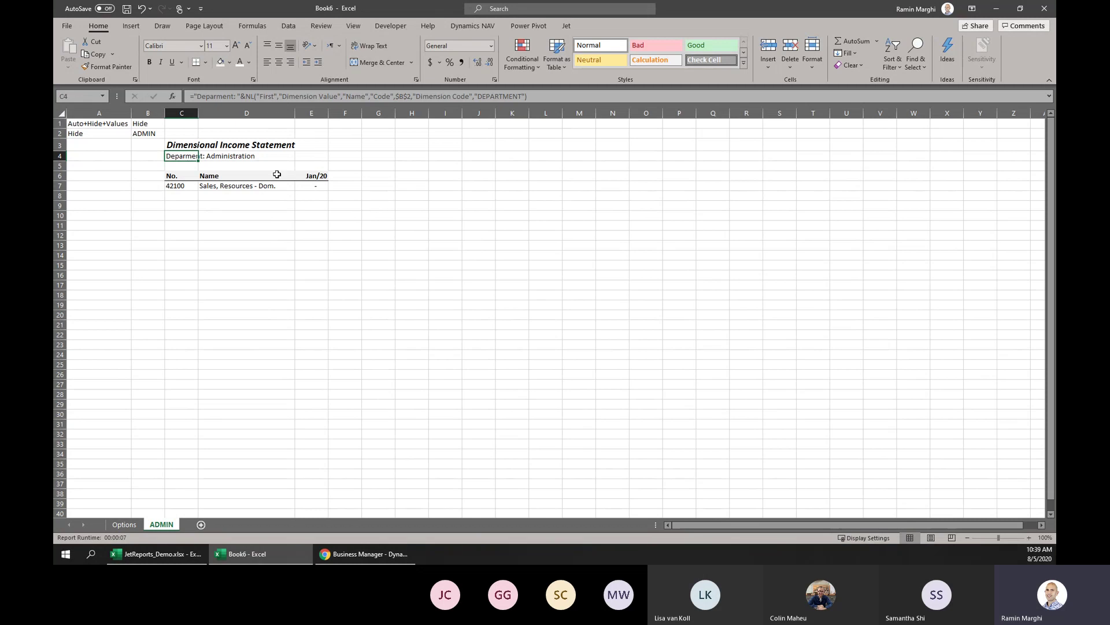
# Remove the "Deparment: " text prefix from the C4 formula, leaving only the NL function.
pyautogui.moveTo(194, 96); pyautogui.dragTo(247, 96)
pyautogui.press('Delete')
pyautogui.press('Return')
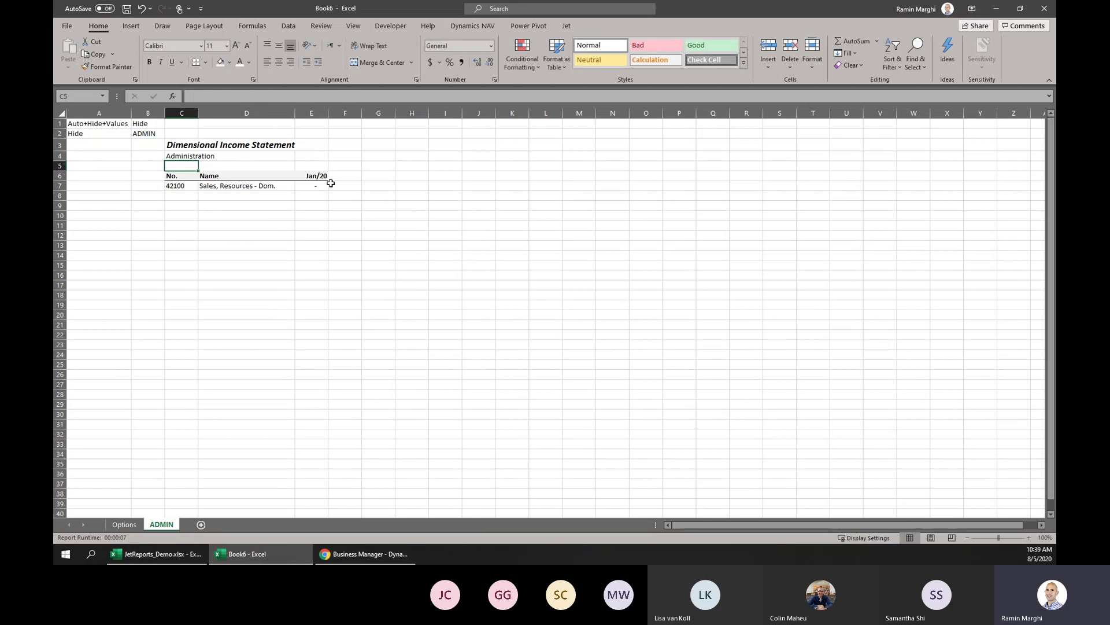
# Enter Fit in E1 above the month column and narrow column E to about the width of its header.
pyautogui.click(309, 122)
pyautogui.write('Fit')
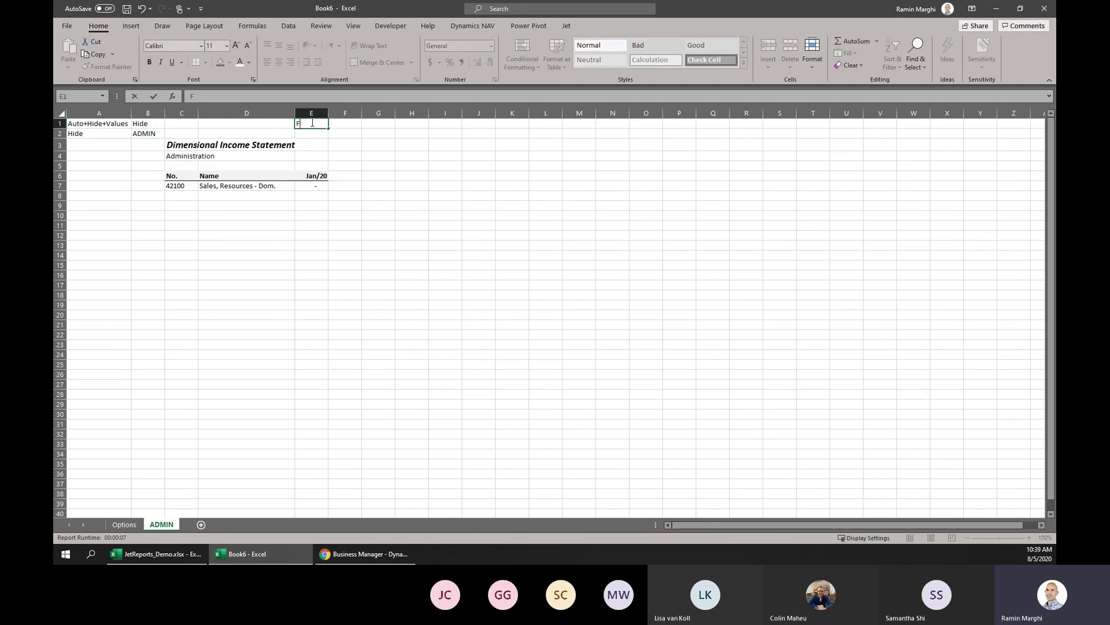
pyautogui.press('Return')
pyautogui.click(311, 122)
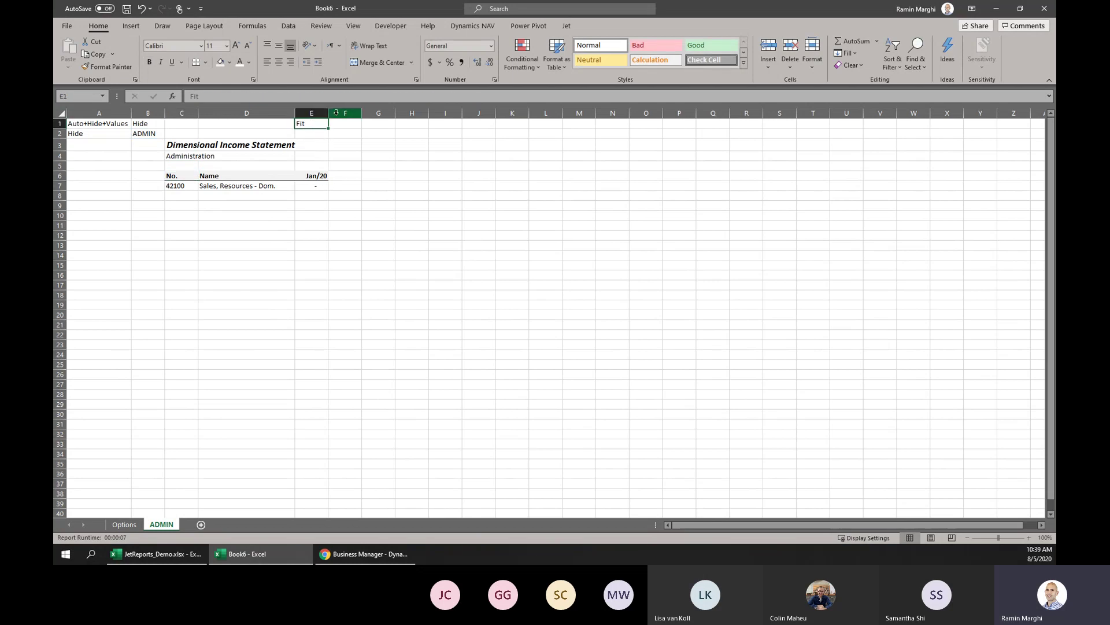
pyautogui.moveTo(328, 114)
pyautogui.mouseDown()
pyautogui.moveTo(398, 114)
pyautogui.moveTo(319, 115)
pyautogui.mouseUp()
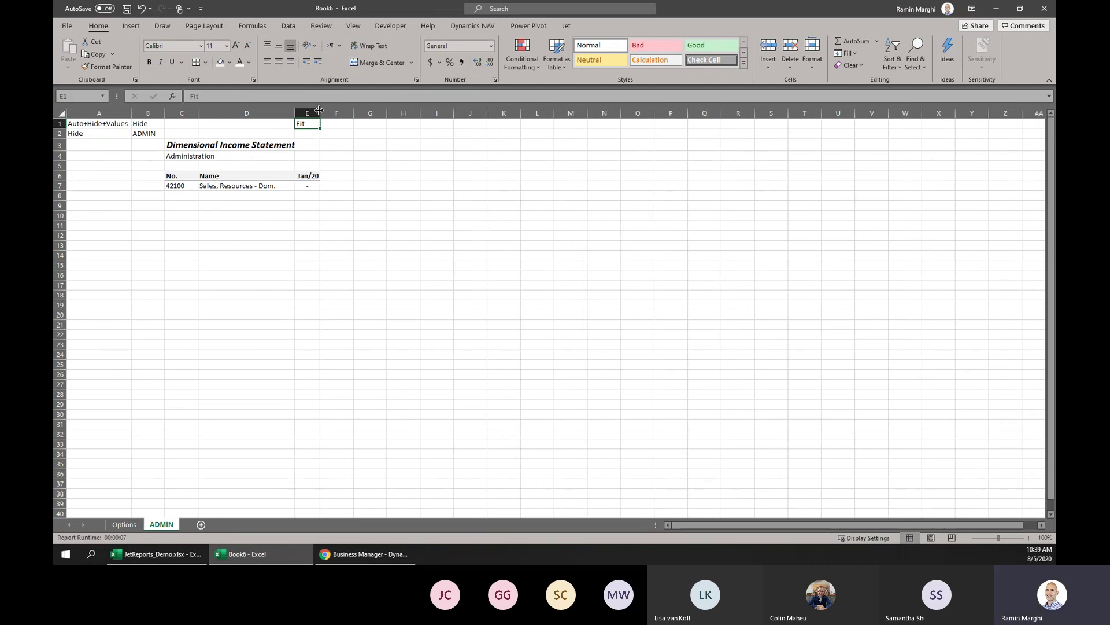
# Auto-fit column C and narrow it back to slightly wider than the account numbers.
pyautogui.doubleClick(199, 116)
pyautogui.click(271, 305)
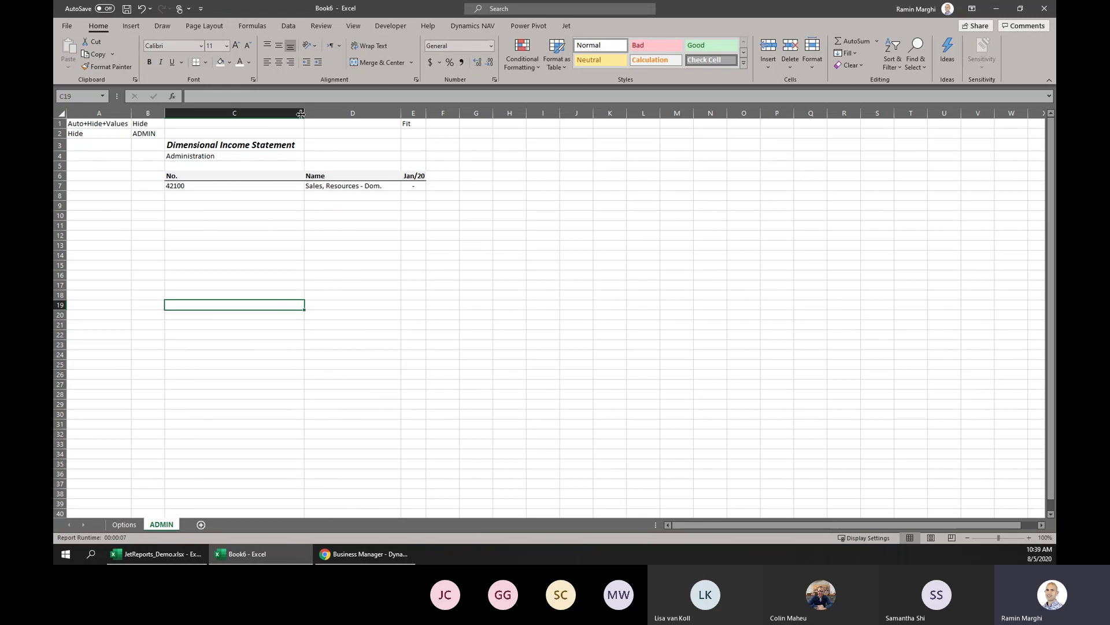
pyautogui.moveTo(301, 113); pyautogui.dragTo(196, 112)
pyautogui.click(181, 123)
pyautogui.click(287, 235)
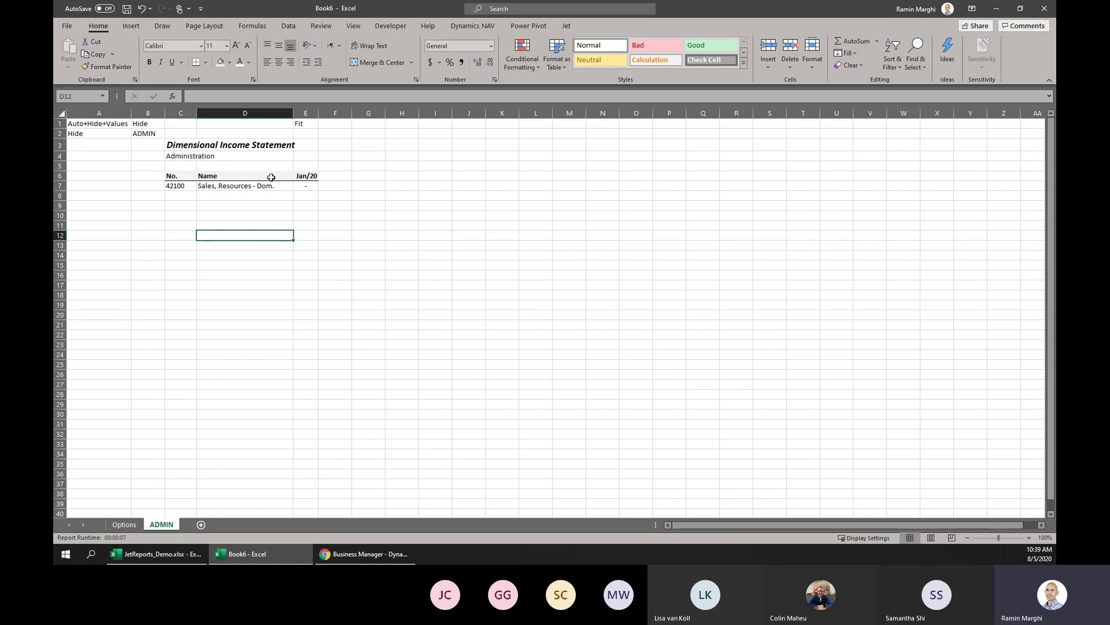
pyautogui.click(305, 186)
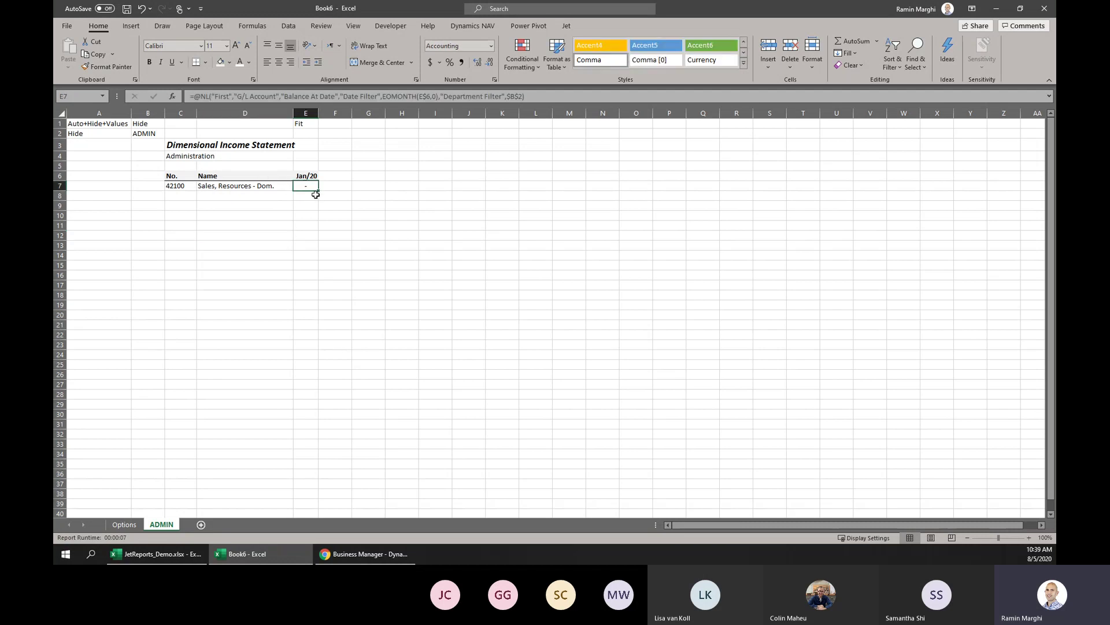
pyautogui.click(306, 113)
pyautogui.click(523, 55)
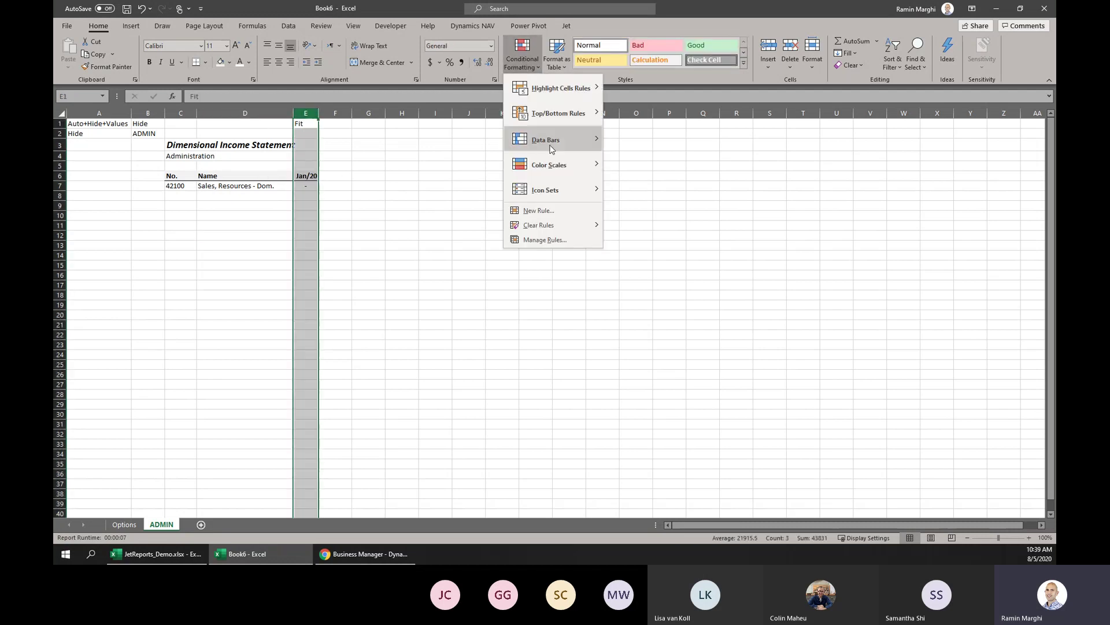
pyautogui.click(538, 211)
pyautogui.click(348, 188)
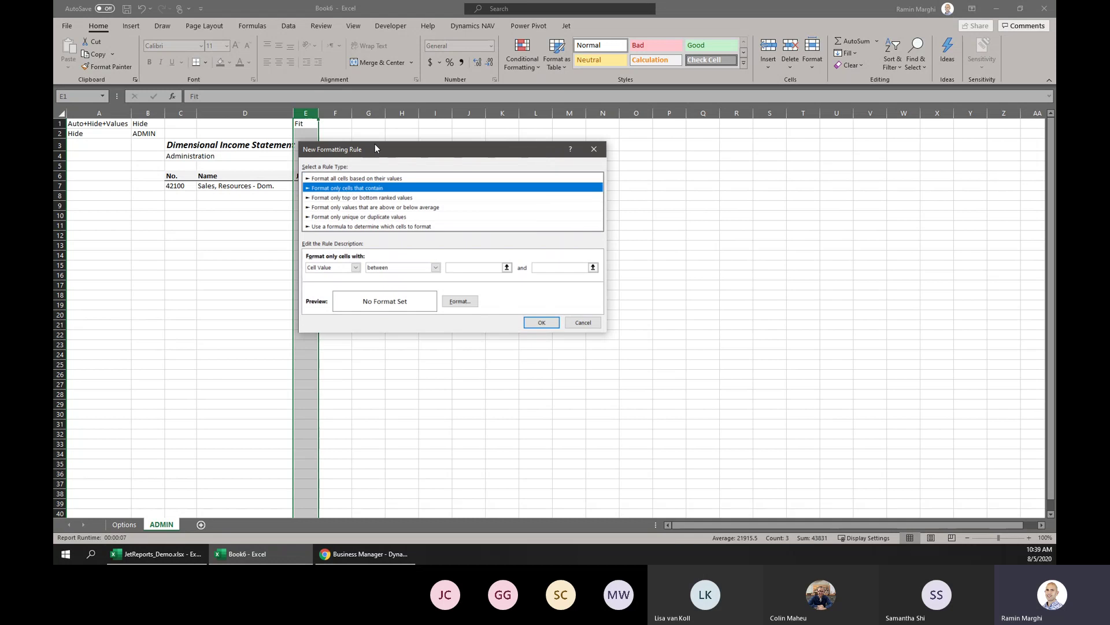
pyautogui.moveTo(381, 149); pyautogui.dragTo(521, 181)
pyautogui.click(726, 359)
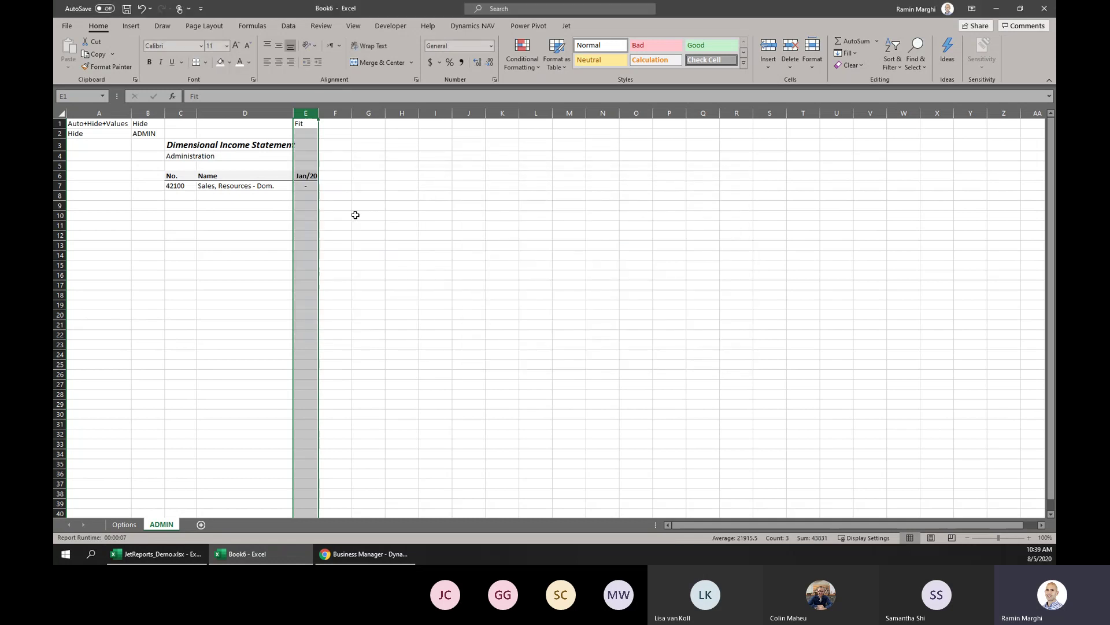
# Run the Jet report and look at the generated ADMIN and DISTRIBUTION department sheets.
pyautogui.click(194, 205)
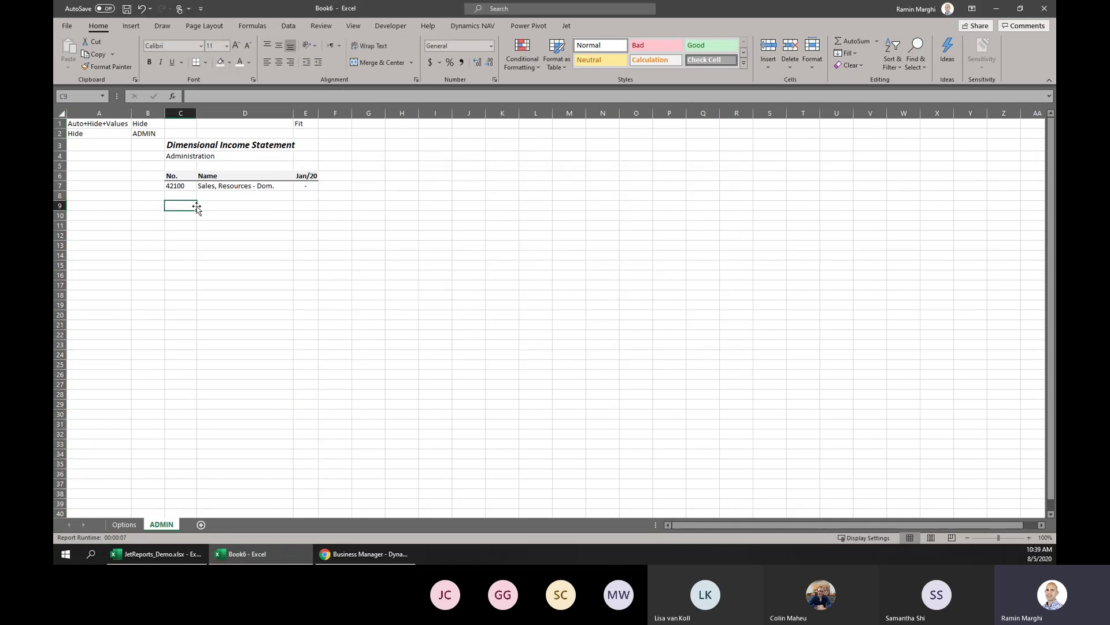
pyautogui.click(572, 26)
pyautogui.click(98, 47)
pyautogui.click(546, 449)
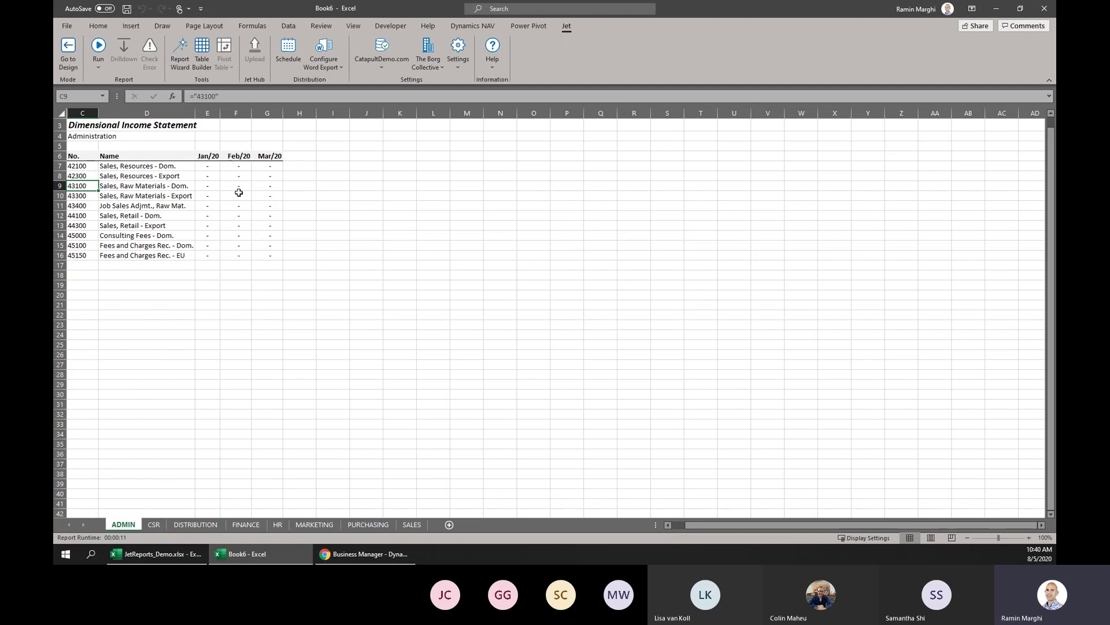
pyautogui.click(240, 187)
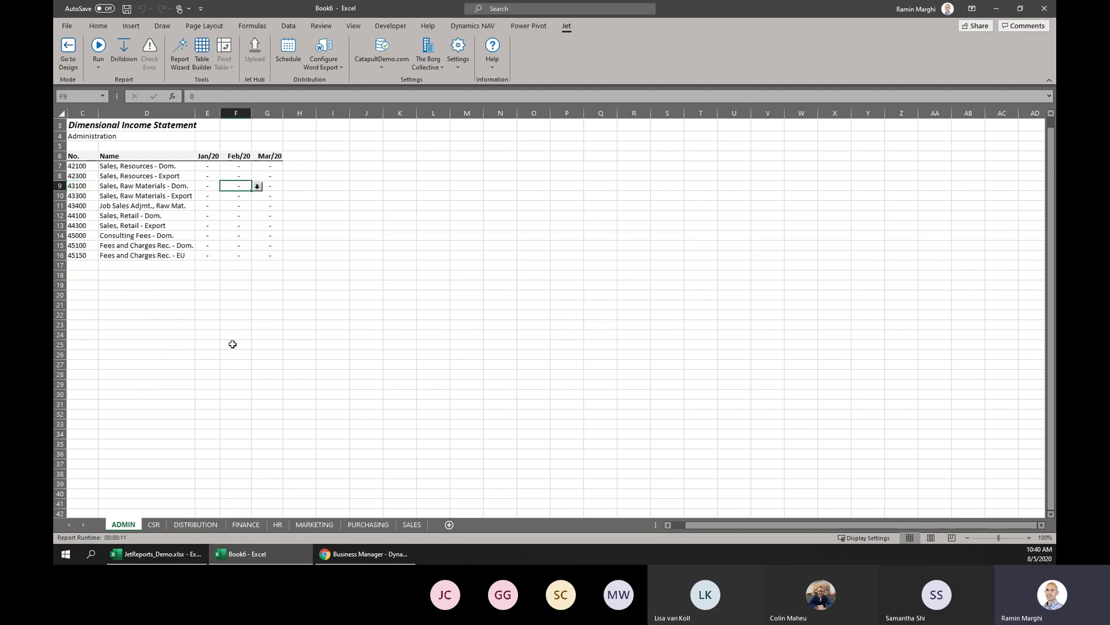
pyautogui.click(196, 524)
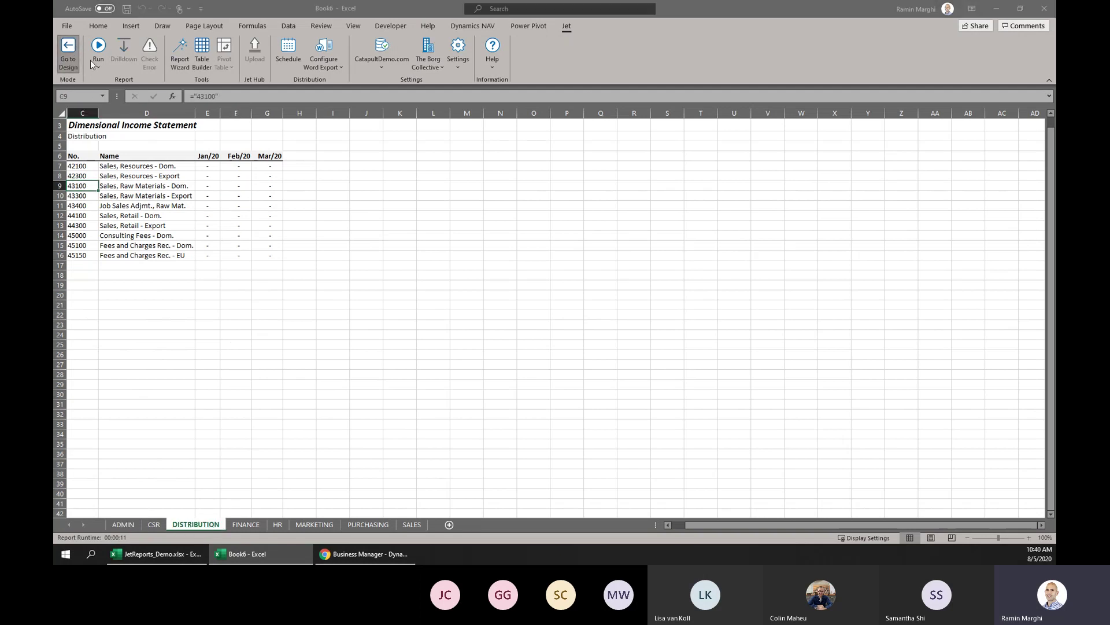
# Return the workbook to design mode and show the ADMIN sheet.
pyautogui.click(69, 55)
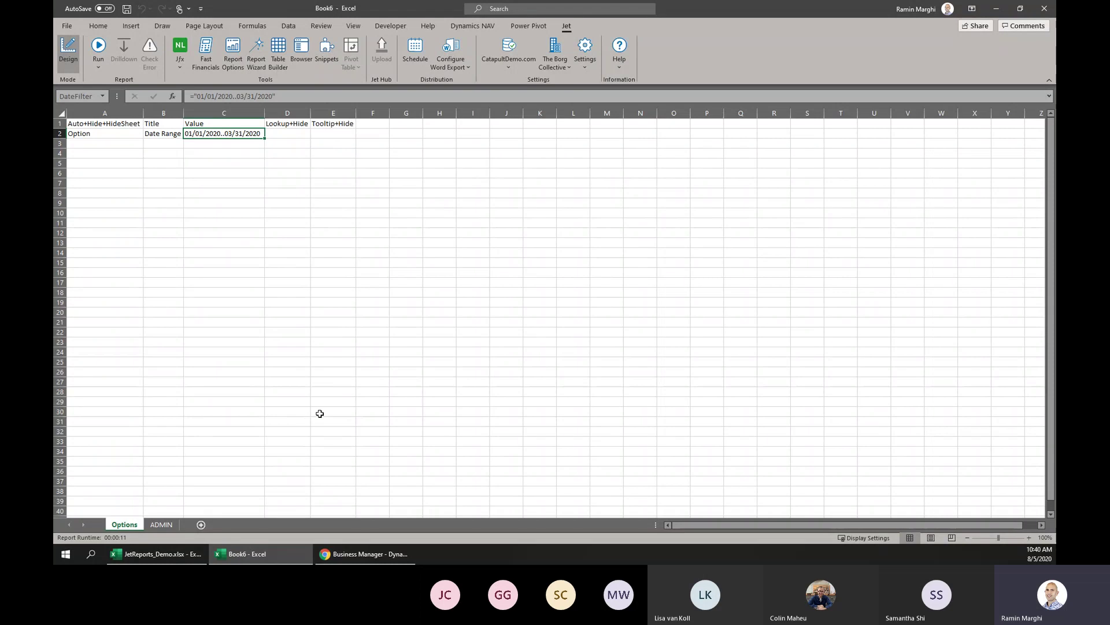
pyautogui.click(163, 525)
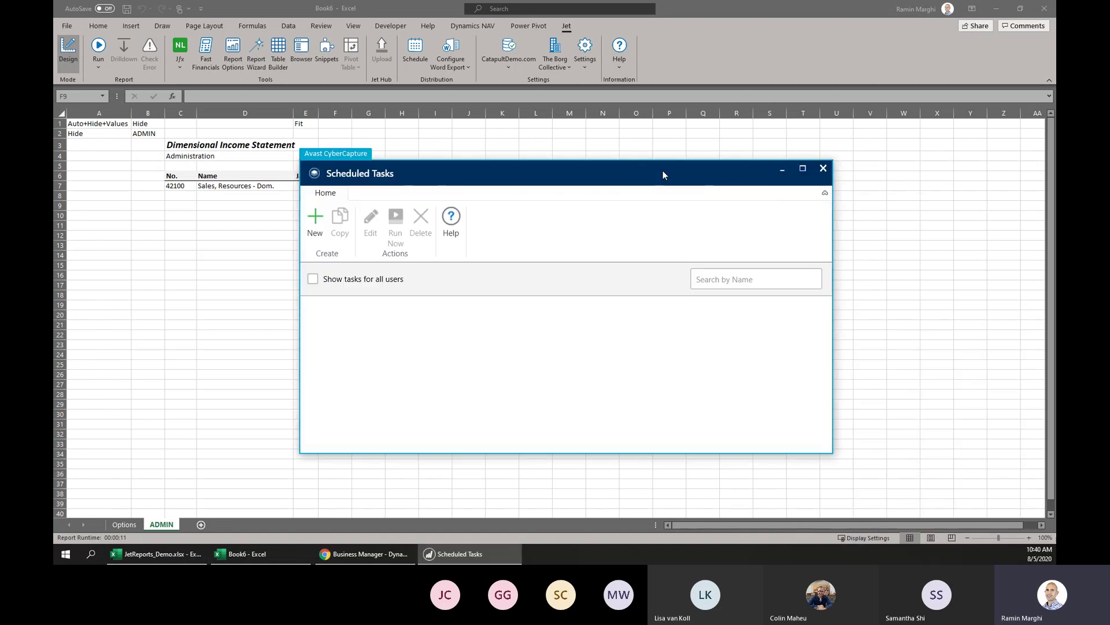
# Try to create a new scheduled report task named Income.
pyautogui.click(315, 219)
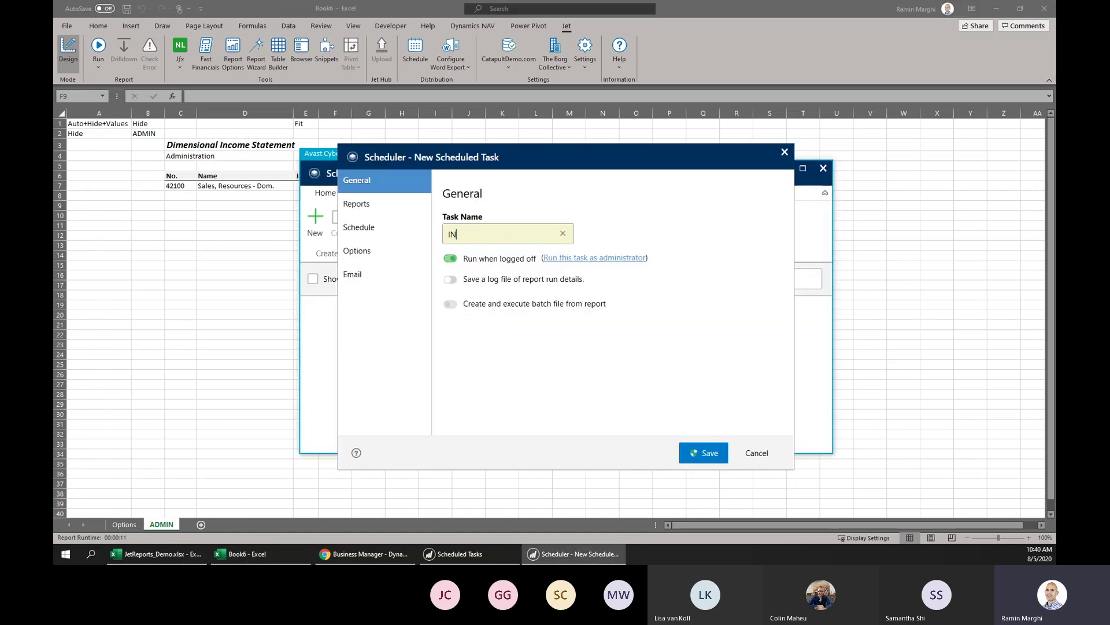
pyautogui.write('Income')
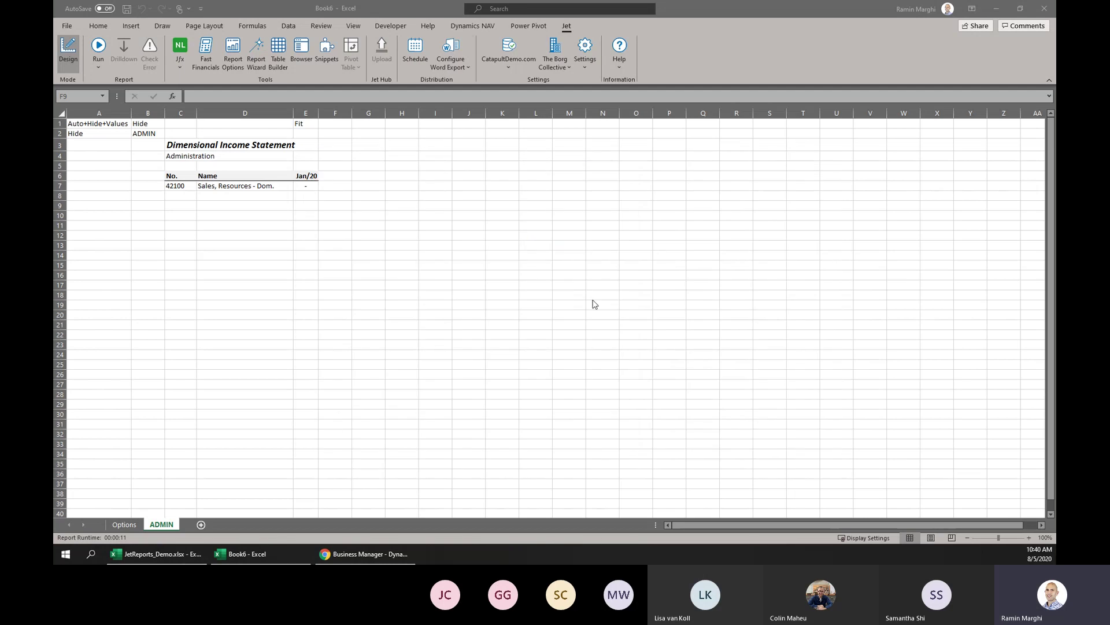
pyautogui.click(666, 314)
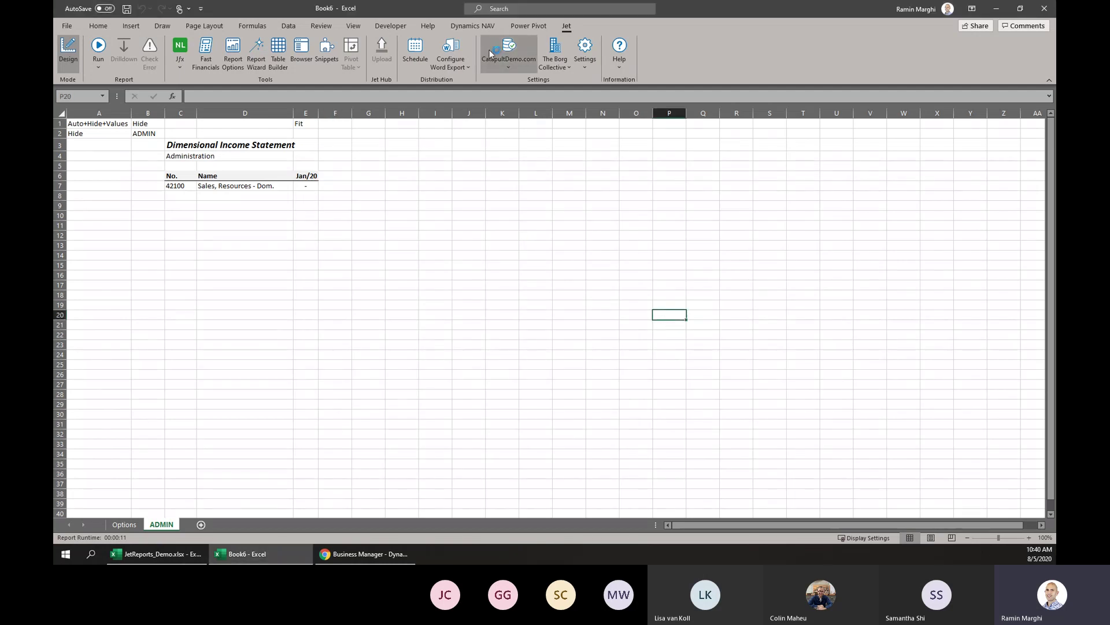
pyautogui.click(512, 242)
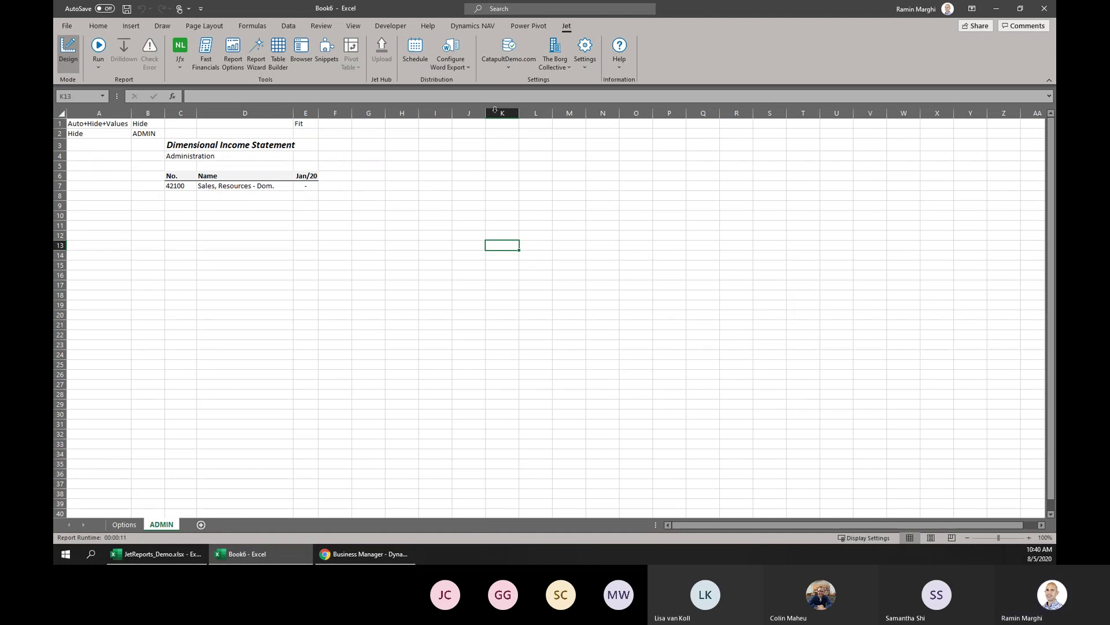
pyautogui.click(837, 347)
pyautogui.click(459, 174)
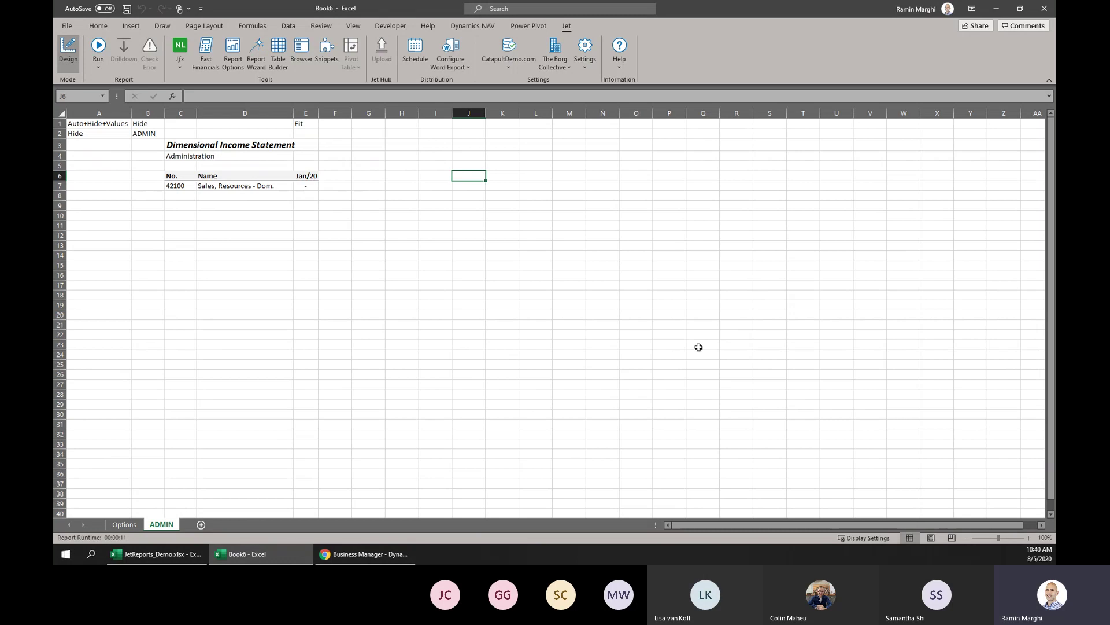
pyautogui.click(491, 278)
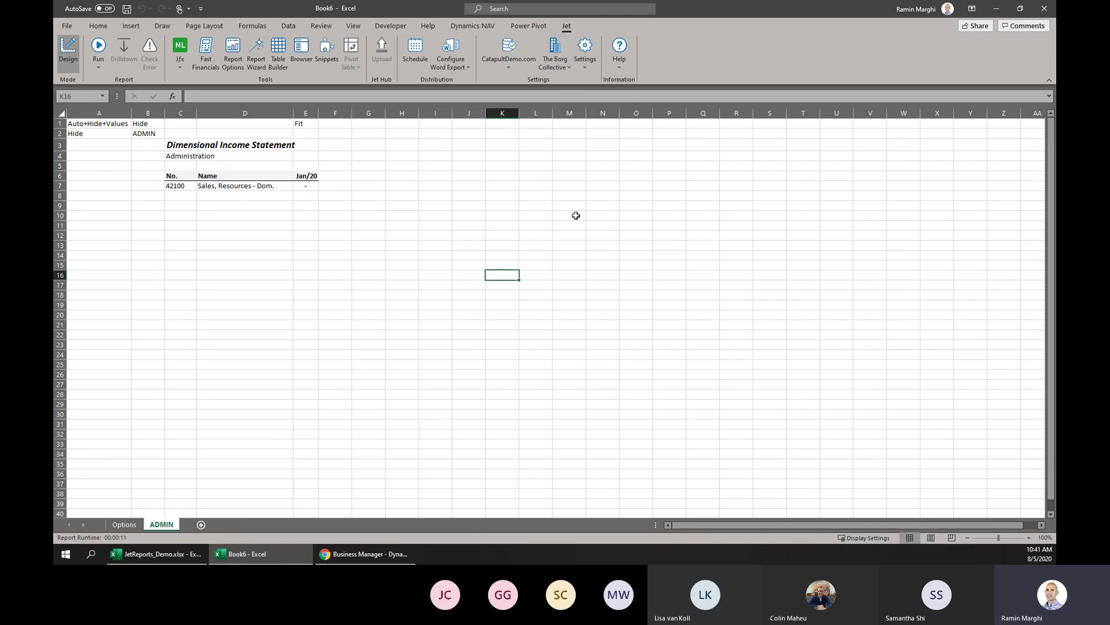
# Examine the NL "Sheets" formula in B2 that creates a sheet for each department.
pyautogui.click(171, 135)
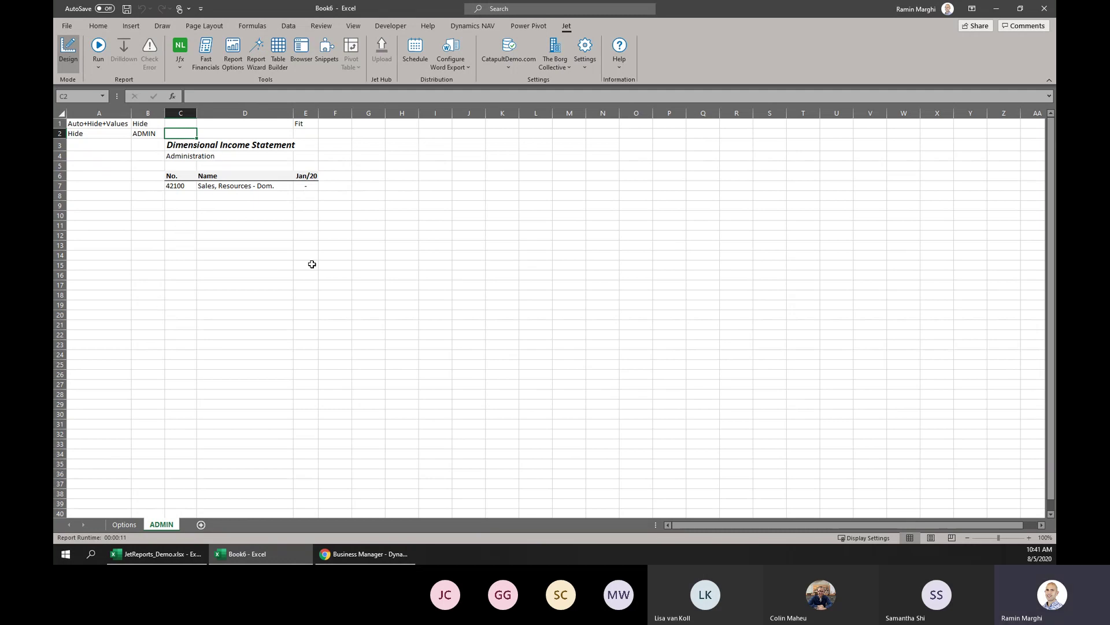
pyautogui.click(146, 136)
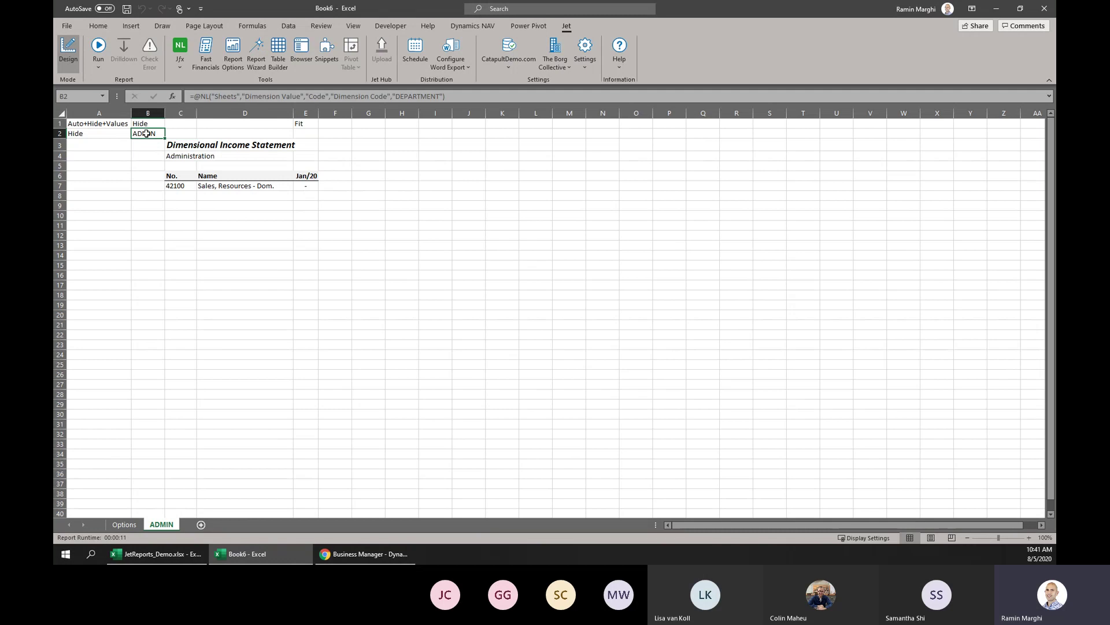
pyautogui.click(204, 100)
pyautogui.moveTo(215, 96); pyautogui.dragTo(238, 97)
pyautogui.press('Escape')
# Add a new worksheet and try an NL "Columns" formula on the Company table's Name field in E5, without keeping the formula.
pyautogui.click(200, 525)
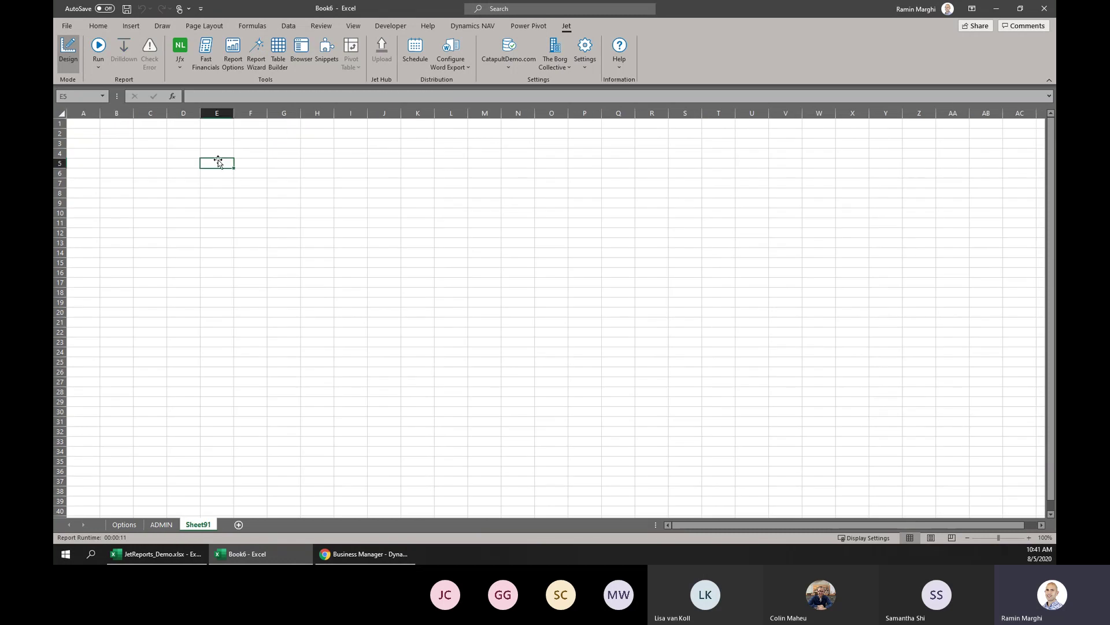
pyautogui.write('=NL("Colum')
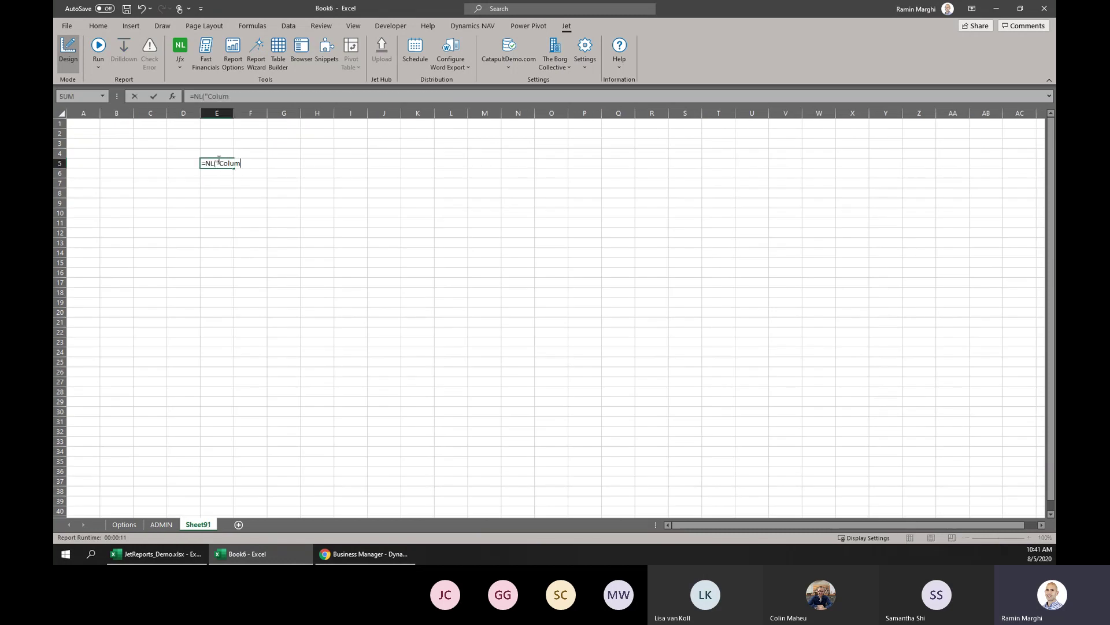
pyautogui.write('ns","Company","Name')
pyautogui.press('Escape')
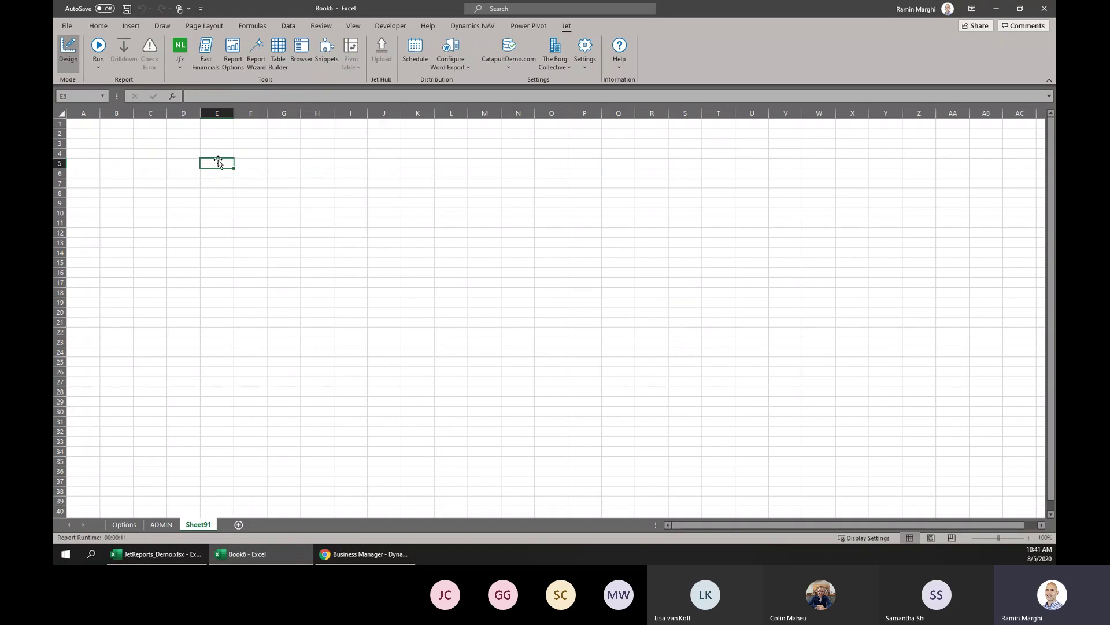
pyautogui.moveTo(217, 112); pyautogui.dragTo(374, 112)
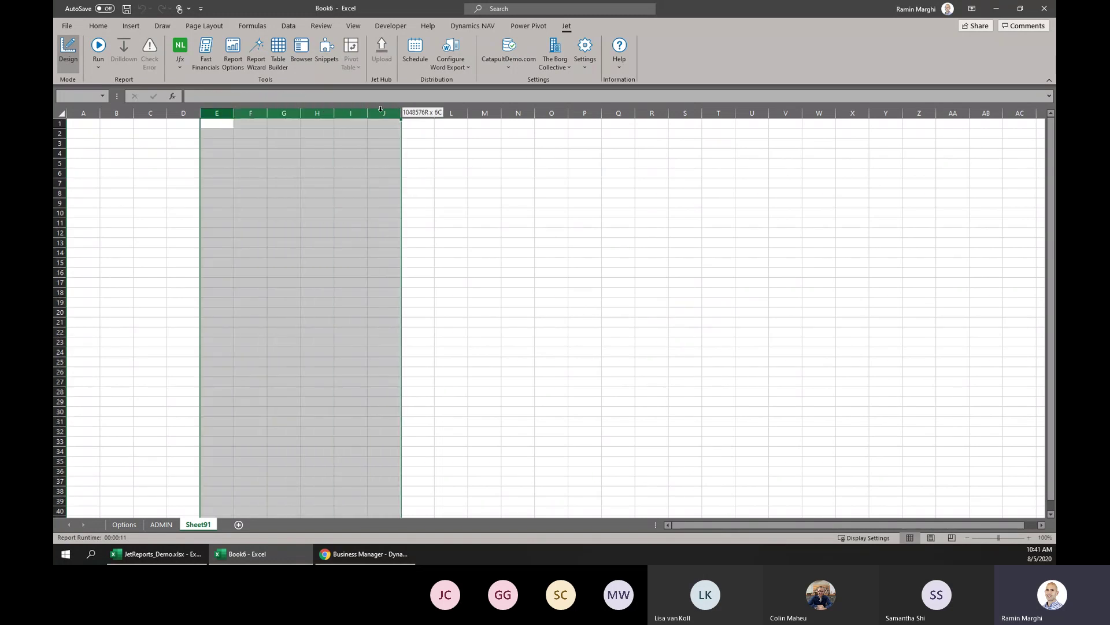
pyautogui.moveTo(151, 193); pyautogui.dragTo(151, 491)
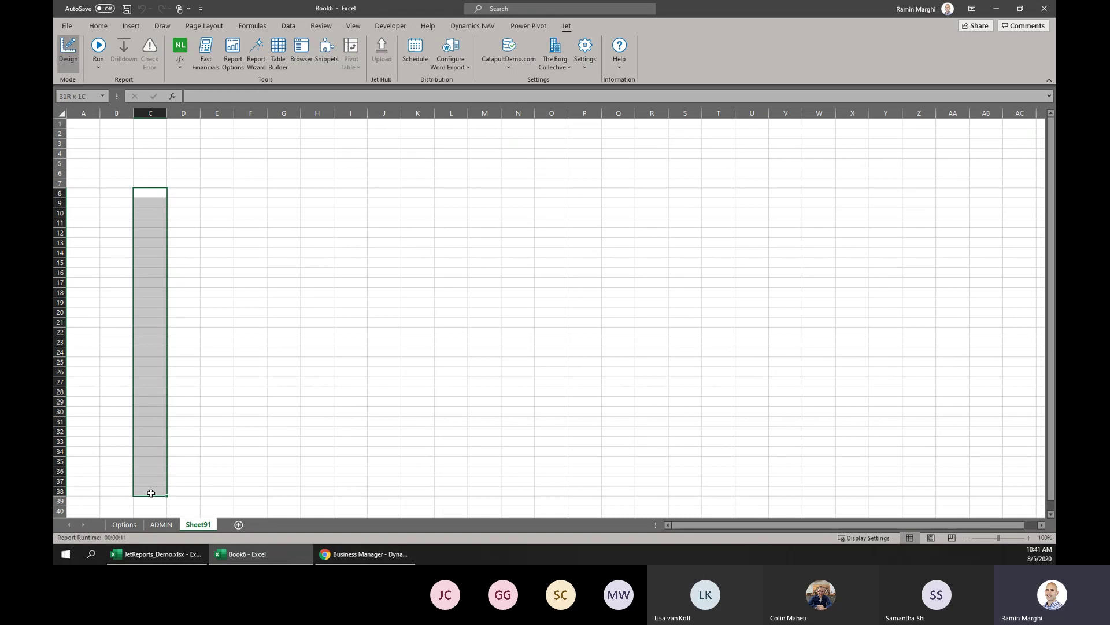
pyautogui.moveTo(317, 182); pyautogui.dragTo(214, 182)
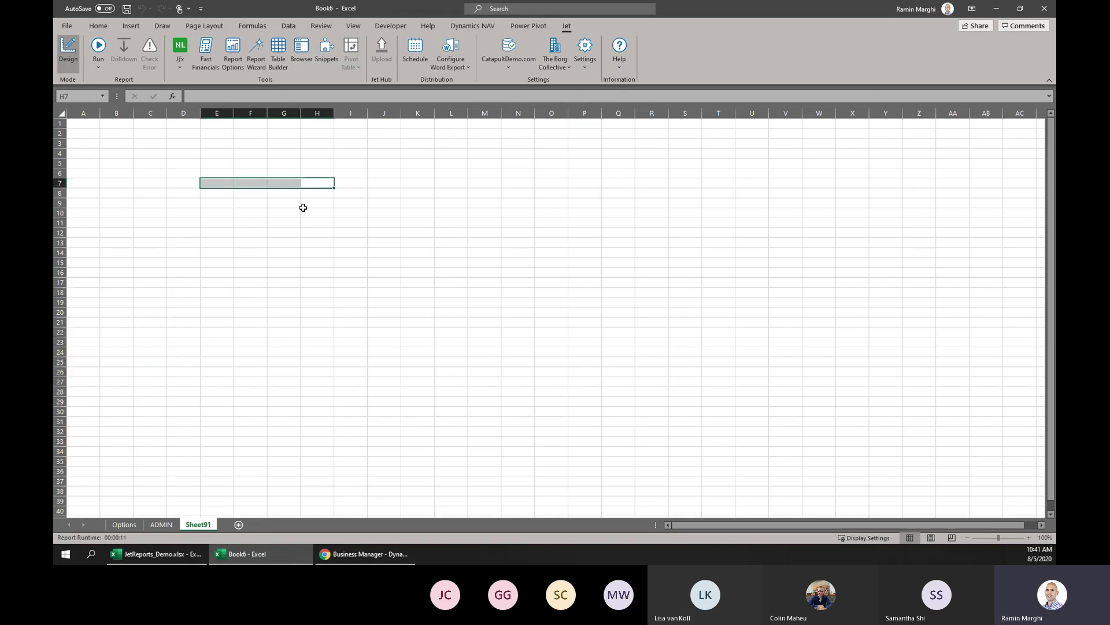
# Enter the text Eliminations in I7 of the new sheet and clear the cell again.
pyautogui.click(345, 181)
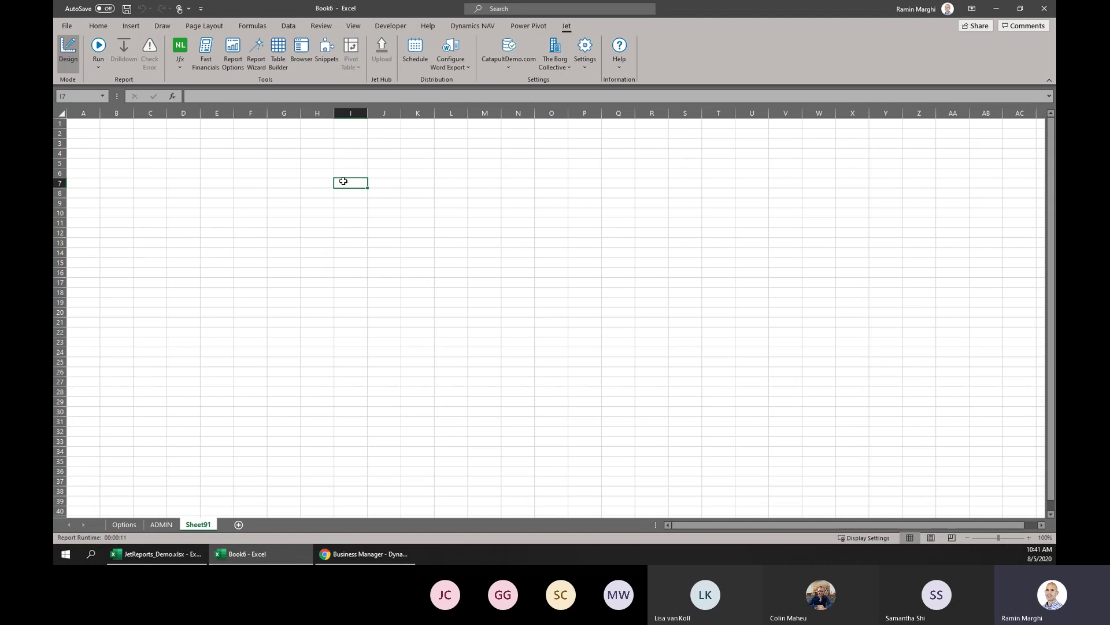
pyautogui.write('Eliminations')
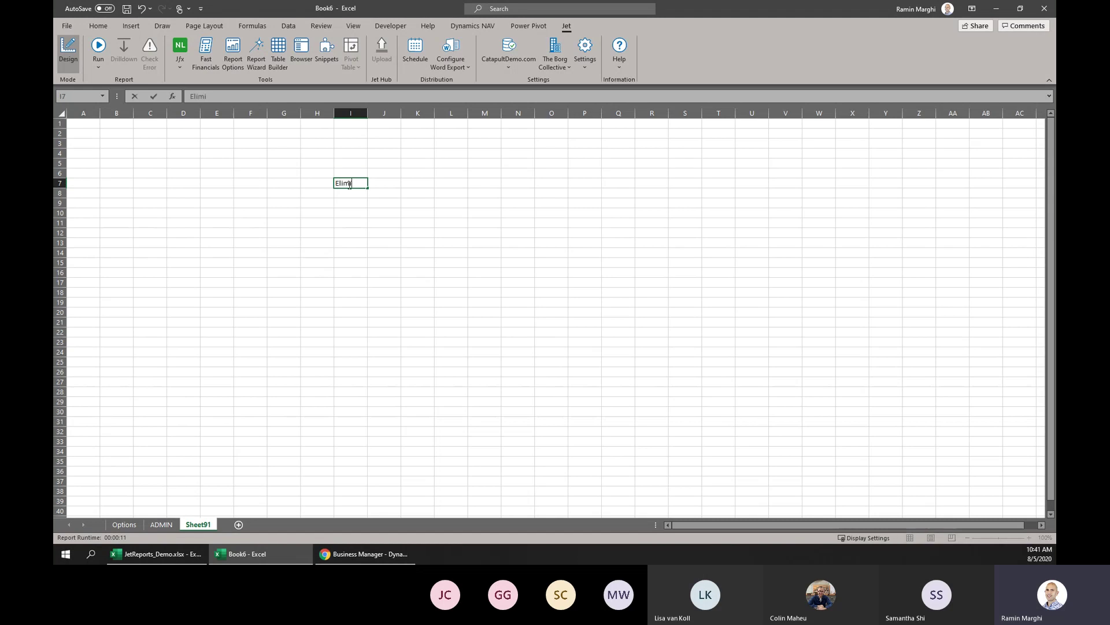
pyautogui.press('Return')
pyautogui.click(386, 187)
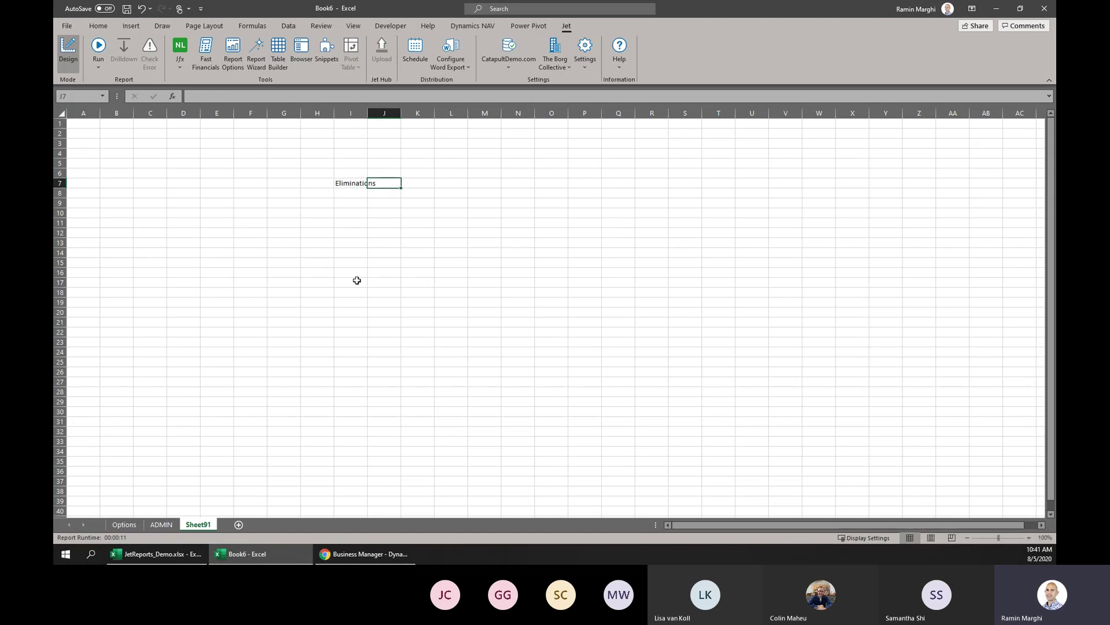
pyautogui.click(355, 182)
pyautogui.press('Delete')
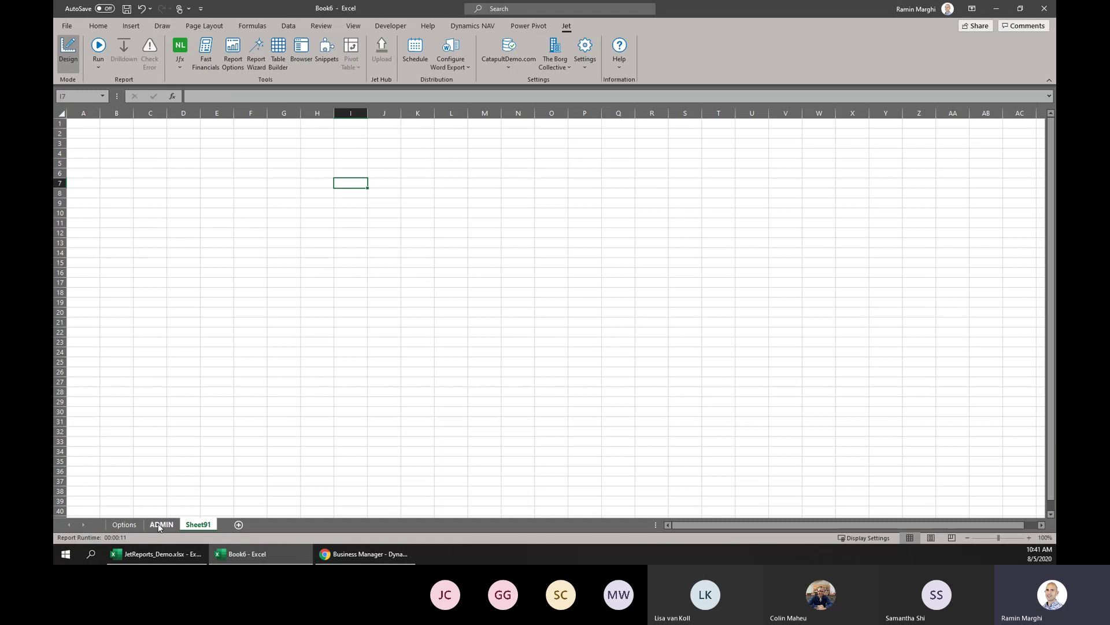
# Go back to the ADMIN sheet and review the NL formulas in C7 and B2 and the month columns.
pyautogui.click(161, 524)
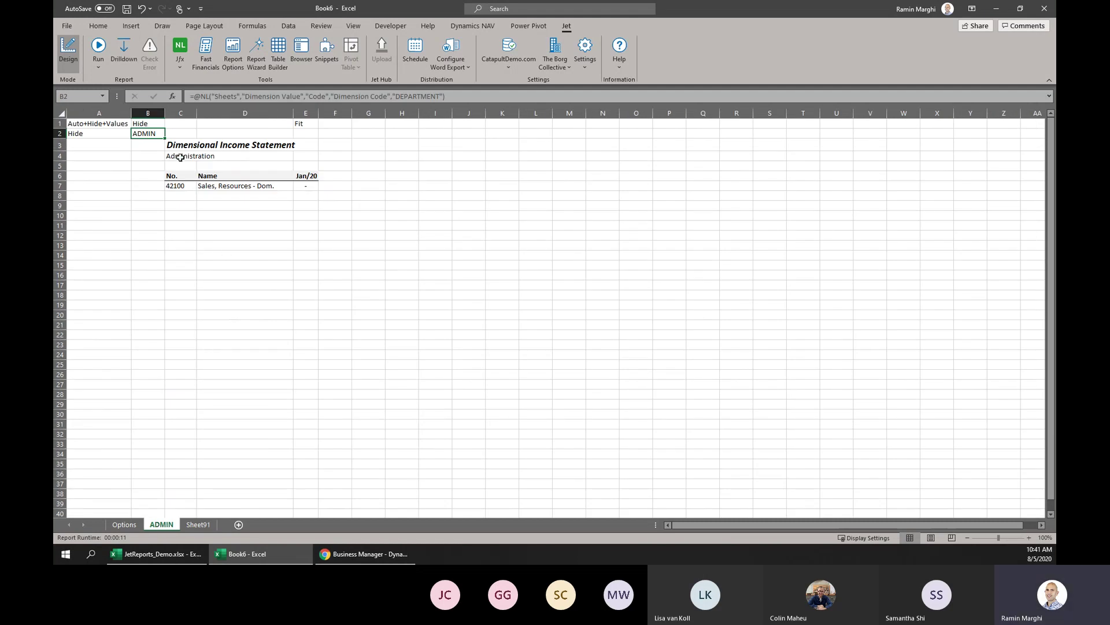
pyautogui.moveTo(175, 188); pyautogui.dragTo(189, 391)
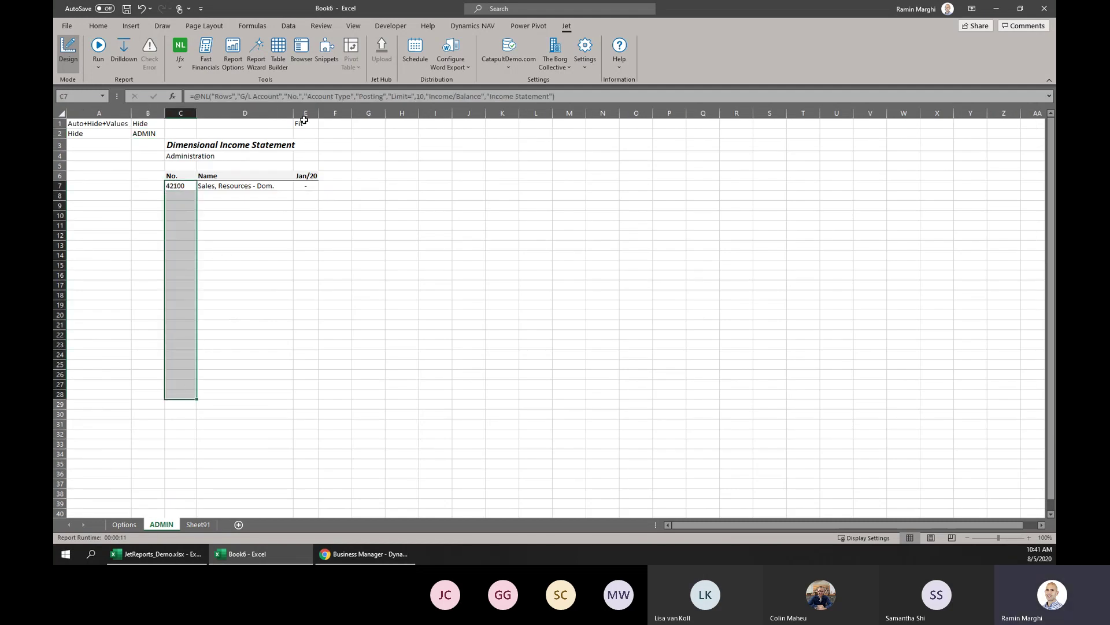
pyautogui.moveTo(300, 114); pyautogui.dragTo(424, 127)
pyautogui.click(141, 137)
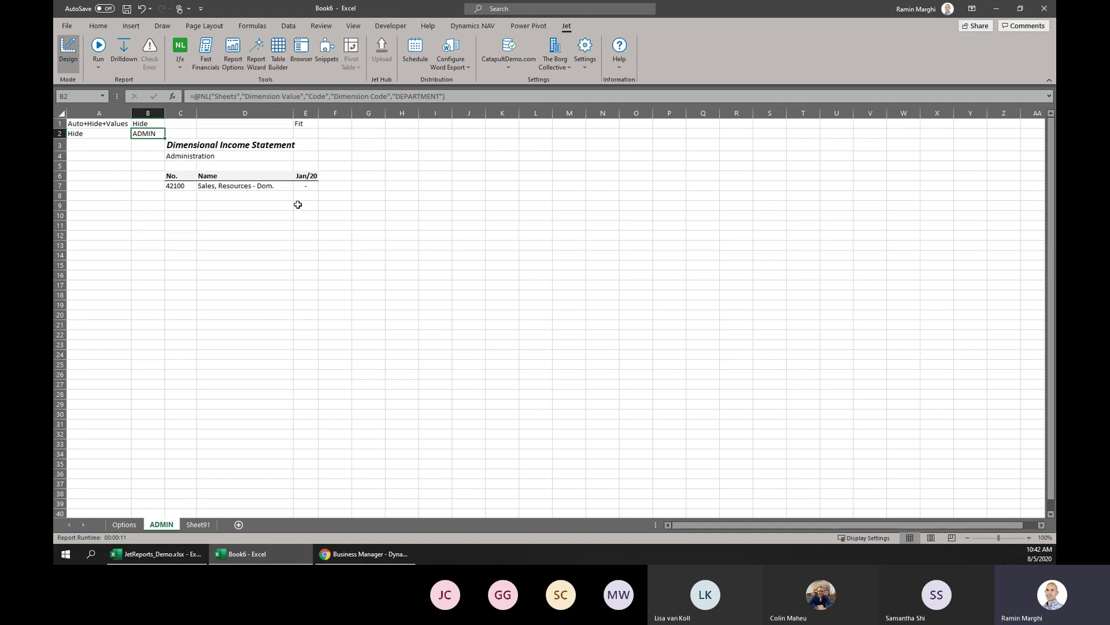
pyautogui.click(376, 238)
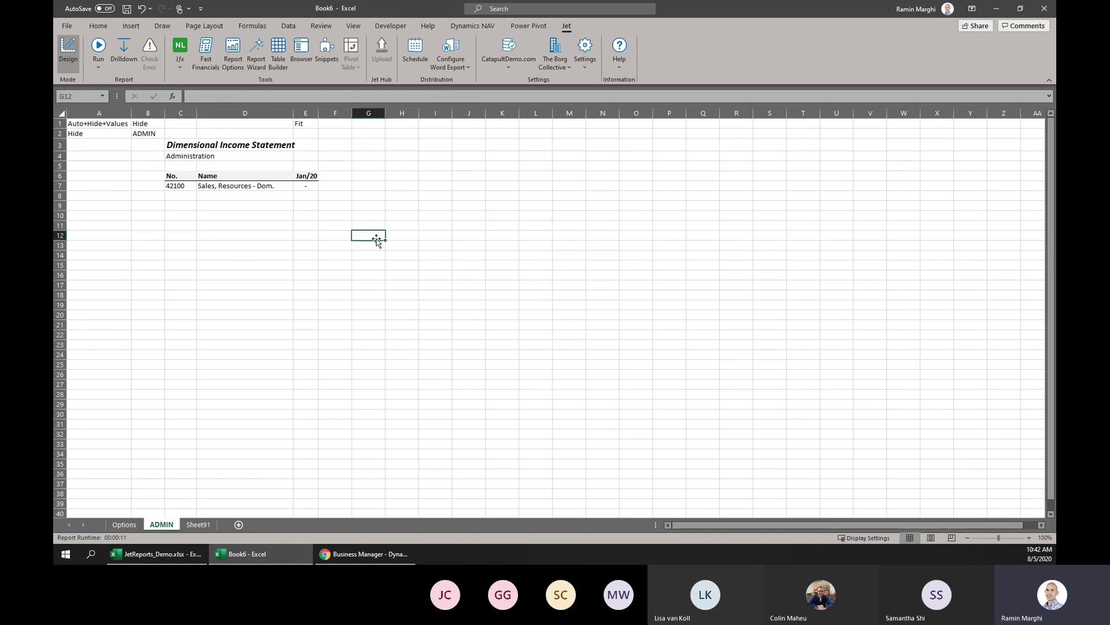
pyautogui.click(369, 207)
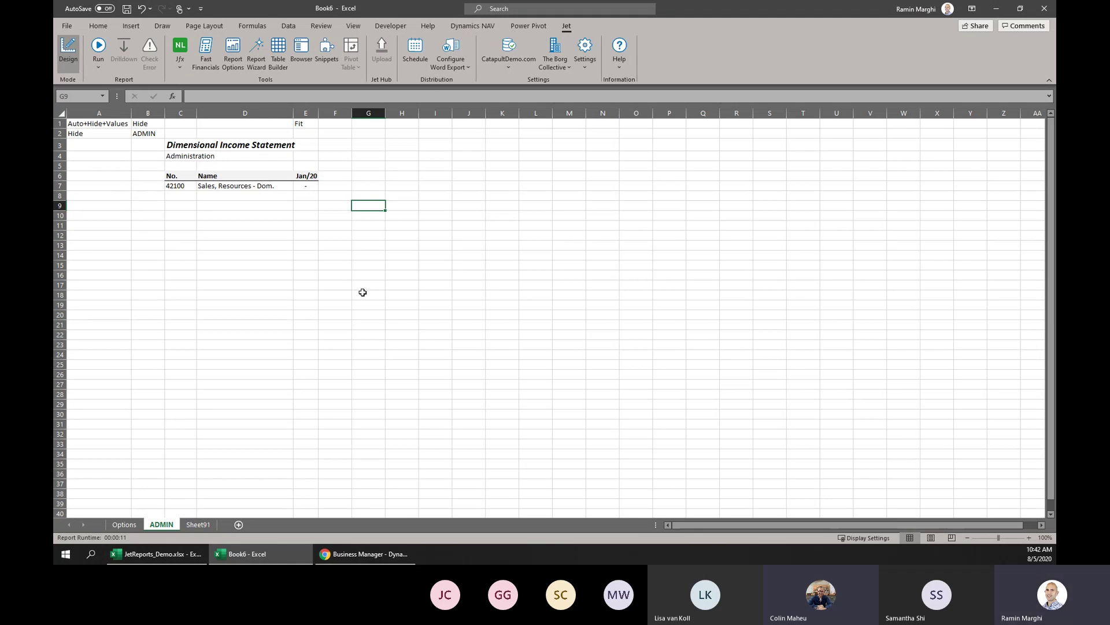
pyautogui.hotkey('ctrl', 'n')
pyautogui.click(253, 554)
pyautogui.click(266, 204)
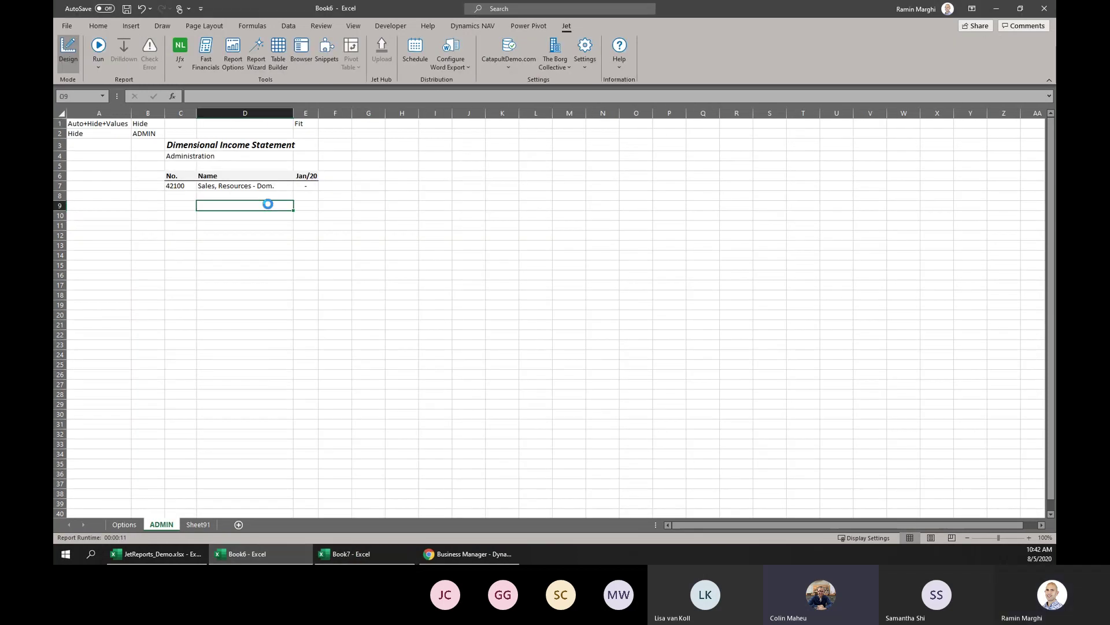
pyautogui.hotkey('ctrl', 'w')
pyautogui.click(637, 352)
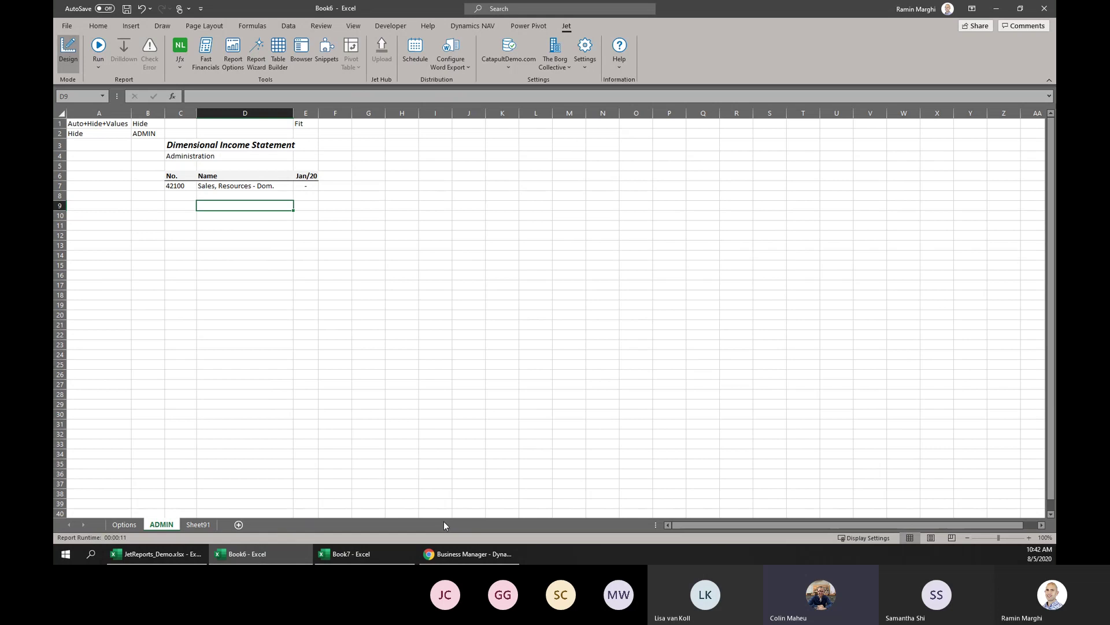
pyautogui.click(399, 553)
pyautogui.click(201, 164)
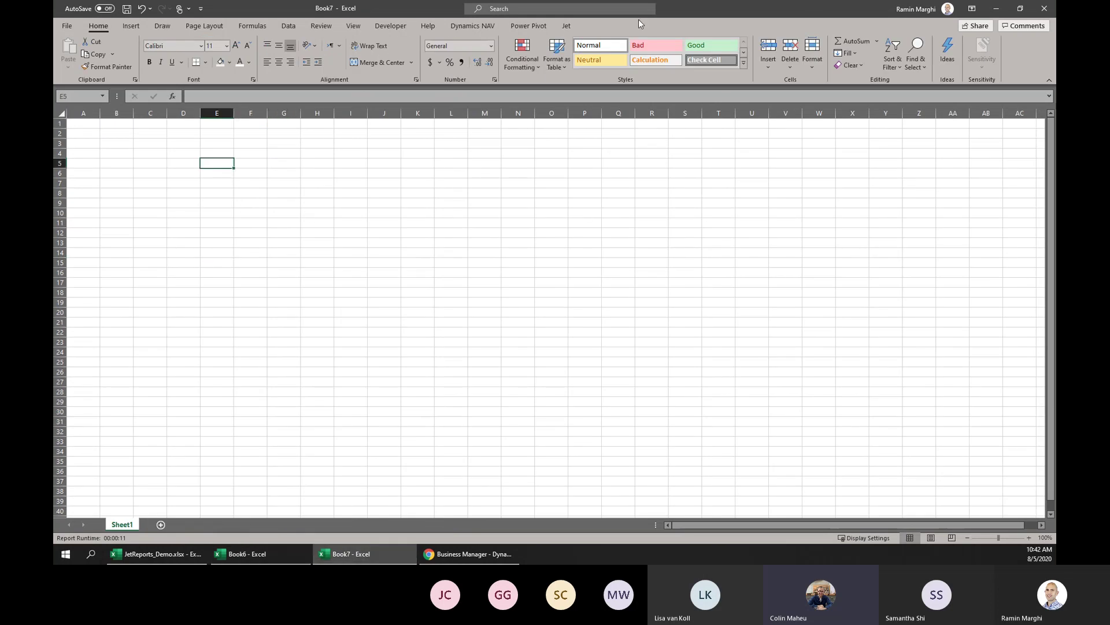
pyautogui.hotkey('ctrl', 'w')
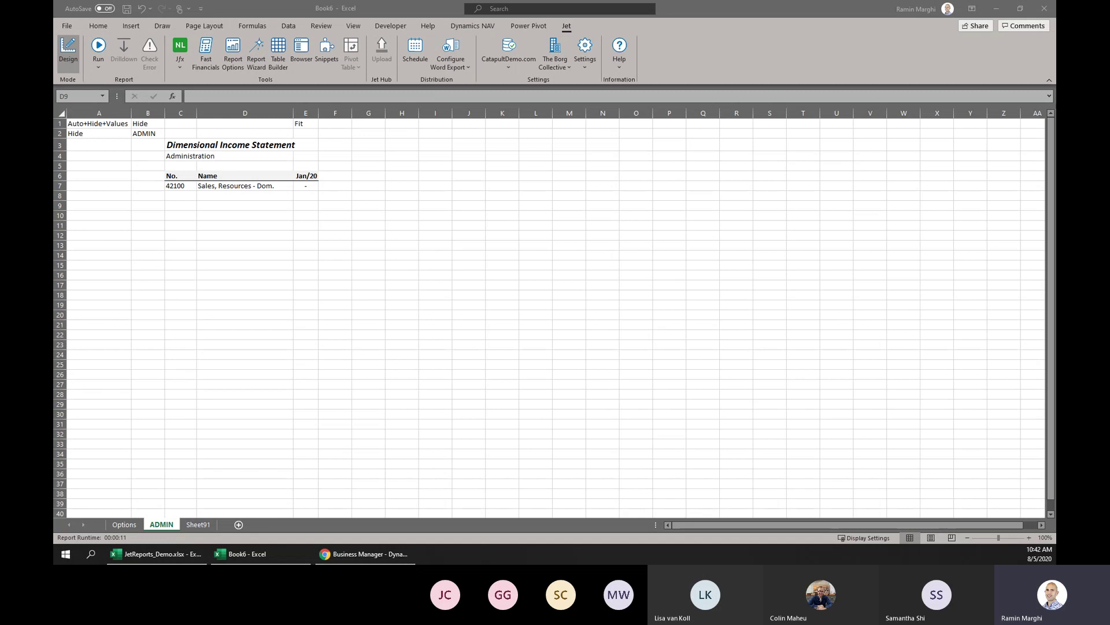
# Create a new workbook and enter =NL("Columns","Company","Name","Name","Awesome*|*Catapult*|*Borg*|*Superstore*") in cell E4.
pyautogui.hotkey('ctrl', 'n')
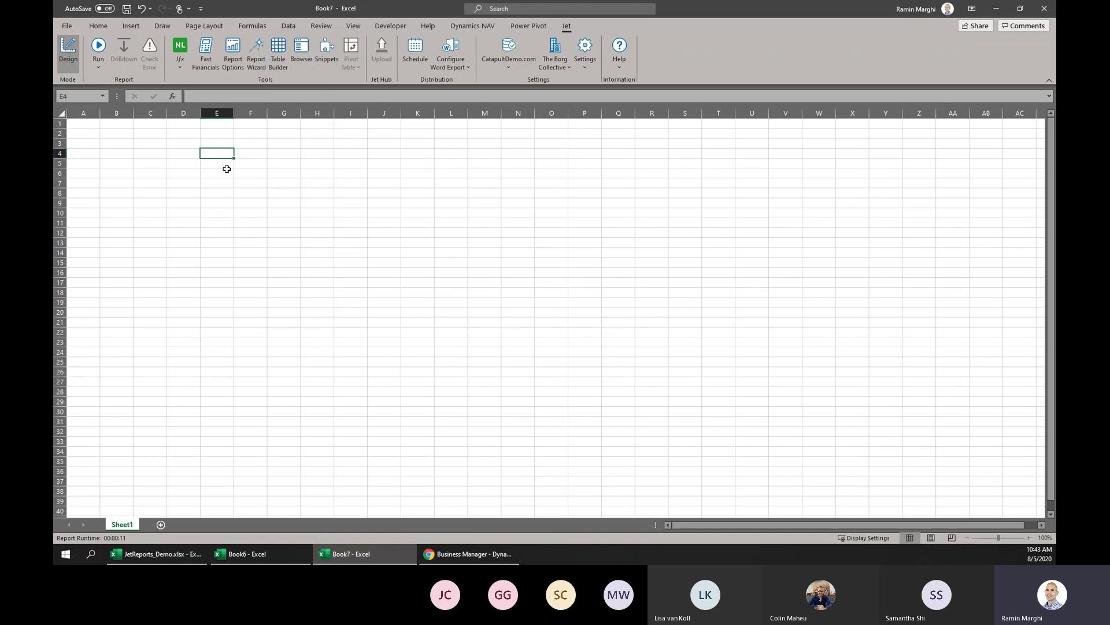
pyautogui.write('=NL("')
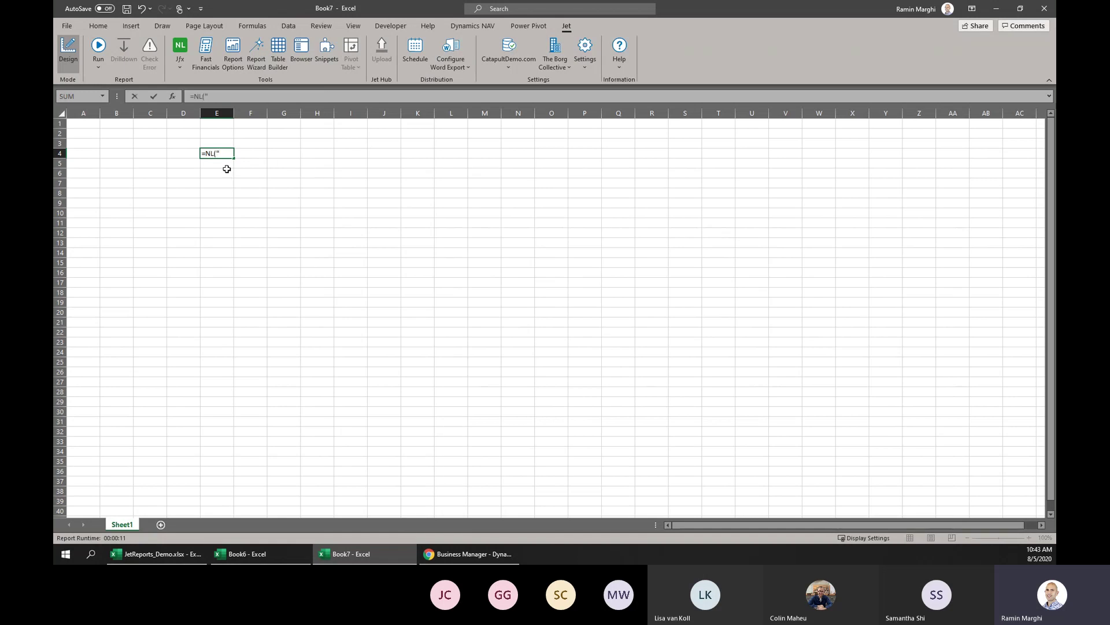
pyautogui.press('Escape')
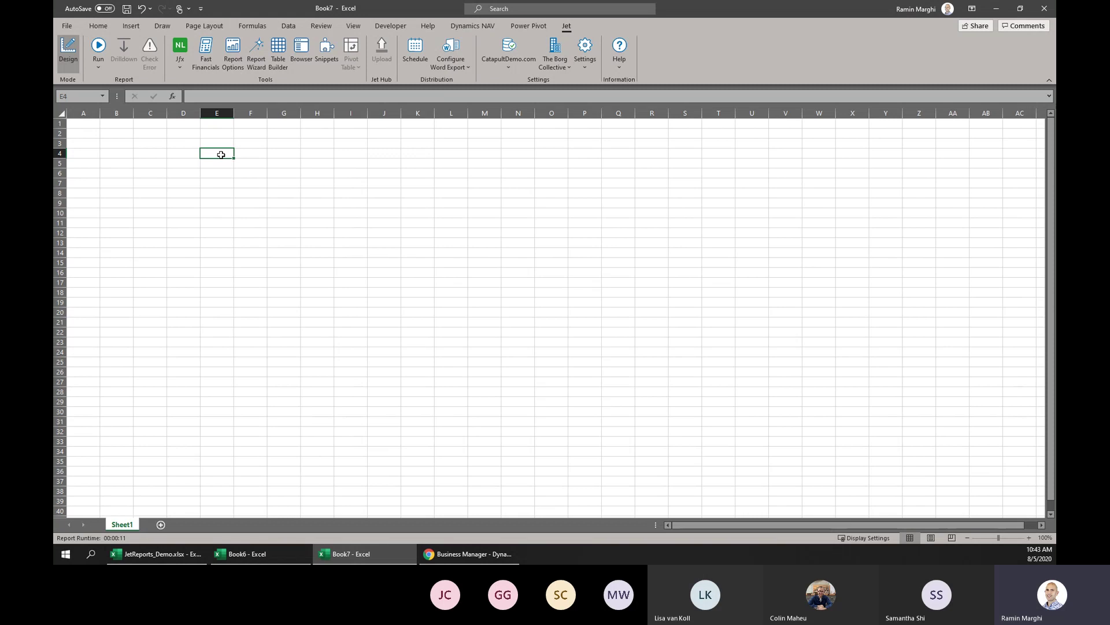
pyautogui.write('=NL(')
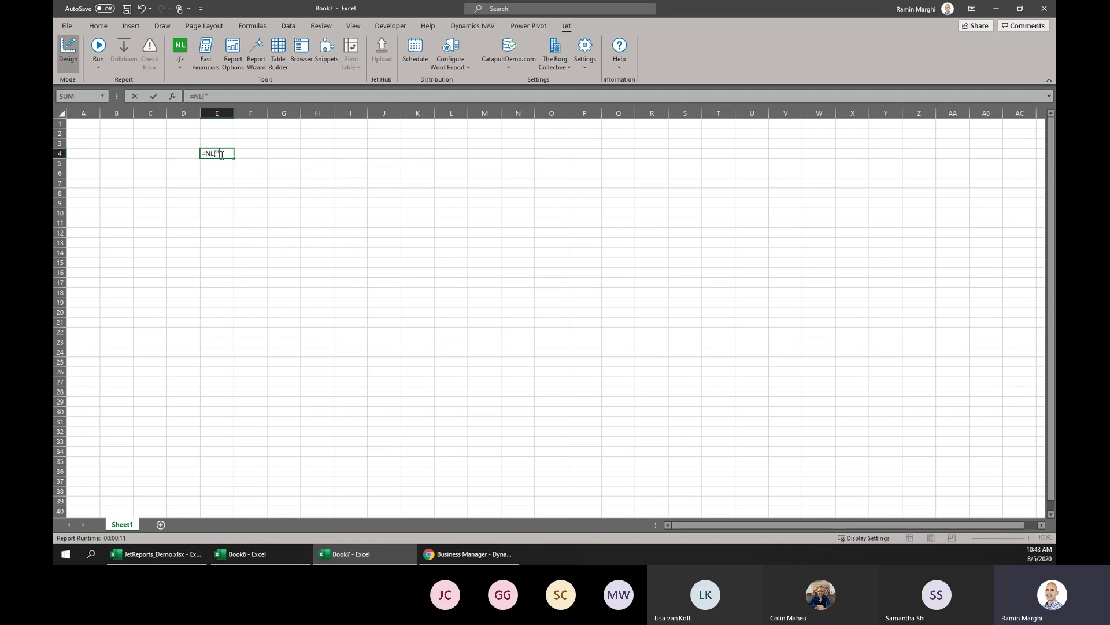
pyautogui.write('"Columns","Company","Name","')
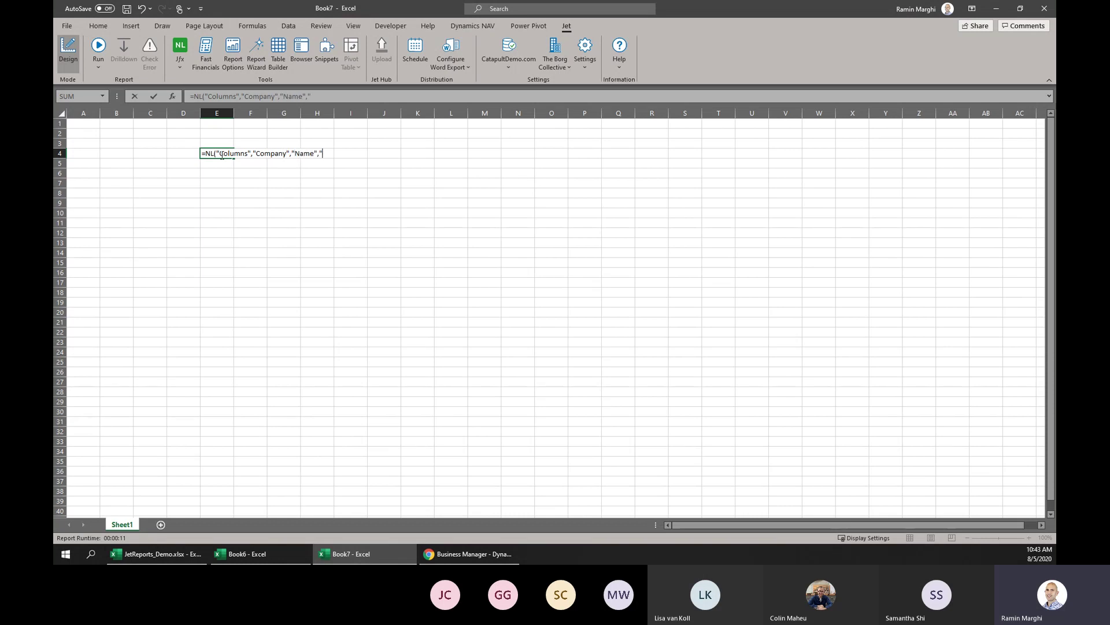
pyautogui.write('Name","')
pyautogui.write('Awesome')
pyautogui.write('*|*Catapult*')
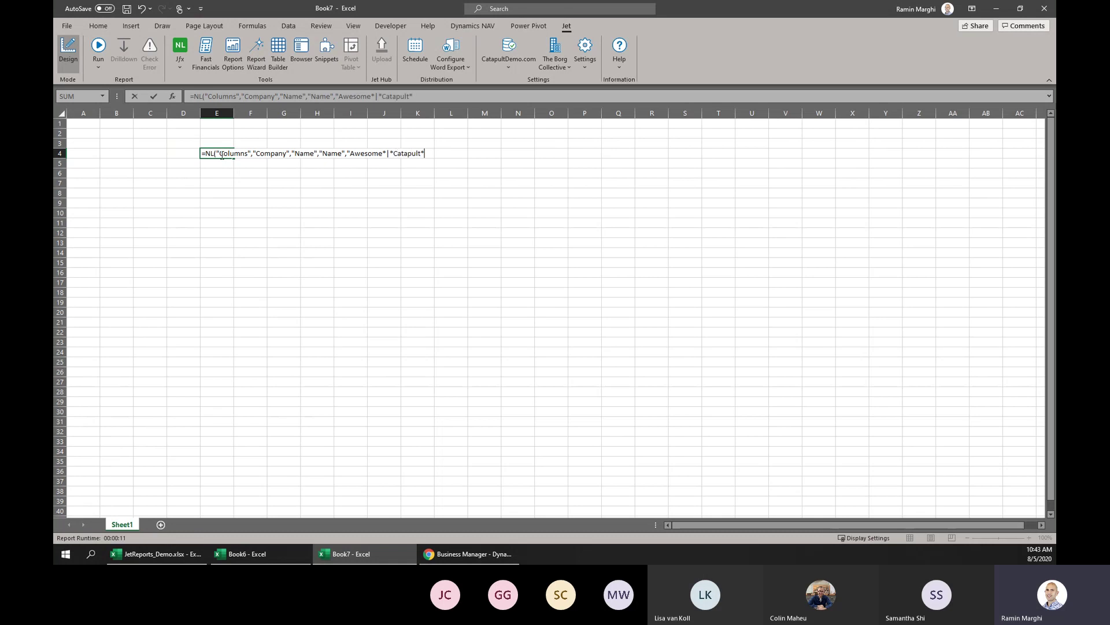
pyautogui.write('|*Borg*')
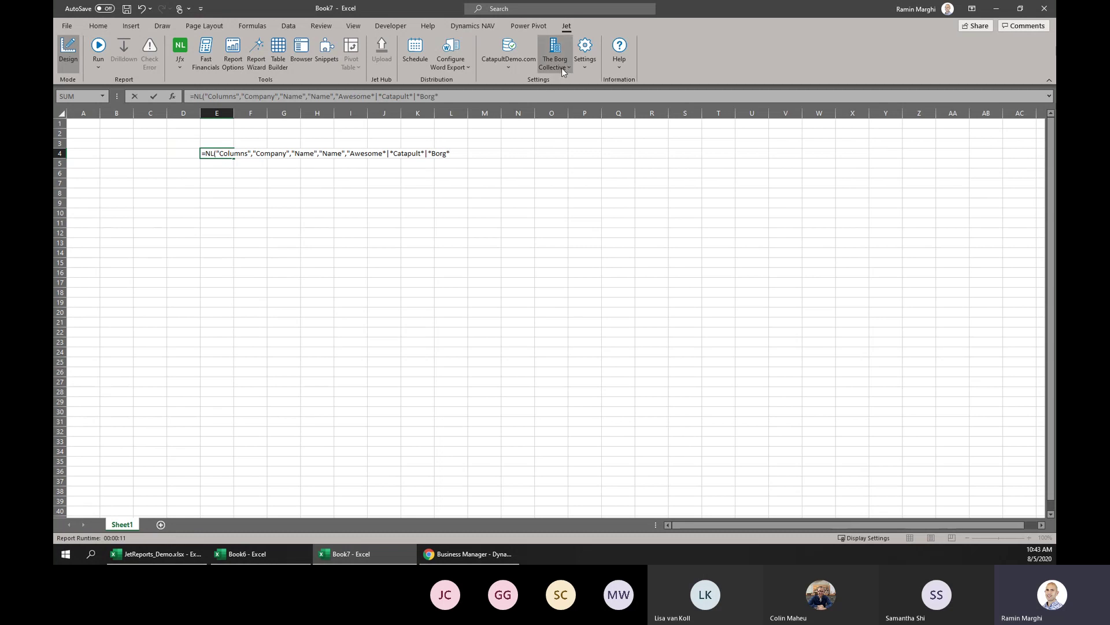
pyautogui.write('|*')
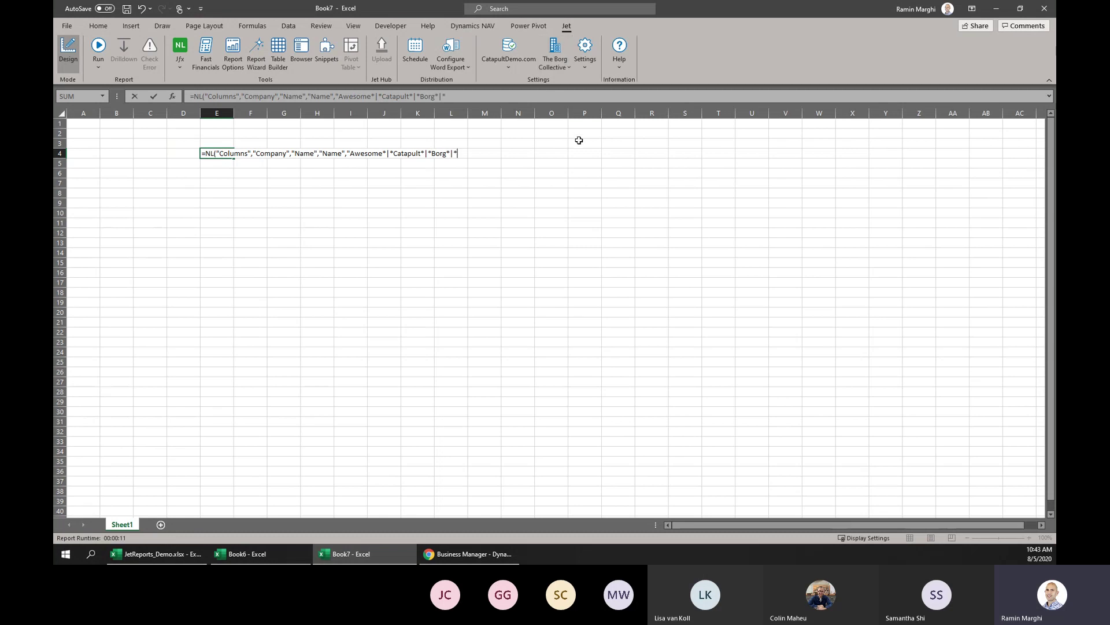
pyautogui.write('Superstore*"')
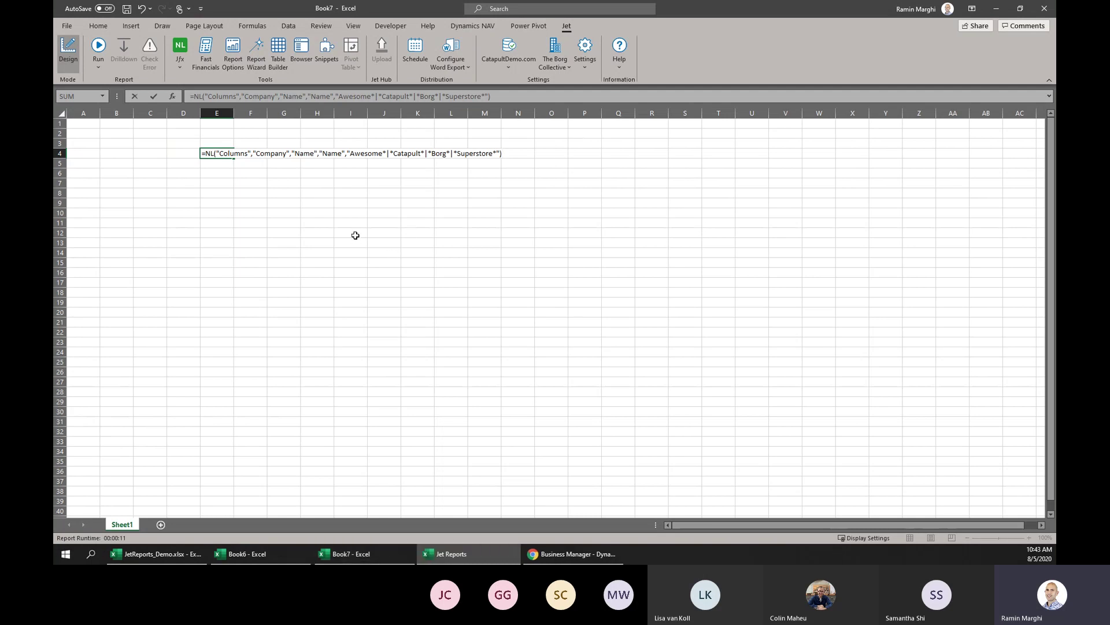
pyautogui.press('Return')
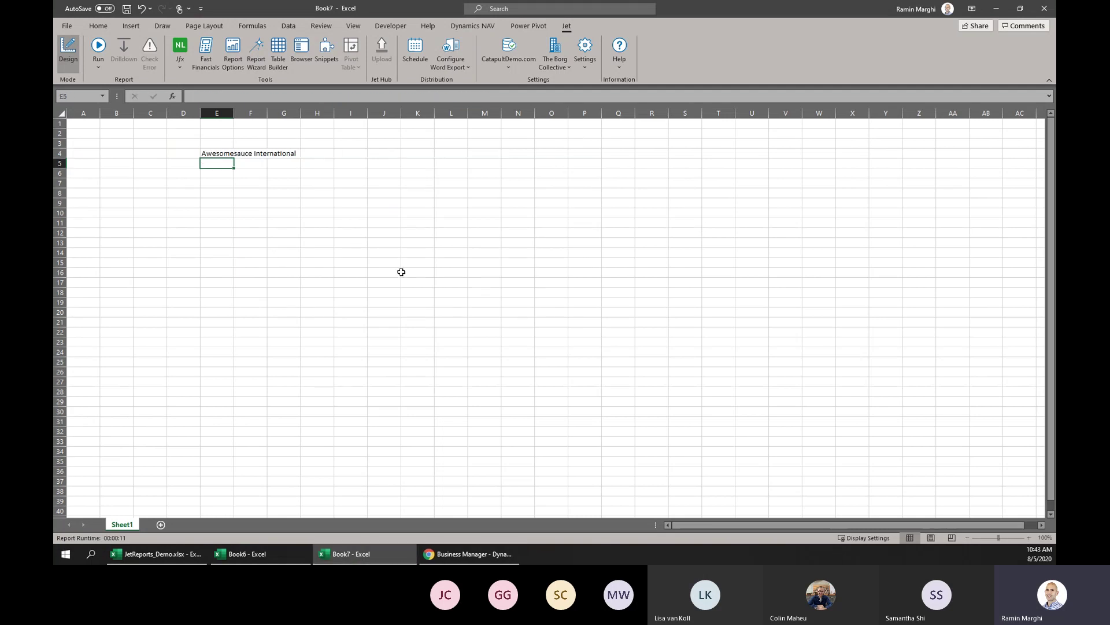
# Fit column E to its contents, then run the report to check the company columns and return to design mode.
pyautogui.doubleClick(233, 112)
pyautogui.click(240, 153)
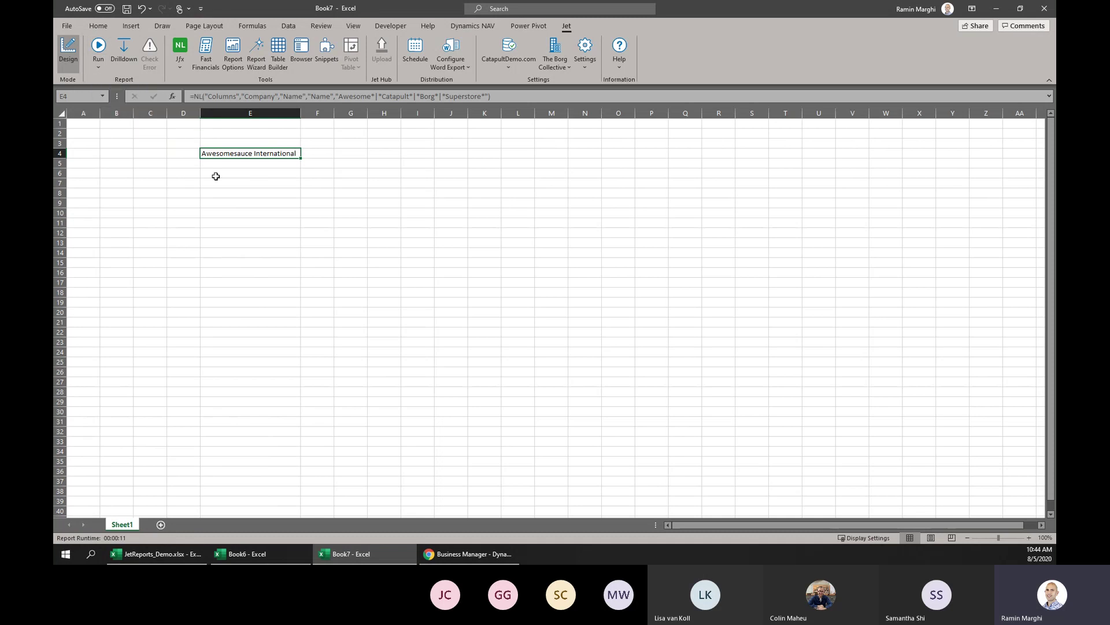
pyautogui.click(99, 46)
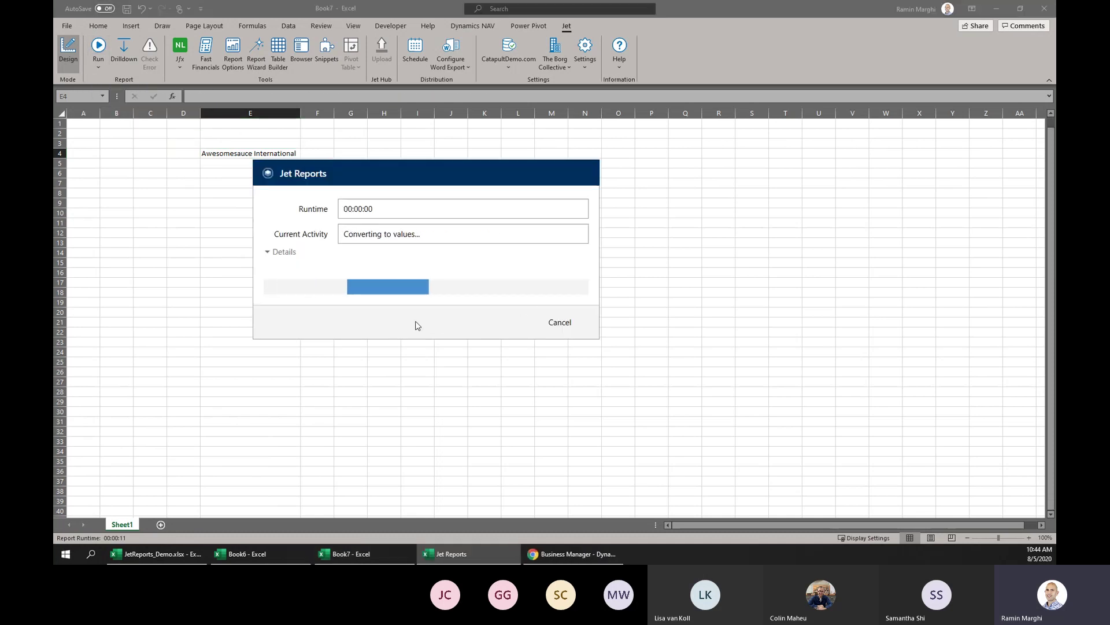
pyautogui.click(219, 221)
pyautogui.moveTo(211, 144); pyautogui.dragTo(511, 144)
pyautogui.click(69, 51)
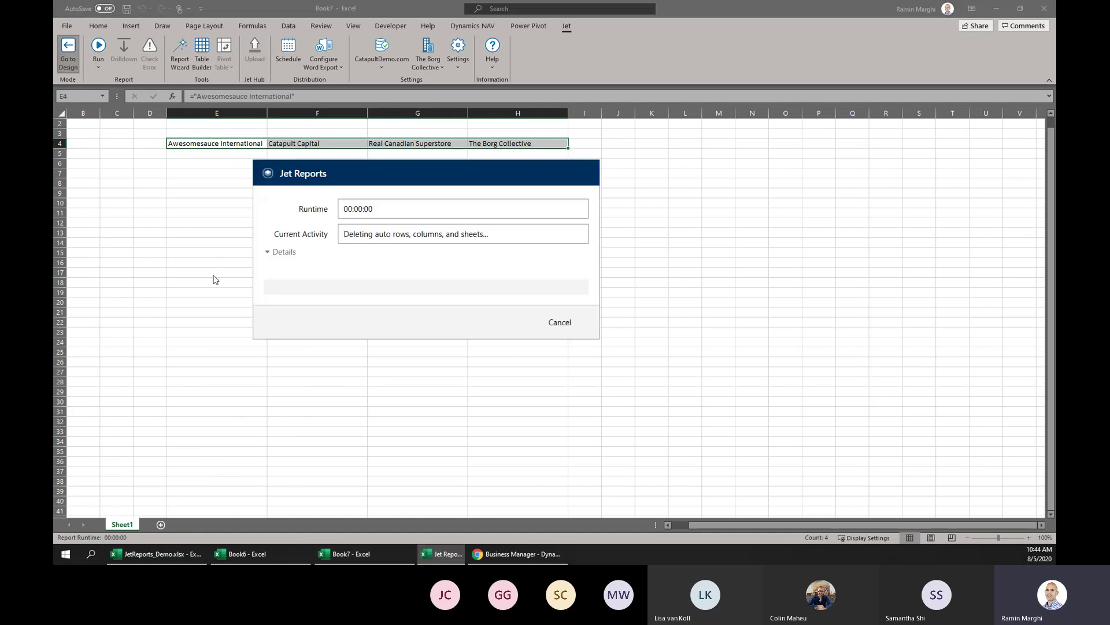
pyautogui.click(189, 164)
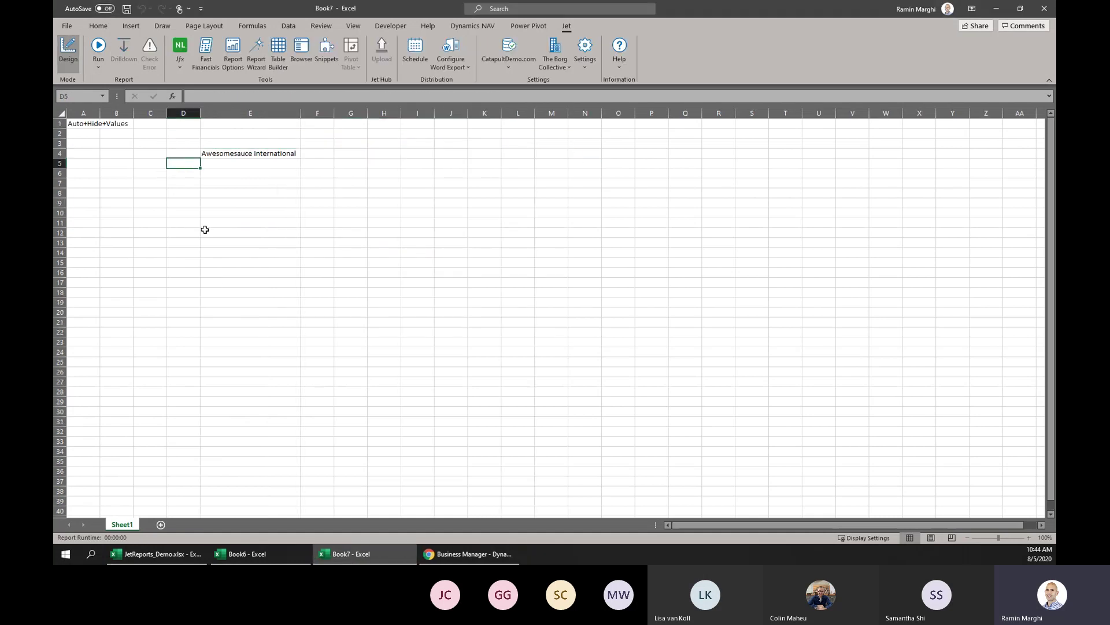
pyautogui.write('=NL("Rows","')
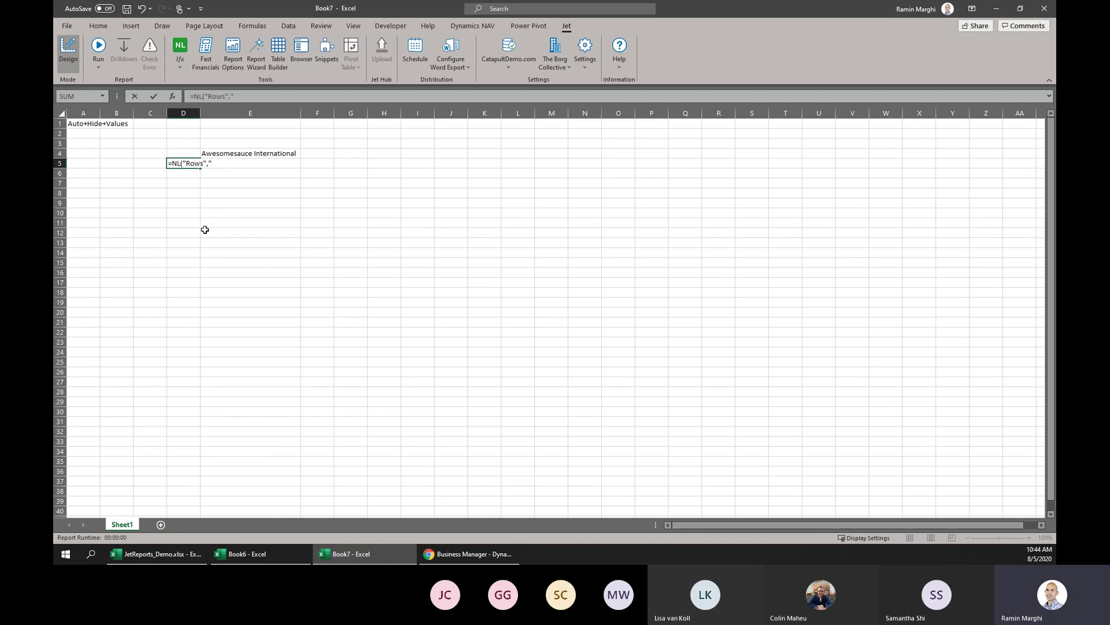
pyautogui.write('G/L Account","')
pyautogui.press('BackSpace')
pyautogui.press('Escape')
# Enter =NL("Rows","G/L Account",,"Account Type","Posting","Income/Balance","Income Statement") in cell B5.
pyautogui.press('Left')
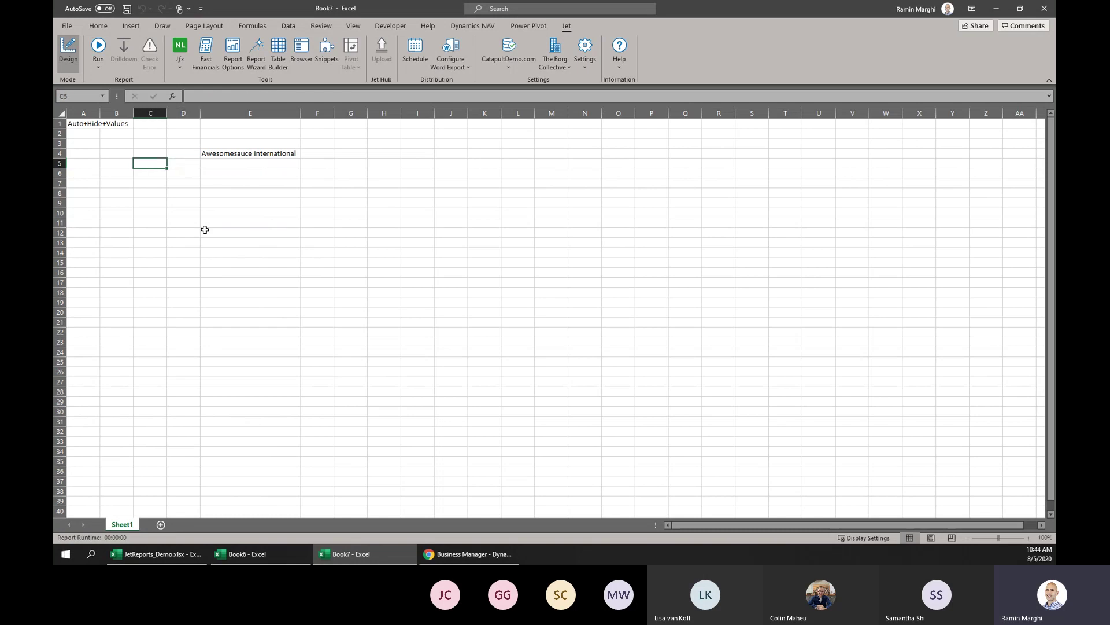
pyautogui.press('Left')
pyautogui.write('=NL("')
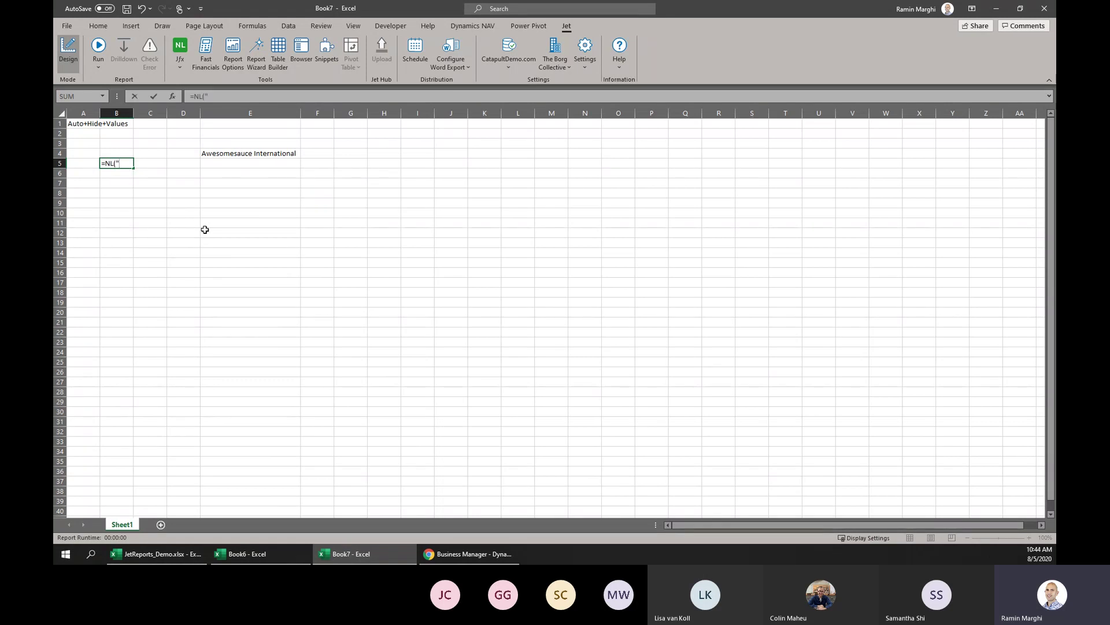
pyautogui.write('Rows","G/L Account",,"Account')
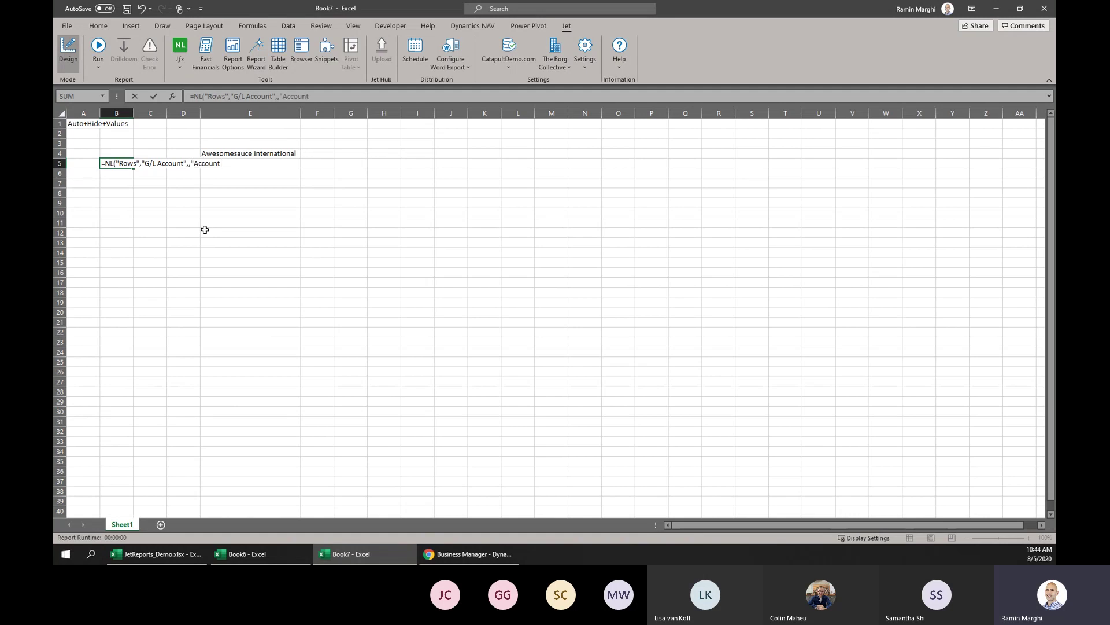
pyautogui.write(' Type","Posting","Income/Balance","')
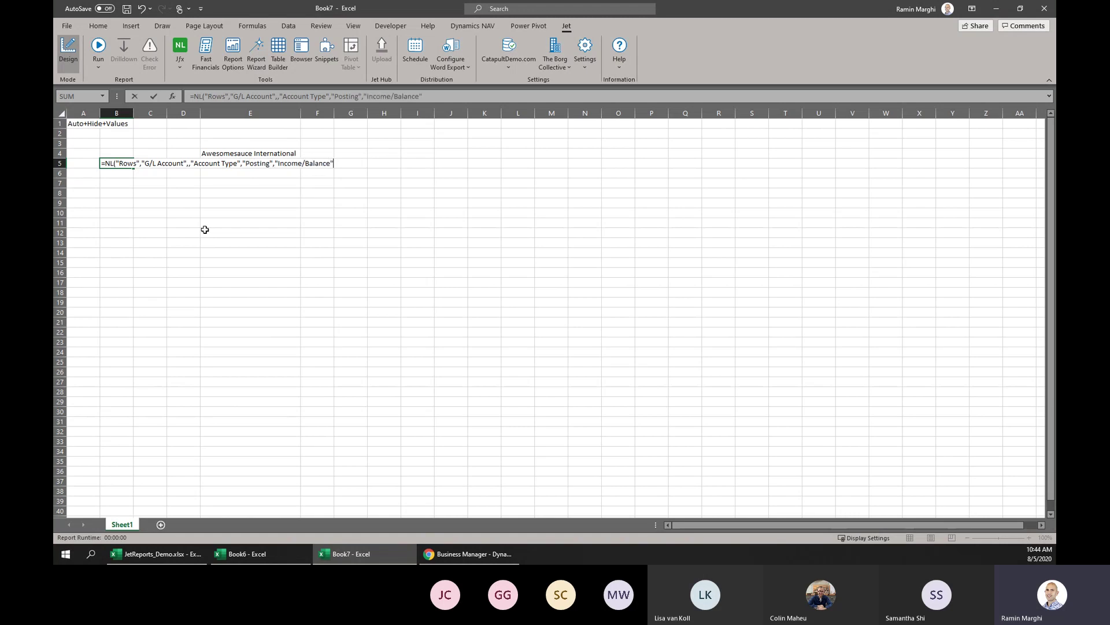
pyautogui.write('Income Statement")')
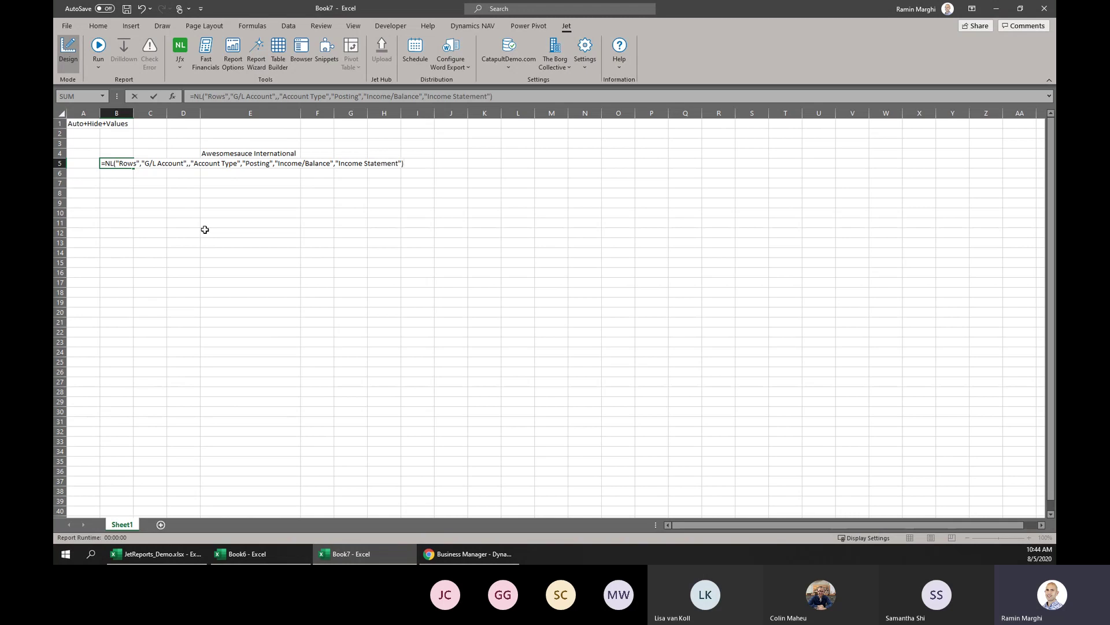
pyautogui.hotkey('ctrl', 'Return')
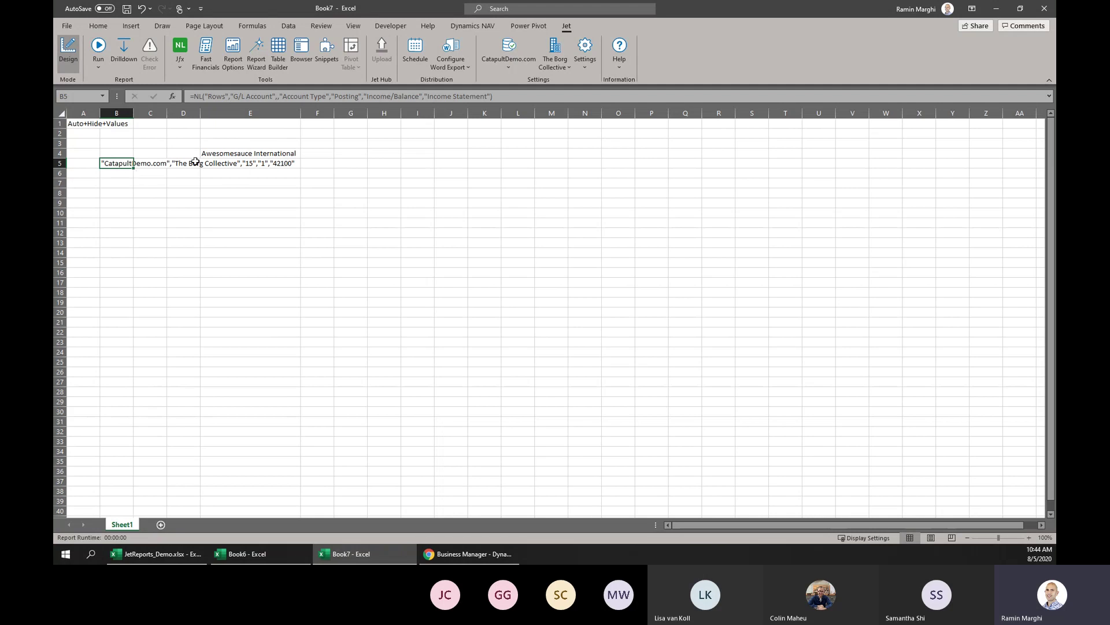
# Enter the column headings No. in C4 and Name in D4 above the G/L account row.
pyautogui.click(152, 162)
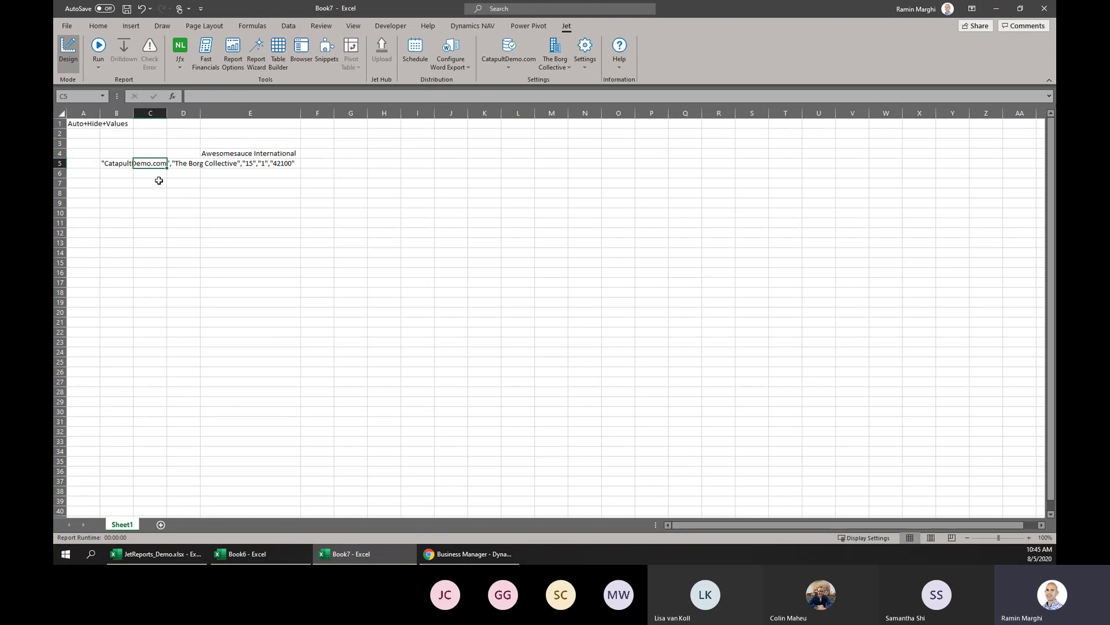
pyautogui.click(124, 163)
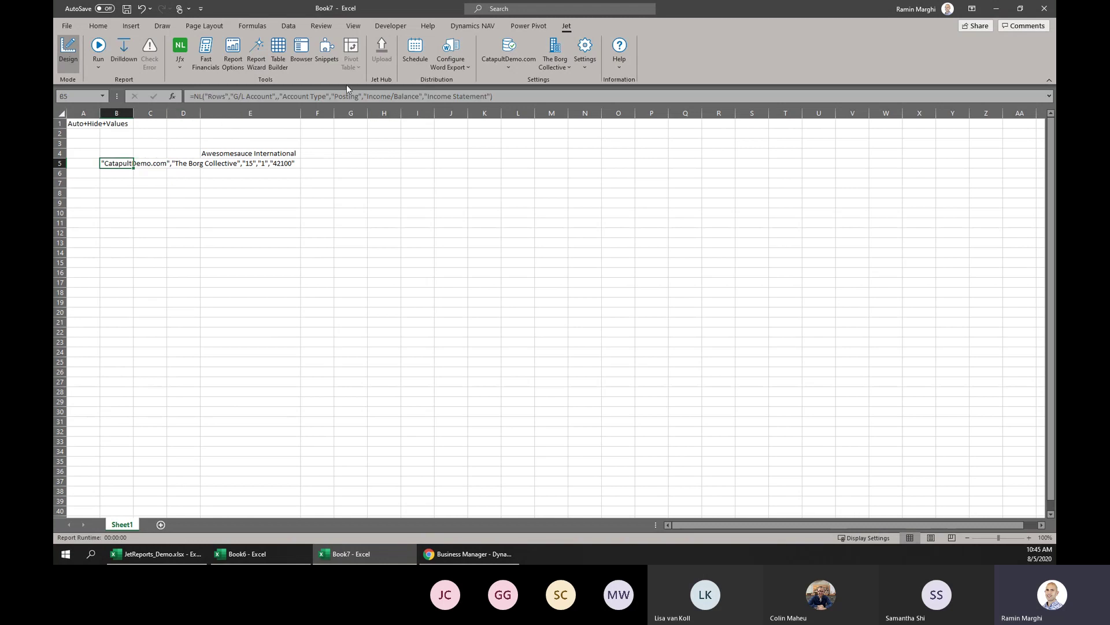
pyautogui.click(153, 166)
pyautogui.click(191, 163)
pyautogui.click(153, 155)
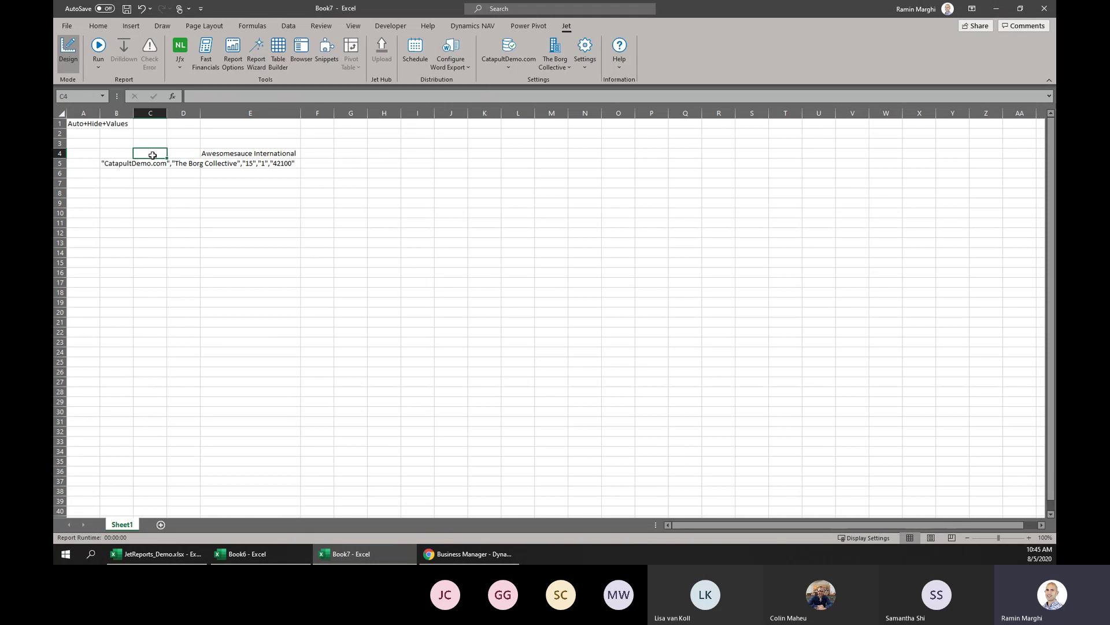
pyautogui.write('No.')
pyautogui.press('Tab')
pyautogui.write('Na')
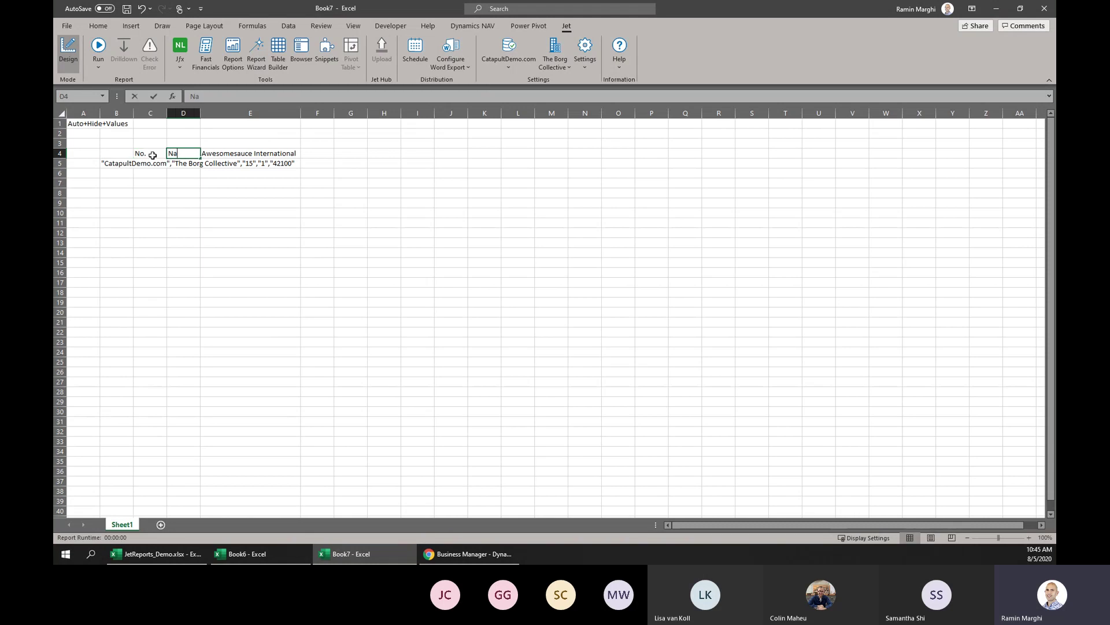
pyautogui.write('me')
pyautogui.press('Return')
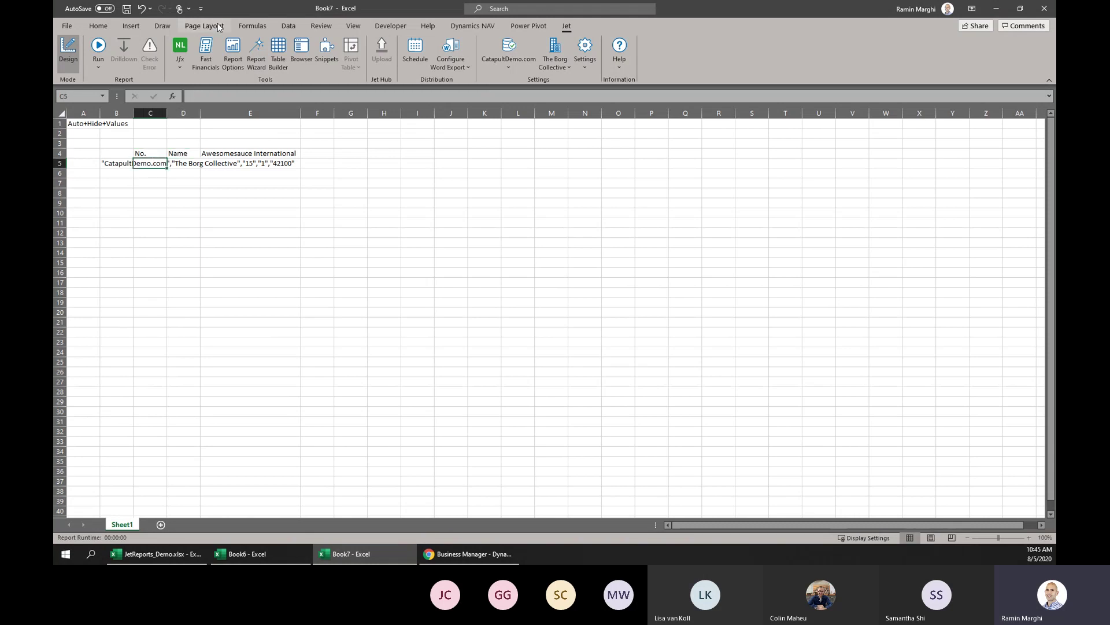
# Insert an NF function in C5 with $B5 as the key and C$4 as the field.
pyautogui.click(182, 62)
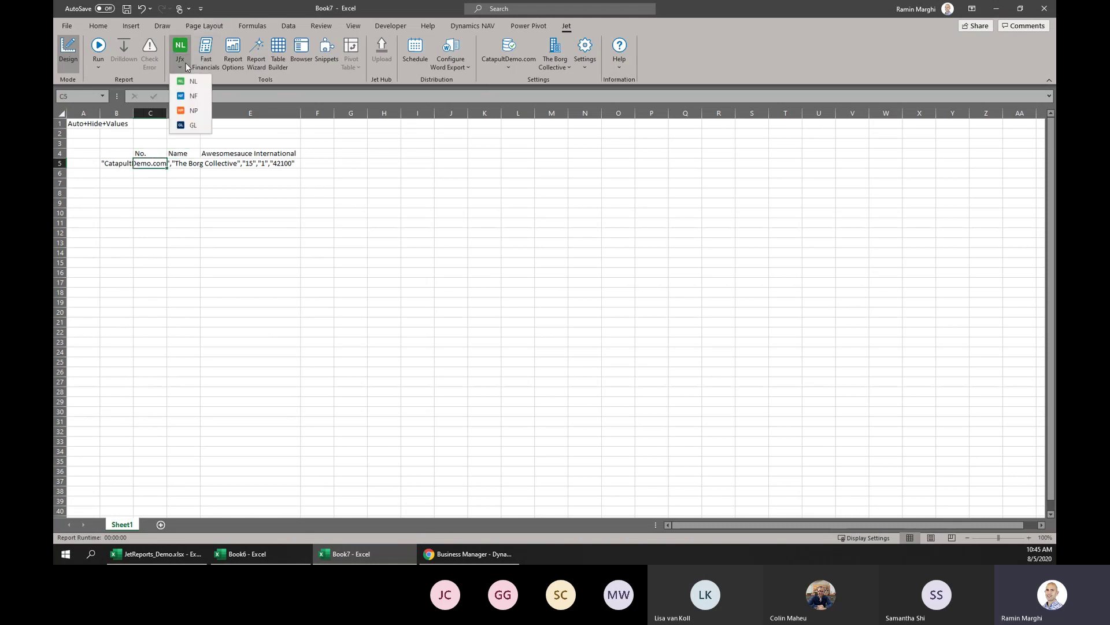
pyautogui.click(193, 96)
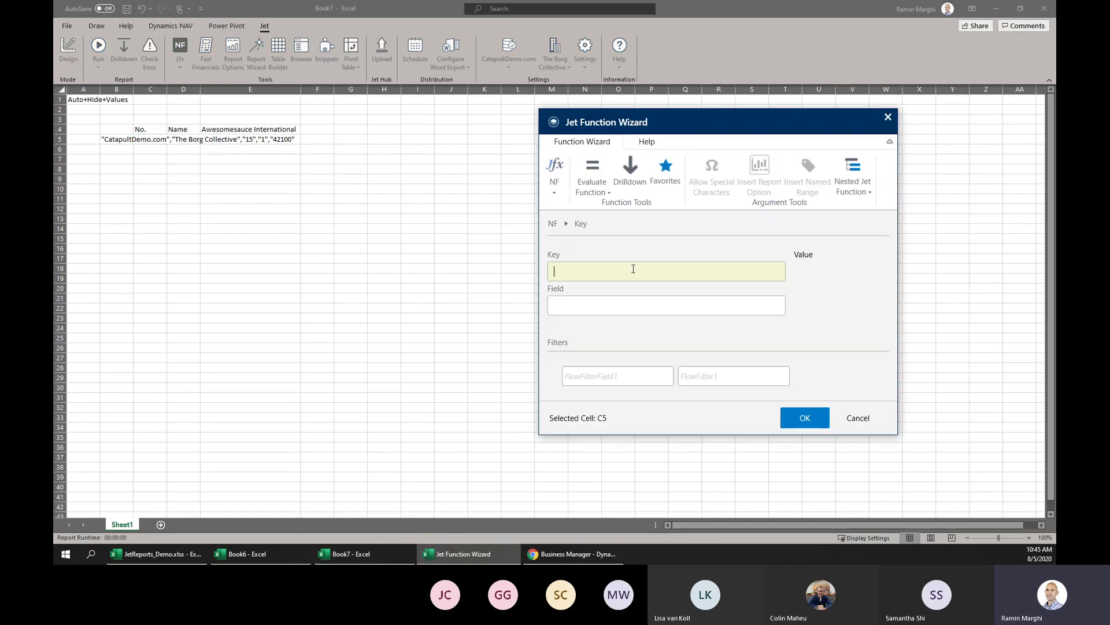
pyautogui.click(121, 139)
pyautogui.press('F4')
pyautogui.press('F4')
pyautogui.press('F4')
pyautogui.click(603, 307)
pyautogui.click(152, 132)
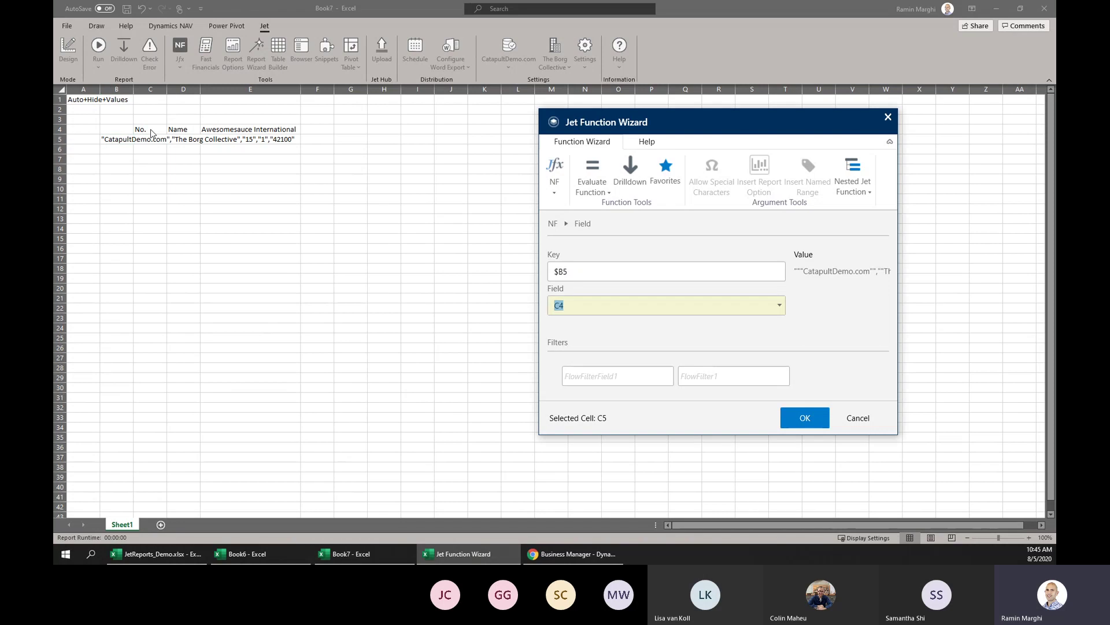
pyautogui.press('F4')
pyautogui.press('F4')
pyautogui.click(796, 420)
# Copy the NF formula from C5 into D5 so it uses the Name heading as its field.
pyautogui.click(152, 164)
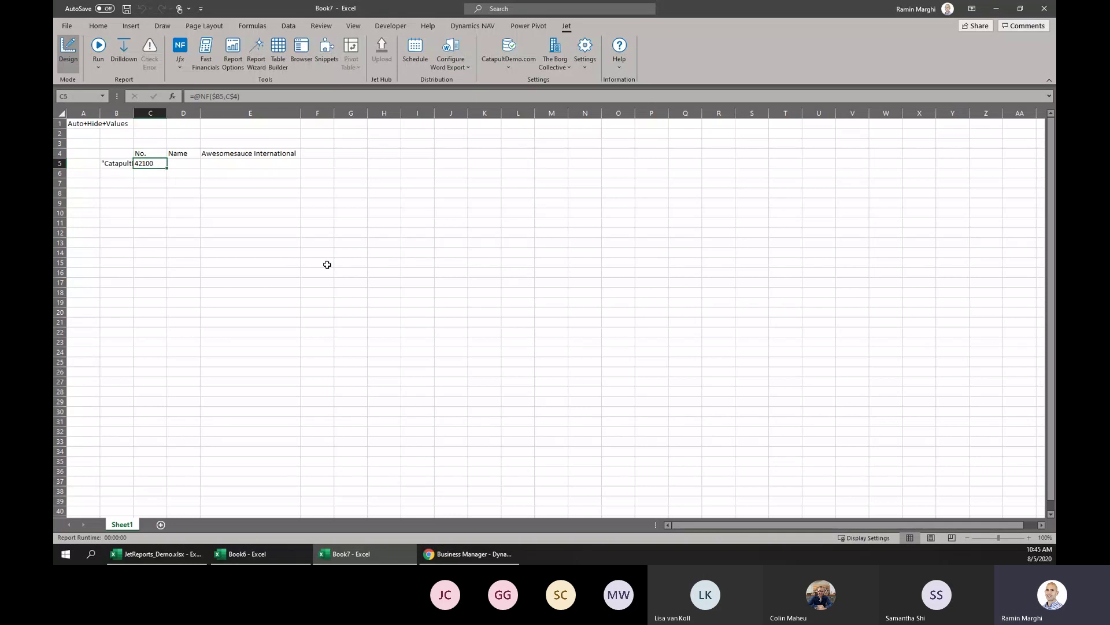
pyautogui.press('Right')
pyautogui.write('Sales, Resources - Dom.')
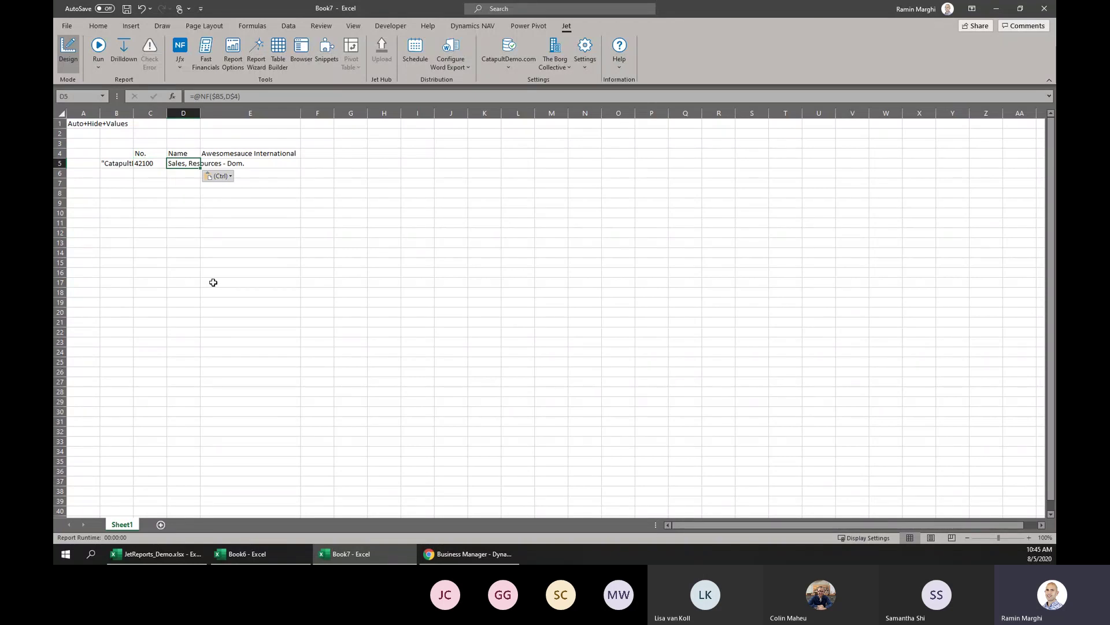
# Enter the Jet column tags in row 1: Hide in B1 and Fit in both C1 and D1.
pyautogui.click(213, 282)
pyautogui.click(153, 123)
pyautogui.write('Fit')
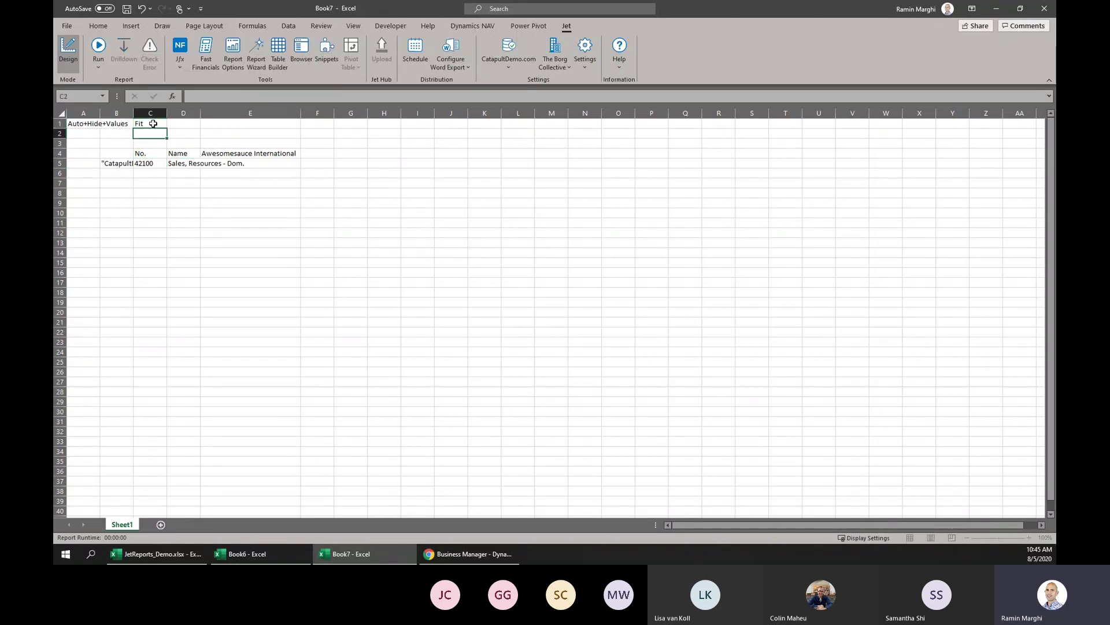
pyautogui.press('Tab')
pyautogui.write('Fit')
pyautogui.press('Left')
pyautogui.press('Left')
pyautogui.write('Hide')
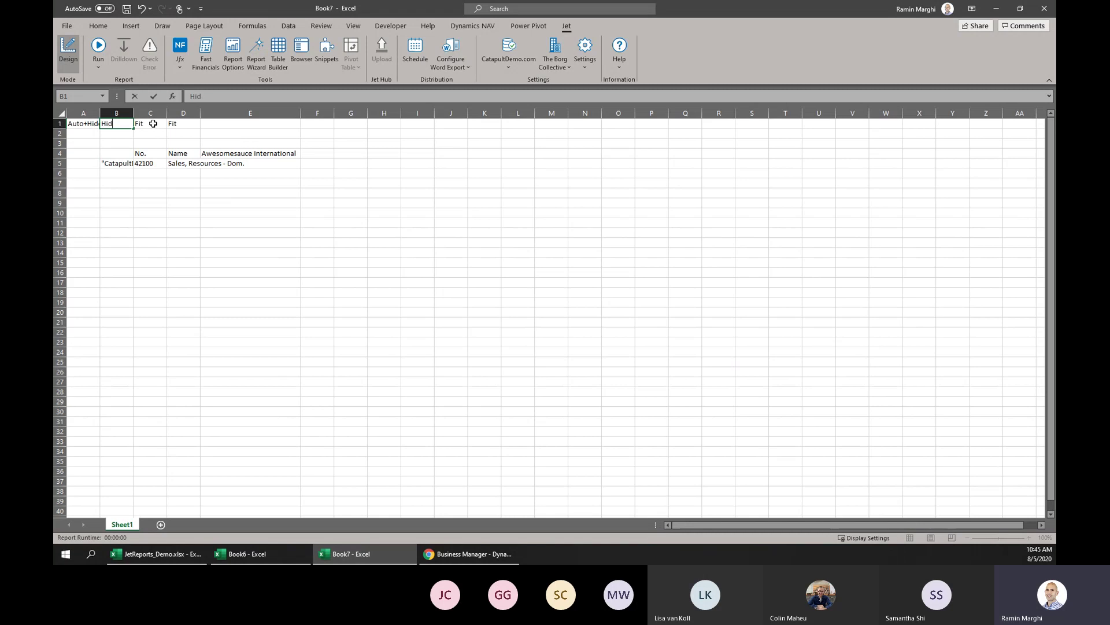
pyautogui.press('Return')
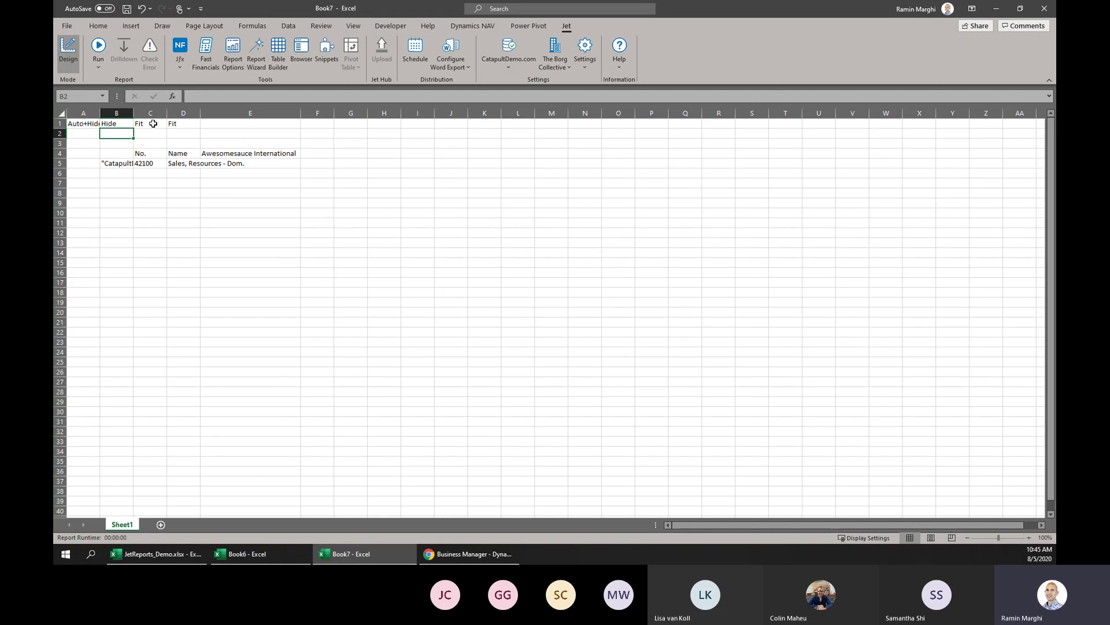
# Start a GL function in cell E5 with Balance as the What argument.
pyautogui.click(213, 166)
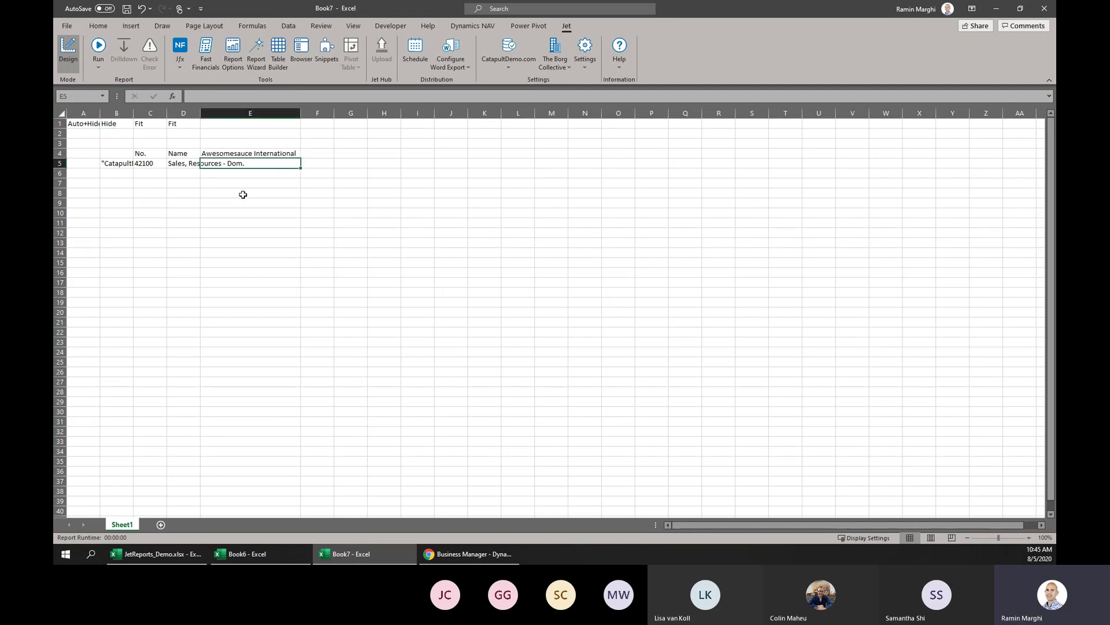
pyautogui.click(180, 67)
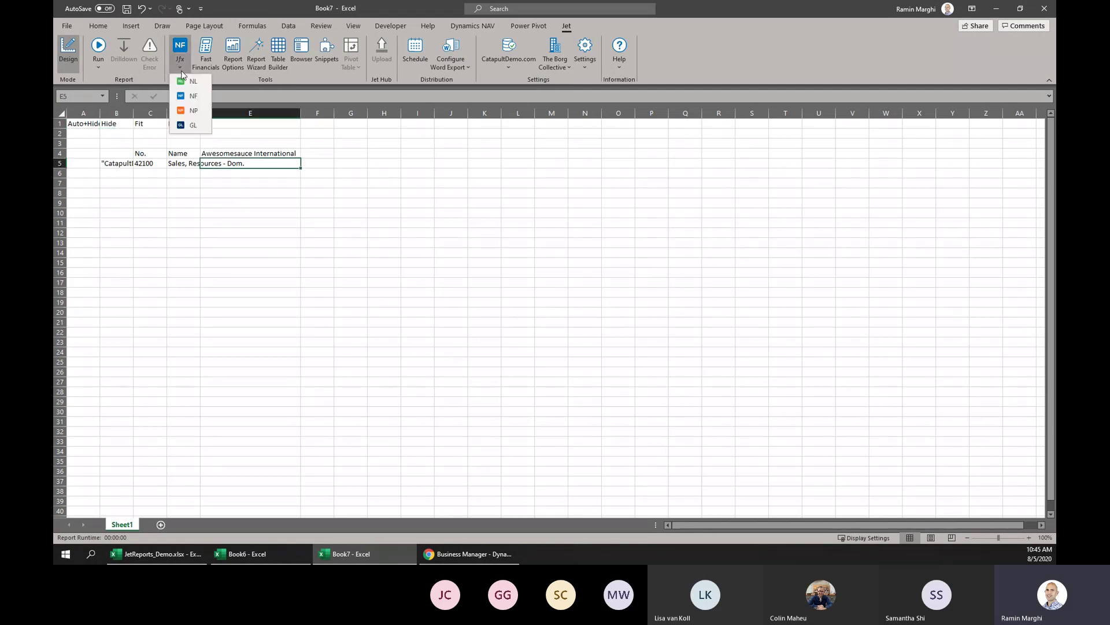
pyautogui.click(191, 126)
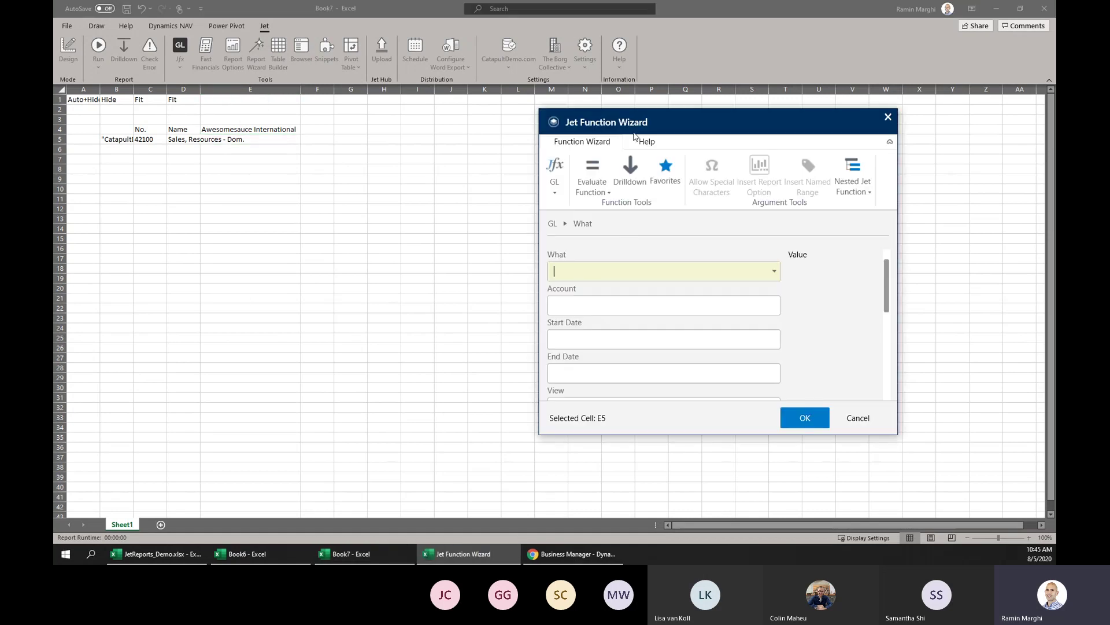
pyautogui.click(601, 238)
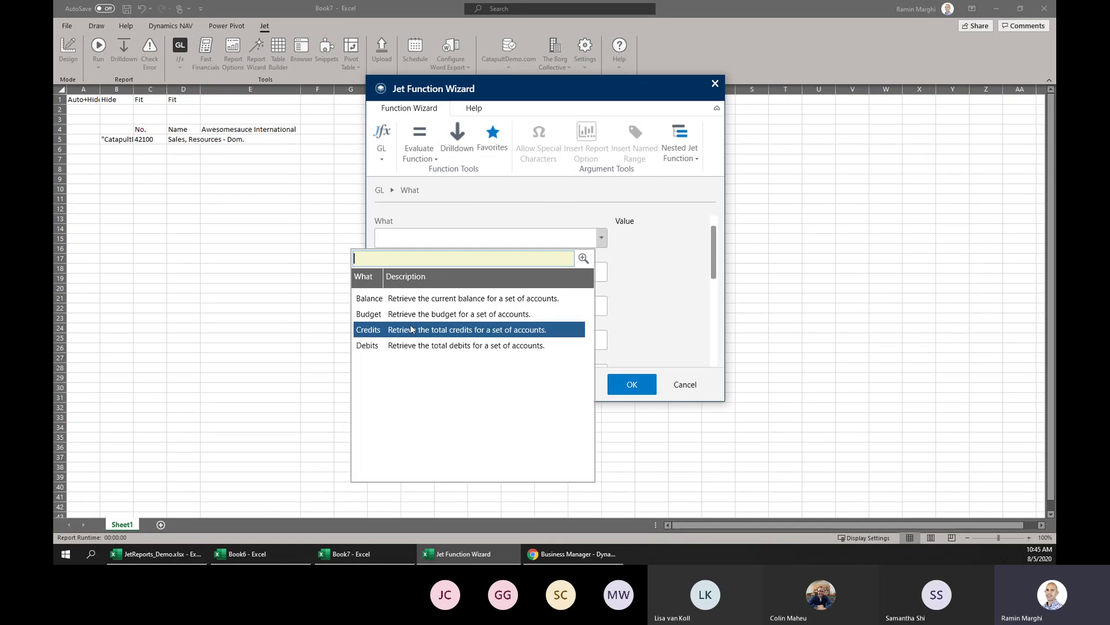
pyautogui.click(428, 301)
pyautogui.click(428, 302)
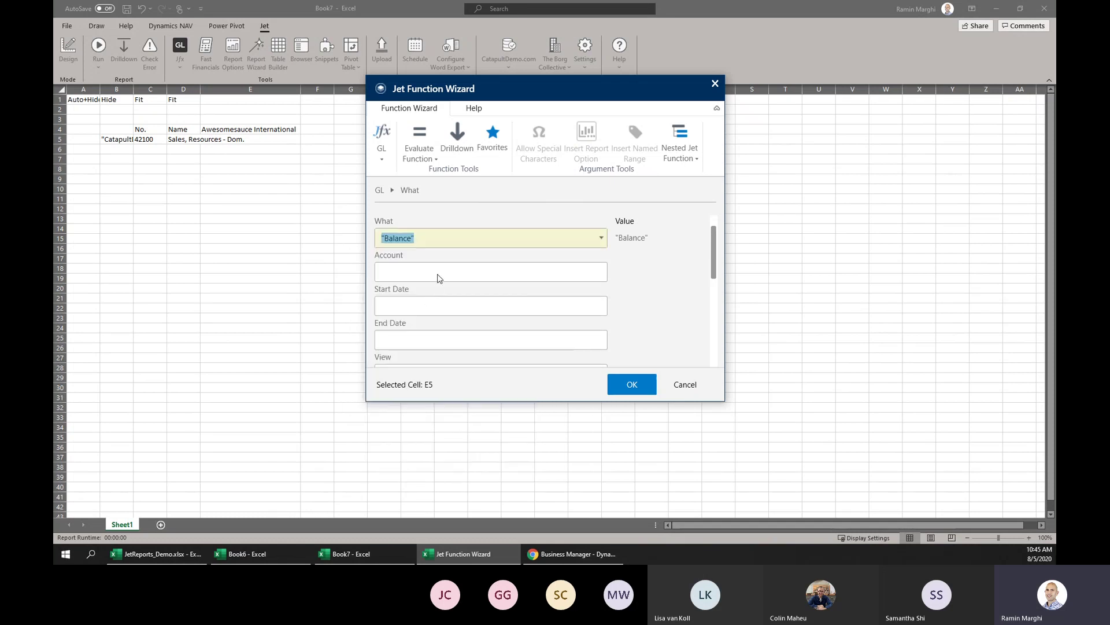
# Set the GL function's Account argument to the column-locked reference $C5.
pyautogui.click(156, 140)
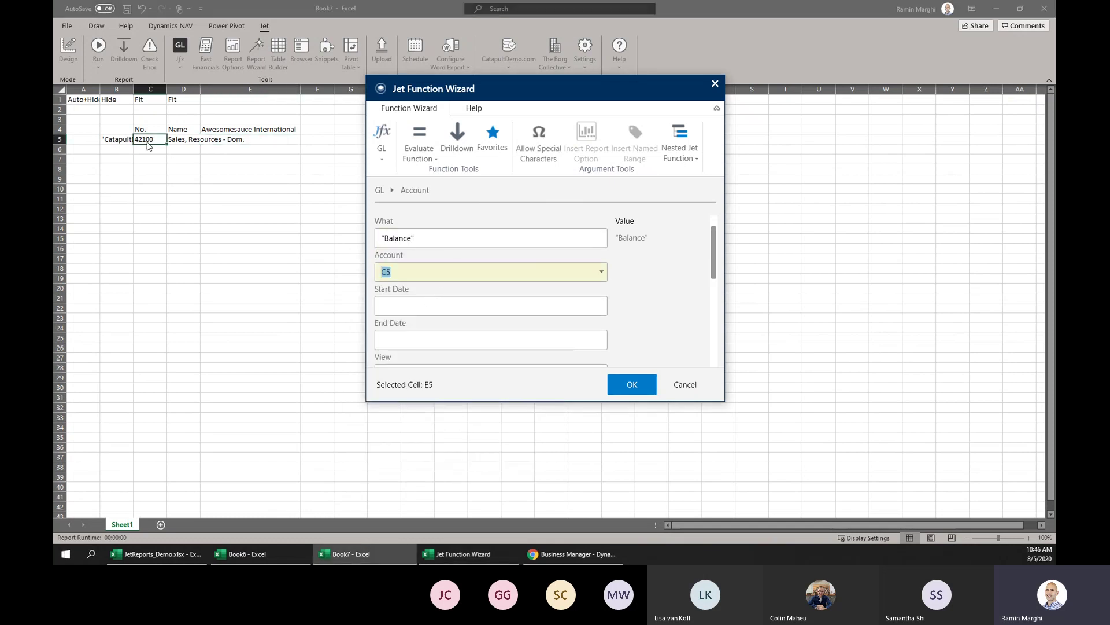
pyautogui.click(425, 269)
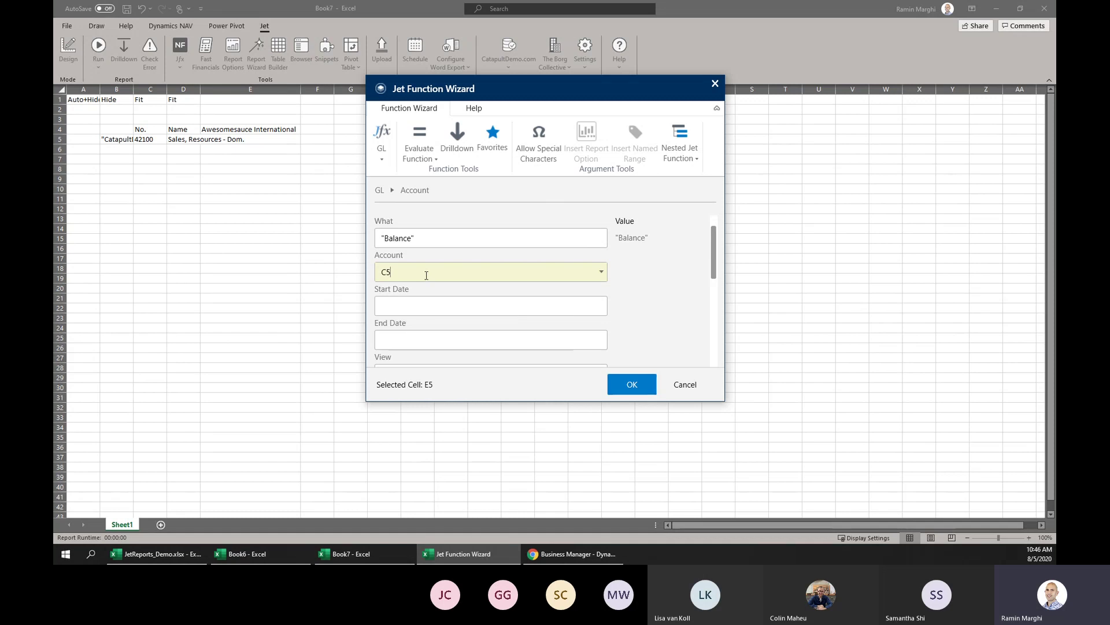
pyautogui.press('F4')
pyautogui.press('F4')
pyautogui.press('F4')
pyautogui.click(460, 307)
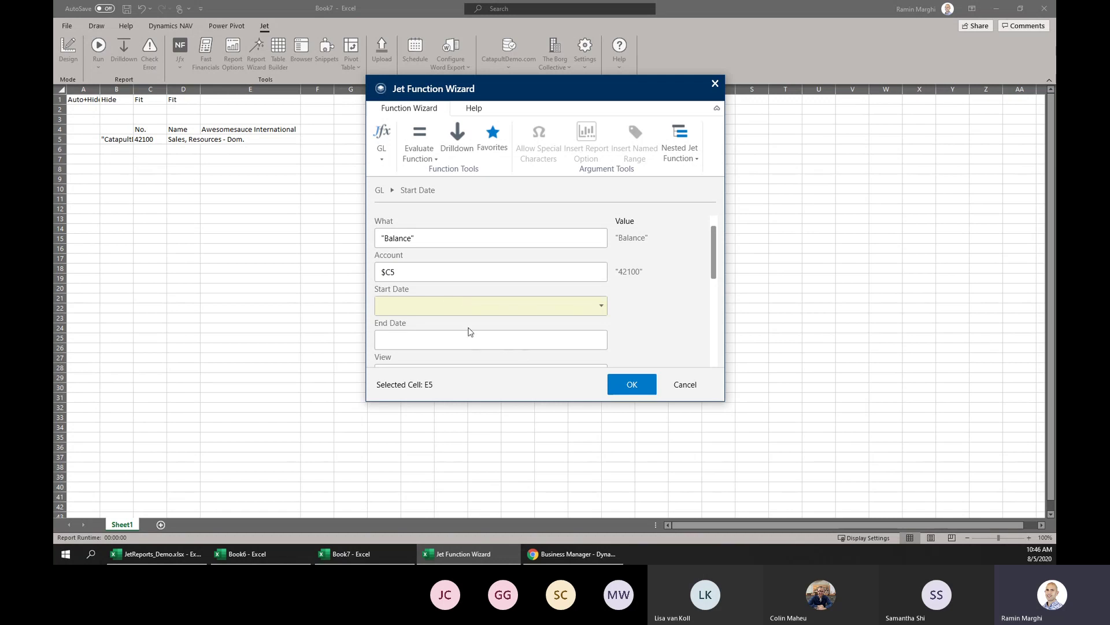
# Set the GL function's Company argument to the row-locked reference E$4 and insert the function in E5.
pyautogui.scroll(-1, 425, 347)
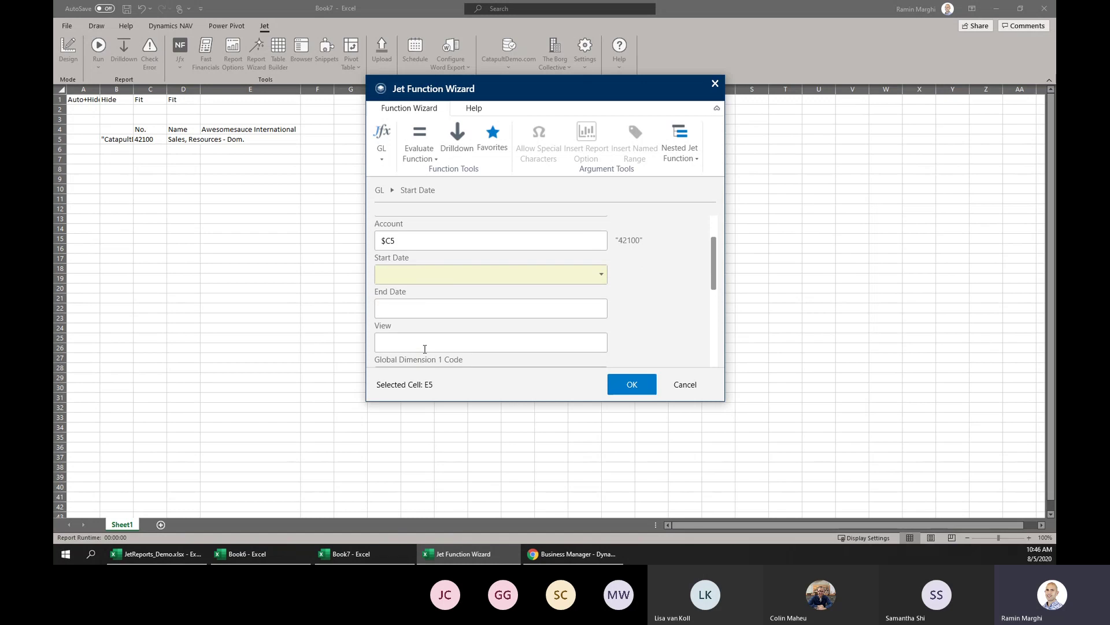
pyautogui.scroll(-4, 425, 346)
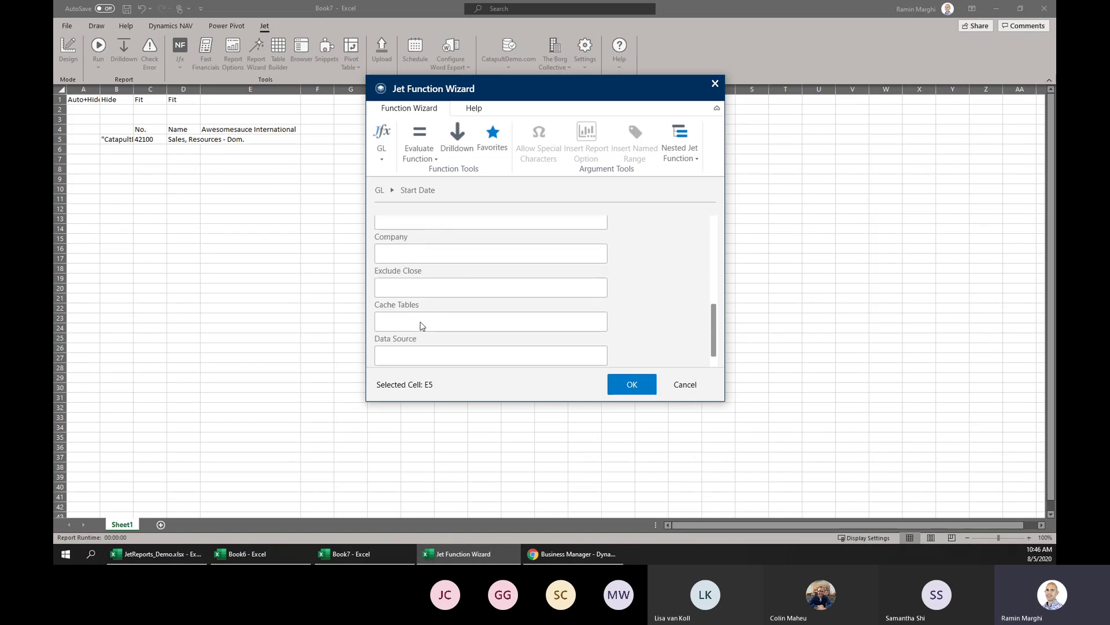
pyautogui.click(418, 320)
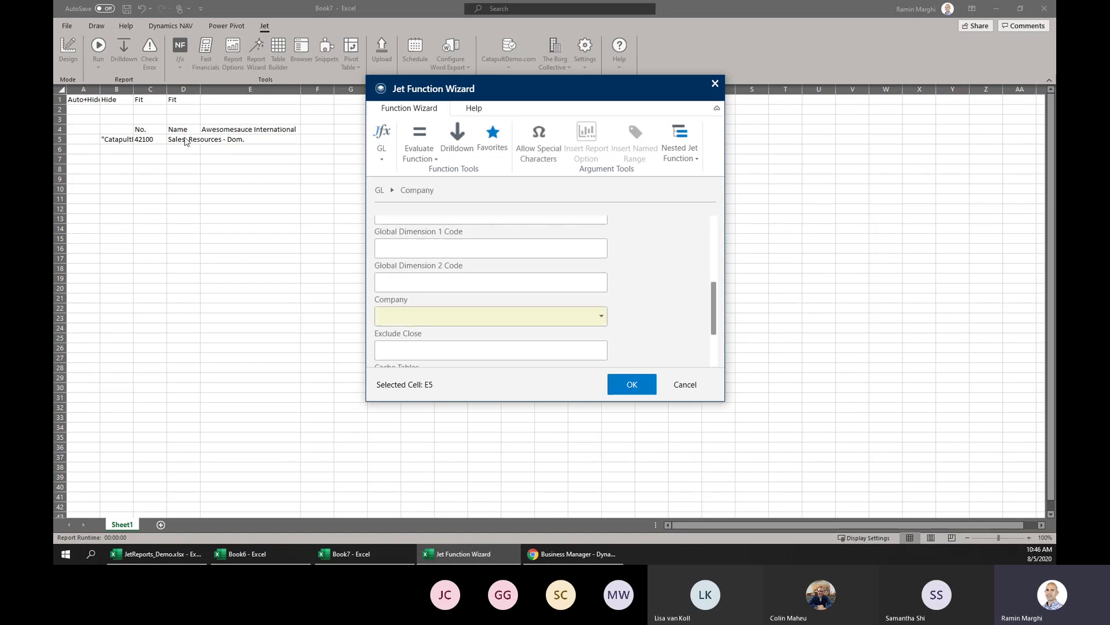
pyautogui.click(219, 132)
pyautogui.press('F4')
pyautogui.press('F4')
pyautogui.click(622, 385)
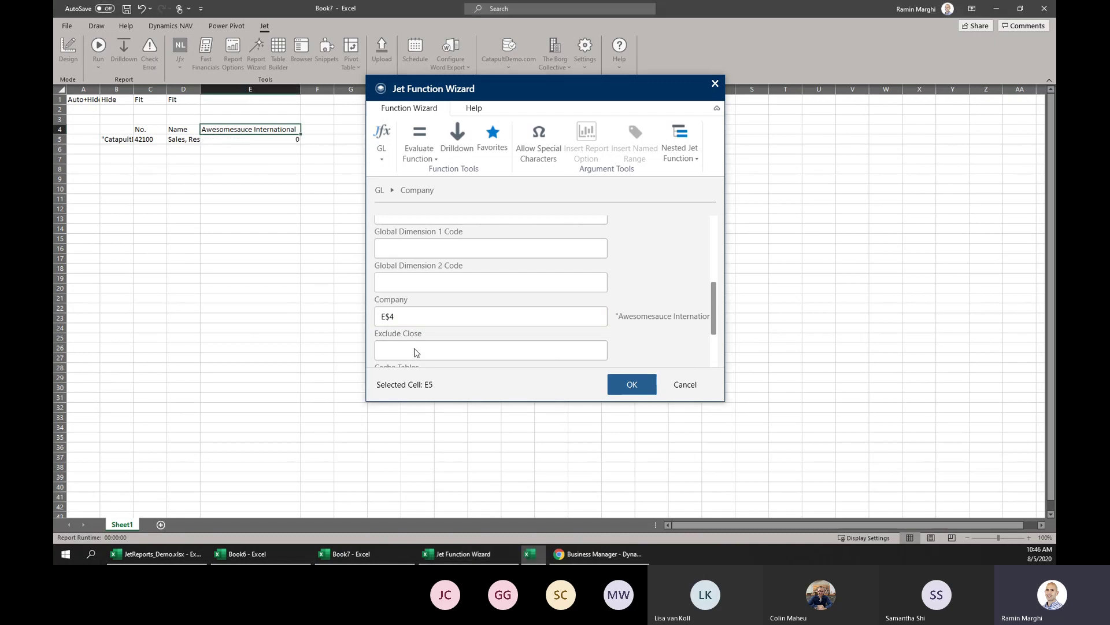
# Review the arguments of the GL function in E5, including its date, dimension and company filters.
pyautogui.click(179, 51)
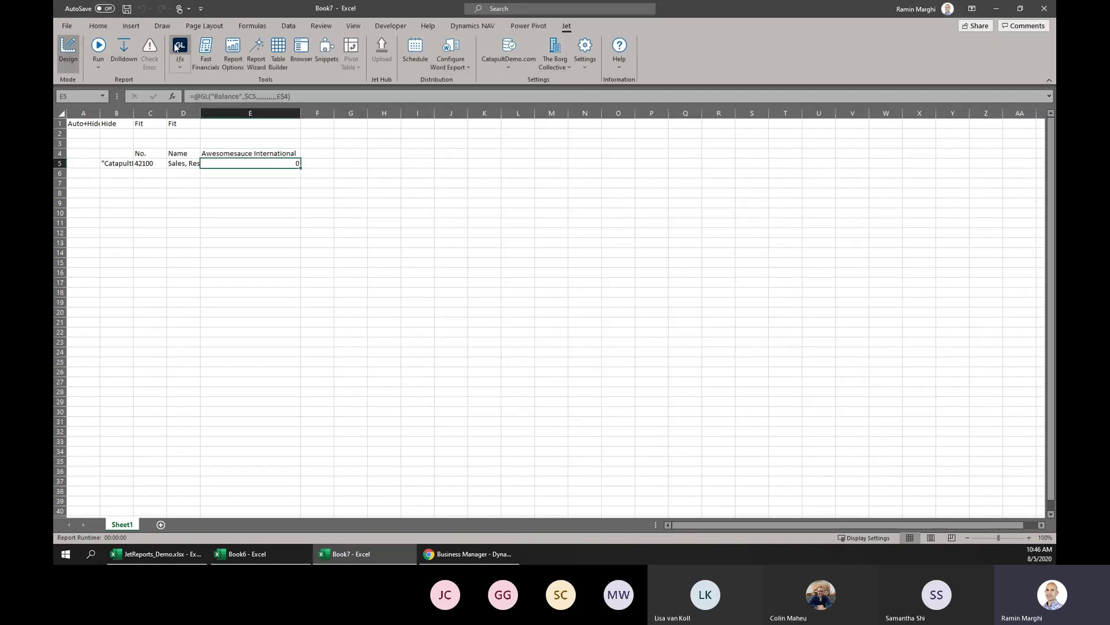
pyautogui.scroll(-3, 589, 336)
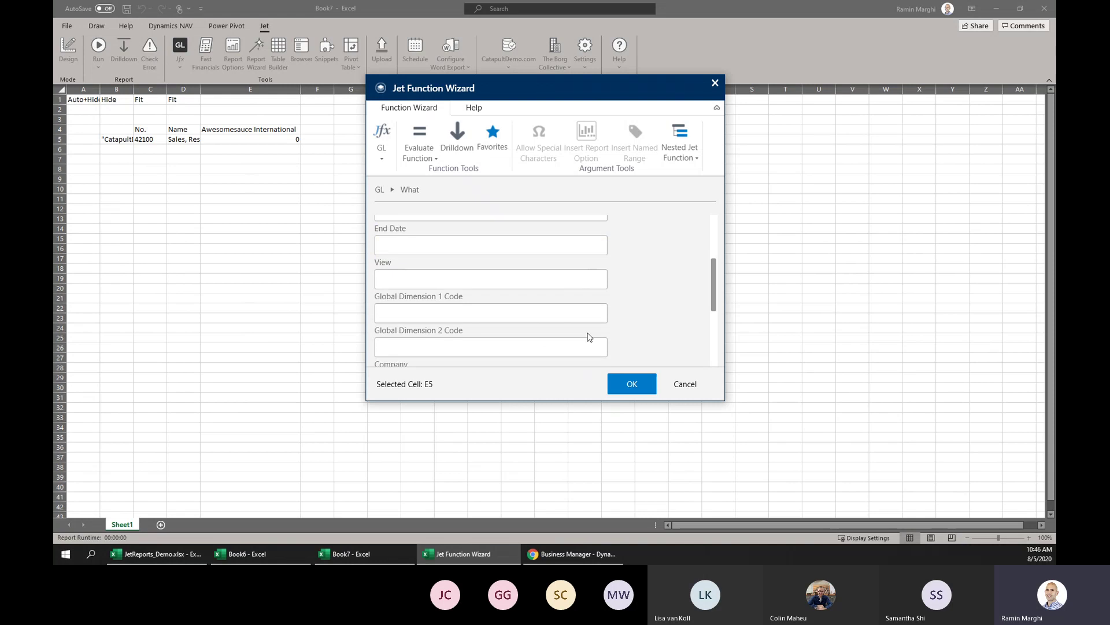
pyautogui.scroll(-3, 431, 329)
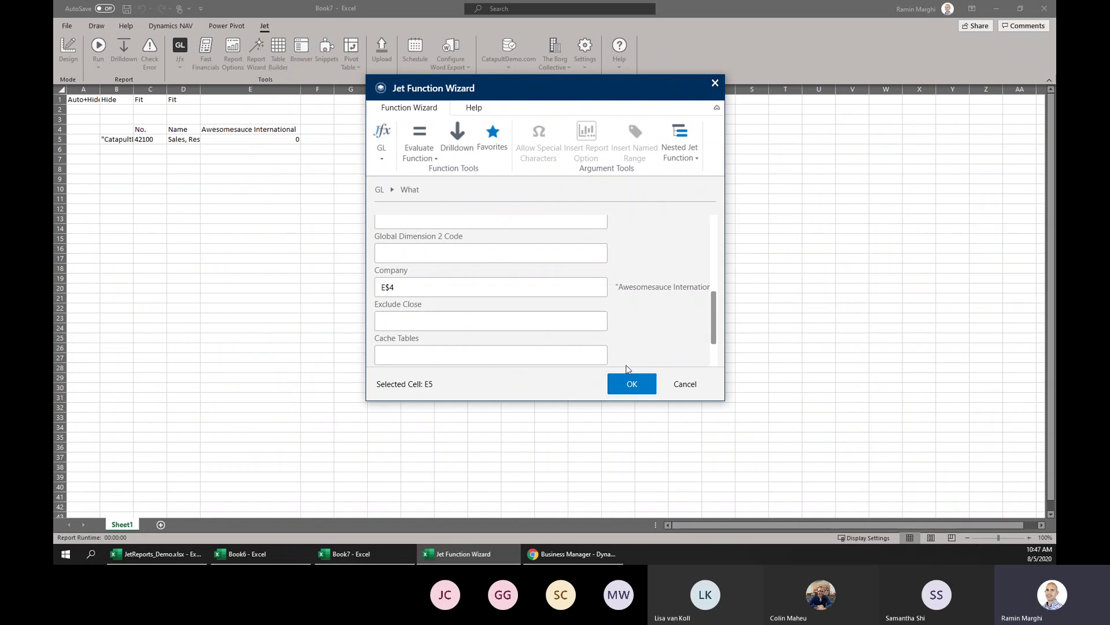
pyautogui.click(632, 384)
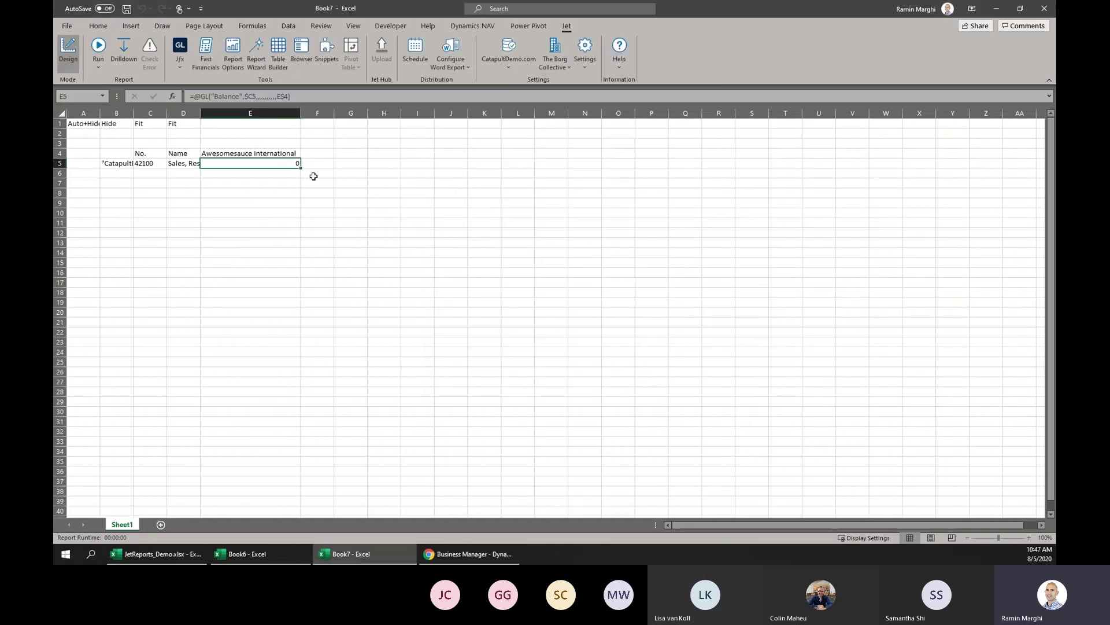
# Apply the Comma number style to E5 and fit column D to the account name.
pyautogui.click(98, 26)
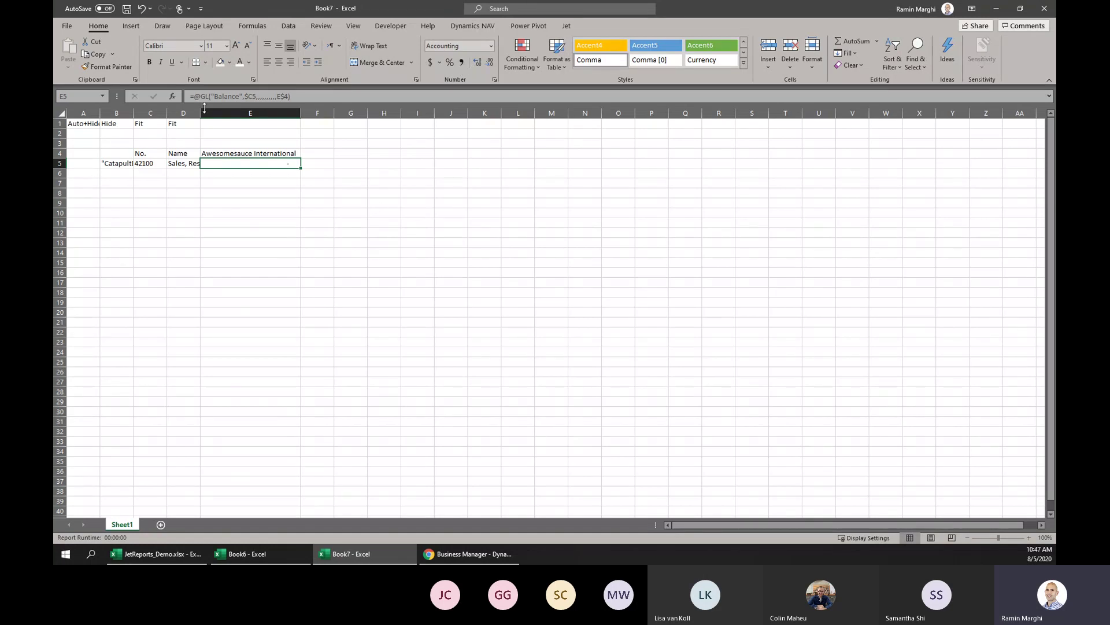
pyautogui.doubleClick(202, 111)
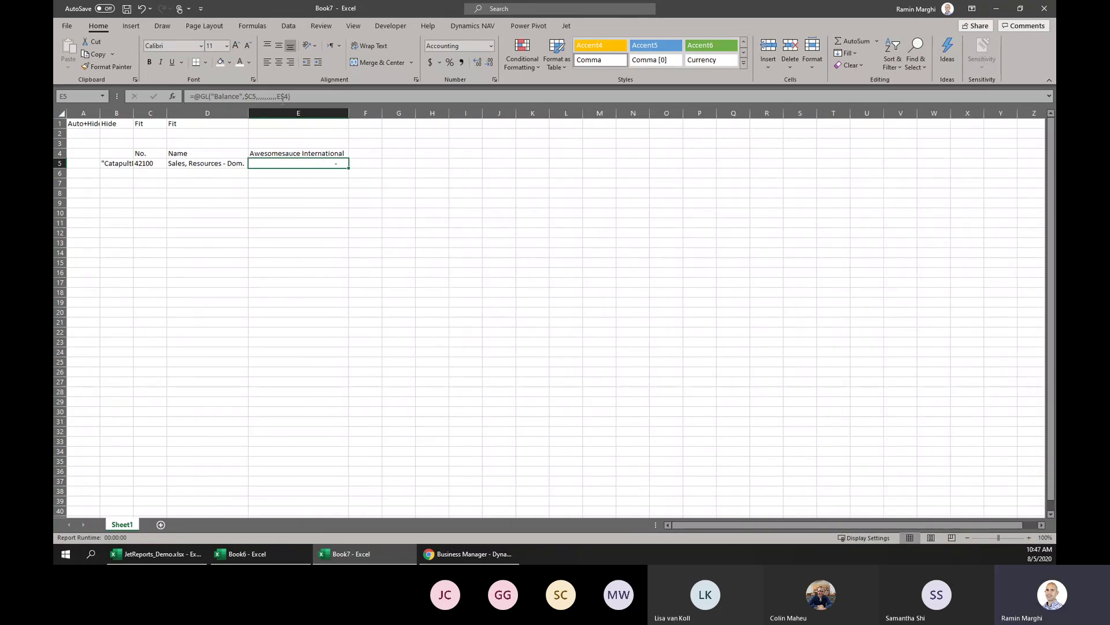
# Check the GL formula in E5 and run the Jet report.
pyautogui.click(282, 97)
pyautogui.press('Escape')
pyautogui.click(566, 25)
pyautogui.click(98, 50)
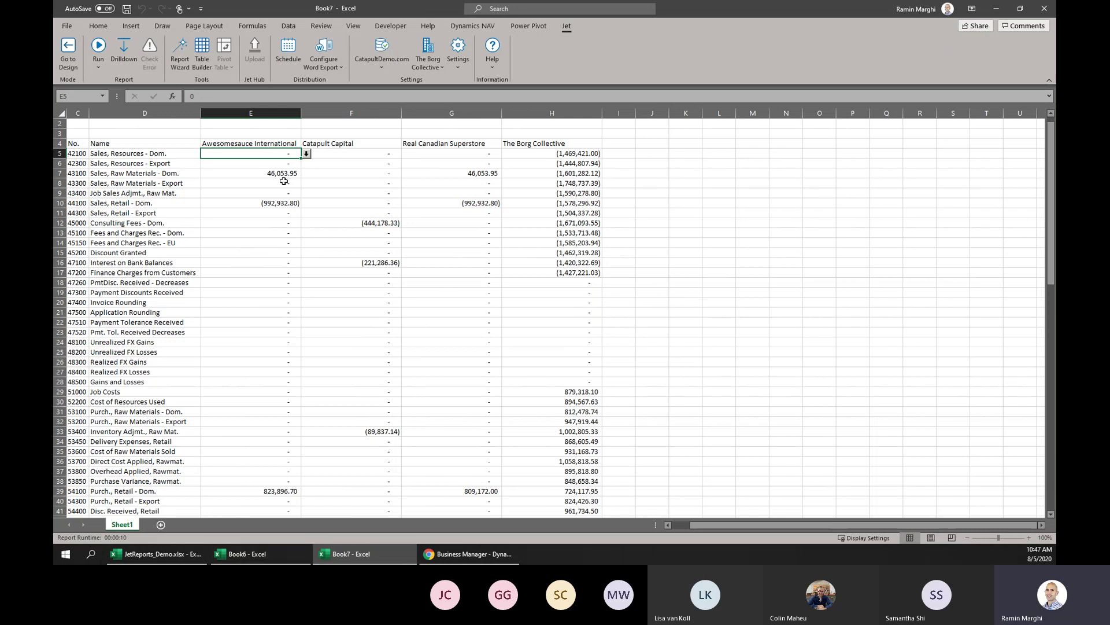
# Examine the report's G/L balances across the company columns and down the account rows.
pyautogui.click(258, 204)
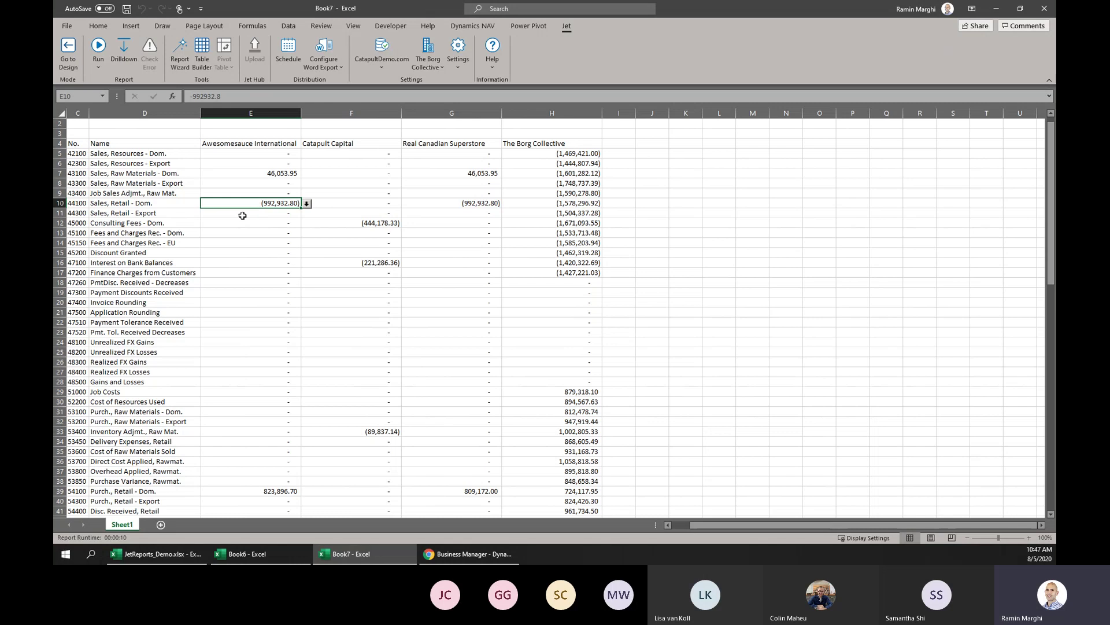
pyautogui.click(264, 144)
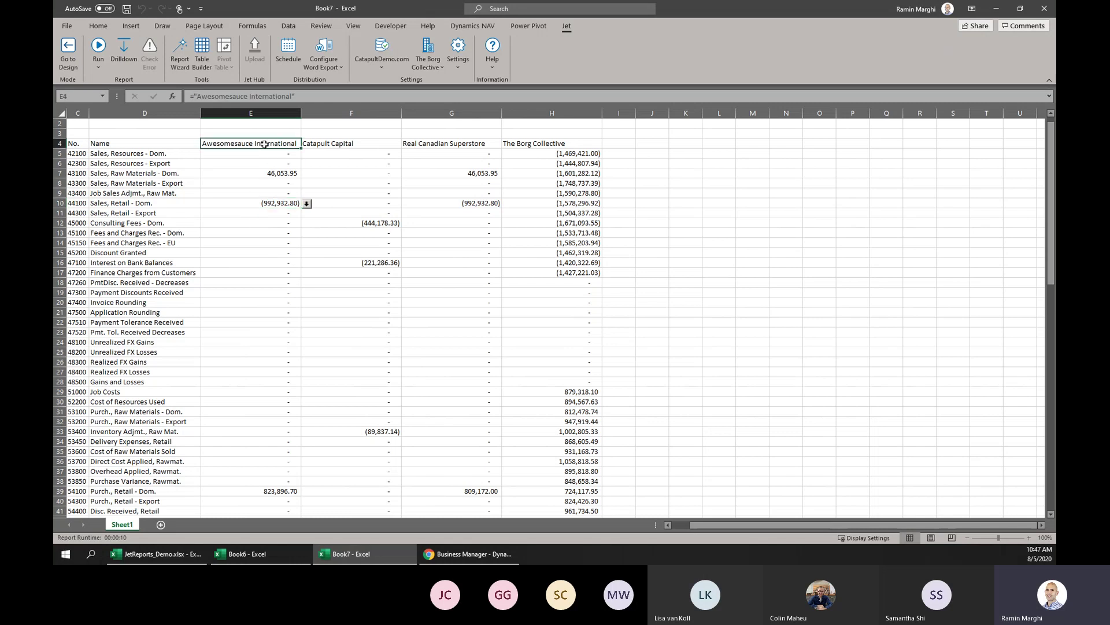
pyautogui.moveTo(264, 145); pyautogui.dragTo(408, 142)
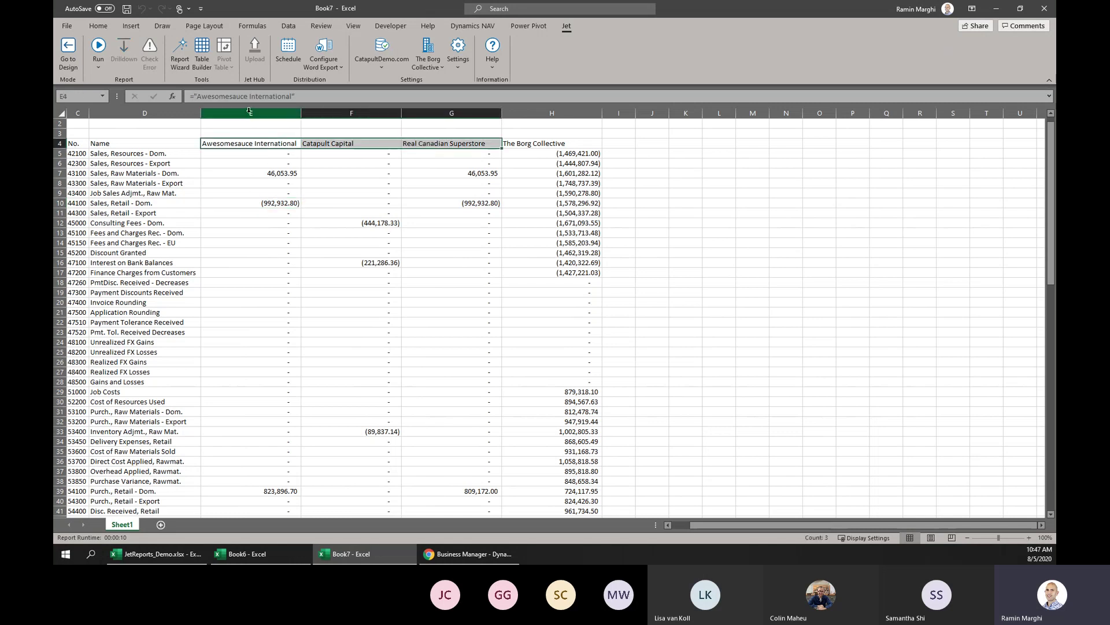
pyautogui.moveTo(250, 112); pyautogui.dragTo(552, 118)
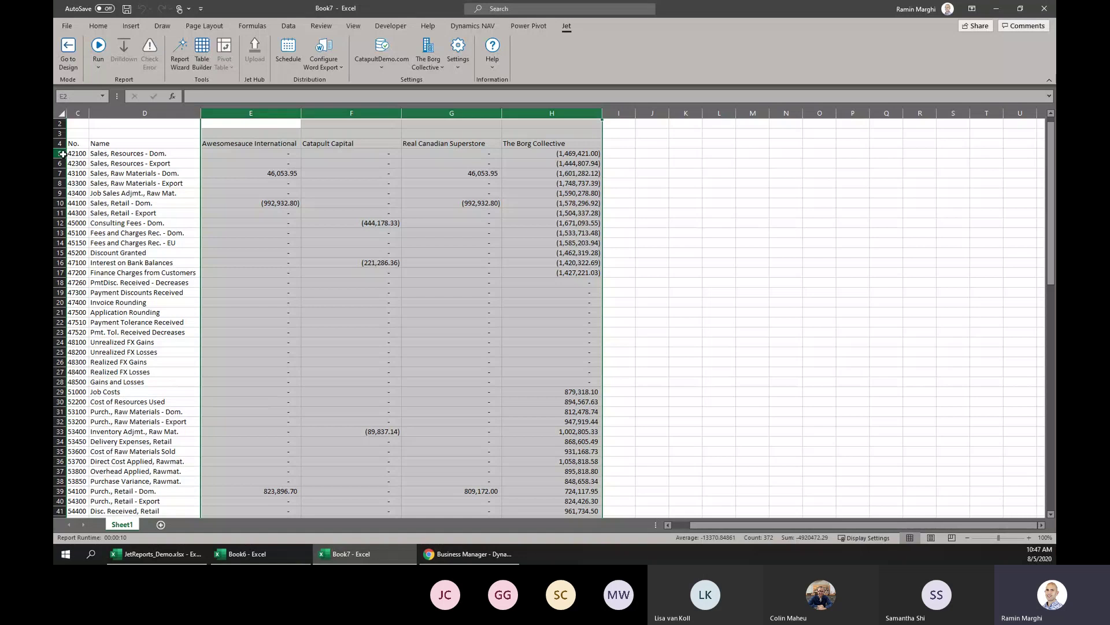
pyautogui.moveTo(60, 153); pyautogui.dragTo(59, 332)
pyautogui.click(275, 171)
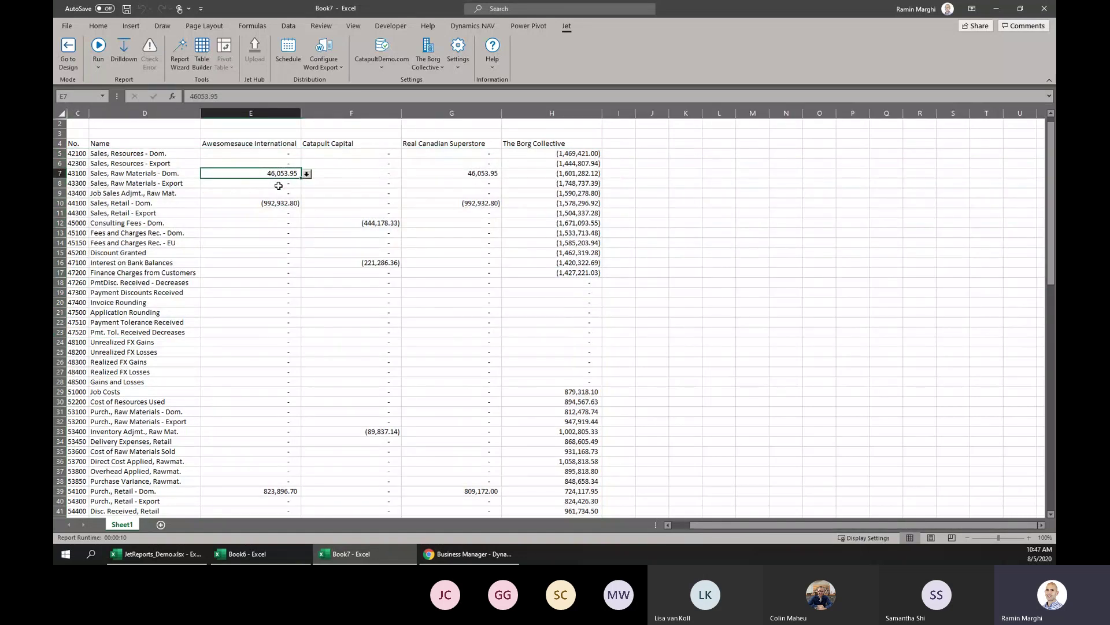
pyautogui.scroll(-6, 549, 290)
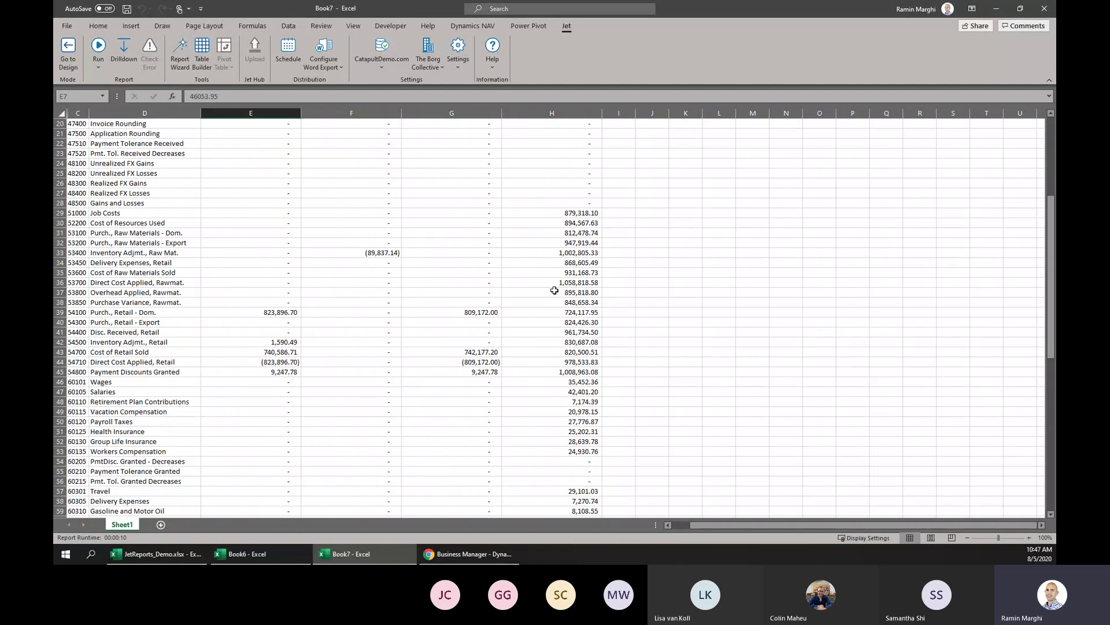
pyautogui.scroll(6, 549, 289)
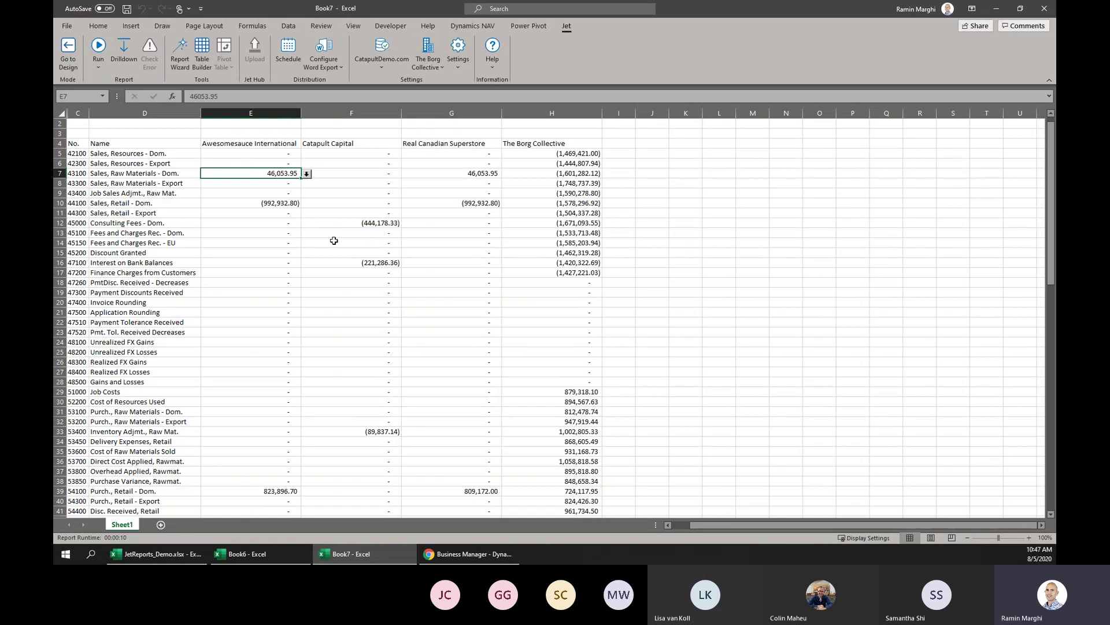
pyautogui.scroll(-4, 488, 228)
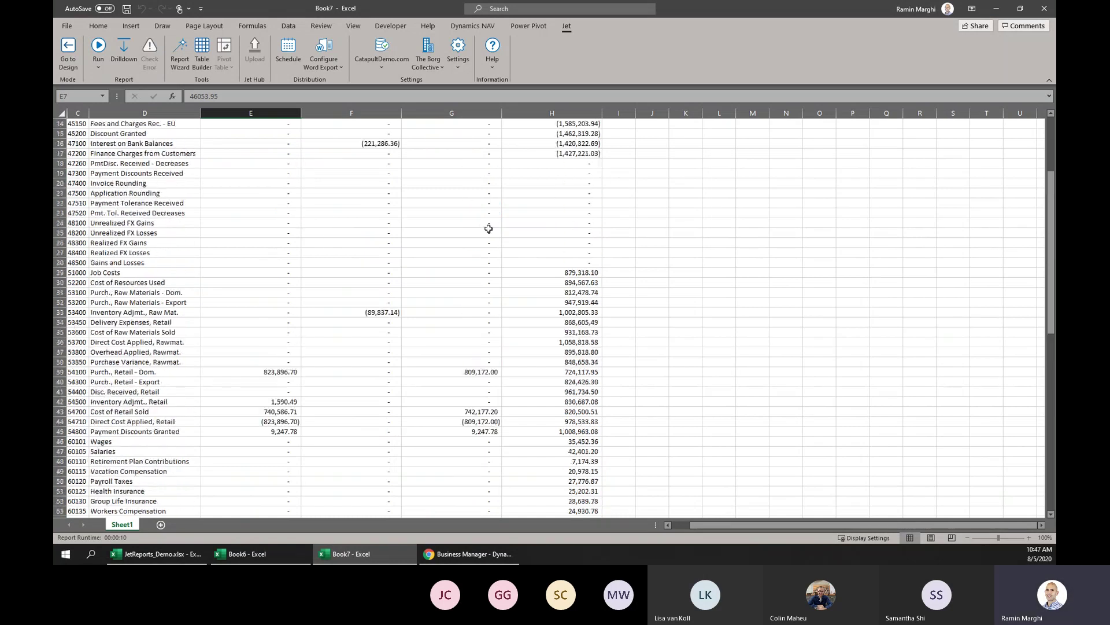
# Return the report to design mode and enter the heading Total in F4 beside the company column.
pyautogui.hotkey('ctrl', 'alt', 'd')
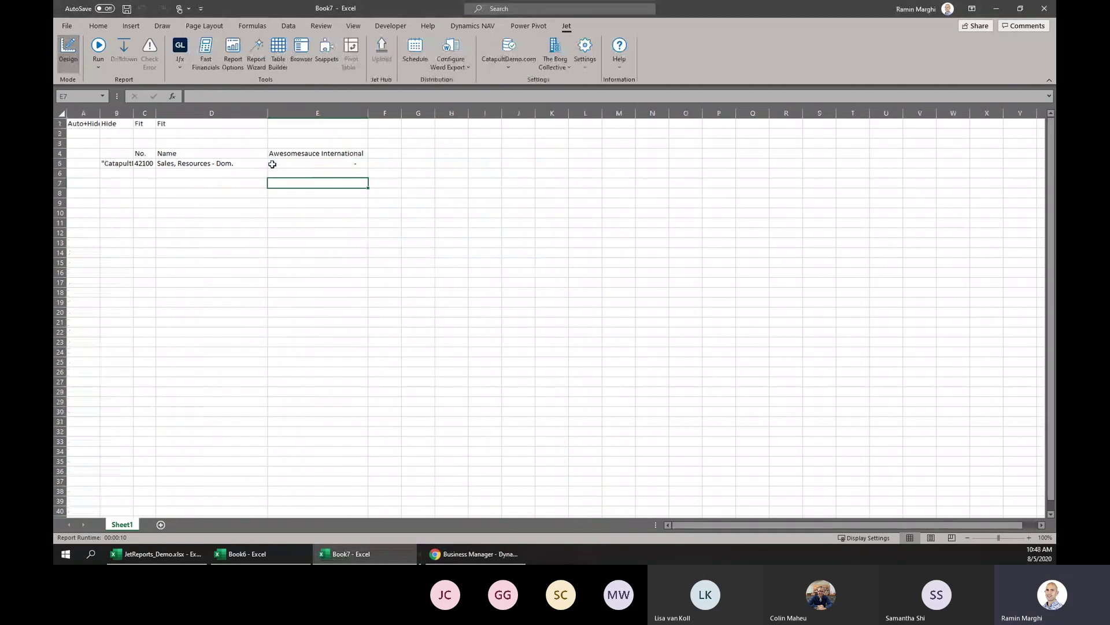
pyautogui.click(385, 152)
pyautogui.write('Total')
pyautogui.press('Return')
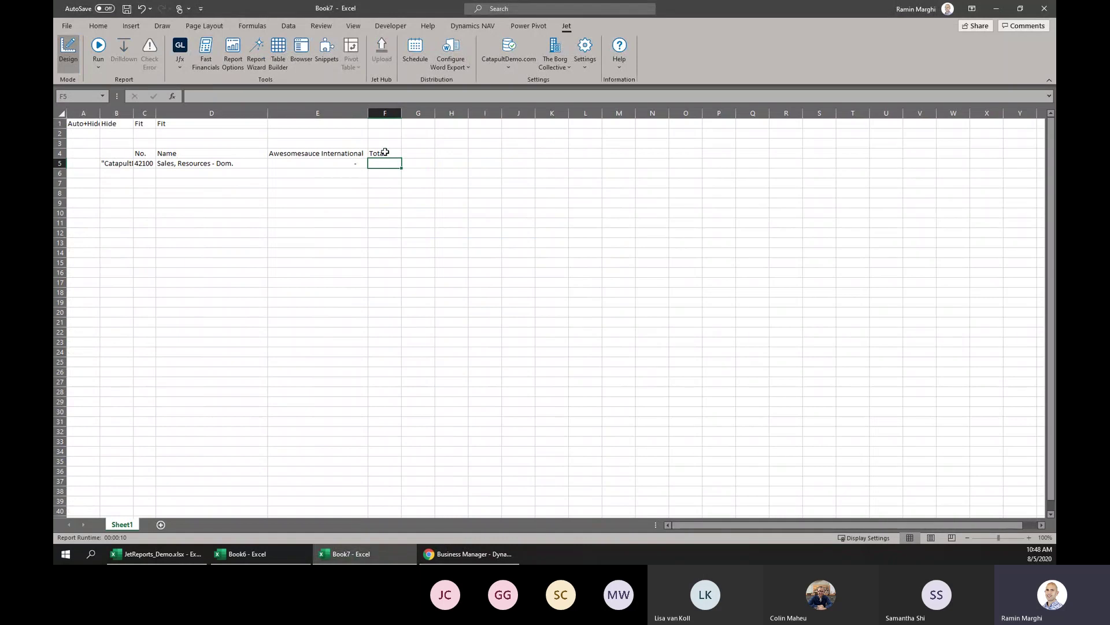
# Insert a blank column before the Awesomesauce International column and make it very narrow.
pyautogui.rightClick(327, 113)
pyautogui.click(344, 216)
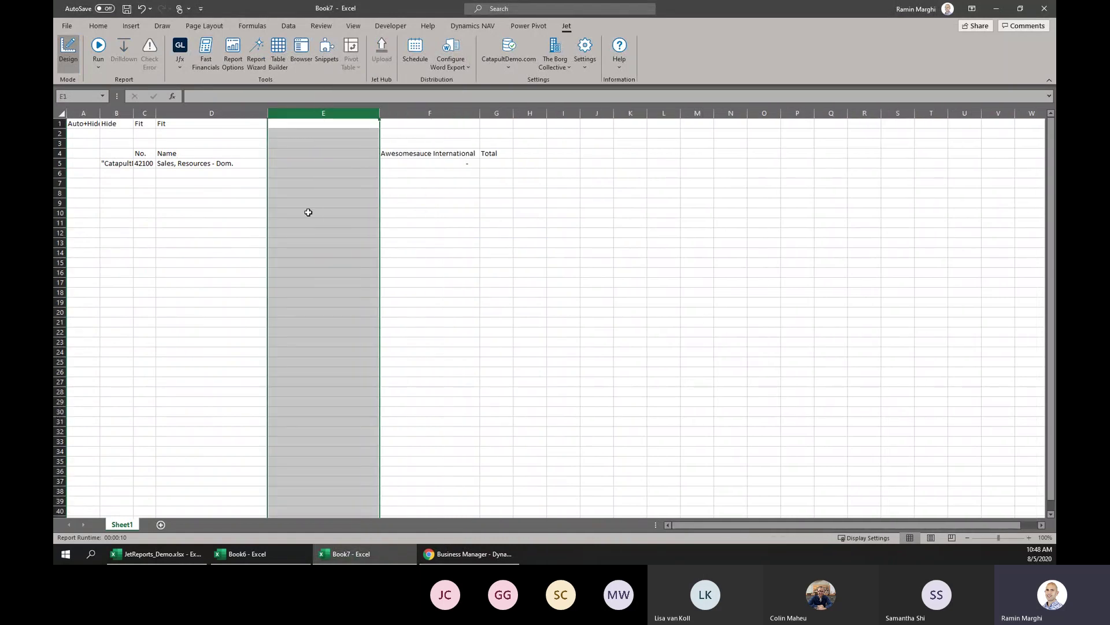
pyautogui.click(307, 211)
pyautogui.moveTo(380, 113); pyautogui.dragTo(277, 112)
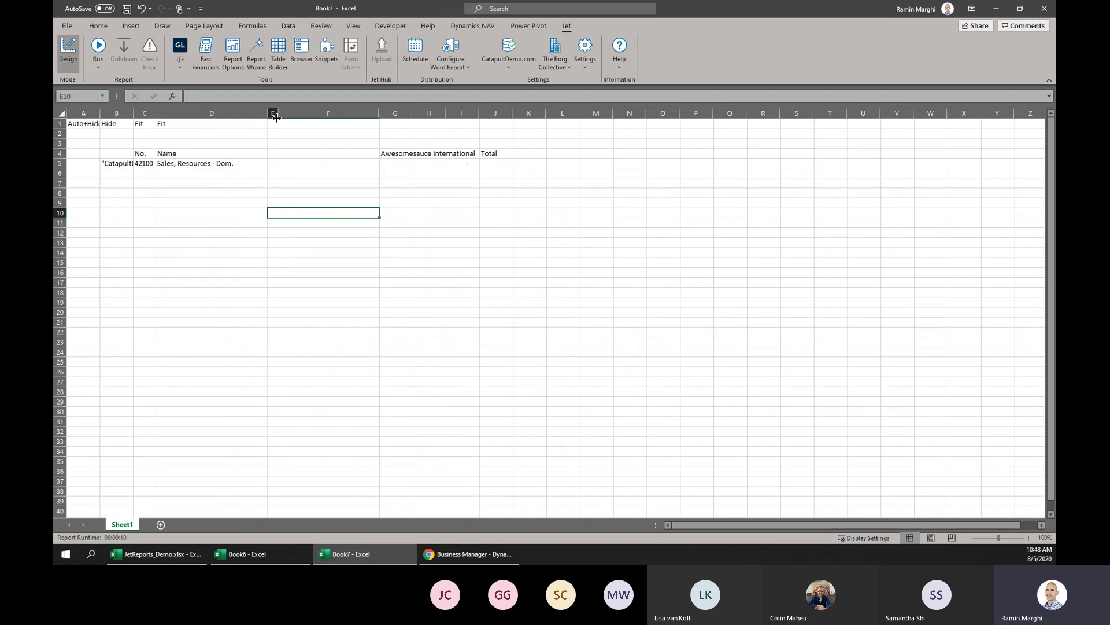
# Tag the narrow spacer column as hidden by entering Hide in E1.
pyautogui.click(273, 123)
pyautogui.write('Hide')
pyautogui.press('Return')
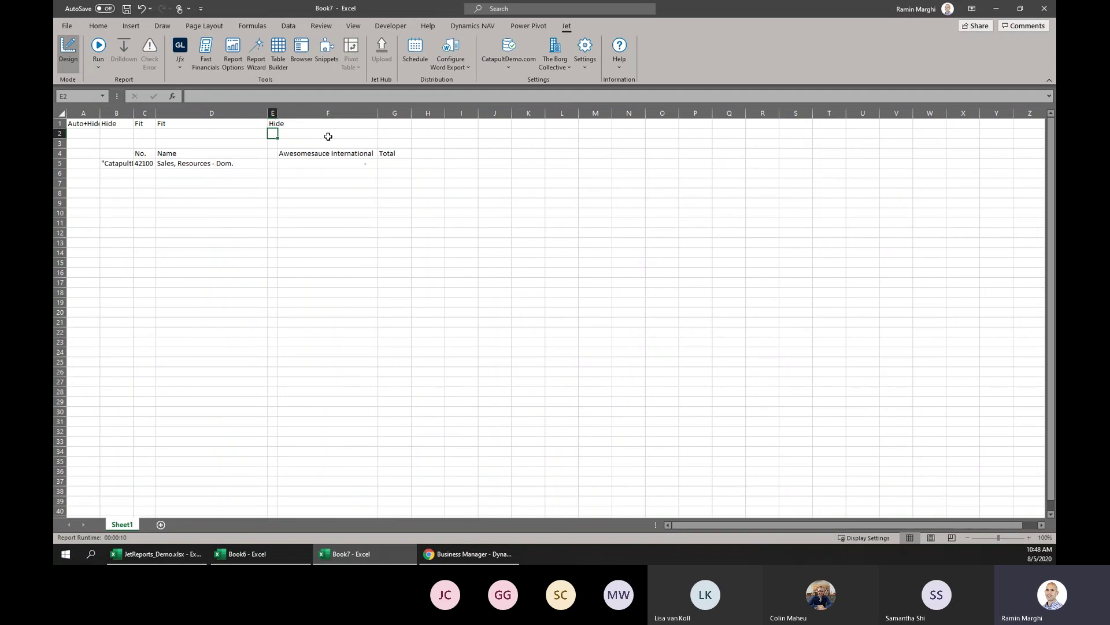
# Insert a blank column before the Total column, tag it Hide in G1 and autofit its width.
pyautogui.rightClick(396, 113)
pyautogui.press('i')
pyautogui.click(404, 148)
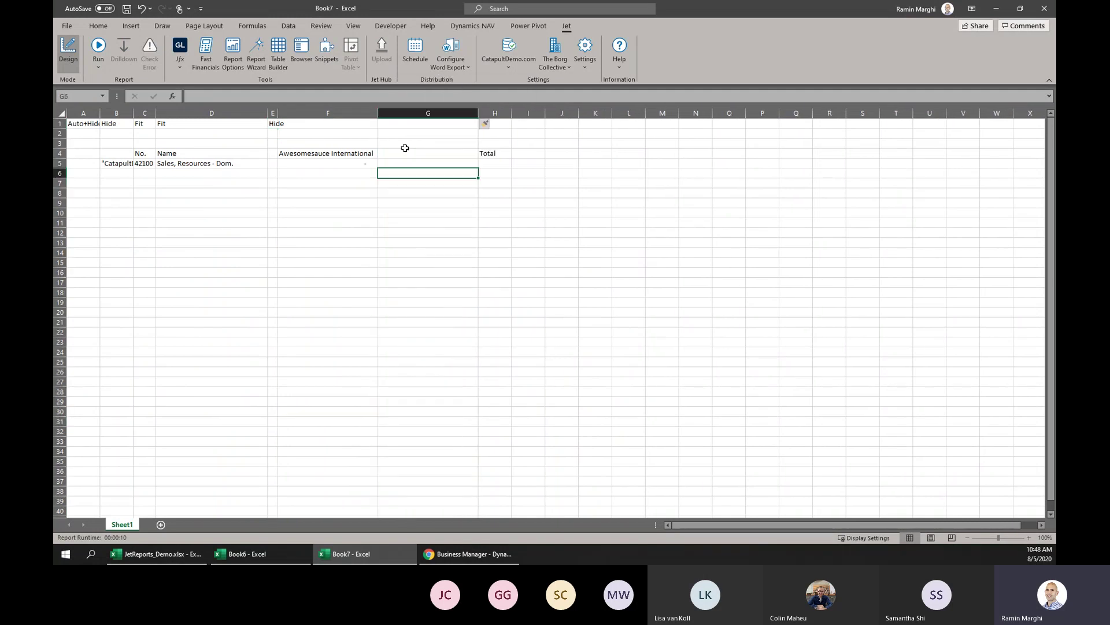
pyautogui.hotkey('ctrl', 'Up')
pyautogui.write('Hider')
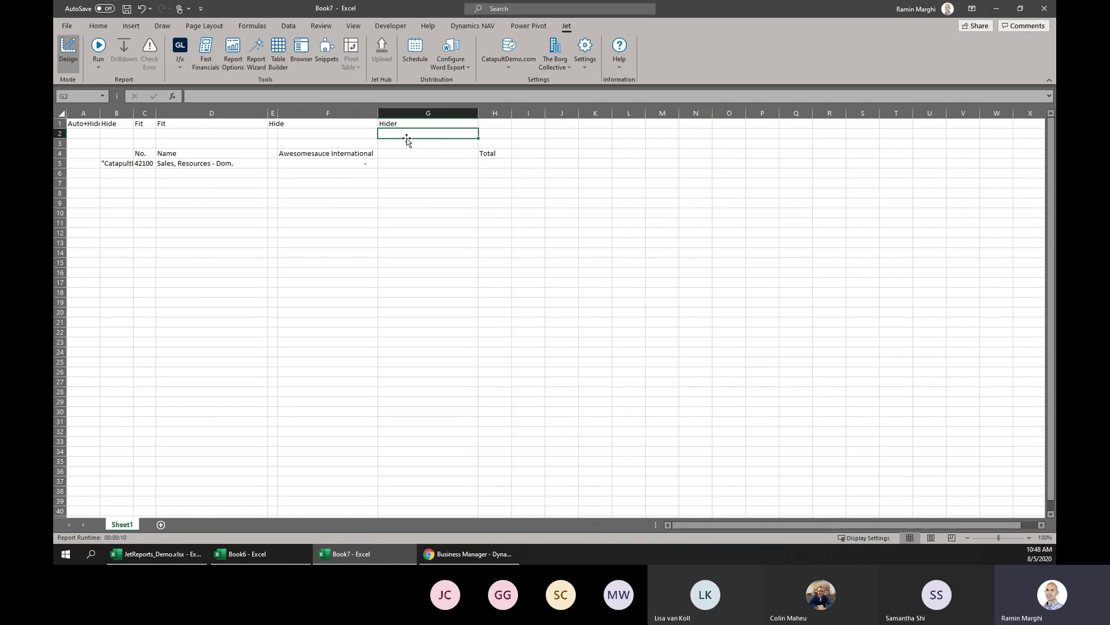
pyautogui.press('BackSpace')
pyautogui.press('Return')
pyautogui.doubleClick(478, 113)
# Enter =SUBTOTAL(9,$E5:G5) in H5 under Total and apply the comma number style.
pyautogui.click(417, 165)
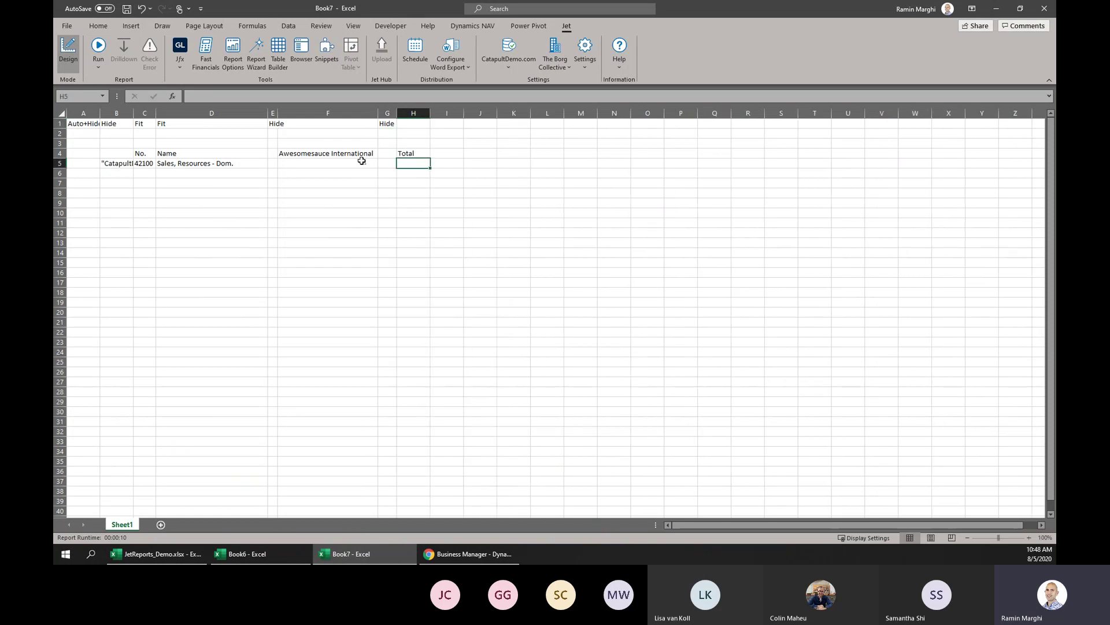
pyautogui.write('=SUBTOTAL')
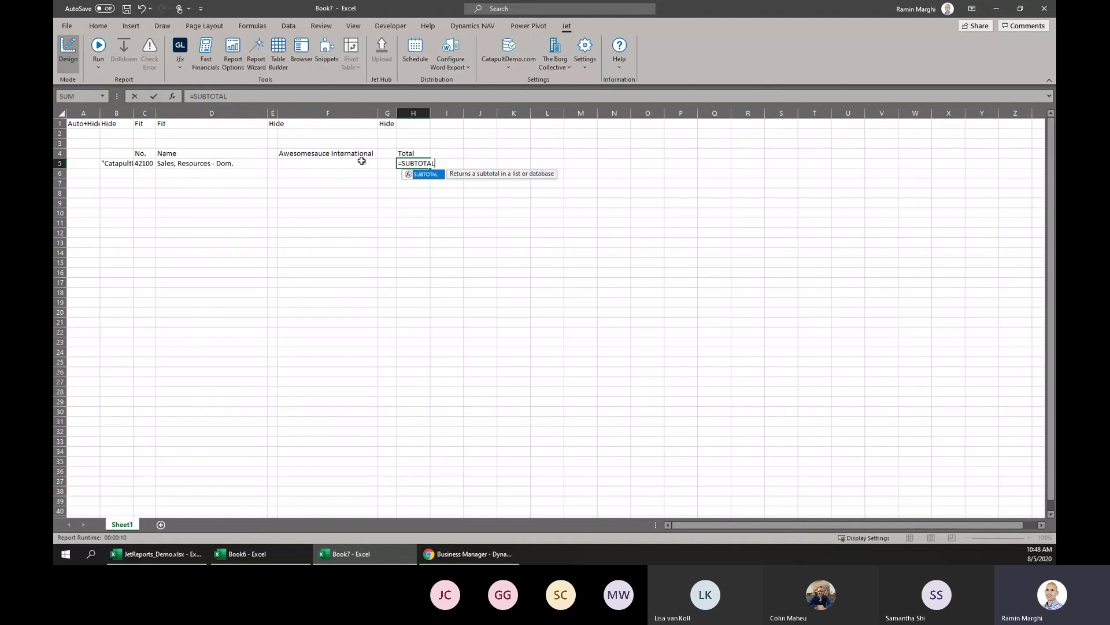
pyautogui.write('(9,')
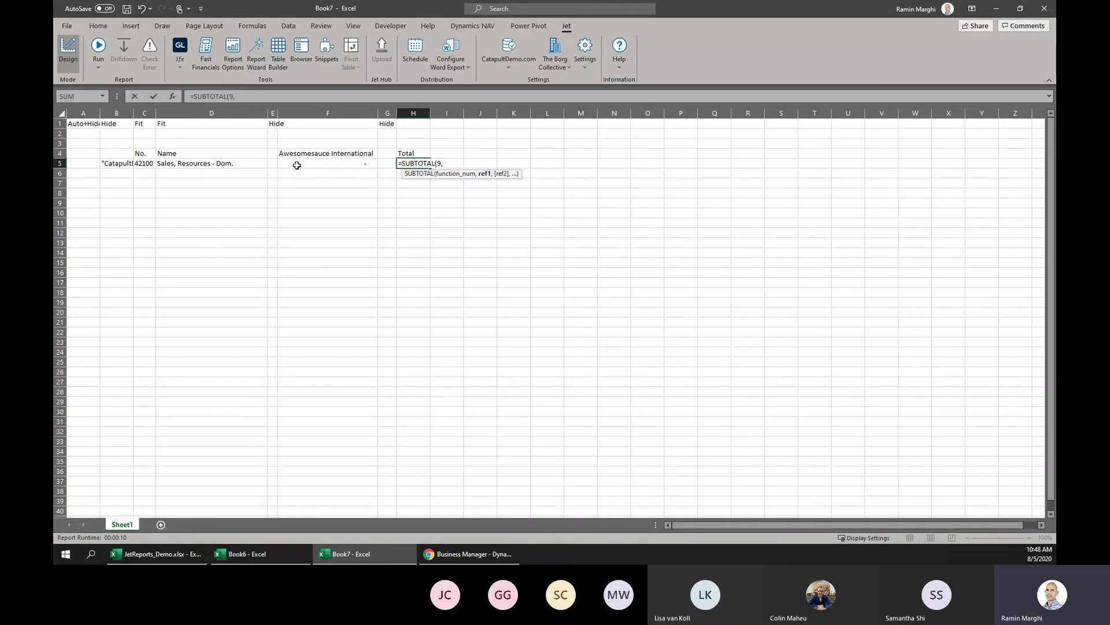
pyautogui.moveTo(269, 164); pyautogui.dragTo(388, 163)
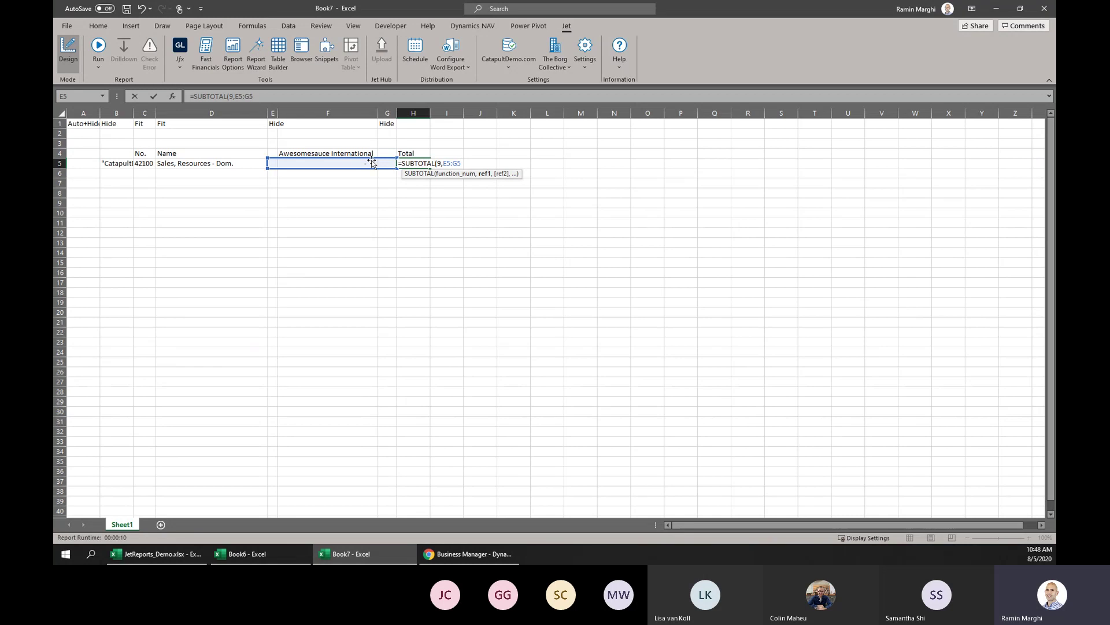
pyautogui.click(237, 96)
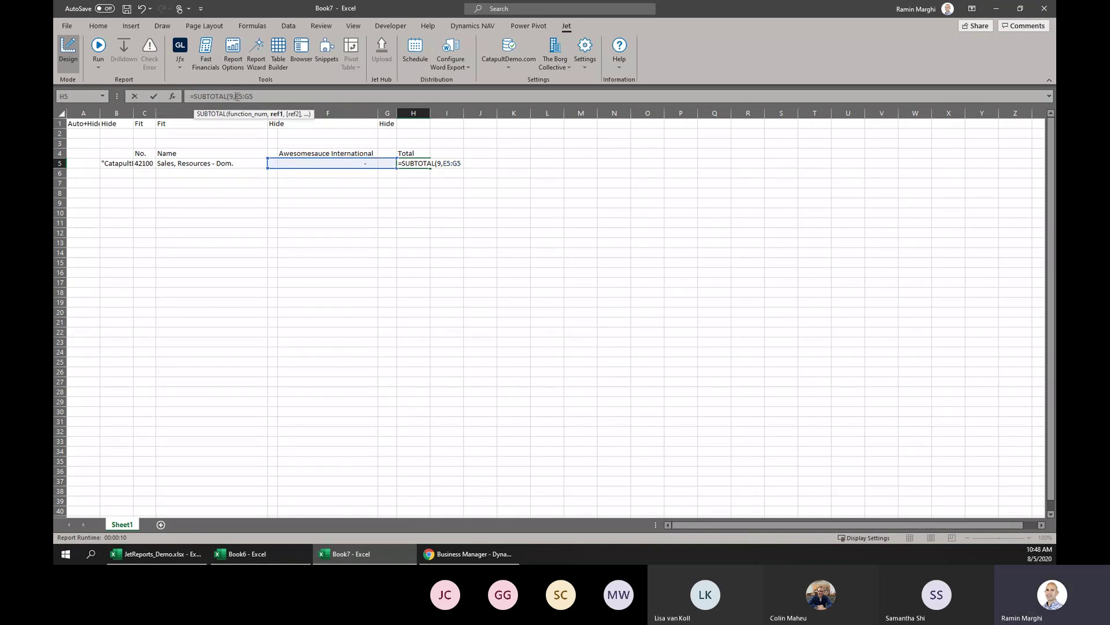
pyautogui.press('F4')
pyautogui.press('F4')
pyautogui.hotkey('ctrl', 'Return')
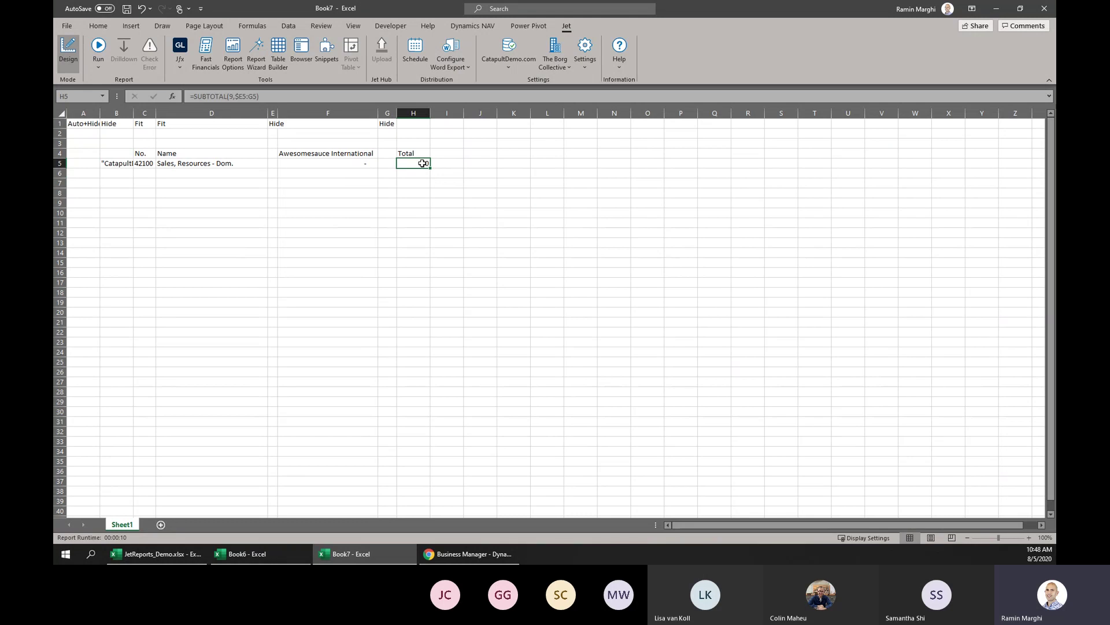
pyautogui.click(98, 26)
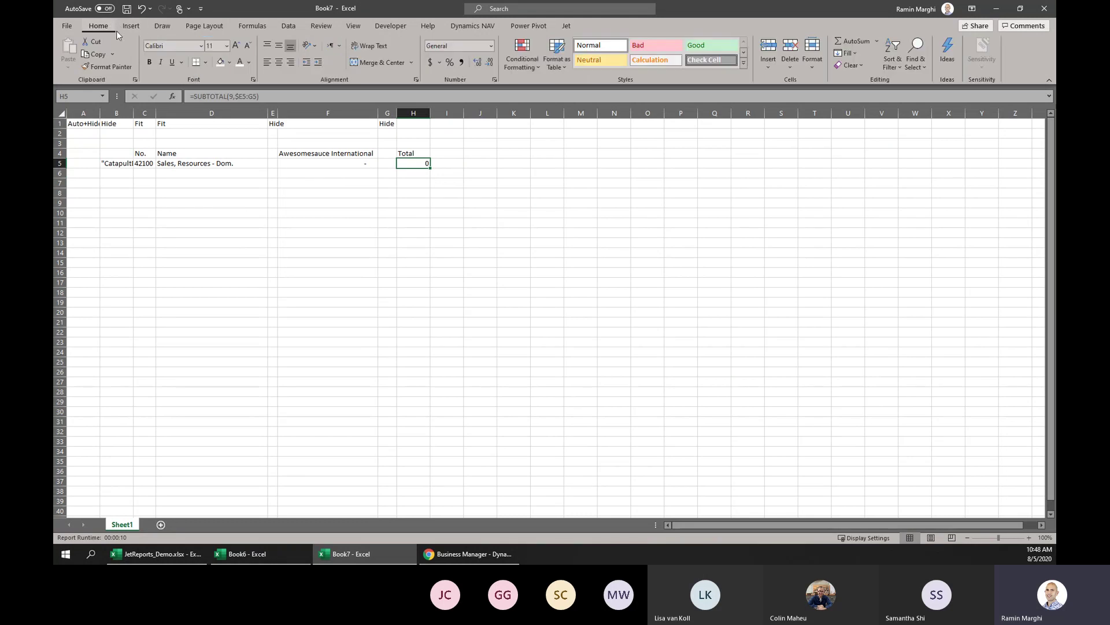
pyautogui.click(461, 62)
# Insert trial columns before the hidden spacer column, check the range of the Total formula, and undo the insertions.
pyautogui.rightClick(389, 110)
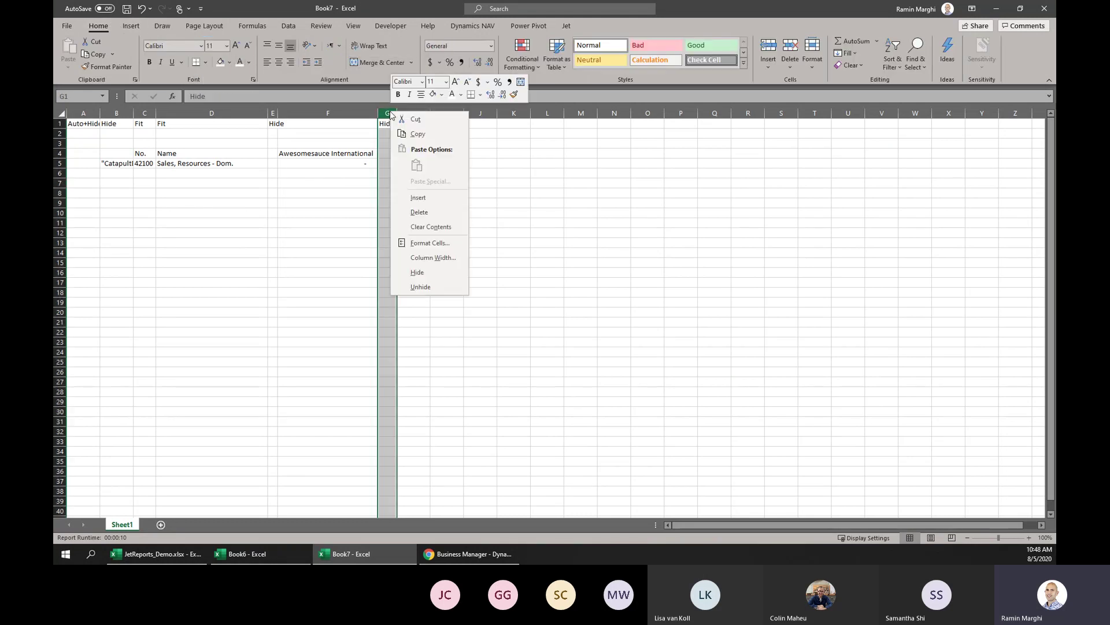
pyautogui.click(420, 287)
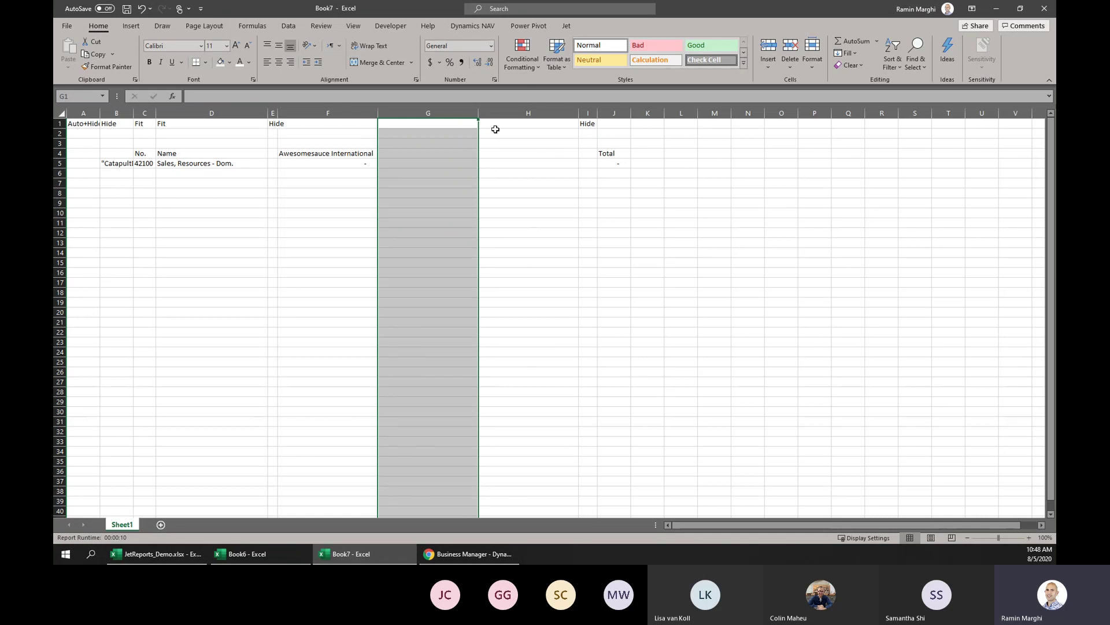
pyautogui.click(698, 161)
pyautogui.press('F2')
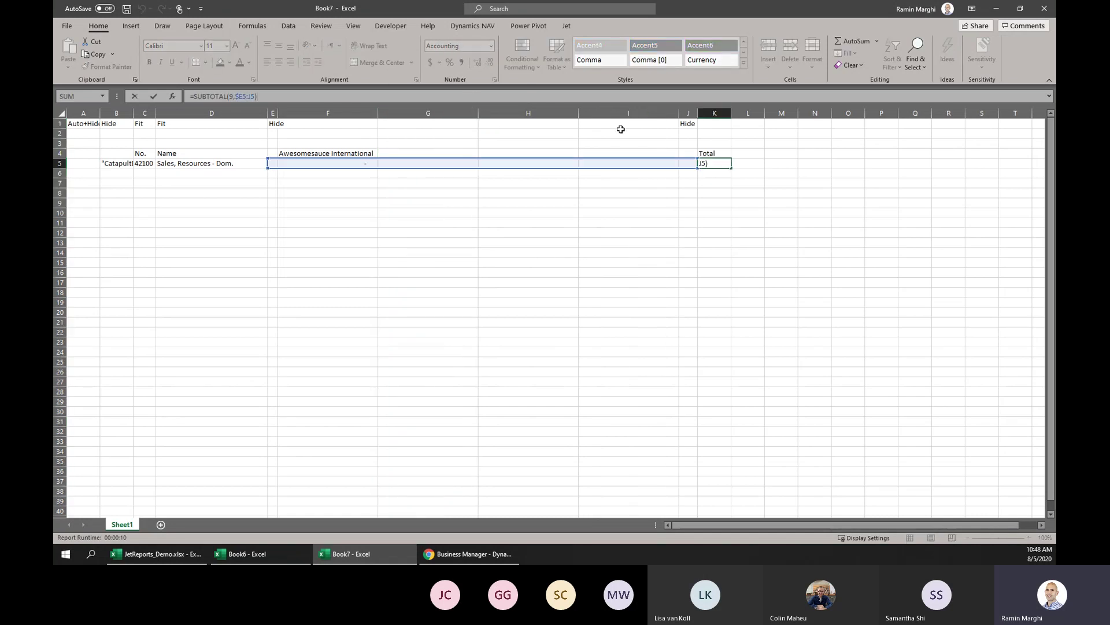
pyautogui.moveTo(428, 113); pyautogui.dragTo(644, 113)
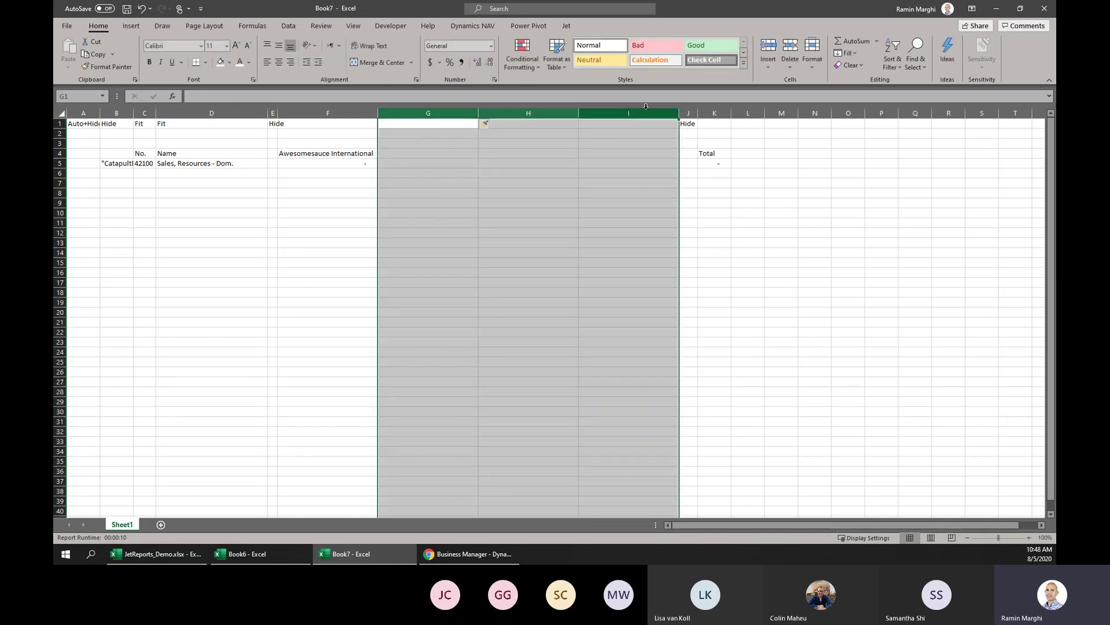
pyautogui.rightClick(647, 117)
pyautogui.hotkey('ctrl', 'z')
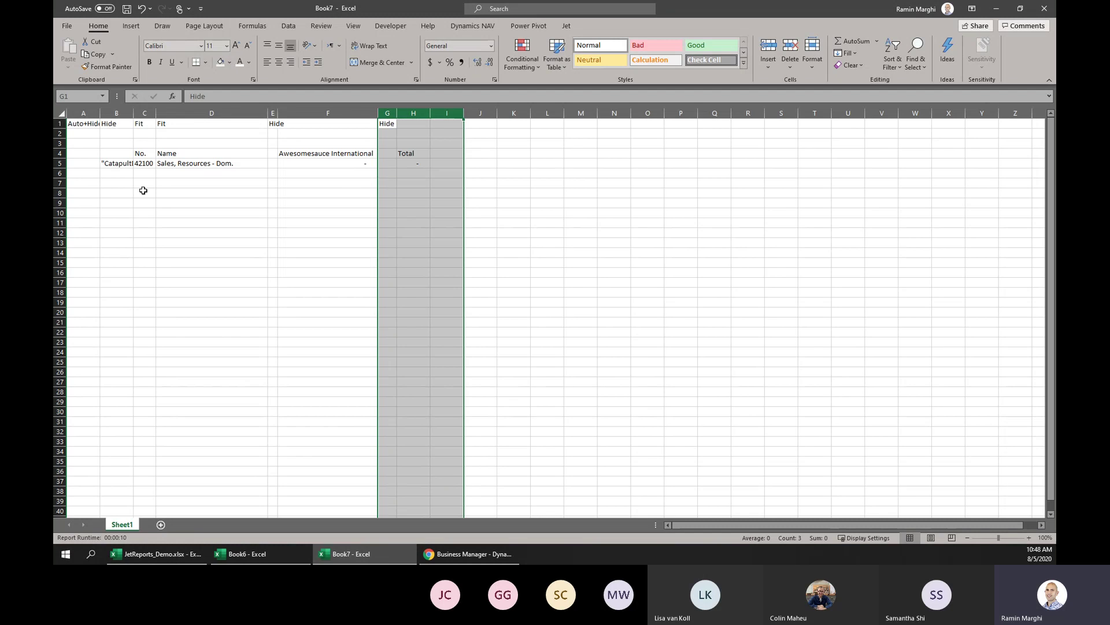
# Try adding a Total row with its label in D7, and delete row 7 again.
pyautogui.click(169, 181)
pyautogui.write('T')
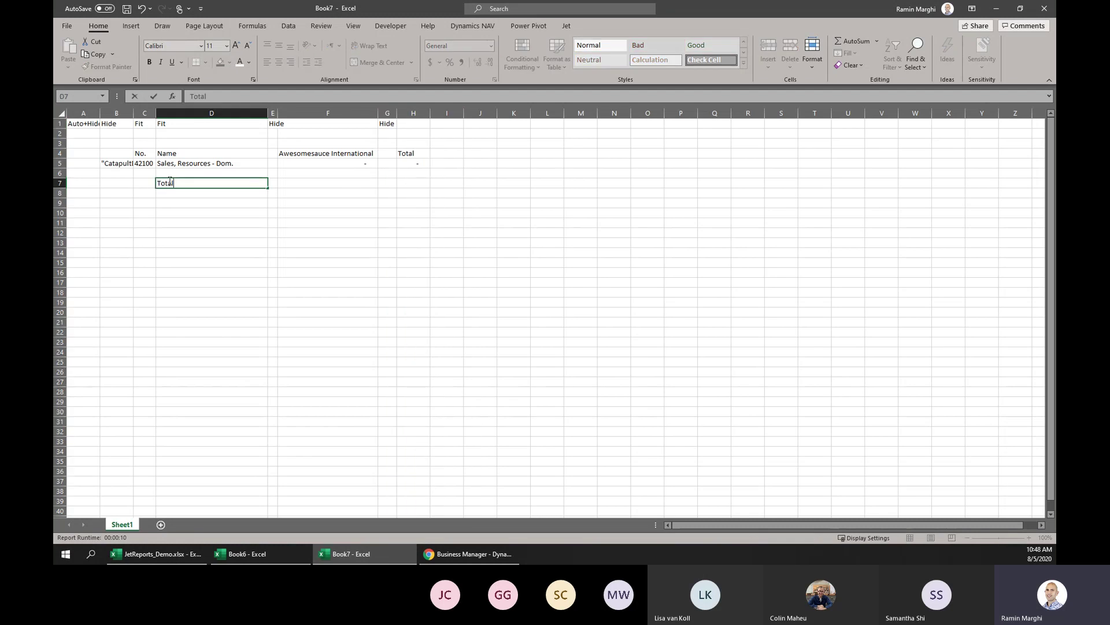
pyautogui.write('otal')
pyautogui.press('Return')
pyautogui.press('Return')
pyautogui.press('Up')
pyautogui.press('Up')
pyautogui.press('Right')
pyautogui.press('Right')
pyautogui.press('Right')
pyautogui.press('Right')
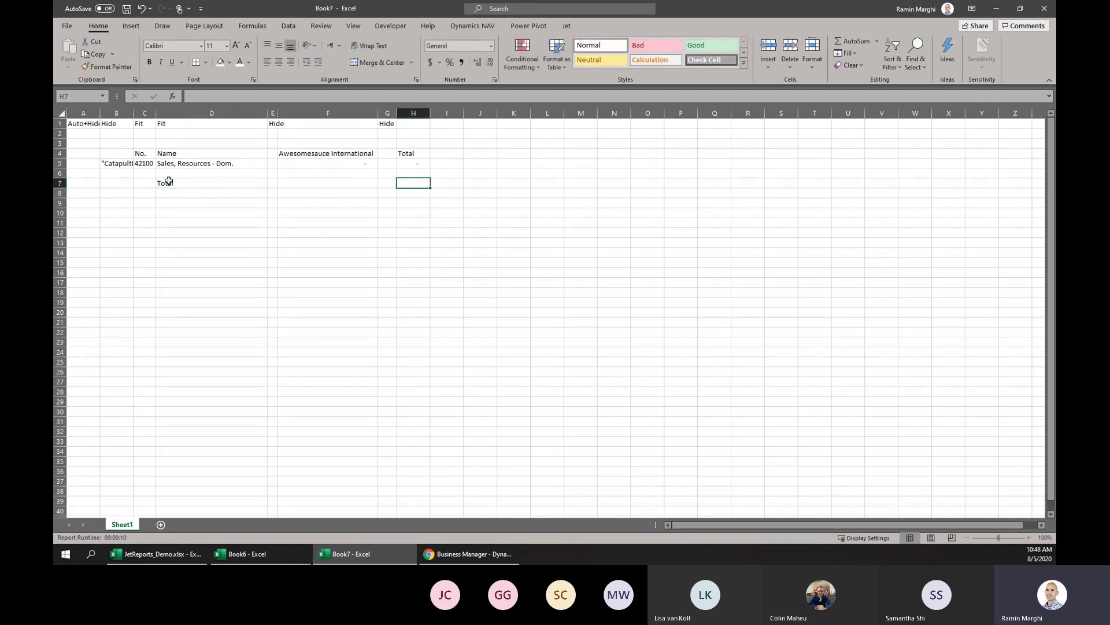
pyautogui.write('=')
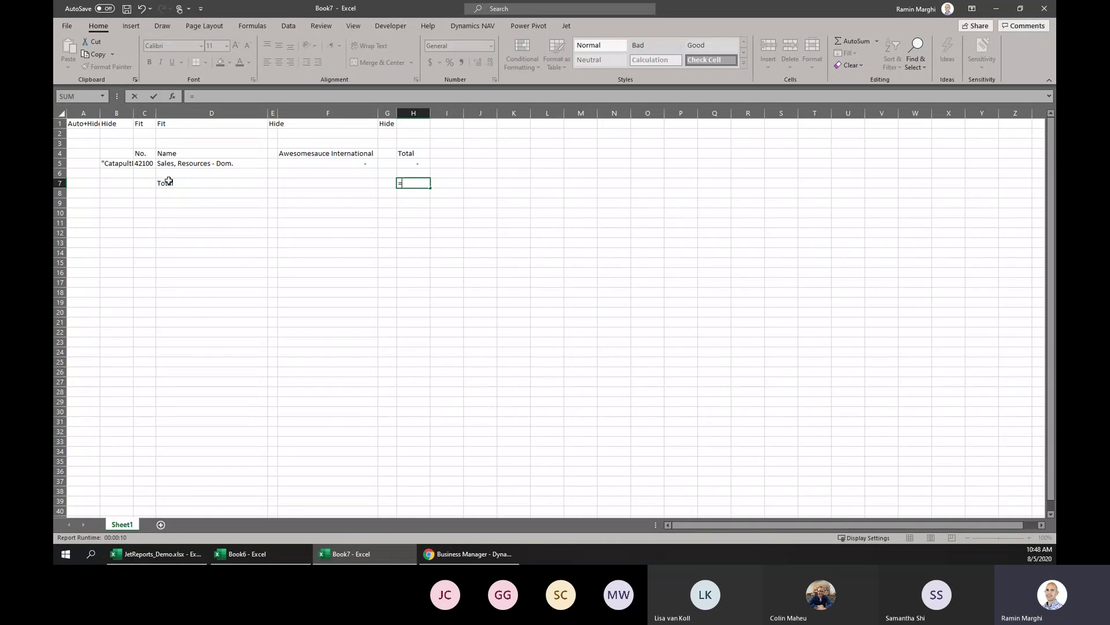
pyautogui.press('Escape')
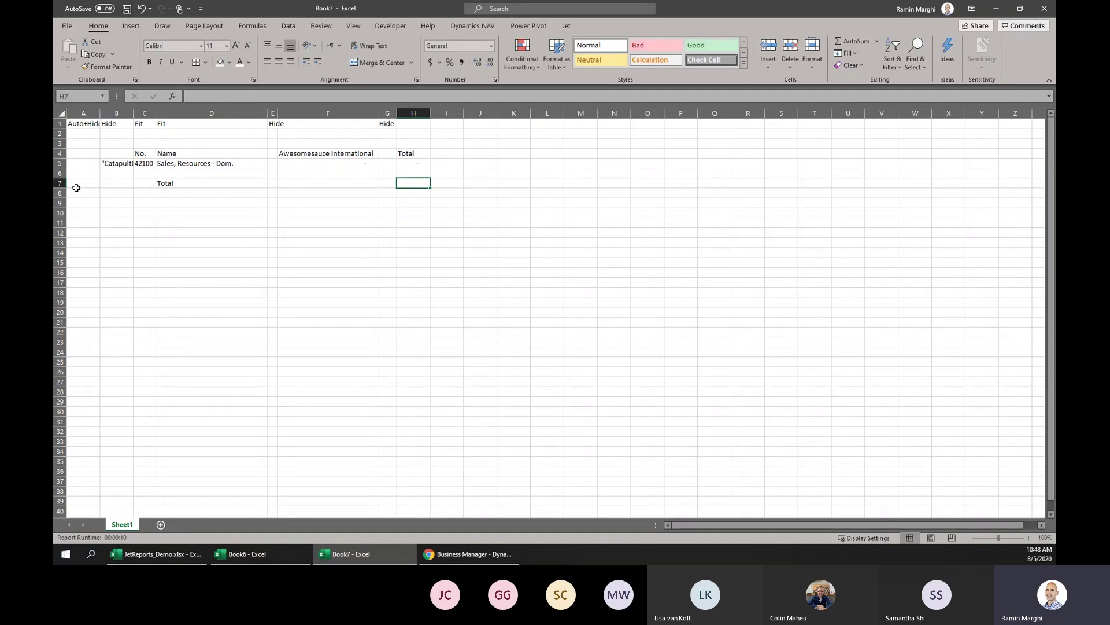
pyautogui.rightClick(61, 184)
pyautogui.click(87, 280)
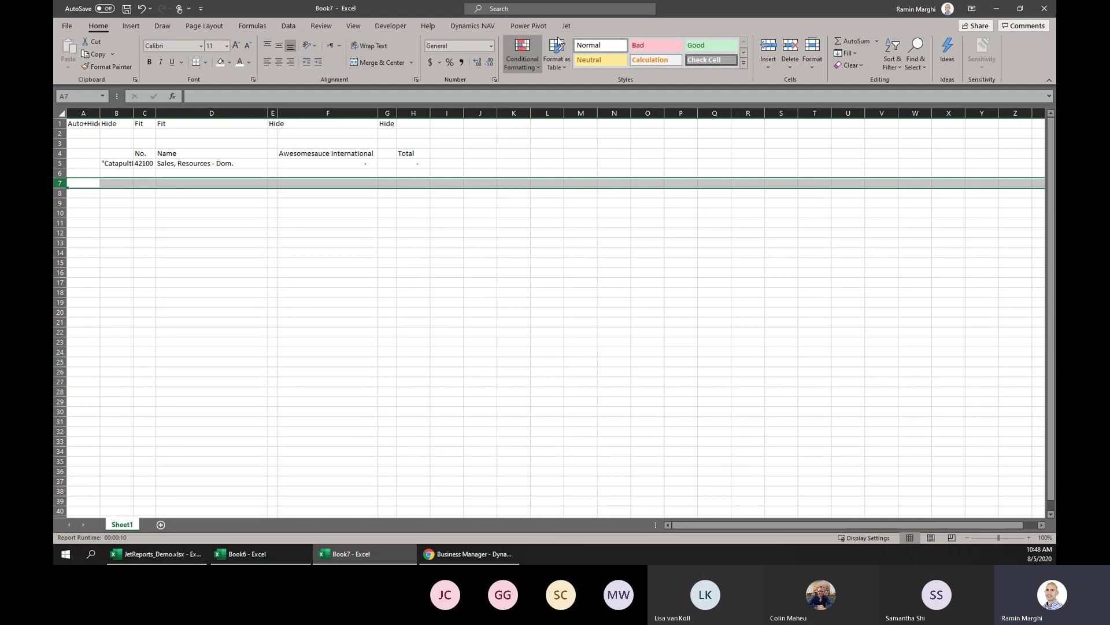
# Format the header cells C4:H4 as bold with a light green fill.
pyautogui.moveTo(422, 154); pyautogui.dragTo(142, 153)
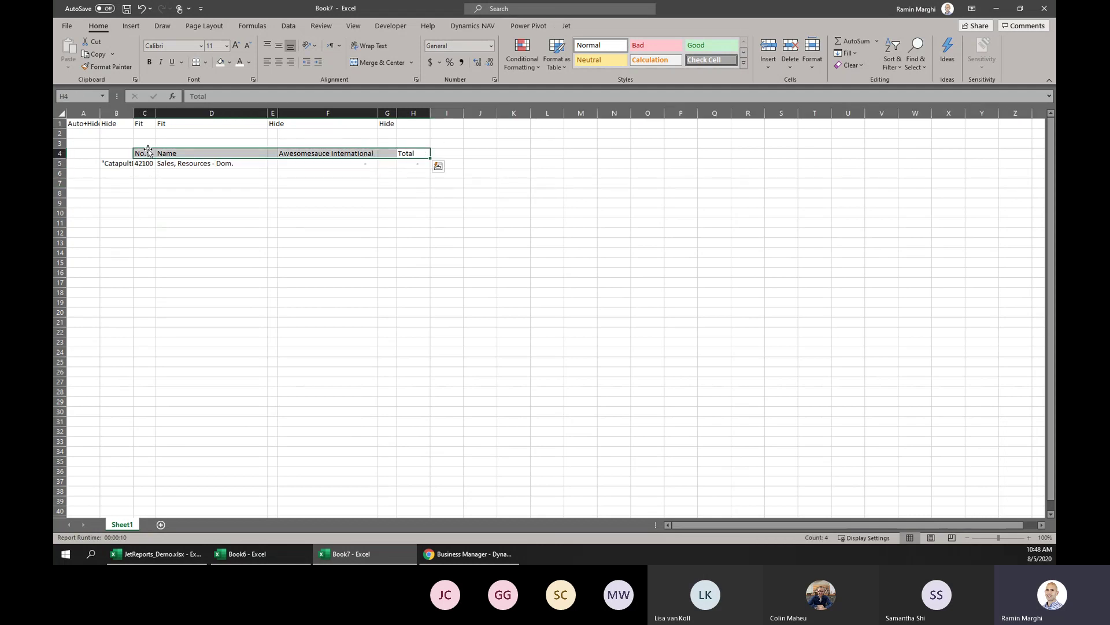
pyautogui.click(150, 62)
pyautogui.click(230, 62)
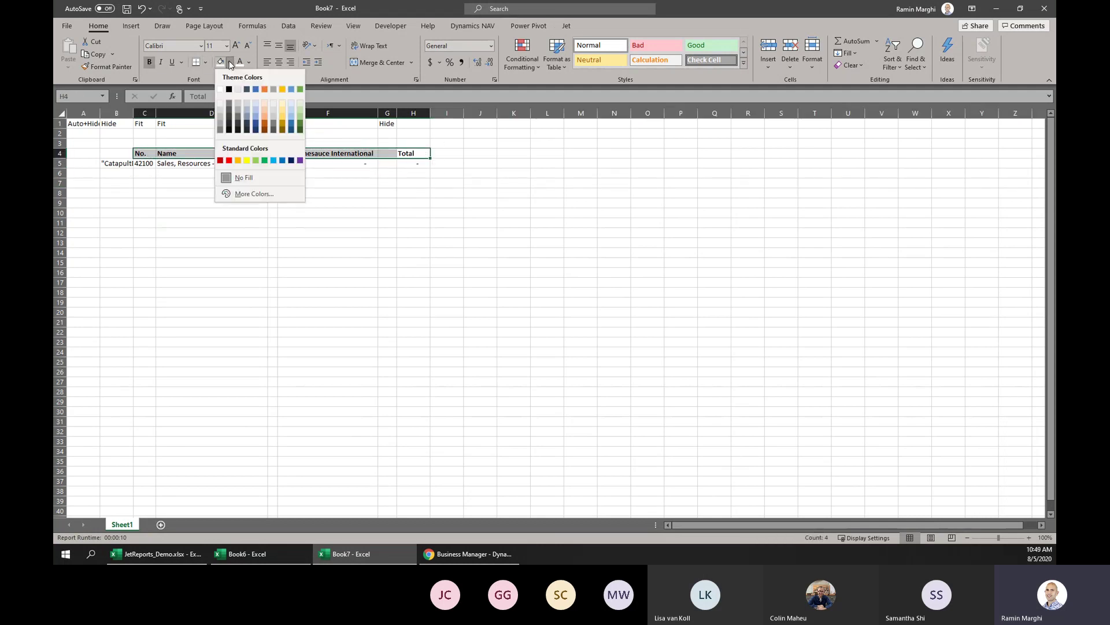
pyautogui.click(300, 102)
pyautogui.click(308, 194)
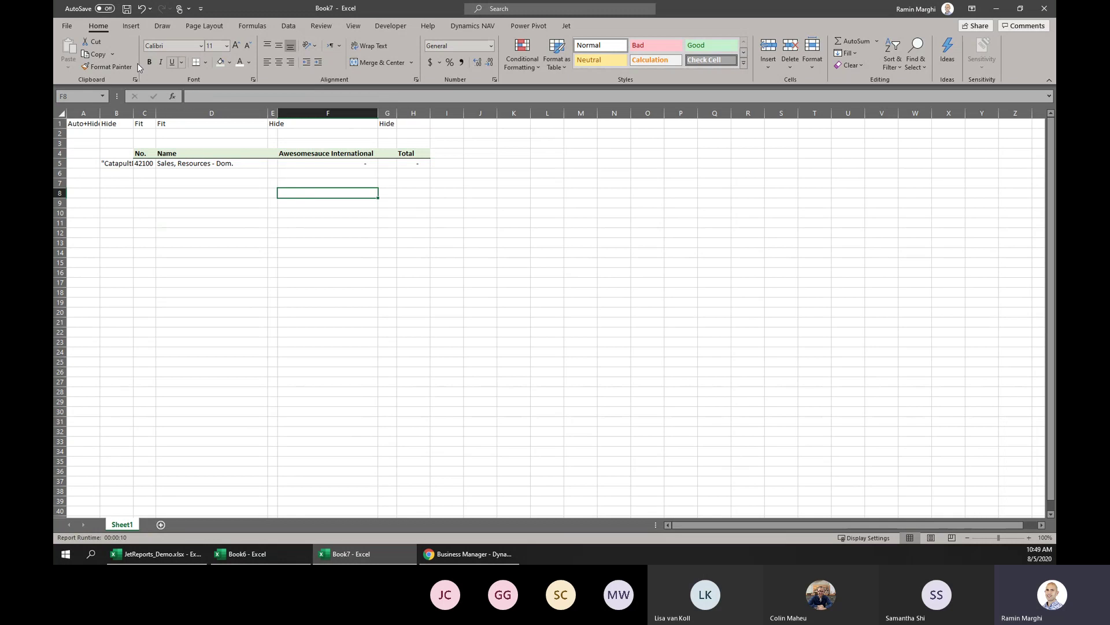
# Run the report and autofit the Total column so its amounts fit.
pyautogui.click(567, 25)
pyautogui.click(98, 49)
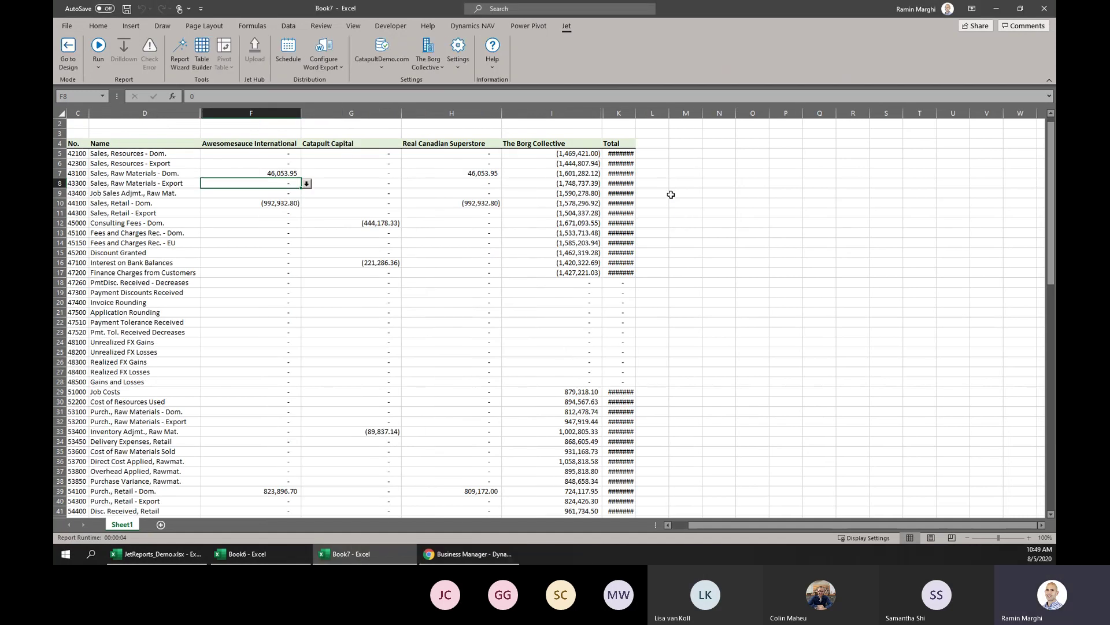
pyautogui.doubleClick(639, 115)
pyautogui.click(811, 196)
# Inspect the subtotal formulas in K7 and K6 of the Total column.
pyautogui.click(621, 173)
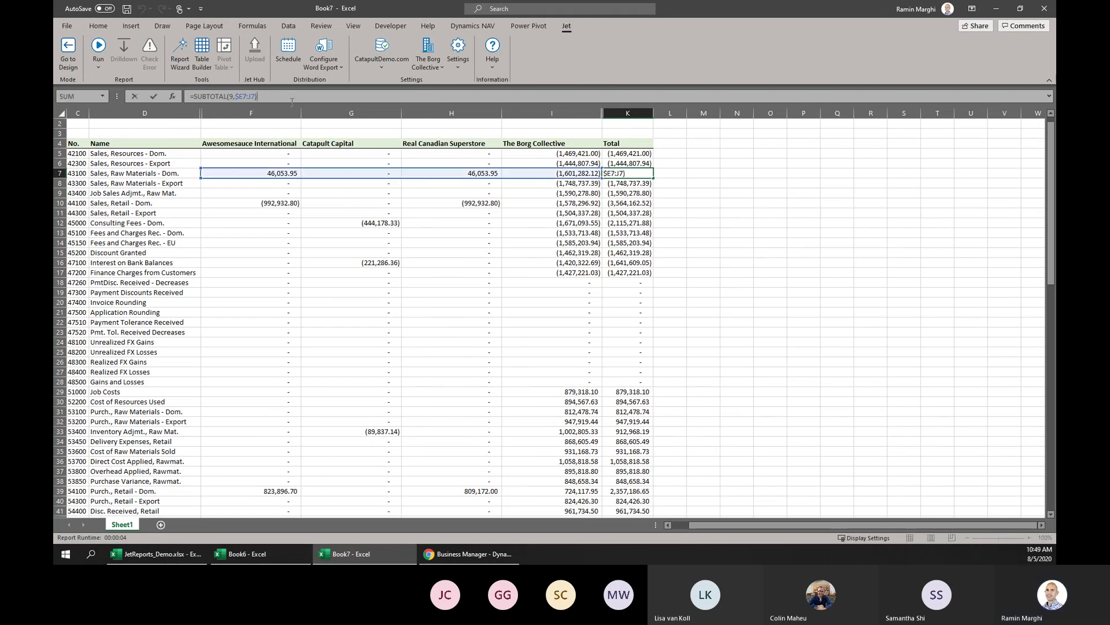
pyautogui.press('Down')
pyautogui.click(632, 164)
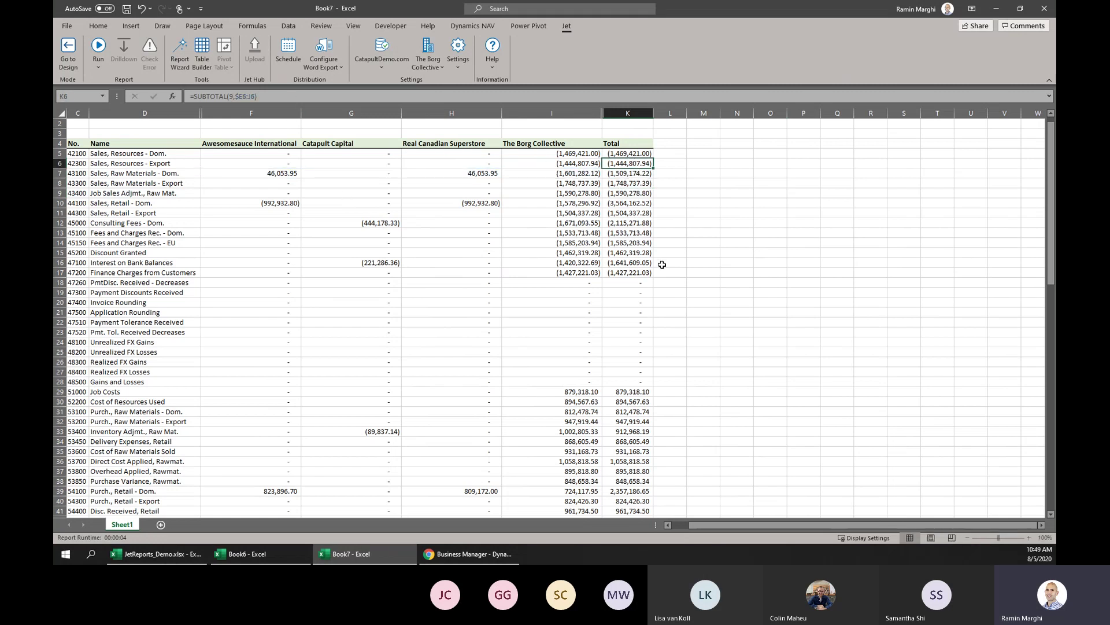
# Enter the headings Eliminations in L4 and Total Toal in M4, with the formula =K5+L5 in M5.
pyautogui.click(665, 145)
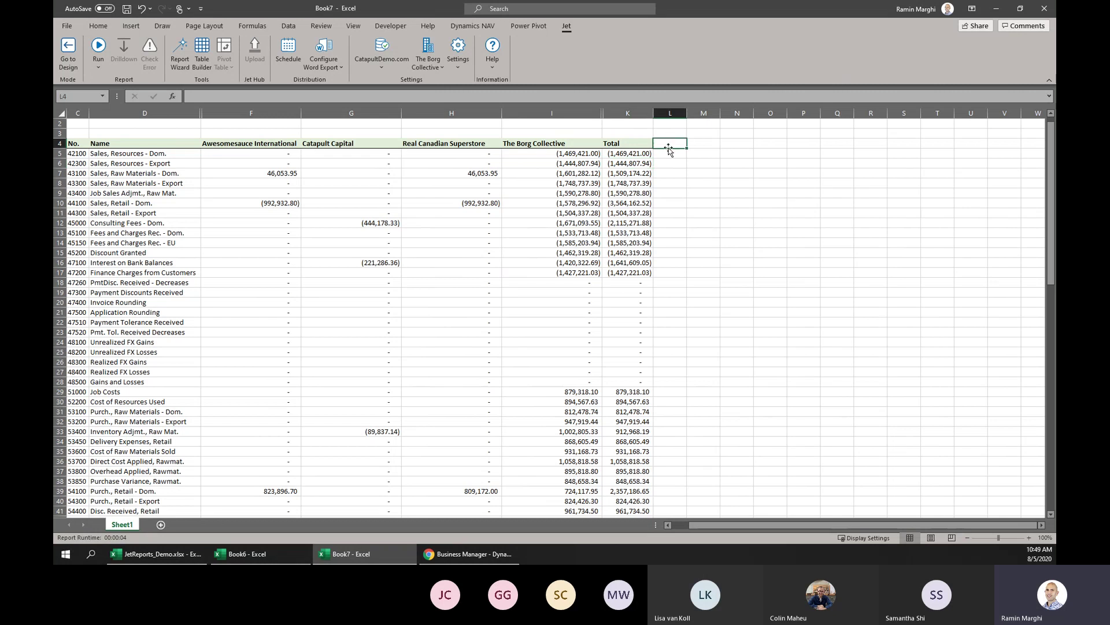
pyautogui.write('Eliminati')
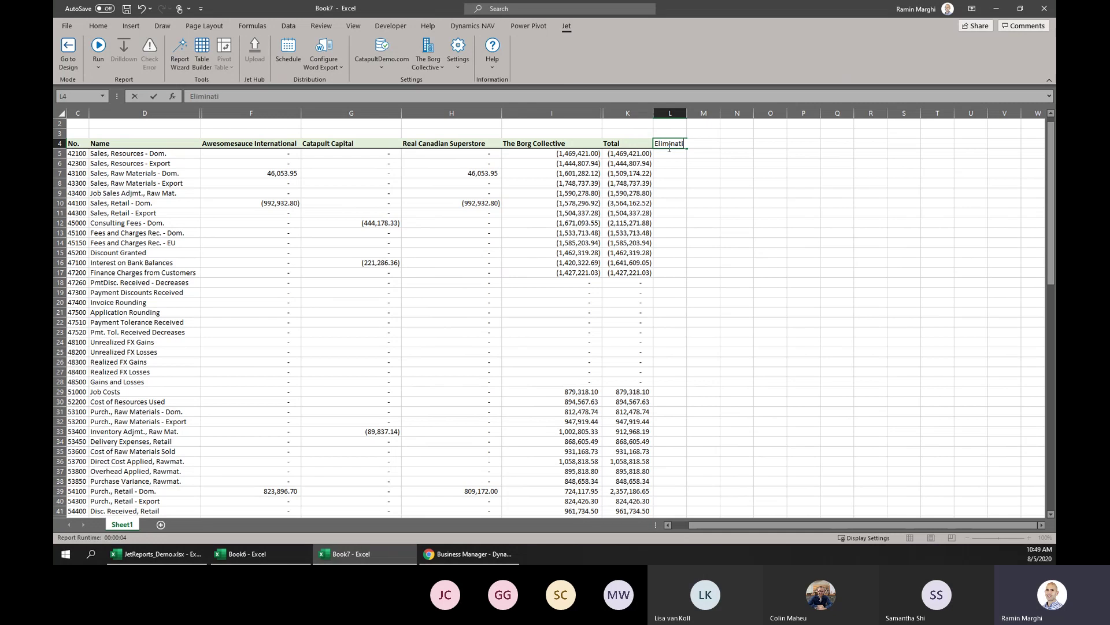
pyautogui.write('ons')
pyautogui.press('Tab')
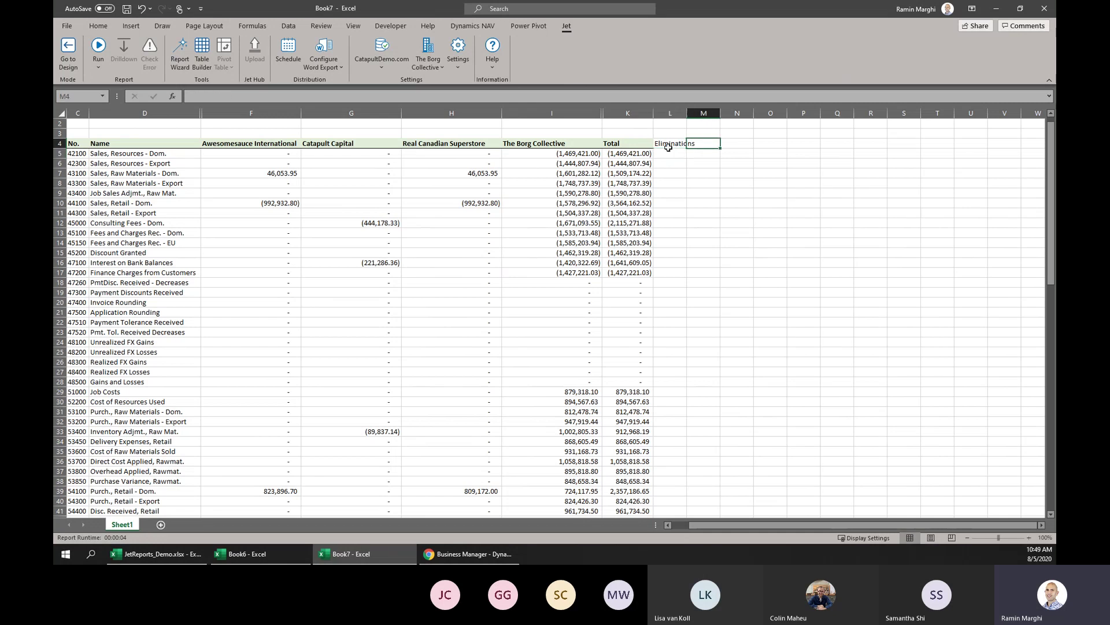
pyautogui.write('Total Toal')
pyautogui.press('Return')
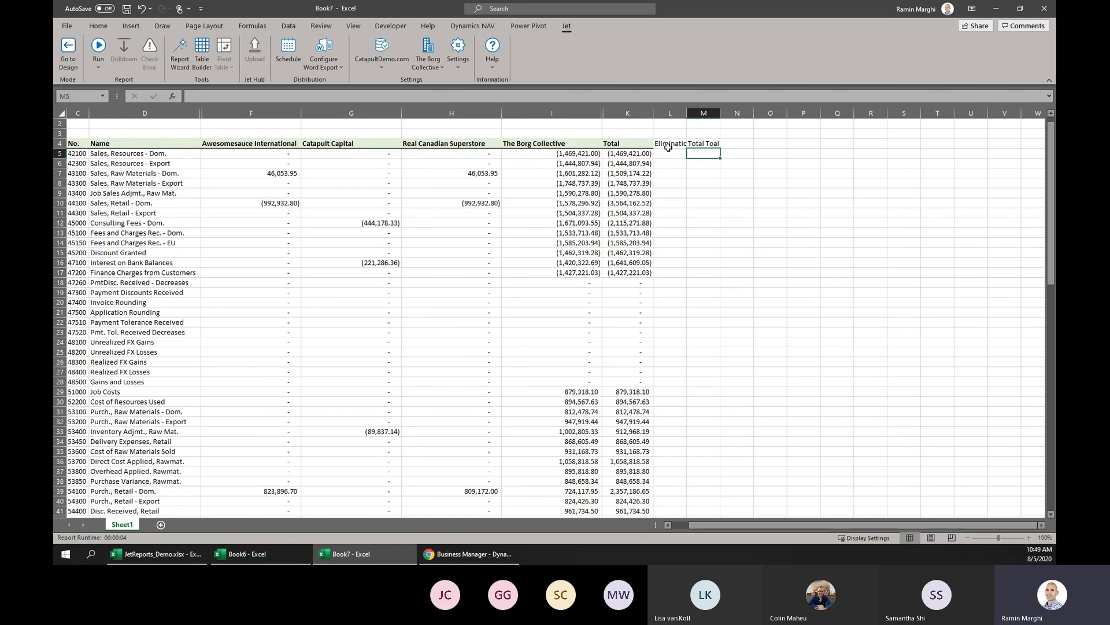
pyautogui.write('=K5+L5')
pyautogui.press('Return')
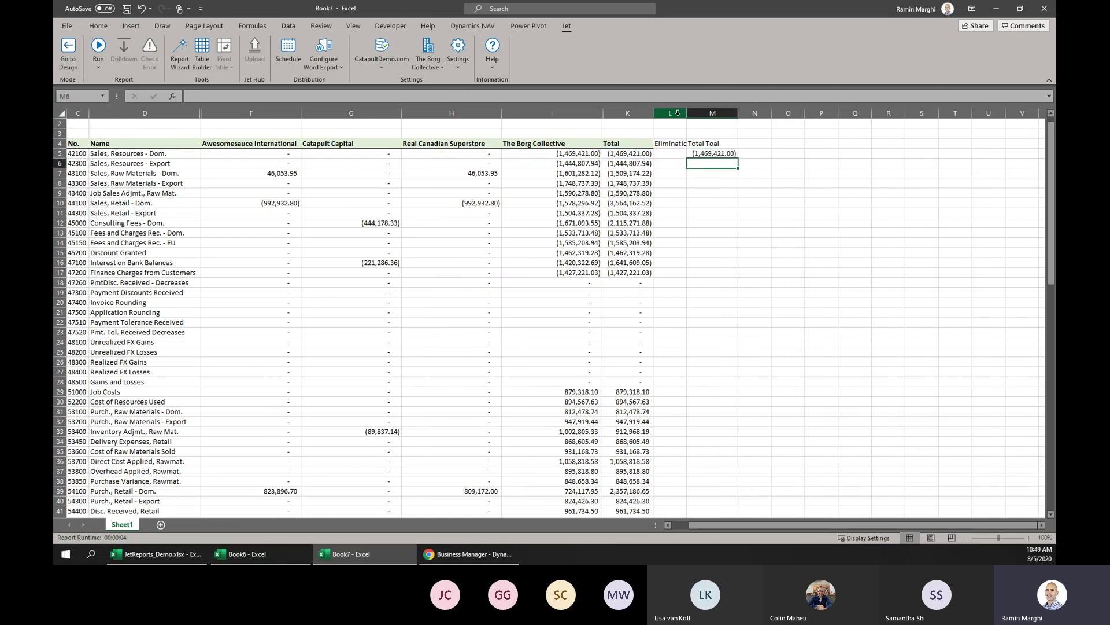
# Delete the trial columns L and M beside the Total column.
pyautogui.moveTo(678, 113); pyautogui.dragTo(702, 114)
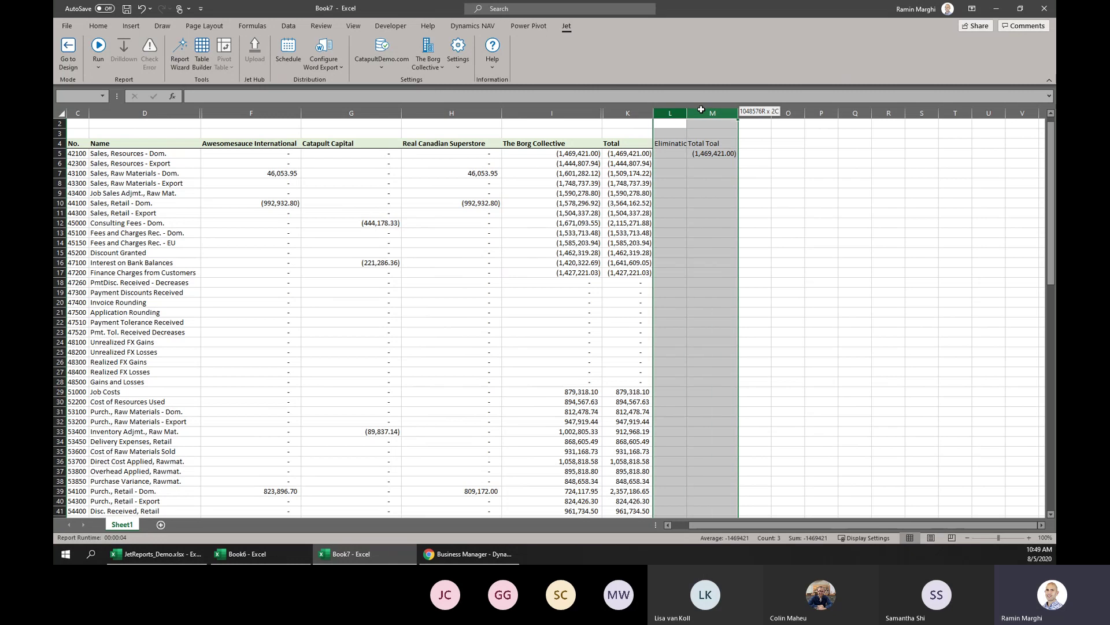
pyautogui.rightClick(703, 114)
pyautogui.click(730, 211)
pyautogui.click(717, 202)
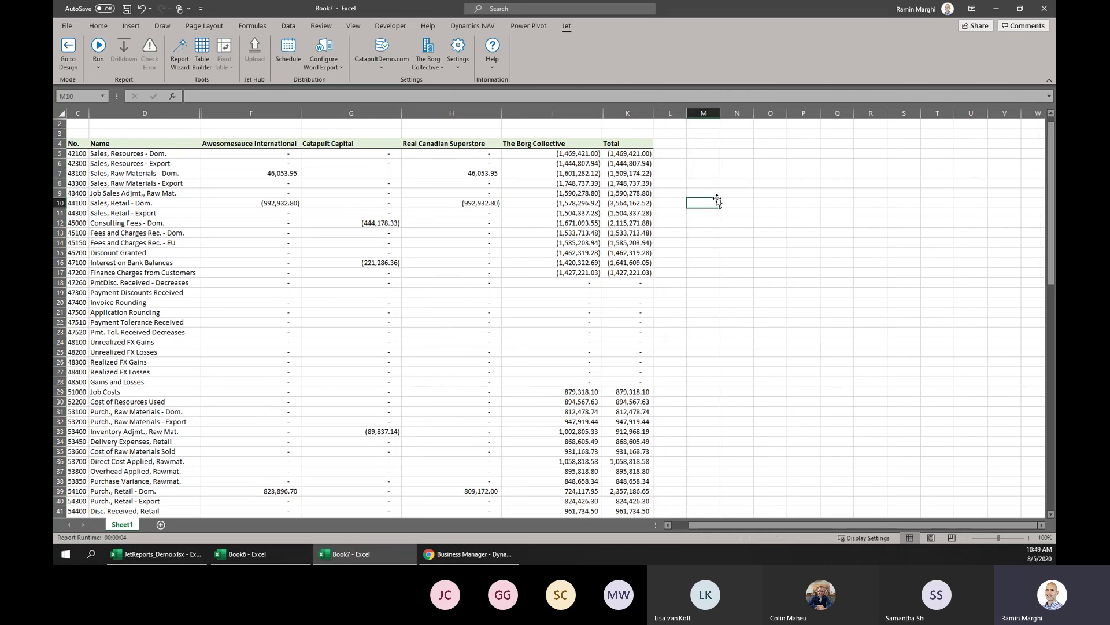
# Enter the text Test in L7, beside the Total column of the generated report.
pyautogui.click(670, 143)
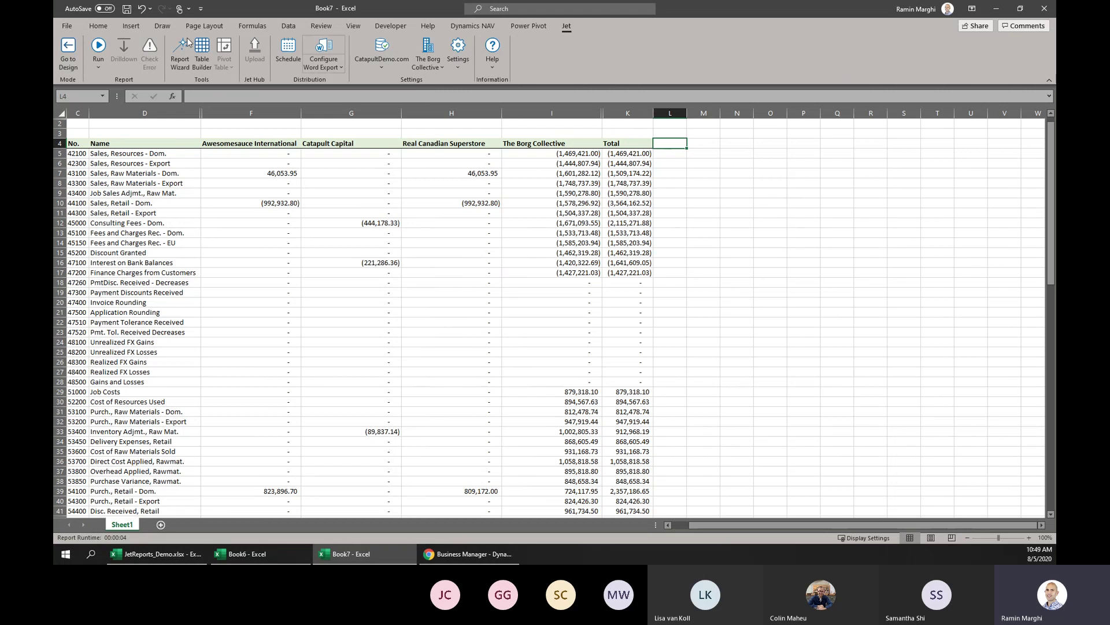
pyautogui.click(670, 173)
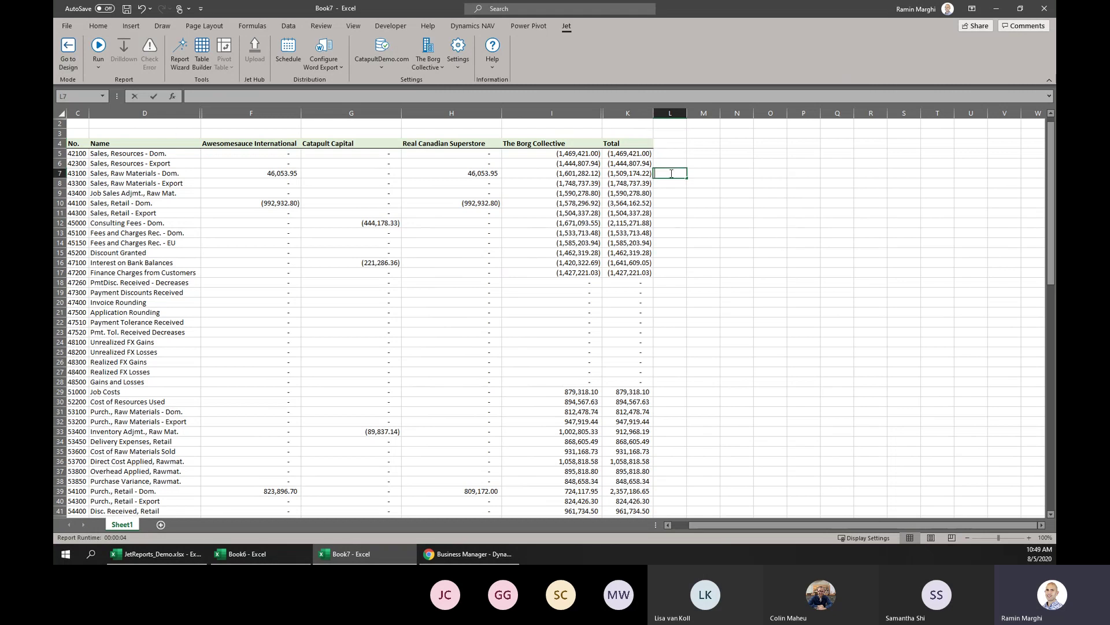
pyautogui.write('Test')
pyautogui.press('Return')
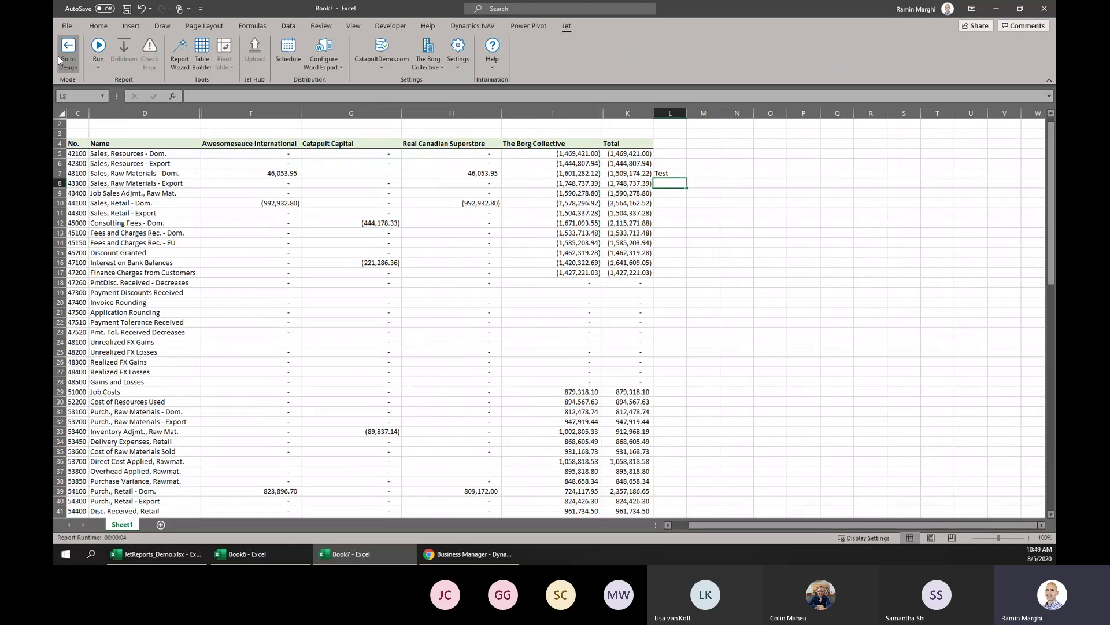
# Clear the text Test from L7, beside the Total column of the generated report.
pyautogui.click(59, 163)
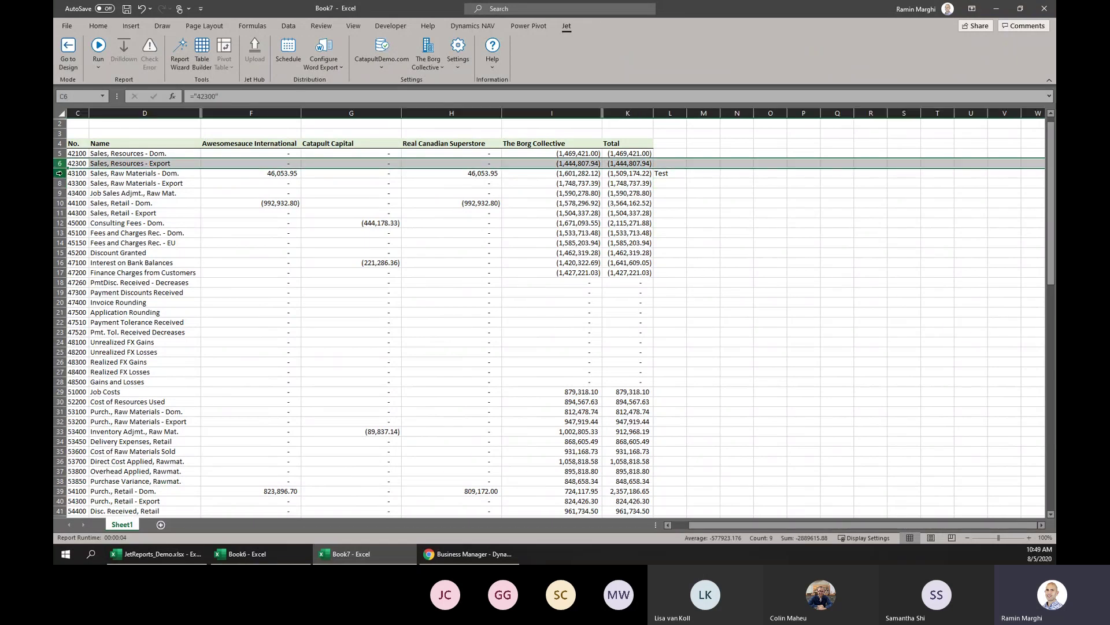
pyautogui.click(59, 172)
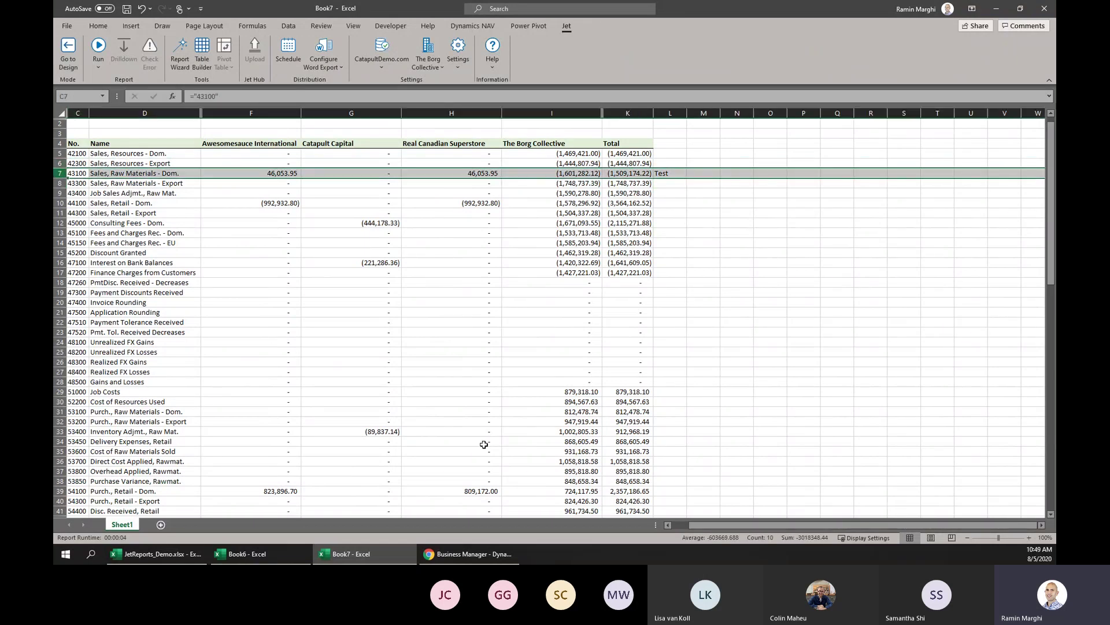
pyautogui.click(59, 153)
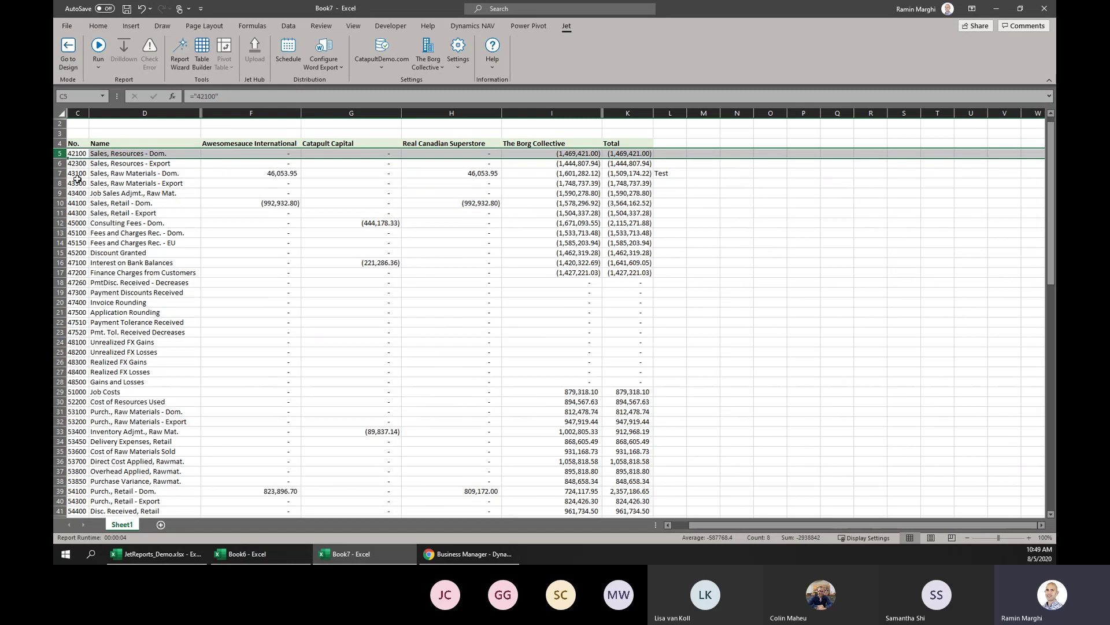
pyautogui.click(673, 174)
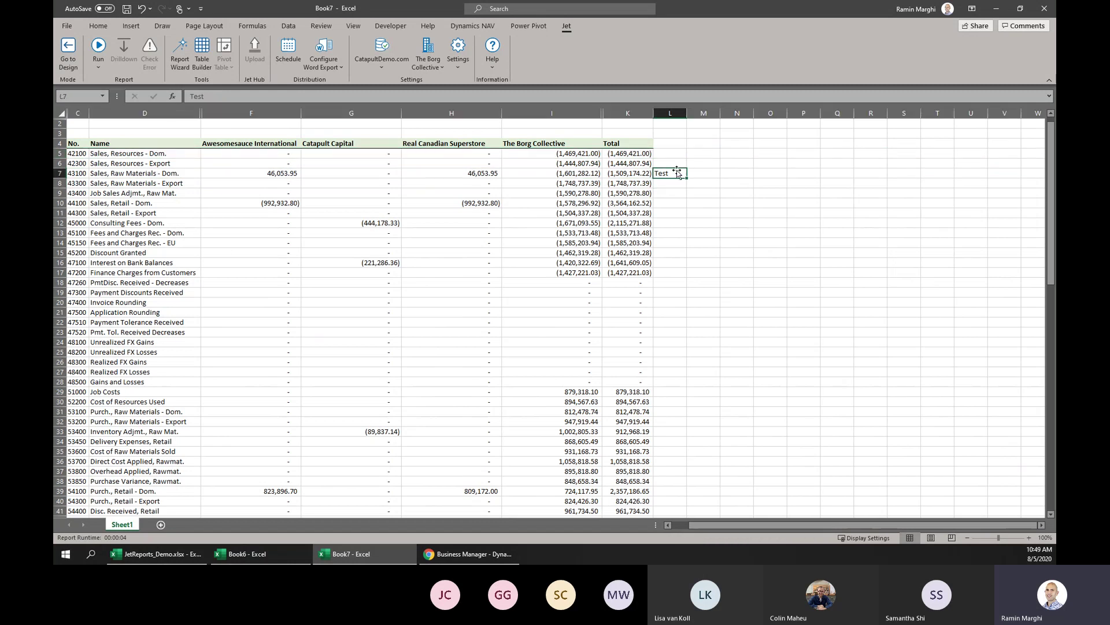
pyautogui.rightClick(677, 113)
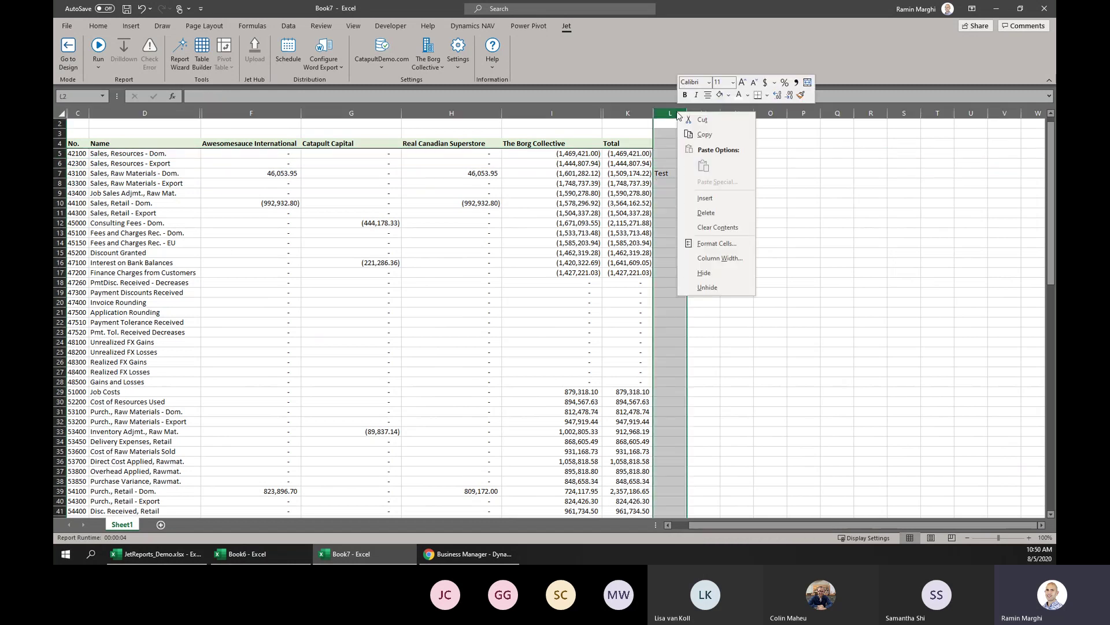
pyautogui.press('Escape')
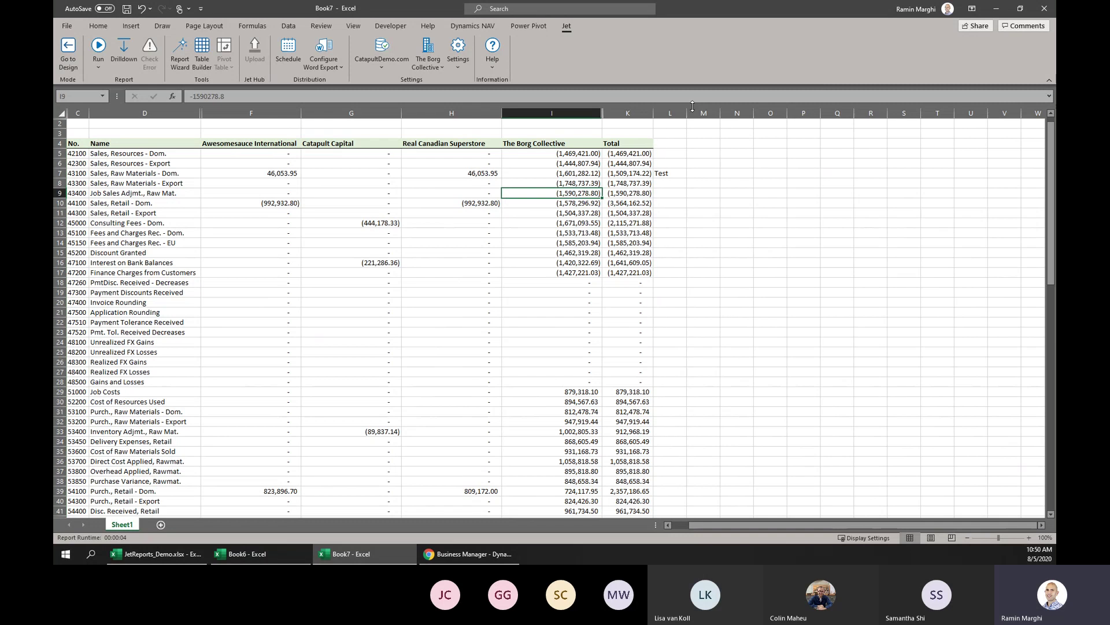
pyautogui.press('Delete')
pyautogui.click(724, 234)
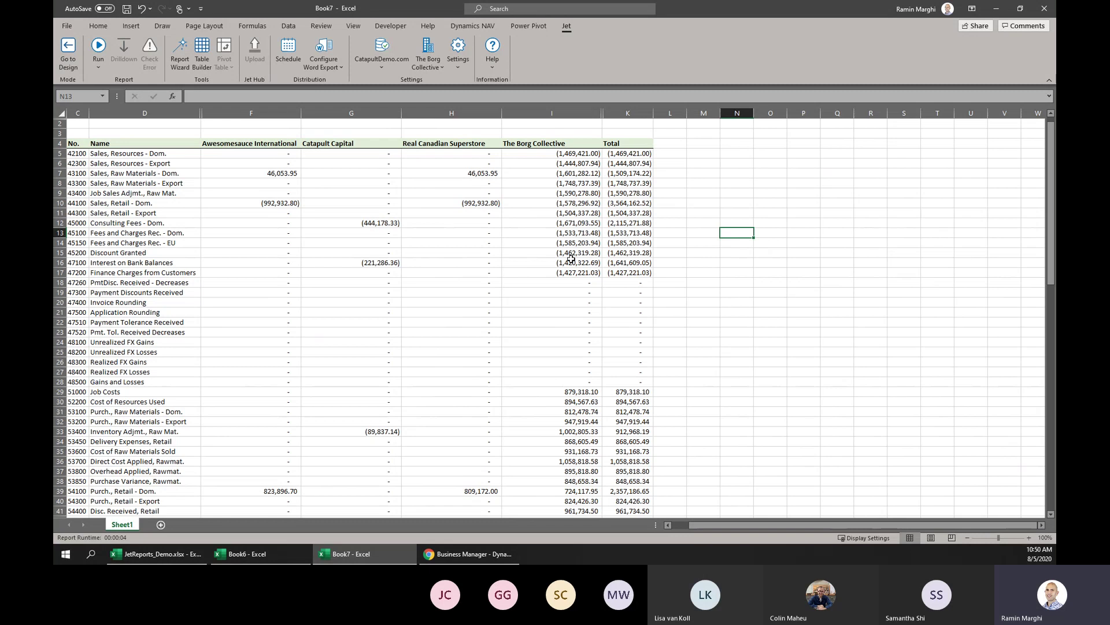
# Drill down on the Awesomesauce International balance for Sales, Retail - Dom., look through its G/L entries, and close the drilldown.
pyautogui.click(132, 205)
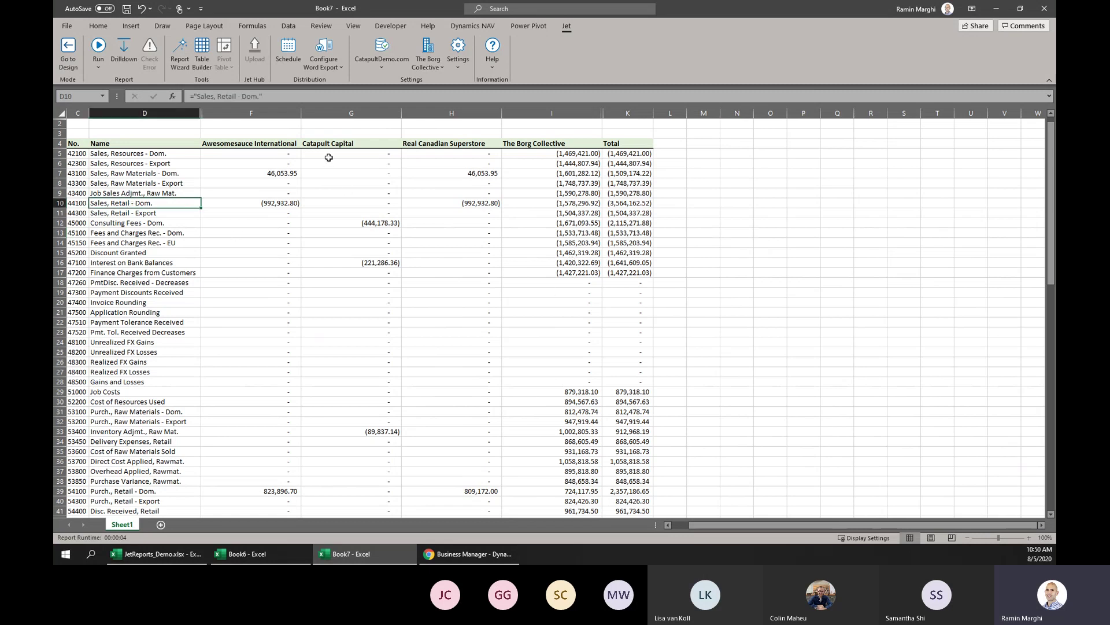
pyautogui.click(384, 222)
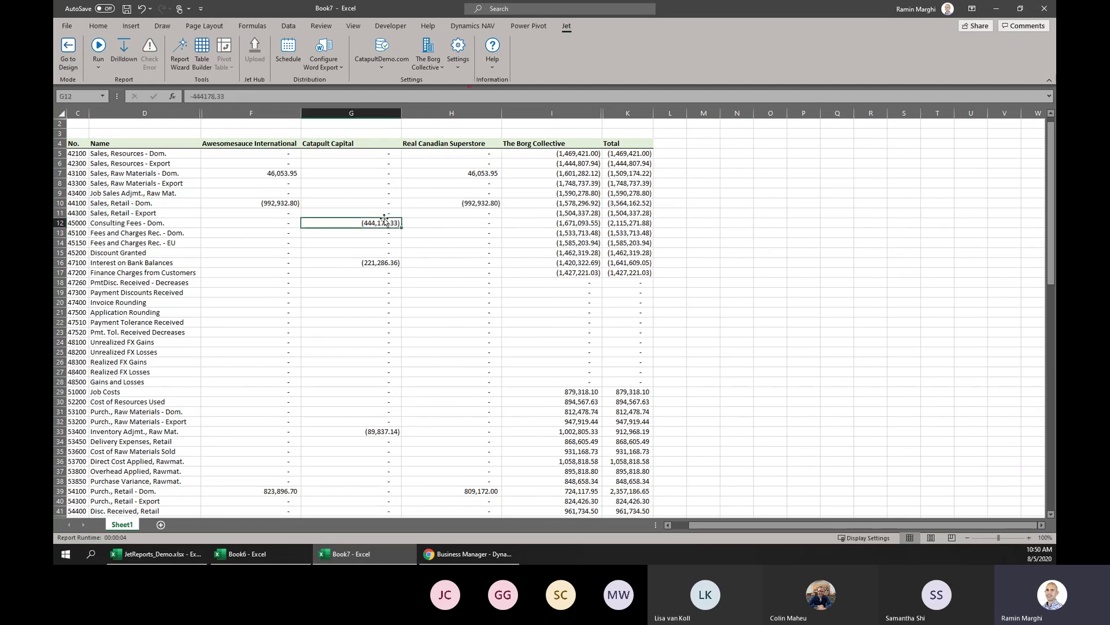
pyautogui.click(266, 203)
pyautogui.click(130, 52)
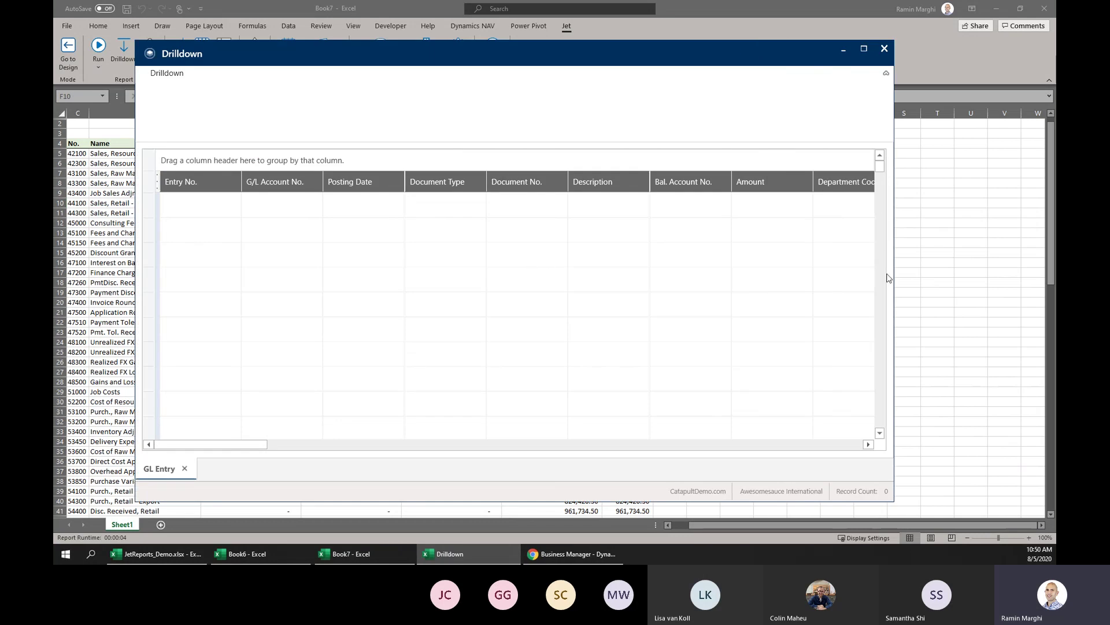
pyautogui.moveTo(879, 172); pyautogui.dragTo(880, 428)
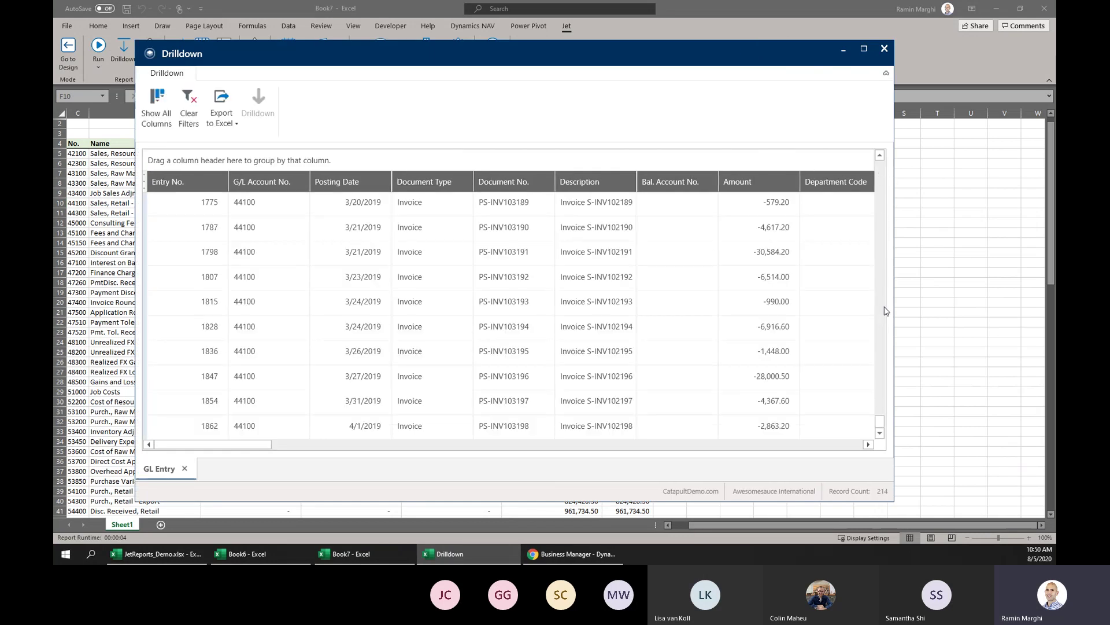
pyautogui.click(596, 302)
pyautogui.scroll(10, 617, 266)
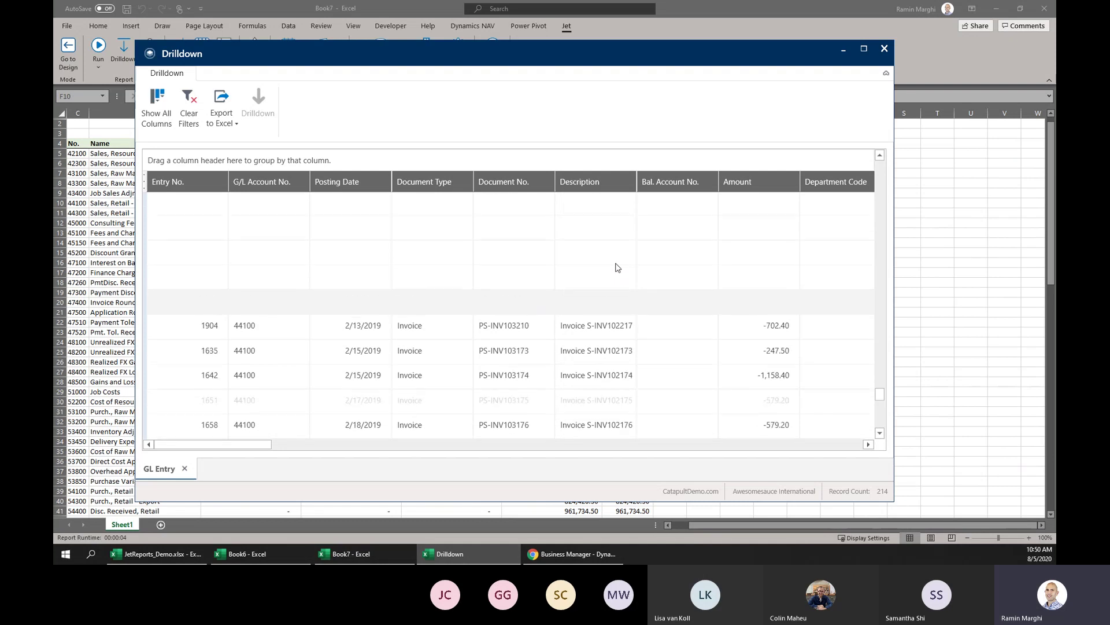
pyautogui.click(883, 50)
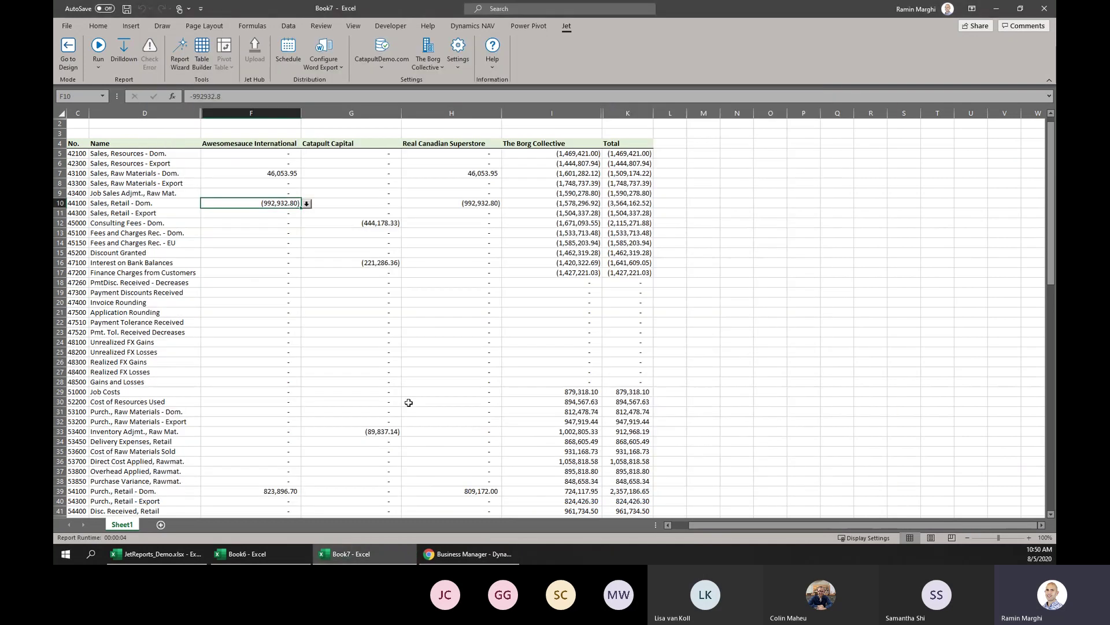
# Make the Total column amounts in K5:K31 bold.
pyautogui.click(389, 319)
pyautogui.scroll(-5, 420, 426)
pyautogui.scroll(5, 421, 426)
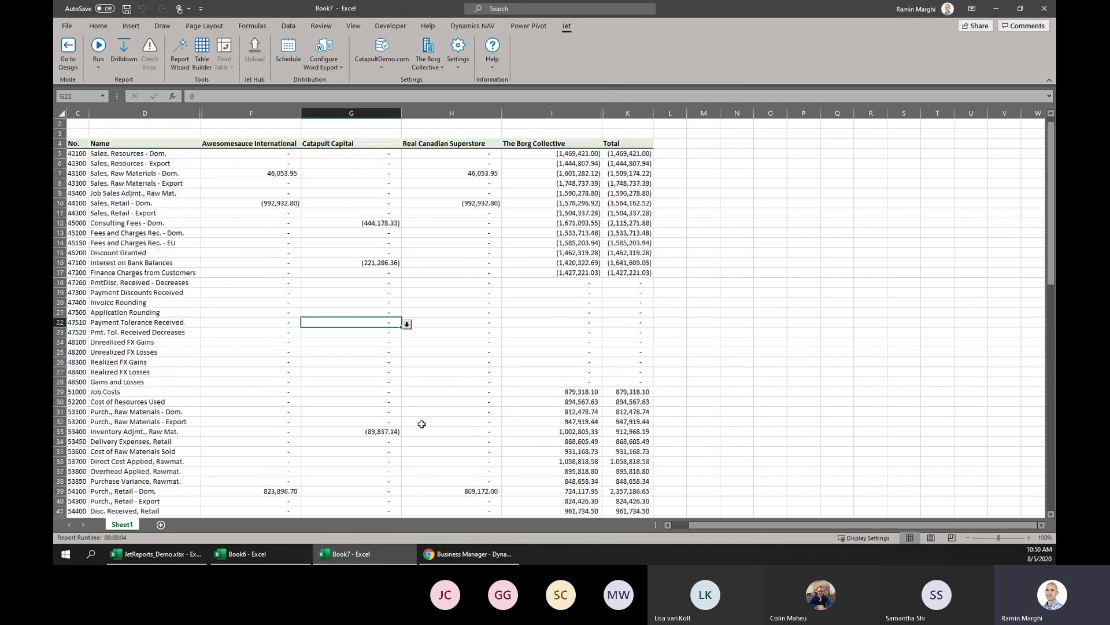
pyautogui.moveTo(630, 153); pyautogui.dragTo(629, 412)
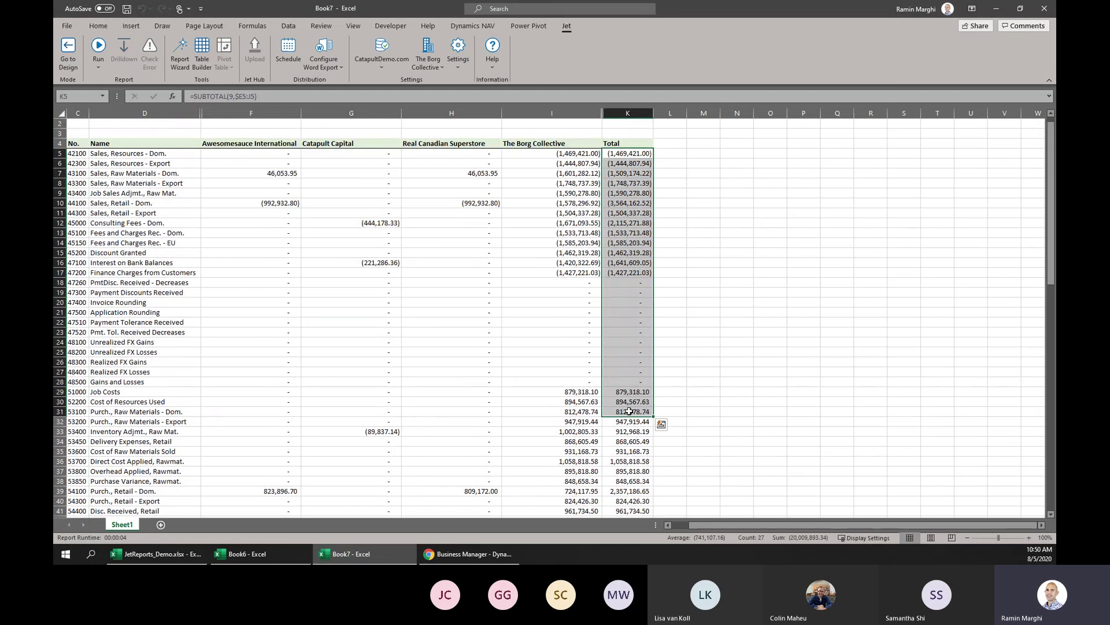
pyautogui.hotkey('ctrl', 'b')
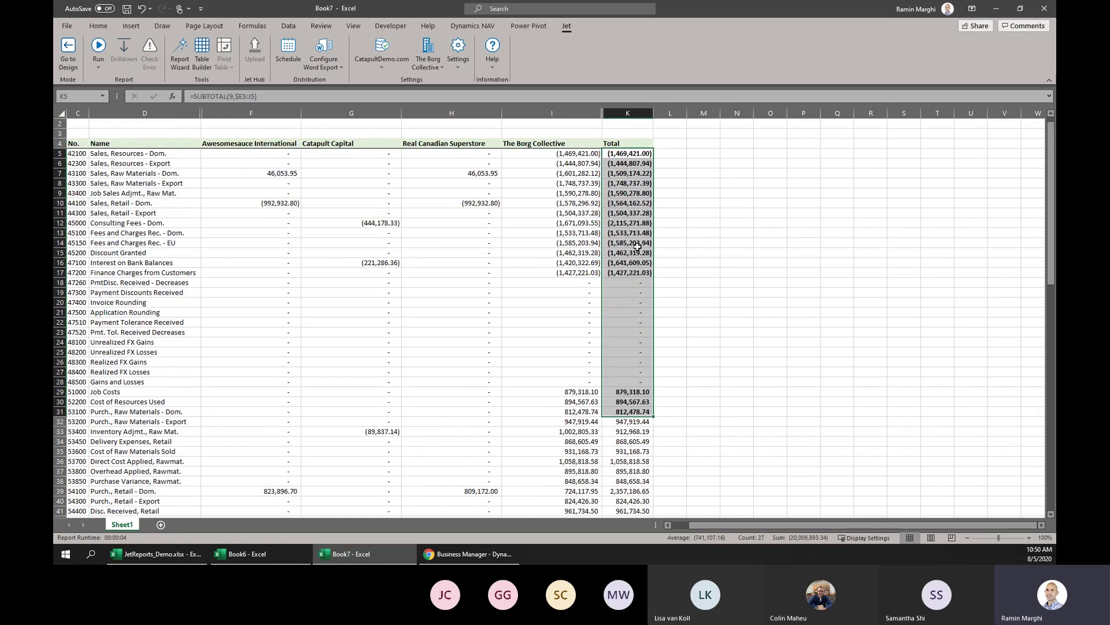
pyautogui.click(267, 227)
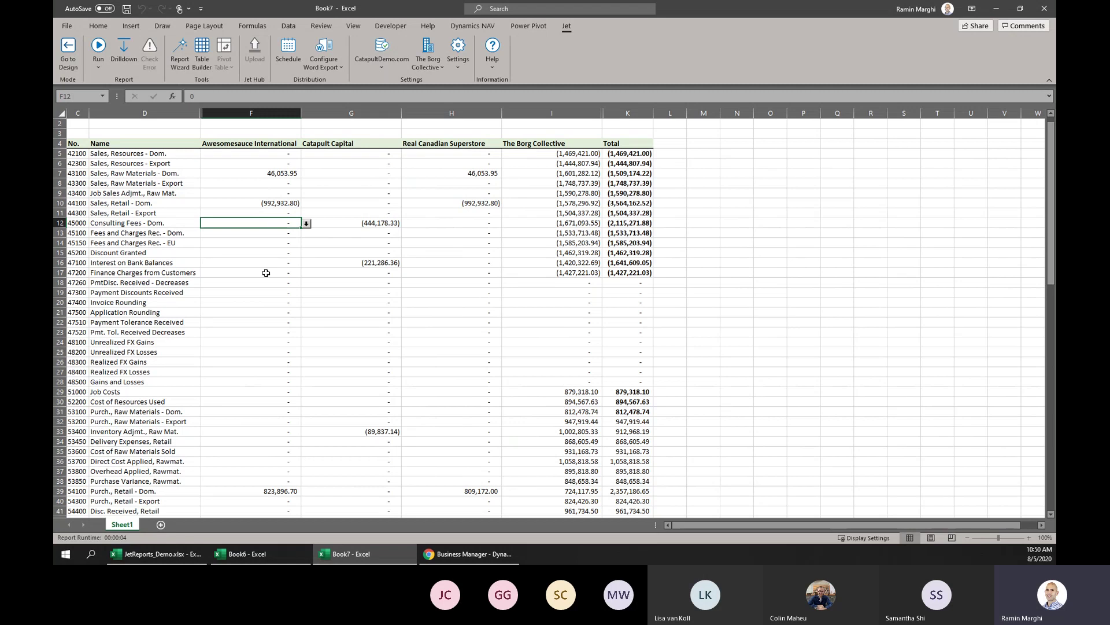
pyautogui.scroll(-12, 265, 272)
pyautogui.scroll(11, 266, 273)
pyautogui.scroll(1, 265, 272)
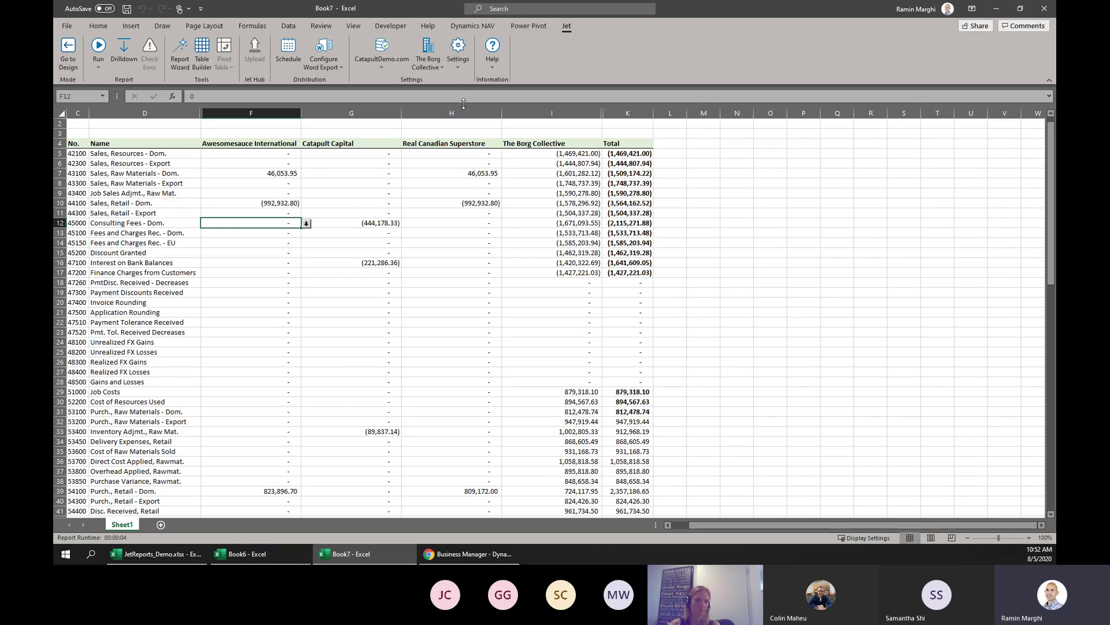
# Examine the database types offered for adding a new data source in the Data Source Settings, and cancel without adding one.
pyautogui.click(459, 67)
pyautogui.click(495, 94)
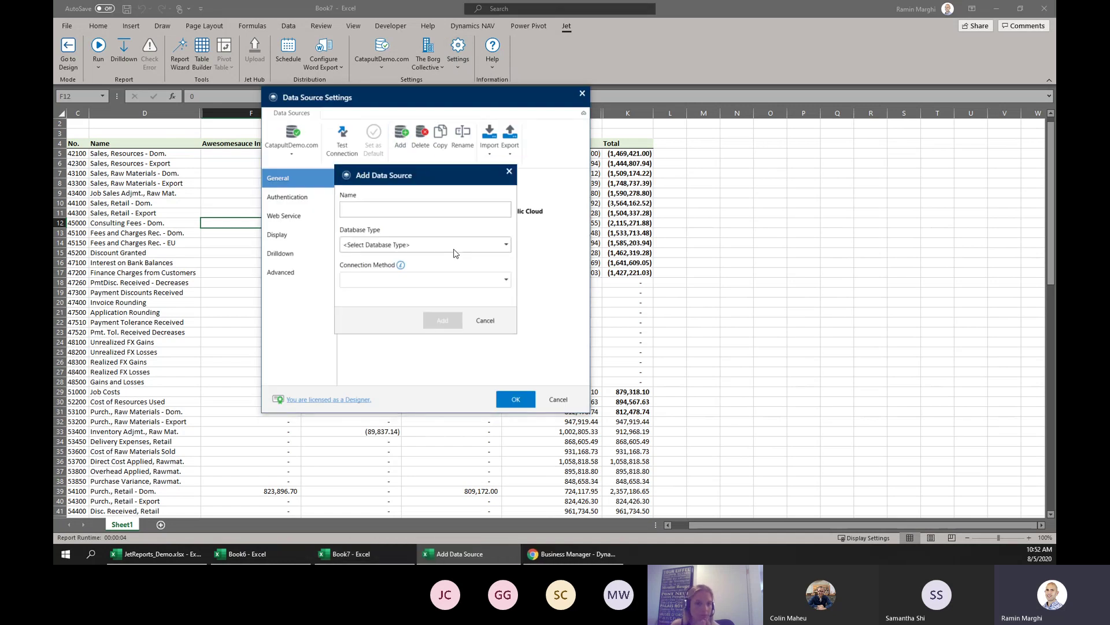
pyautogui.click(457, 247)
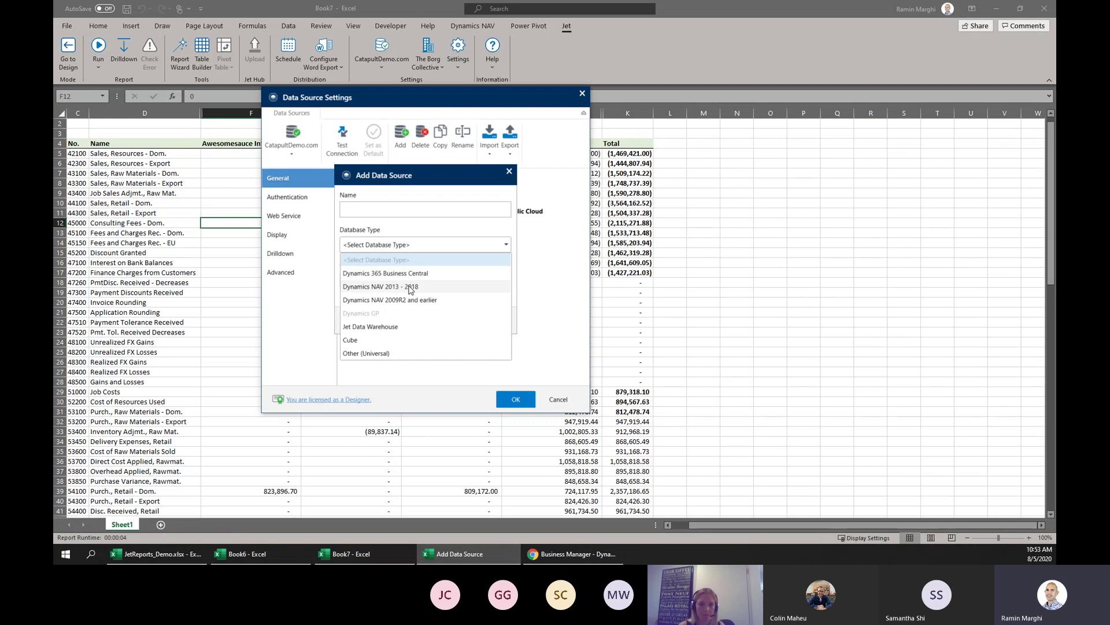
pyautogui.click(470, 191)
pyautogui.click(501, 319)
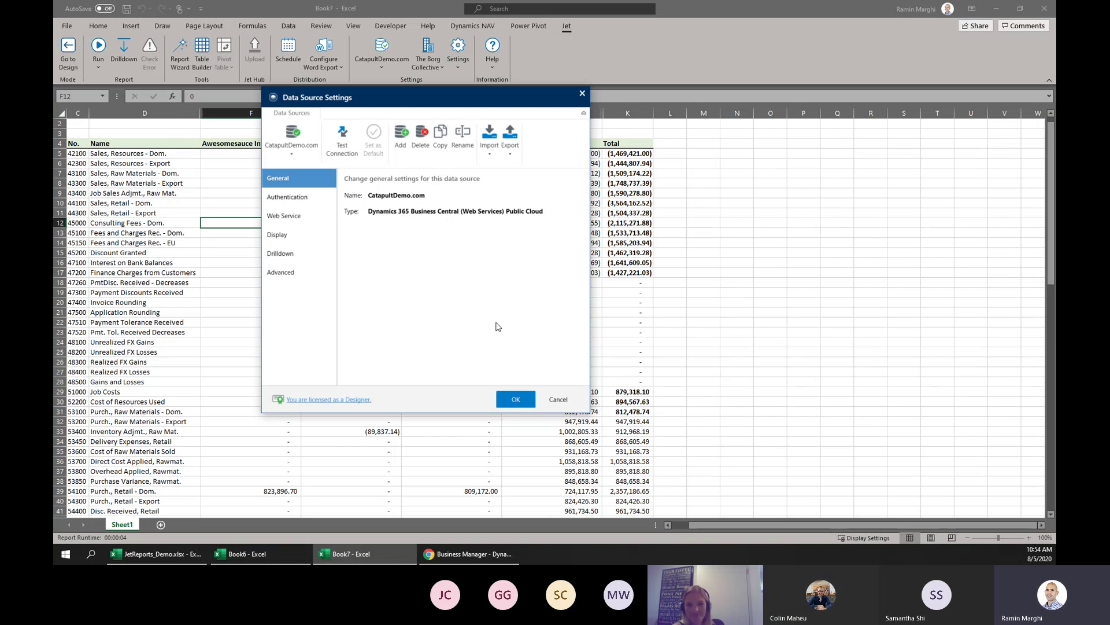
pyautogui.click(567, 401)
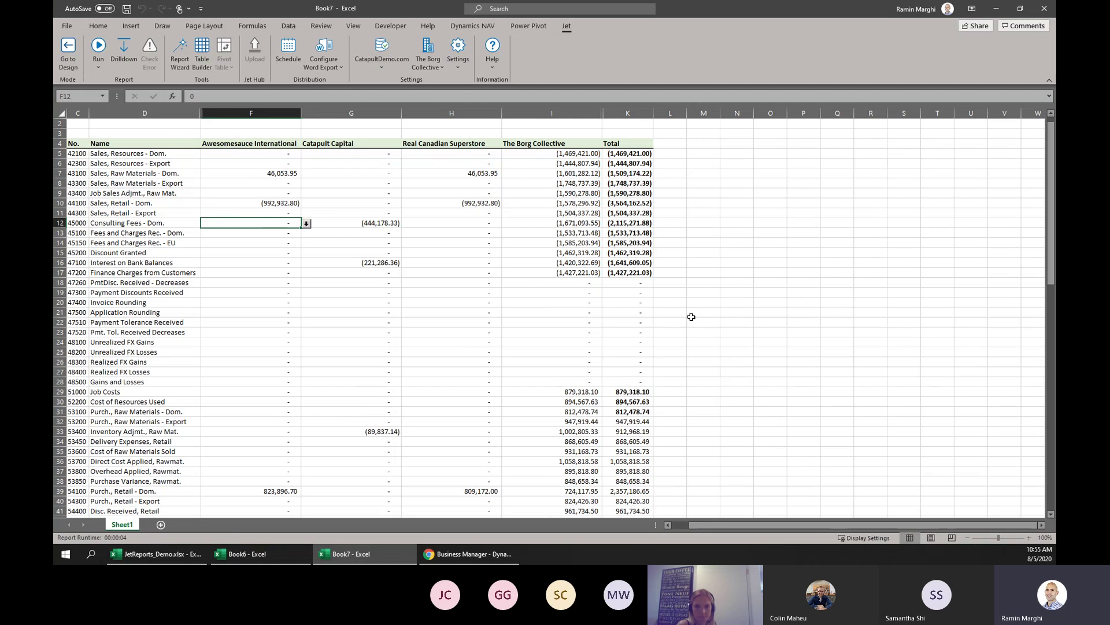
# Return the report to design mode and inspect the NL Rows formula in B5.
pyautogui.click(746, 323)
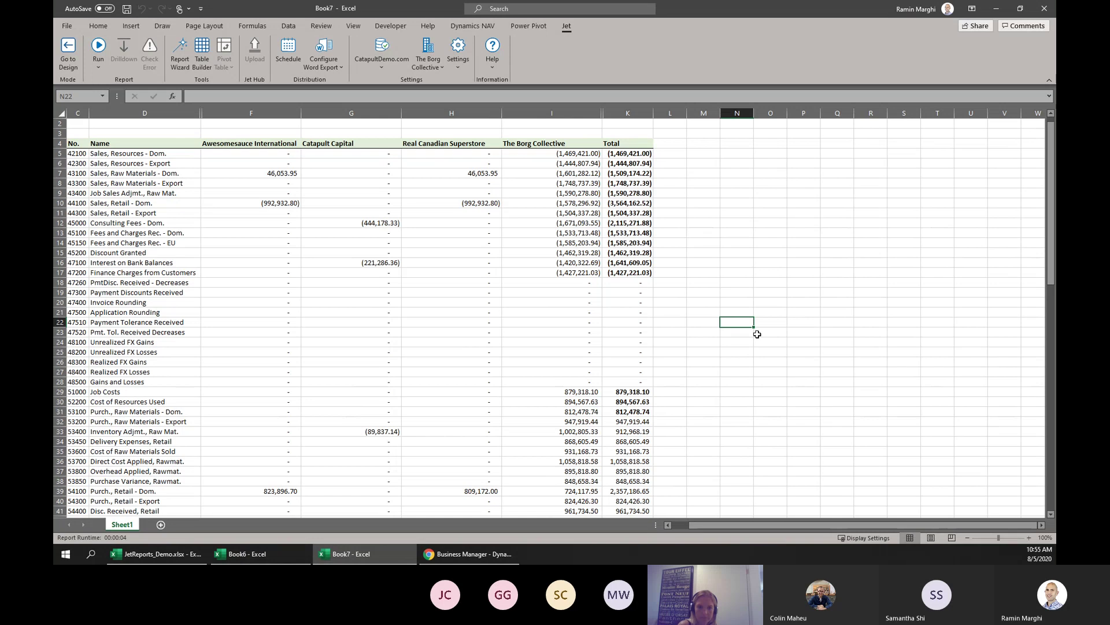
pyautogui.click(67, 55)
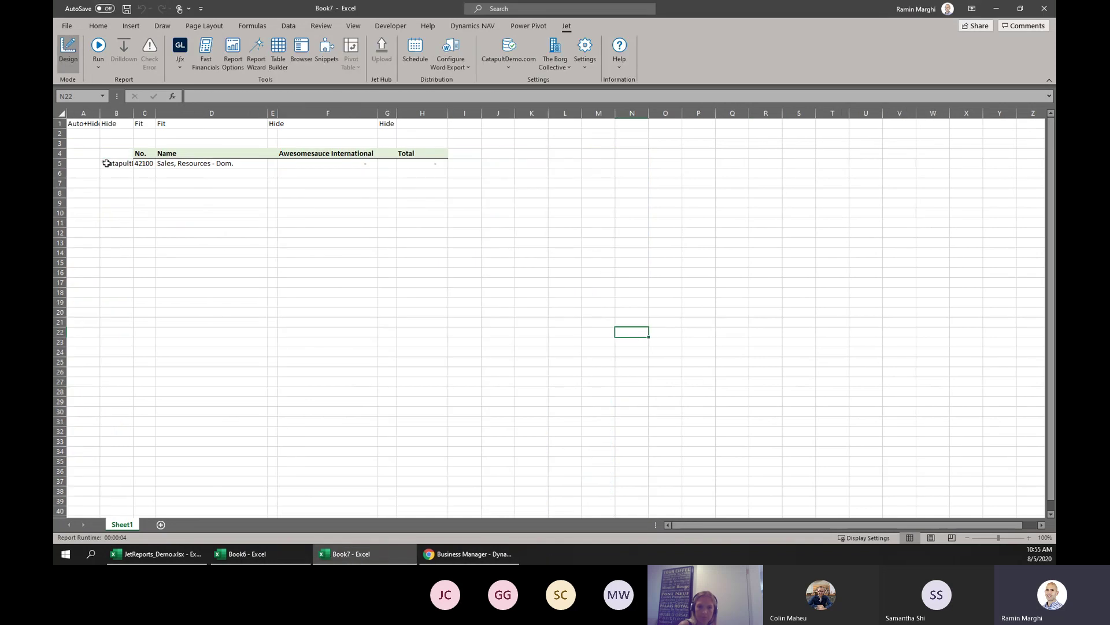
pyautogui.click(107, 164)
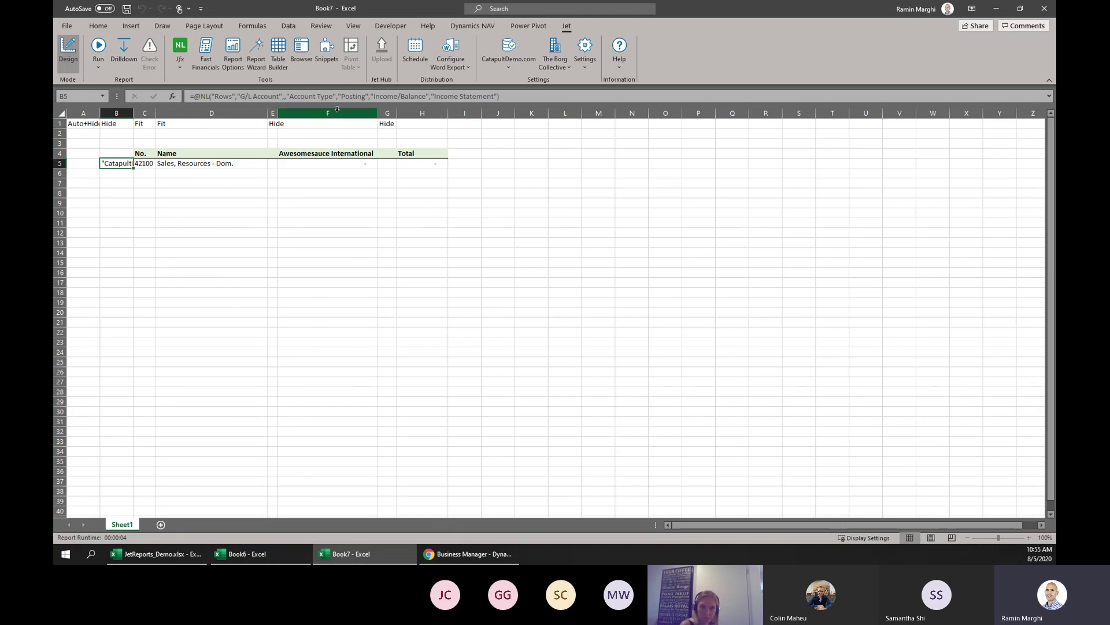
# Enter the G/L account filter 42100|61550|71520 in B9.
pyautogui.click(117, 206)
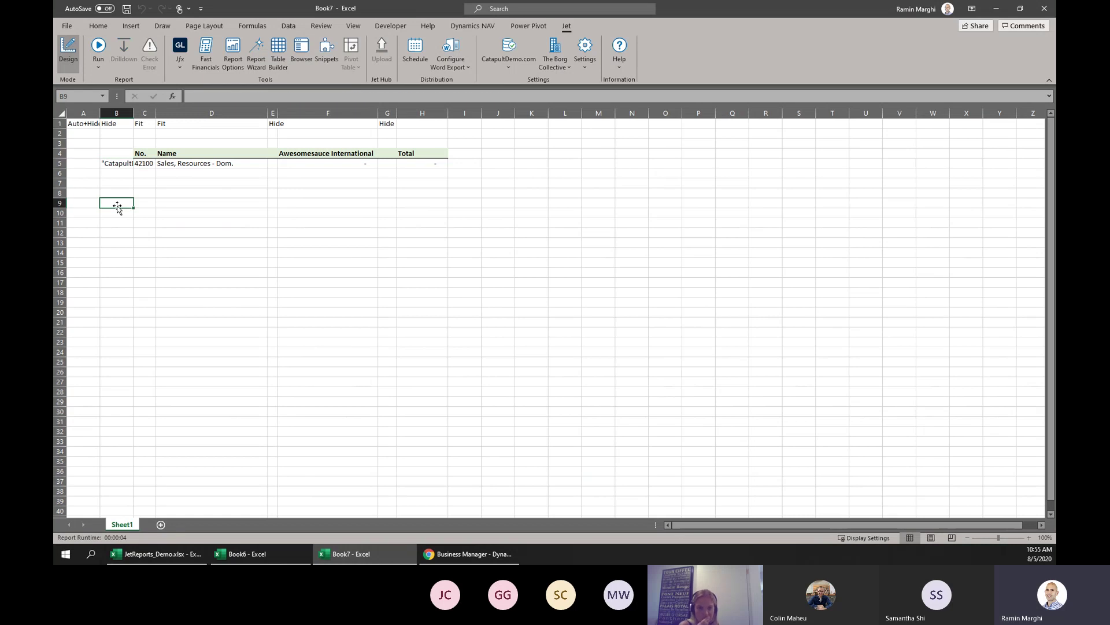
pyautogui.write('42100')
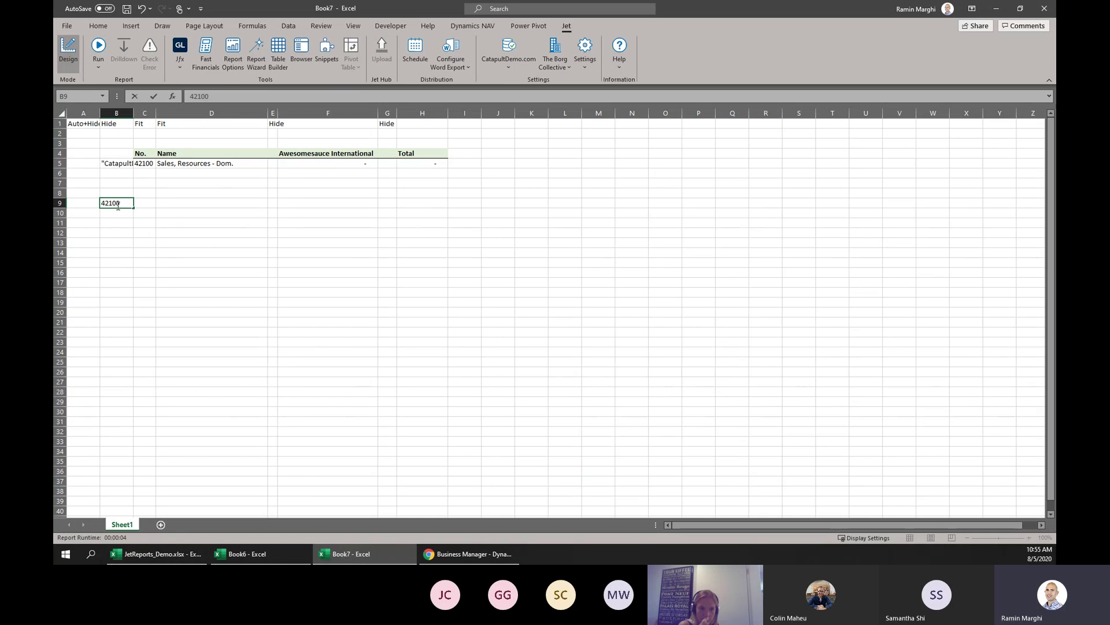
pyautogui.doubleClick(118, 204)
pyautogui.write('|61550')
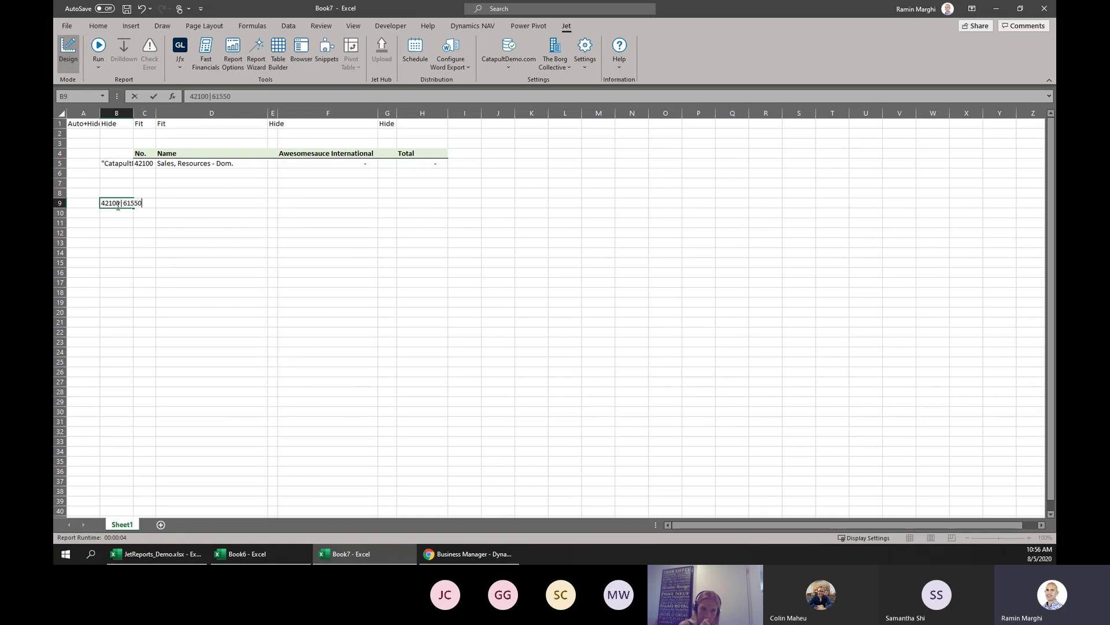
pyautogui.write('|71520')
pyautogui.press('Tab')
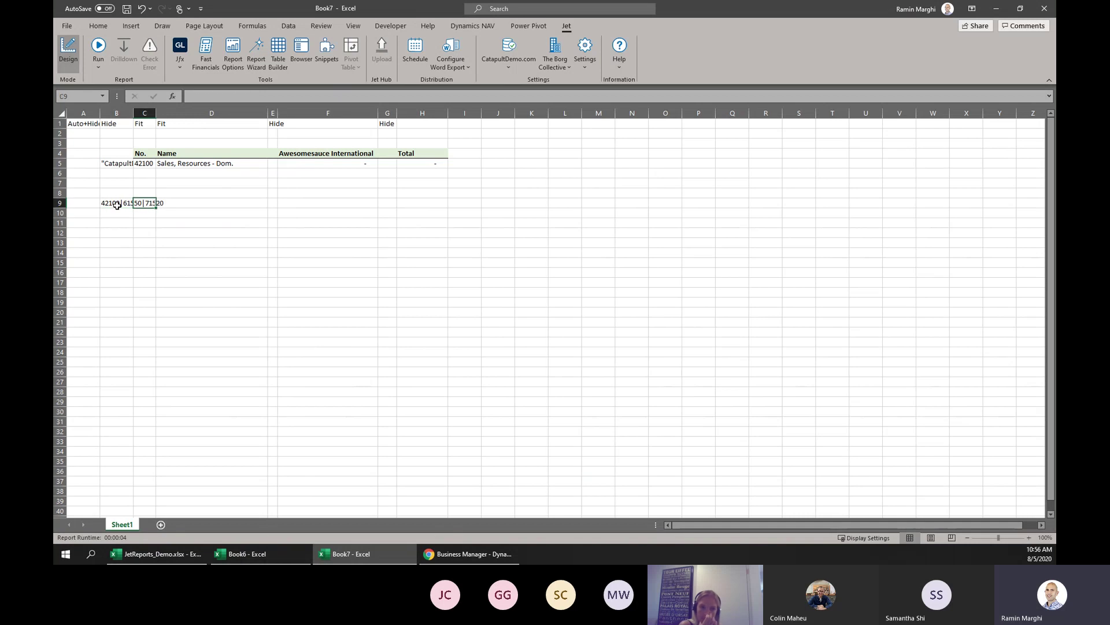
# Enter the label Non-Arm's Length Transactions in C9, beside the account filter.
pyautogui.write('Non')
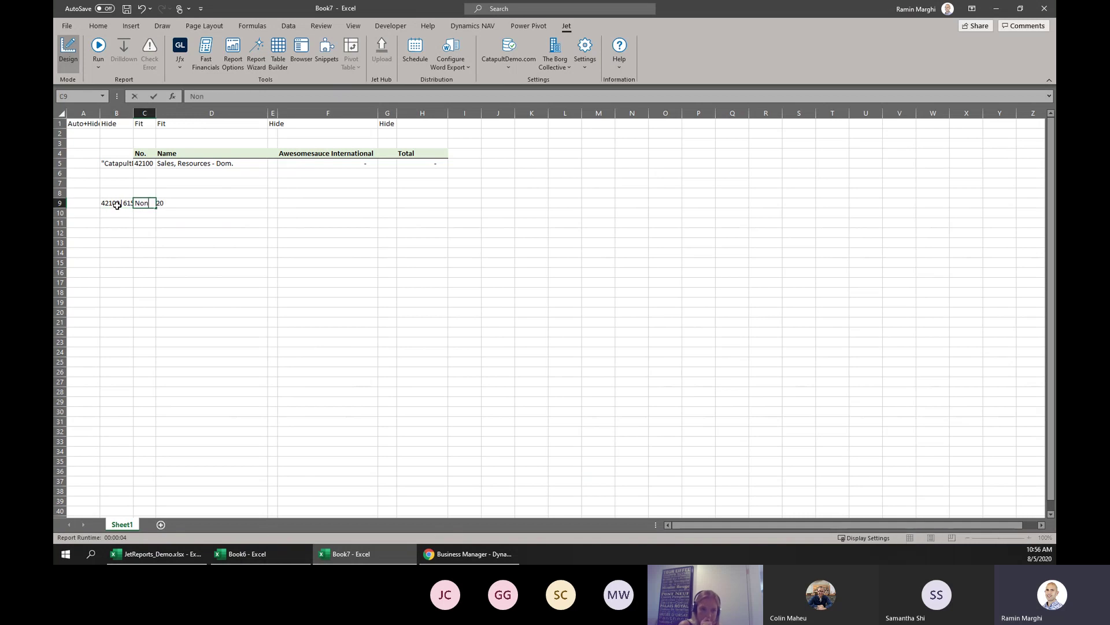
pyautogui.write("-Arm's Length Transactions")
pyautogui.press('Return')
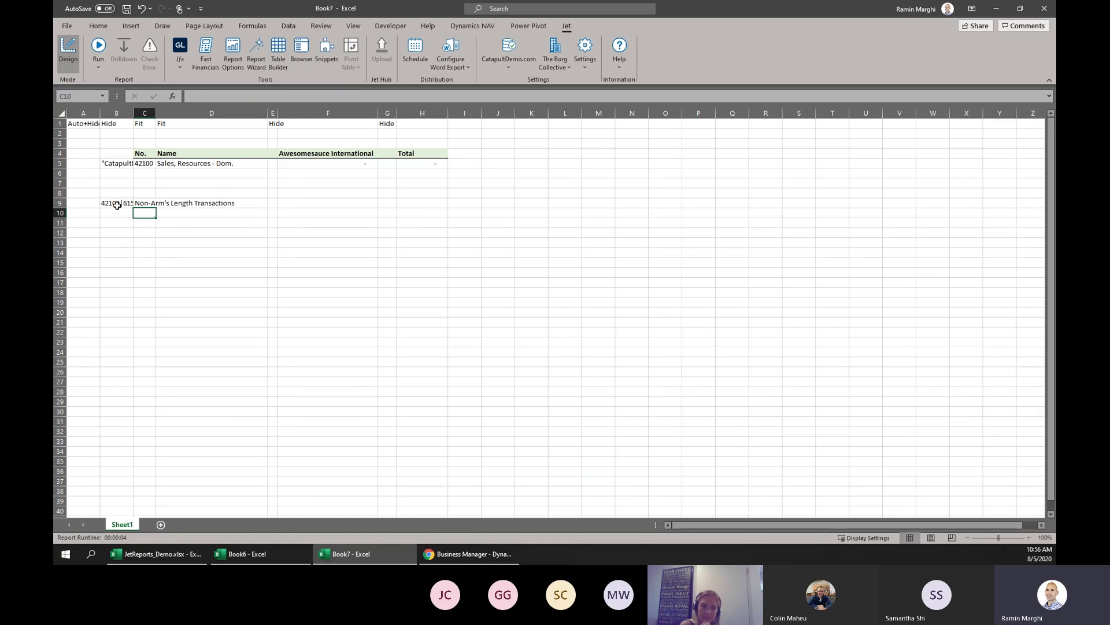
# Enter the formula =NL("Sum","G/L Entry","Amount","G/L Account No.",B9) in D9 to total the filtered accounts.
pyautogui.press('Up')
pyautogui.press('Right')
pyautogui.write('=NL(')
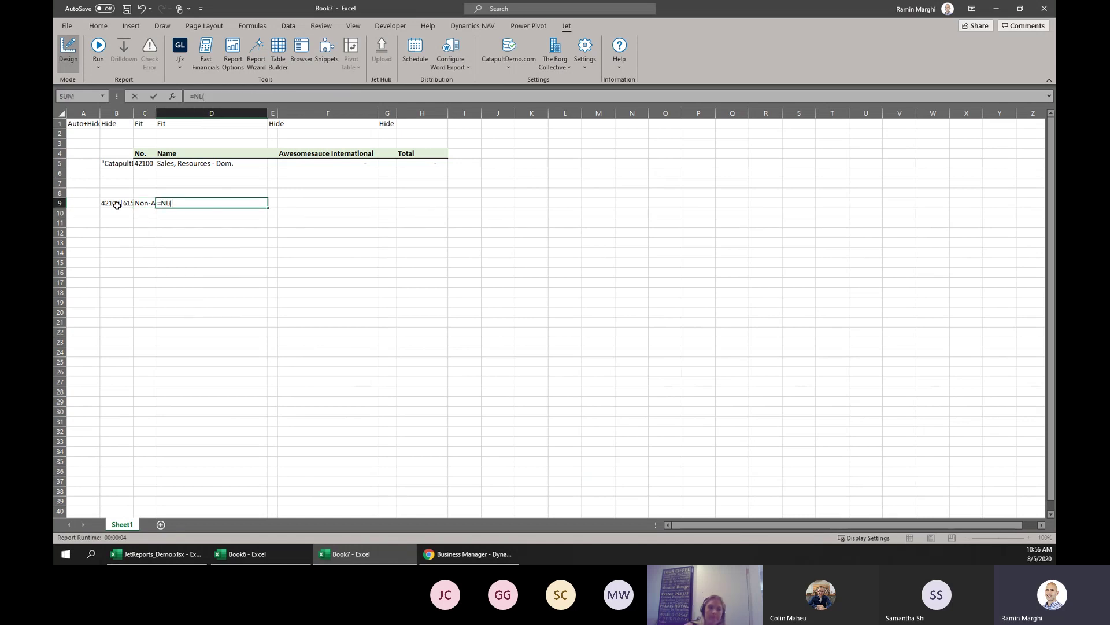
pyautogui.write('"Sum","G/')
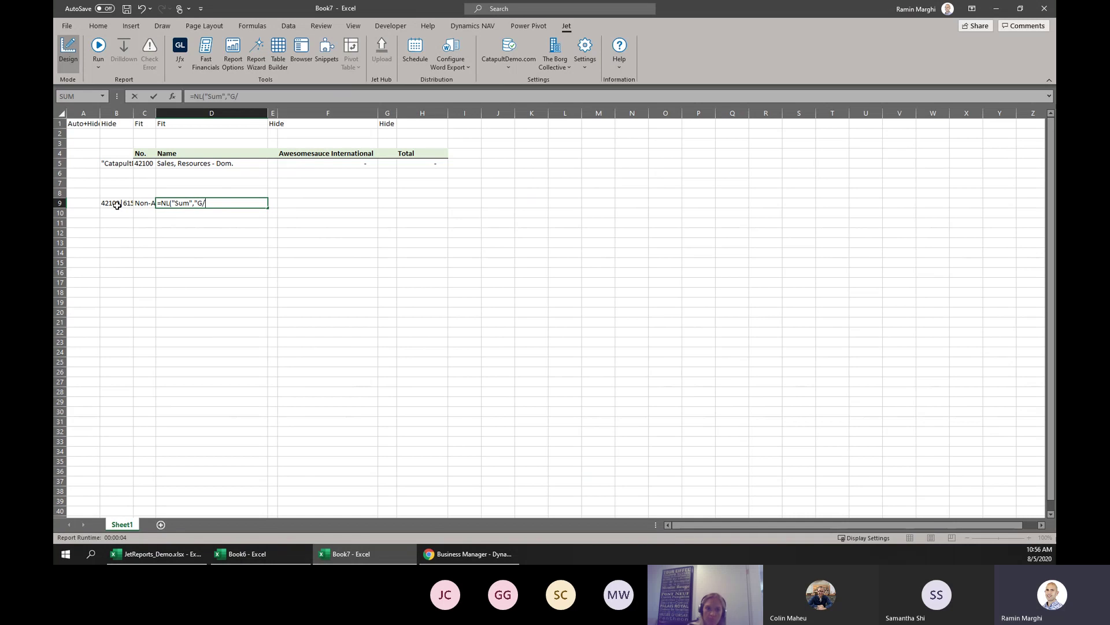
pyautogui.write('L Entry","')
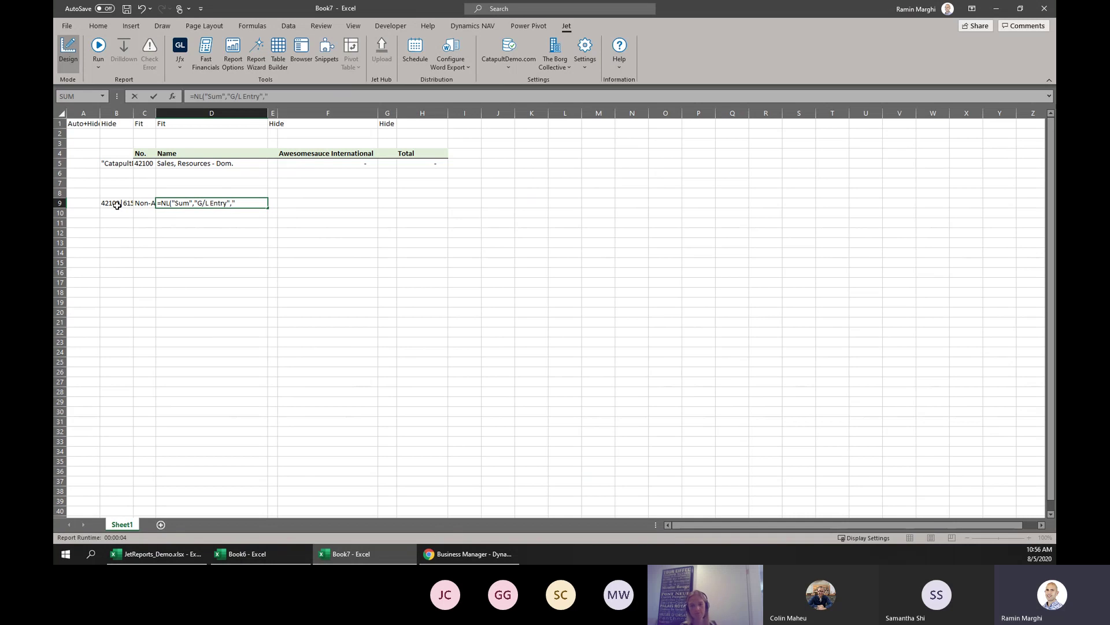
pyautogui.write('Amount","')
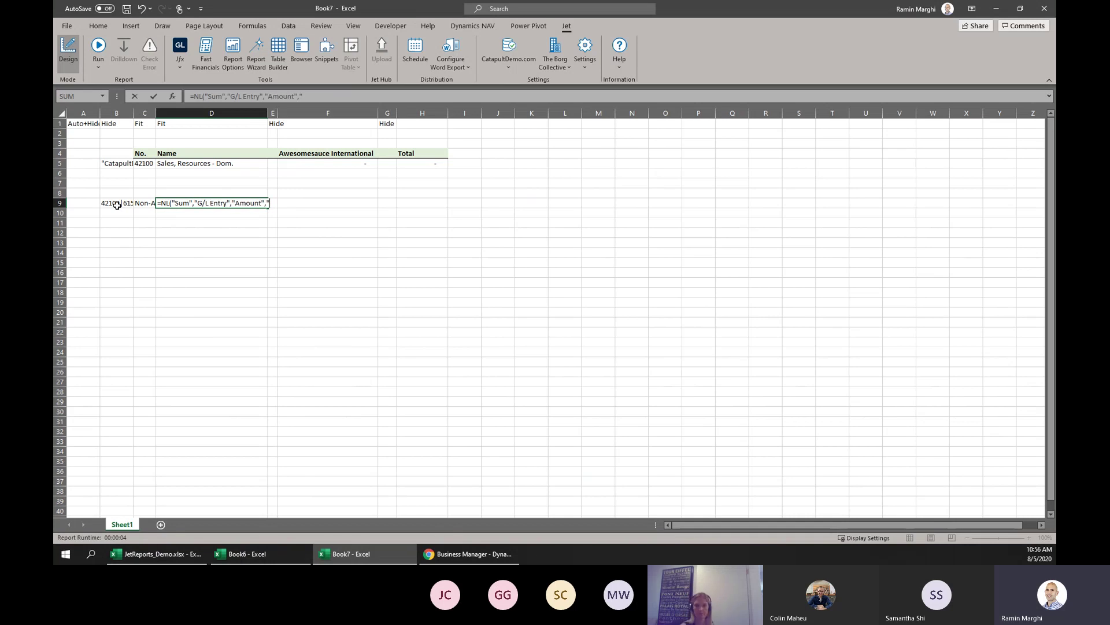
pyautogui.write('G/L Account No.",')
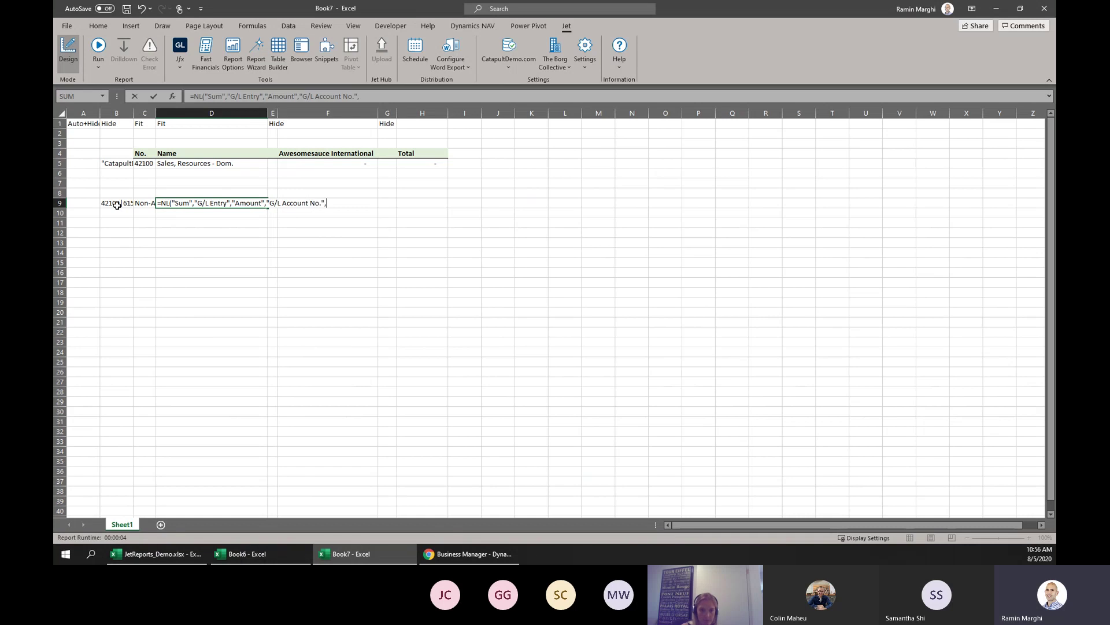
pyautogui.click(117, 204)
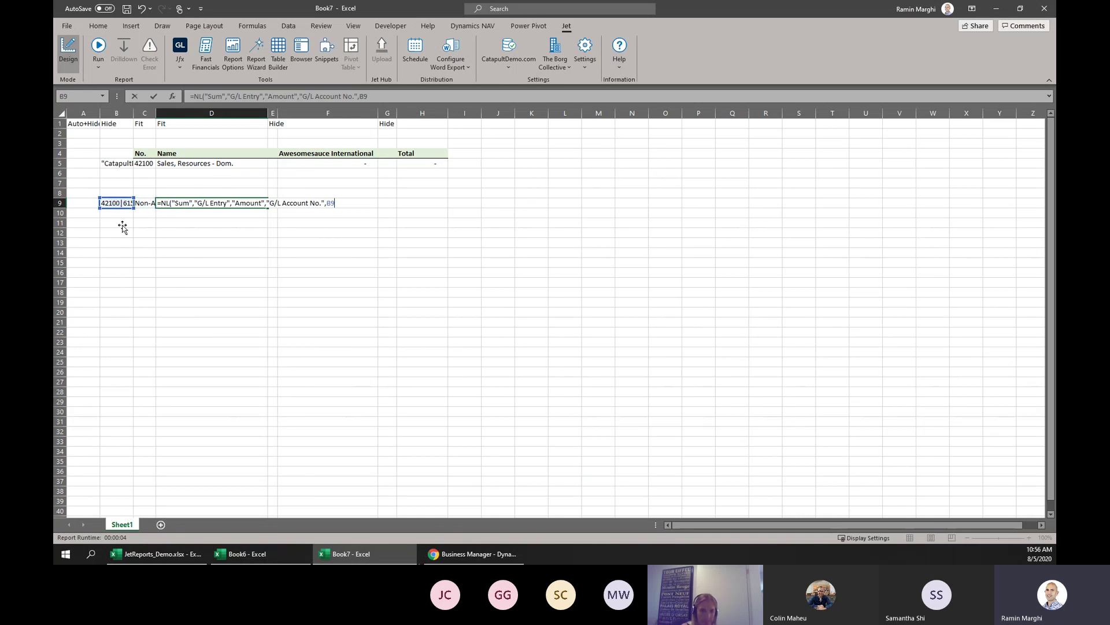
pyautogui.press('Return')
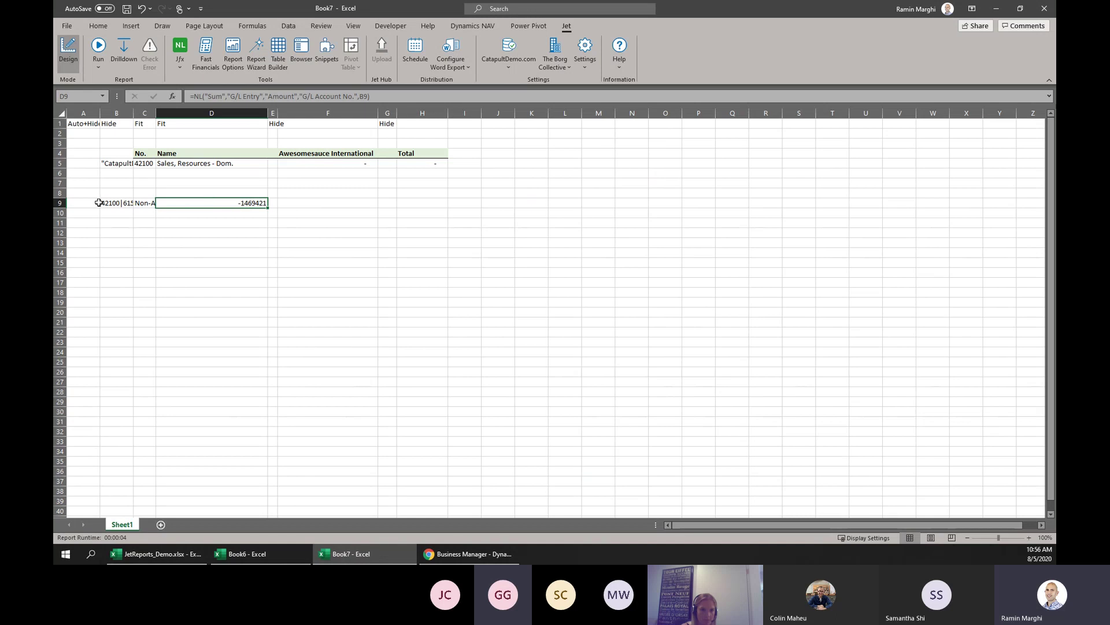
# Compare the account filter in B9 with the NL Rows formula in B5.
pyautogui.click(107, 207)
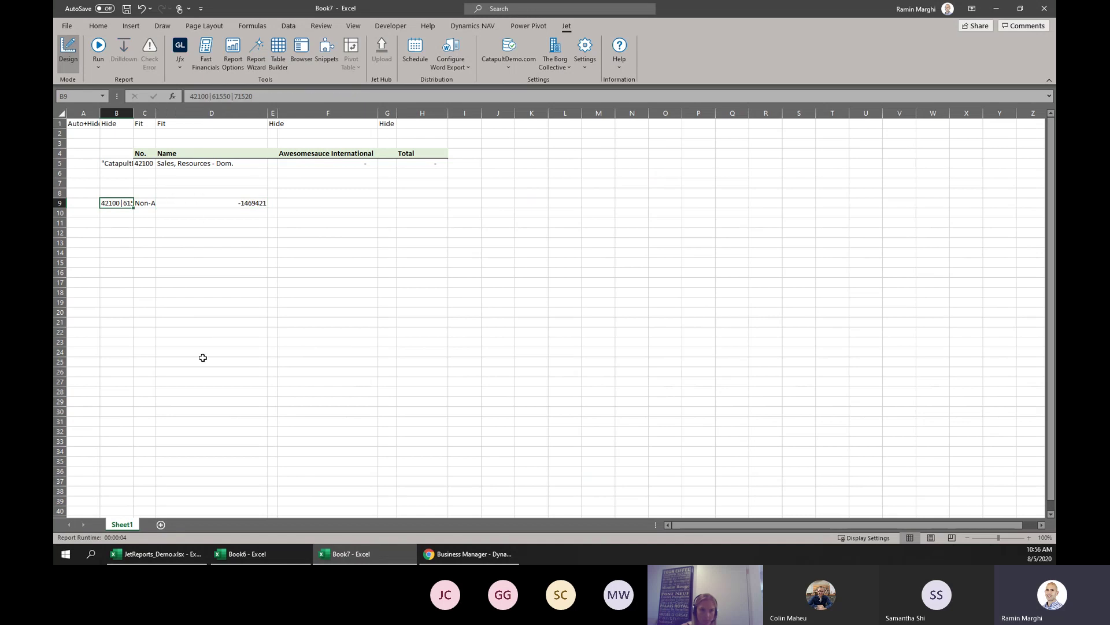
pyautogui.click(117, 164)
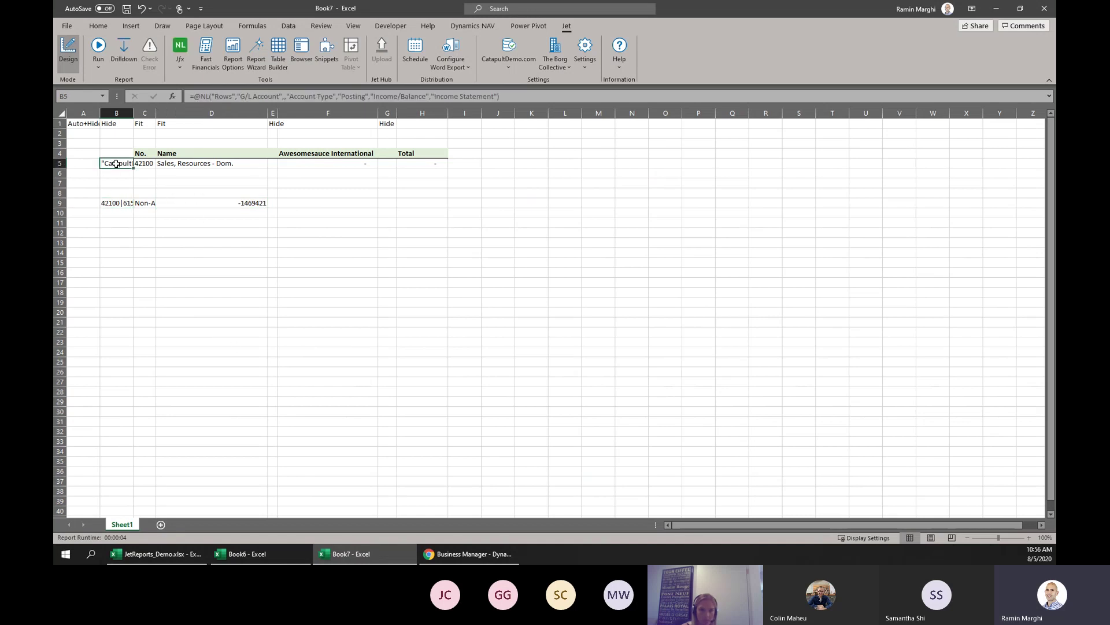
pyautogui.click(121, 203)
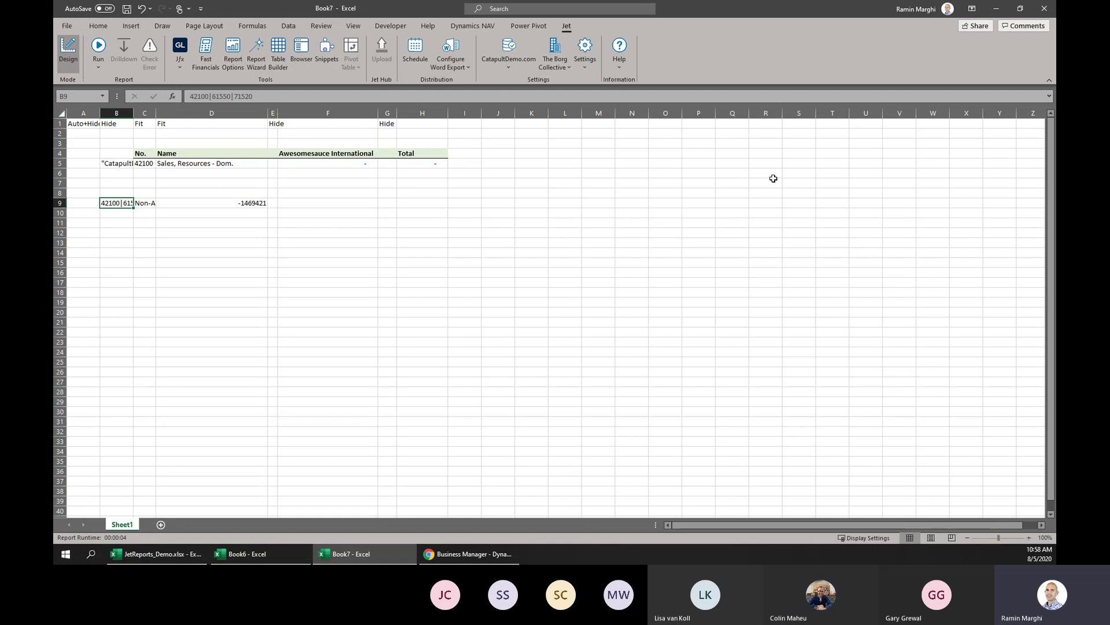
pyautogui.moveTo(294, 173); pyautogui.dragTo(296, 427)
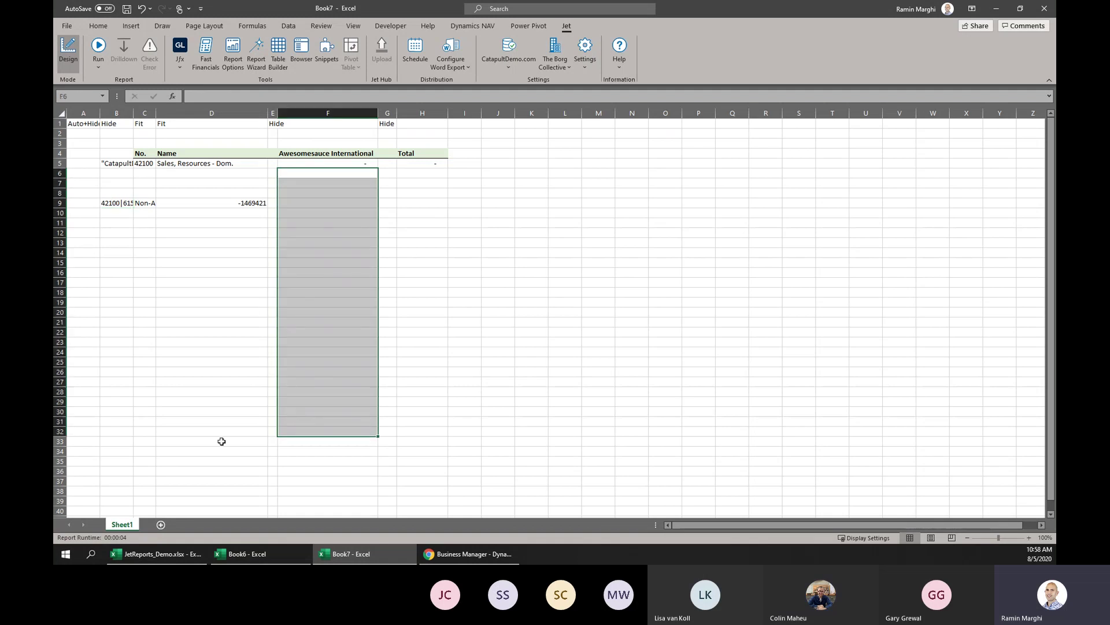